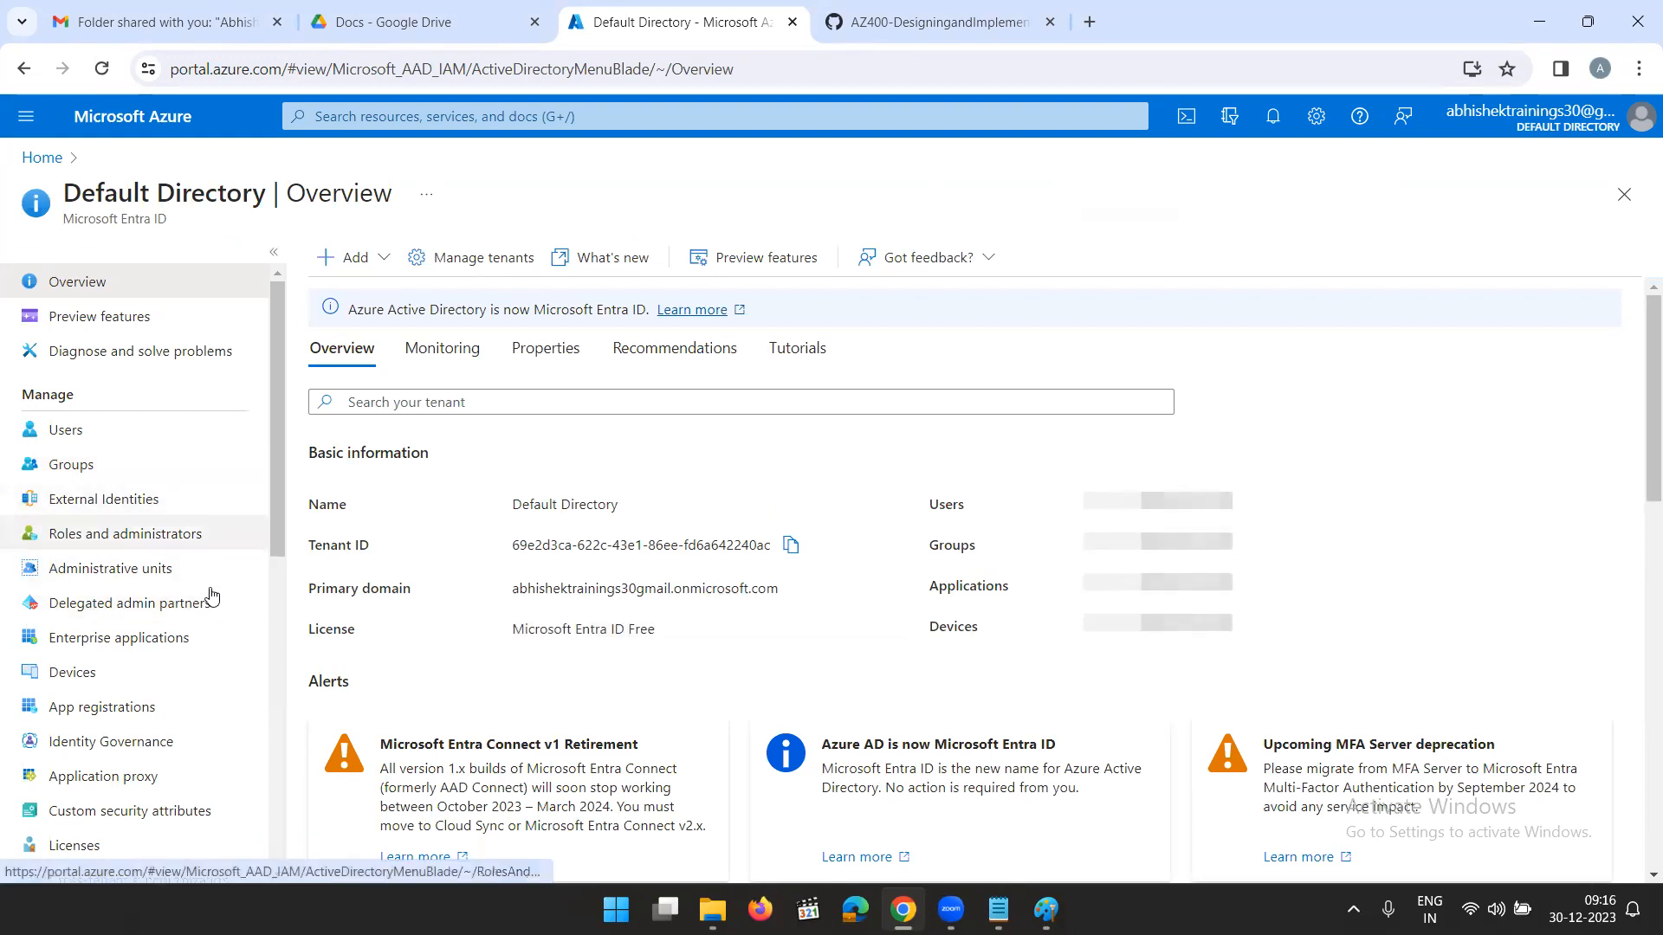
- Open the directory's app registrations and list all applications
click(97, 707)
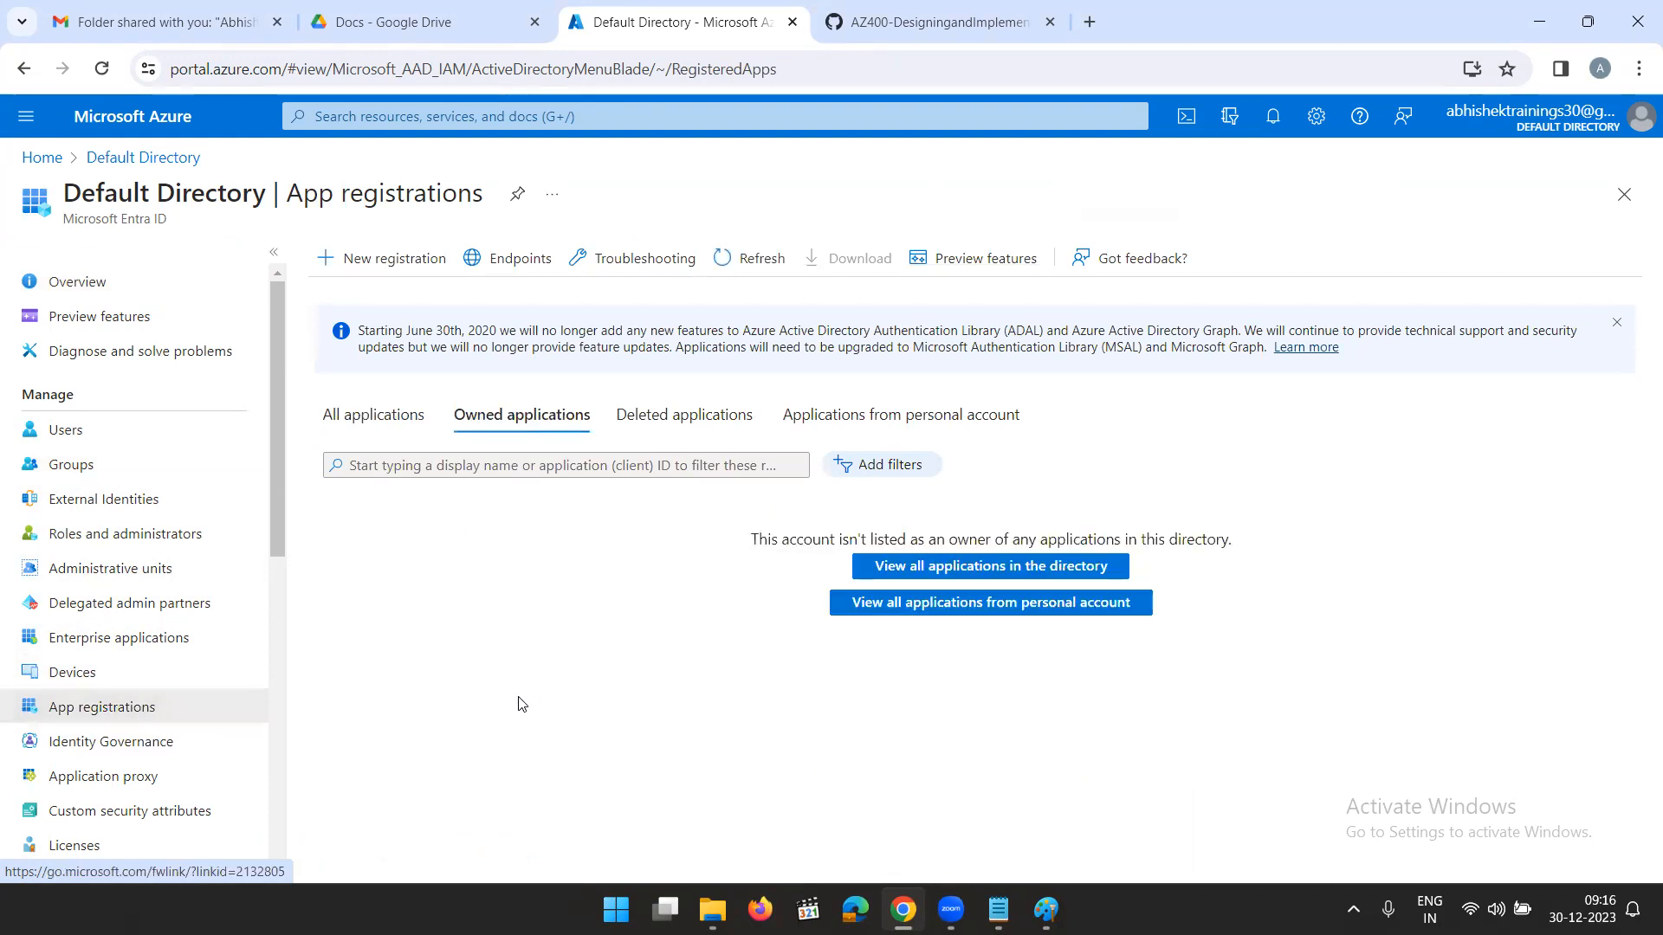
click(372, 415)
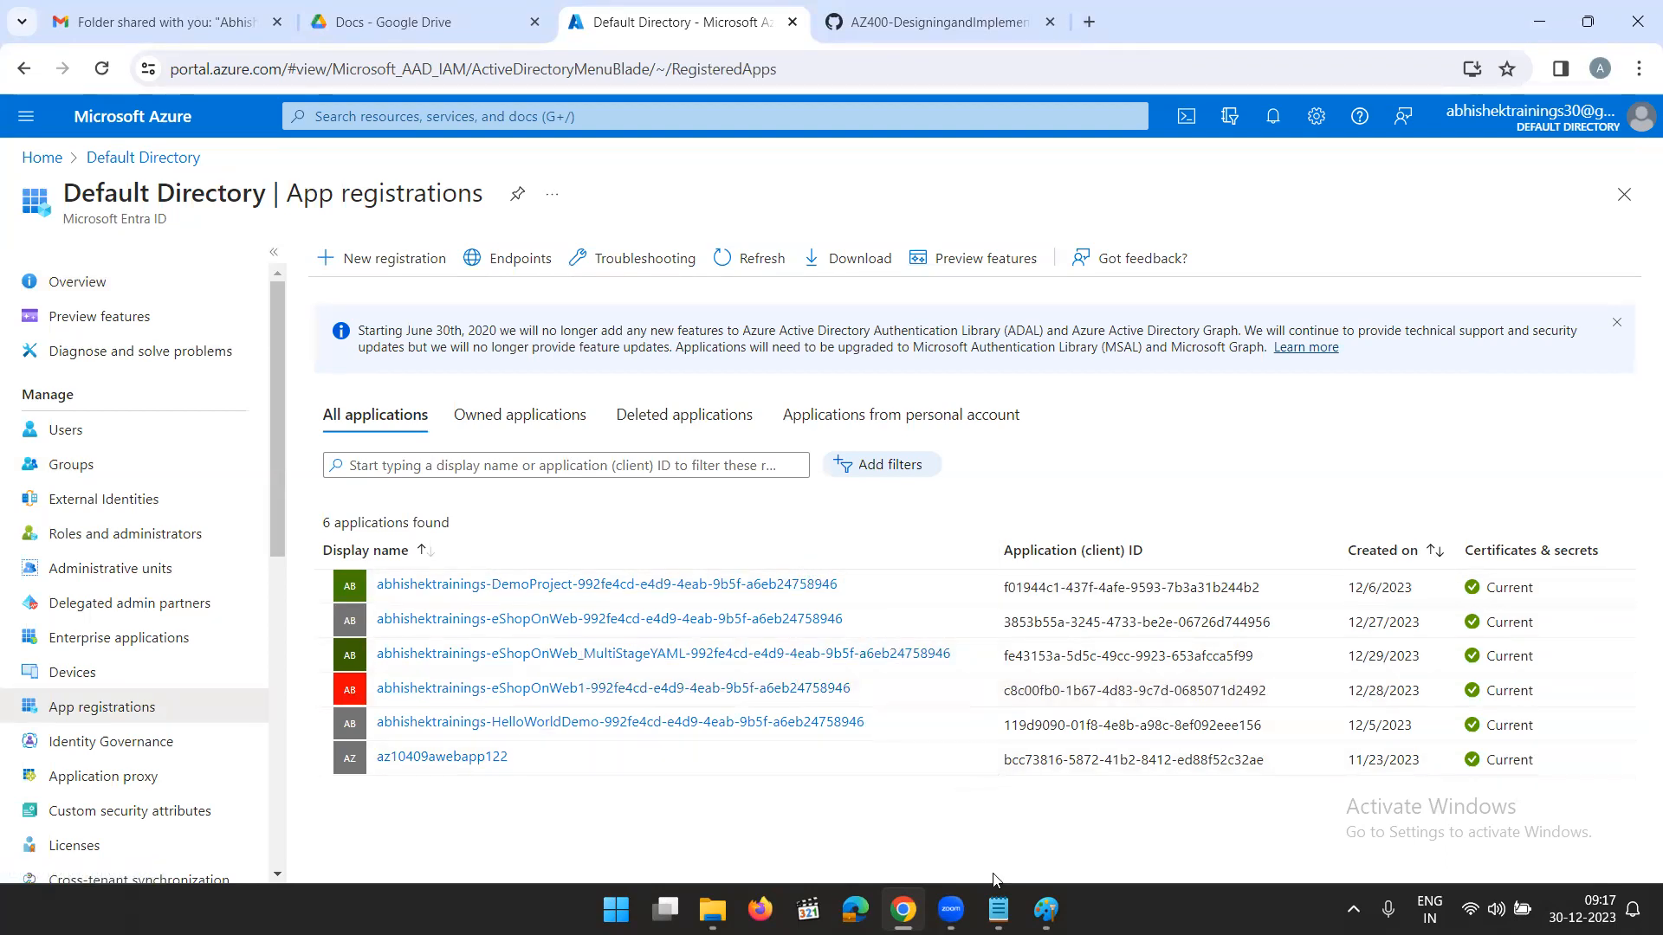
- Switch to Paint and draw a large black-outlined rectangle in the empty area below the PowerShell notes
click(999, 907)
click(999, 907)
click(1046, 909)
click(846, 557)
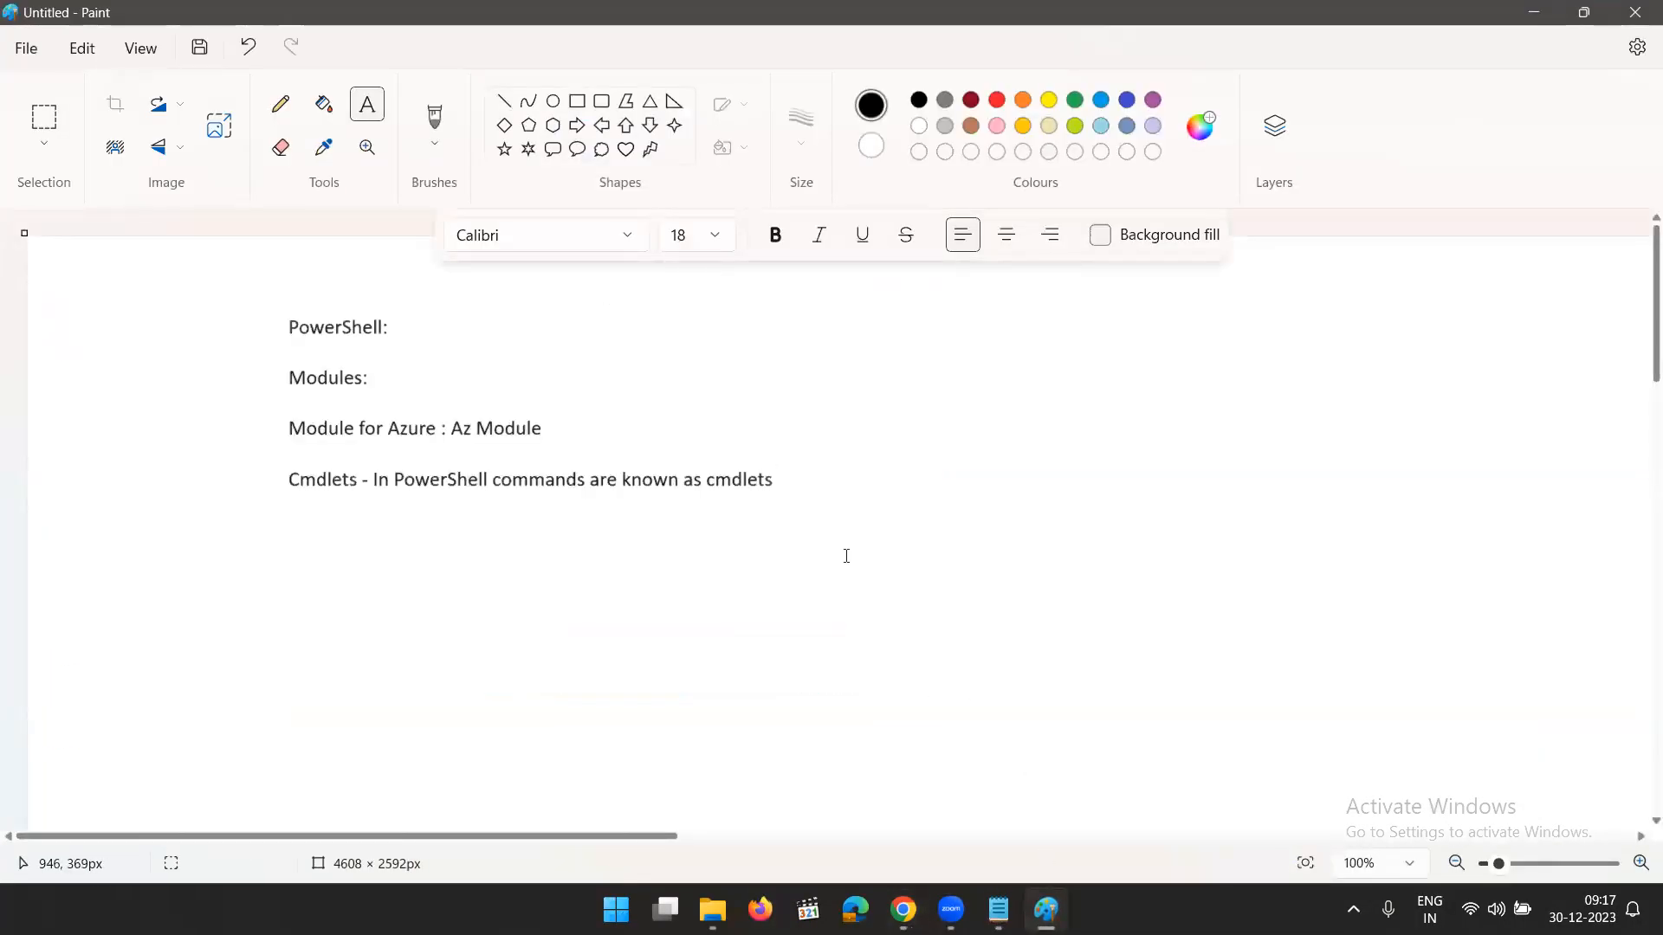
scroll(846, 557, down, 4)
click(577, 101)
mouse_move(358, 342)
mouse_down()
mouse_move(721, 594)
mouse_move(701, 706)
mouse_up()
click(800, 685)
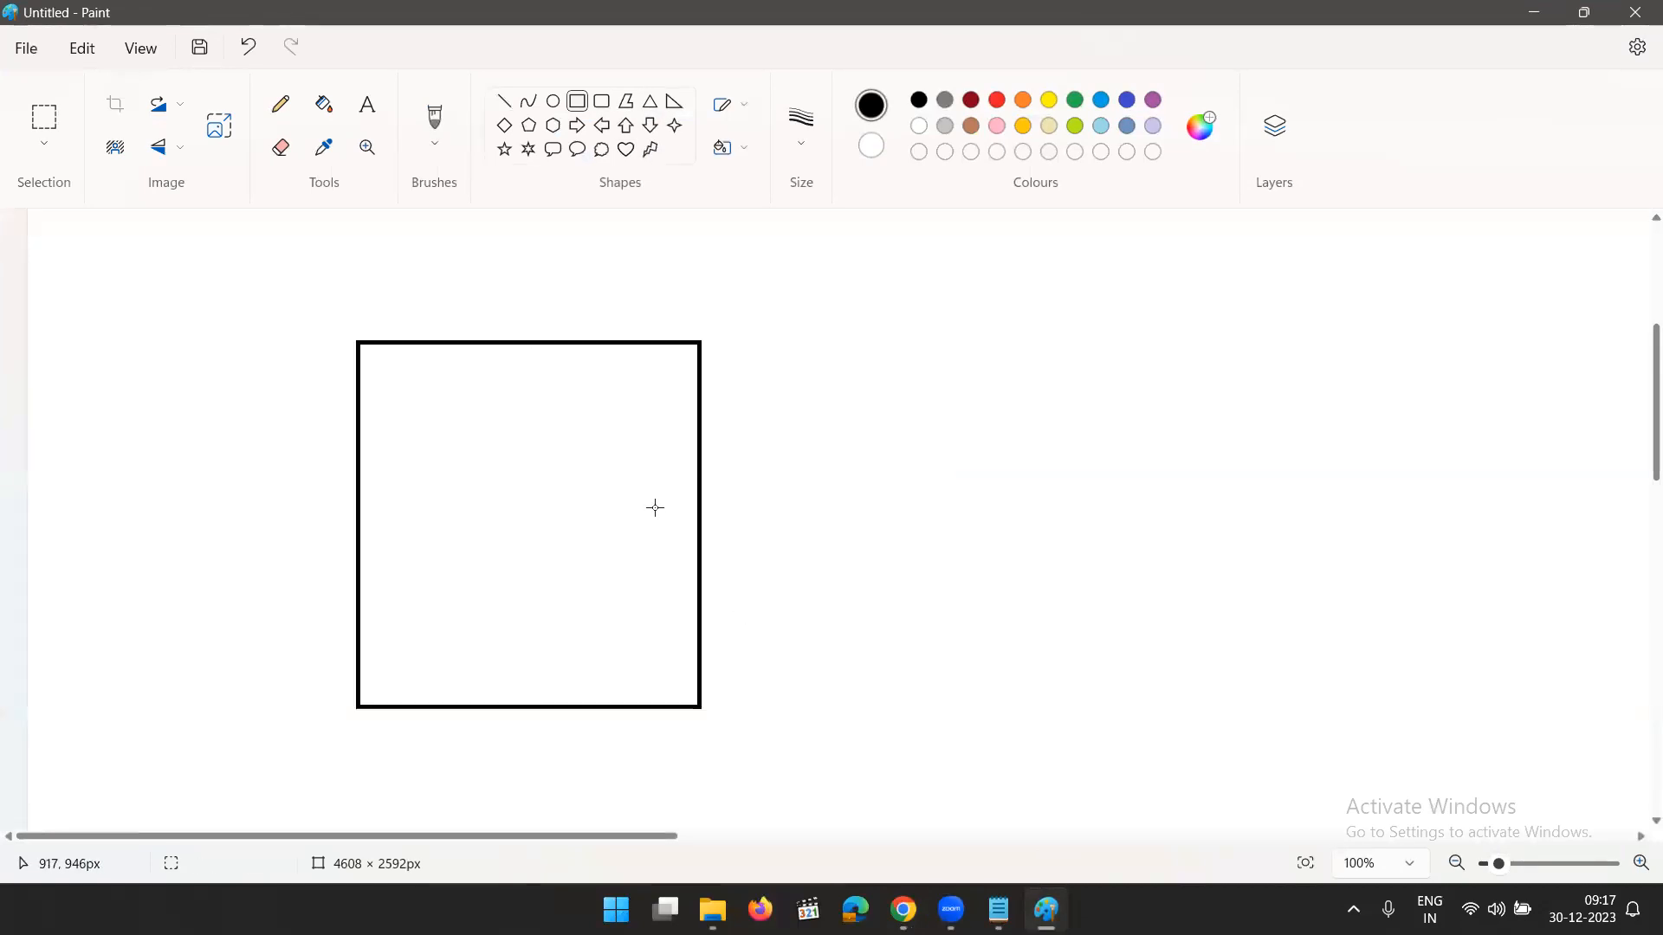
- Place a text box in the upper part of the rectangle and set its font size to 18
click(368, 104)
click(400, 390)
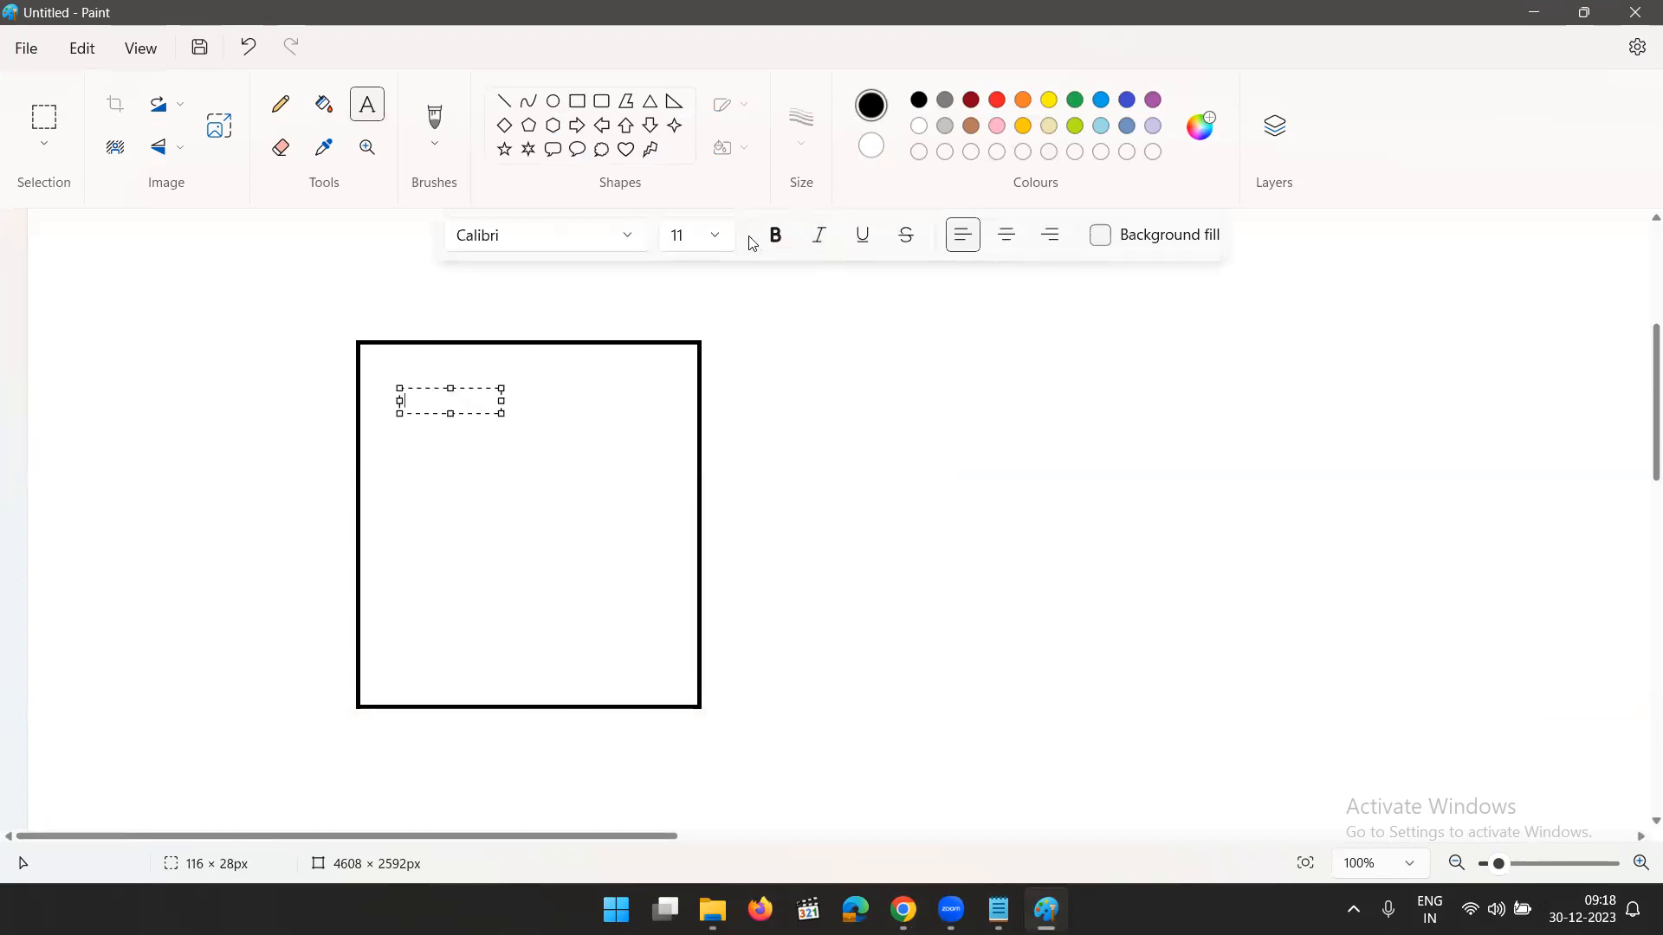
click(715, 237)
click(684, 558)
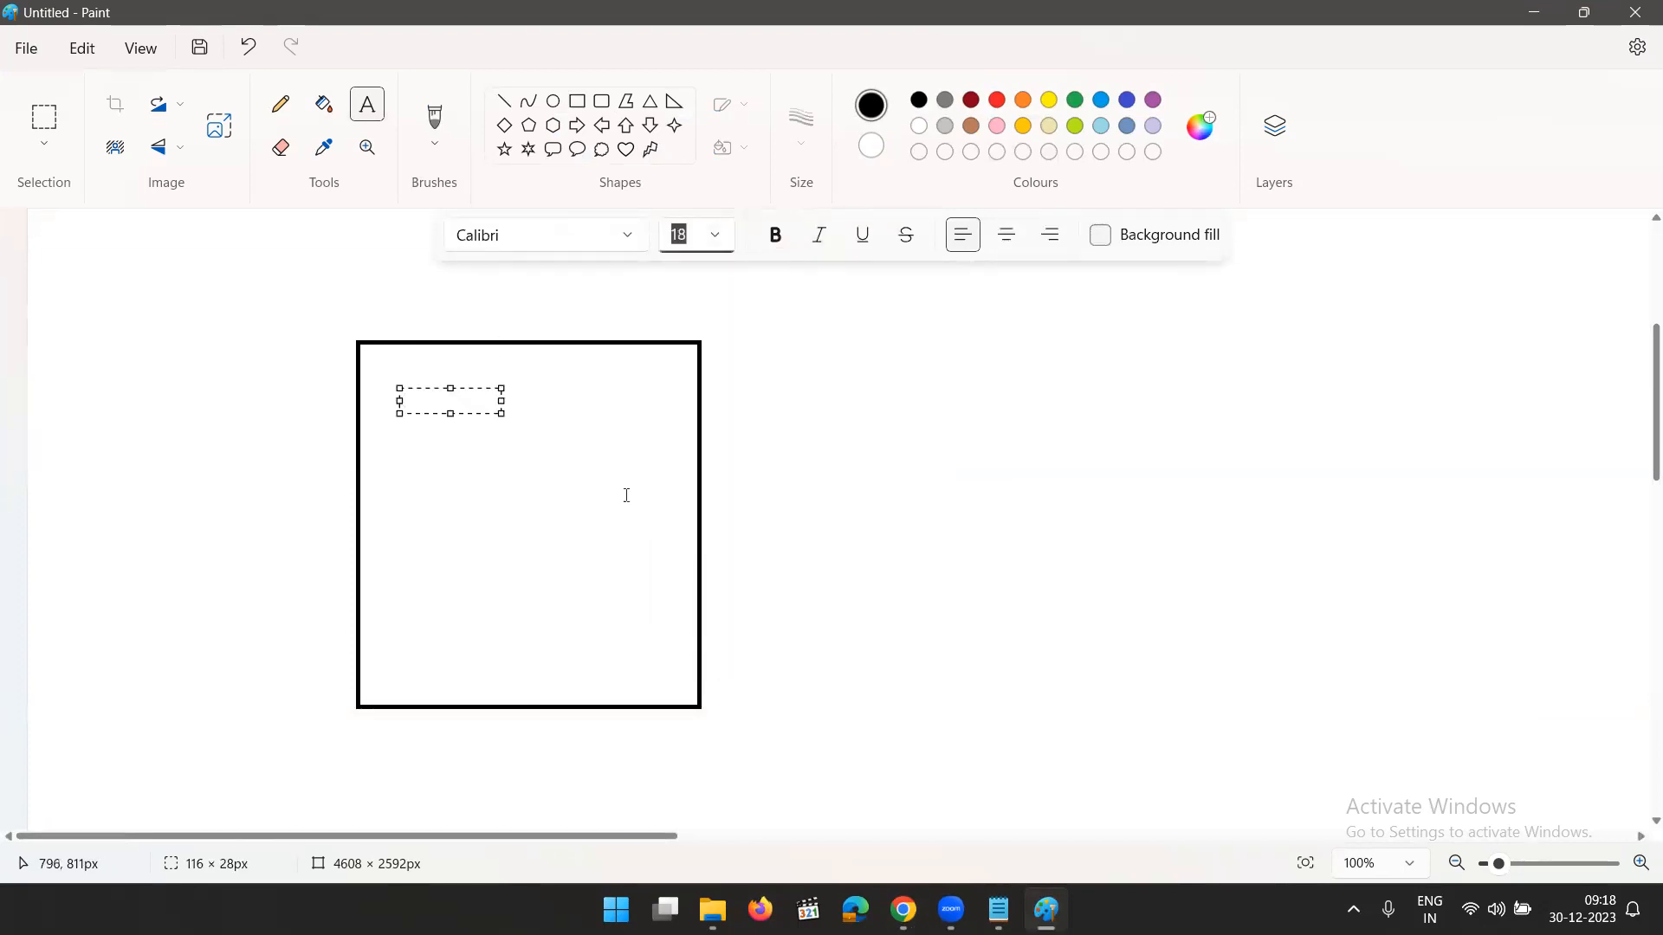
click(464, 397)
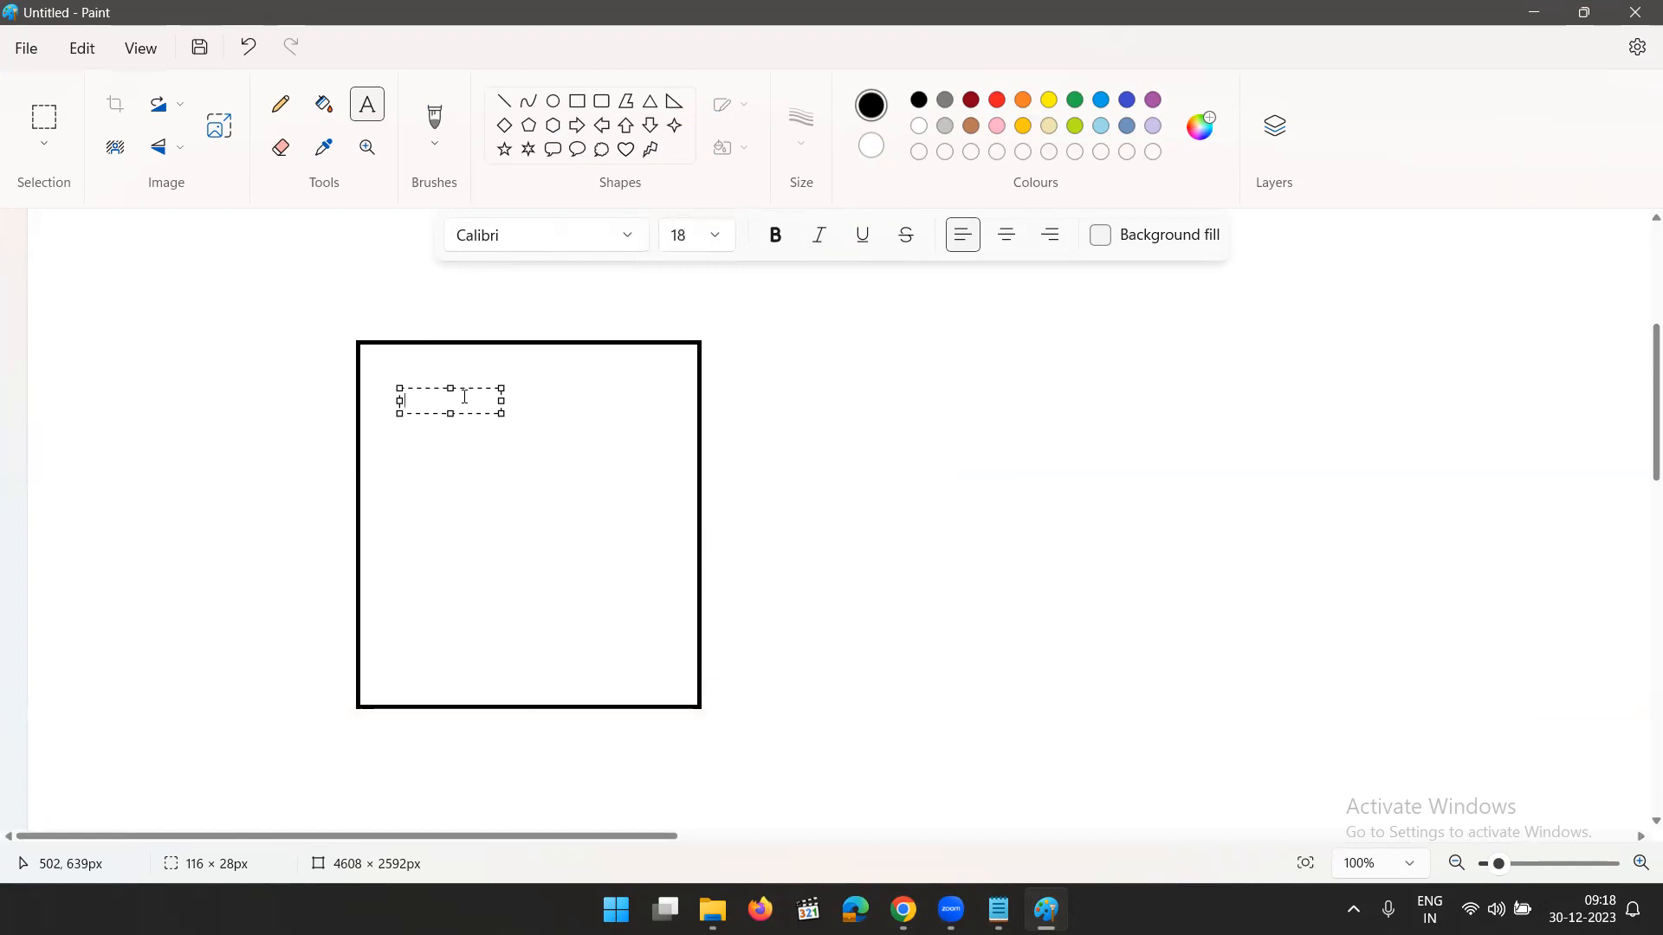
- Write "PowerShell Script to get the details - secret and certificate details" in the rectangle and widen the text box to nearly the rectangle's width
text(Powershell )
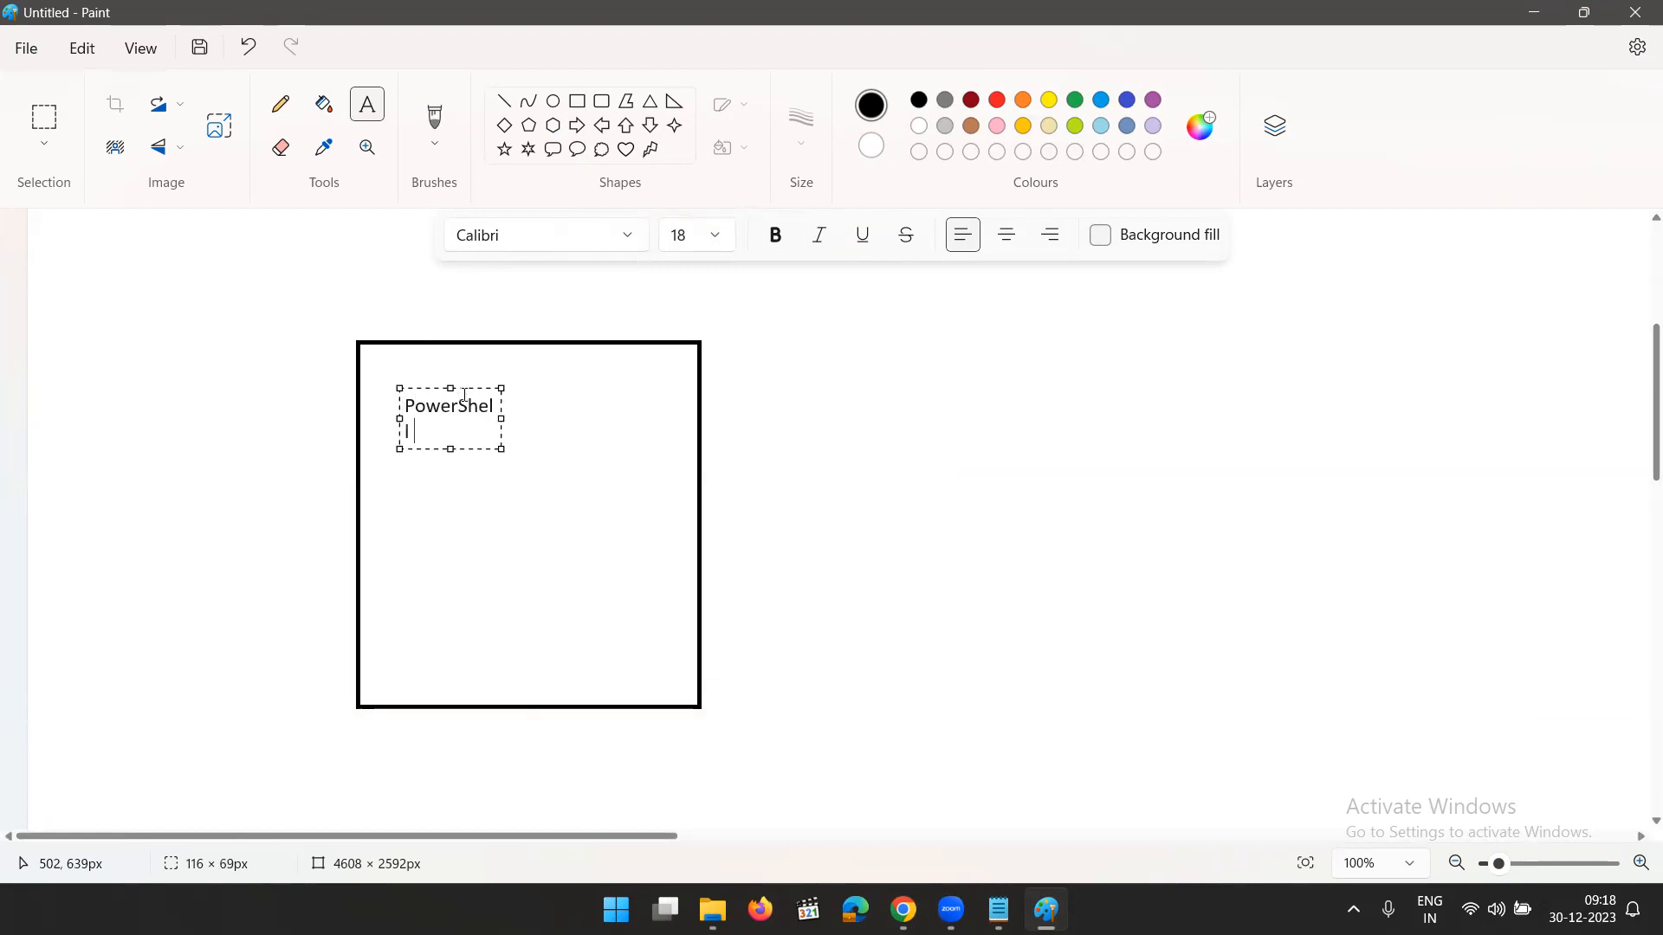
text(Script to geyt the det)
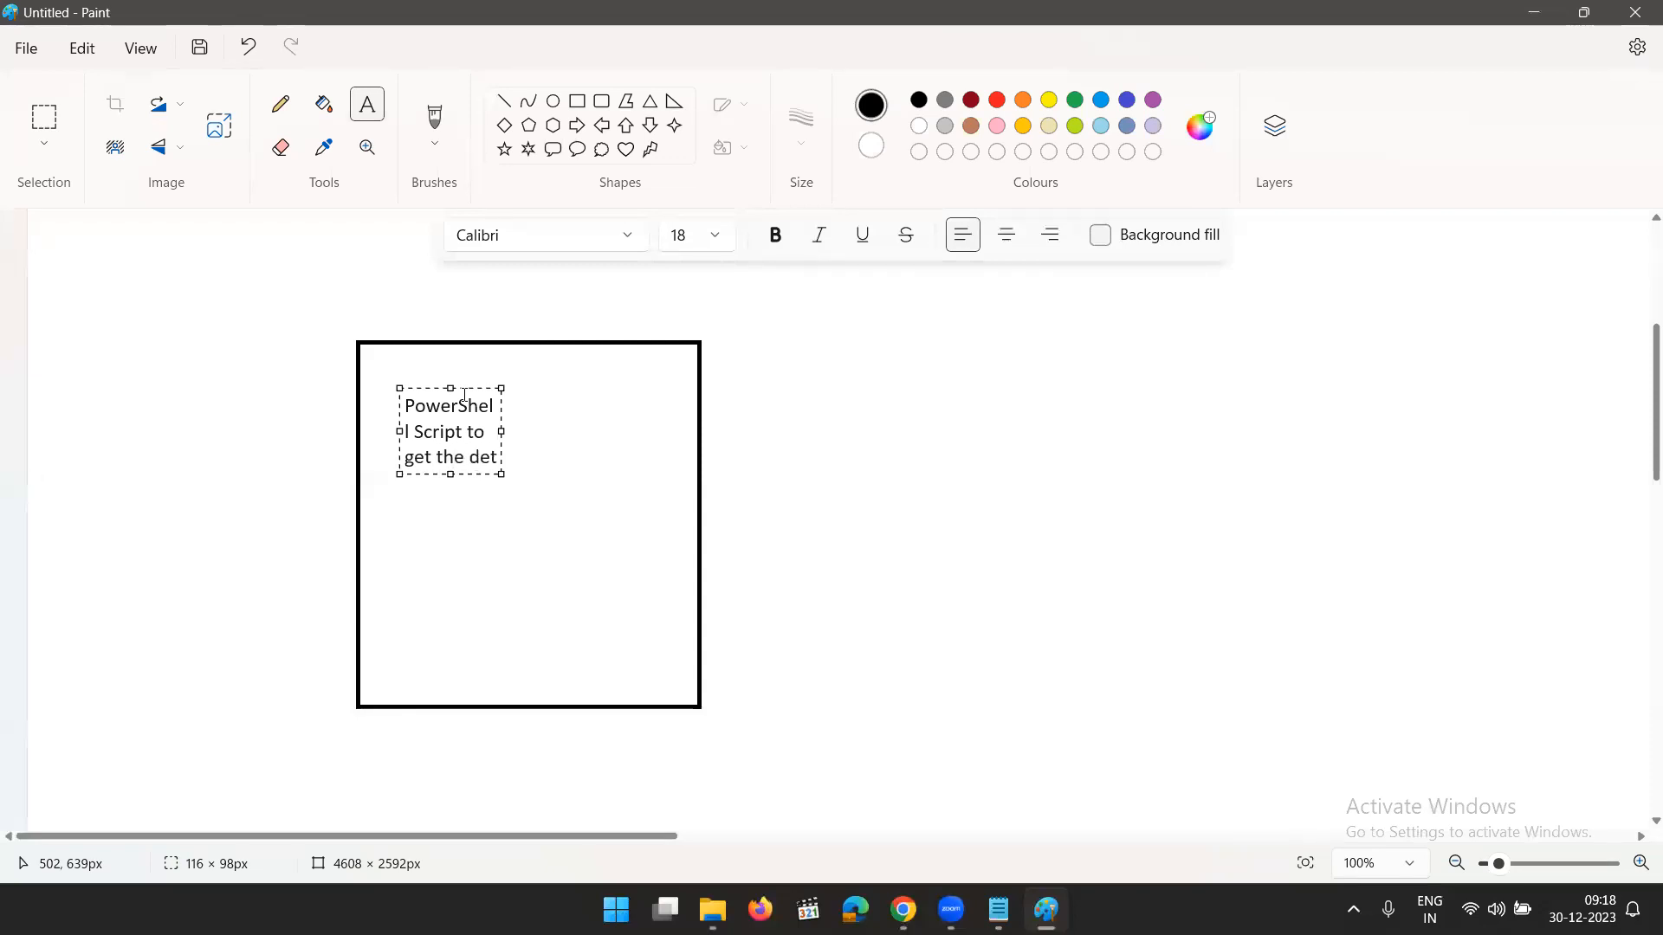
text(ails -)
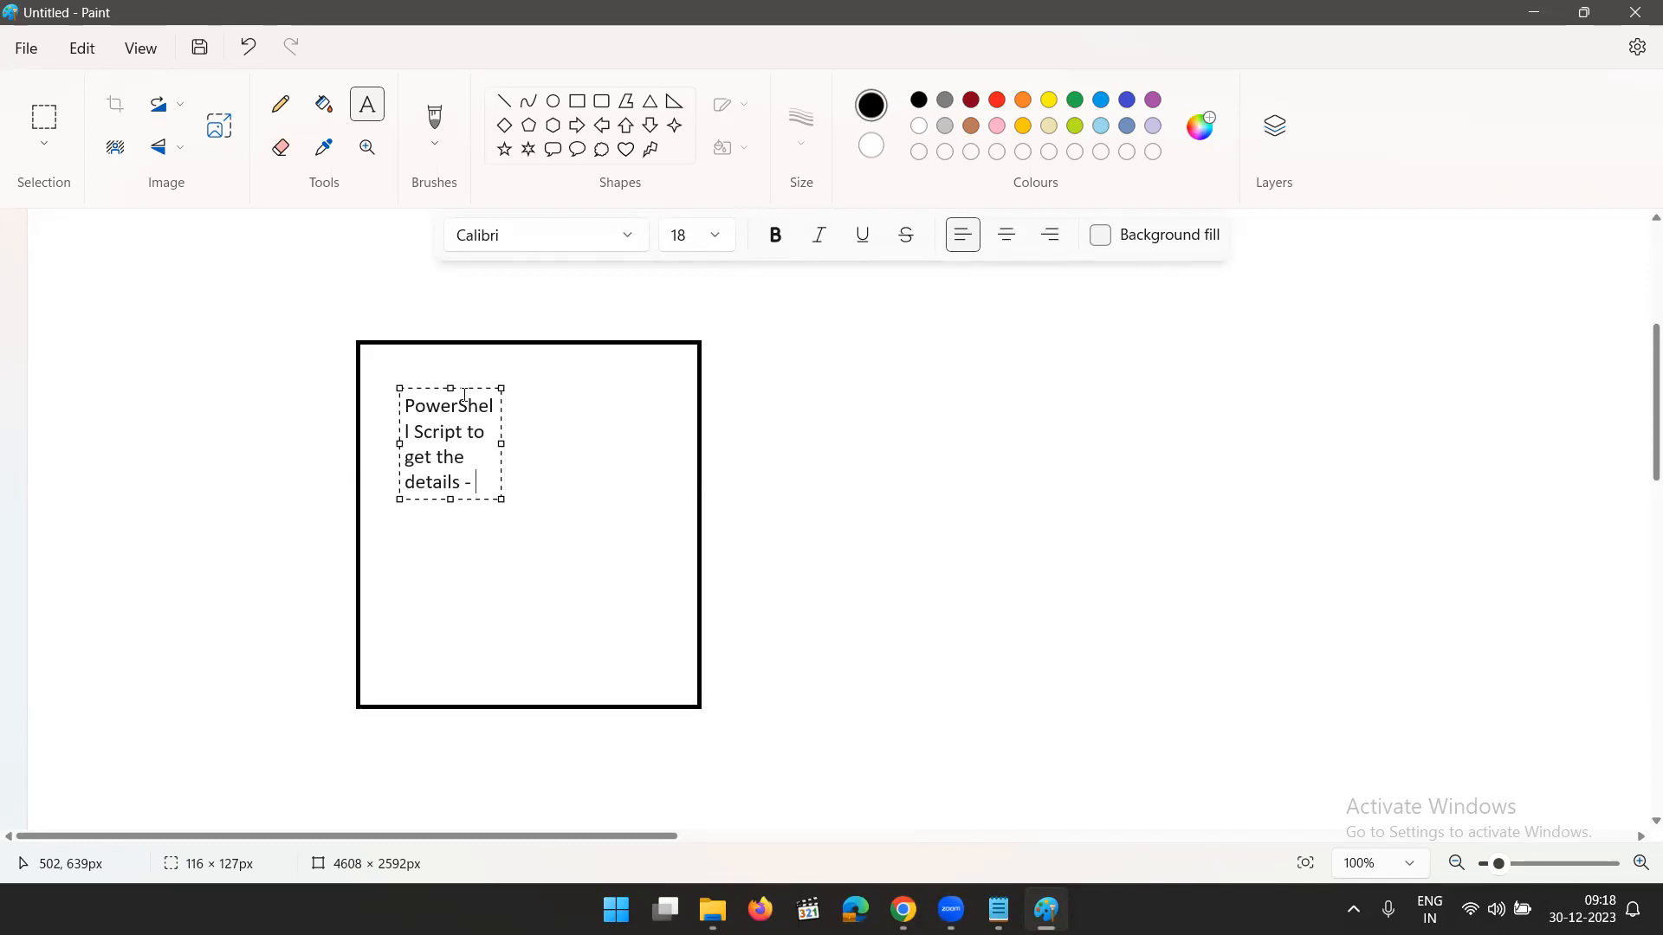
text( secret)
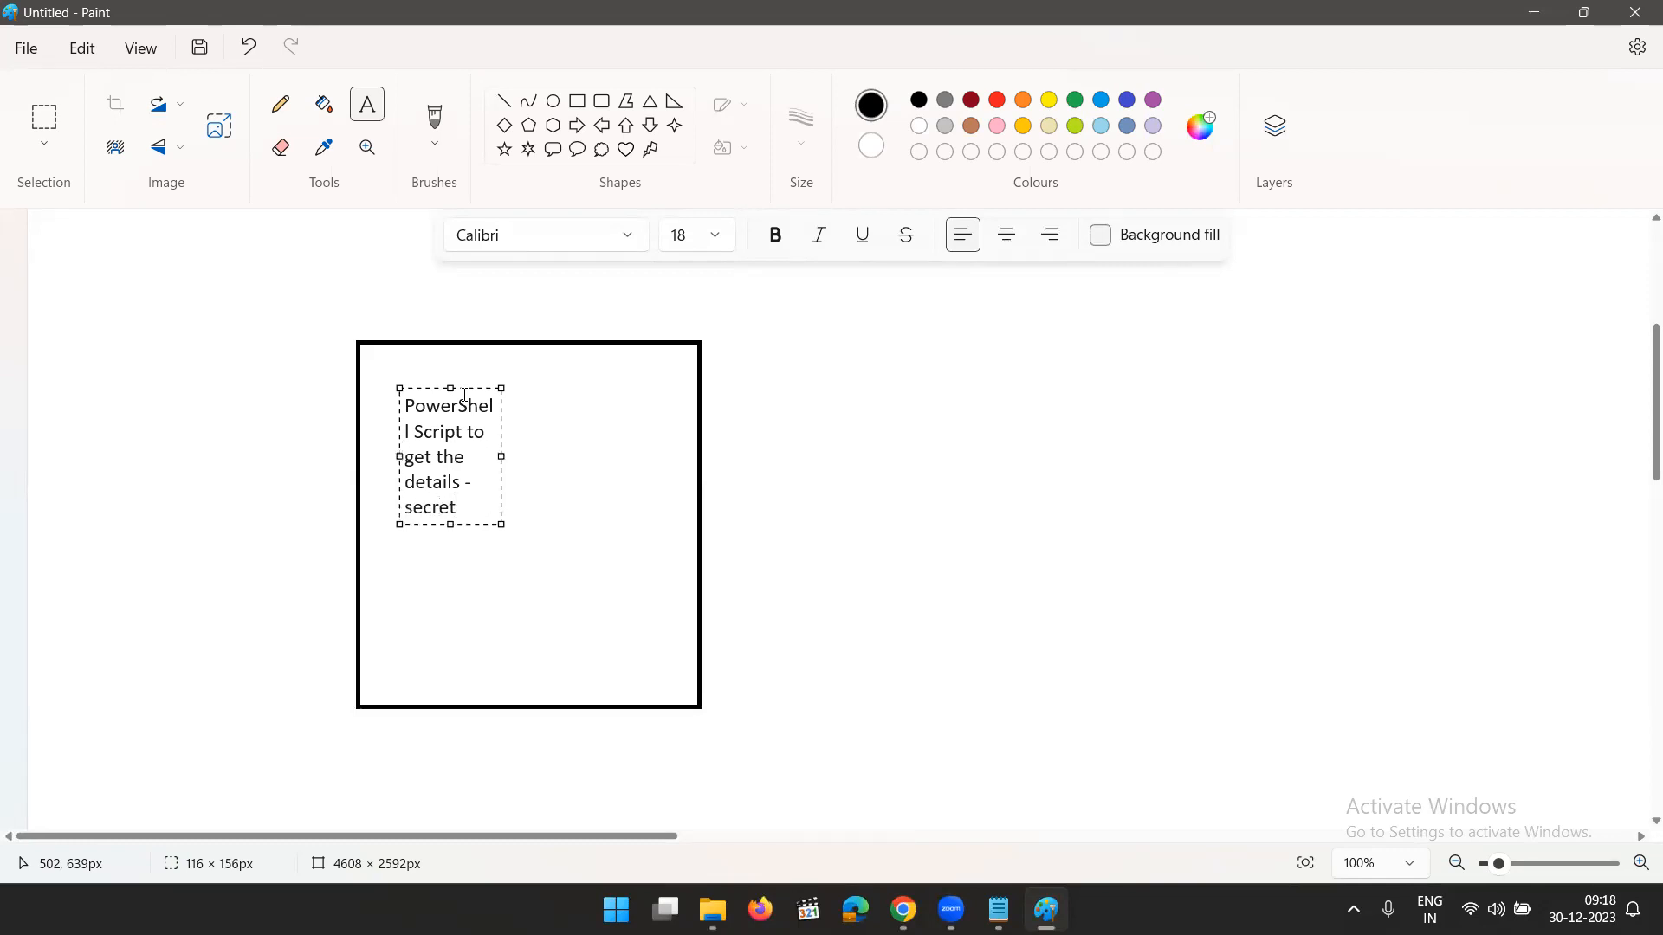
text( and certifi)
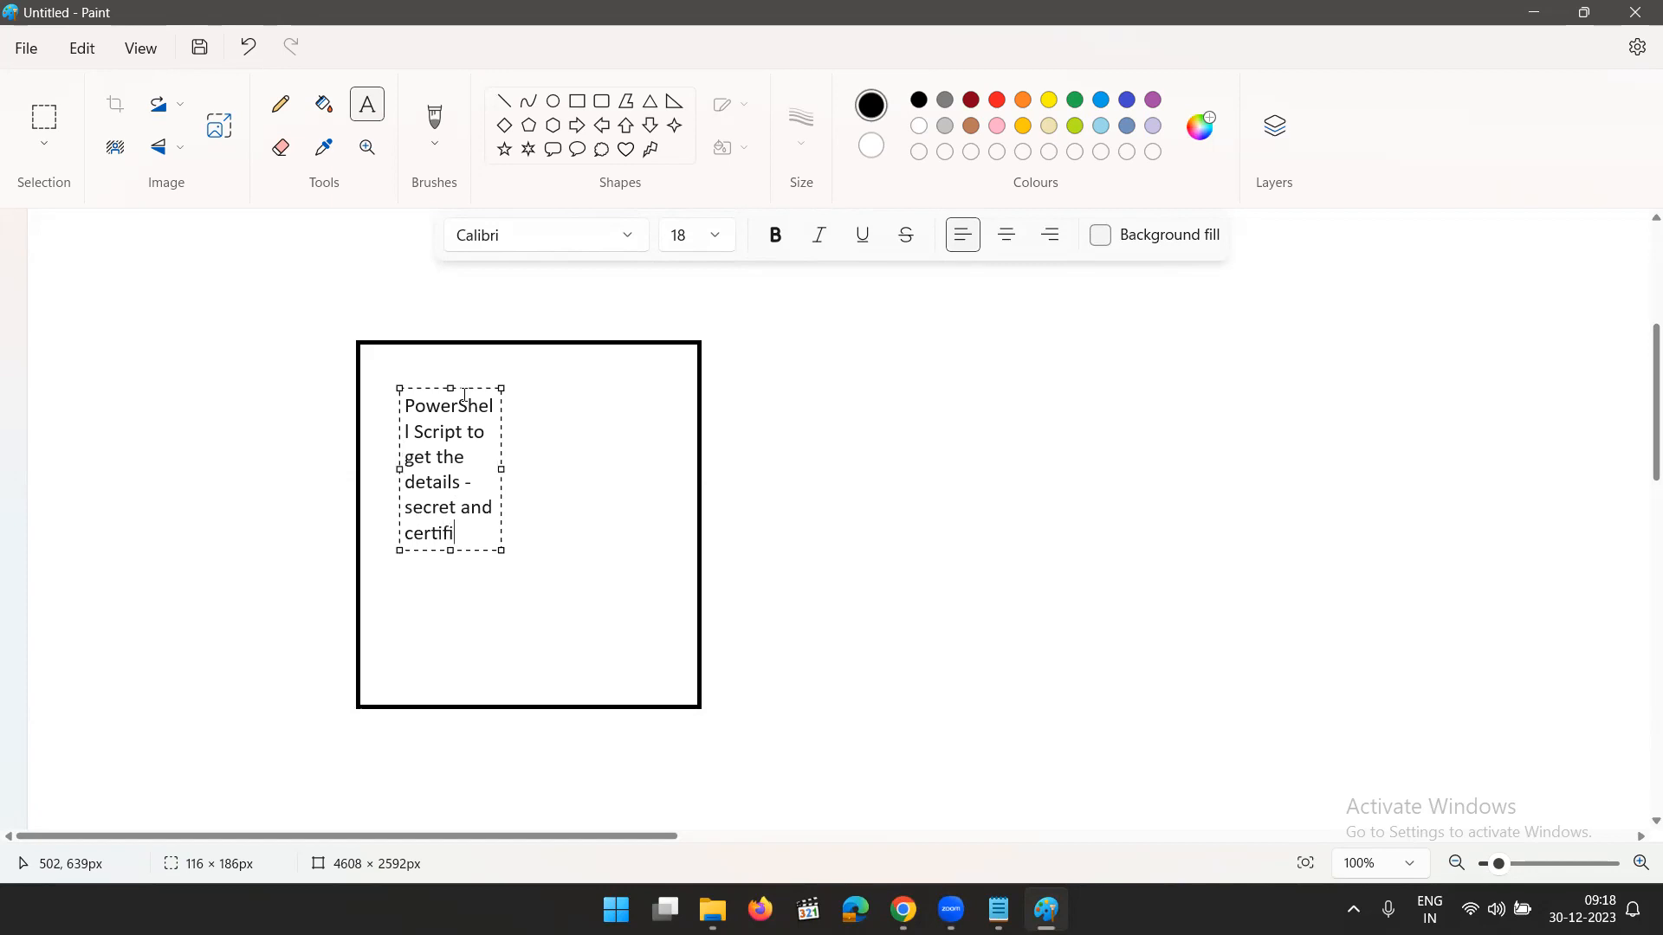
text(cate details)
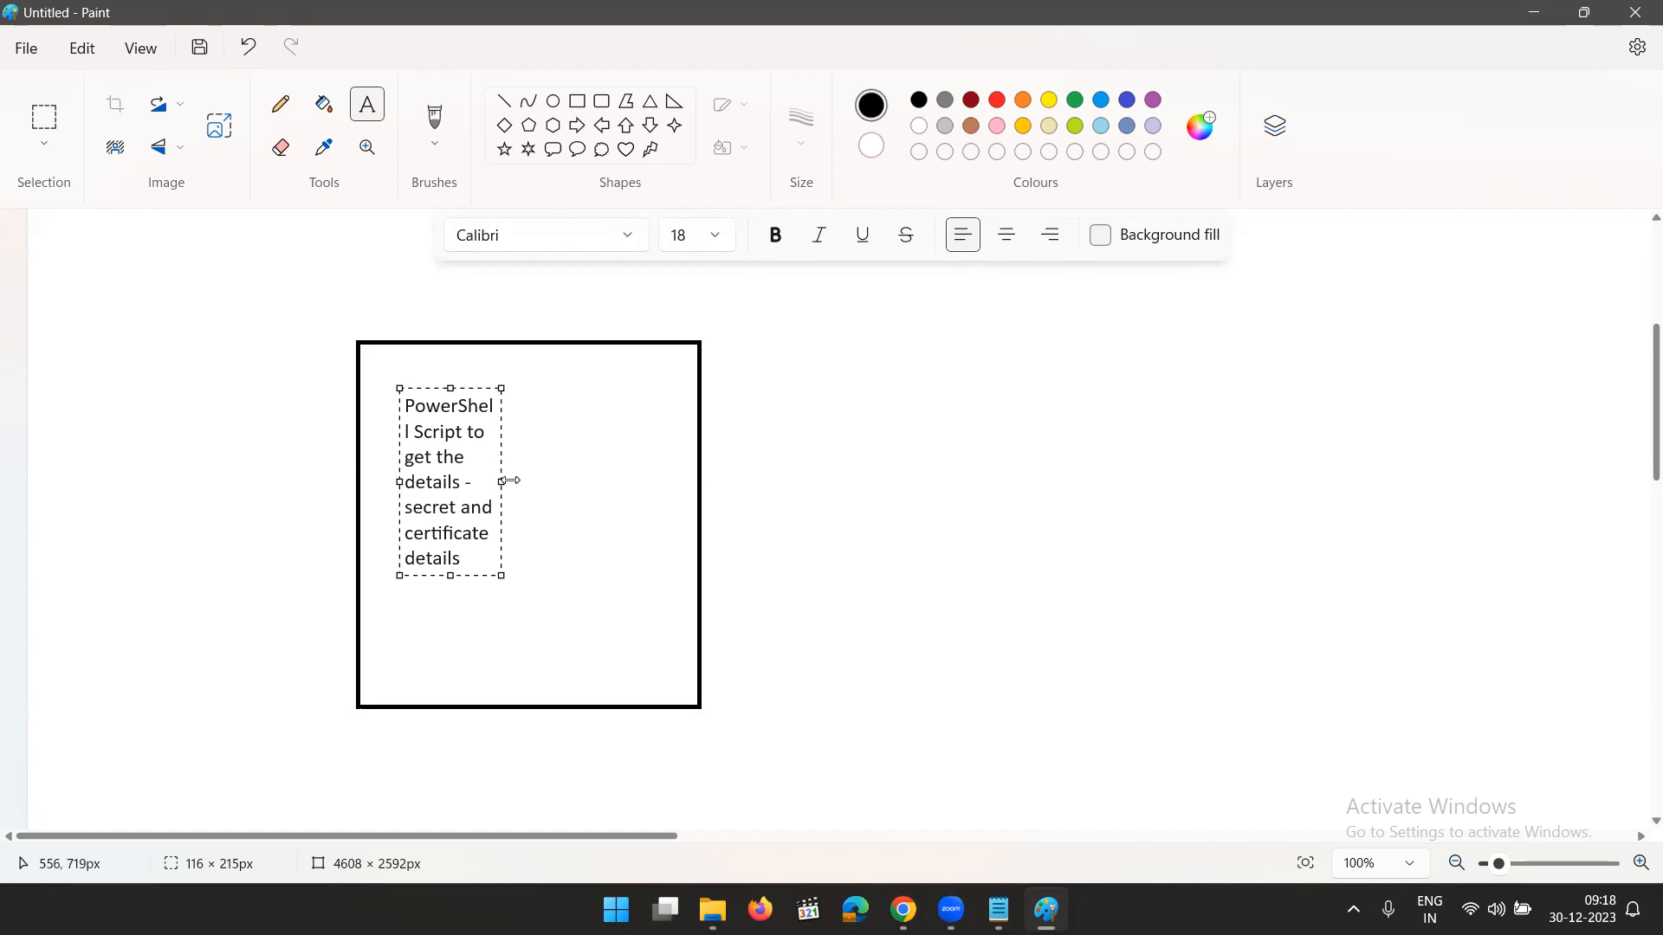
drag(502, 482, 664, 493)
click(927, 520)
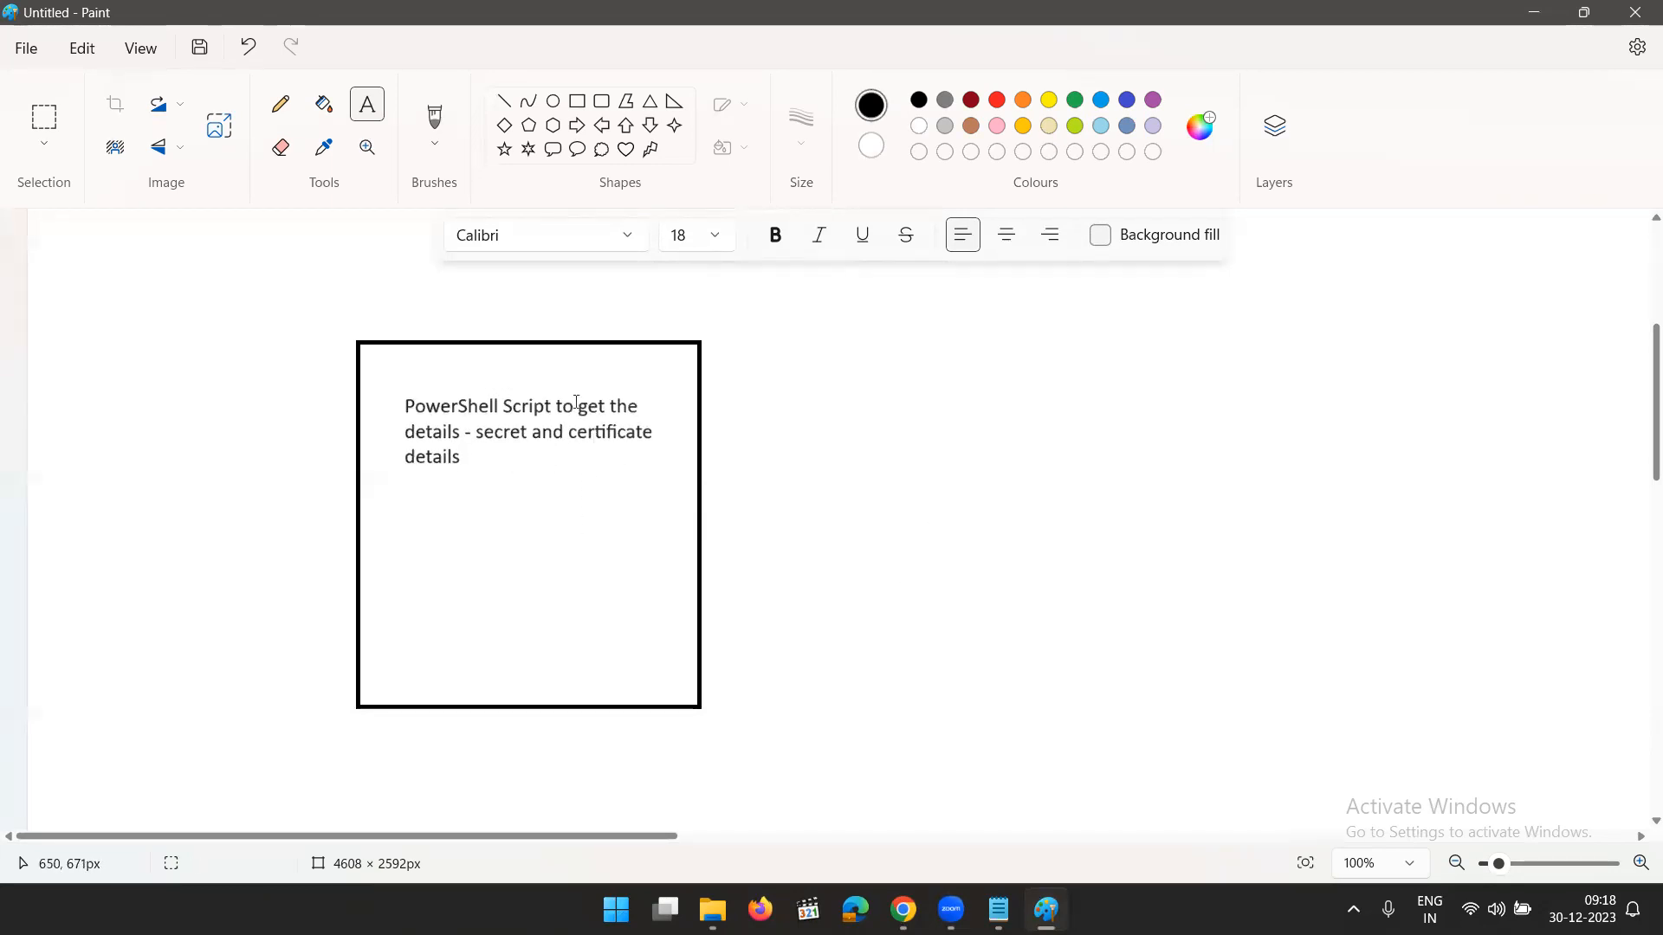
- Switch to Gmail in the browser and open a Nov 30 "App Registration Certificates and Secrets Expiry" email from the inbox
click(1533, 12)
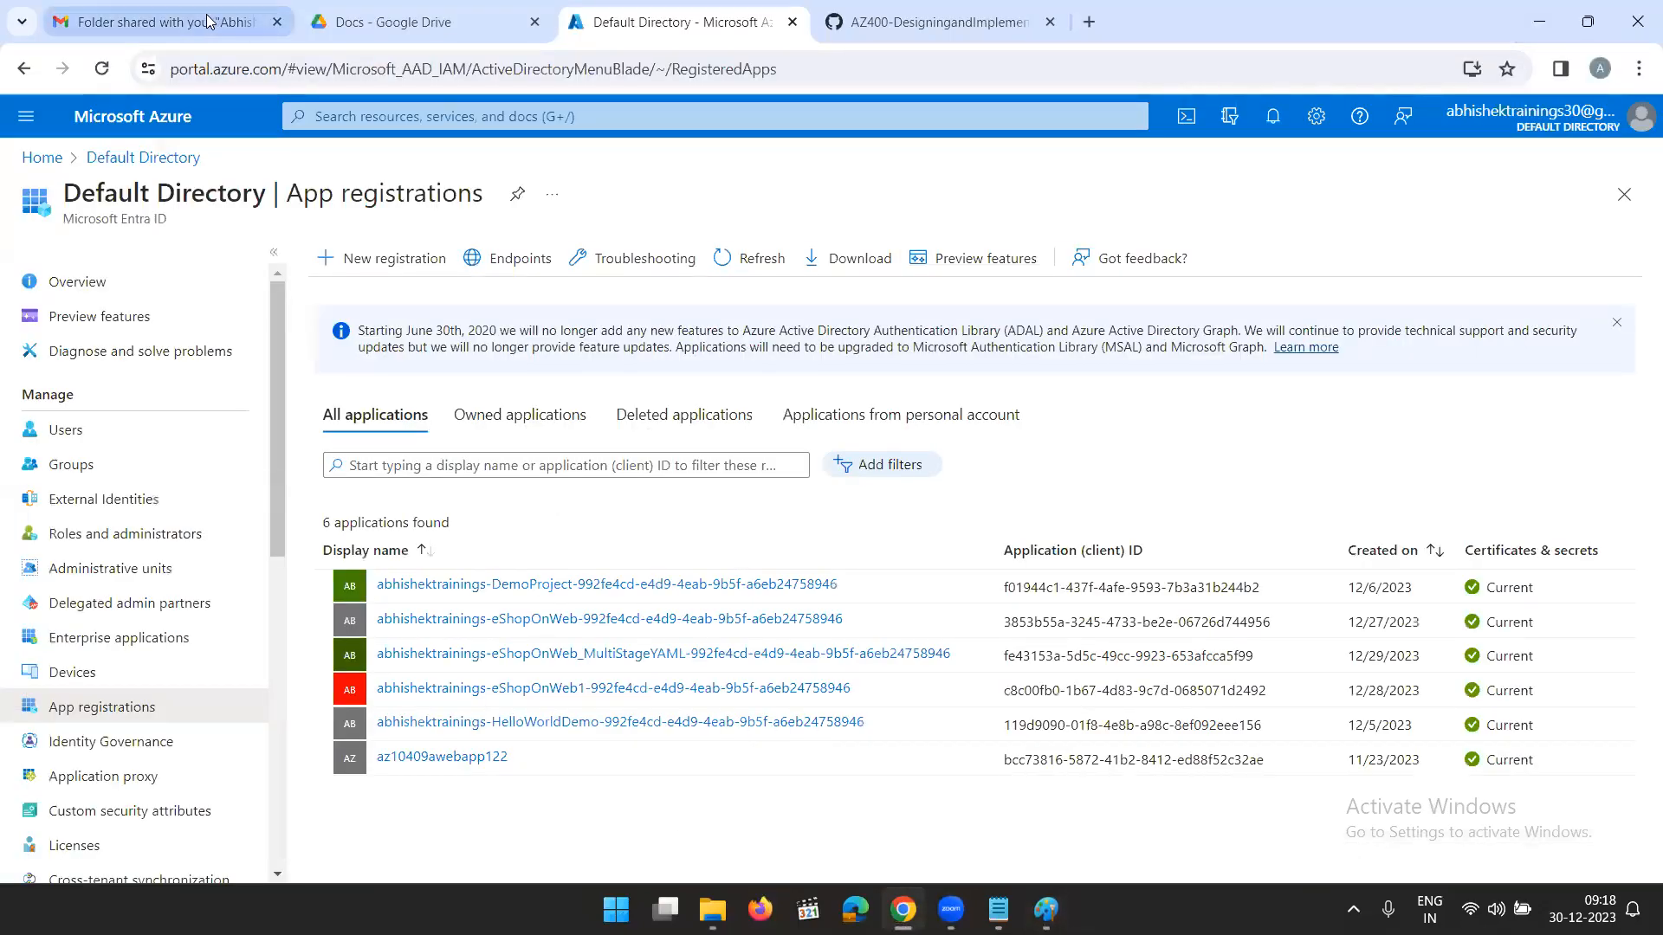
click(164, 22)
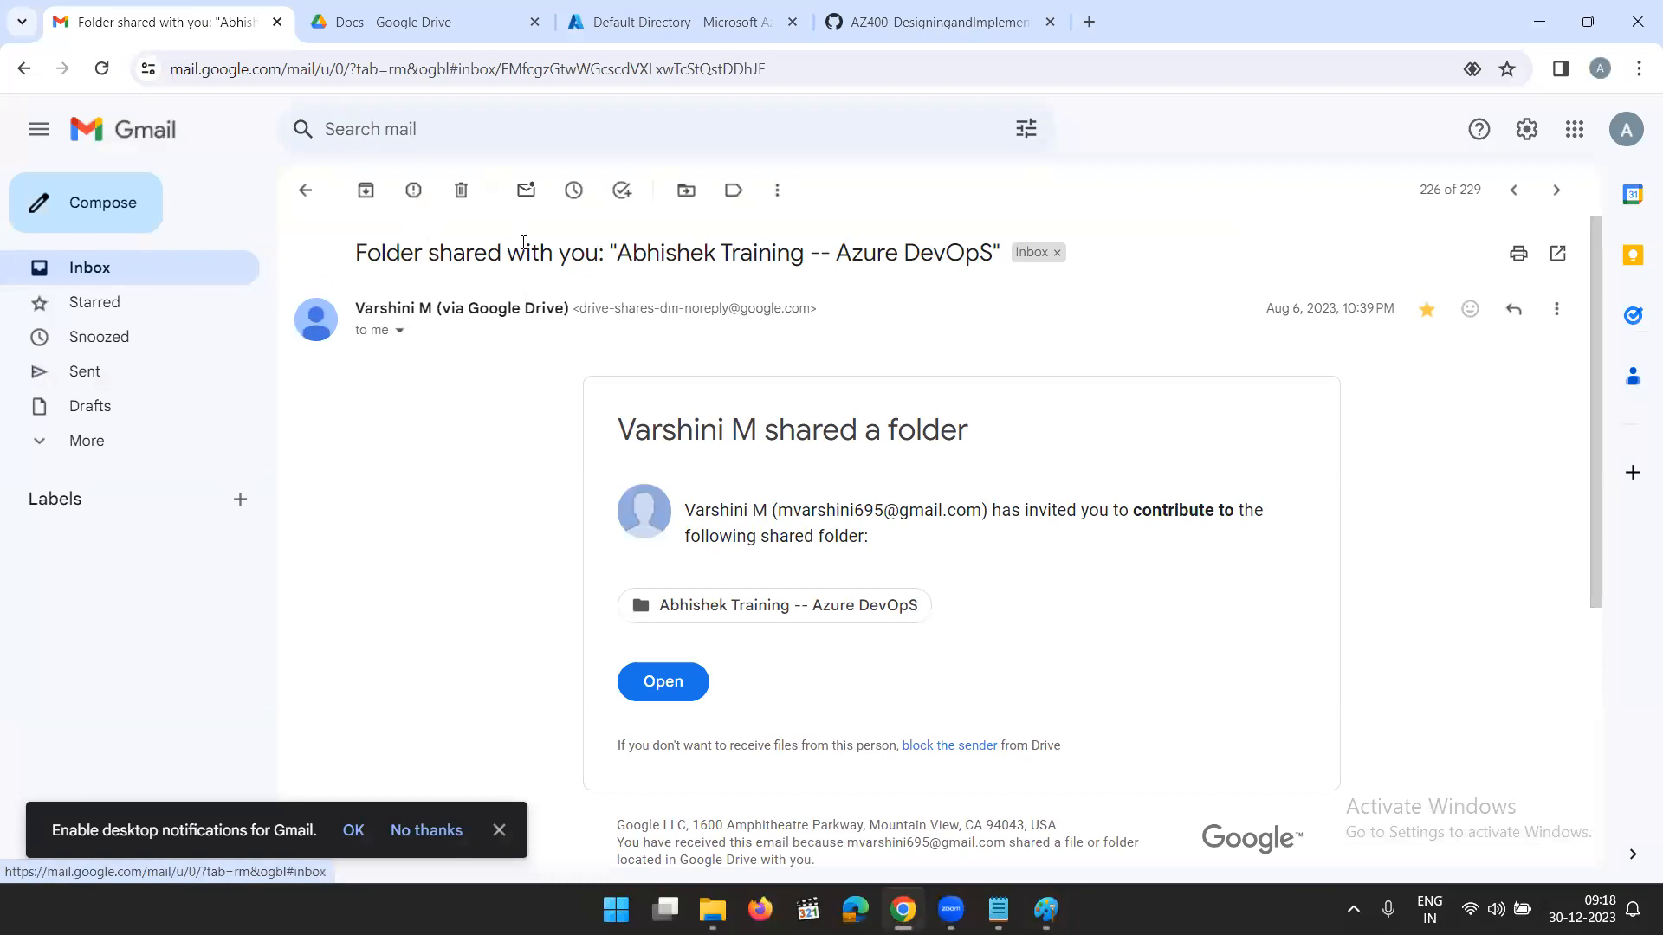
click(102, 282)
scroll(559, 312, down, 2)
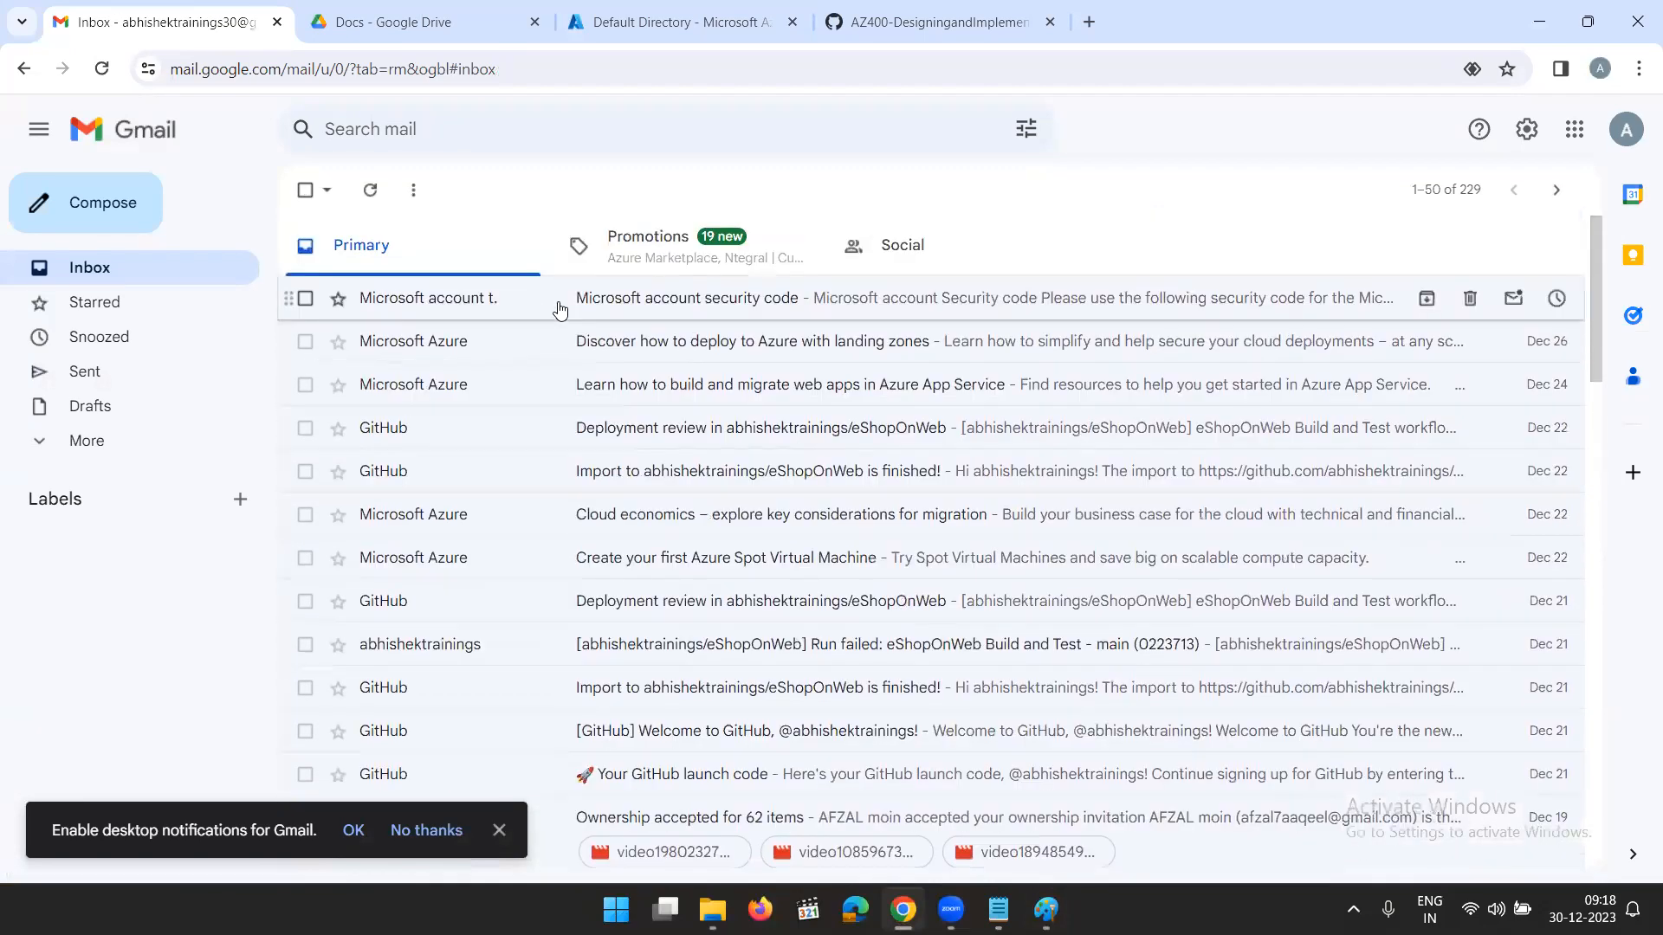
scroll(583, 420, down, 12)
scroll(587, 470, down, 6)
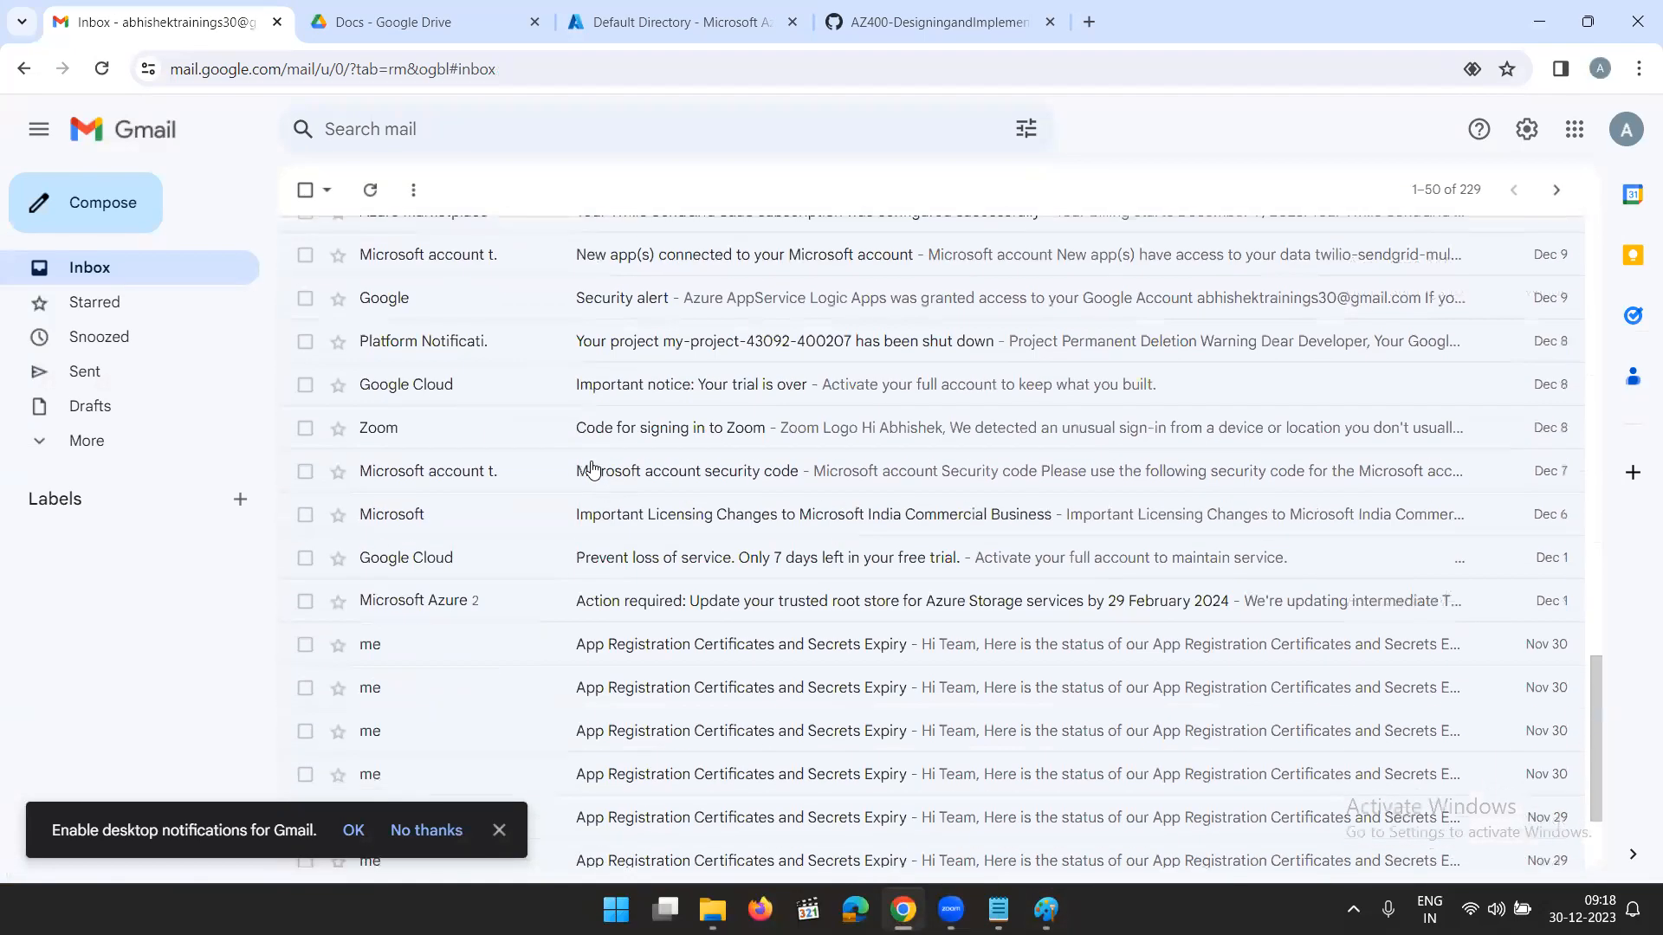
scroll(589, 520, down, 3)
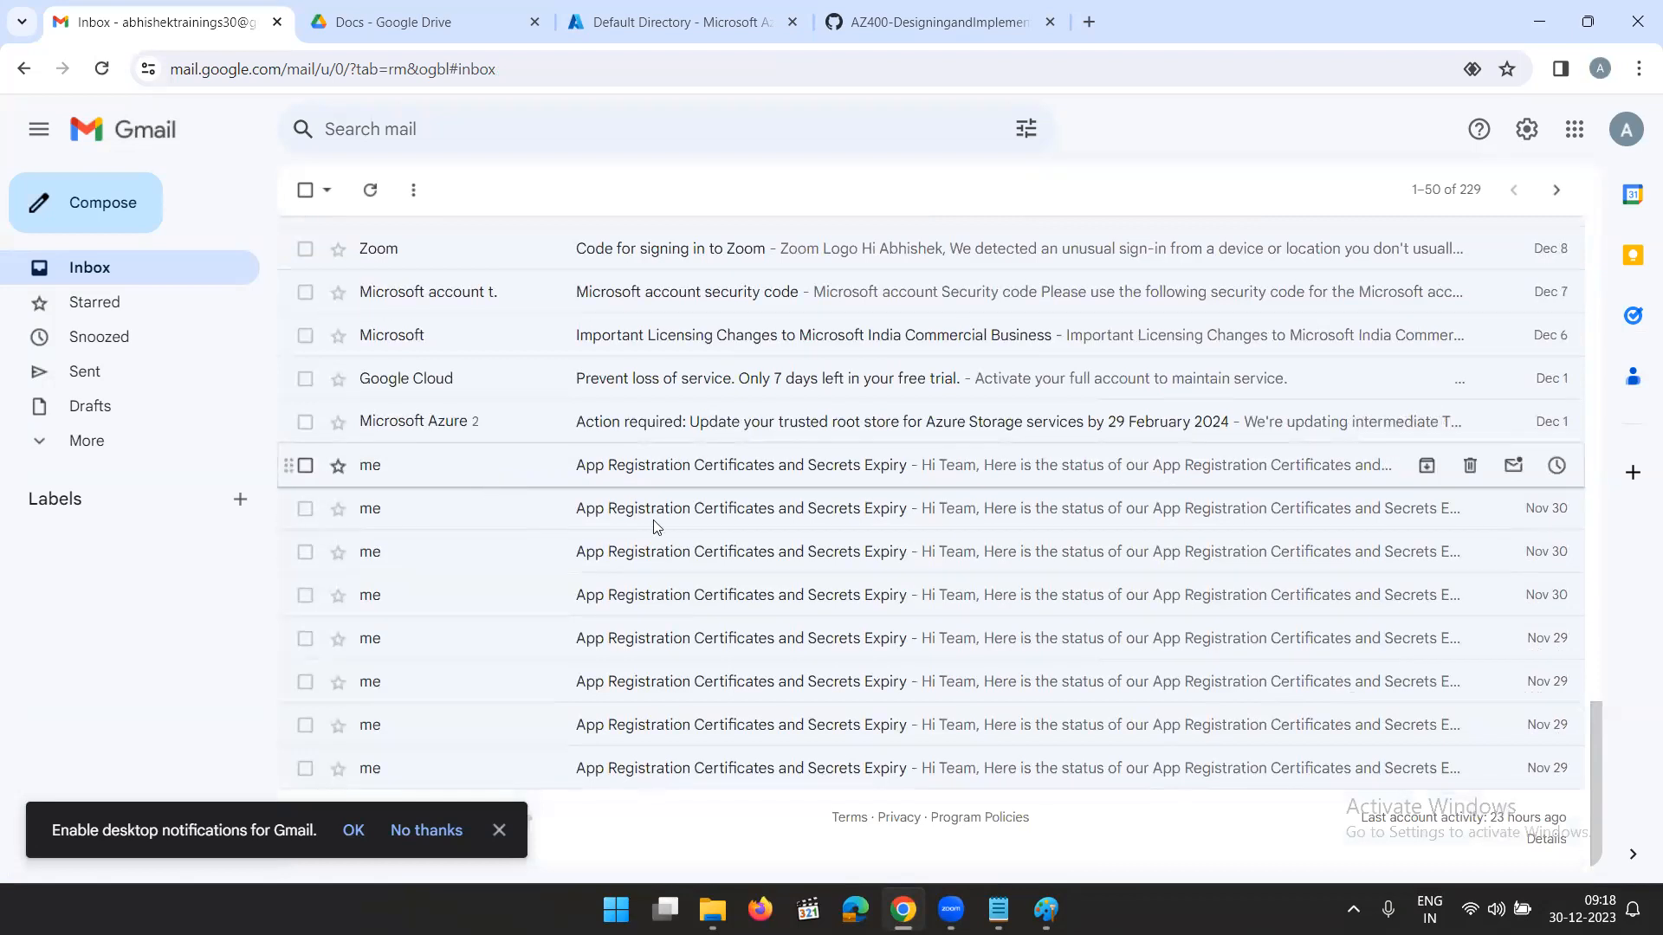
click(610, 523)
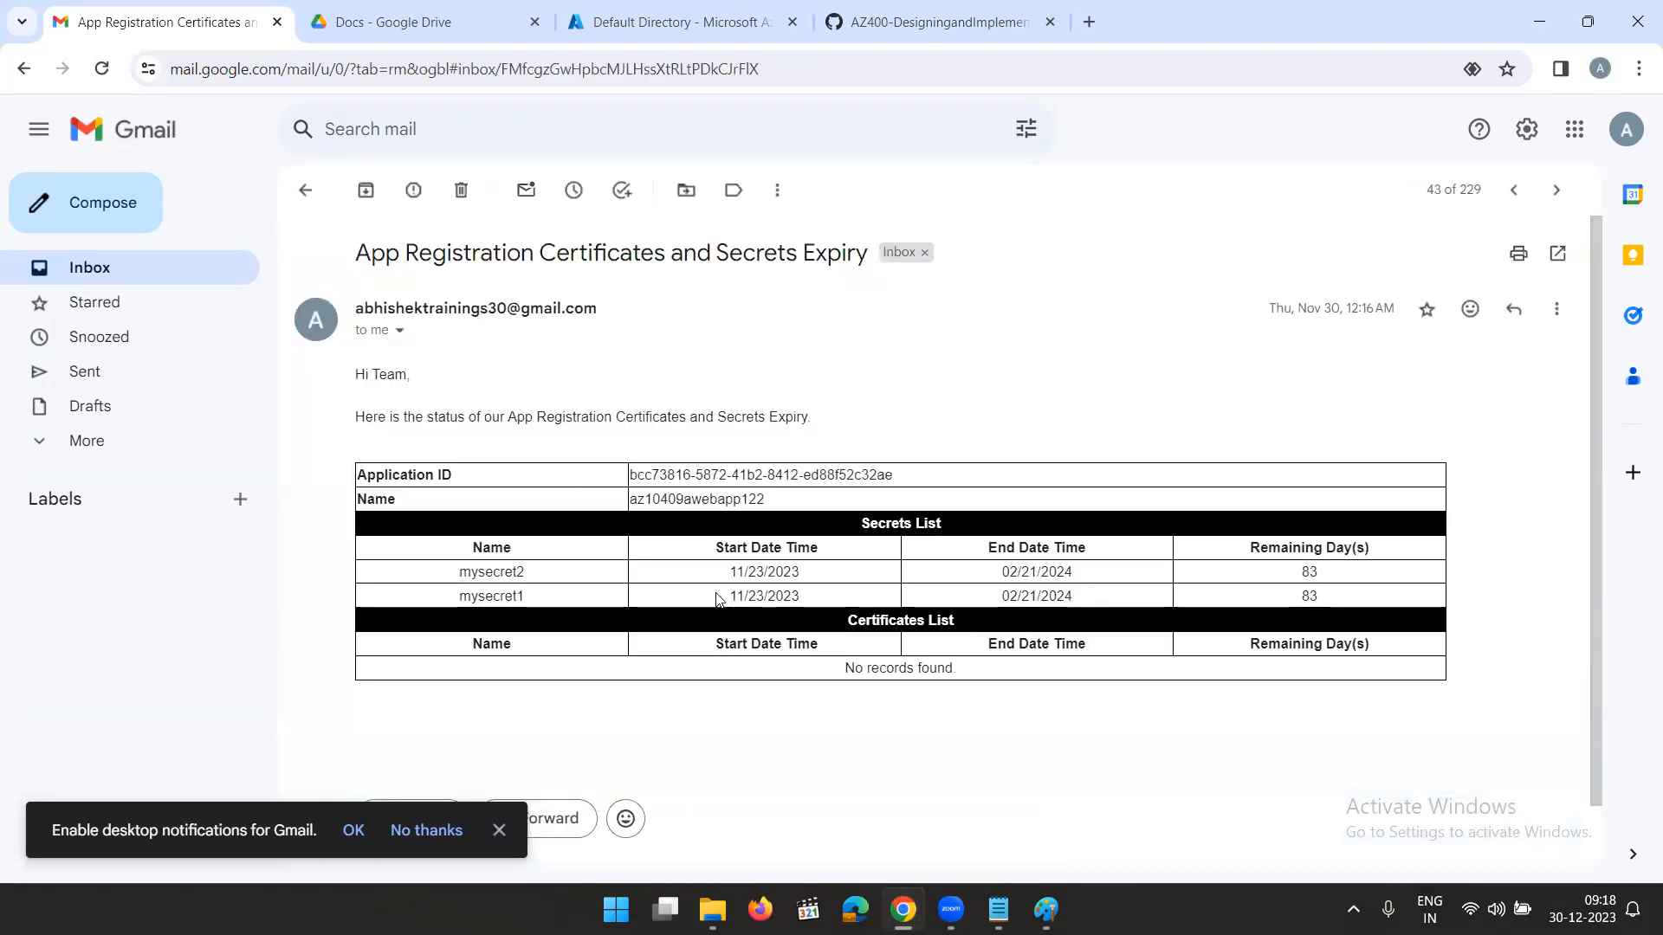
- Examine the email's subject and the remaining days for mysecret1 and mysecret2
drag(384, 258, 858, 255)
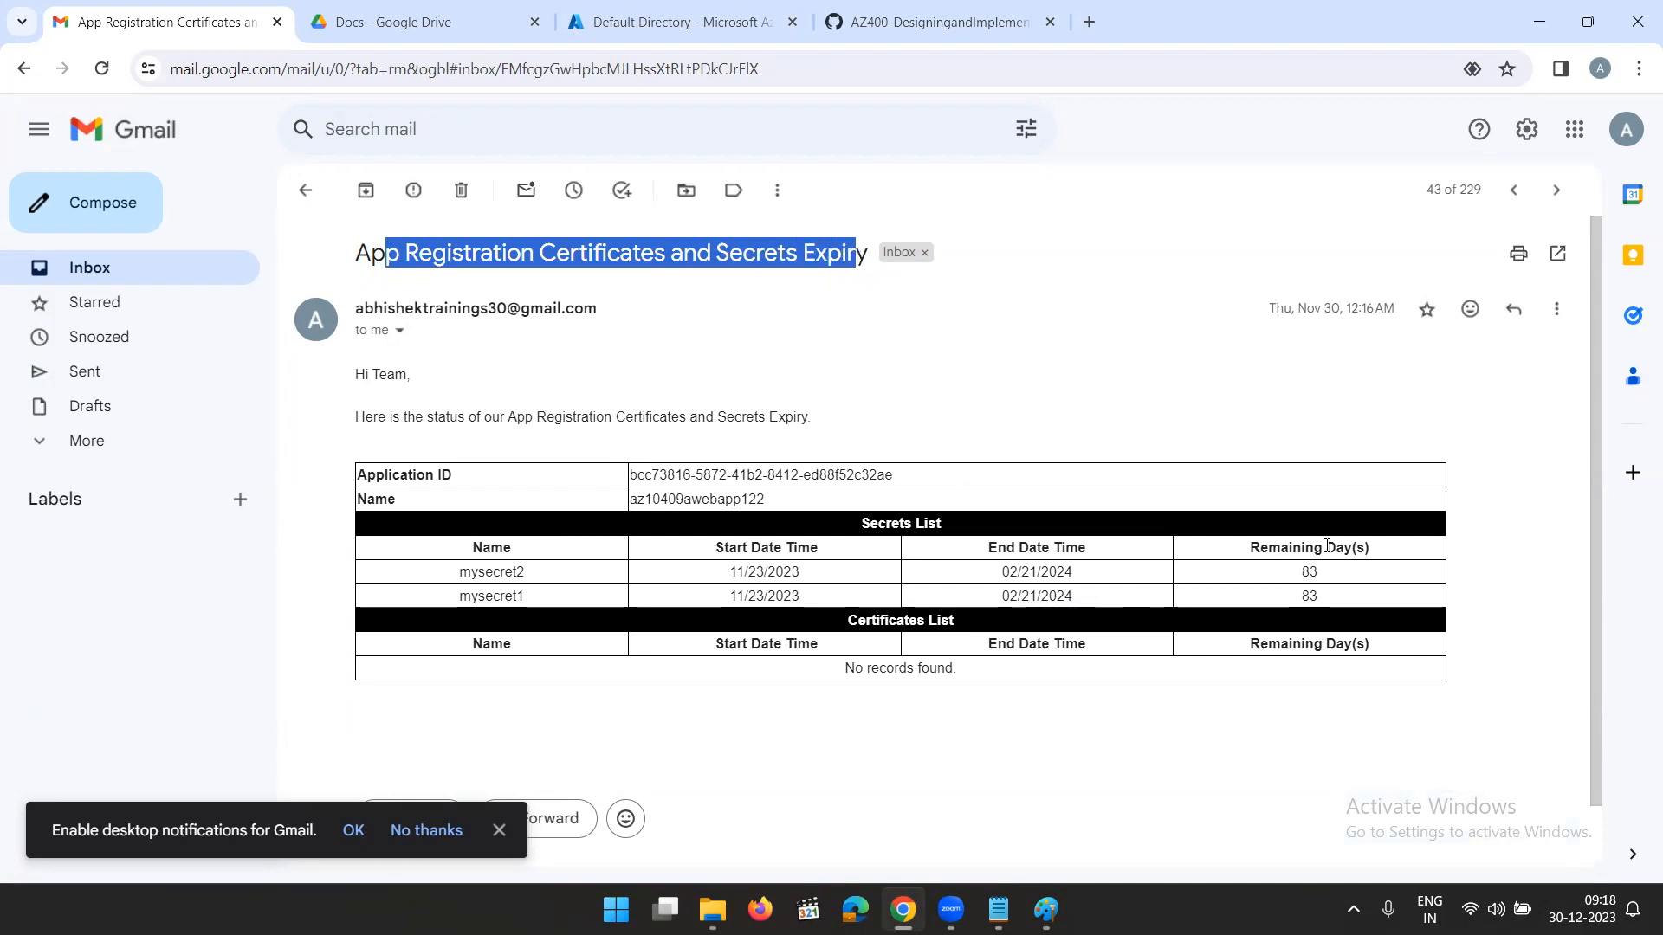
drag(1345, 568, 1267, 586)
click(1331, 598)
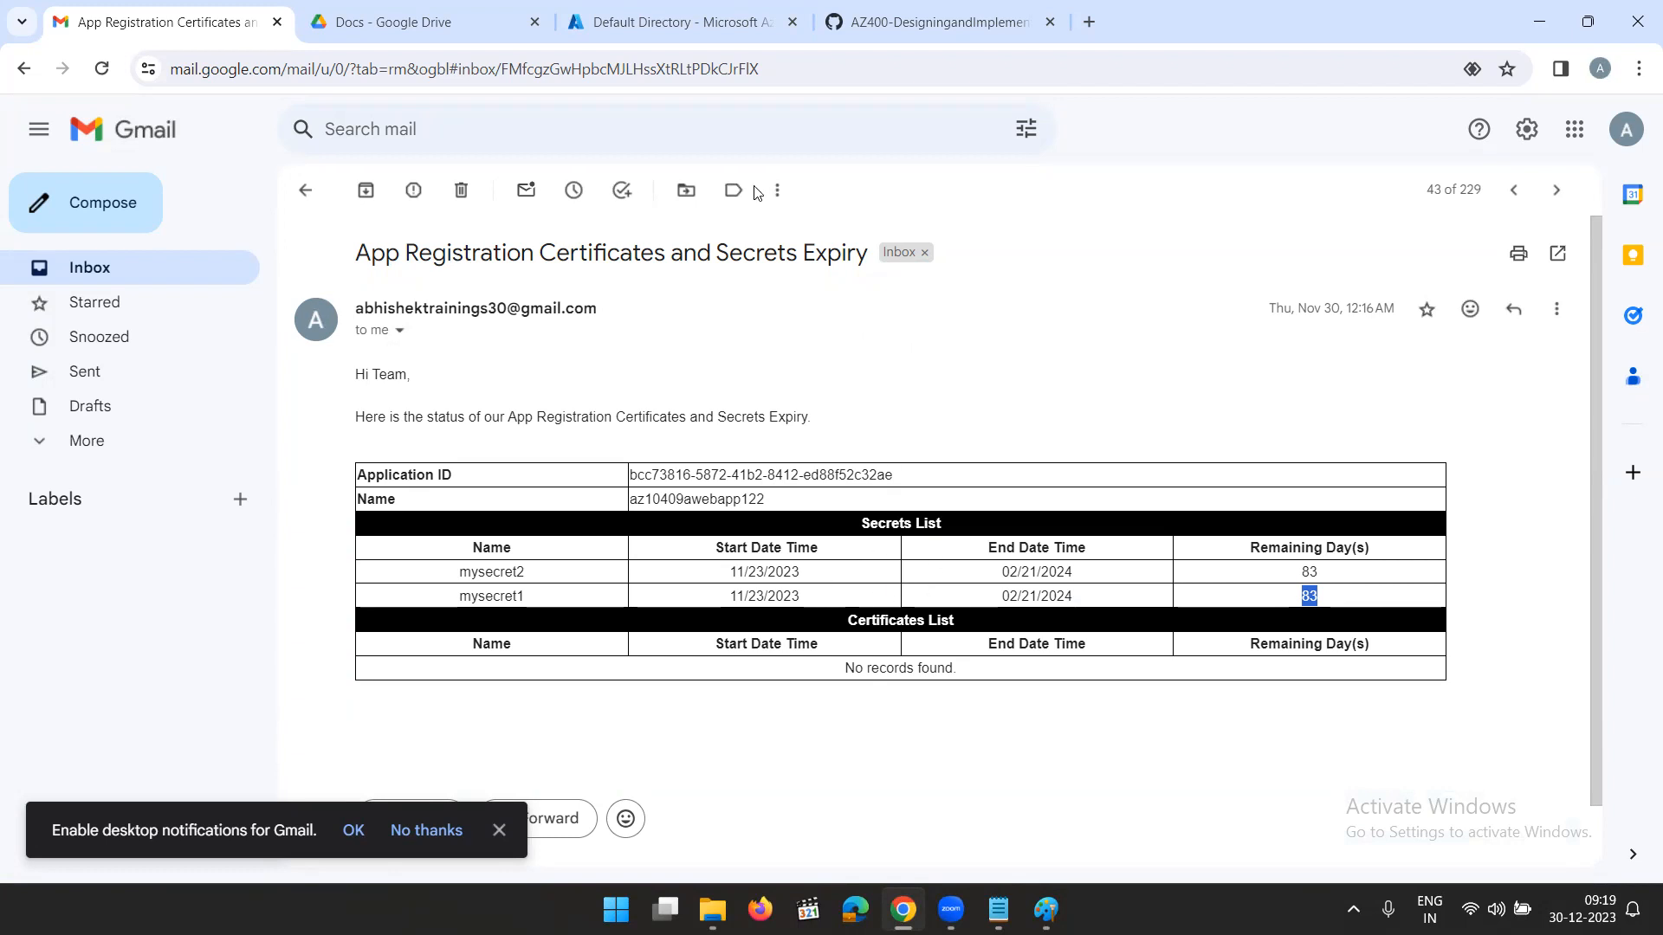
- Return to the Azure portal's app registrations list, briefly checking the Paint diagram
click(629, 19)
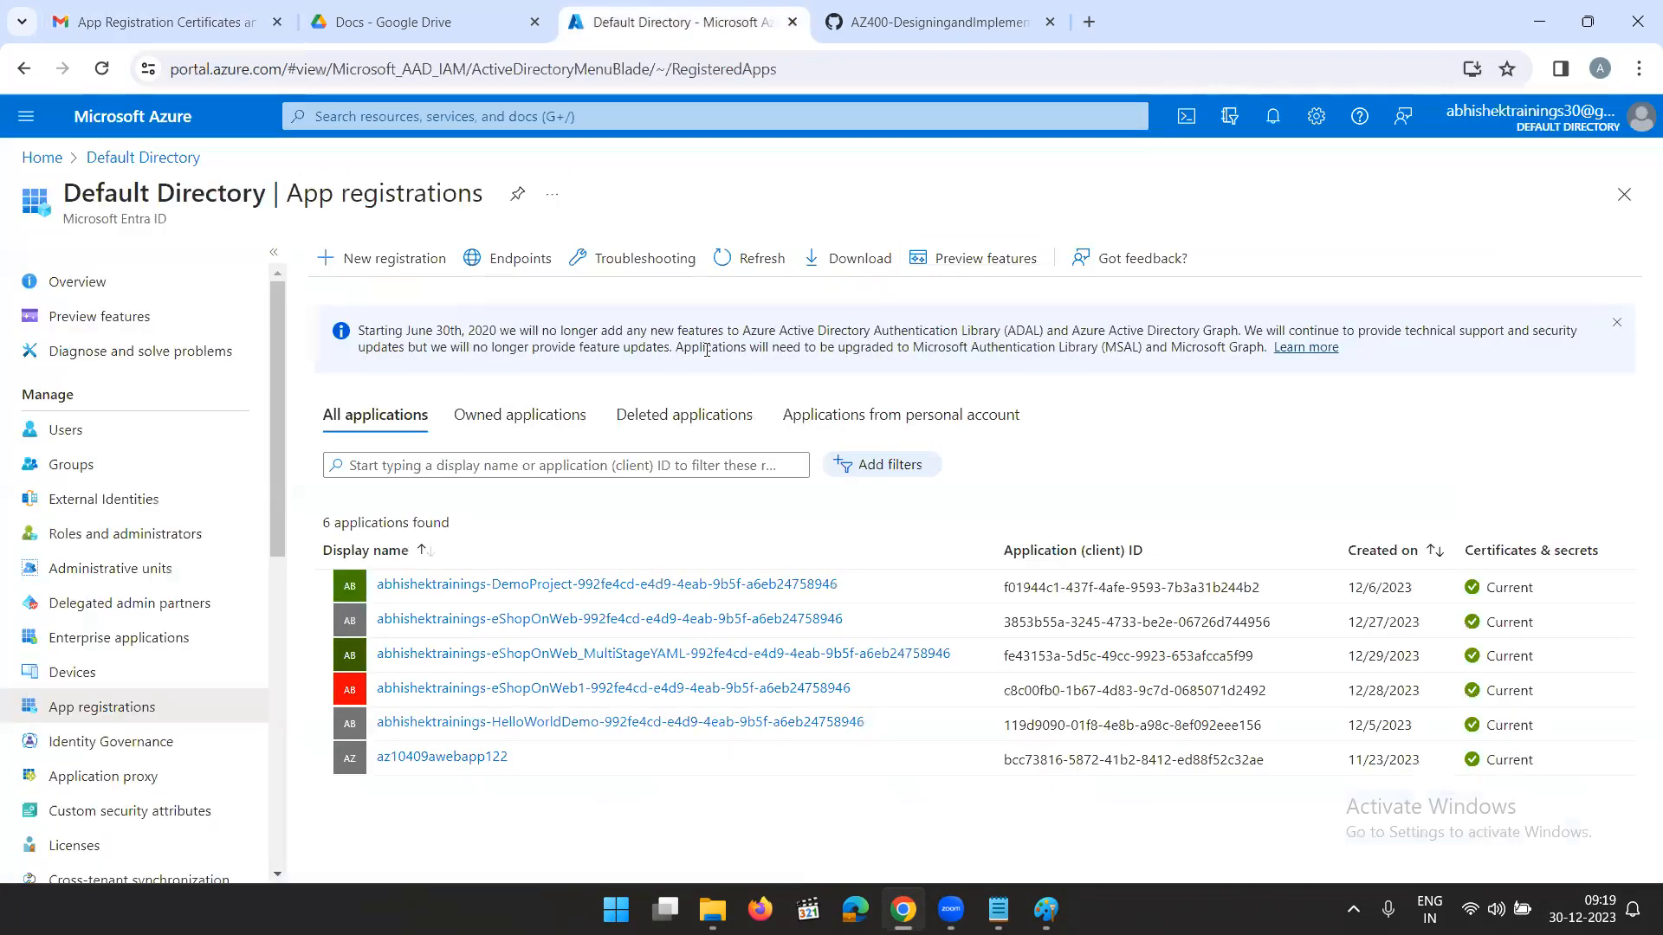
click(1005, 908)
click(1005, 907)
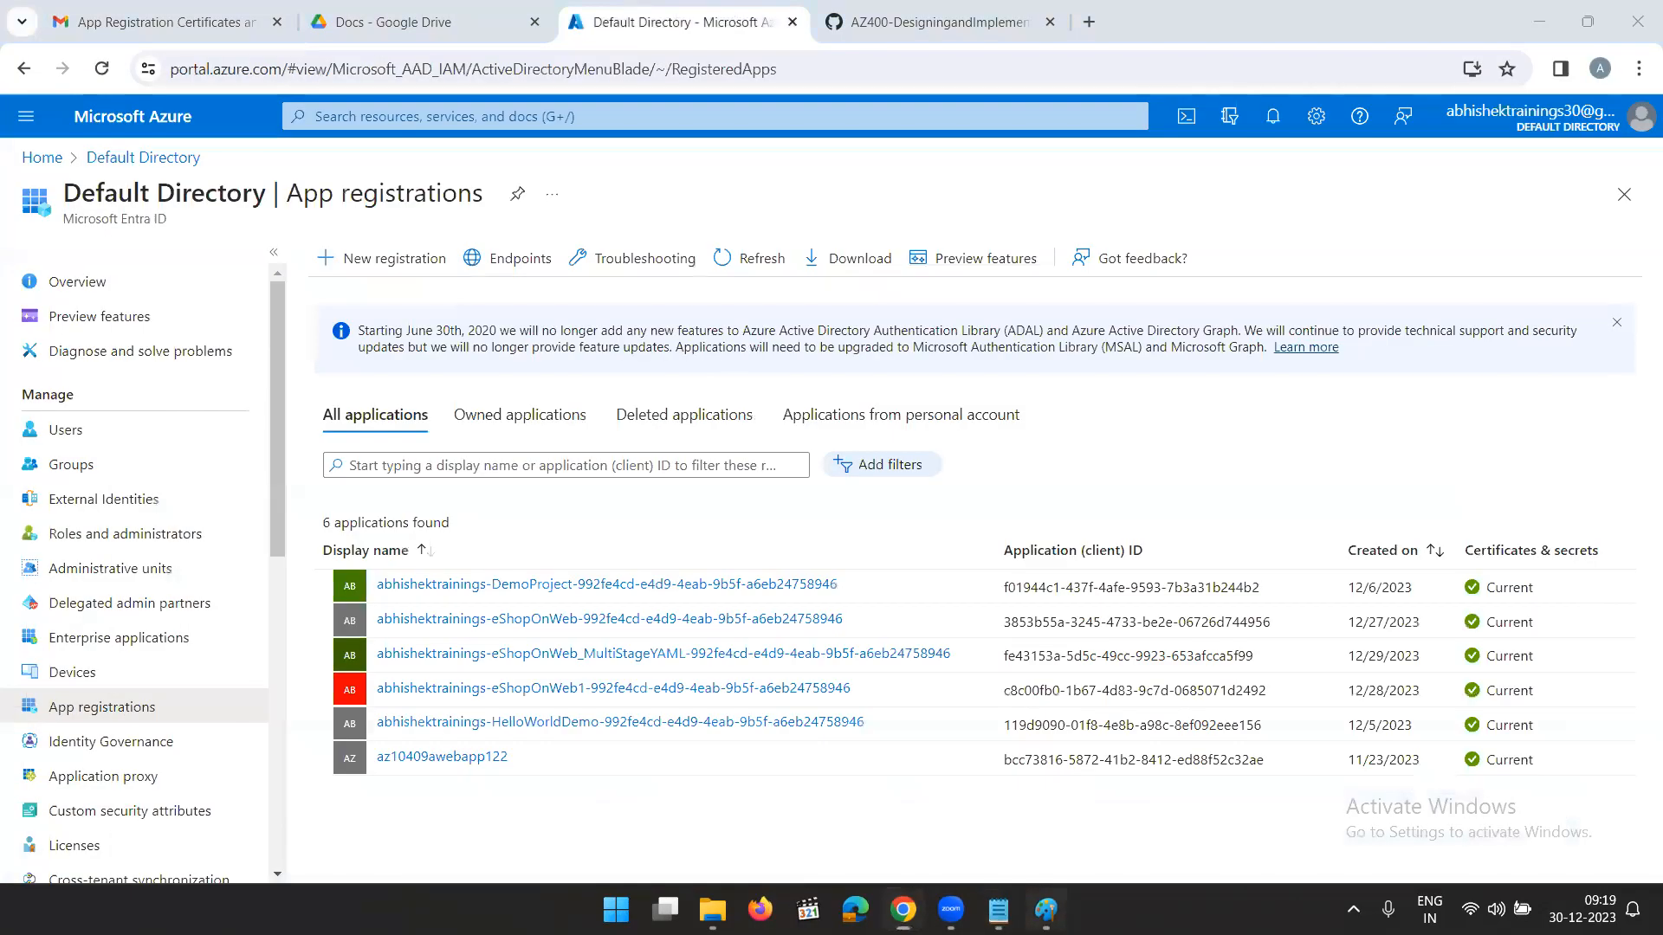
click(1046, 909)
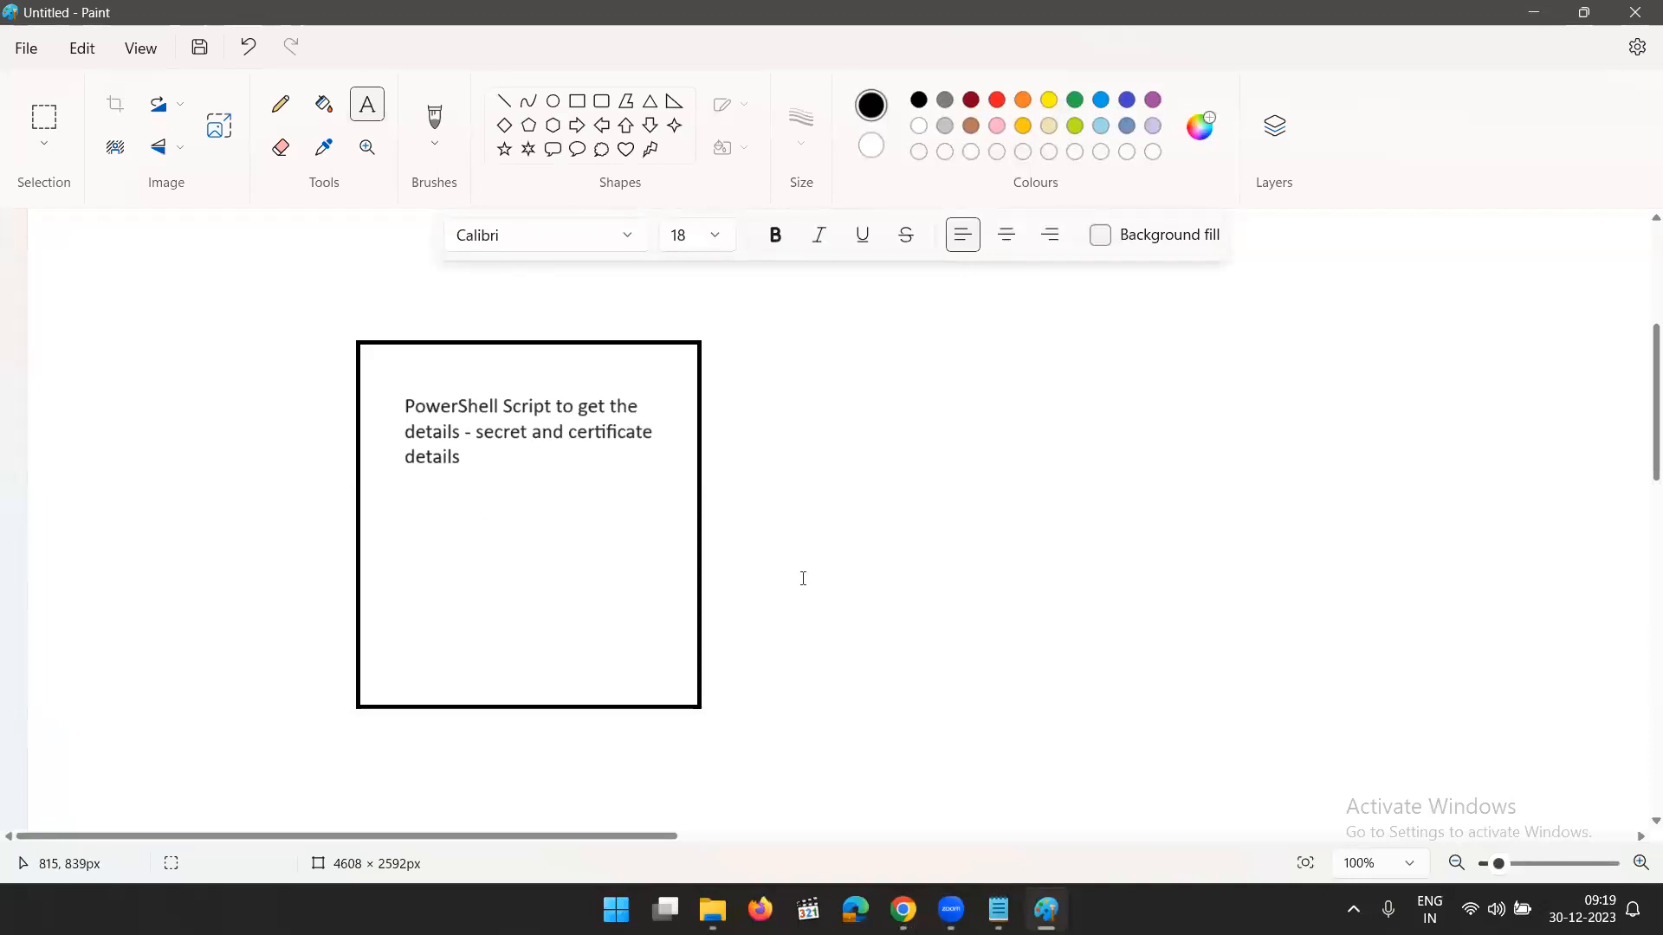
click(1533, 12)
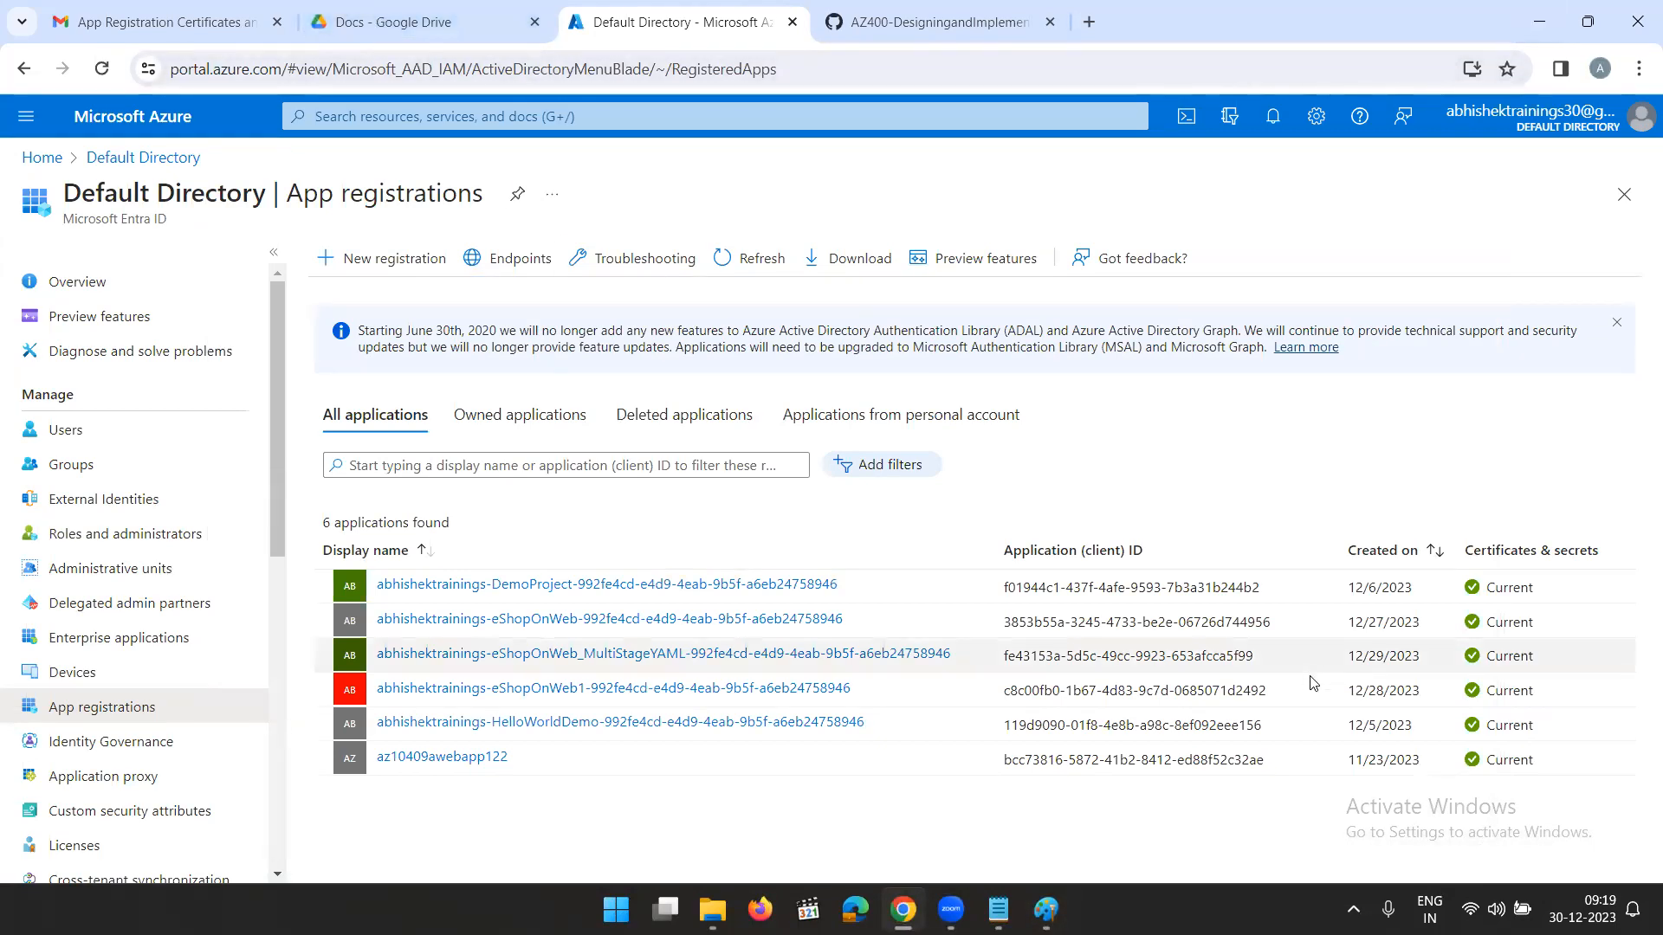
- Switch to Paint and add the single-line label "Logic App - Event triggered" to the right of the rectangle
click(1046, 908)
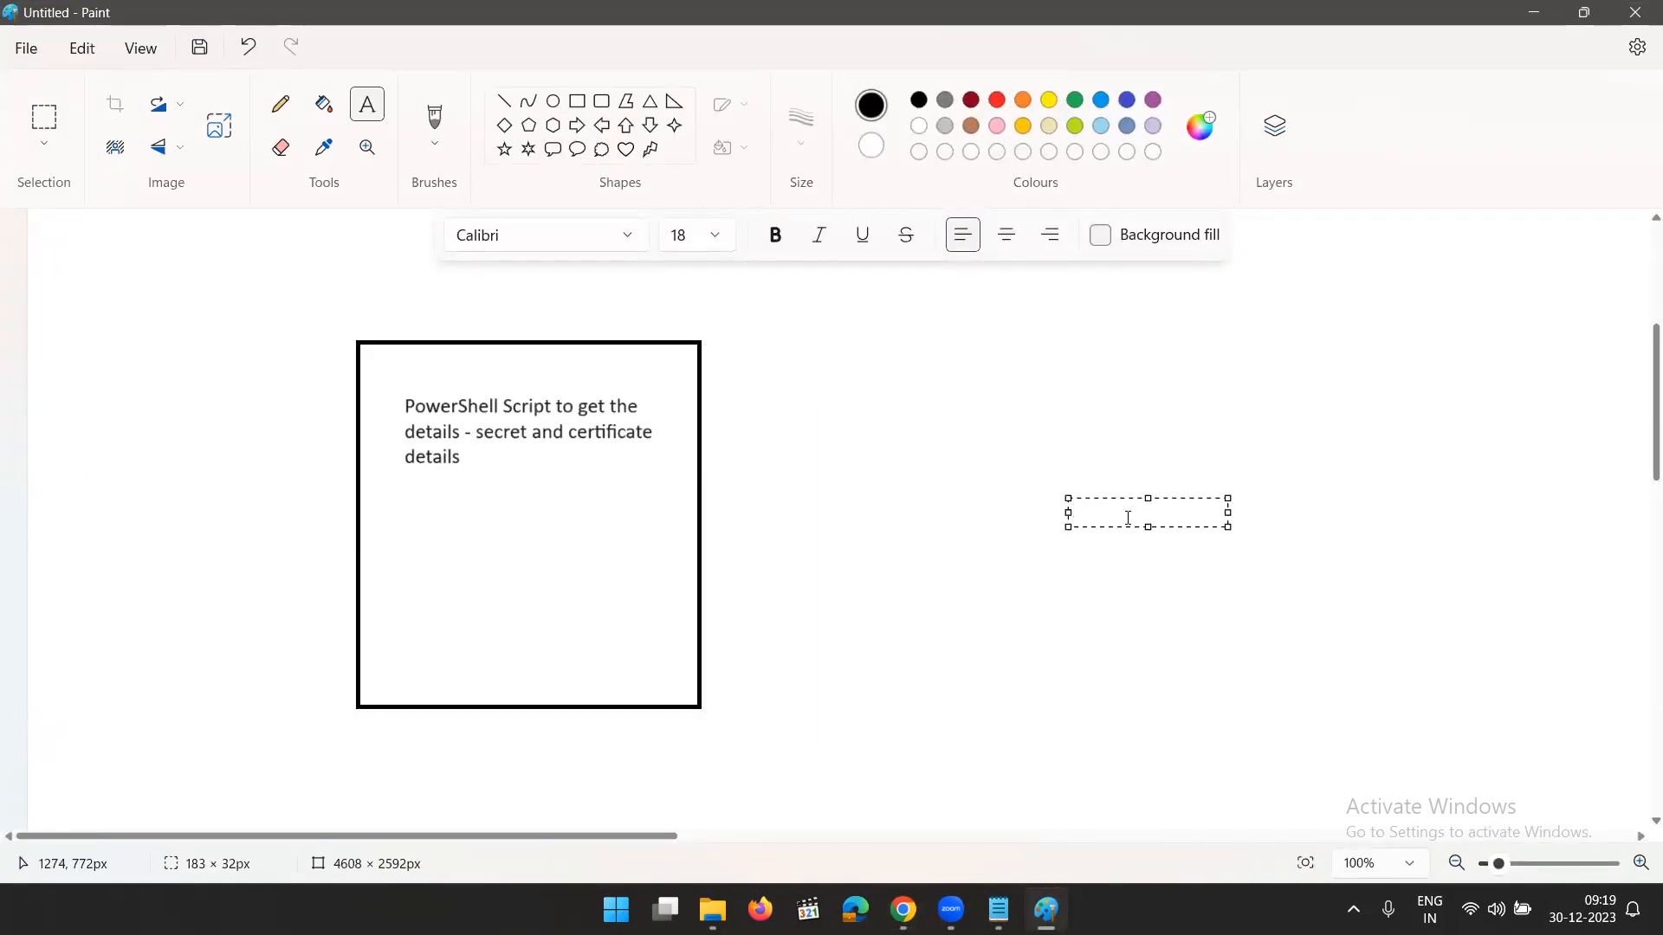
text(Logic App - E)
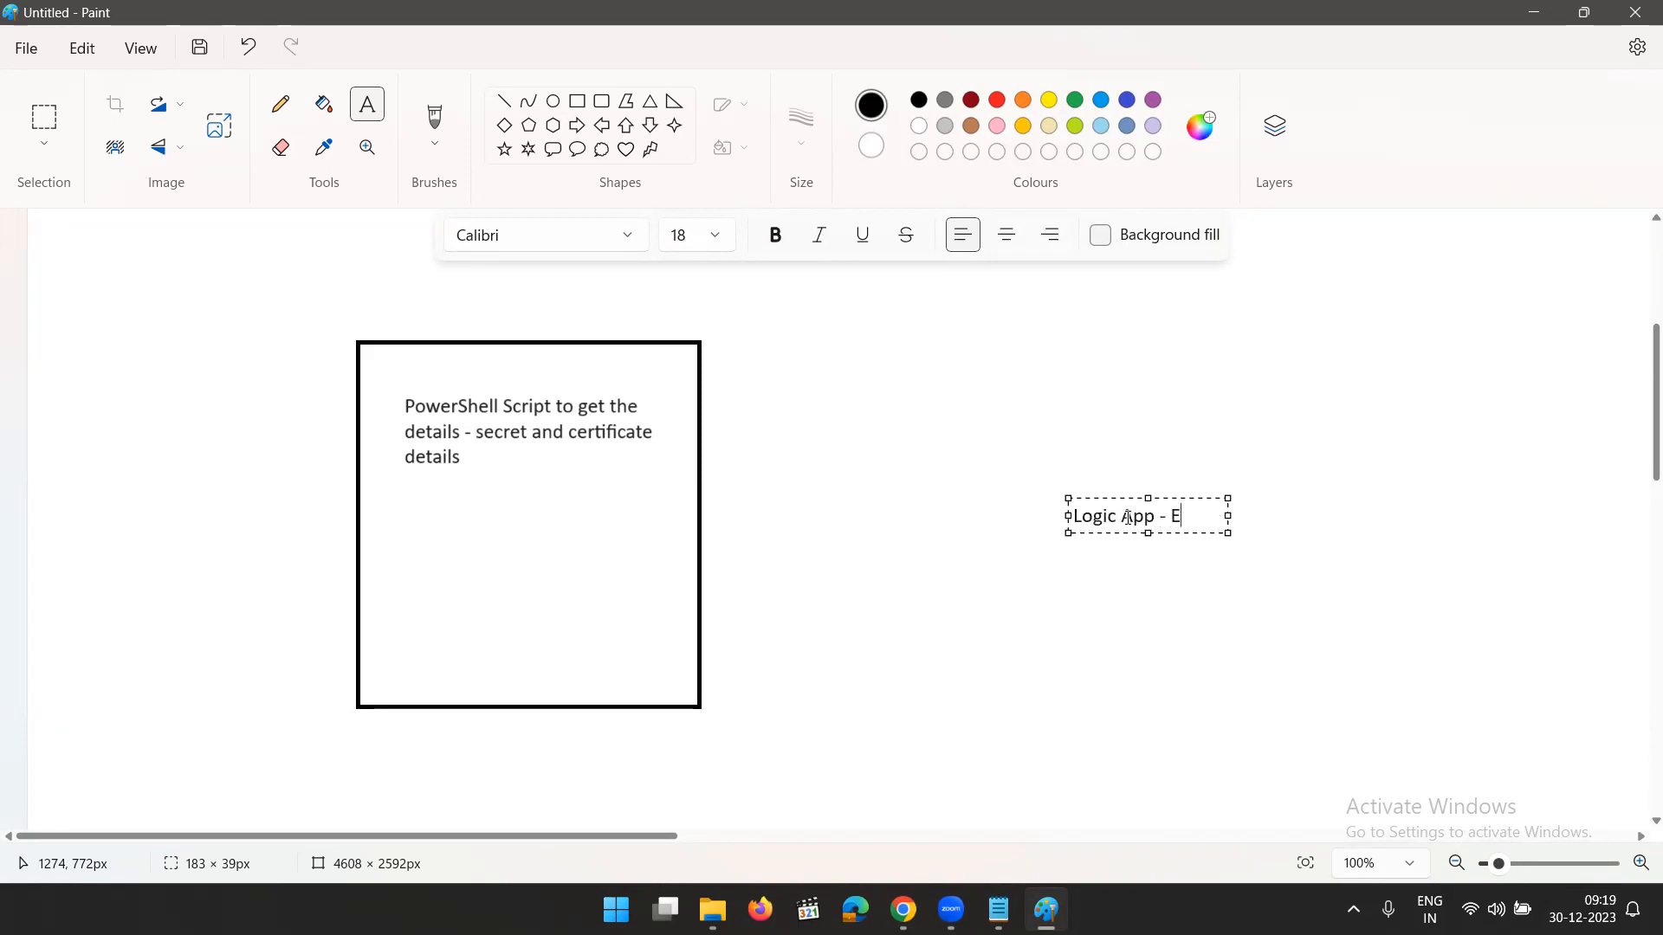
text(vent triggered)
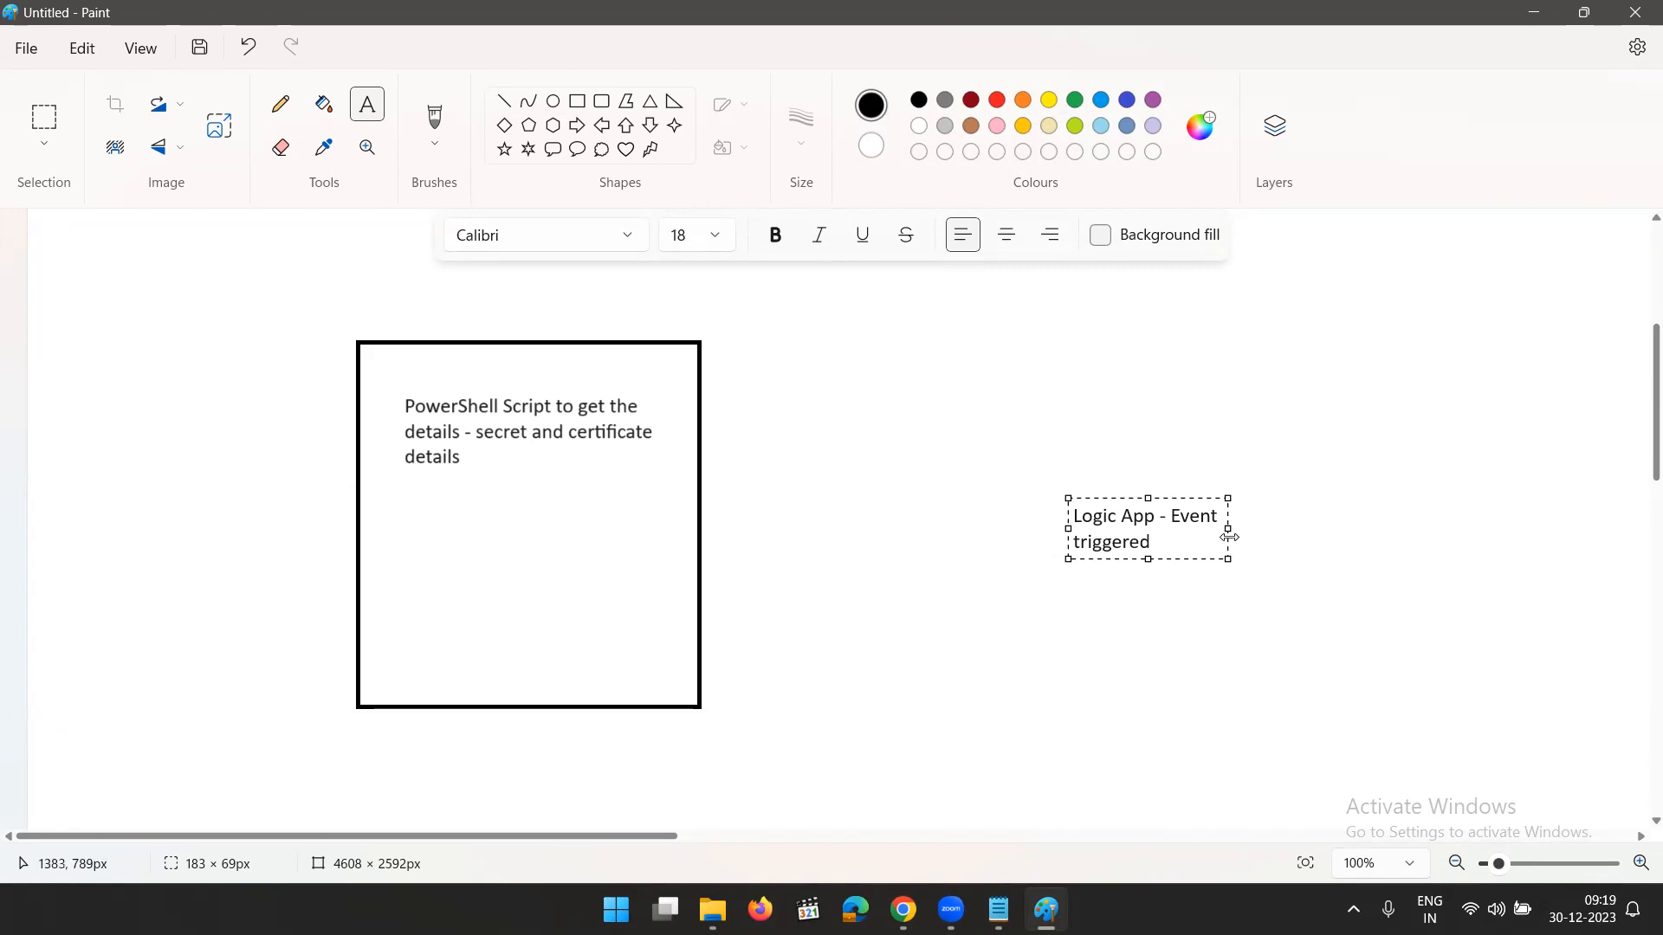
drag(1227, 528, 1480, 526)
click(1284, 660)
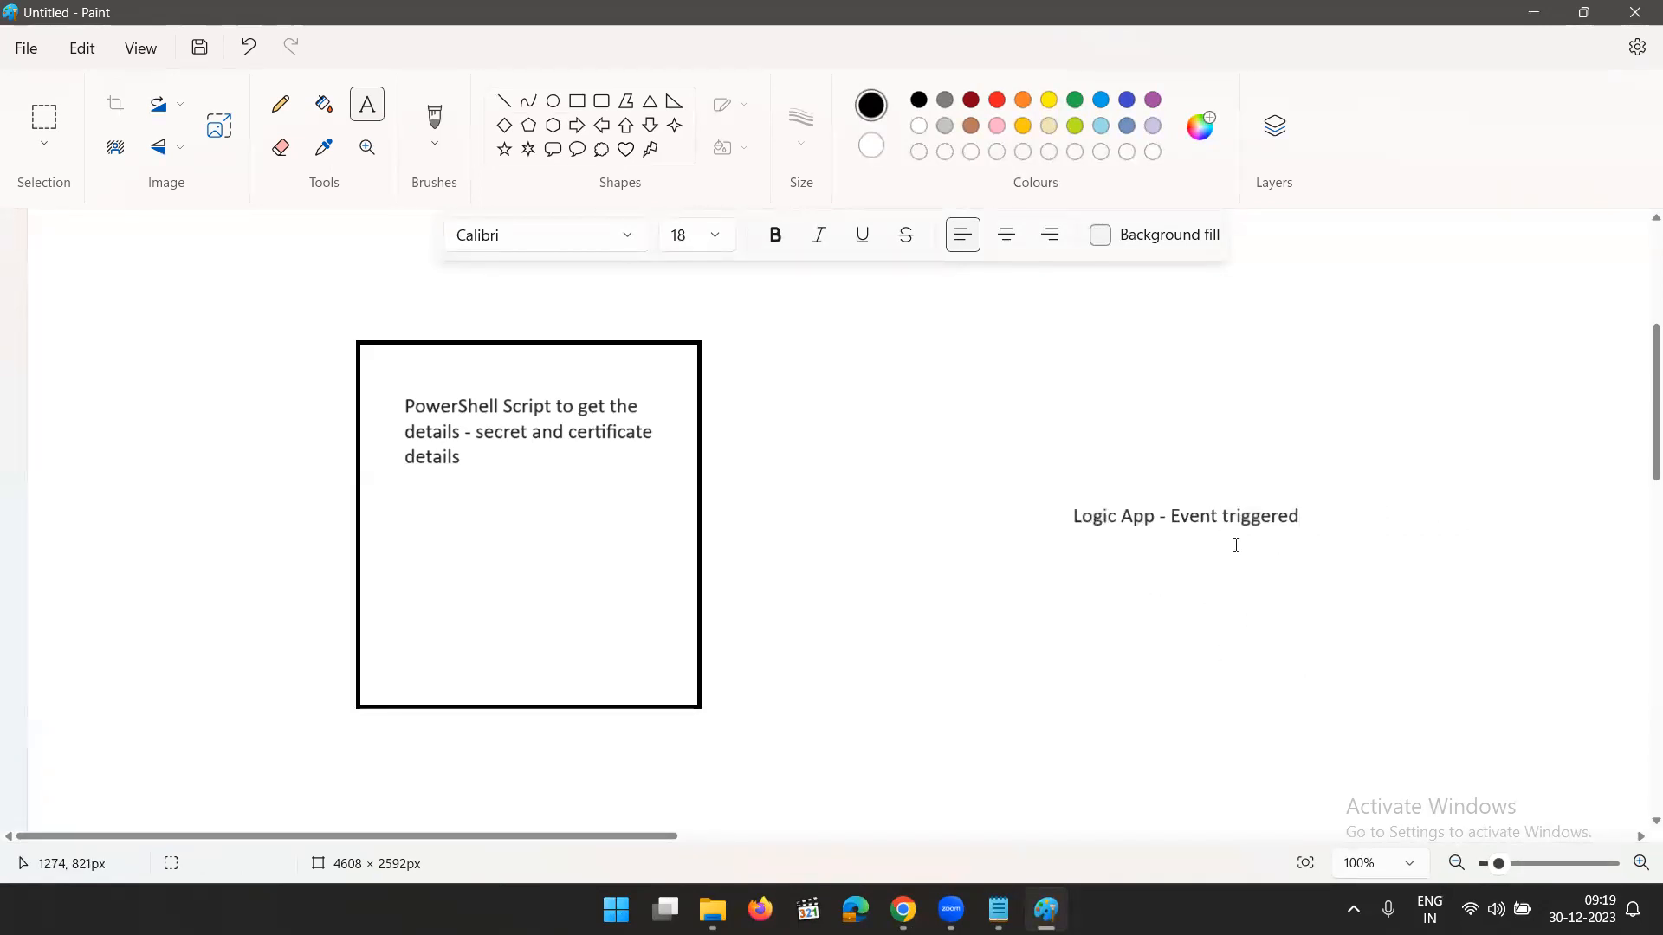
- Add a text box between the rectangle and the Logic App label in Paint, with the heading "Flow of Logic App:", and widen it
click(1534, 14)
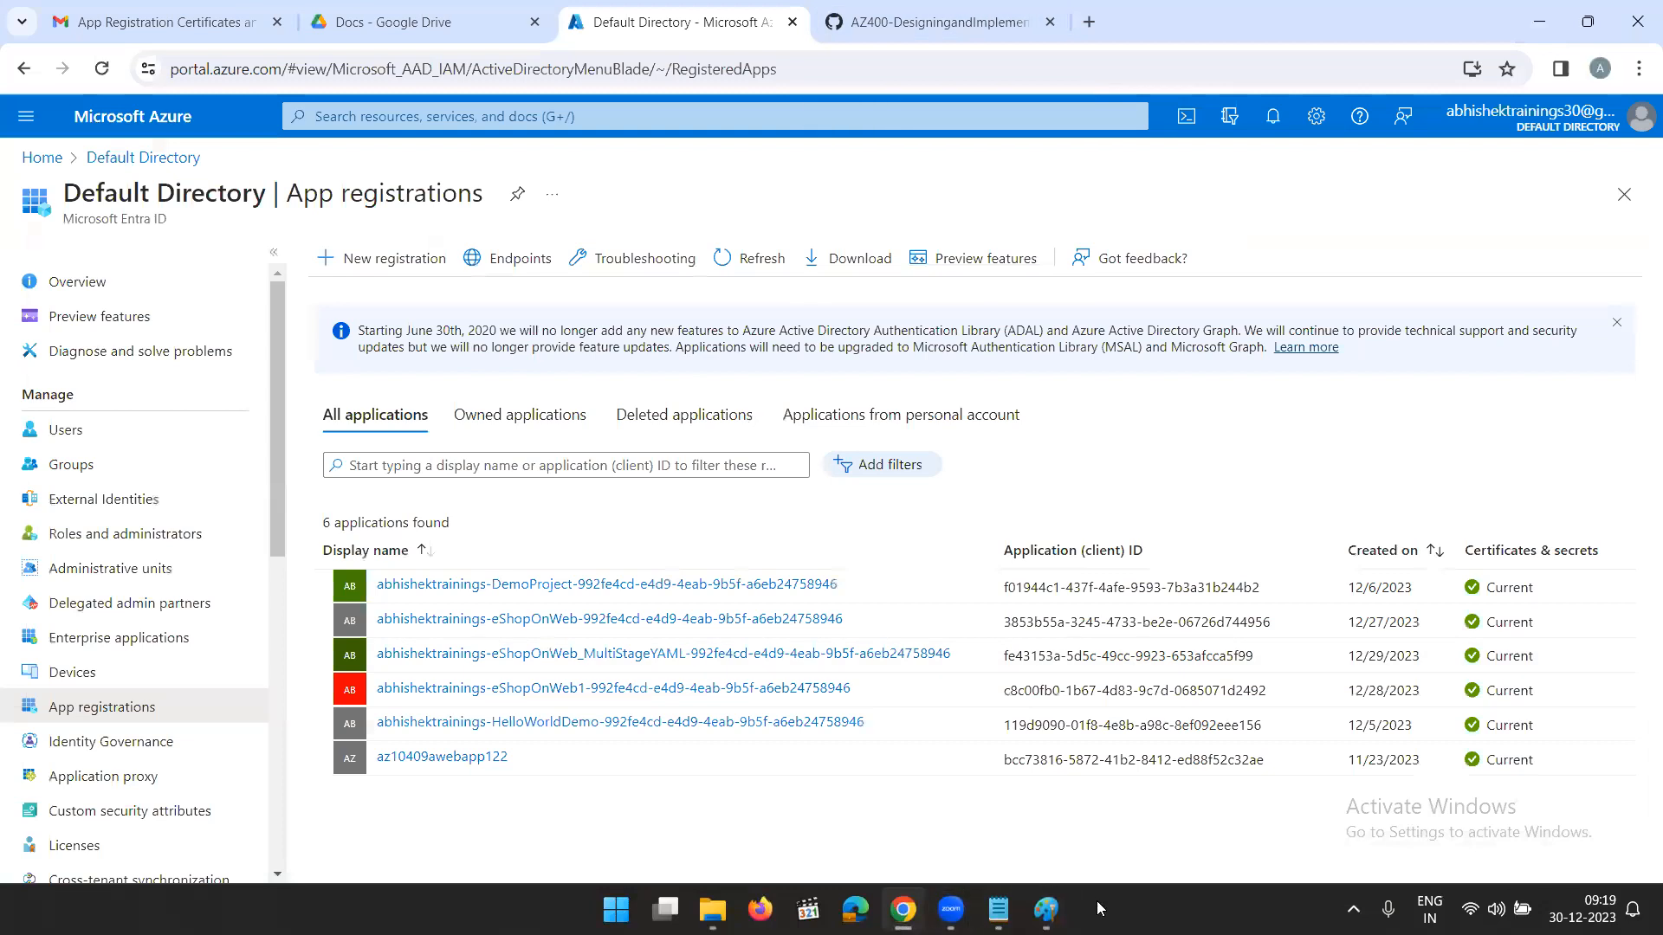
click(1046, 909)
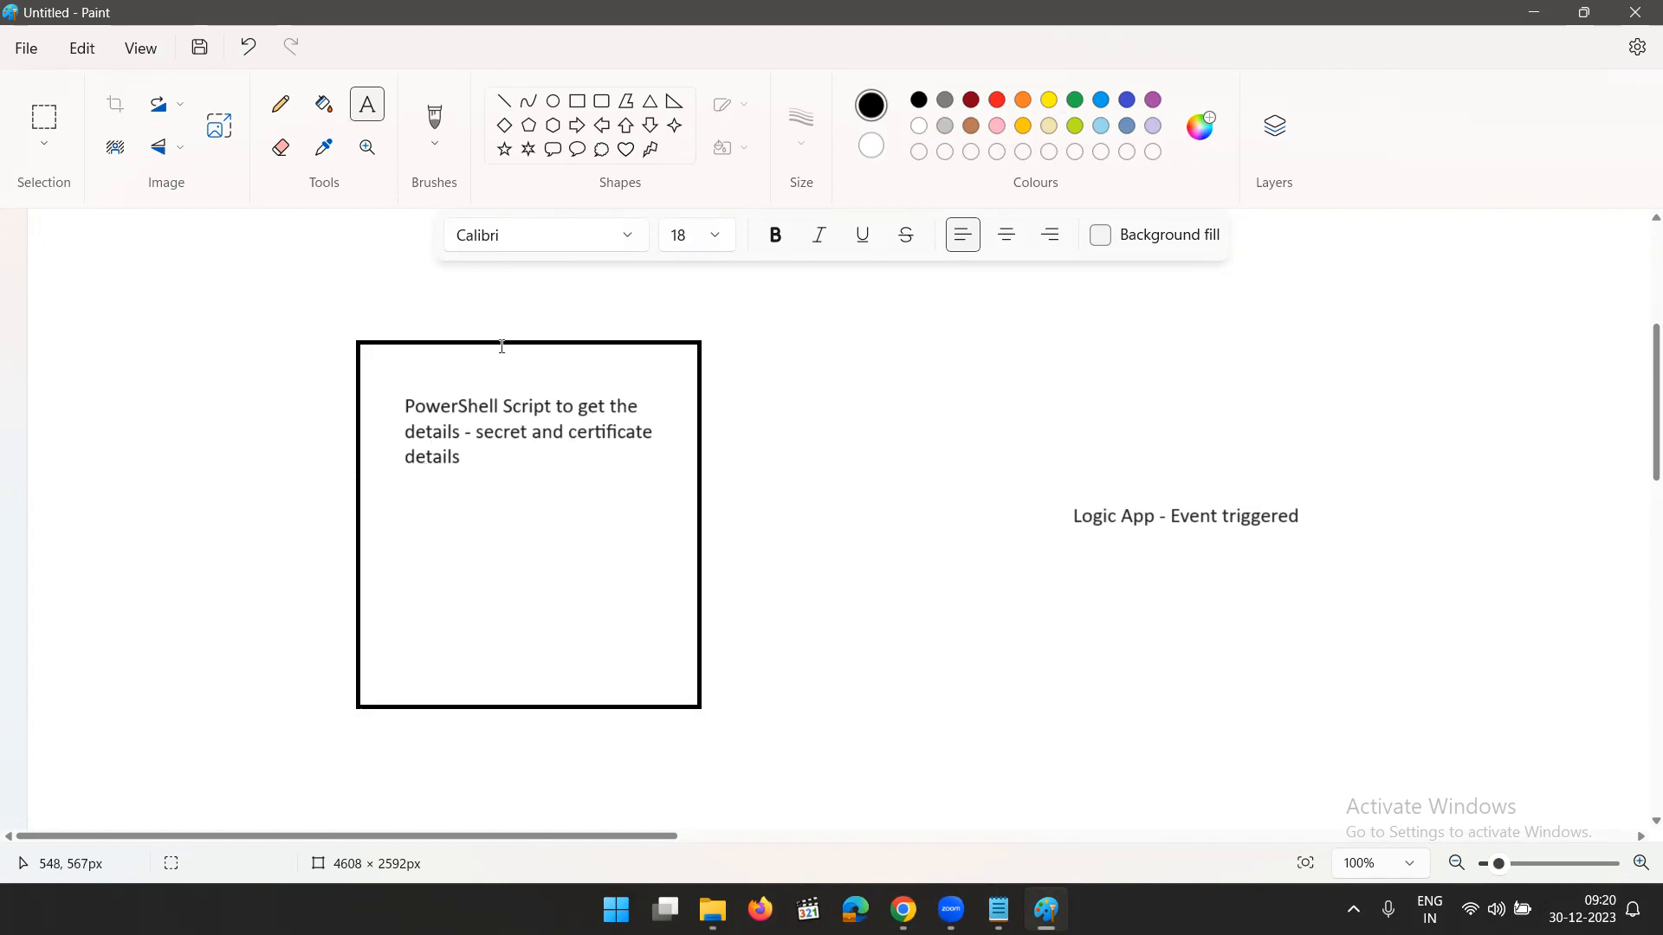
drag(788, 385, 946, 412)
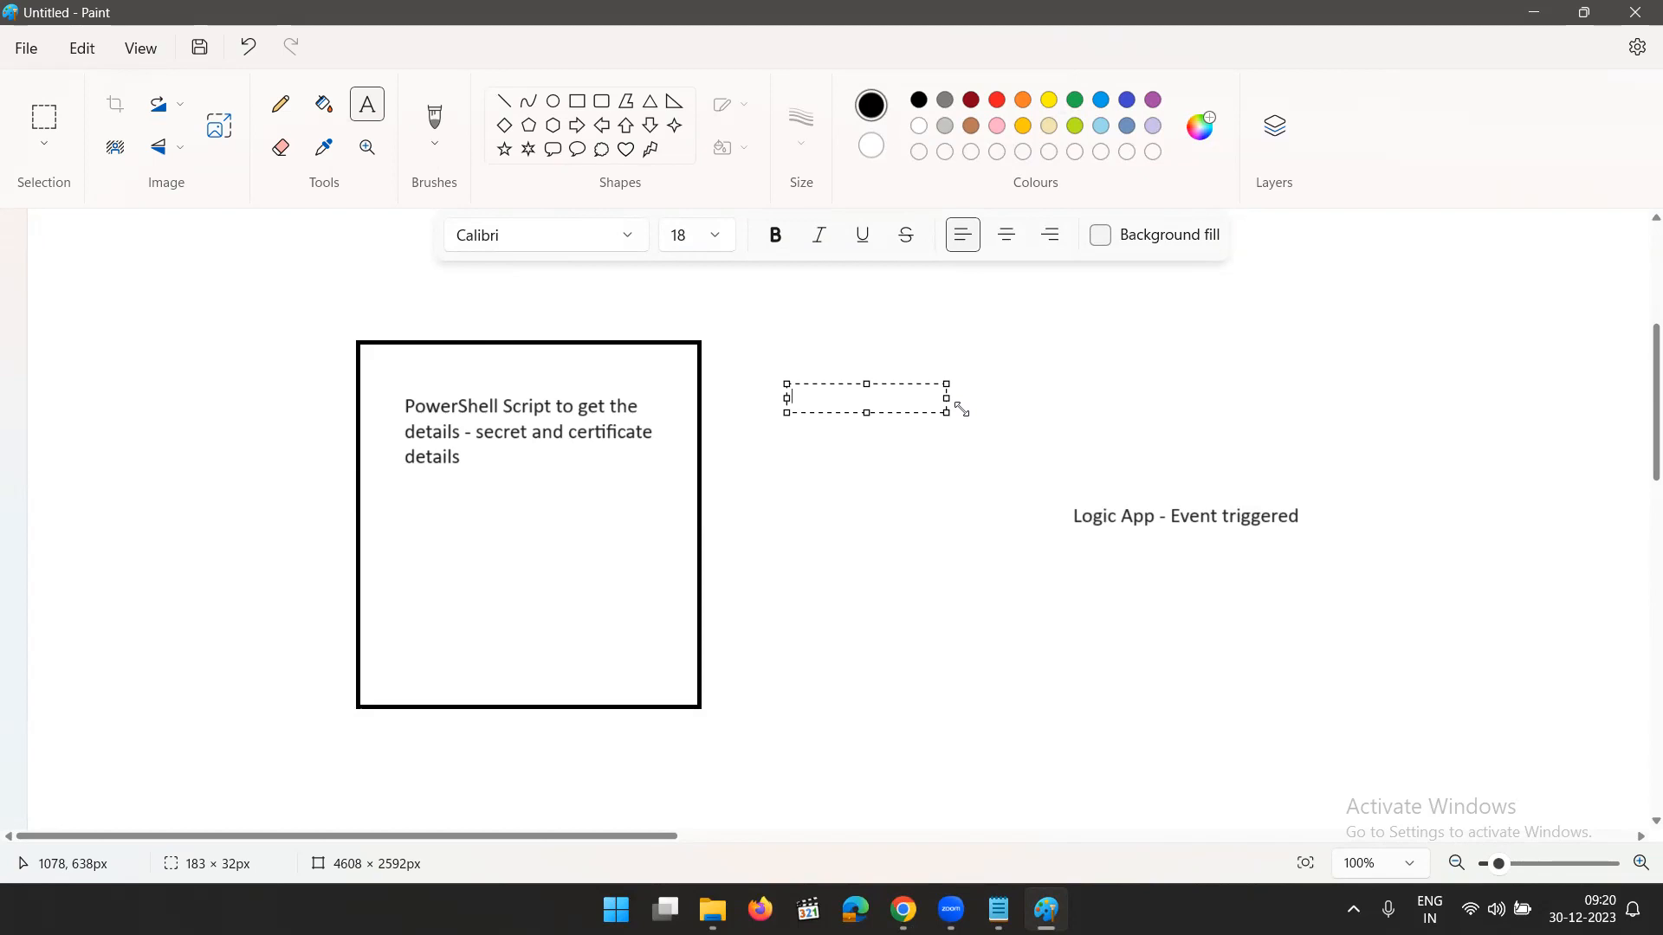
text(Flow of Logic App:)
drag(947, 414, 1136, 416)
key(Return)
key(Return)
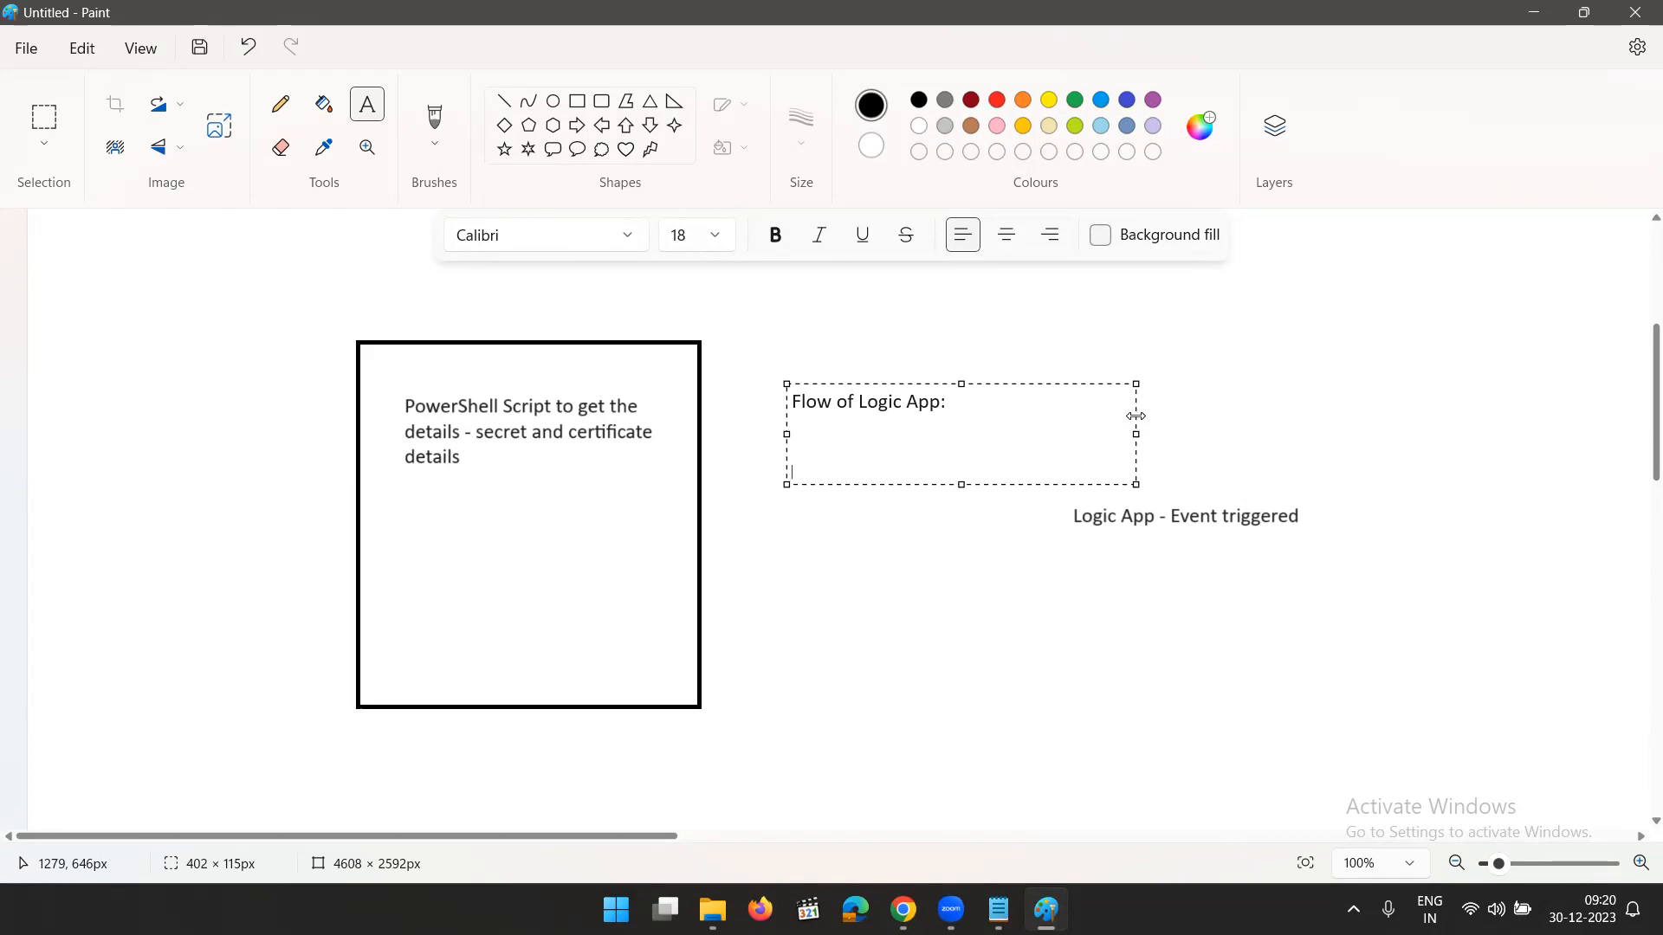
- Add the list item "1. 15 days - Recurrance" below the heading, followed by the number "2." on its own line
text(1.)
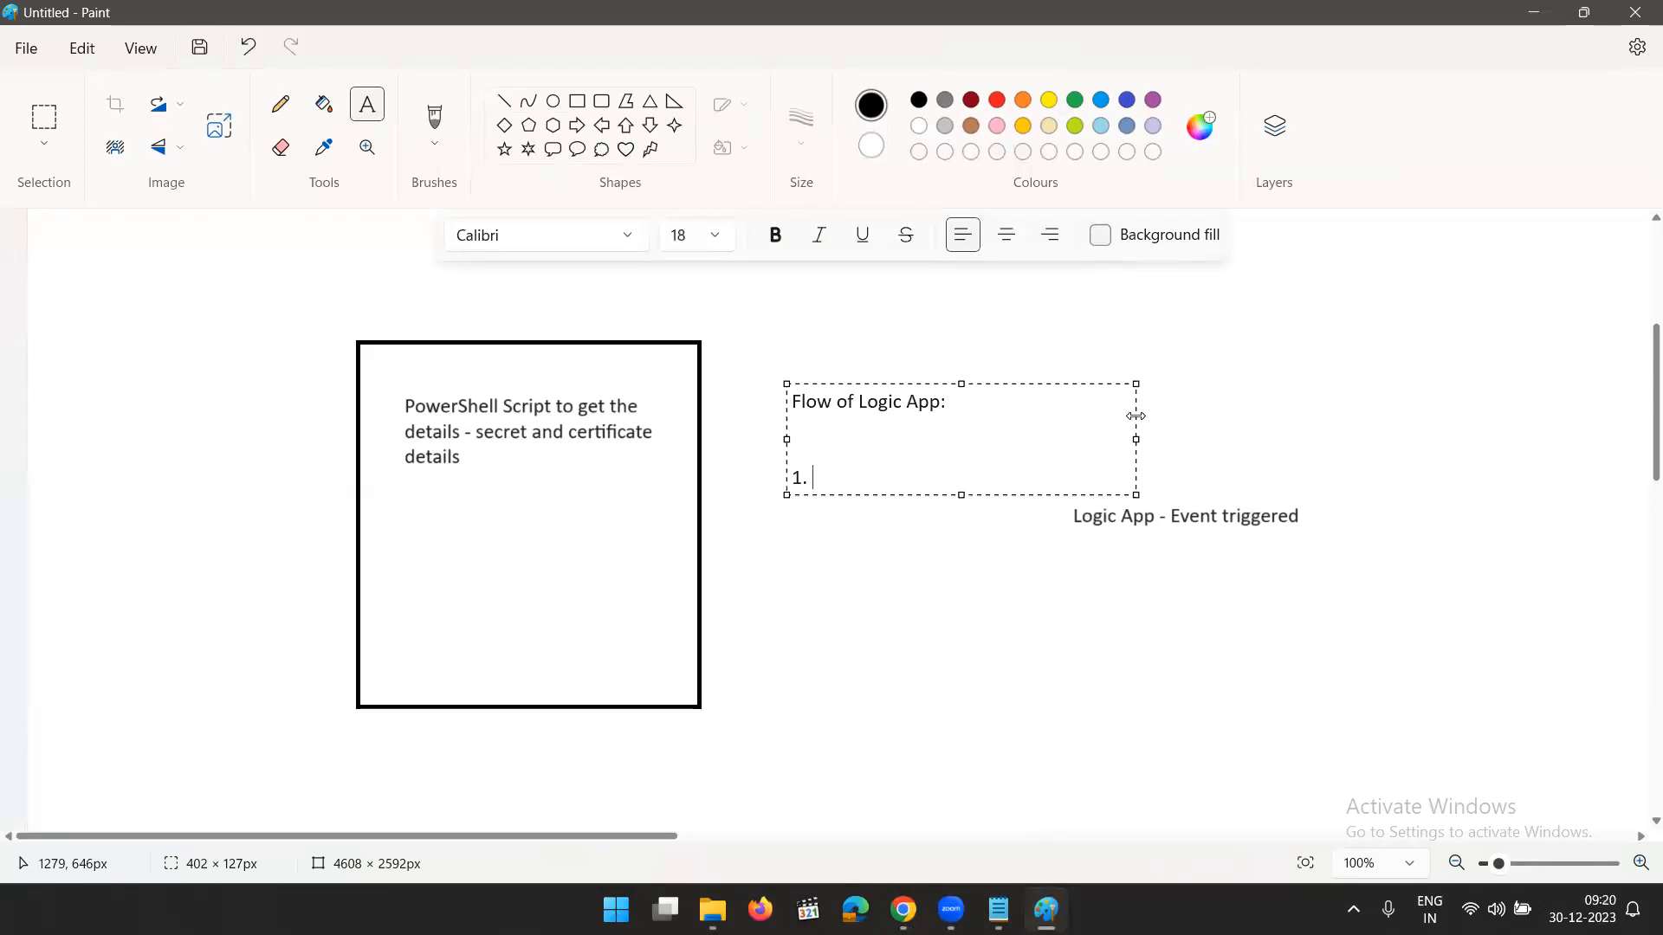
text(15 days)
text(- Recur)
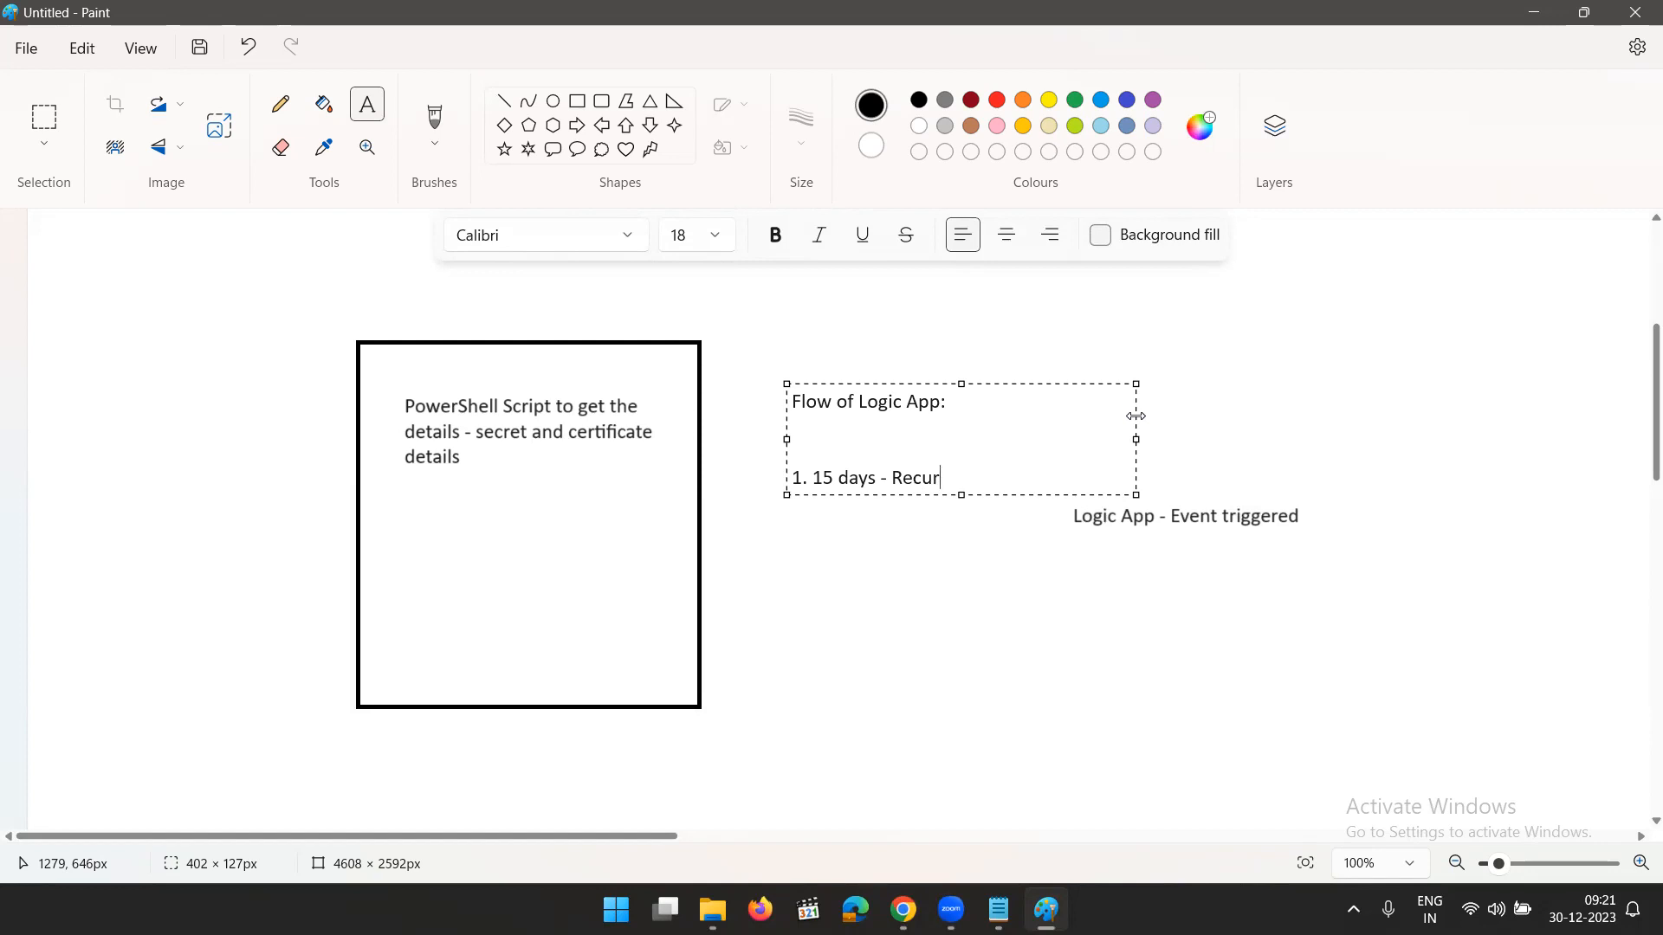
text(rance)
key(Return)
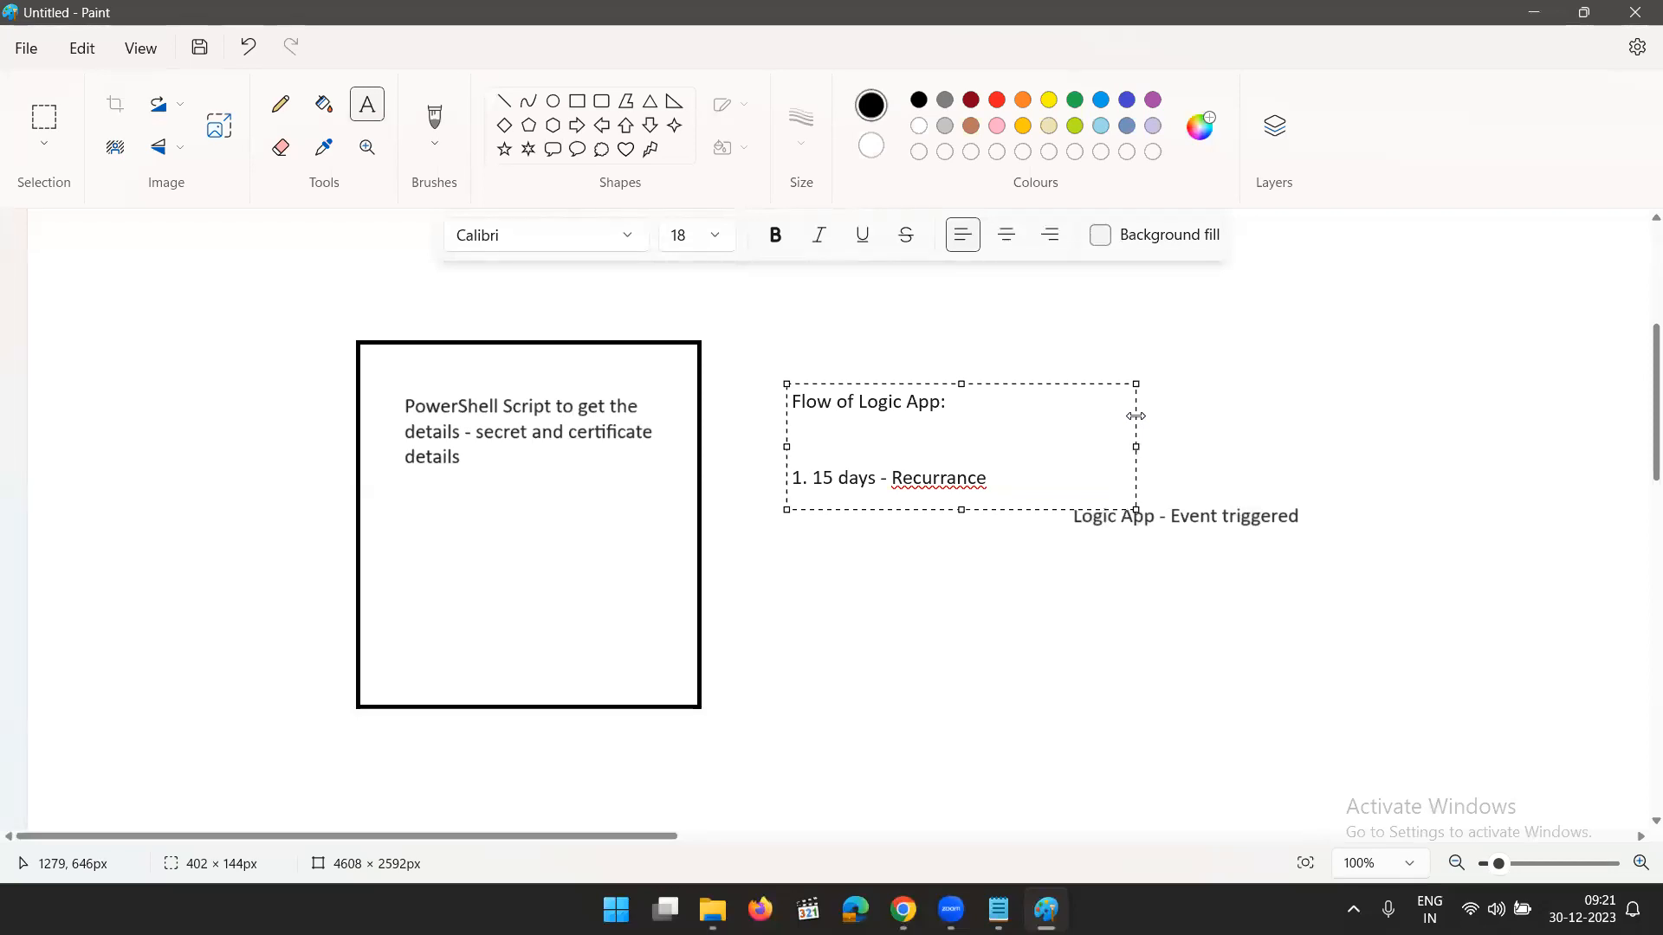
key(Return)
text(2.)
click(1136, 417)
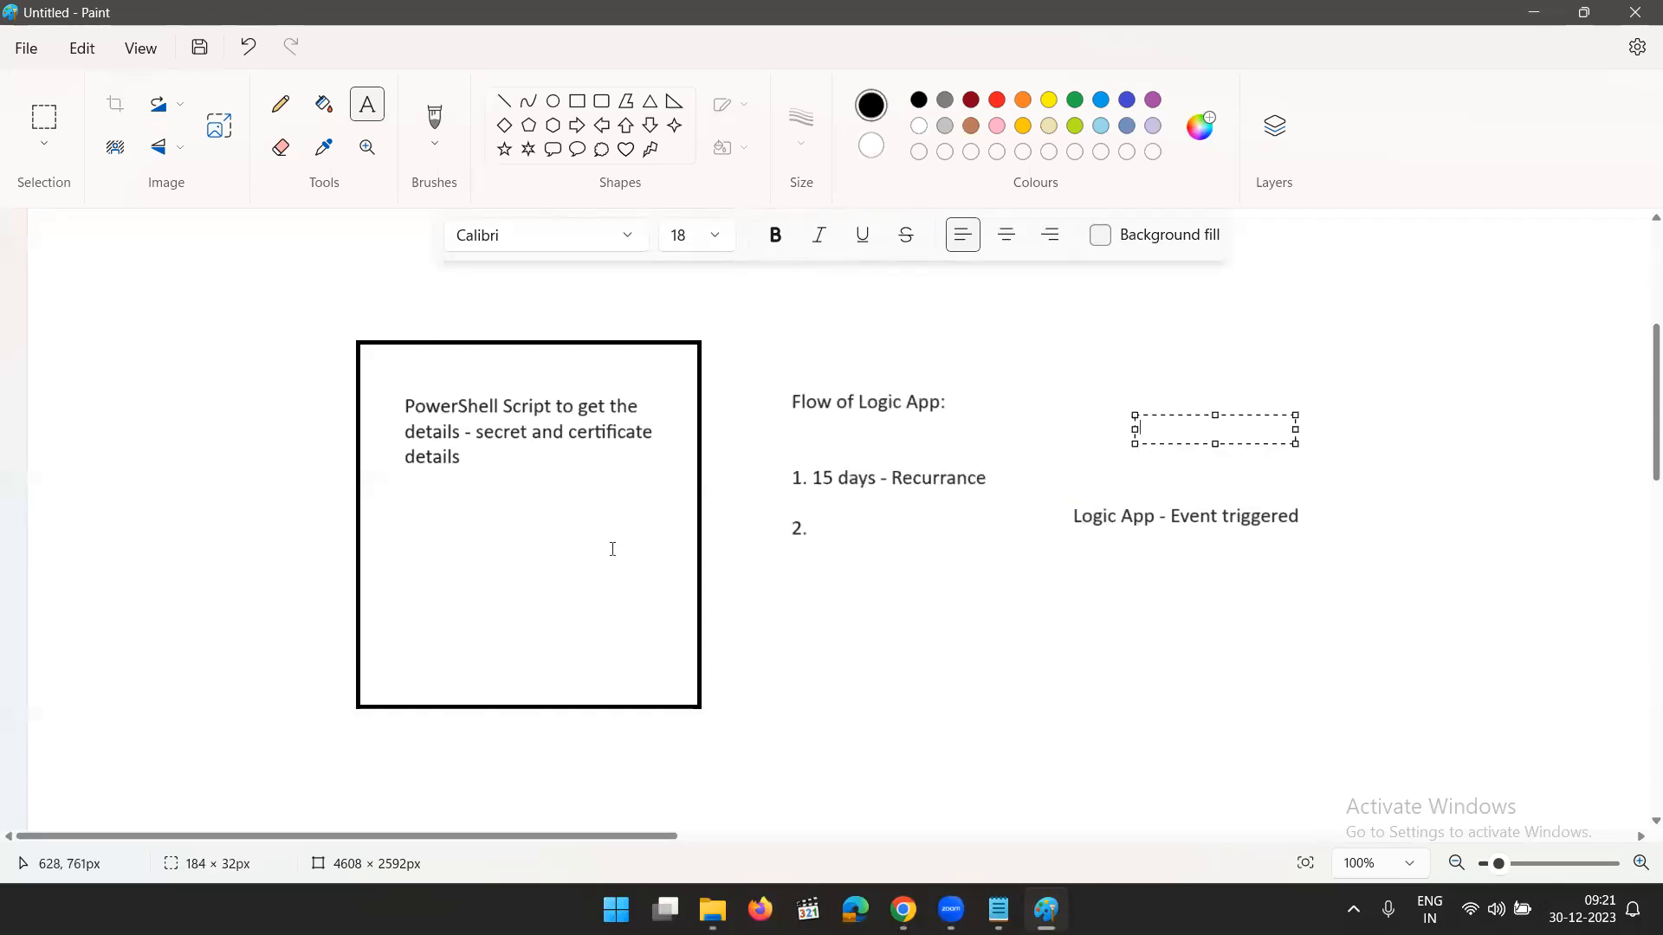
- Place a text box beside the number "2." and enter "Create a JOb" as its first line
click(820, 526)
click(819, 527)
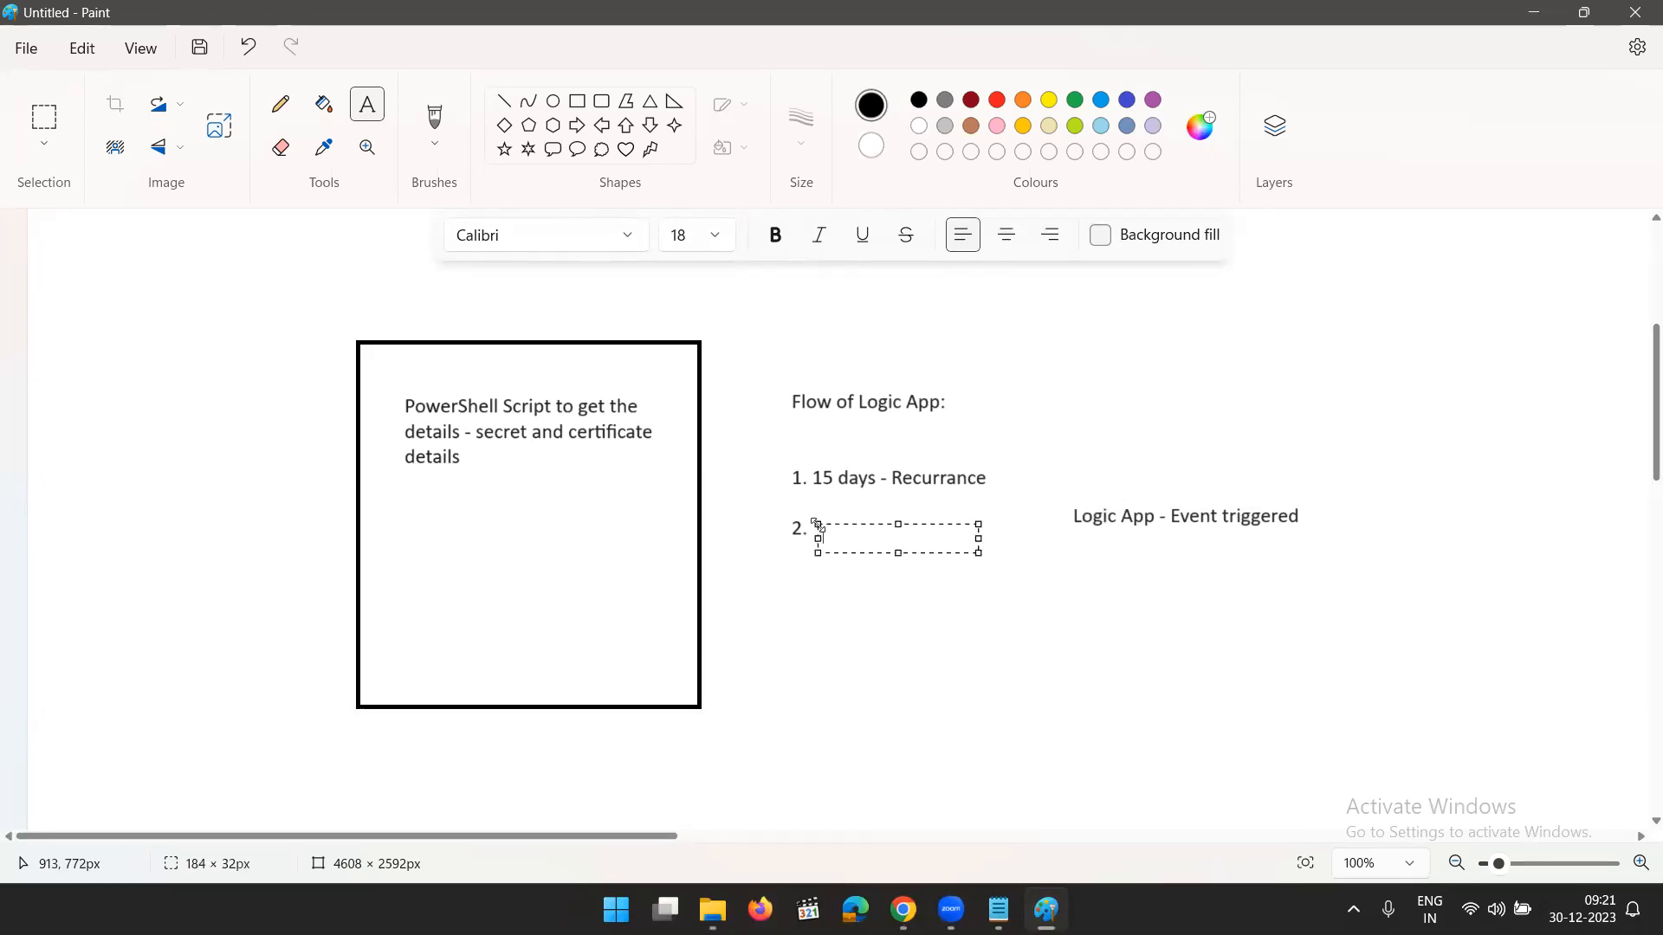
drag(898, 520, 898, 518)
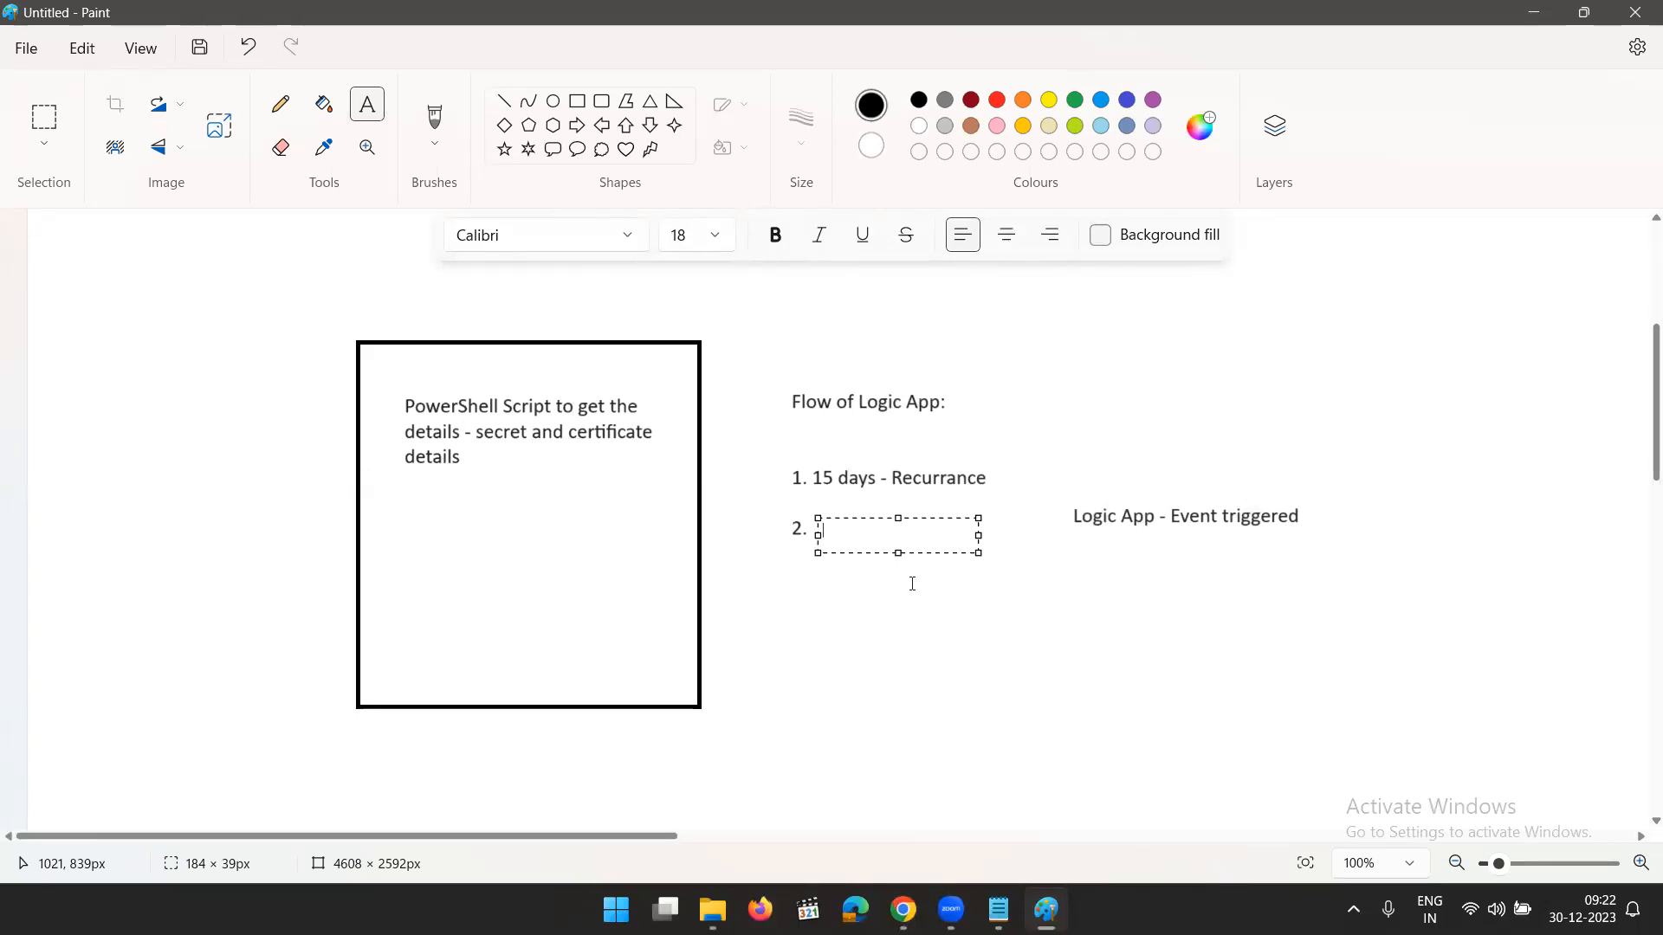
text(Create a JOb)
key(Return)
- Continue the second list item with "To execute PowerShell script" on a new line
text(To)
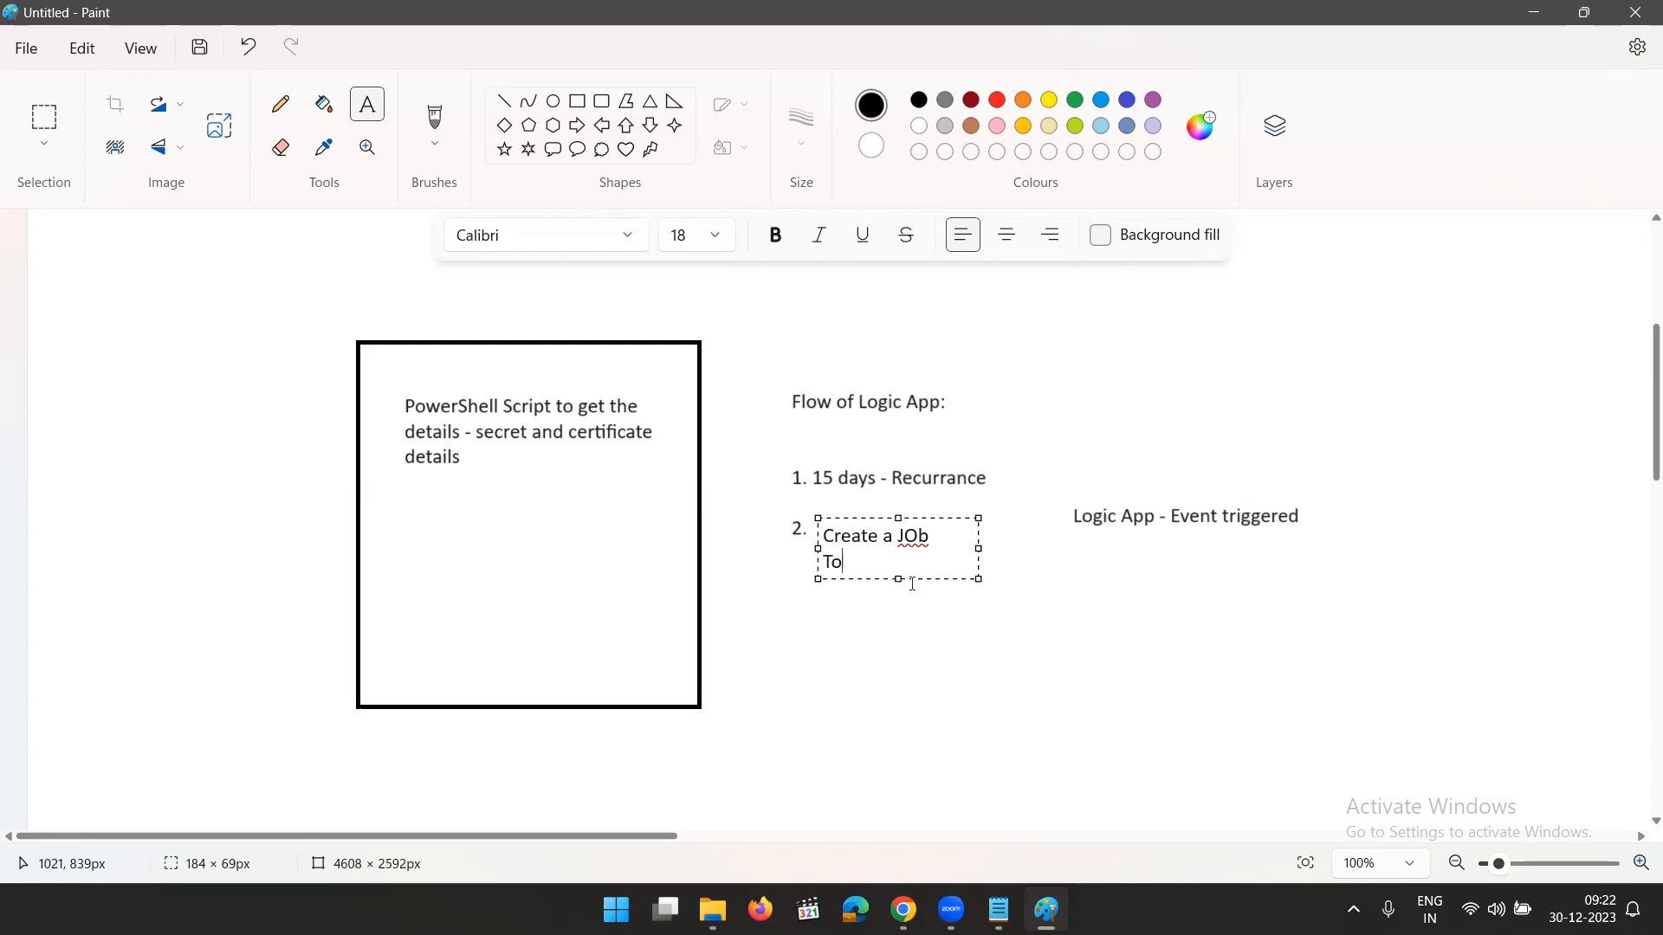
text( executer)
key(BackSpace)
key(BackSpace)
text(power)
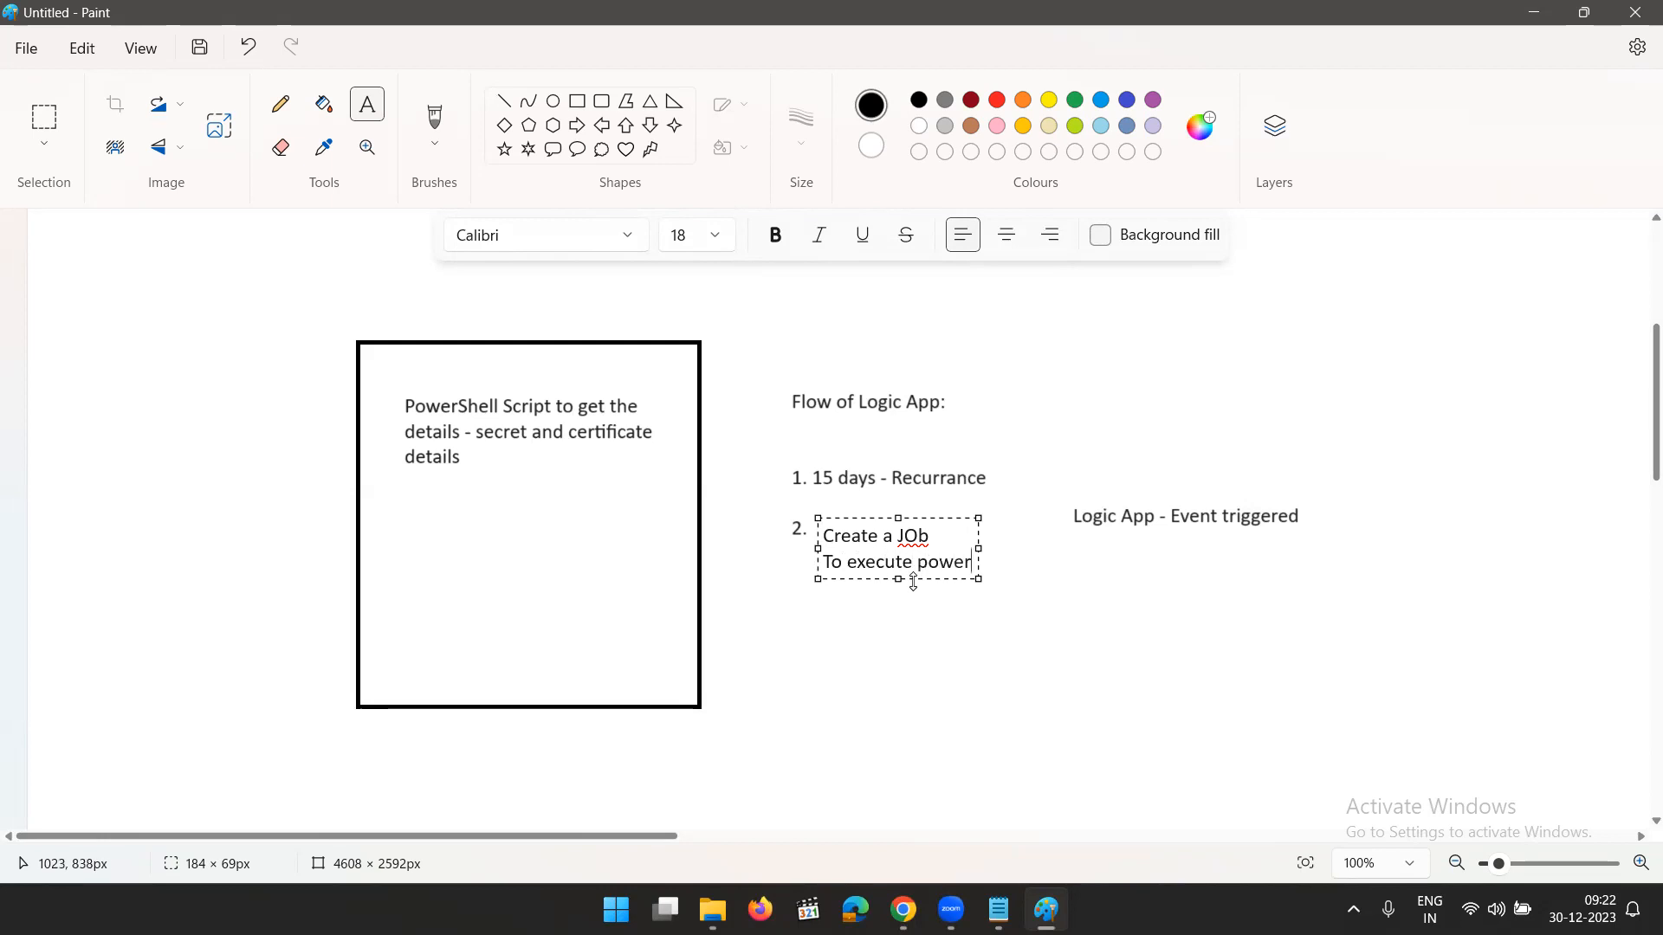
text(shell sc)
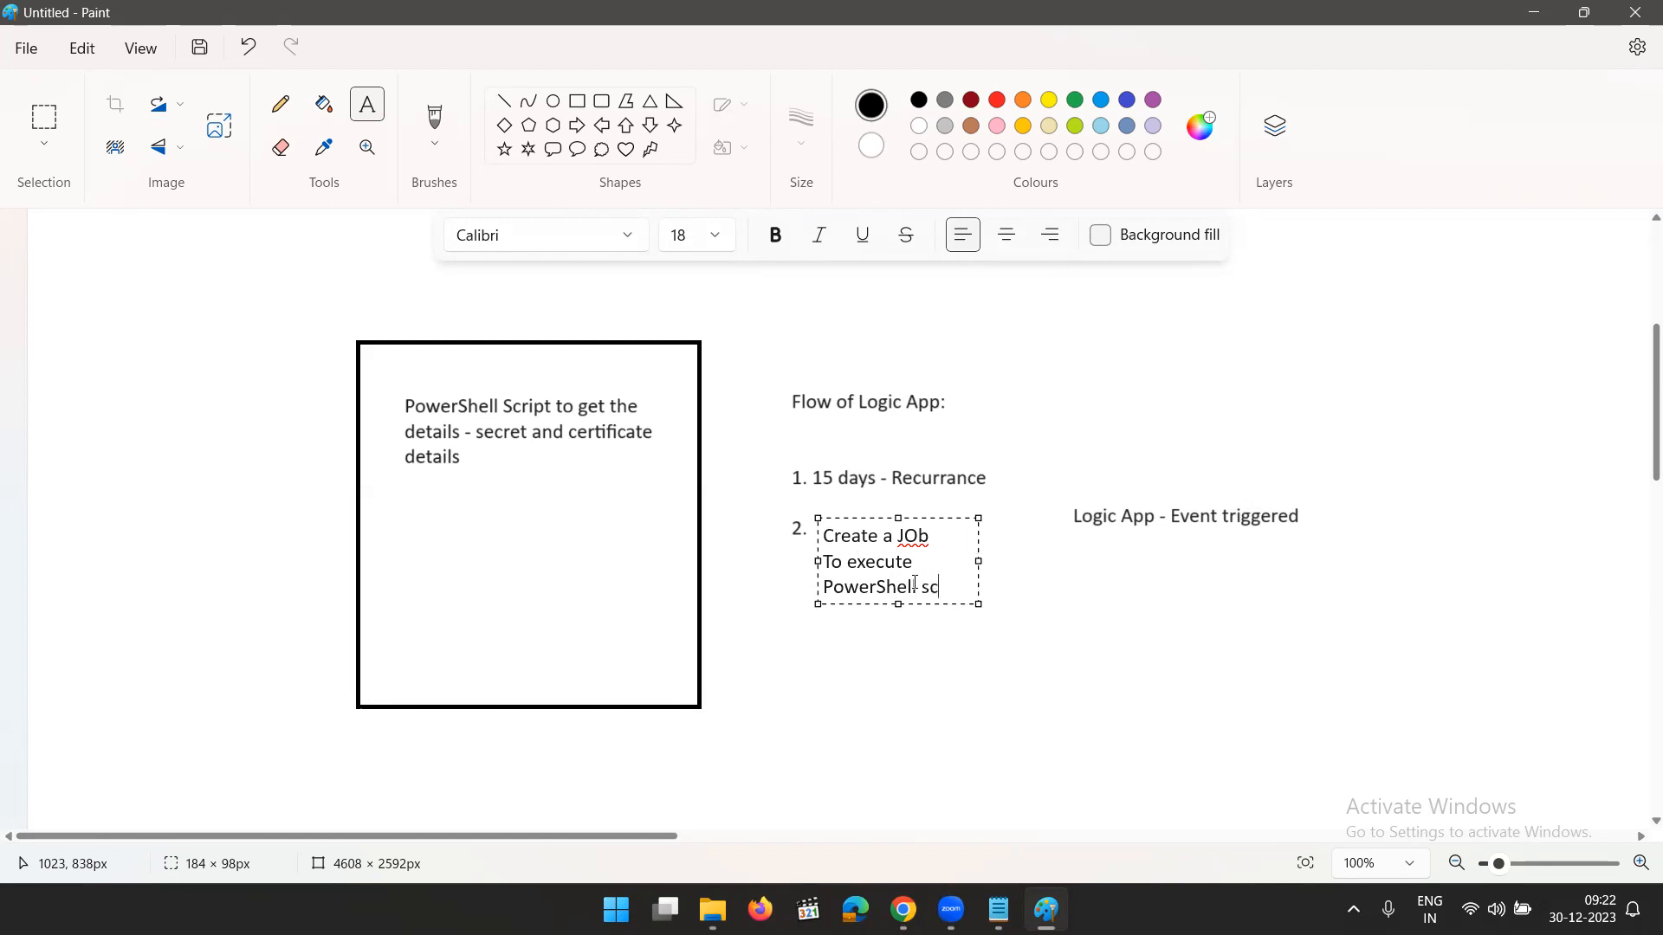
text(ript)
key(Return)
- Add the note "(I will keep my PowerShell script with Automation Account)" to the second item and widen its text box
text(()
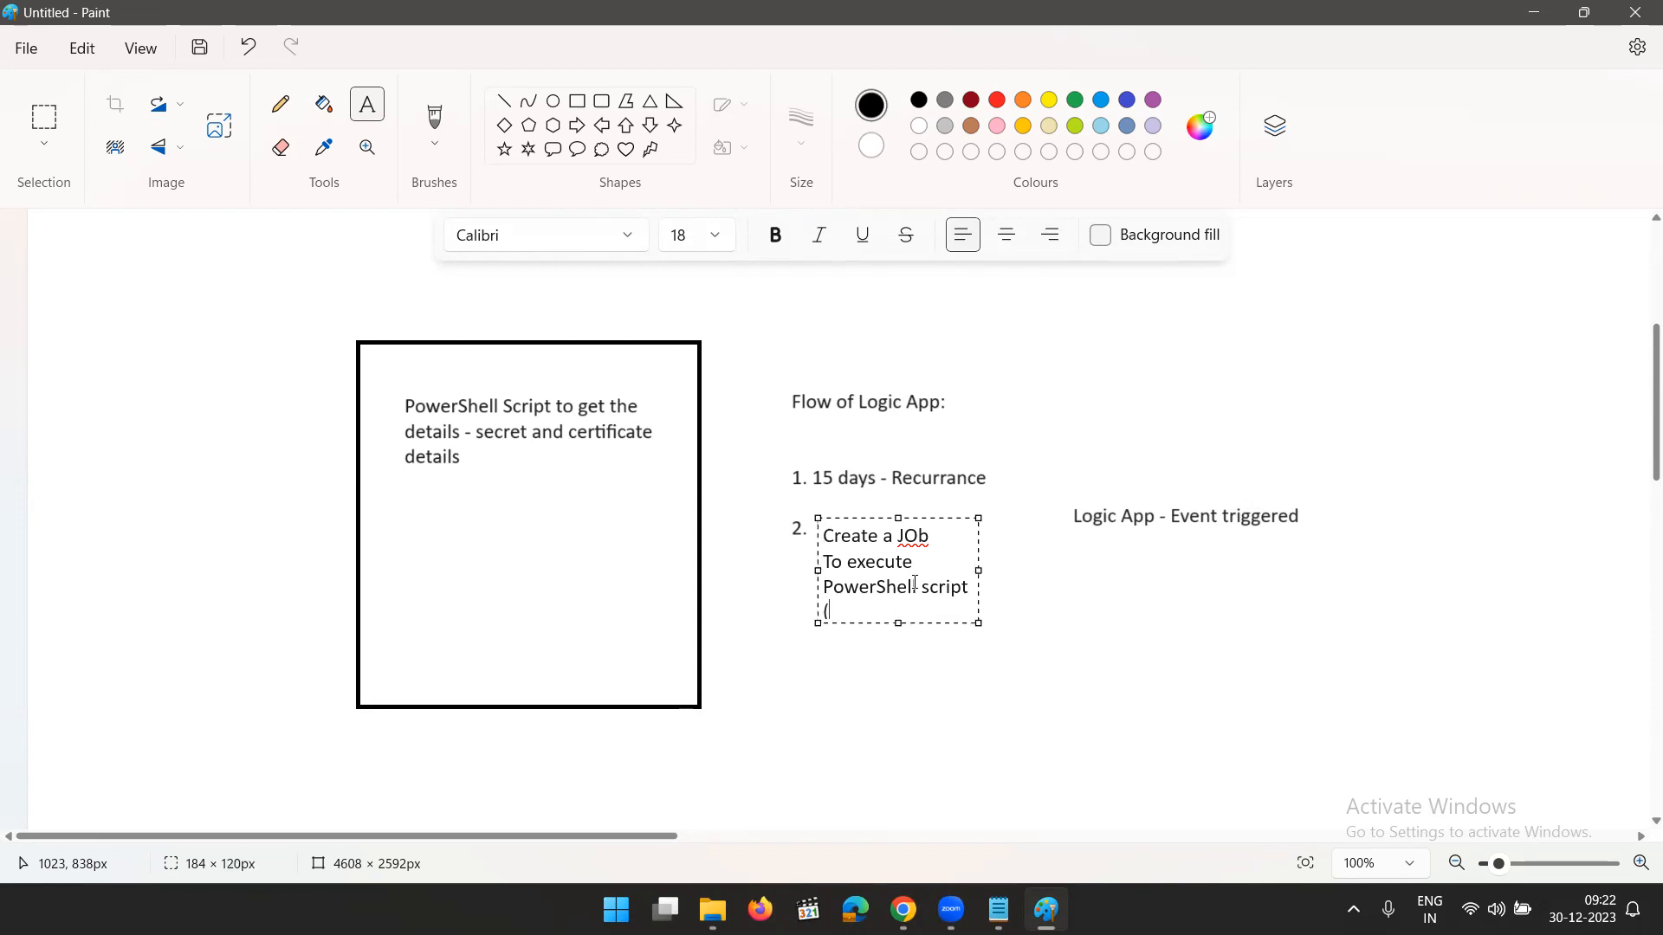
text(I will keep m)
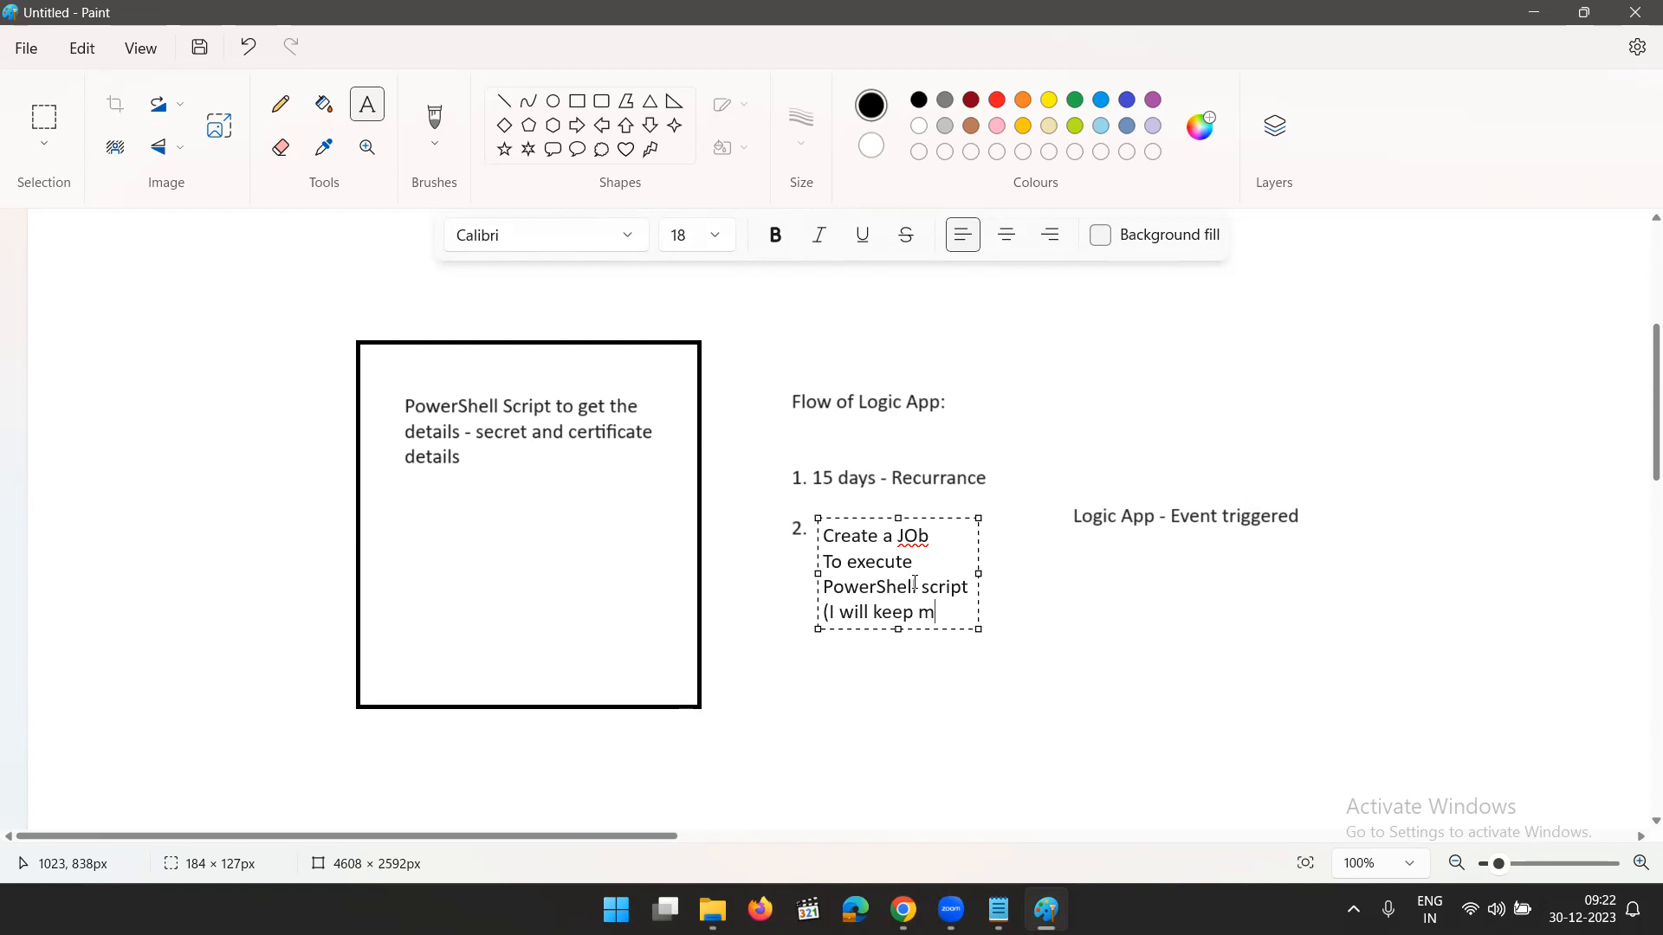
text(y powers)
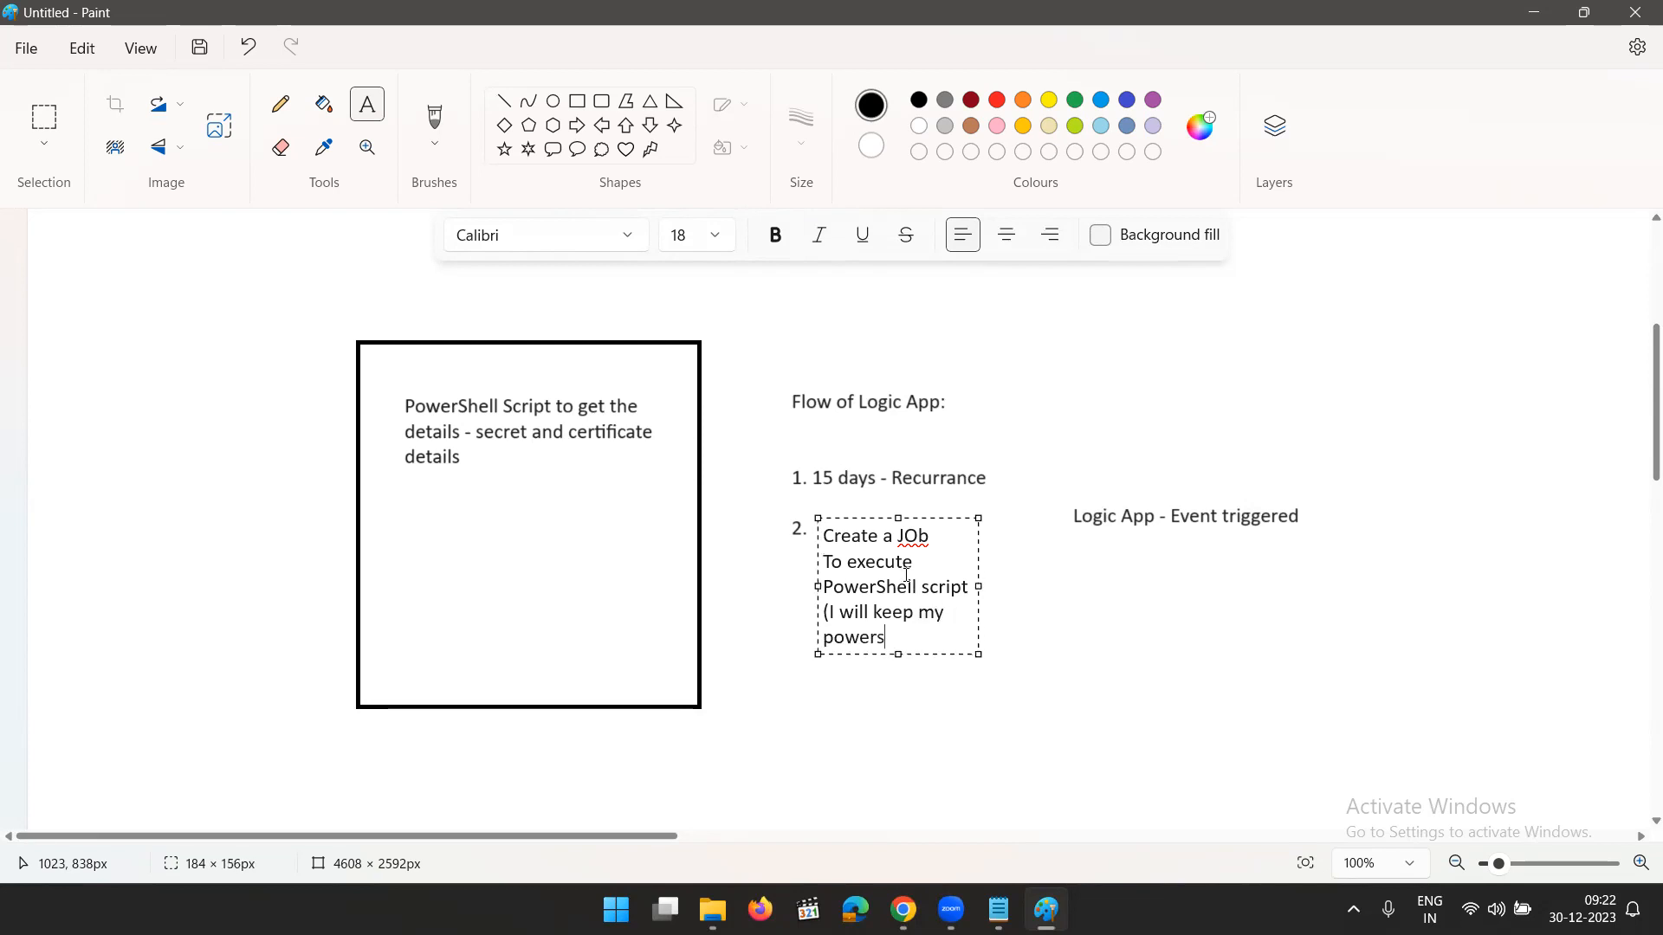
text(hell script wi)
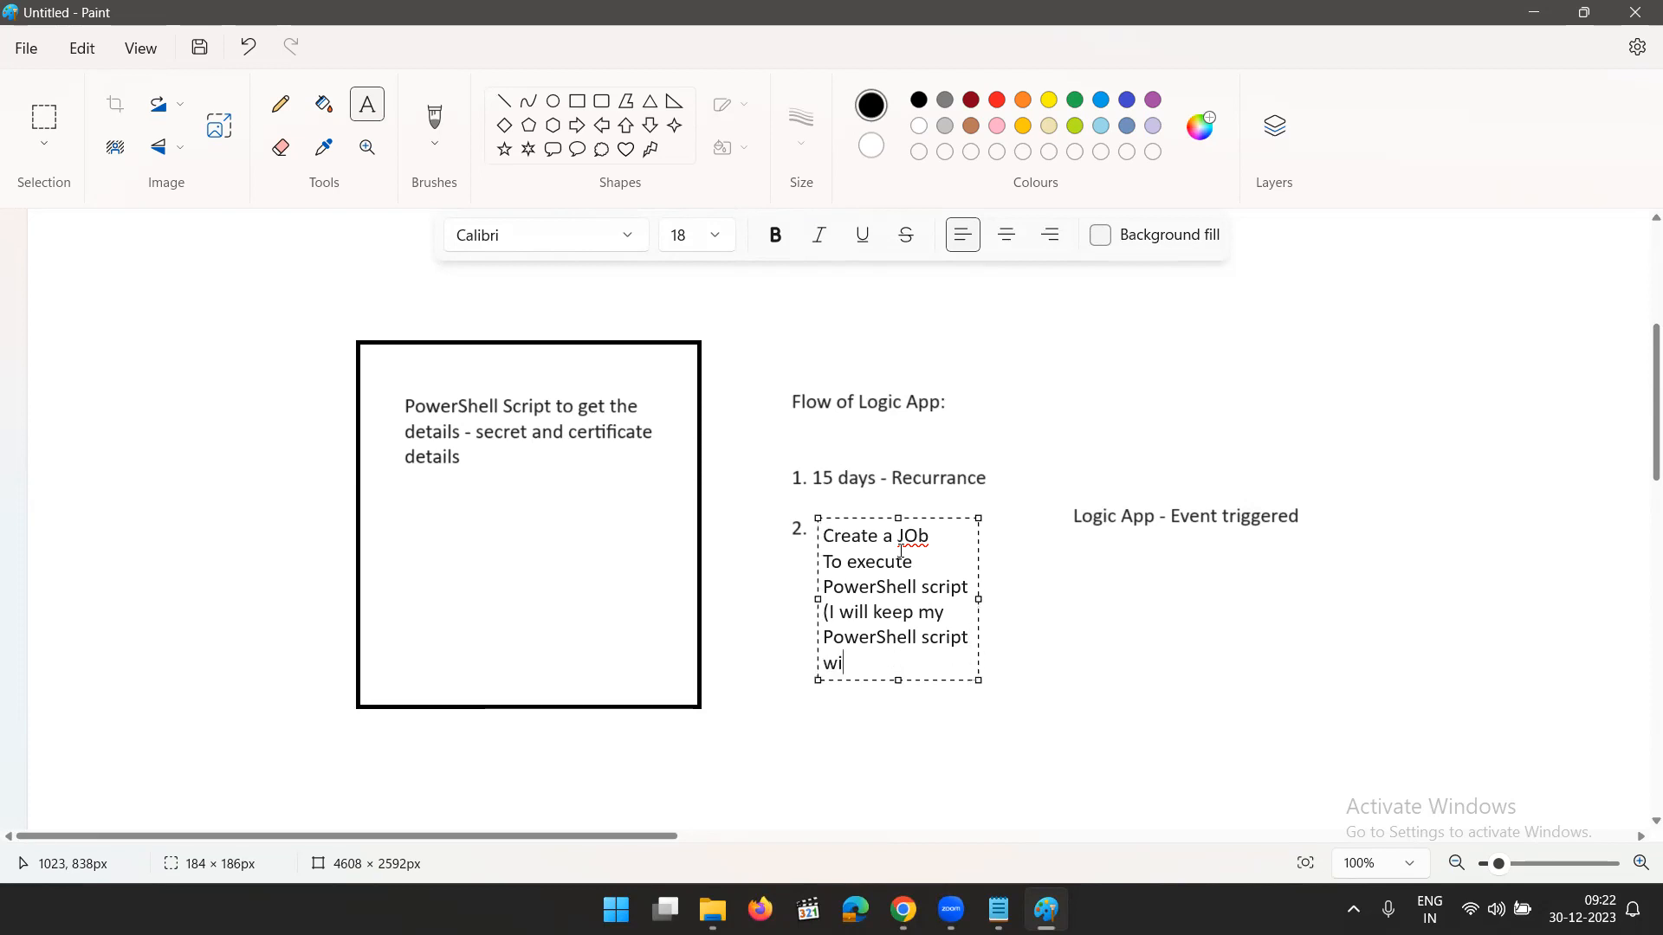
text(th Automation Account))
drag(978, 611, 1067, 612)
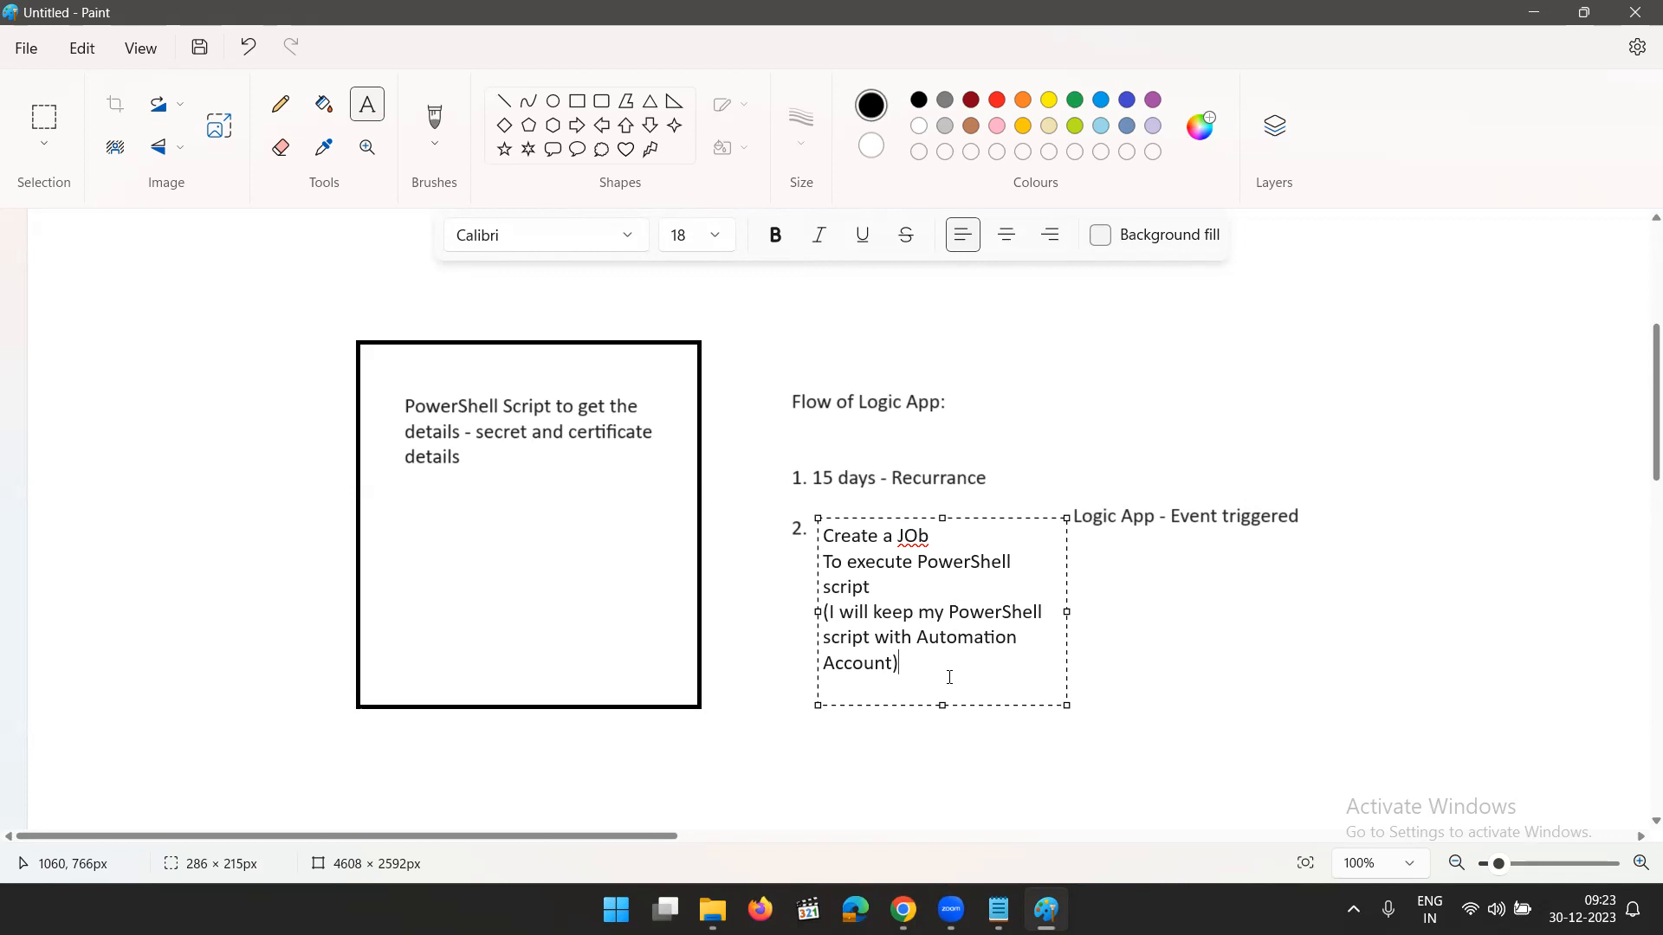
- Start a new text box below the second item and enter "3. Get the o/p"
click(797, 709)
click(785, 705)
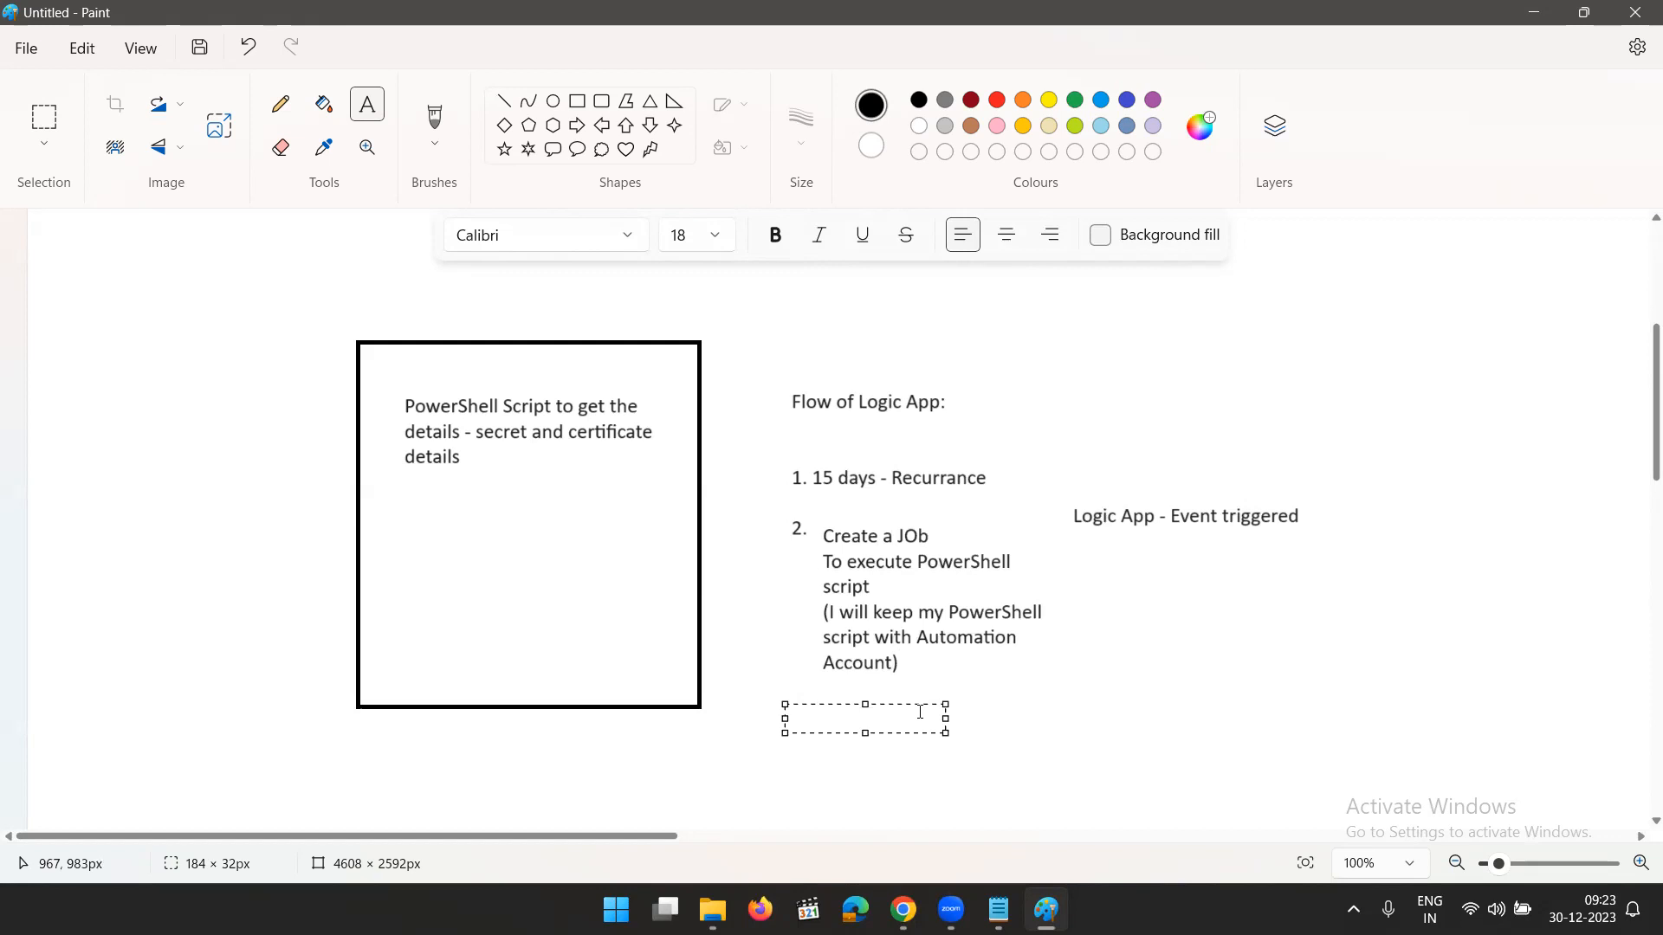
text(3)
text(. Get)
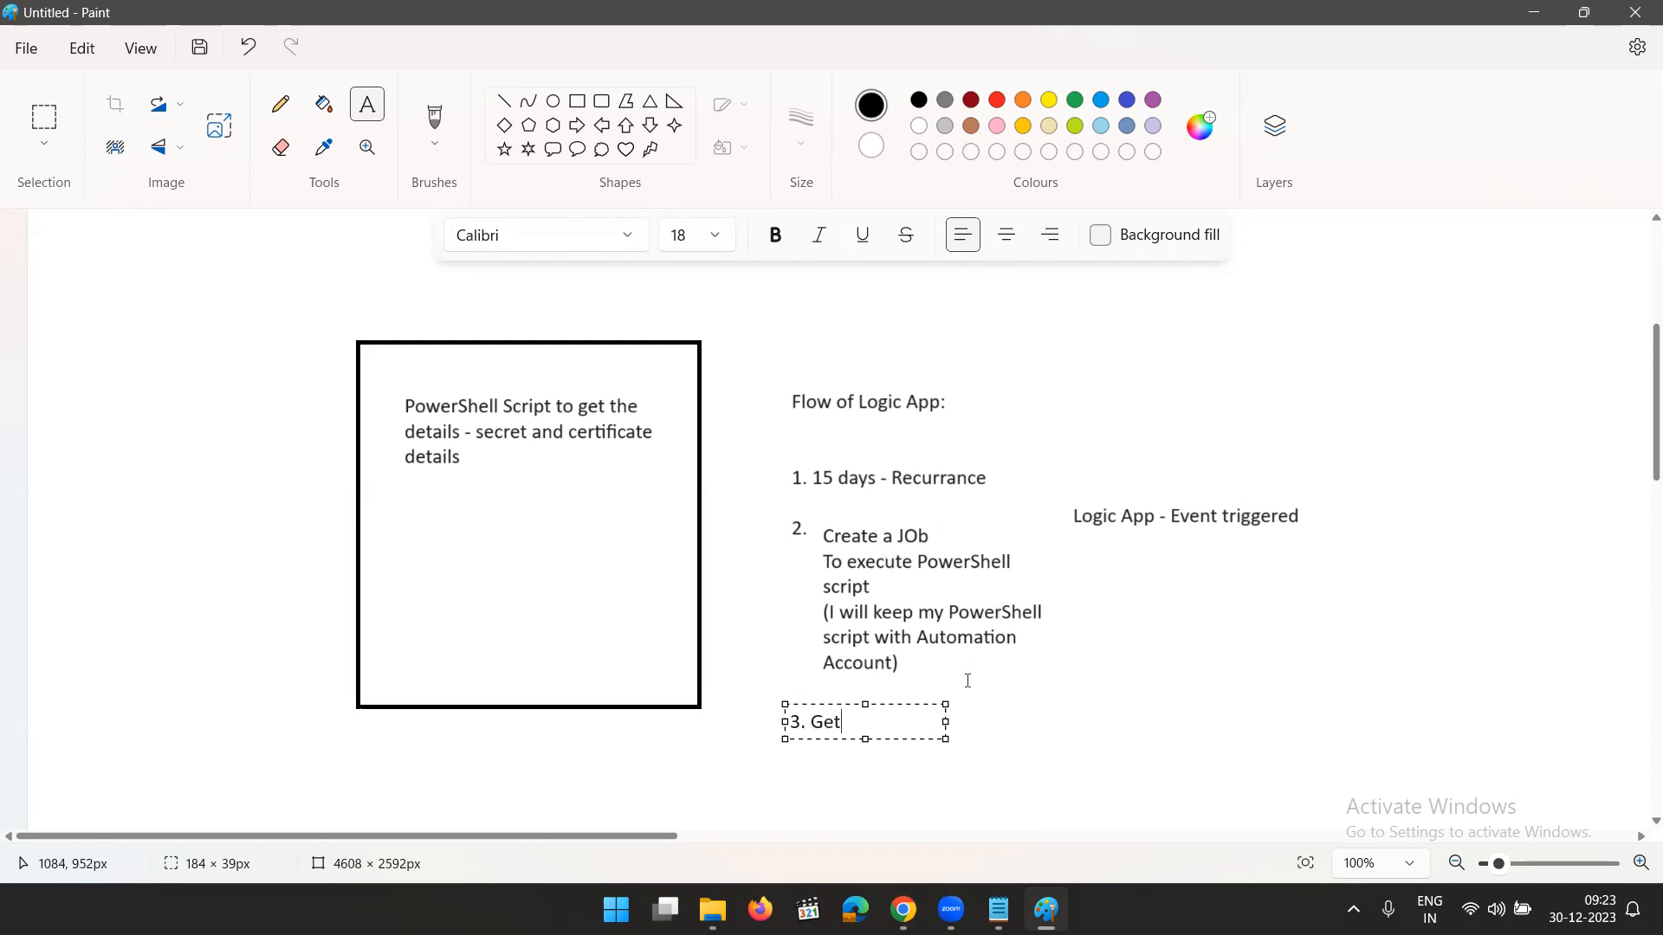
text( the o/p)
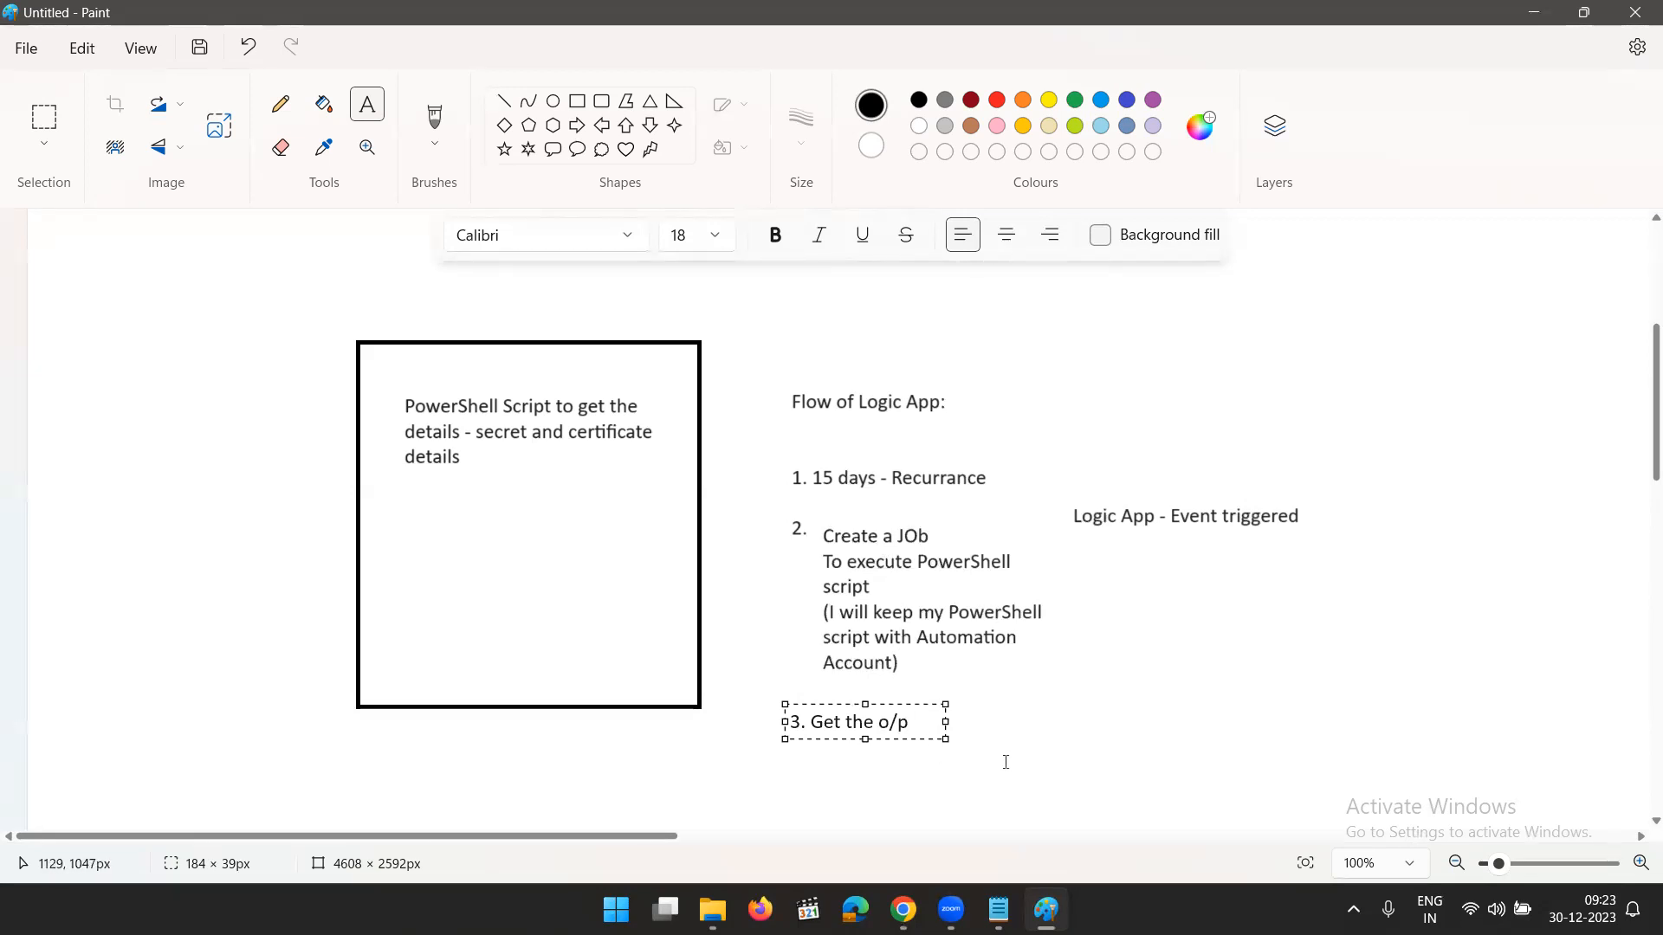
- Add the item "4. Send the o/p as email" one blank line below the third item and commit the text
key(Return)
key(Return)
text(4.)
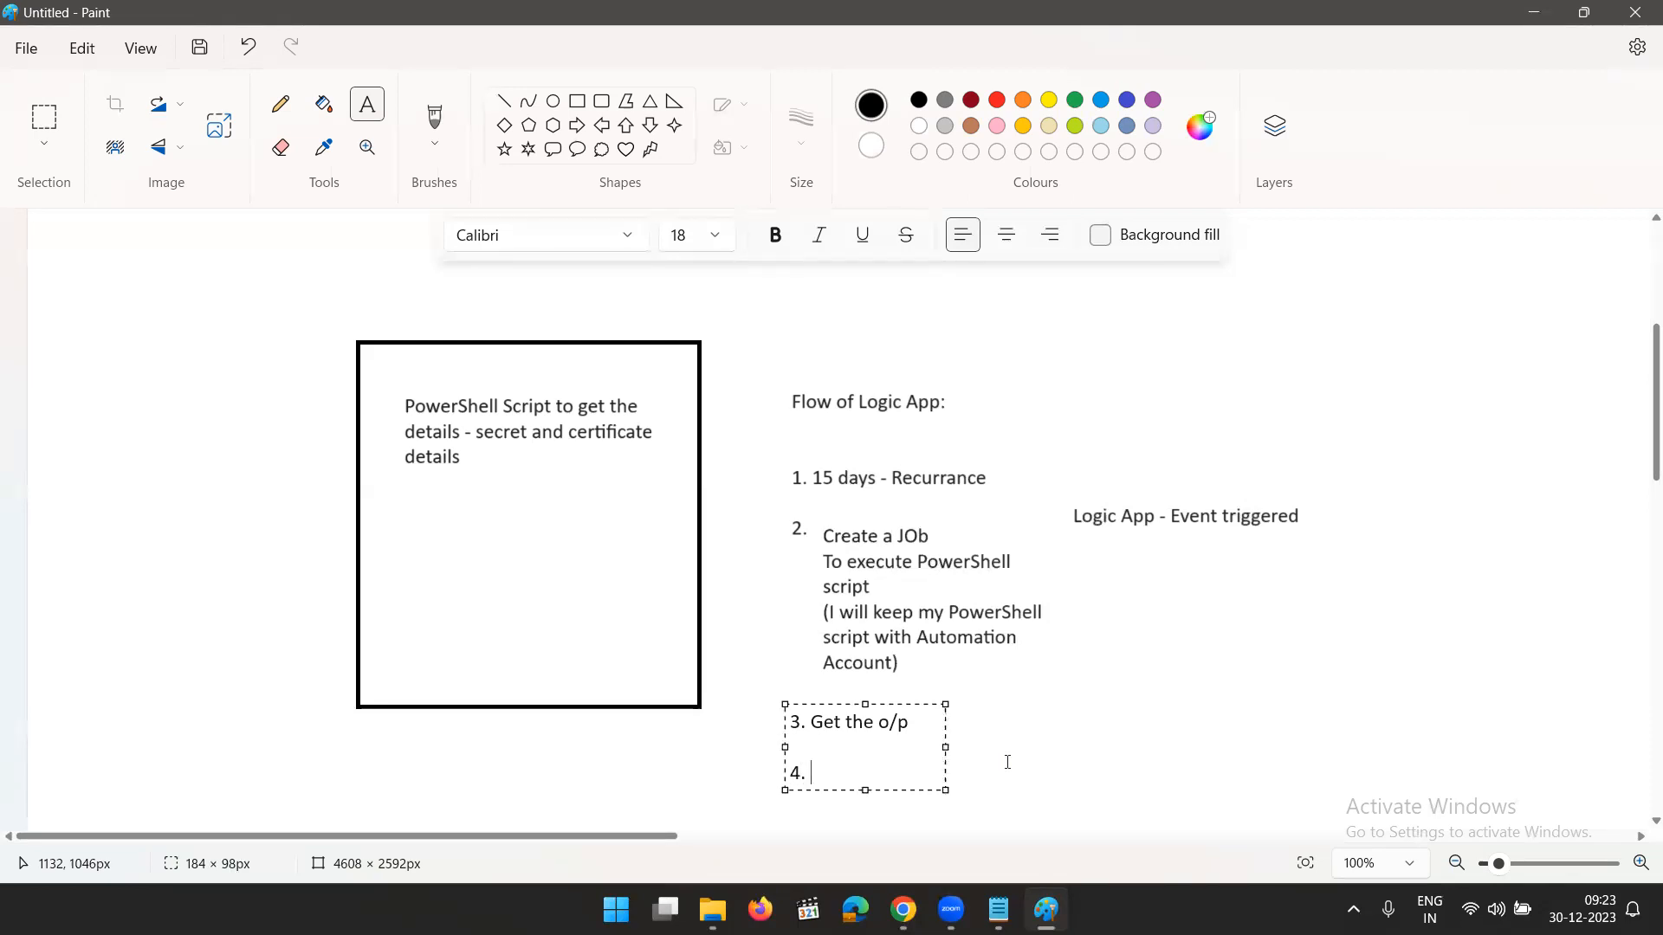
text( Send the o/p as)
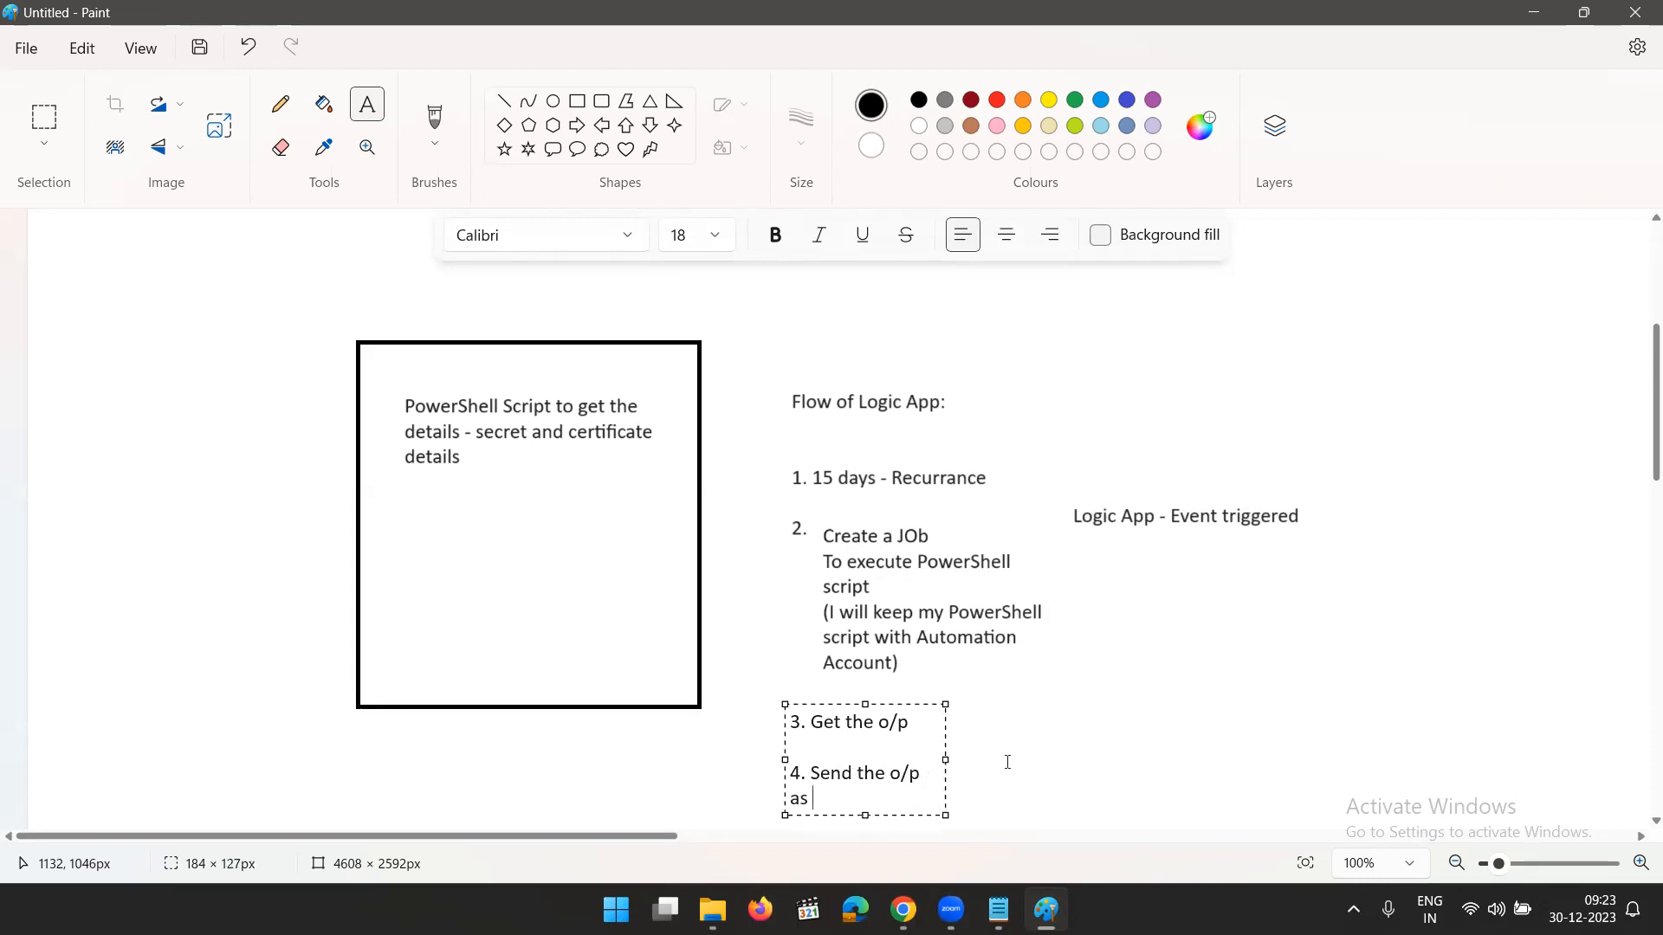
text( email)
click(1161, 701)
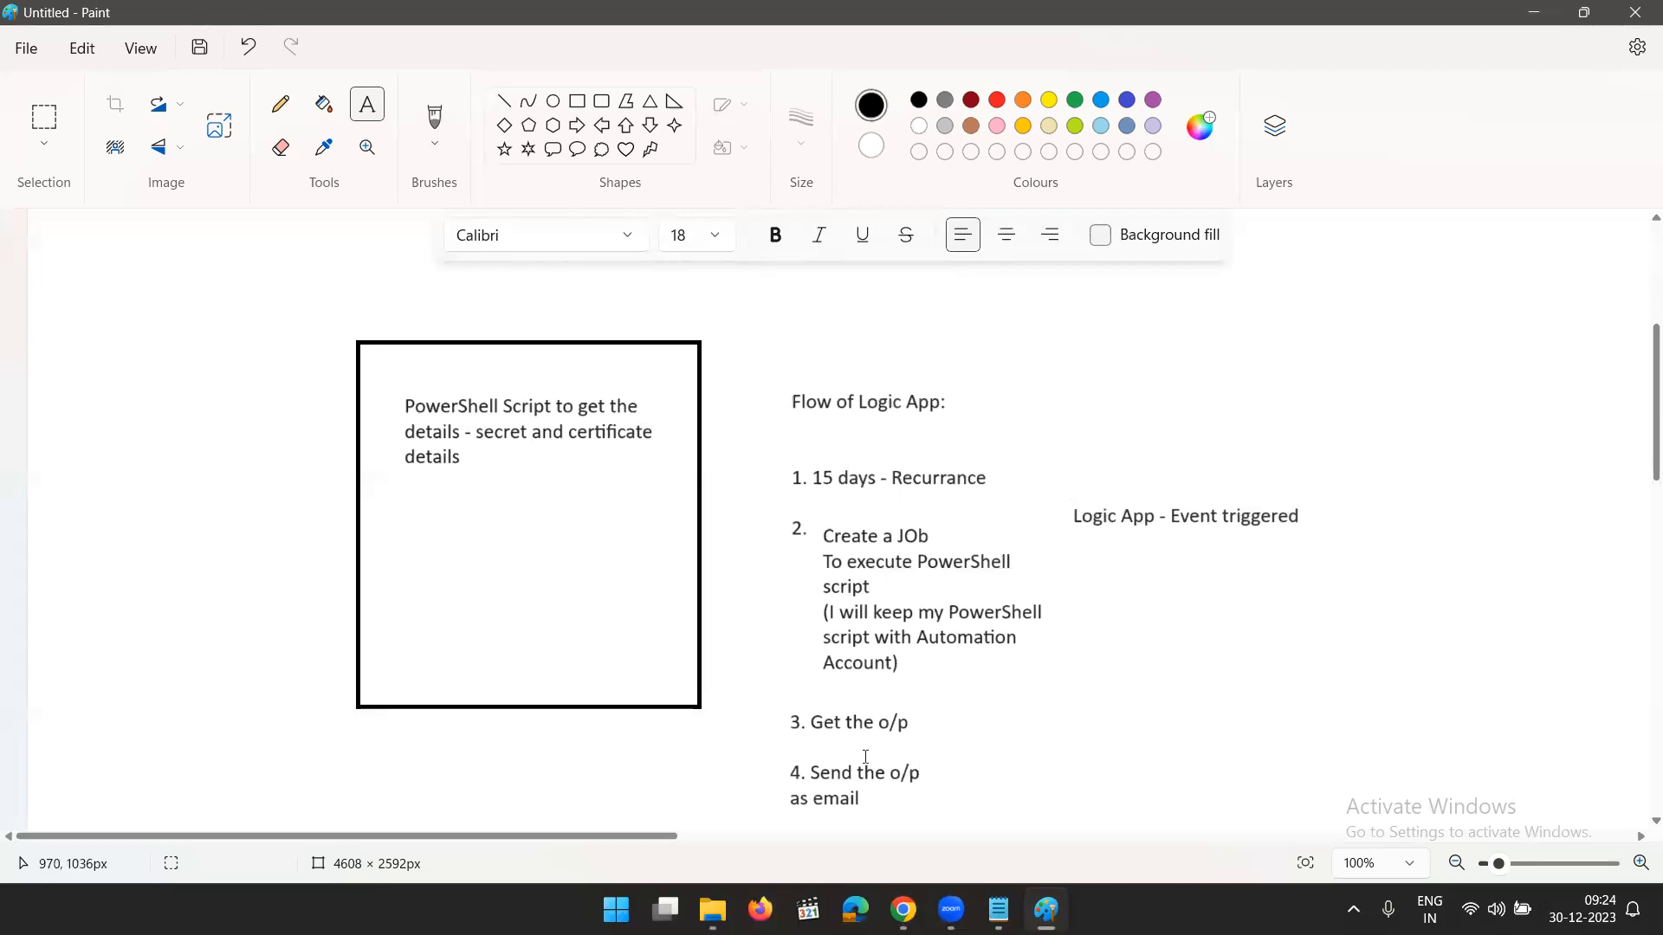
- Switch to the Azure portal, find the Automation Accounts service from the home page, and start creating an automation account
click(1533, 14)
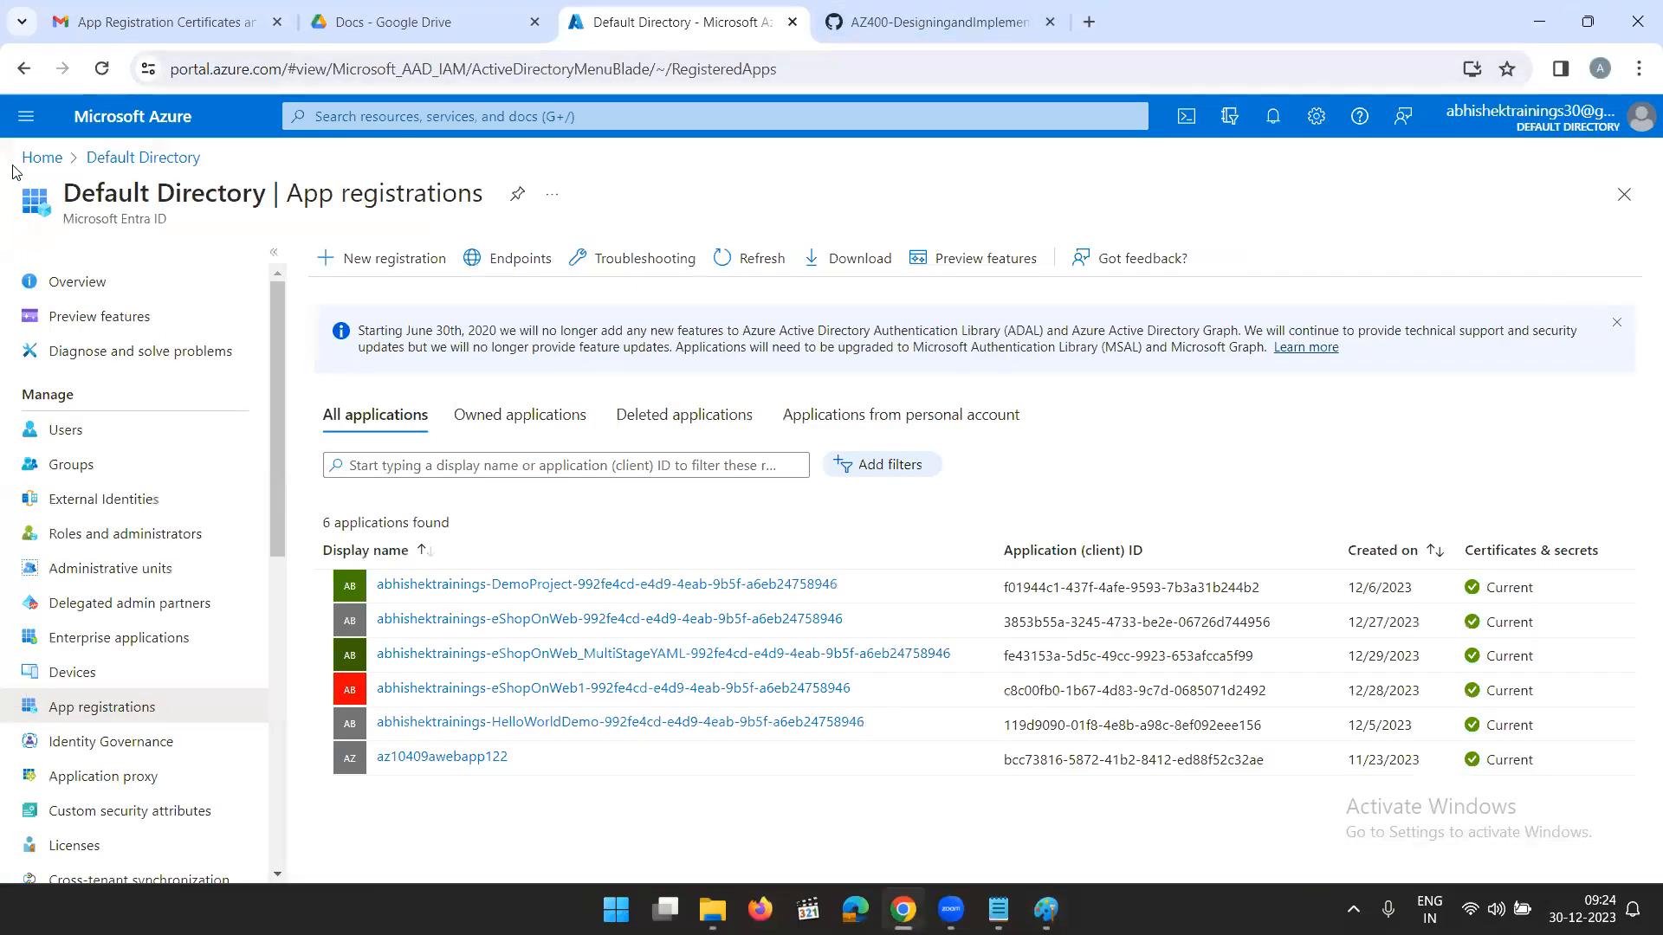
click(39, 159)
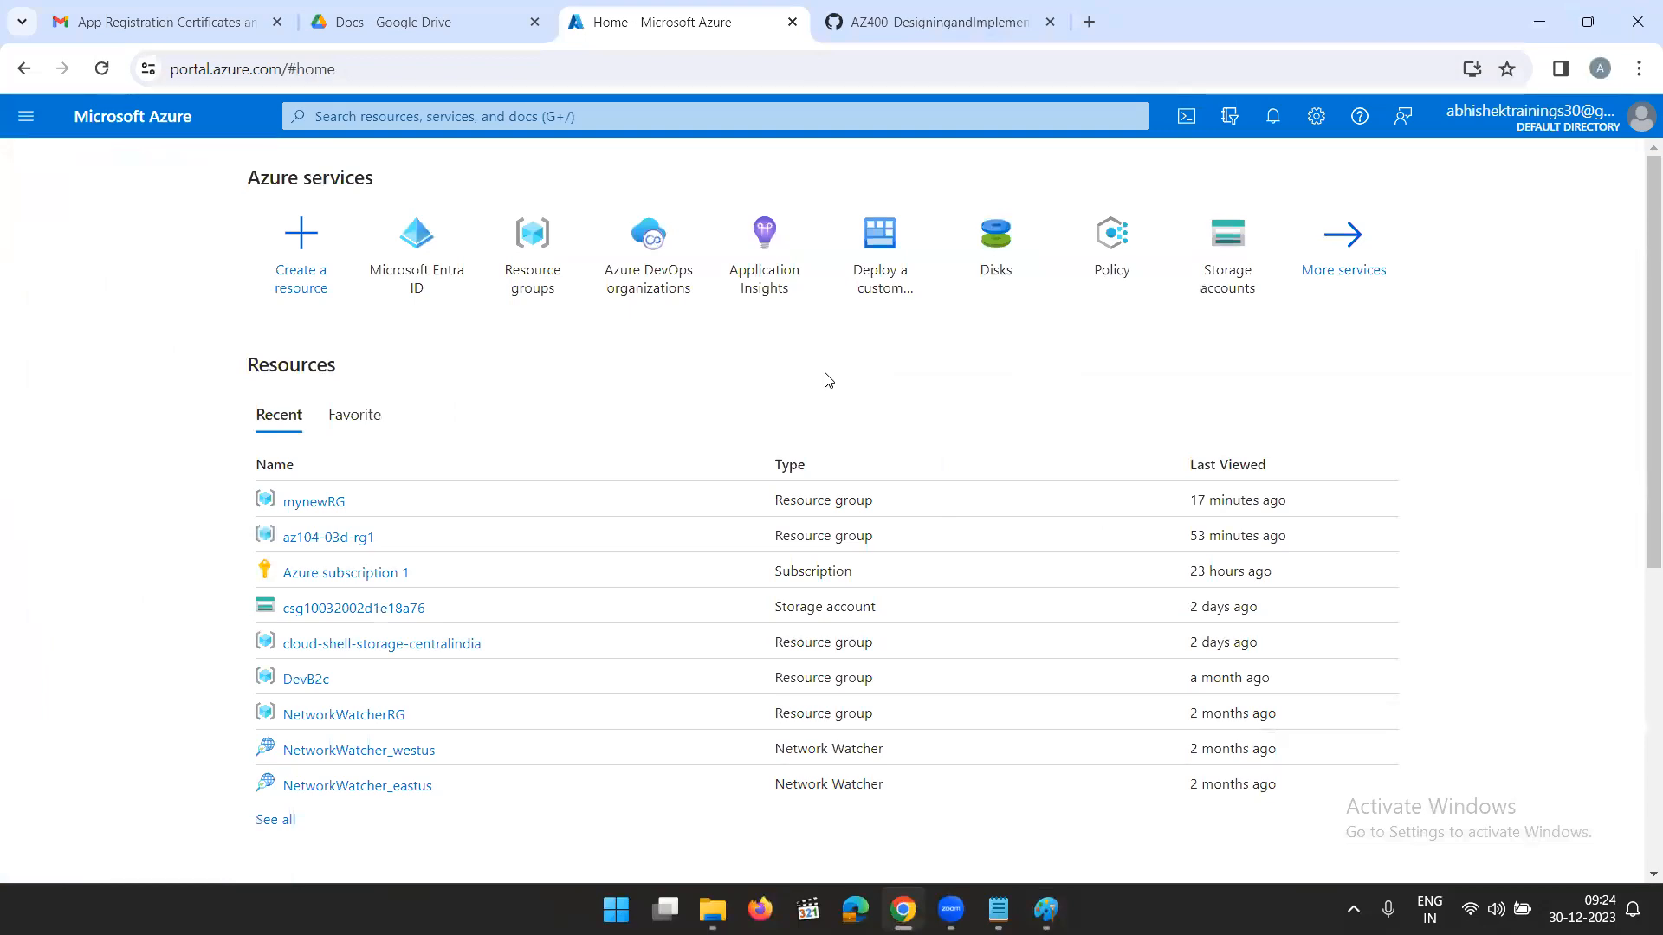
click(480, 137)
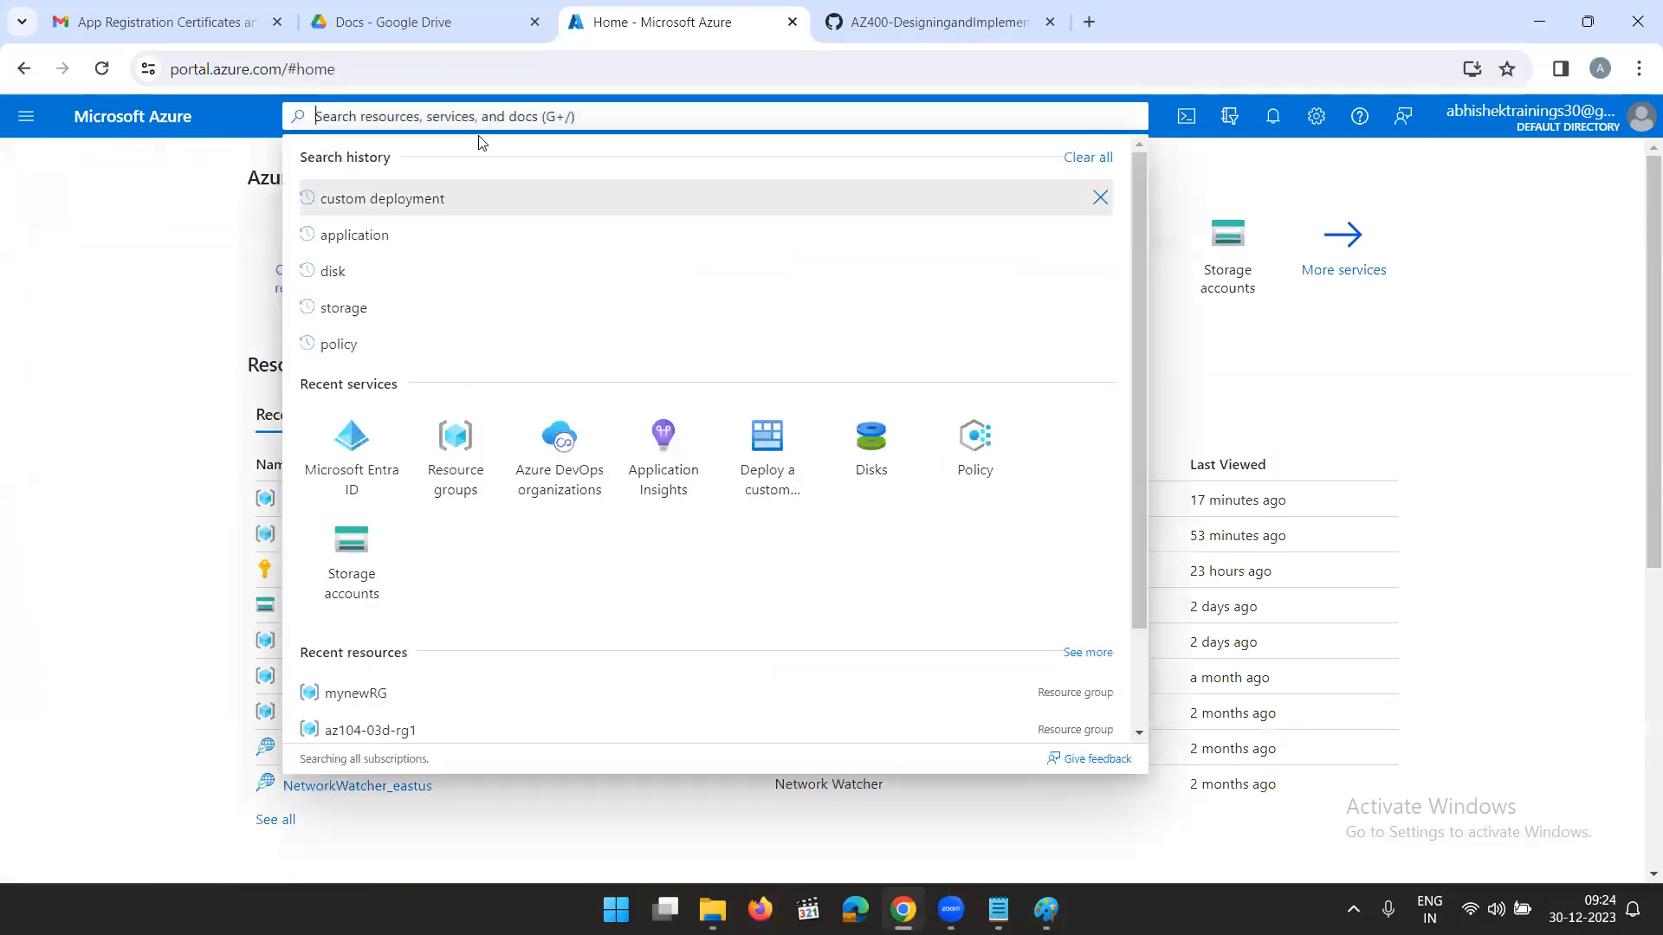
text(Automat)
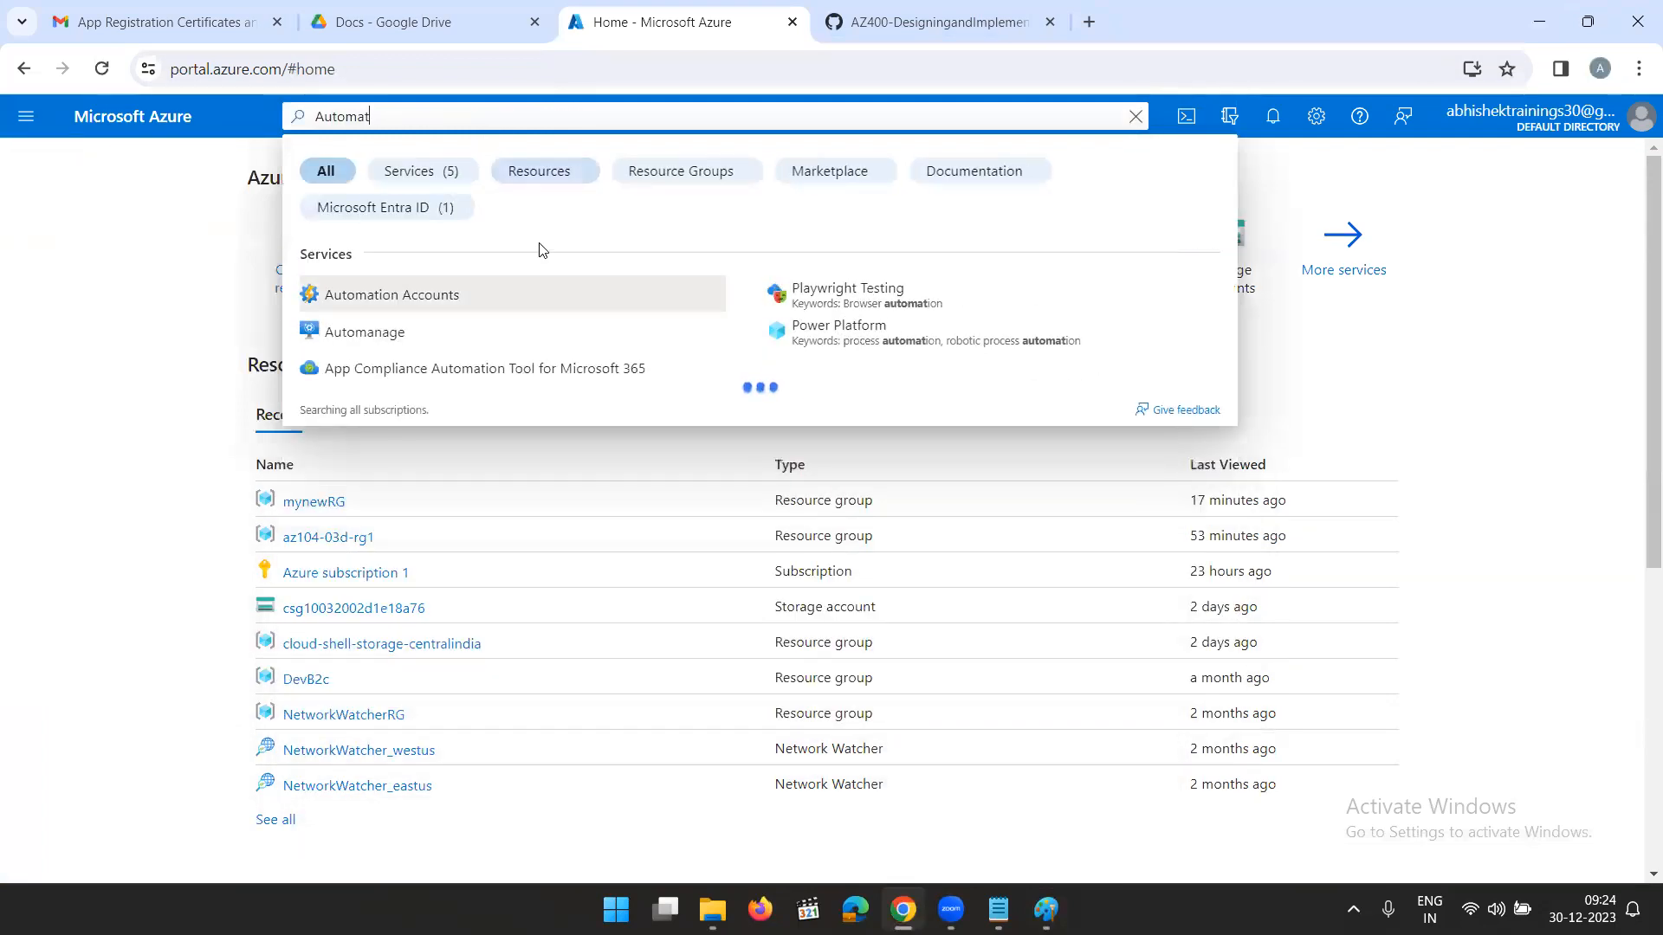
click(460, 303)
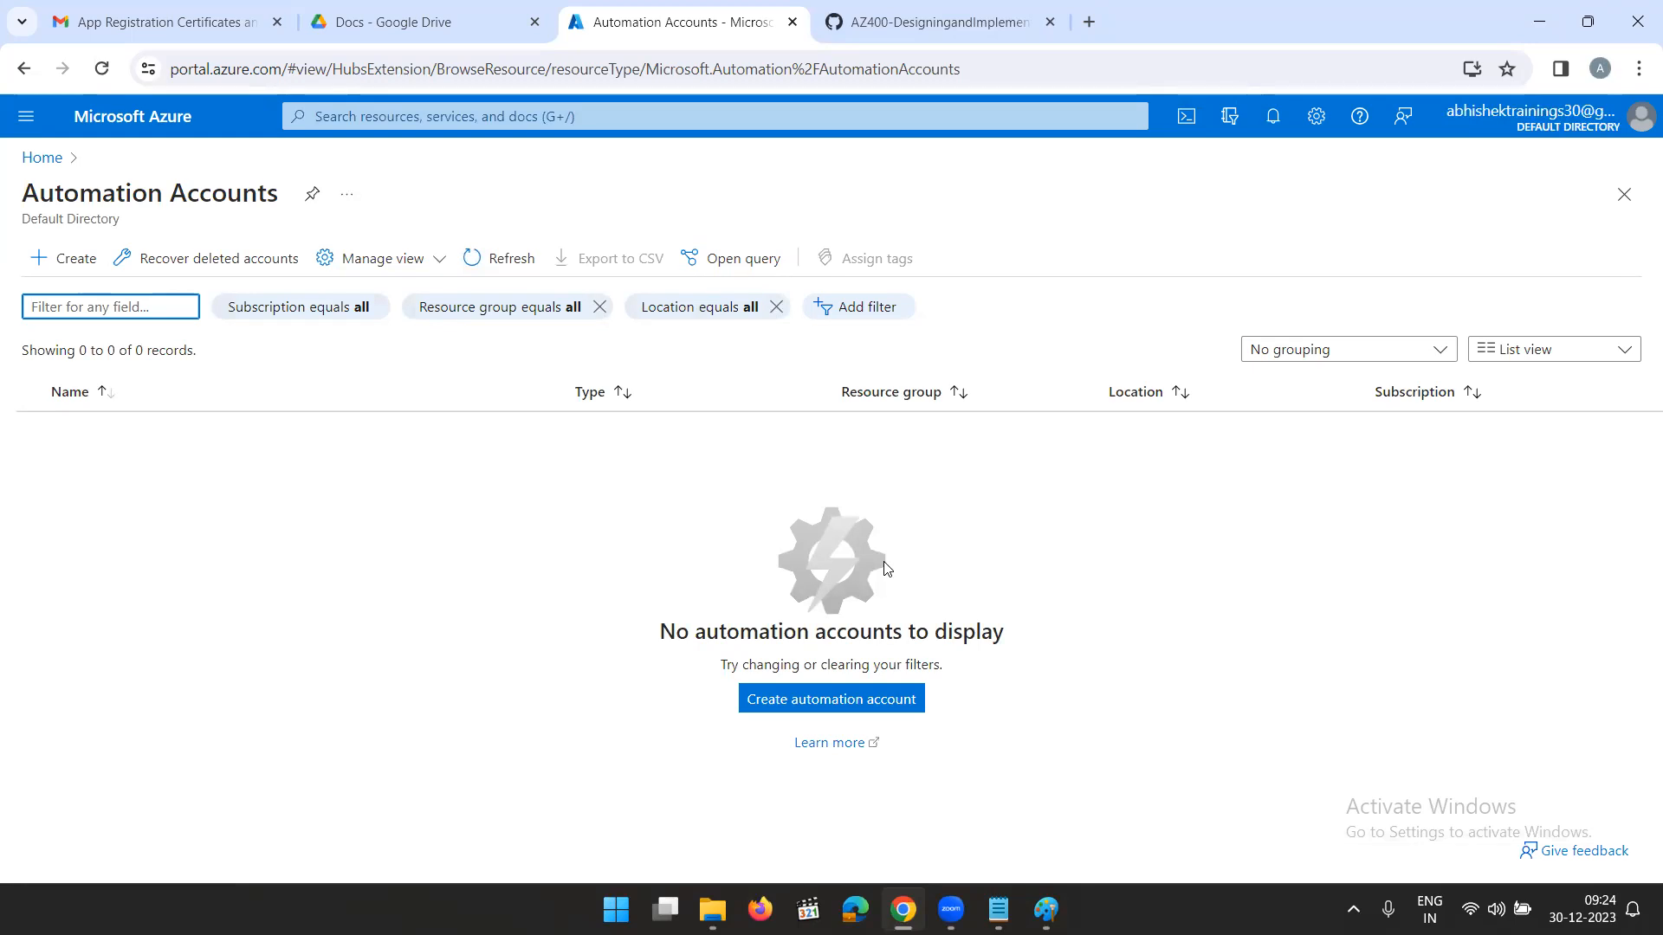
click(847, 701)
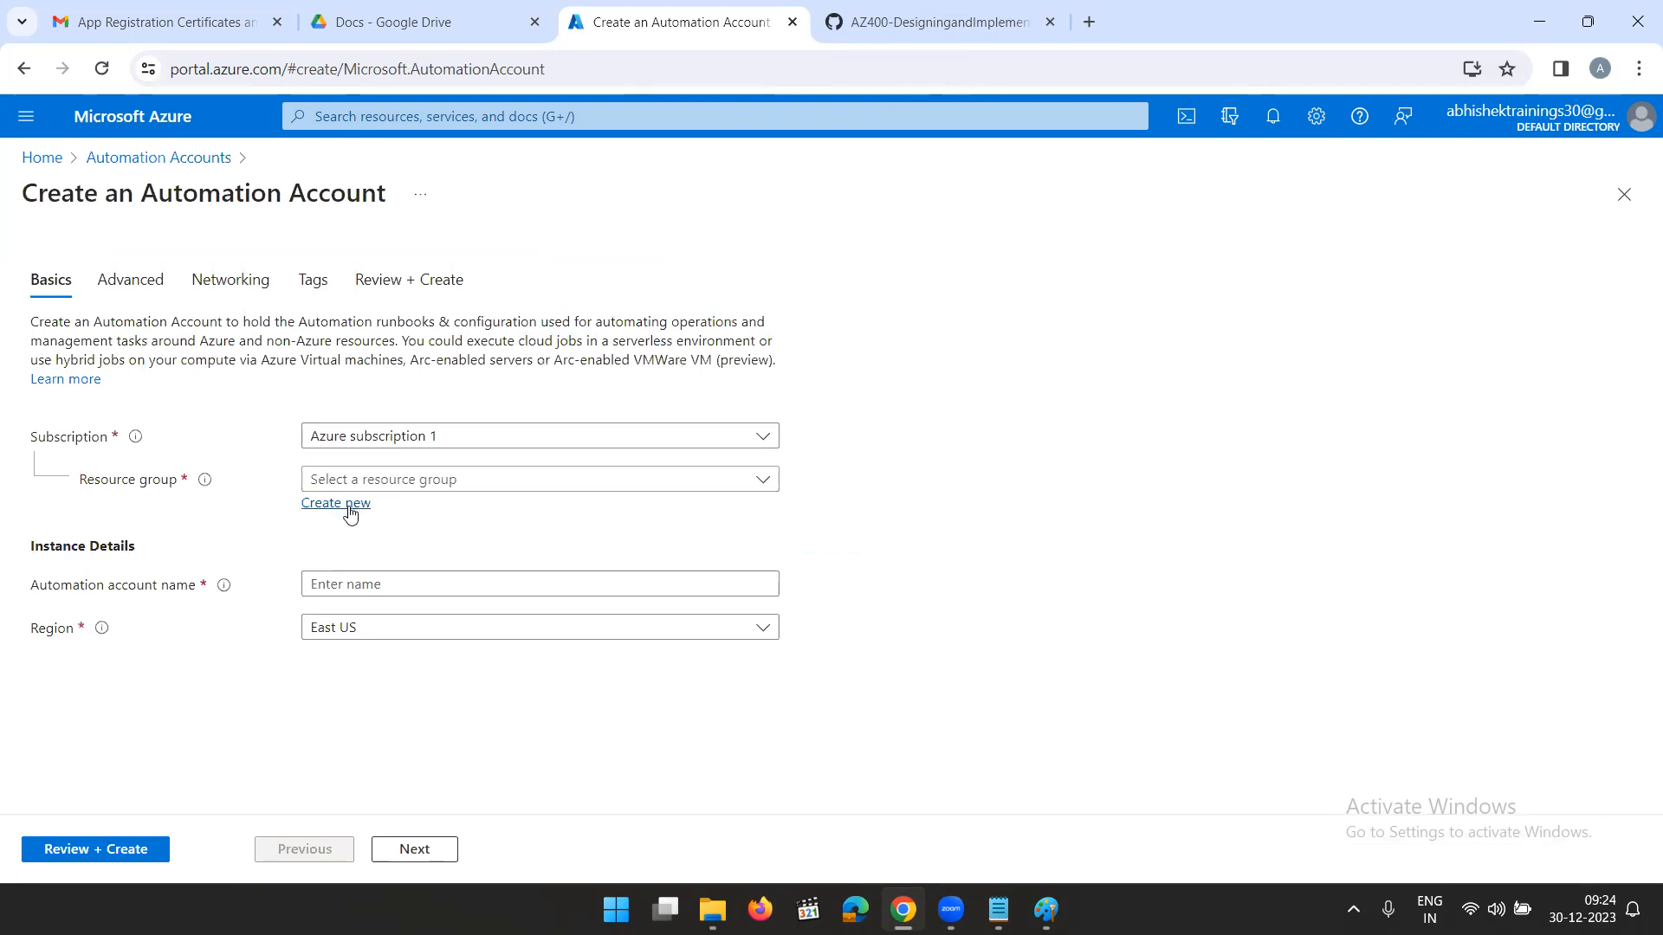
- Create a new resource group named demo-rg for the automation account
click(338, 504)
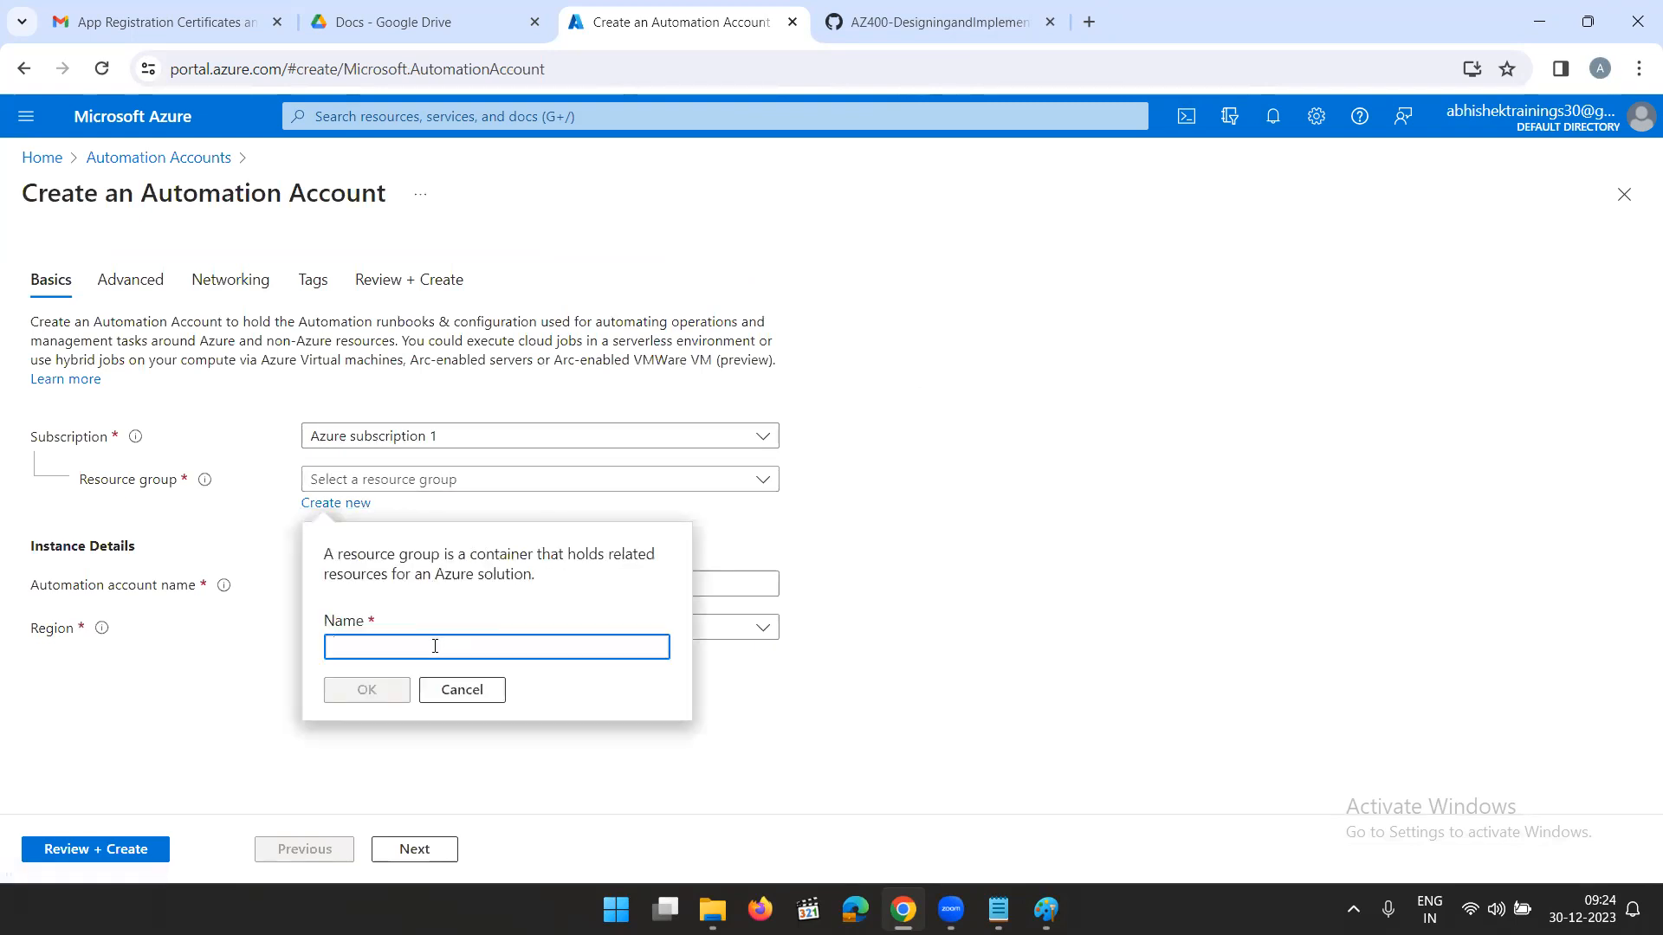
text(de)
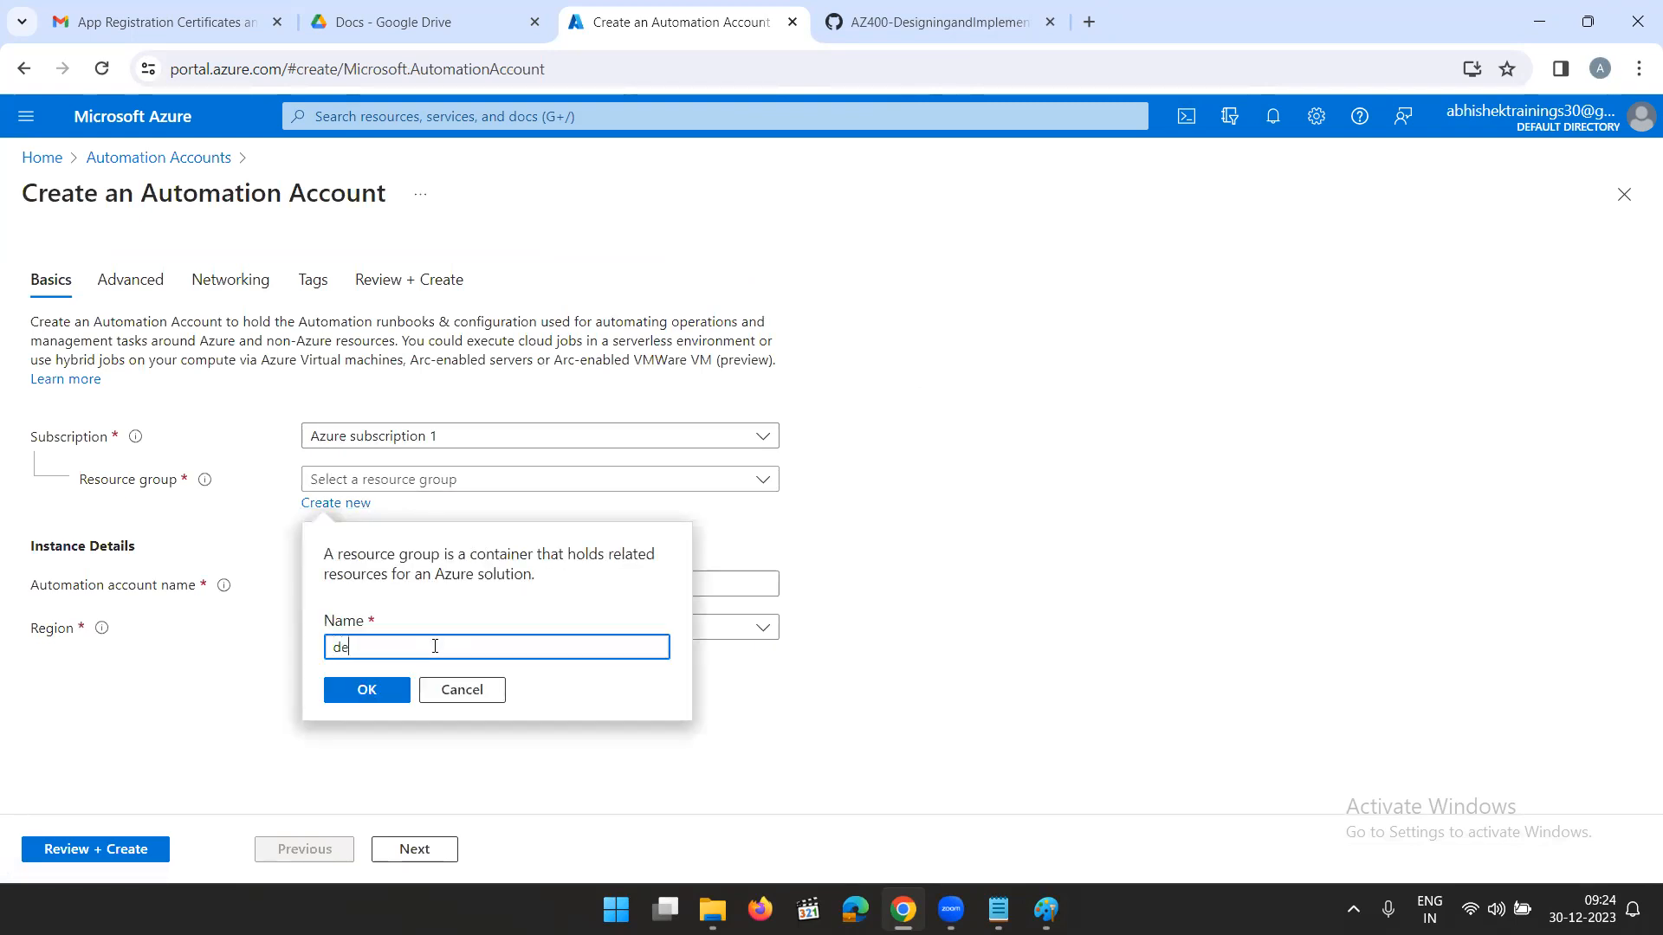
text(mo-rg)
click(372, 689)
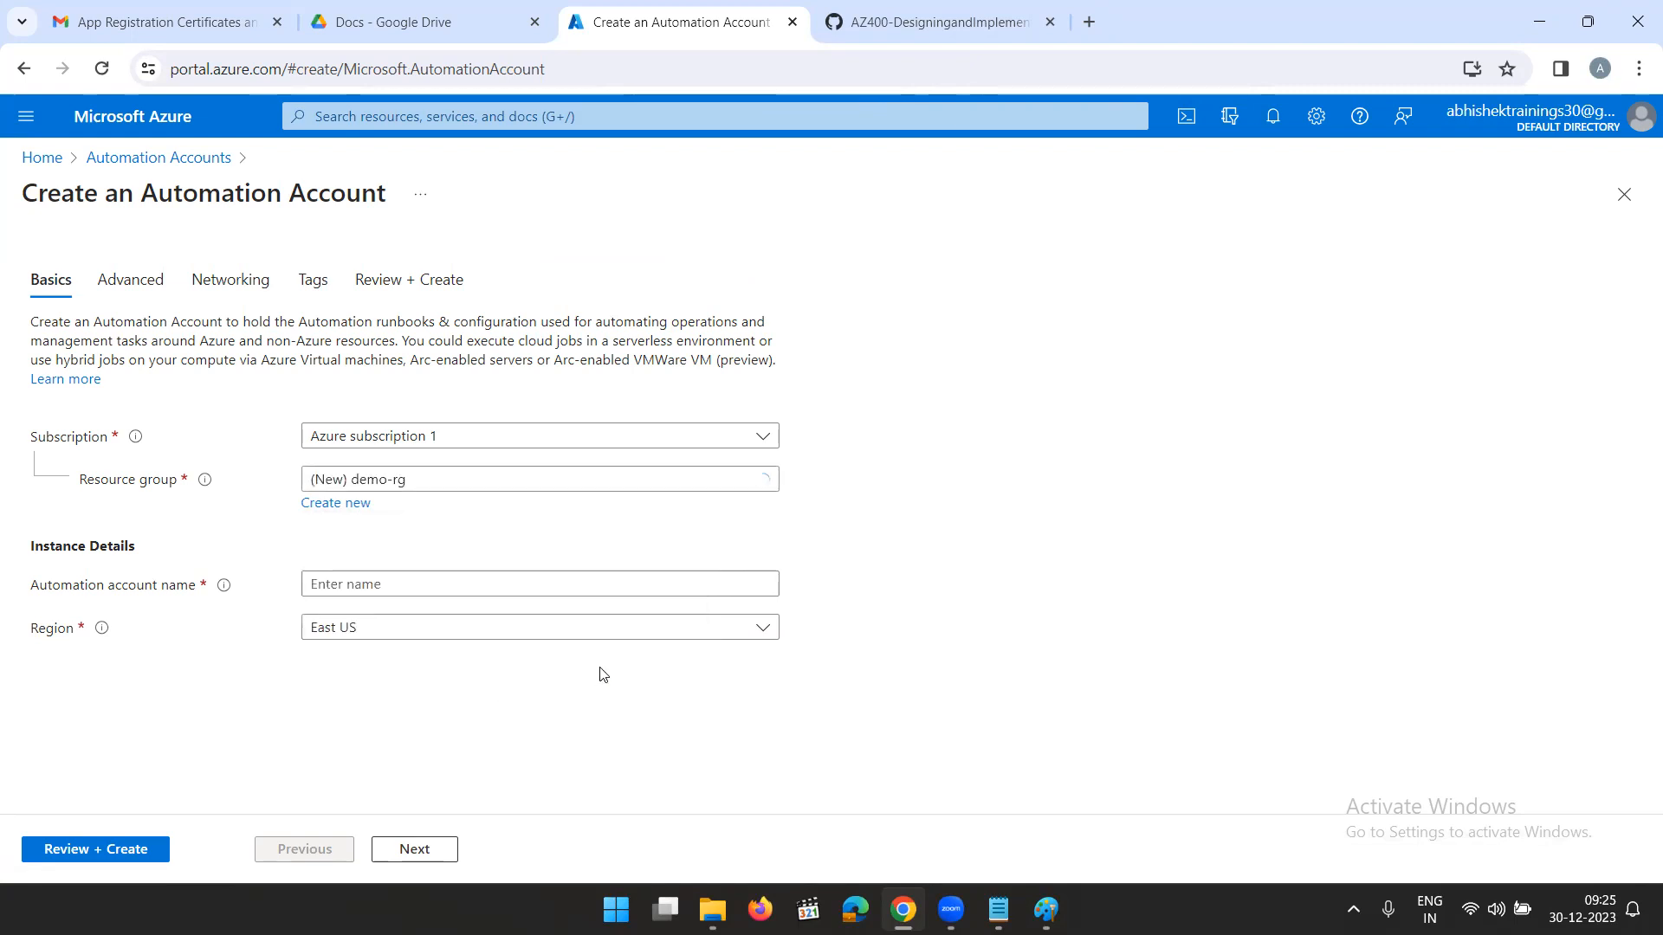
- Name the automation account AppRegExpiry and create it in the East US region
click(400, 583)
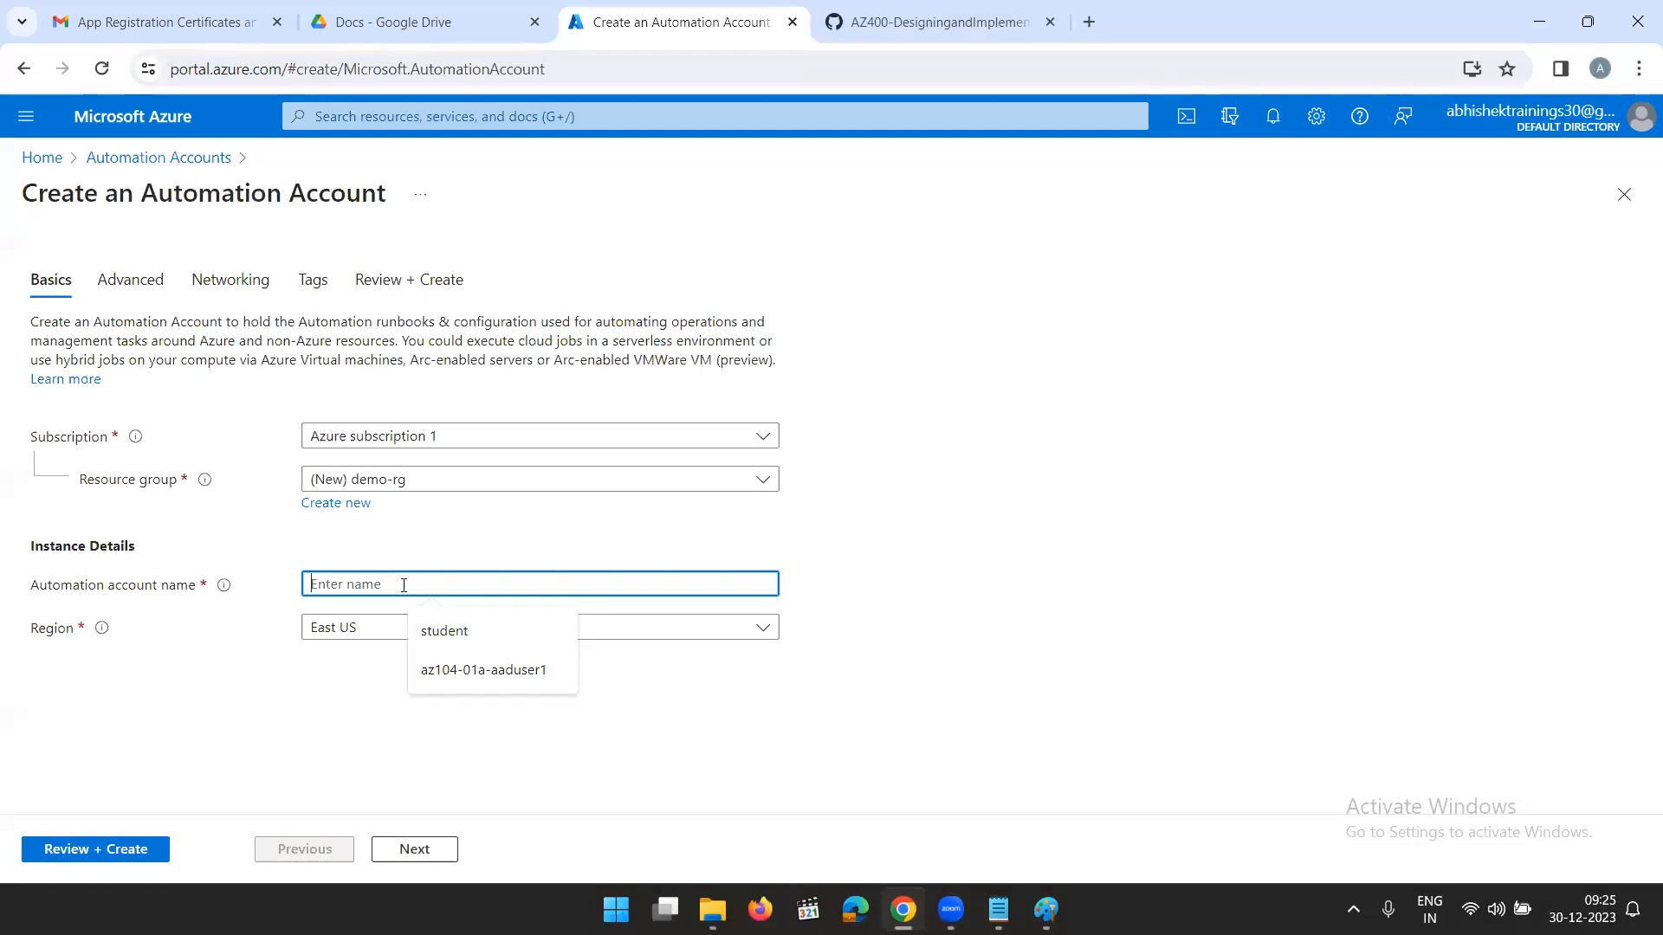
text(AppReg)
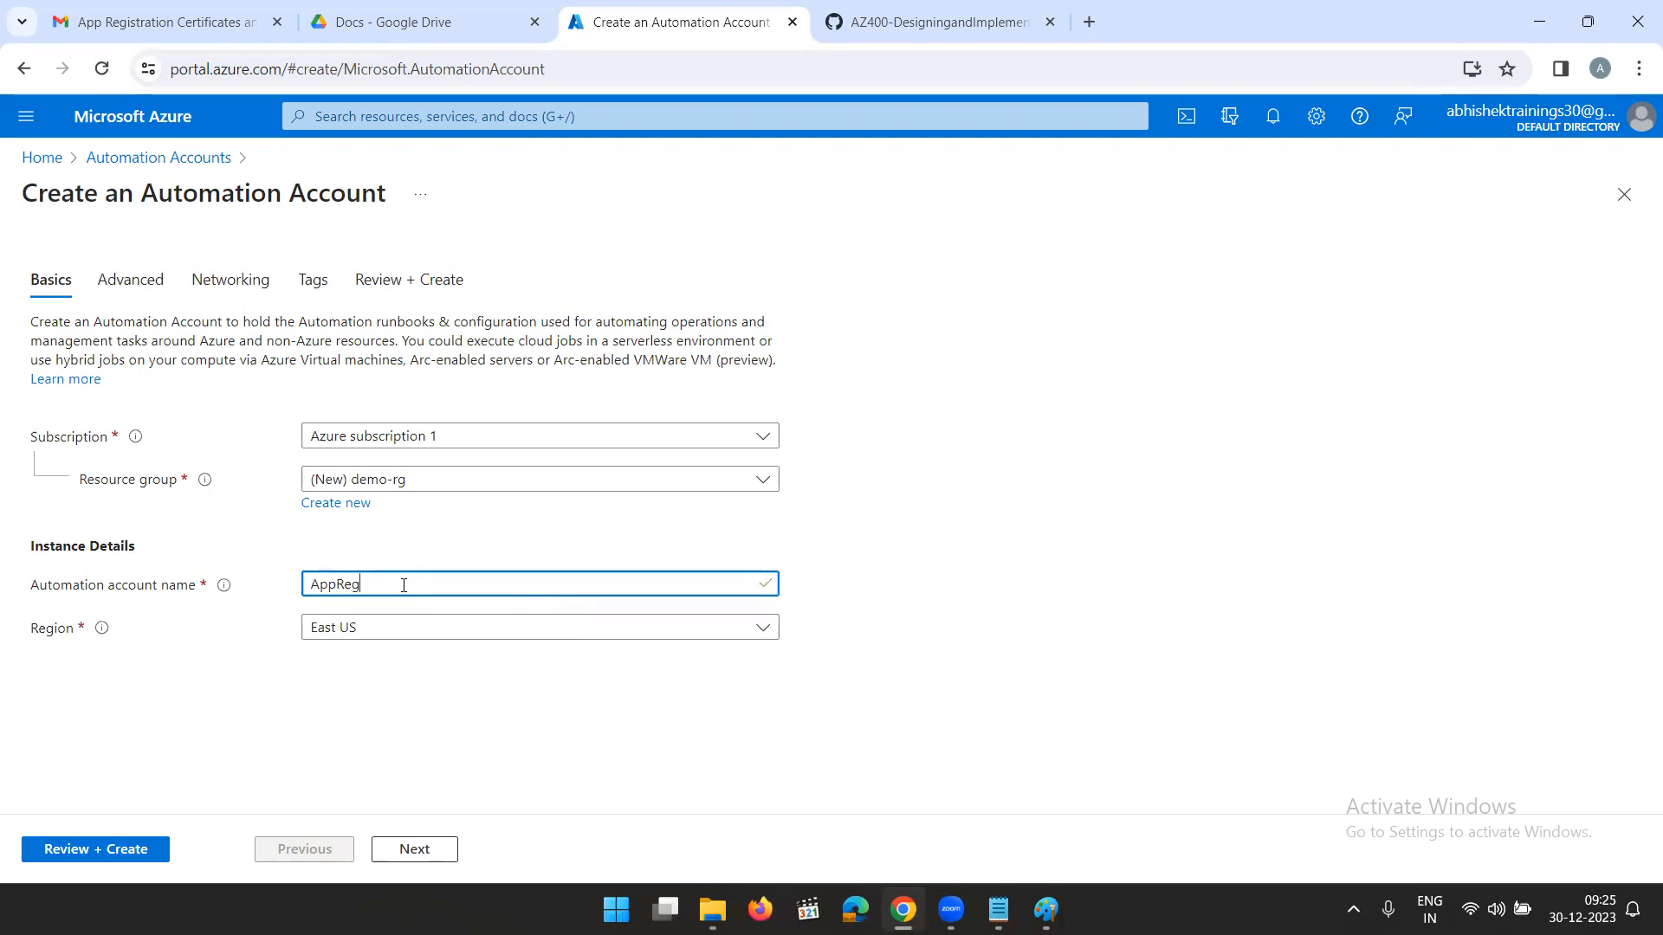
text(piry)
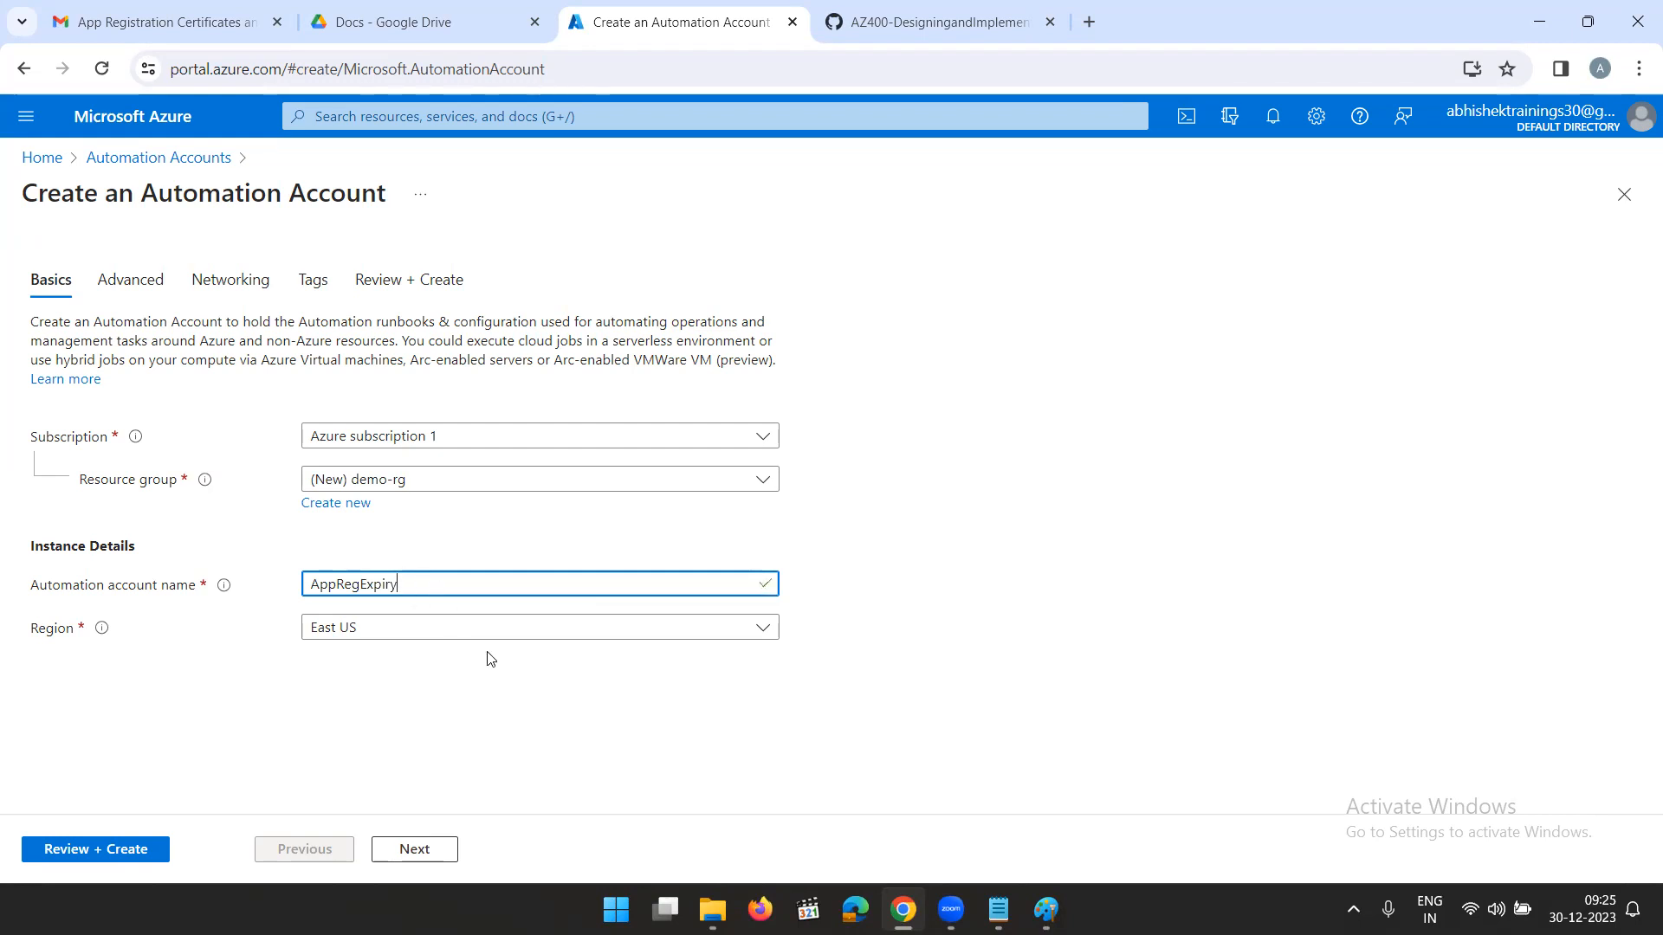
click(93, 854)
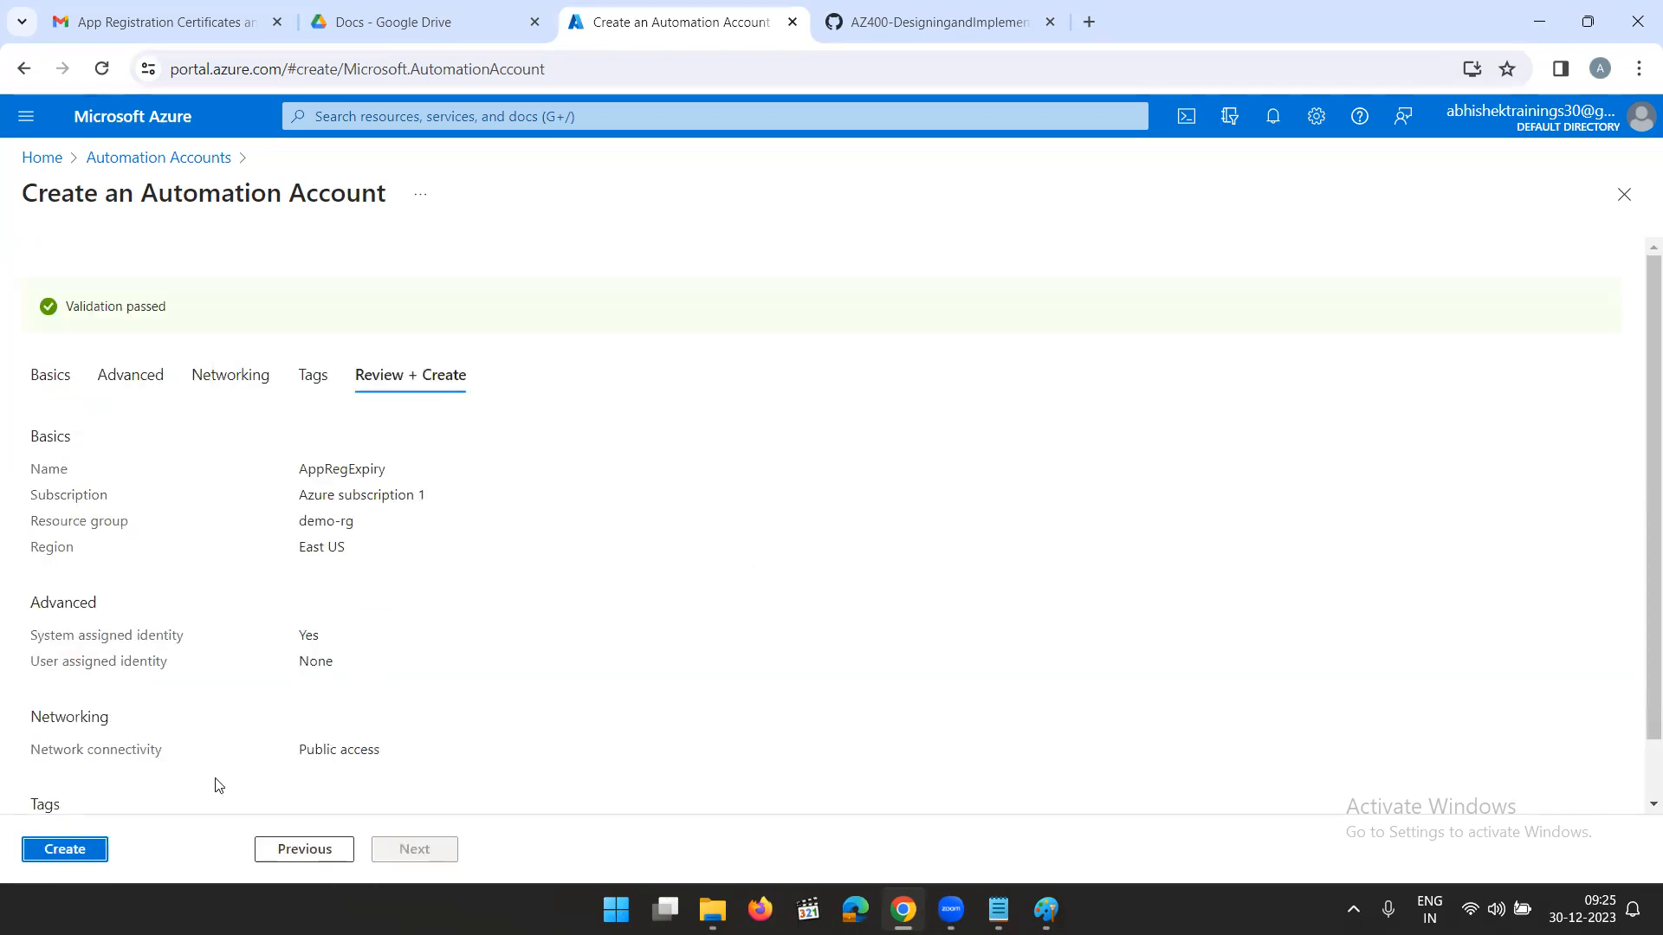
click(70, 850)
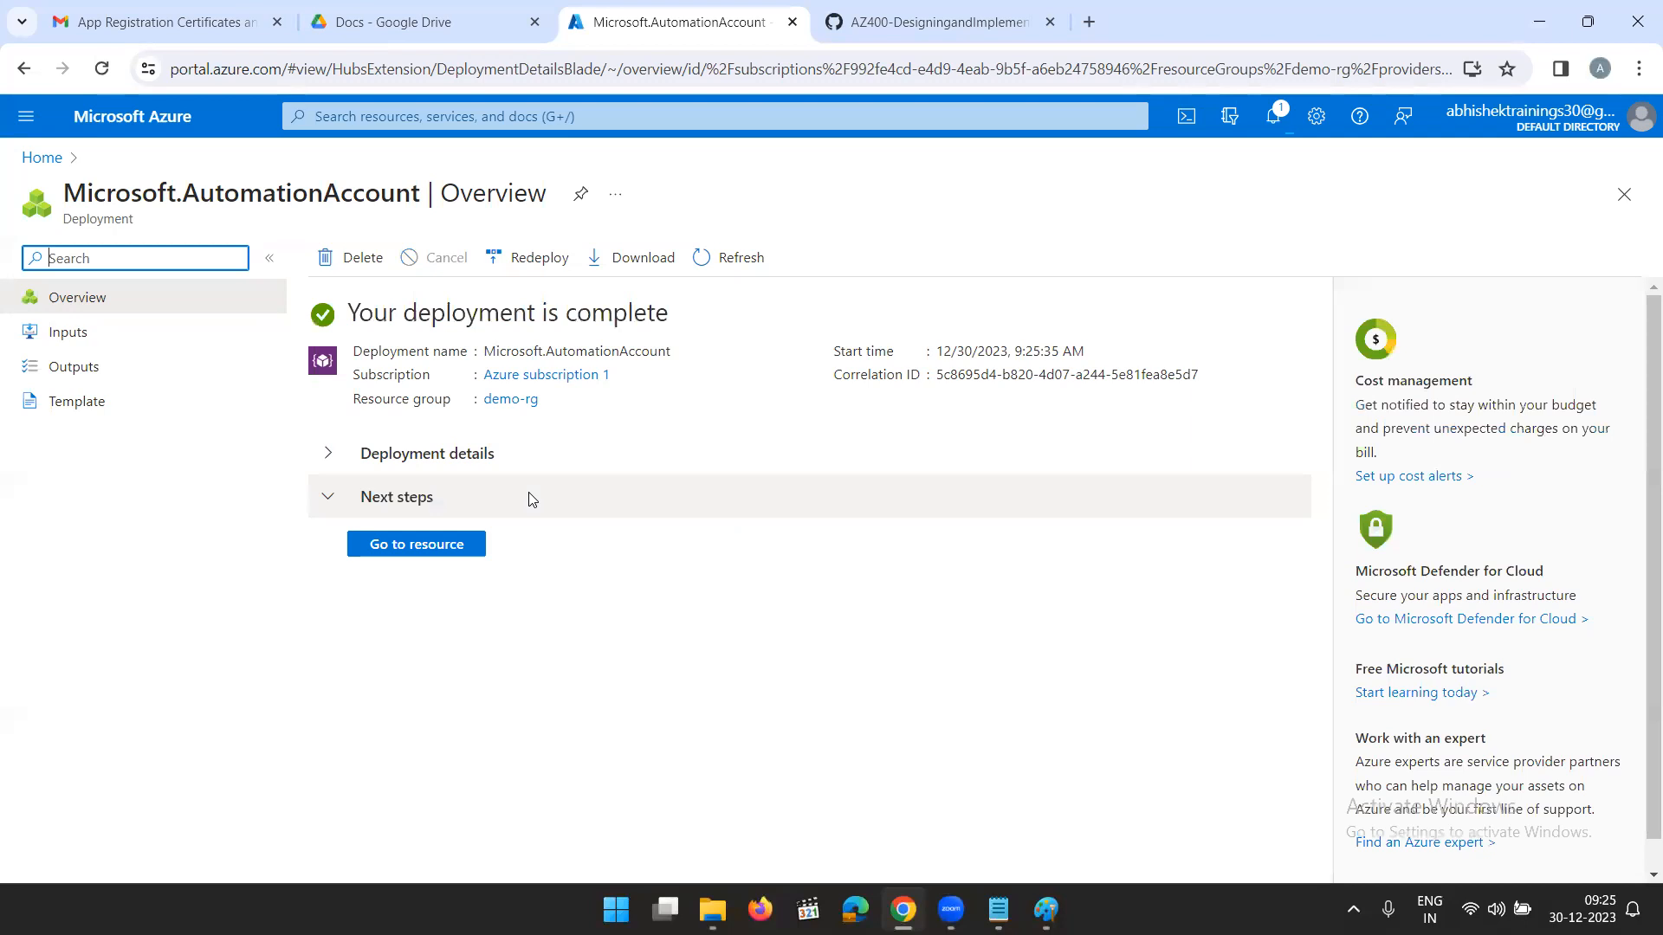
- Open the newly deployed AppRegExpiry automation account and go to its list of runbooks
click(1331, 253)
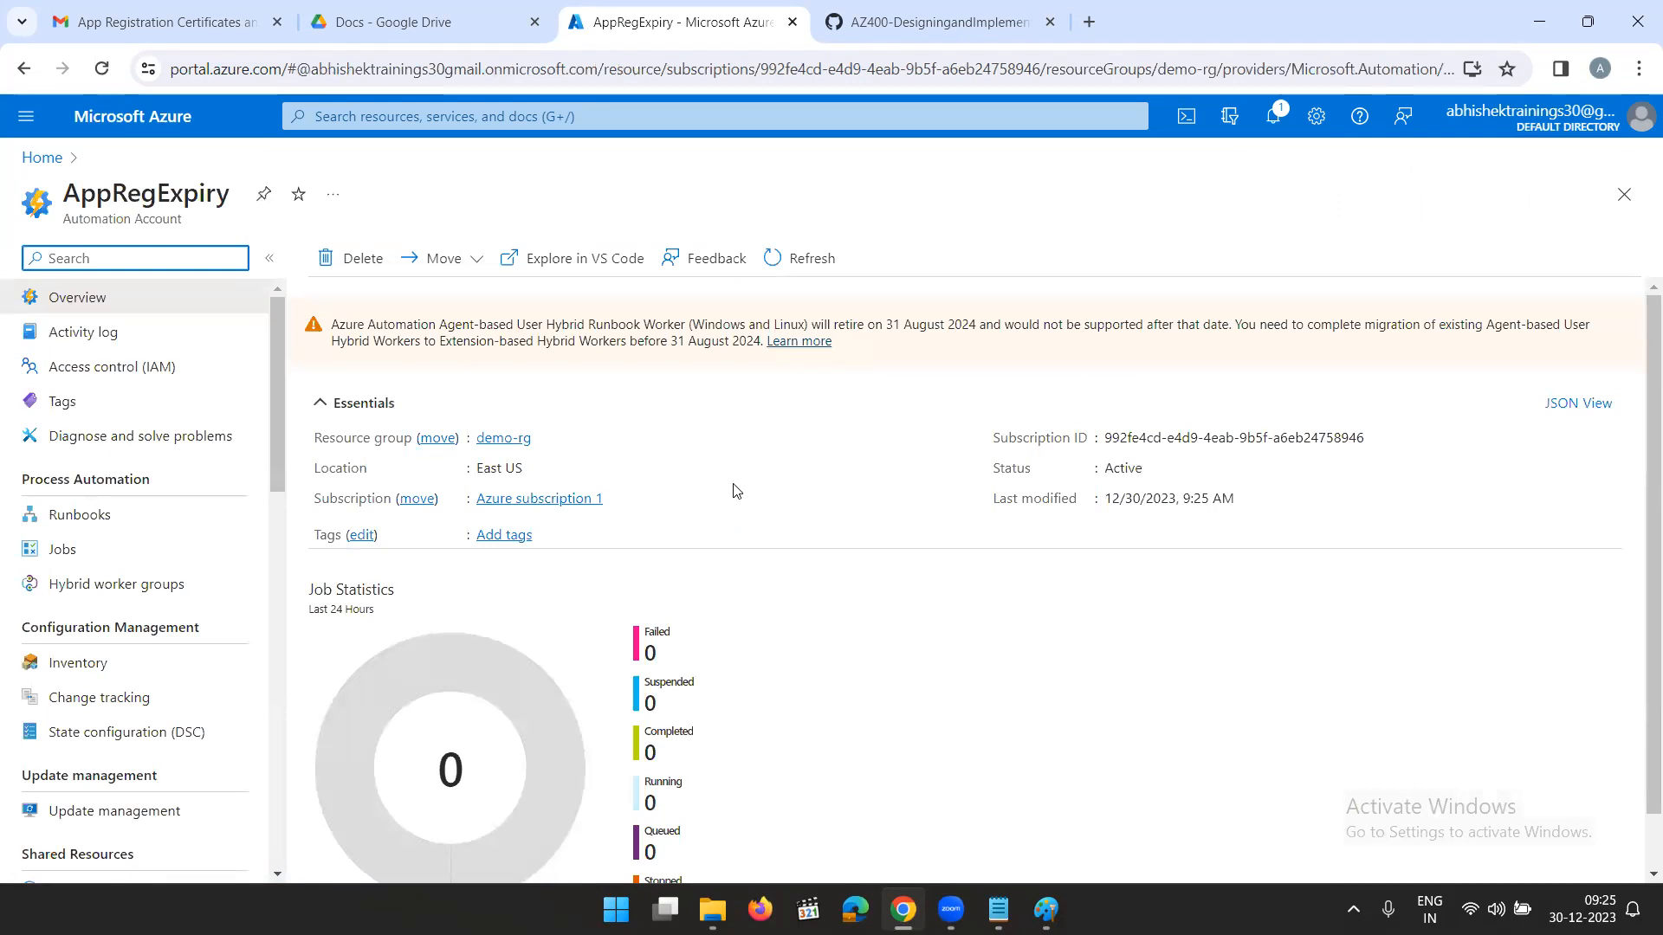
scroll(184, 513, down, 2)
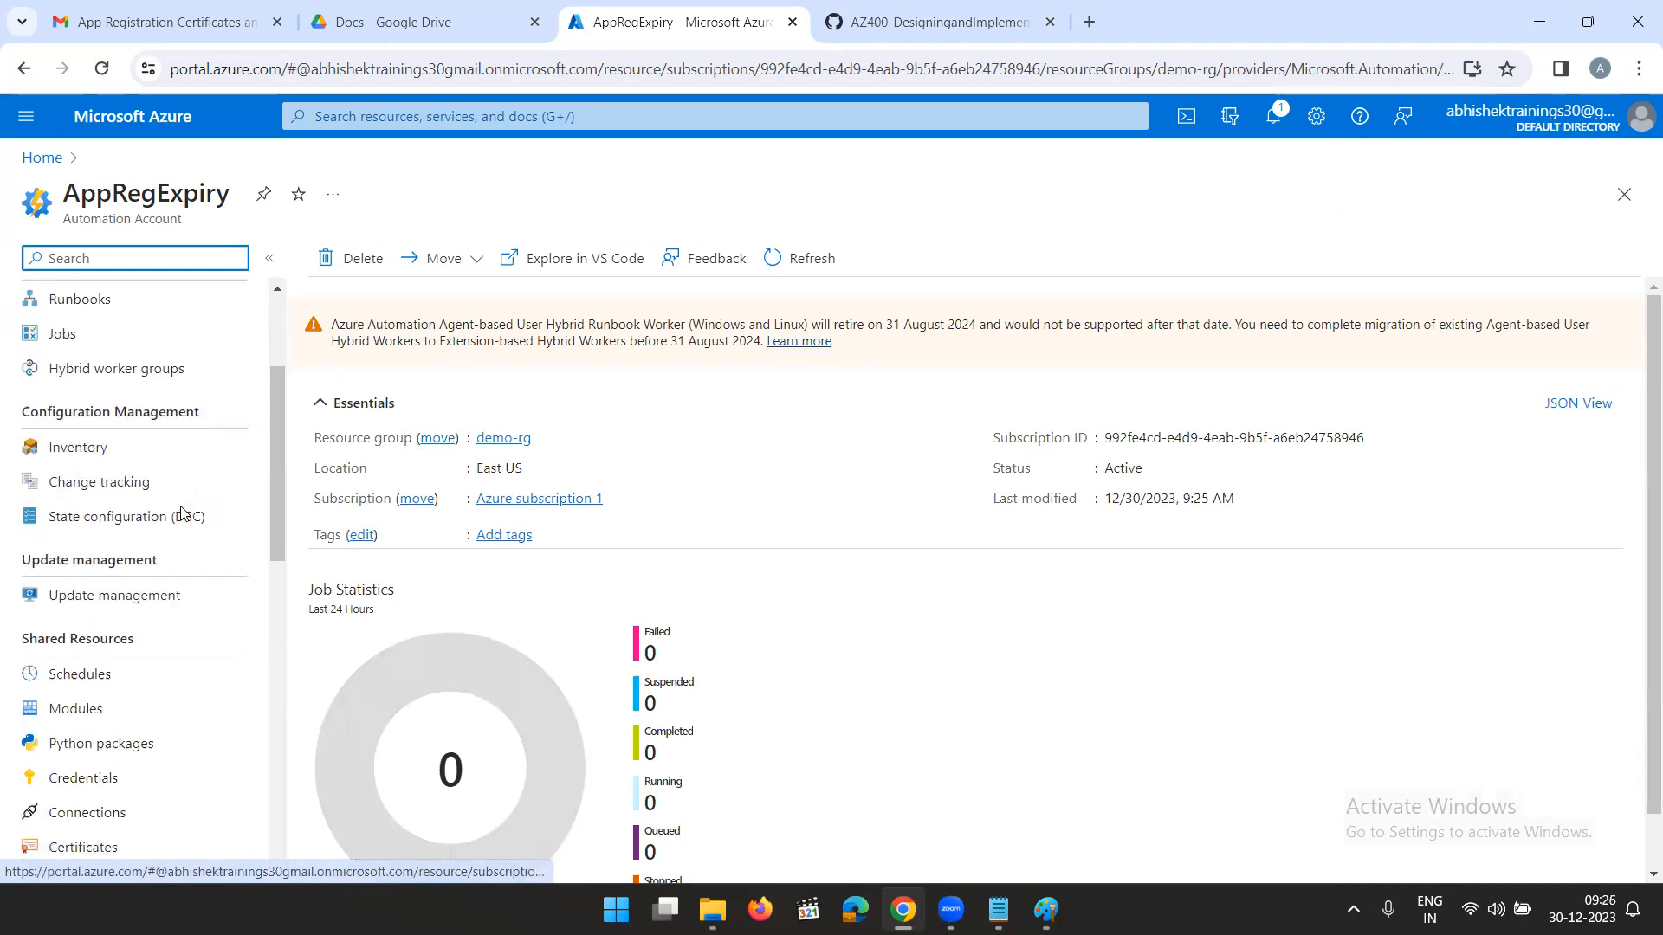
scroll(148, 554, up, 3)
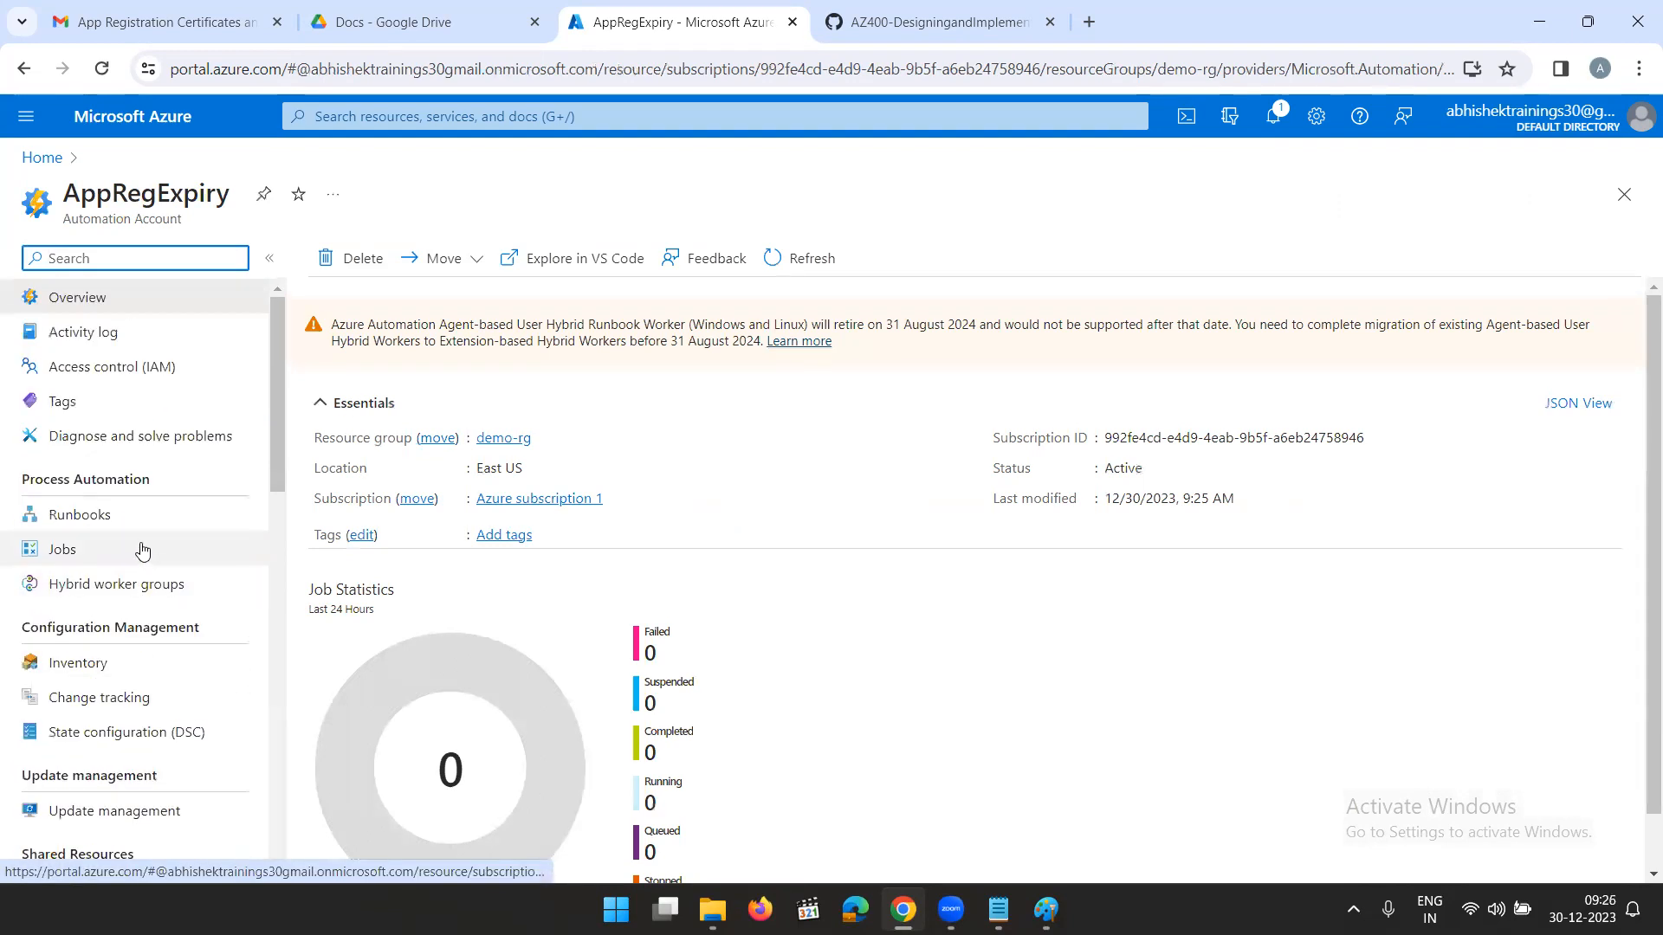
click(76, 518)
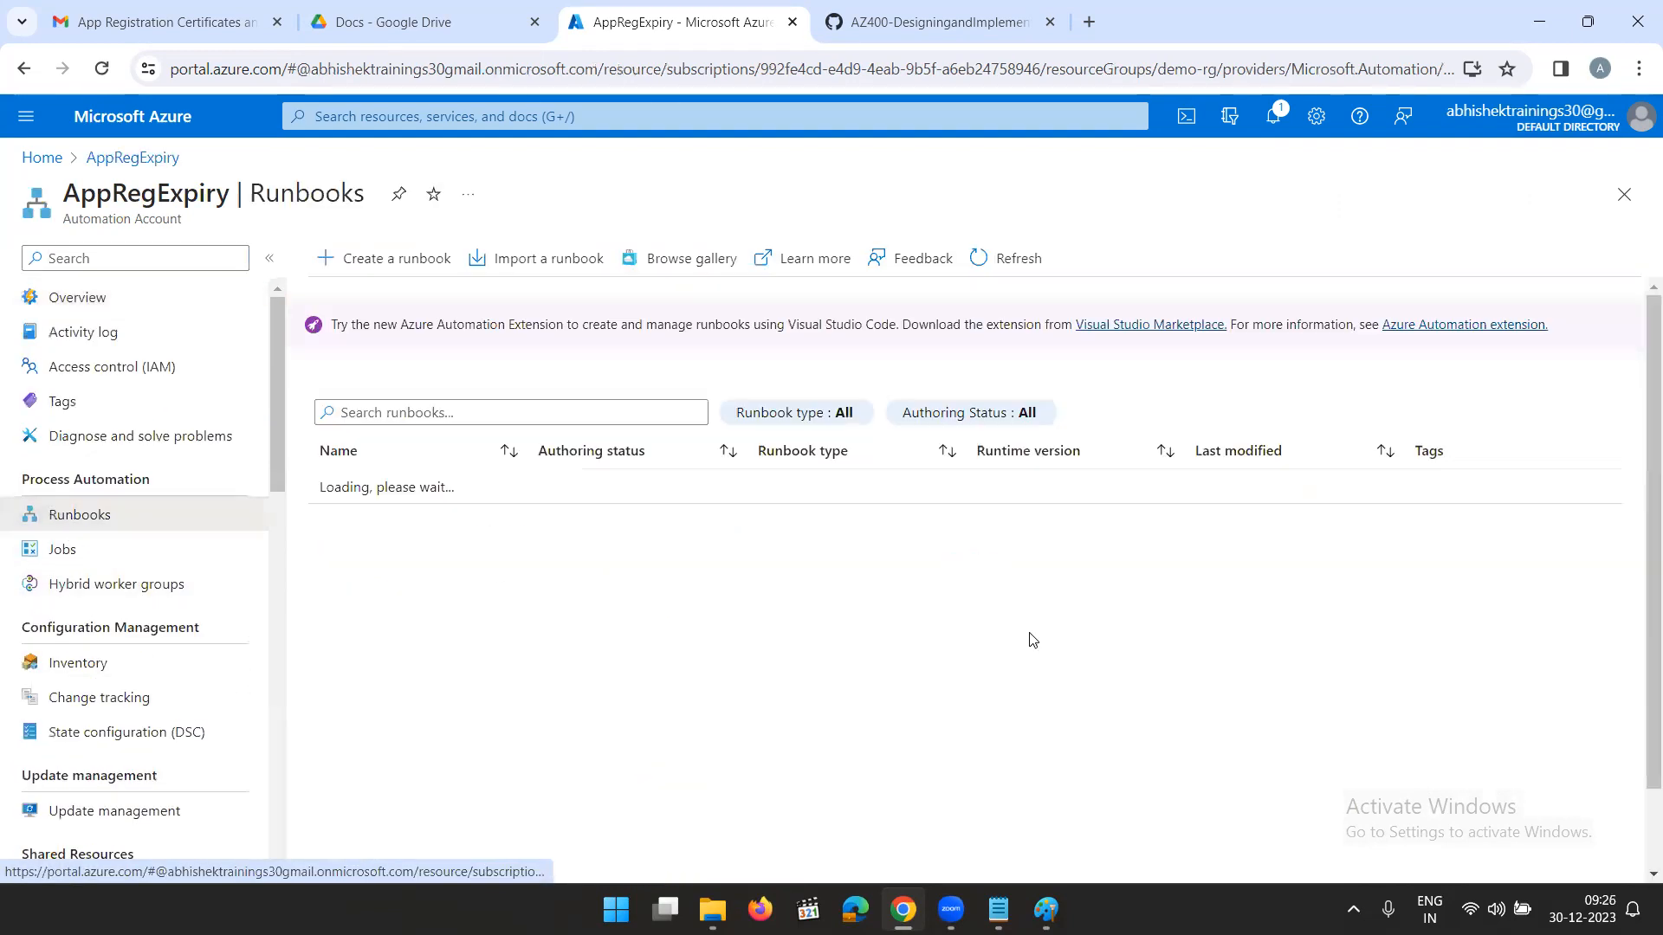
- Start creating a runbook with PowerShell as its type and 7.2 as its runtime version
click(364, 259)
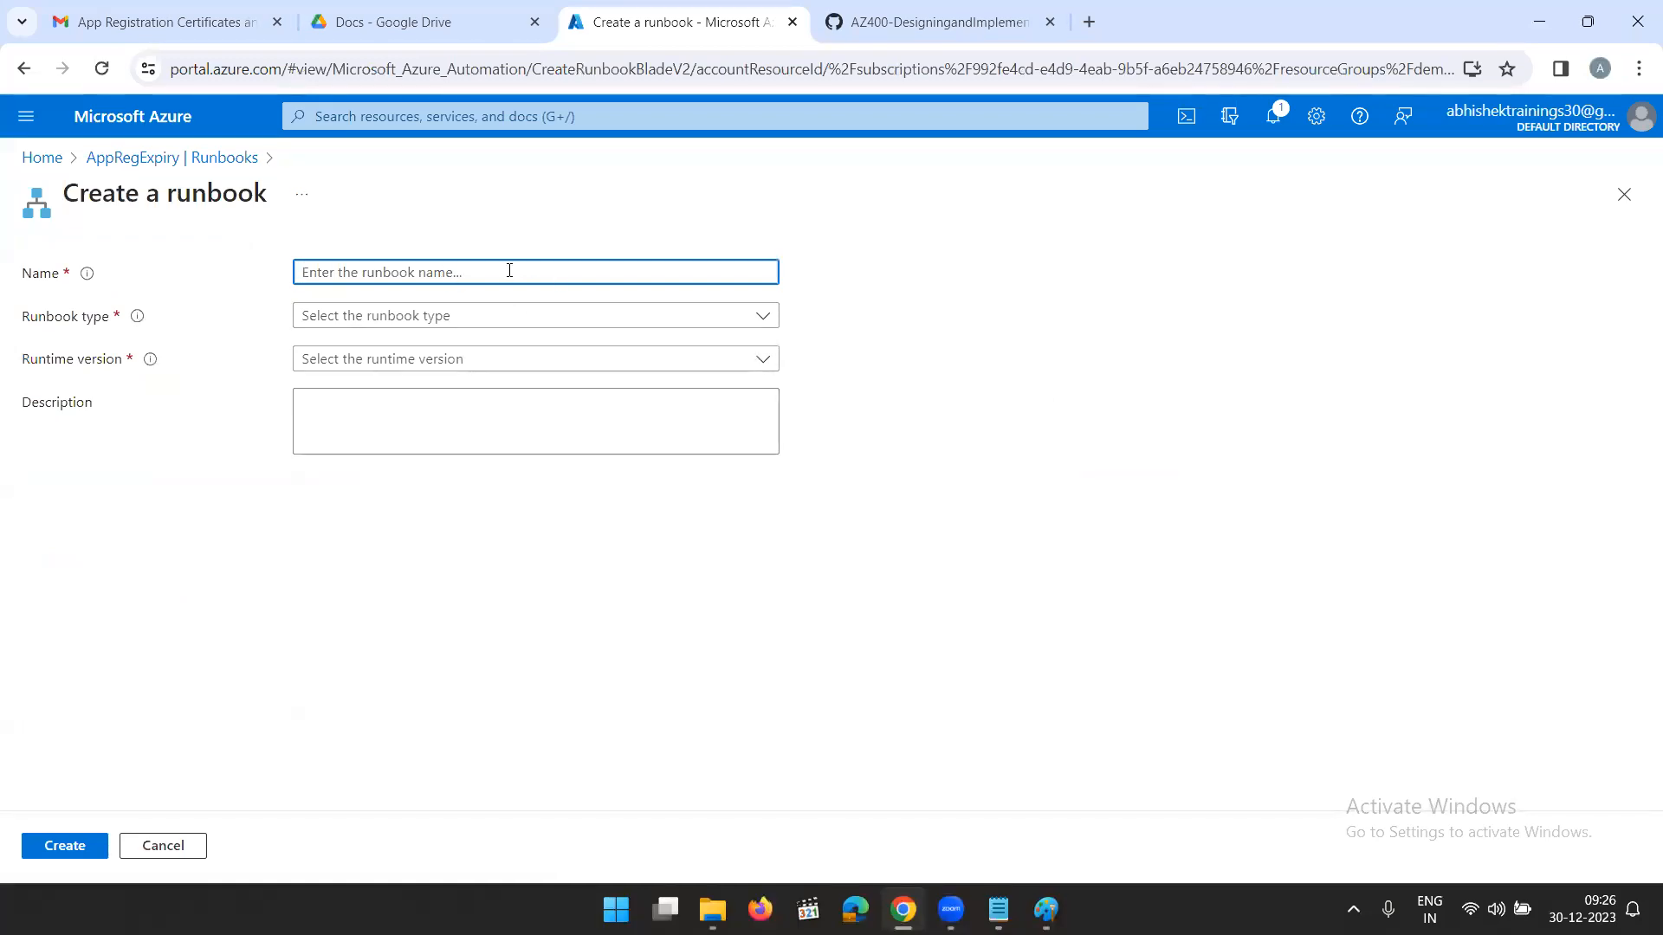
click(470, 317)
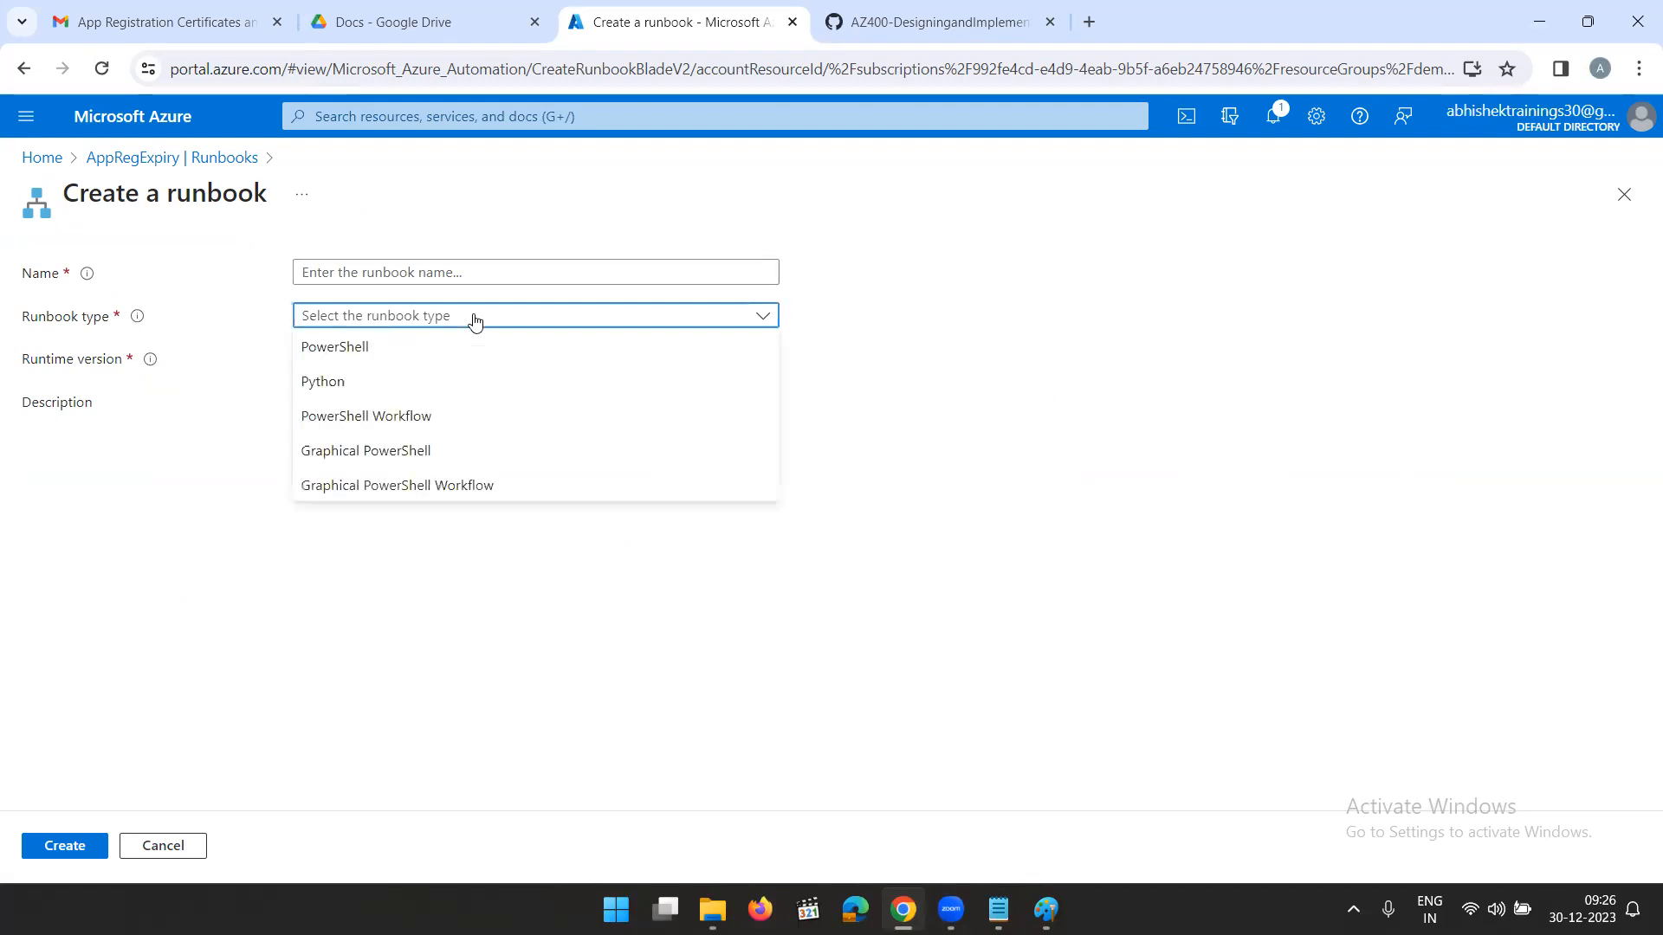
click(419, 353)
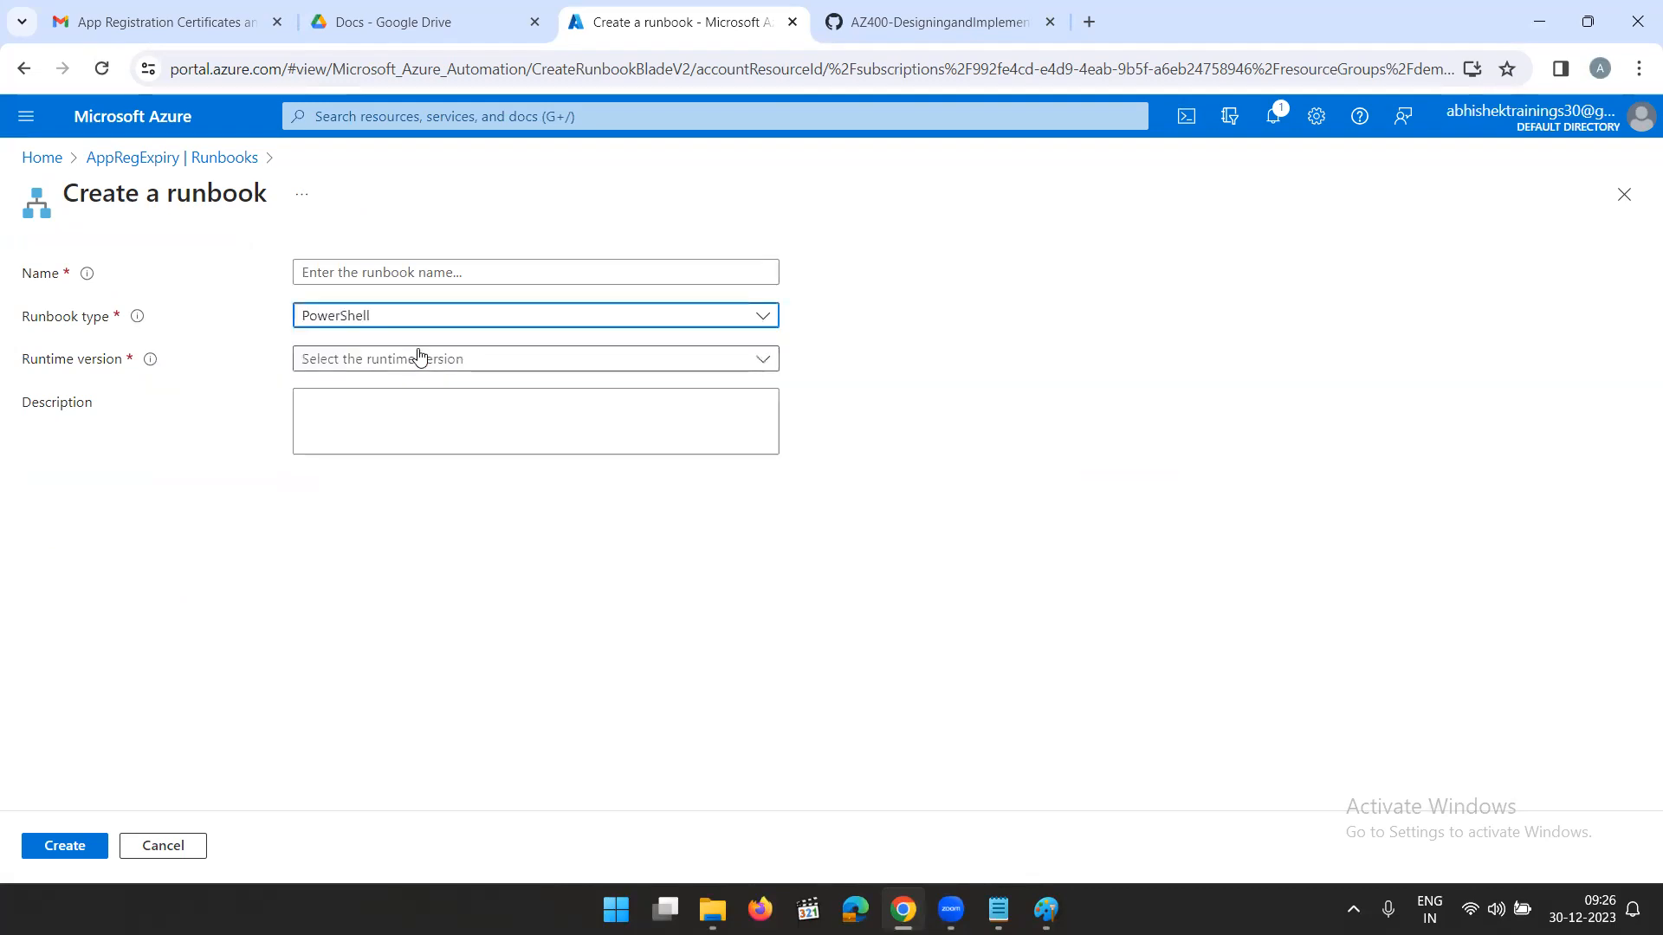
click(390, 368)
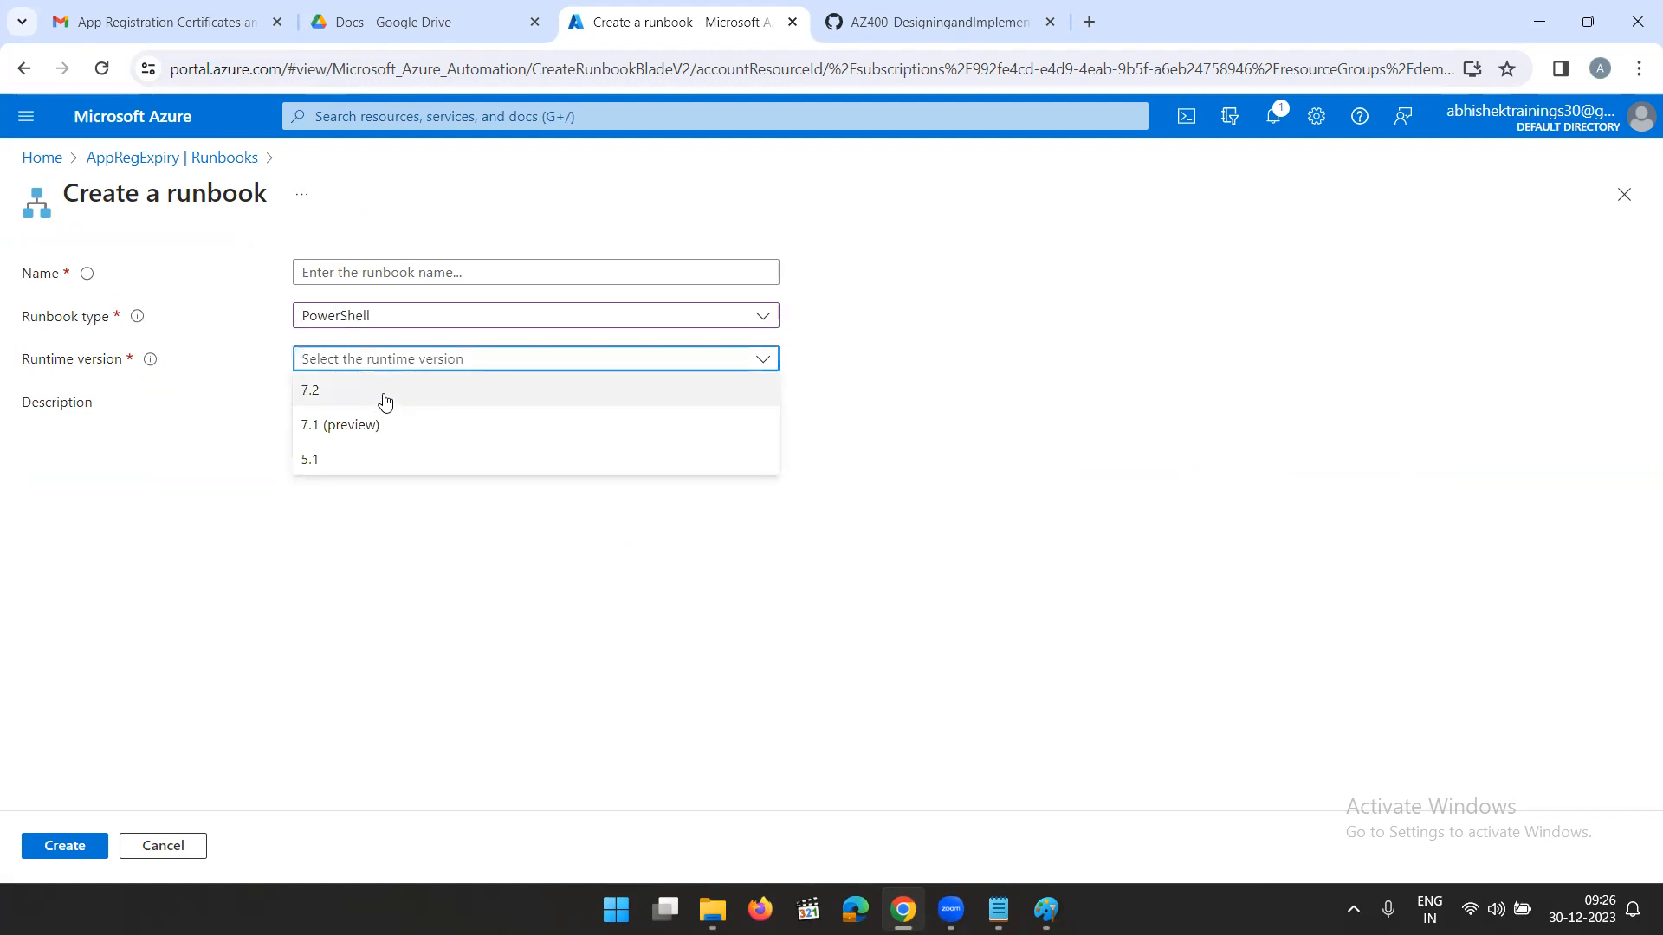
click(384, 396)
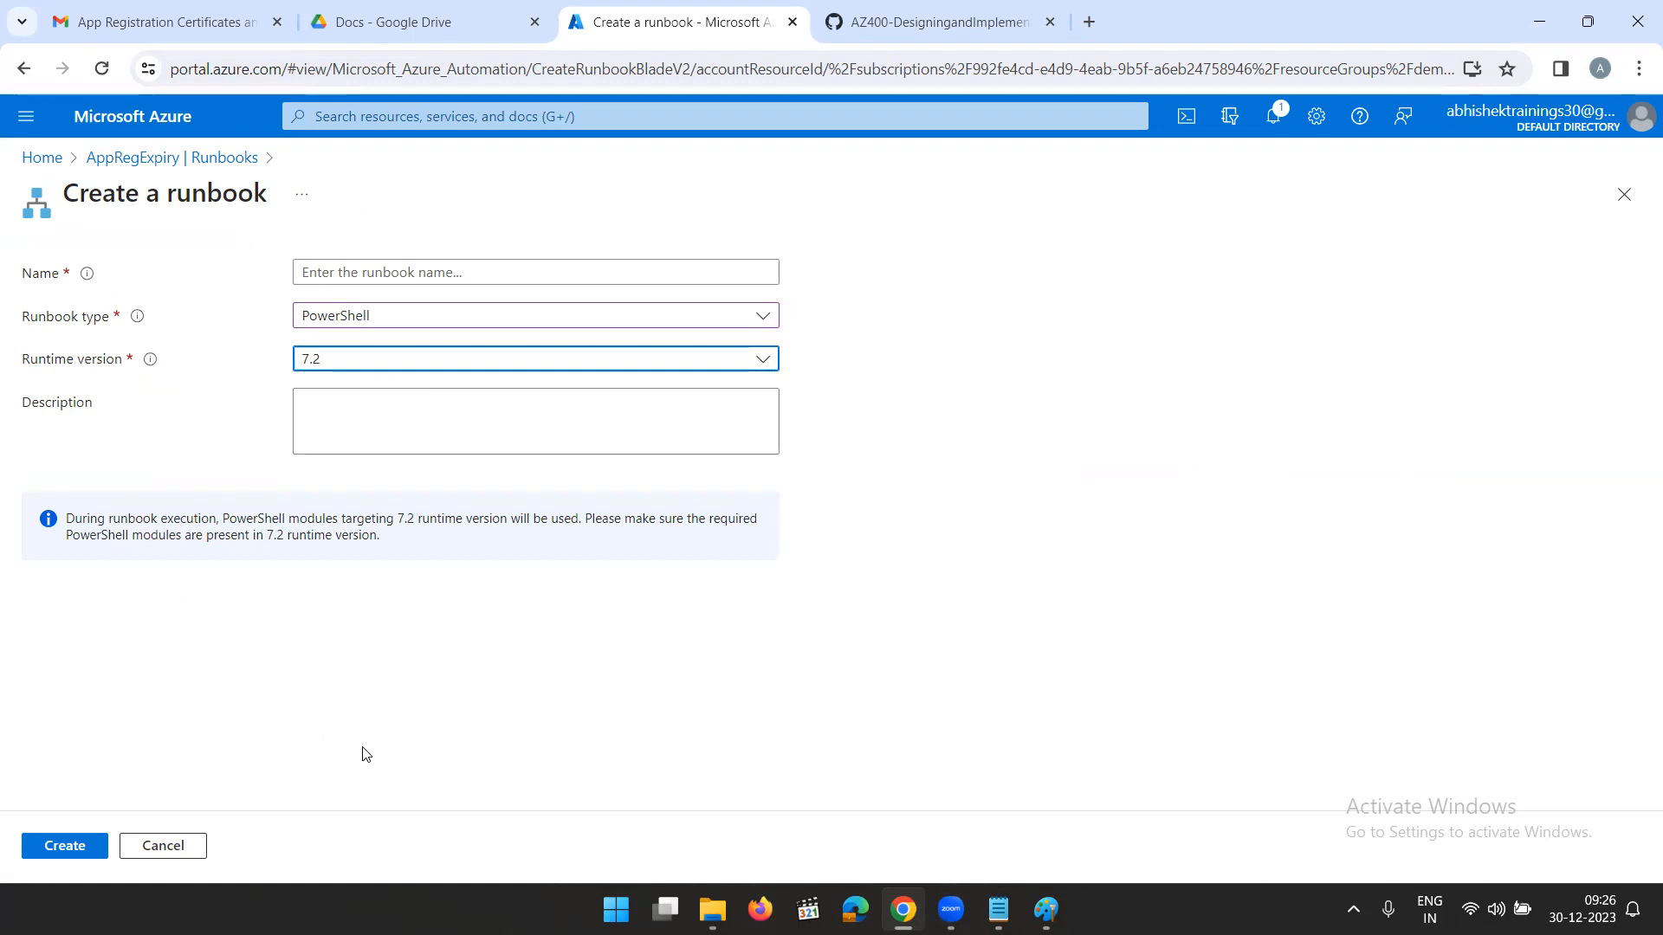
- Name the runbook AppRegExpiryNotification and create it
click(357, 274)
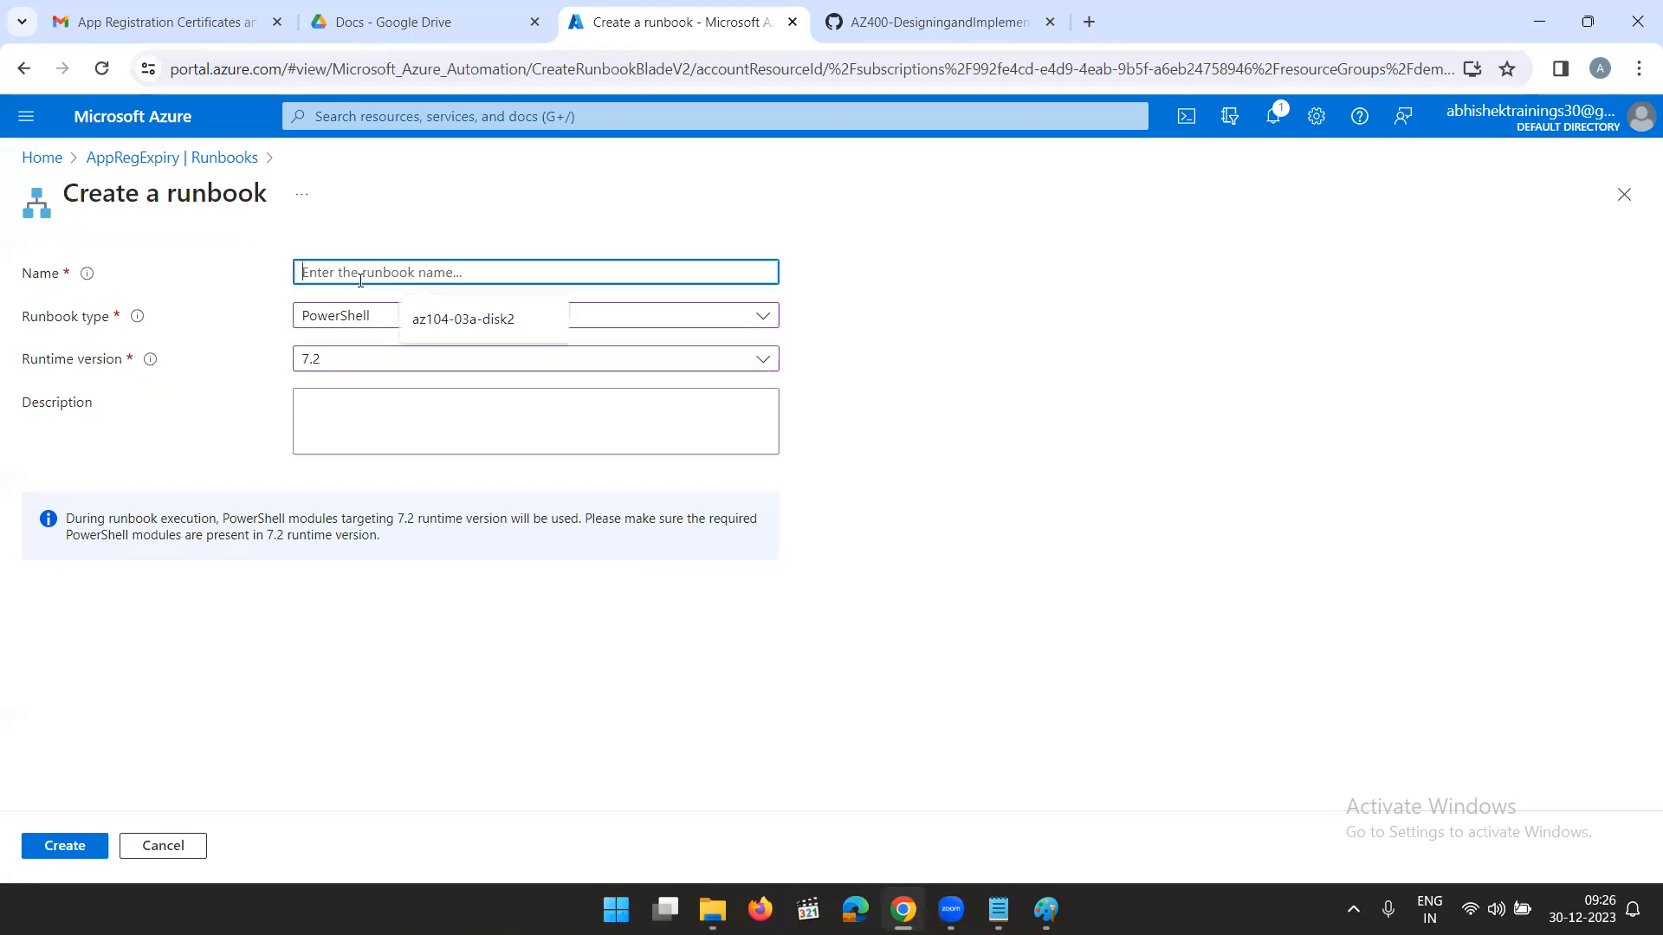
text(App)
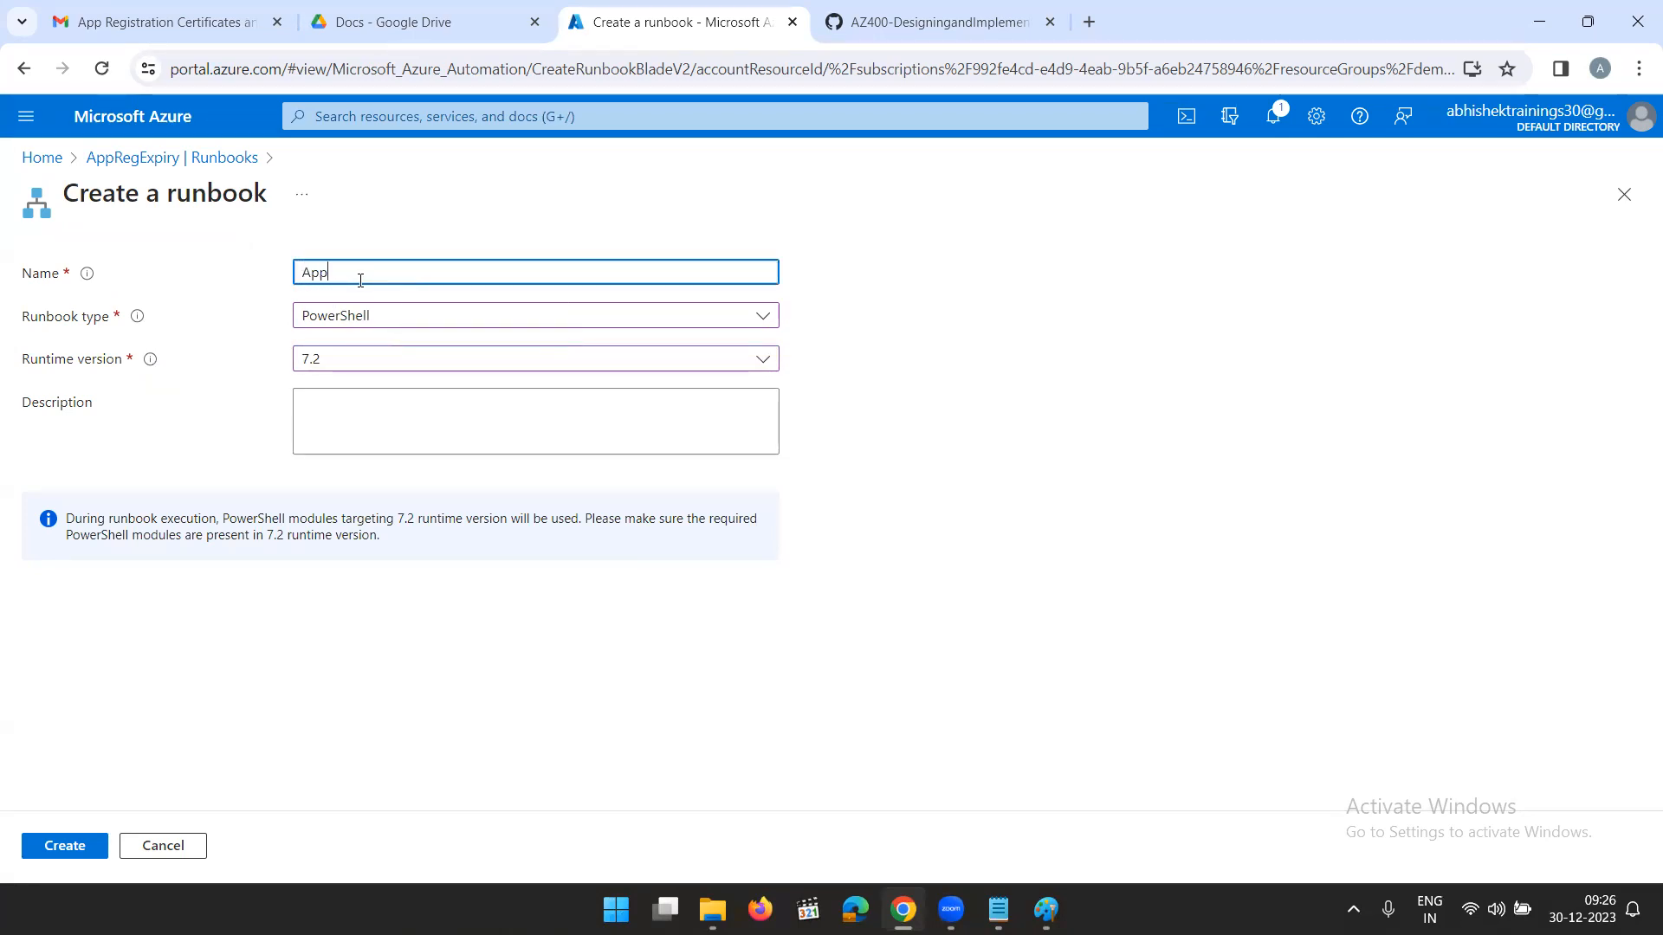
text(RegExpiryNotif)
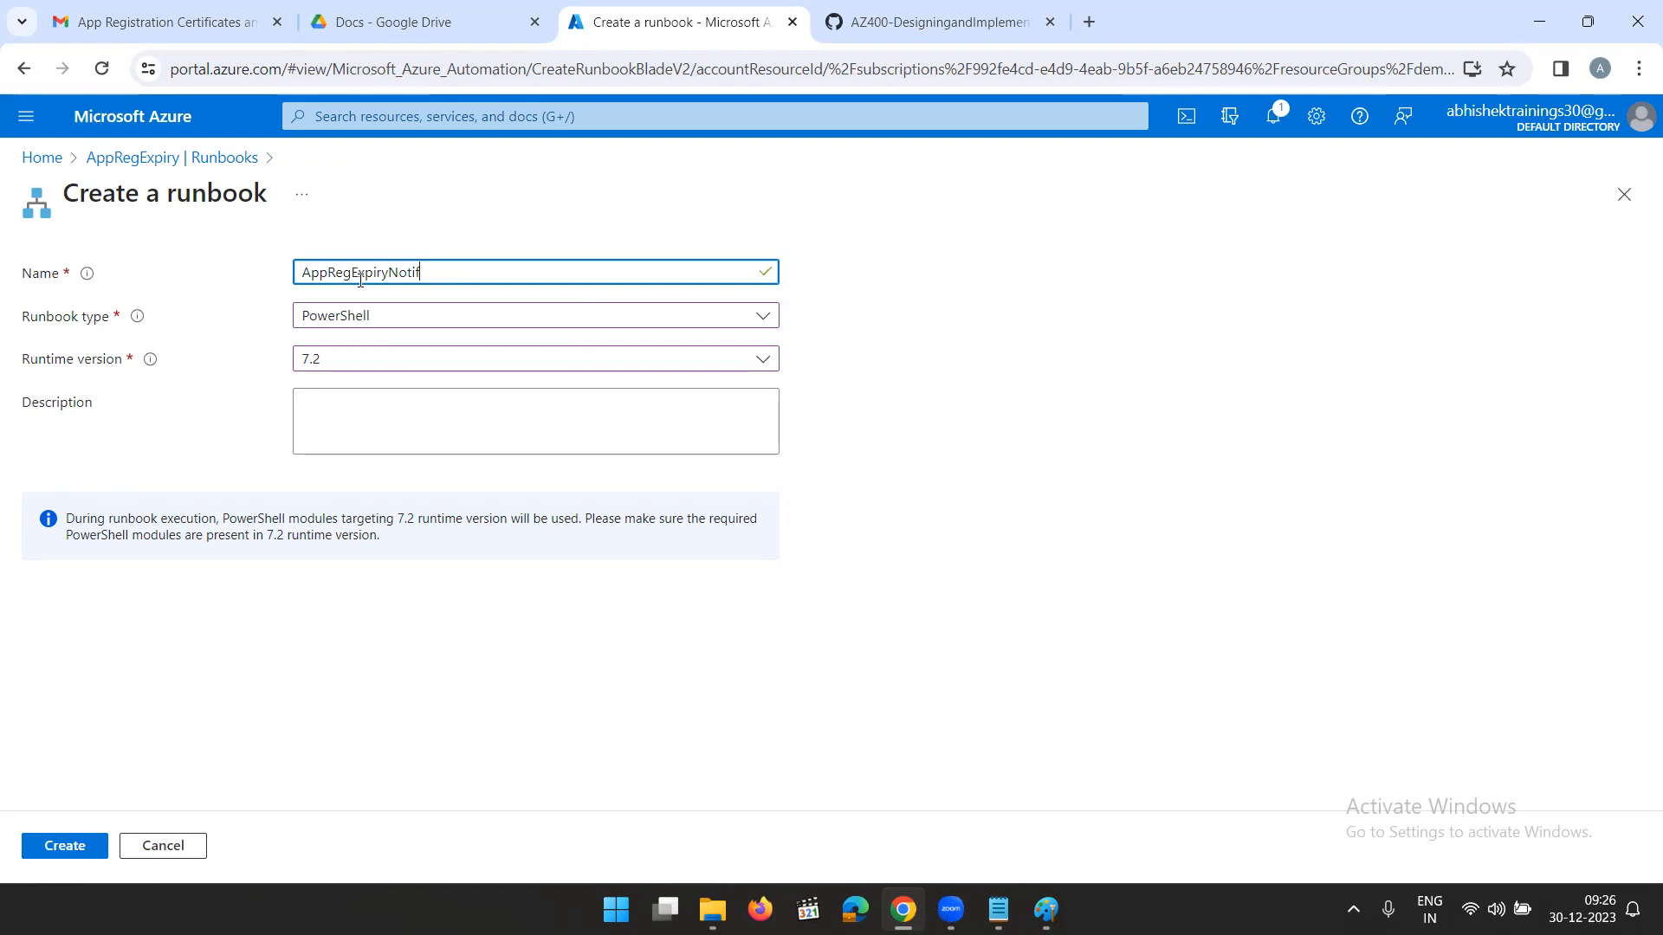
text(ication)
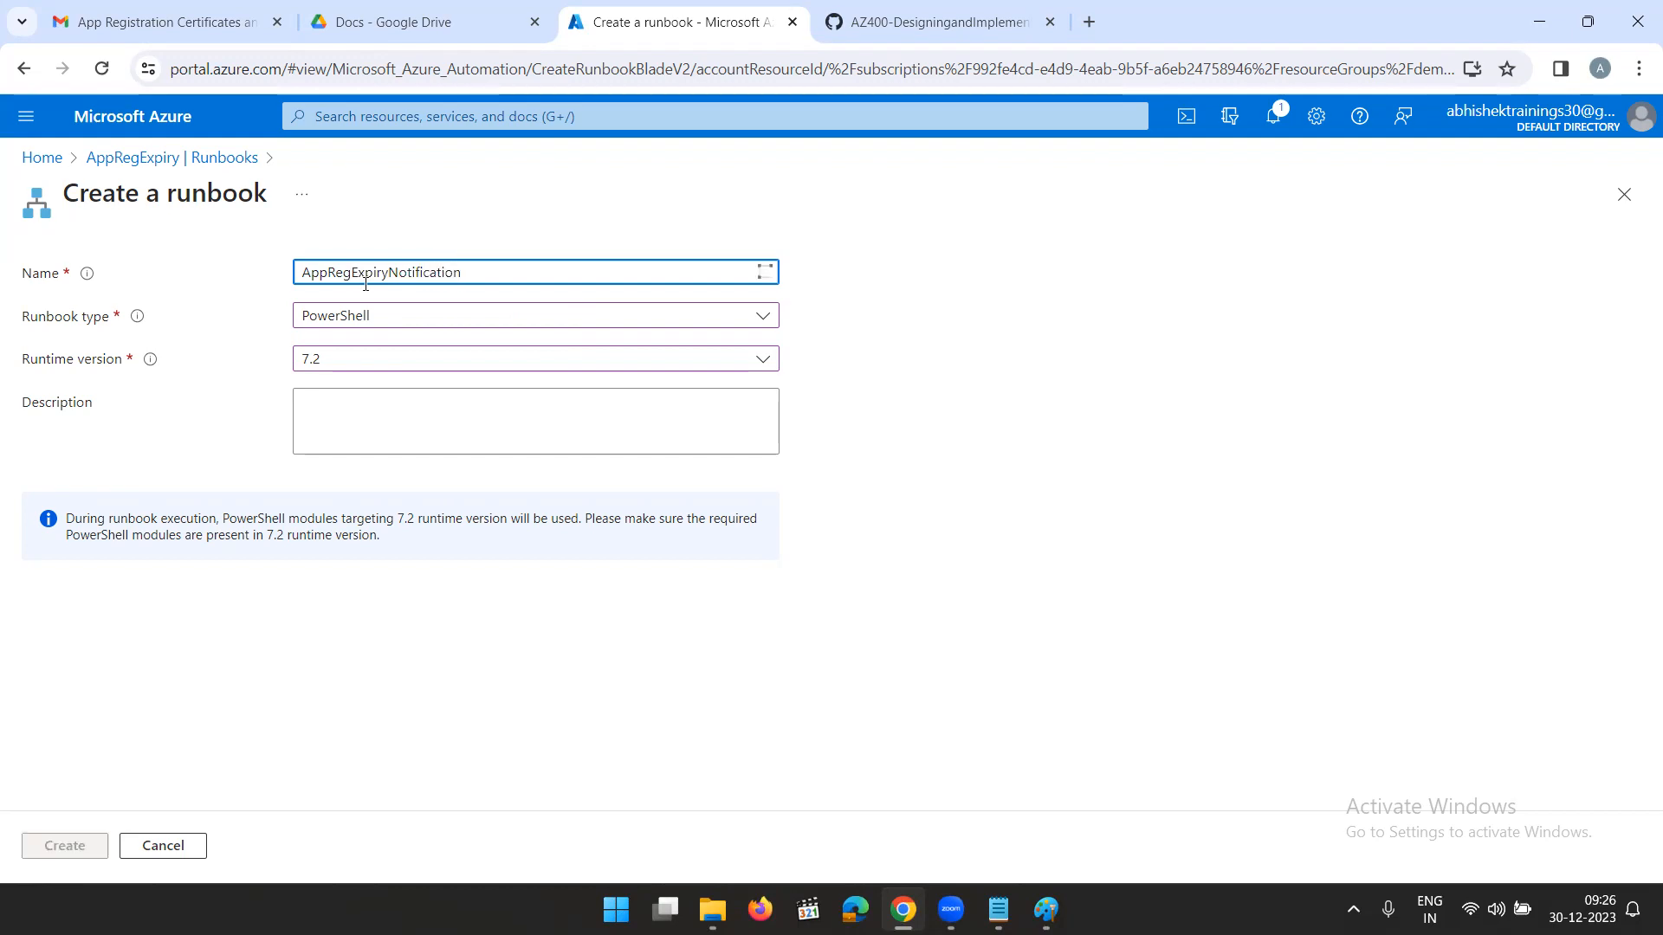
click(83, 853)
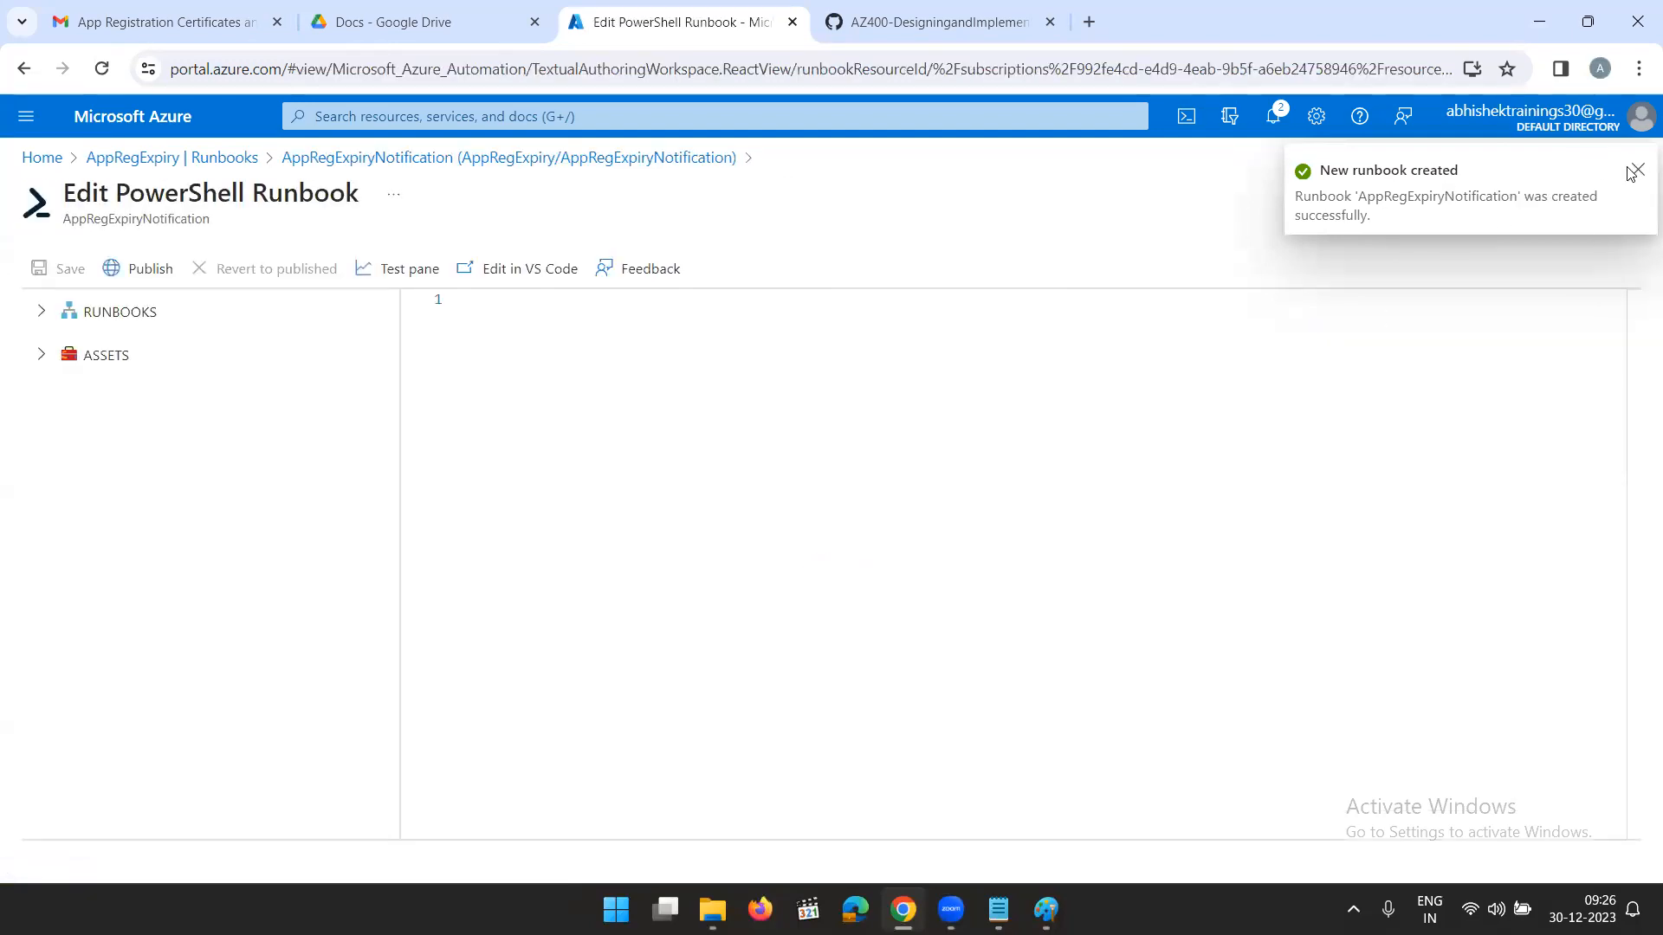
- Publish the empty AppRegExpiryNotification runbook and check the portal notifications
click(1634, 171)
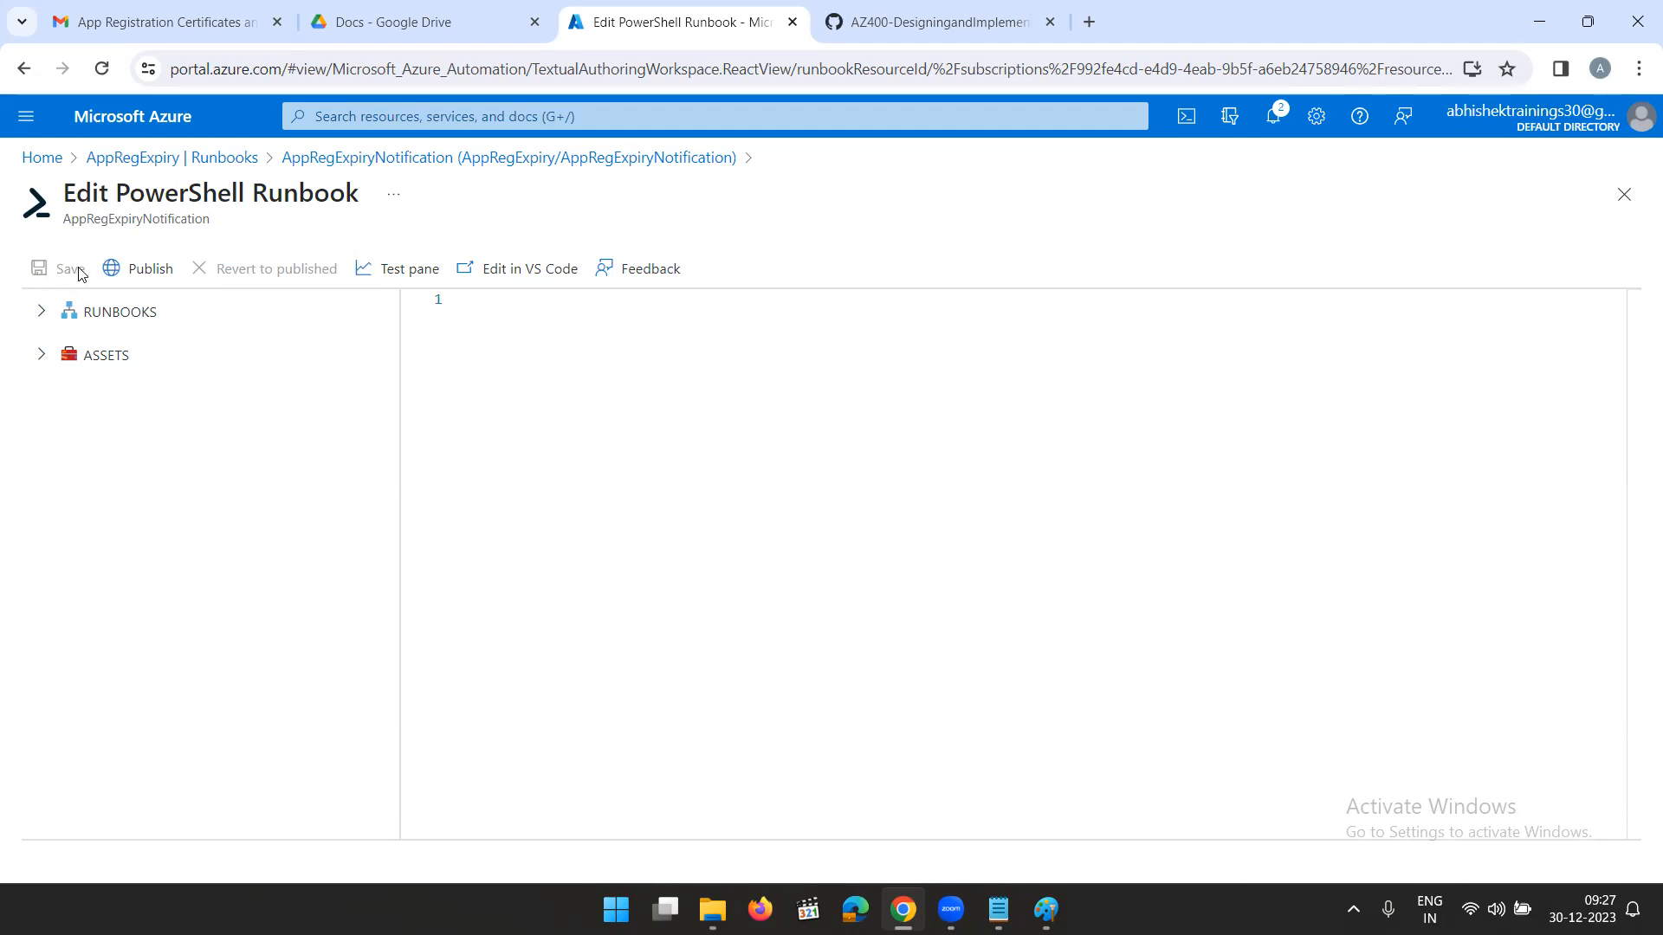
click(124, 269)
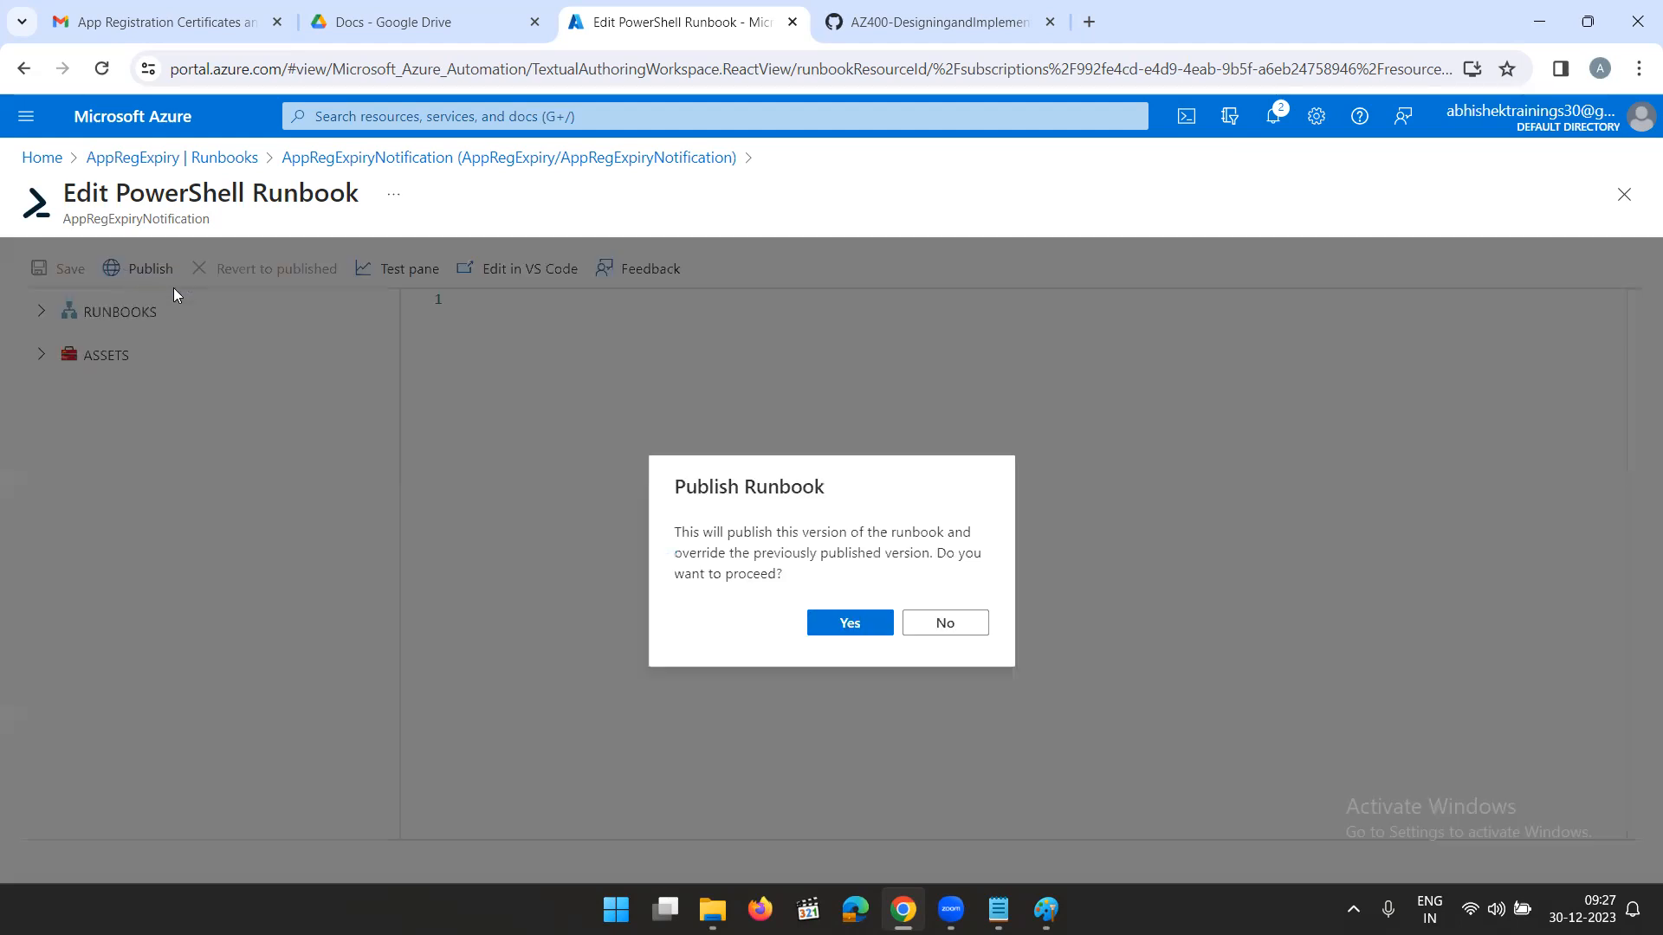
click(876, 629)
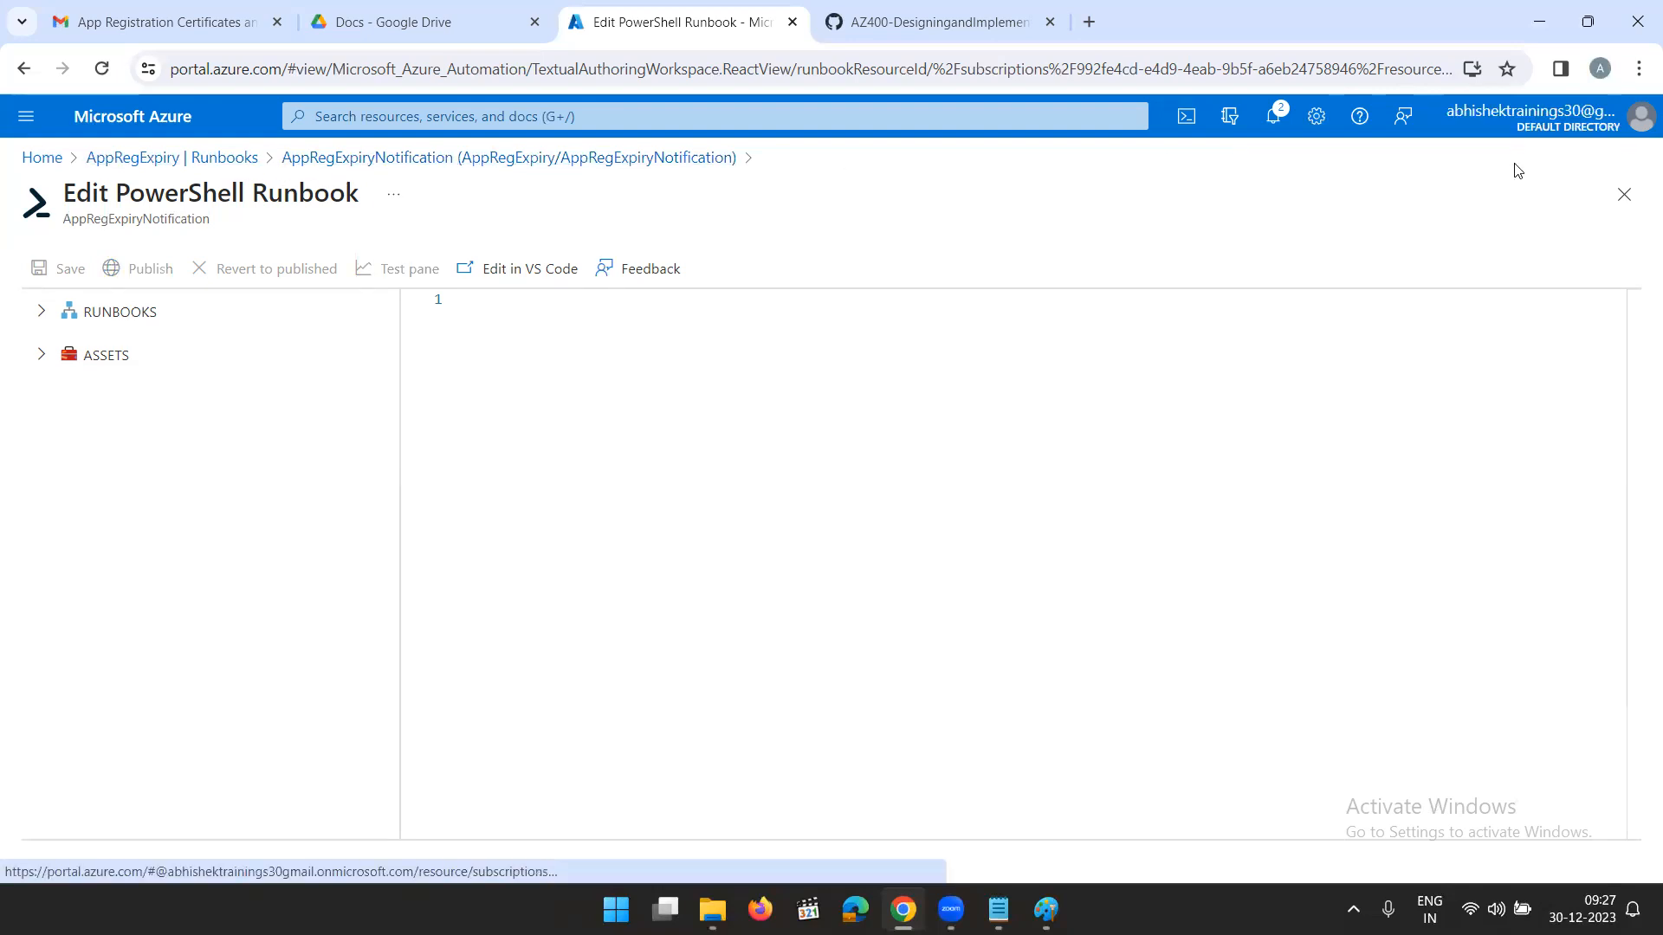
click(1272, 116)
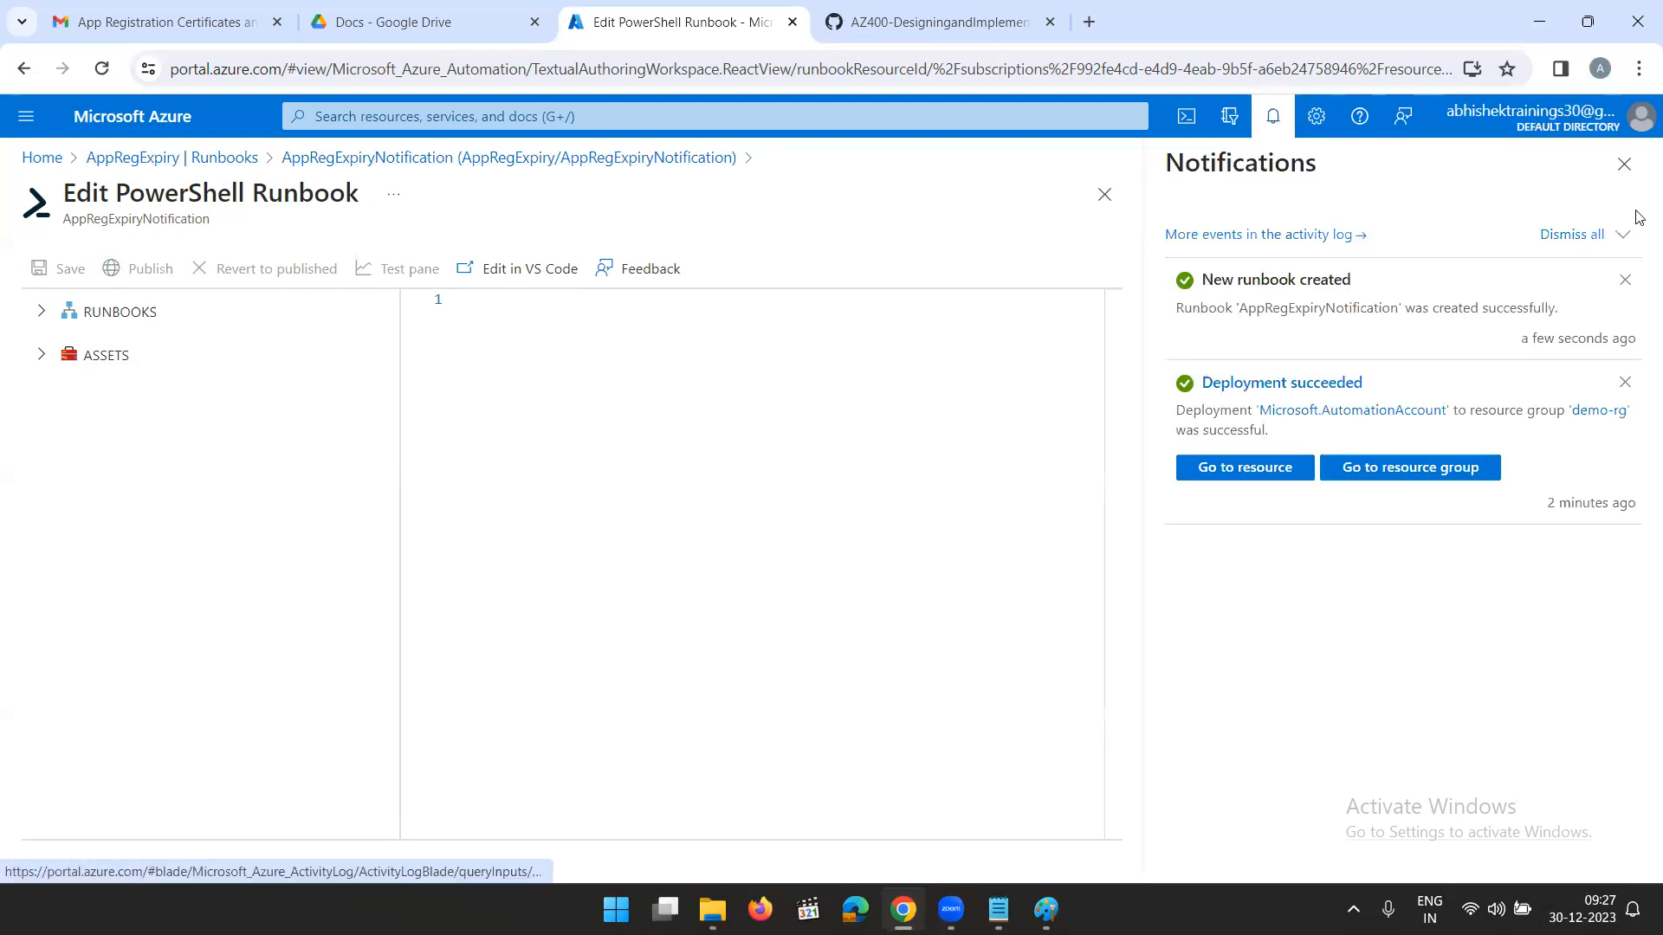
click(1624, 164)
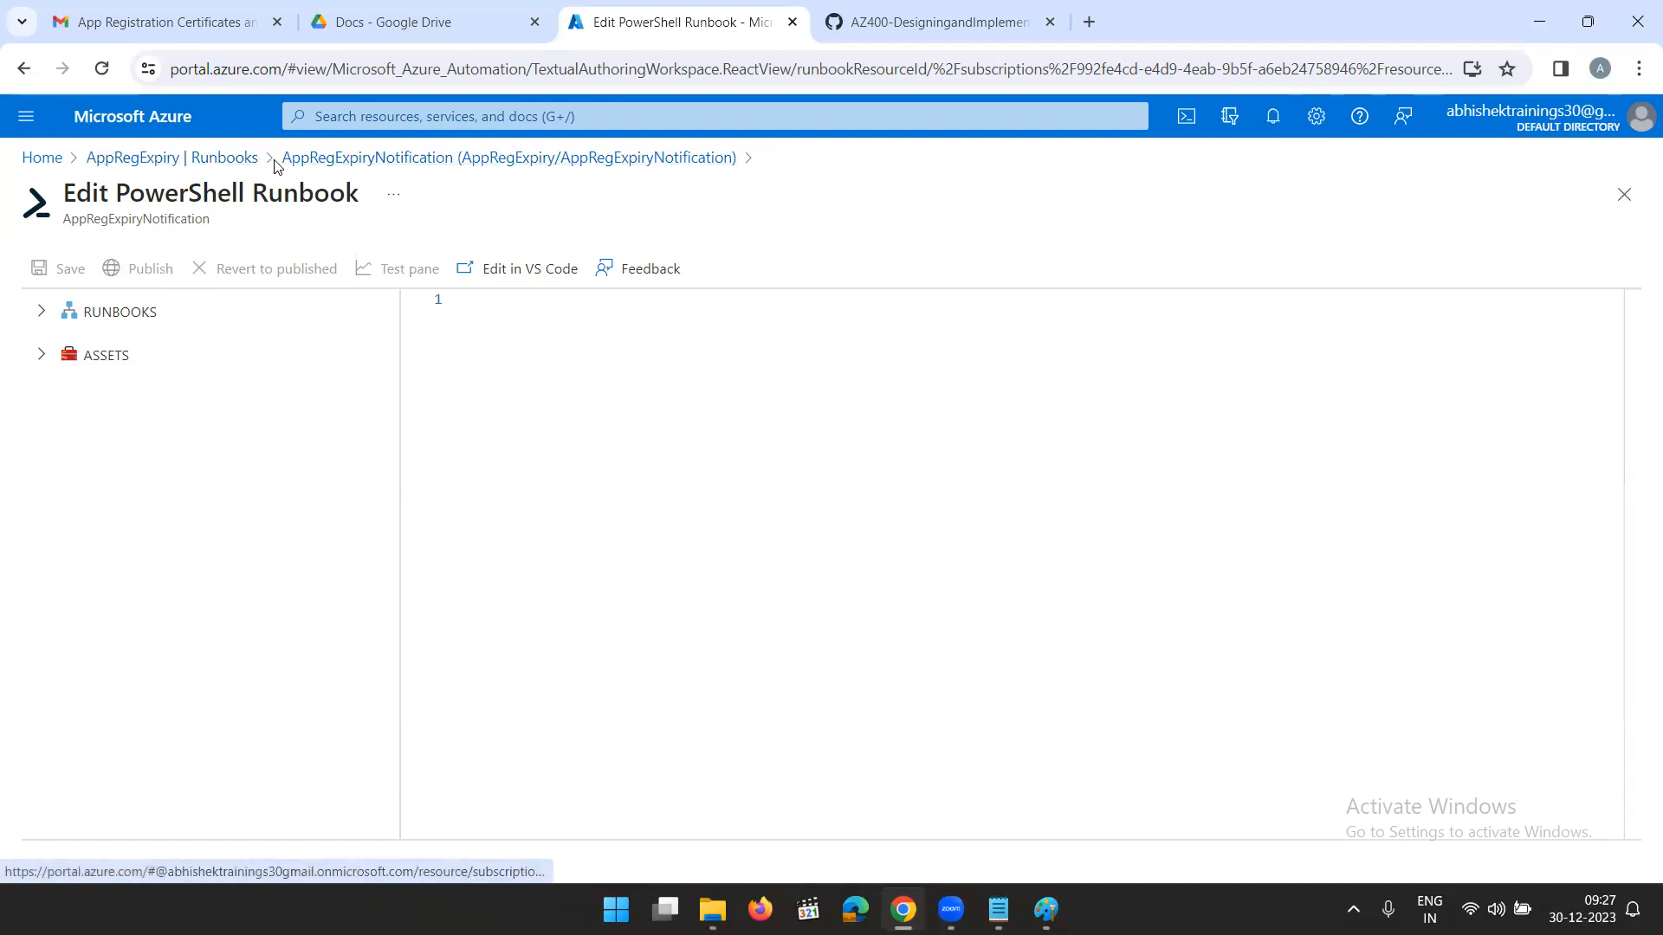
- Return to the AppRegExpiry runbooks and start another runbook named AppRegistrationSecretExpiry
click(227, 159)
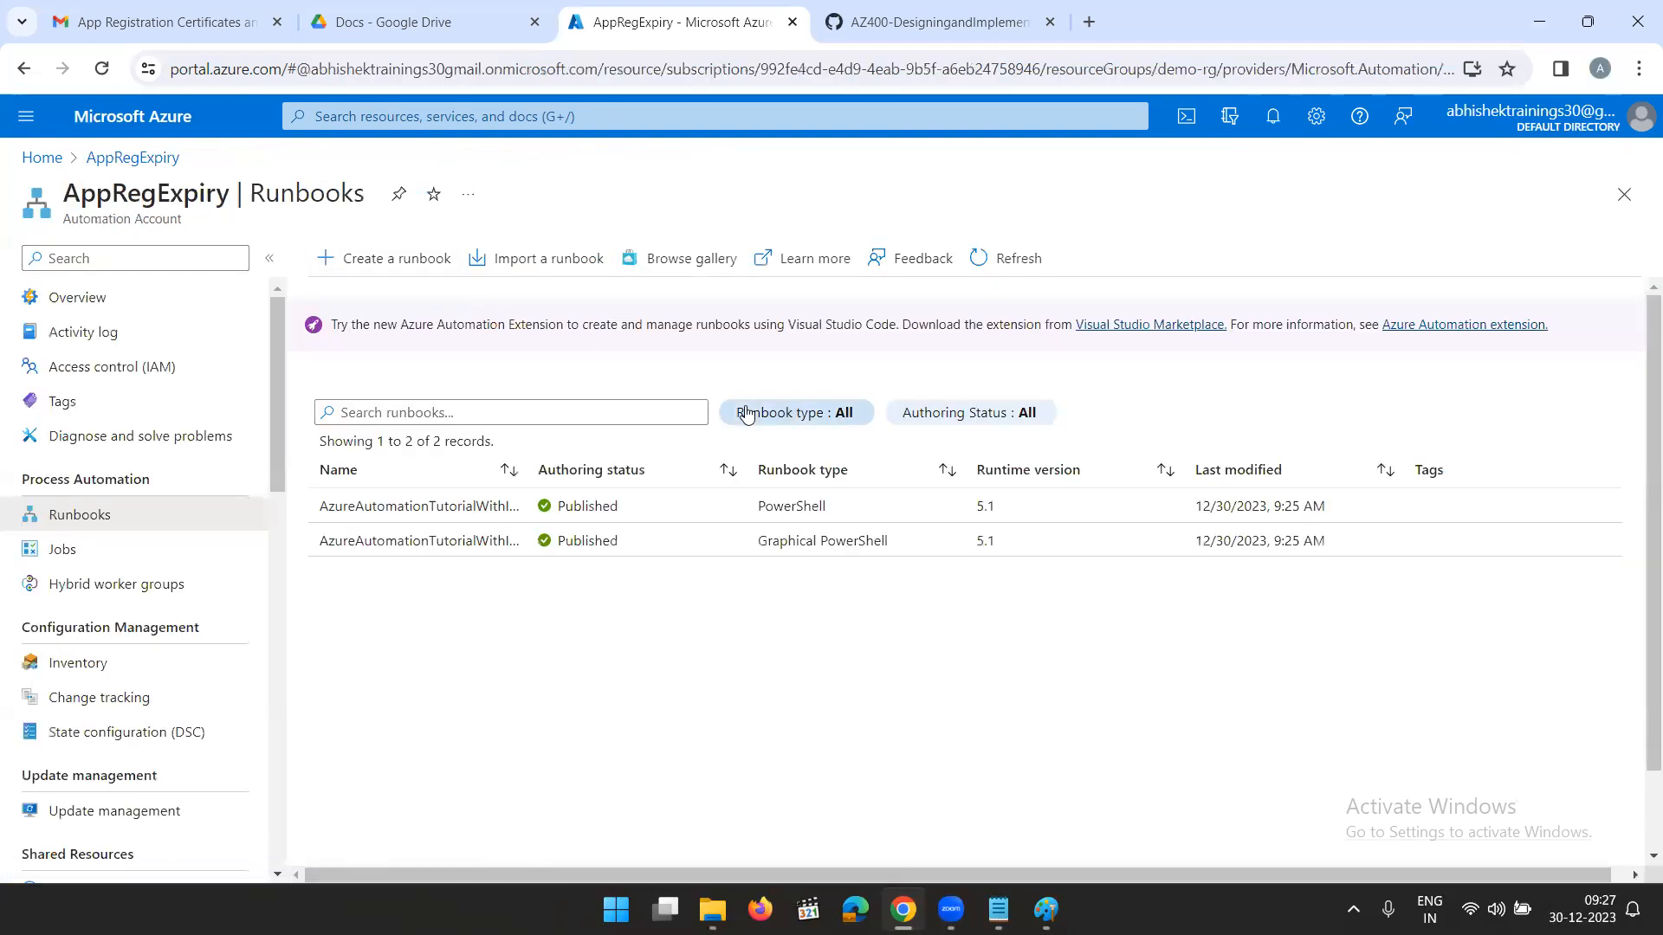
click(387, 258)
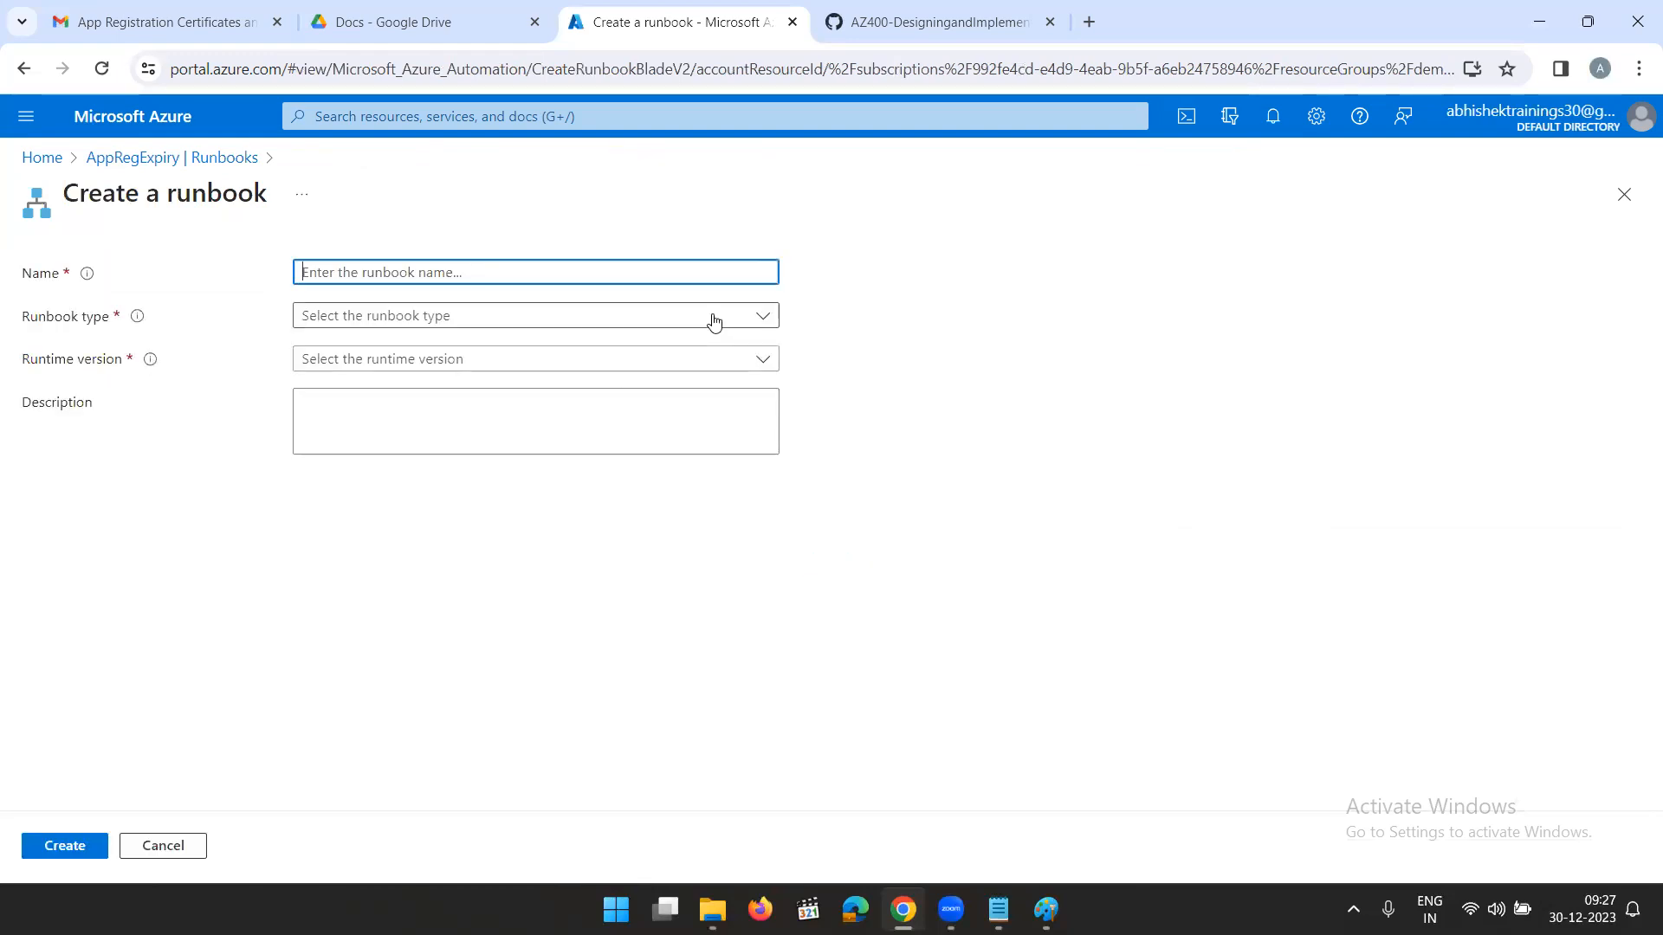
click(507, 275)
text(A)
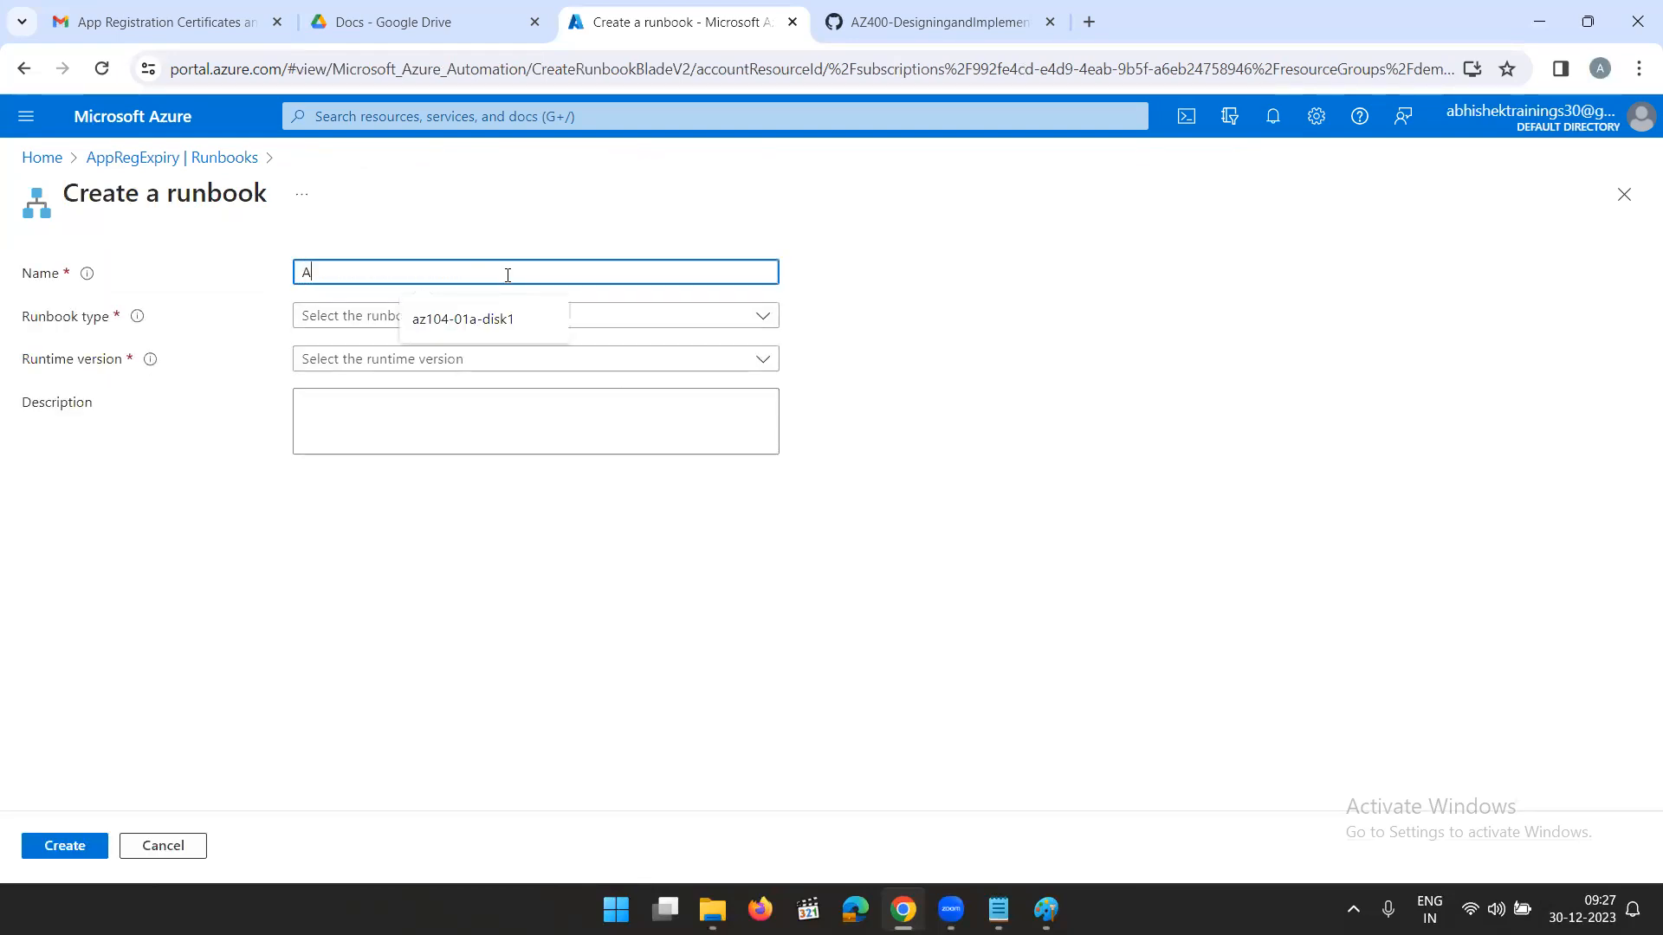
text(ppRegistray)
key(BackSpace)
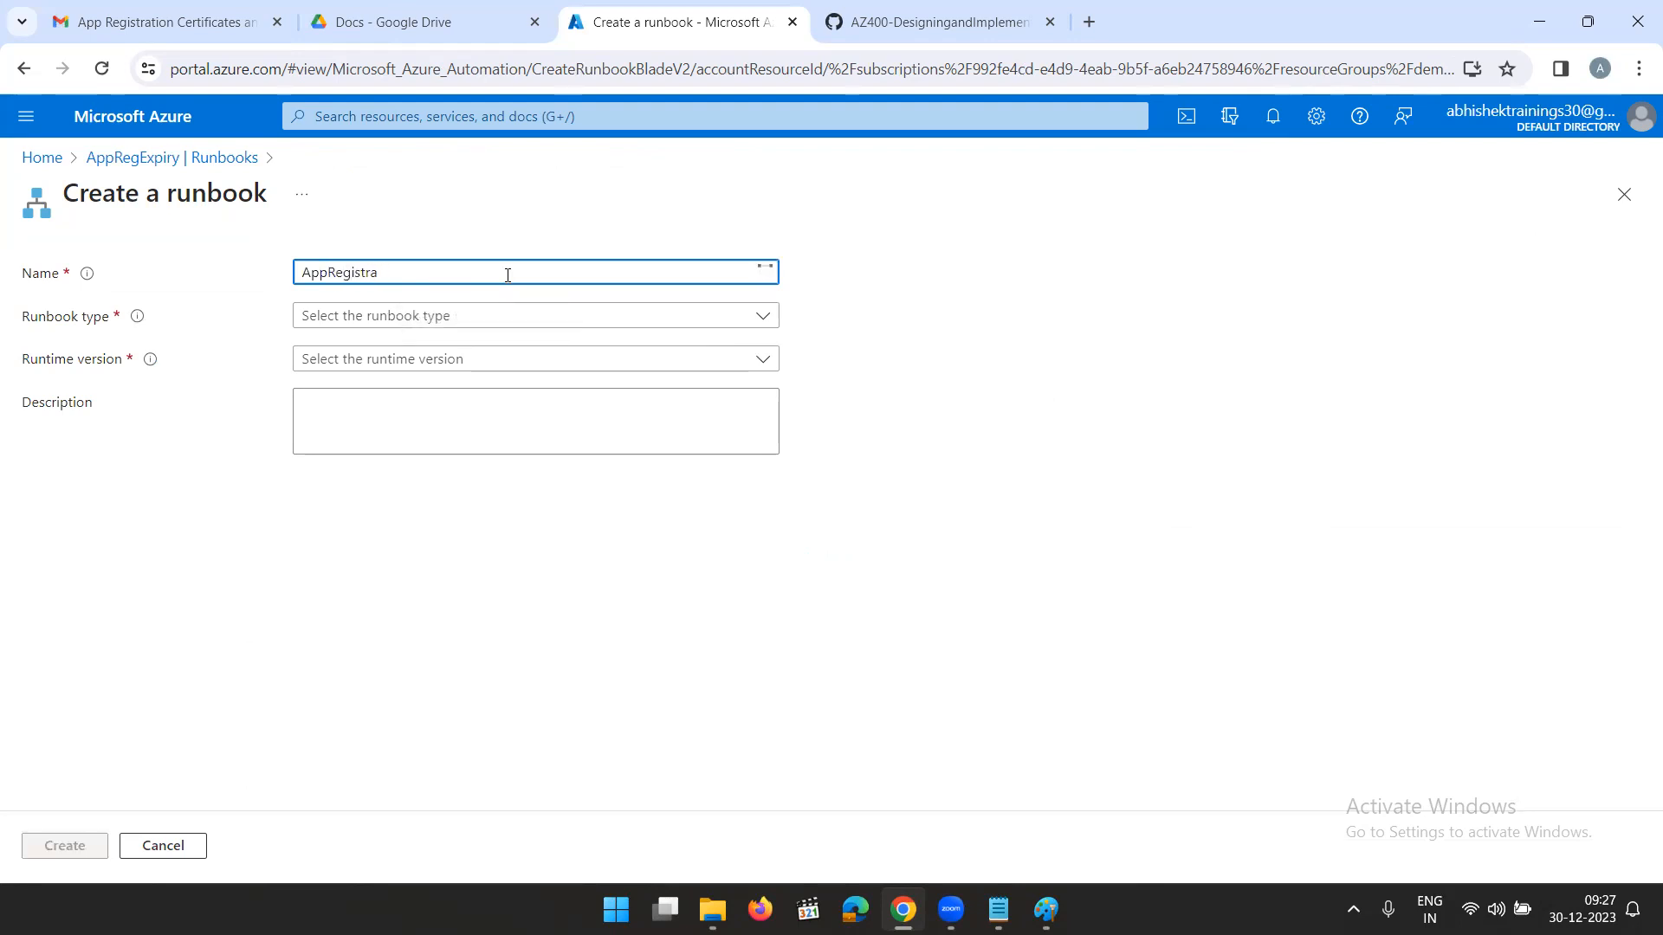
text(tion)
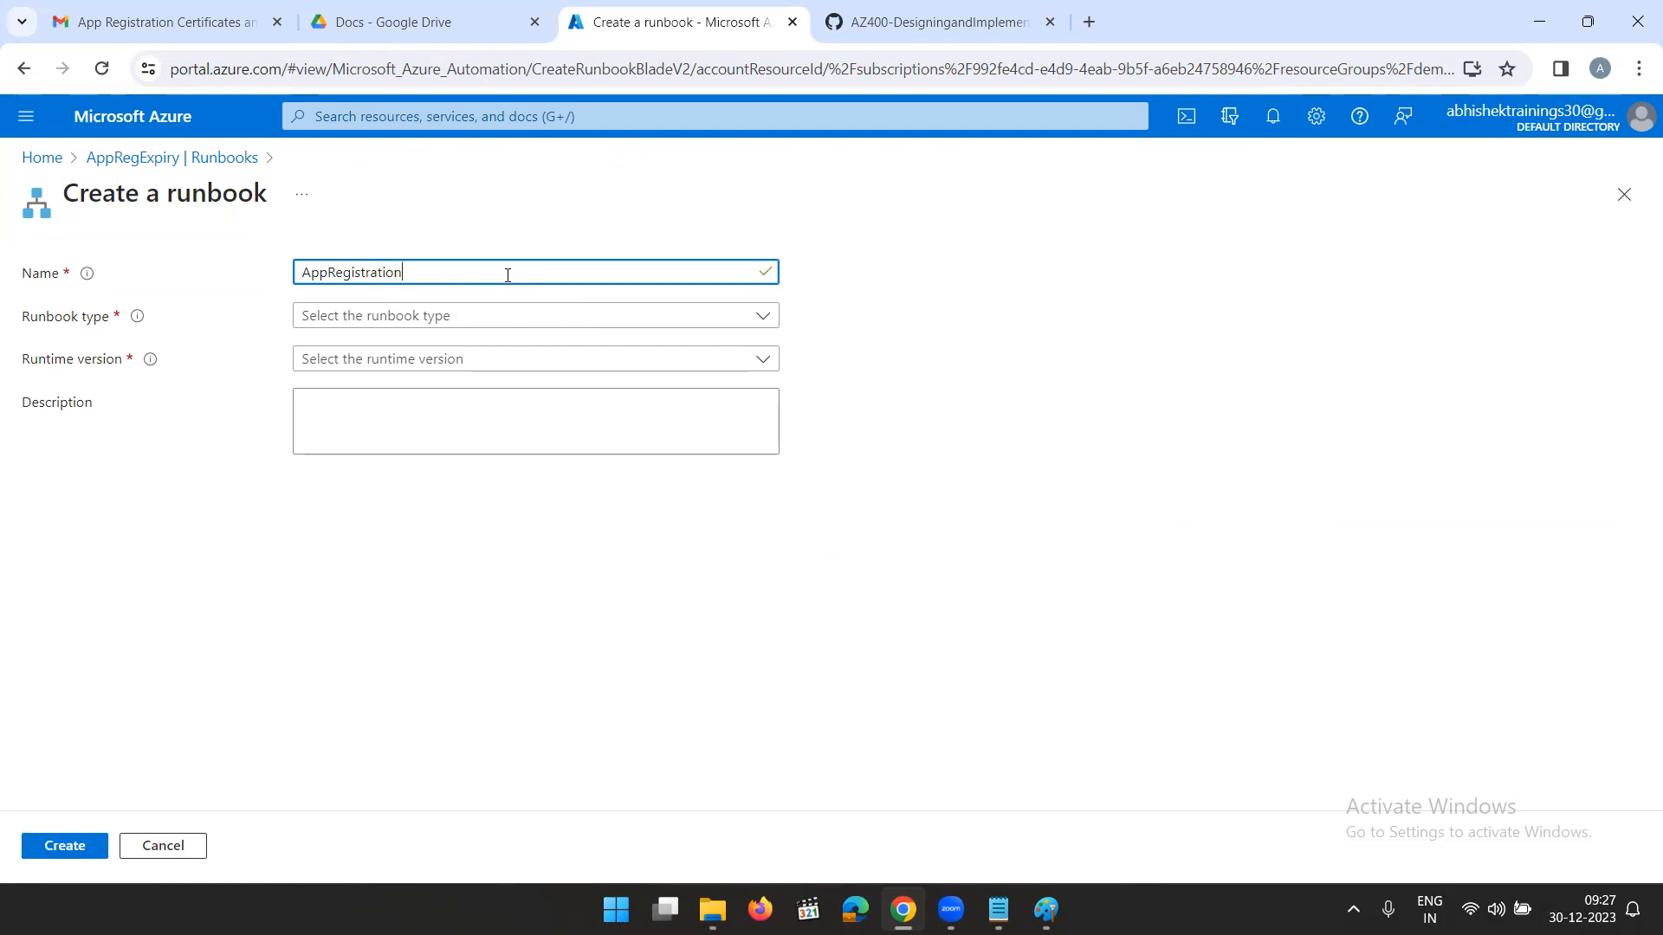
text(SecretExpiry)
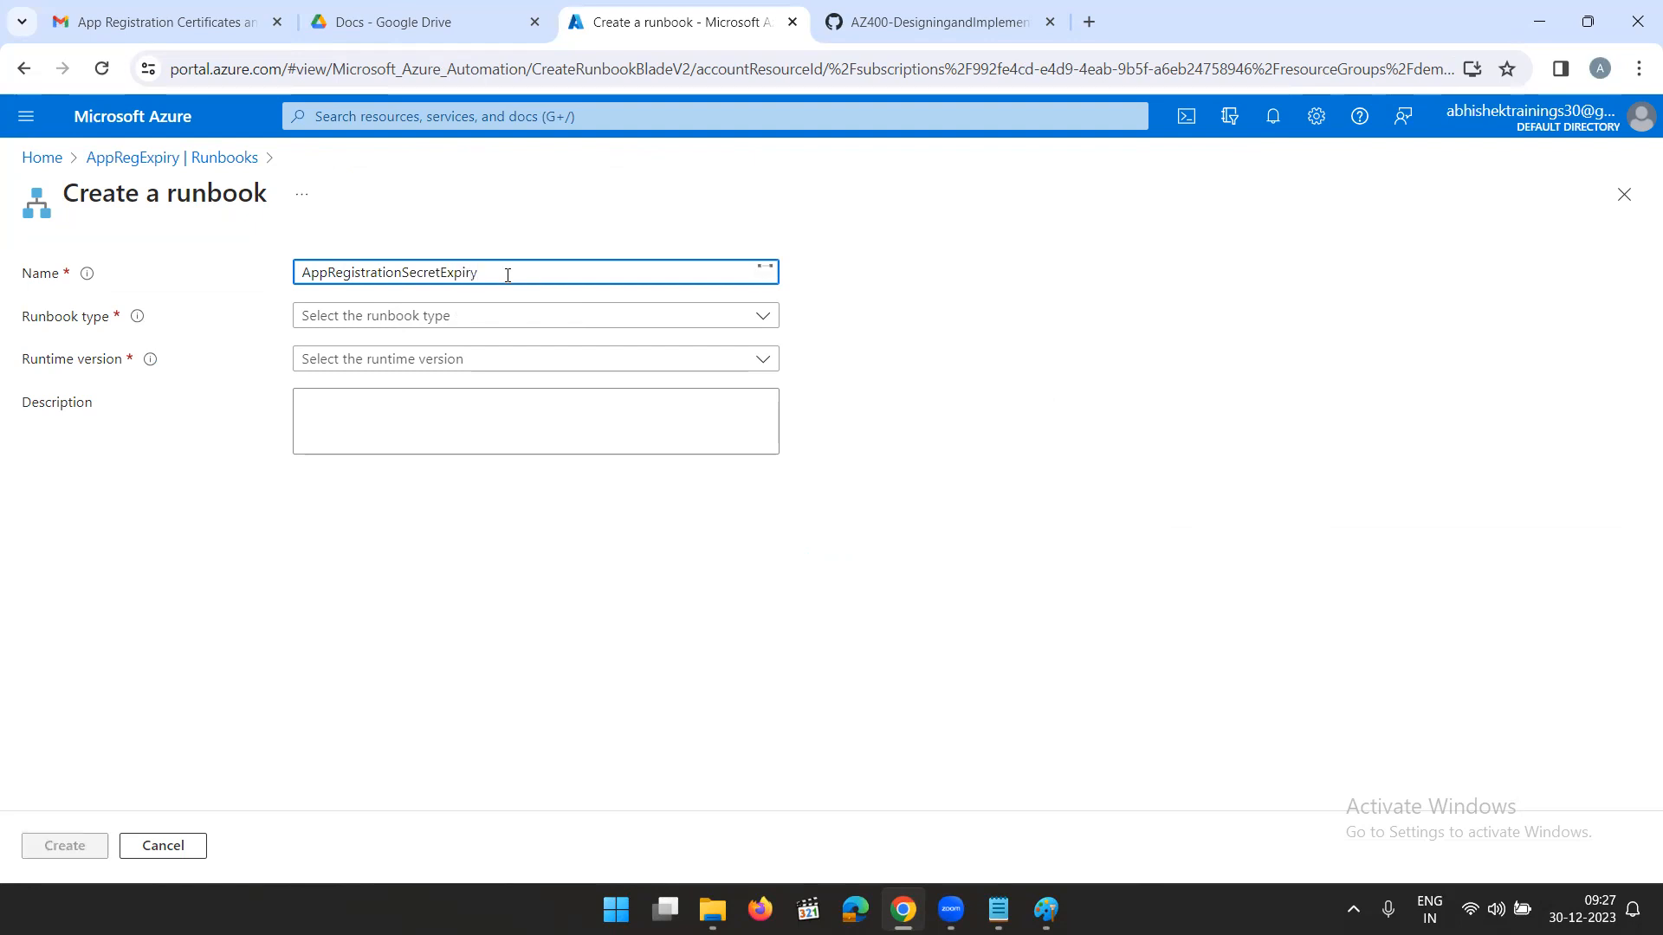
- Create the runbook with type PowerShell and runtime version 7.2, and place the cursor in its empty script
click(435, 320)
click(434, 355)
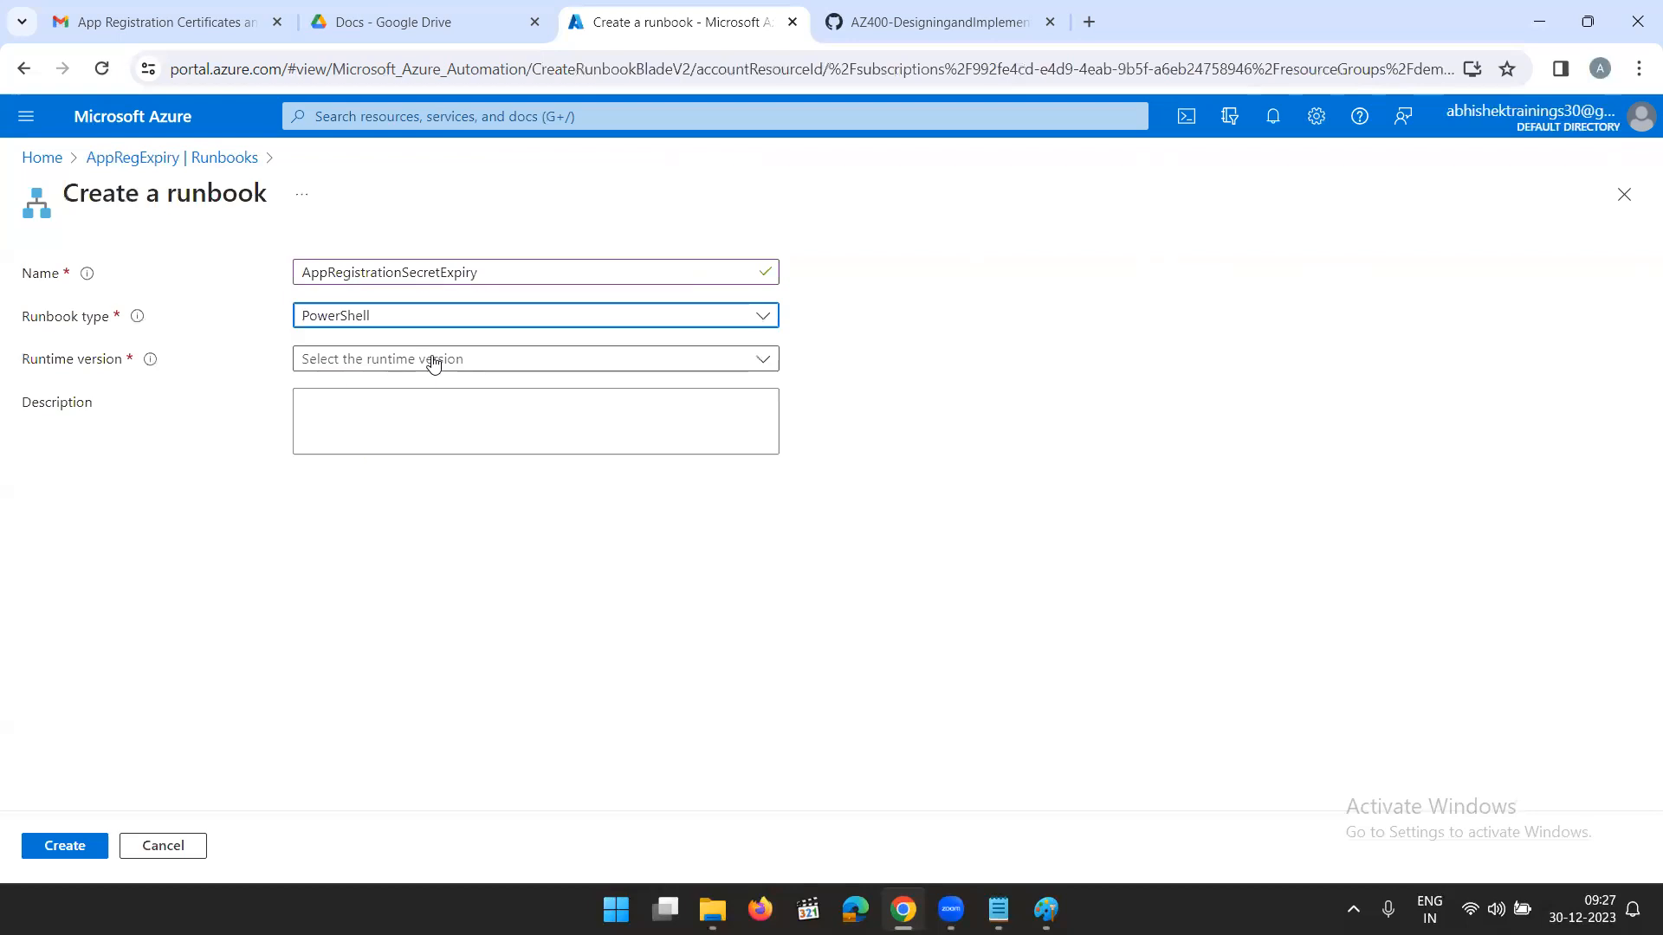
click(456, 368)
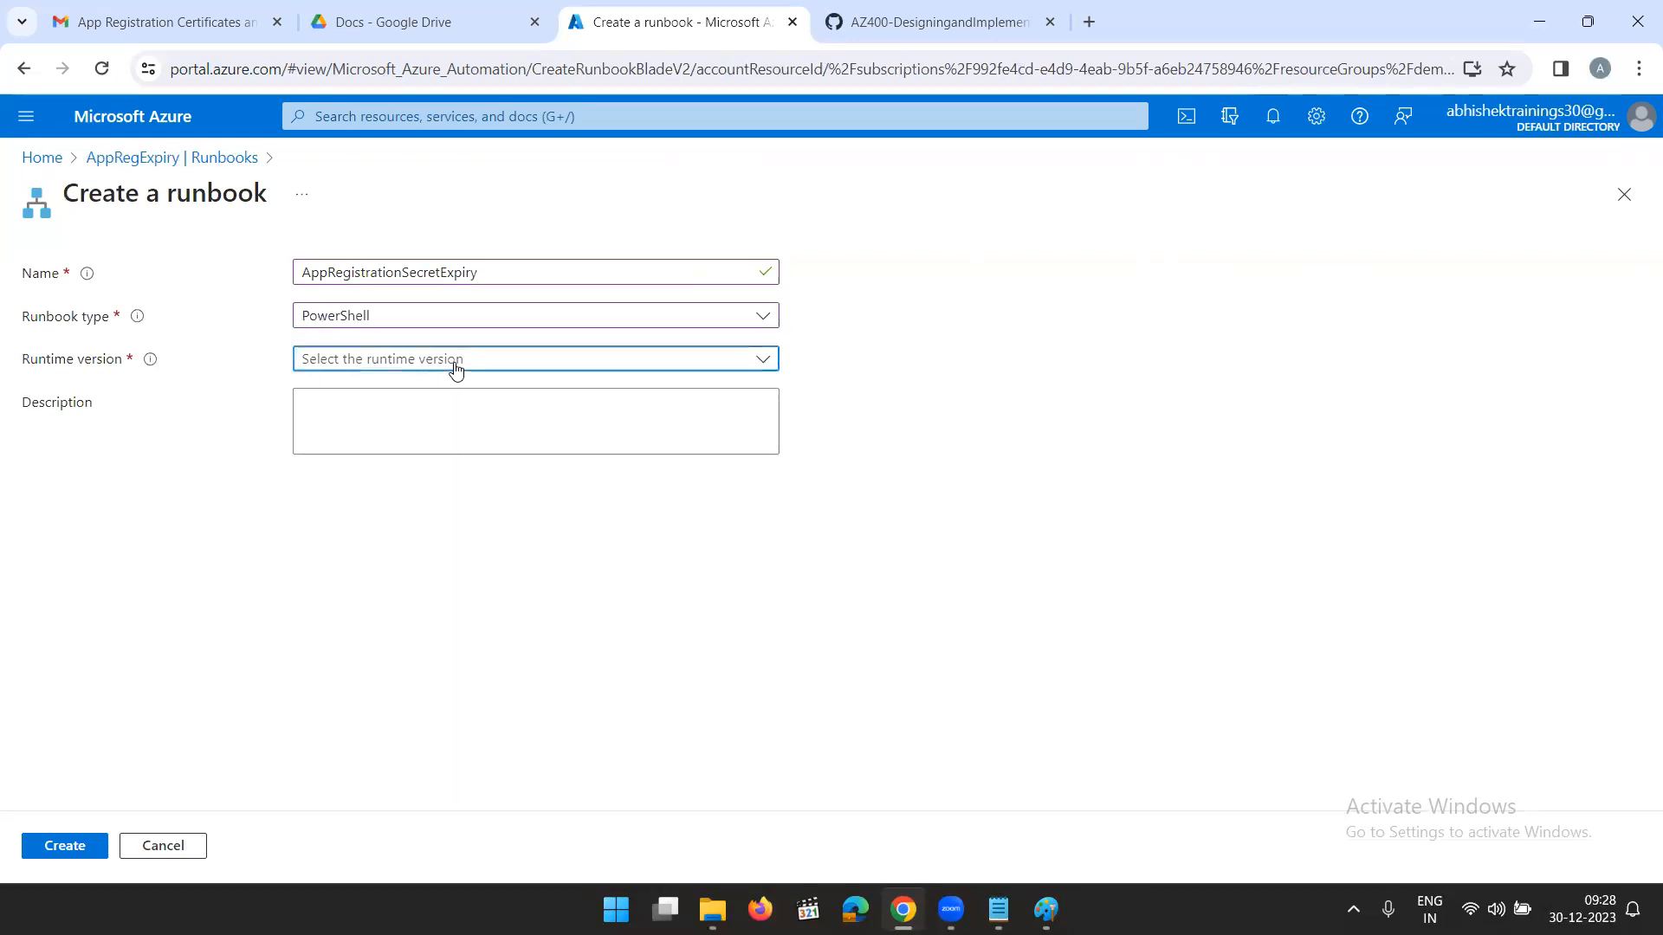
click(450, 389)
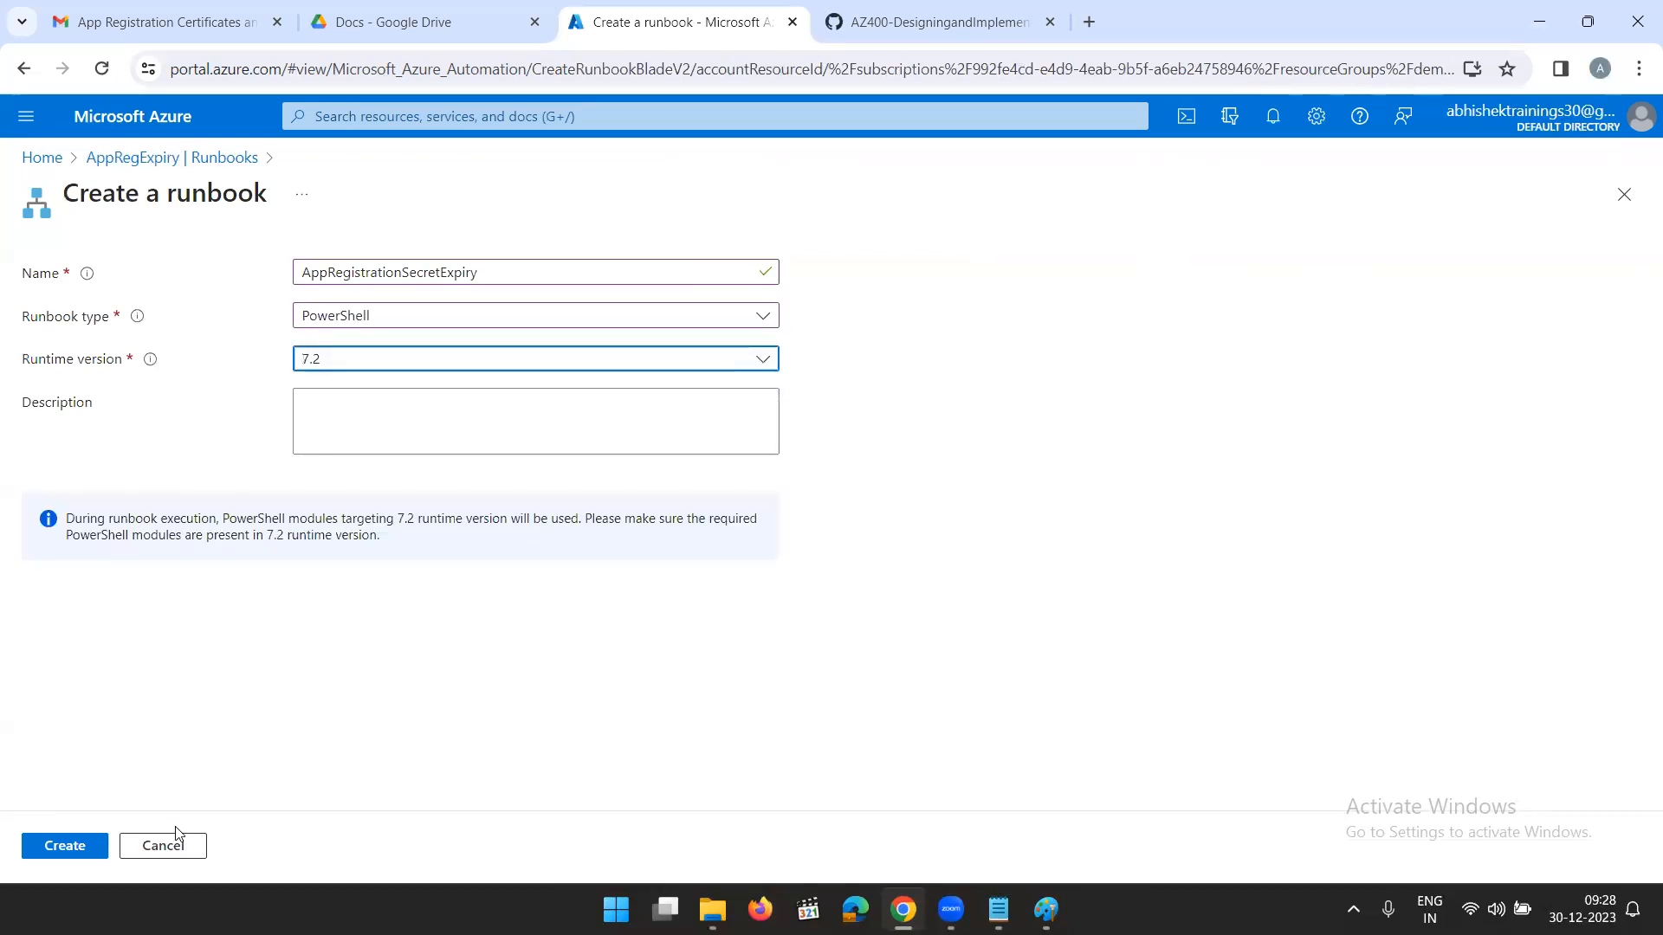
click(76, 848)
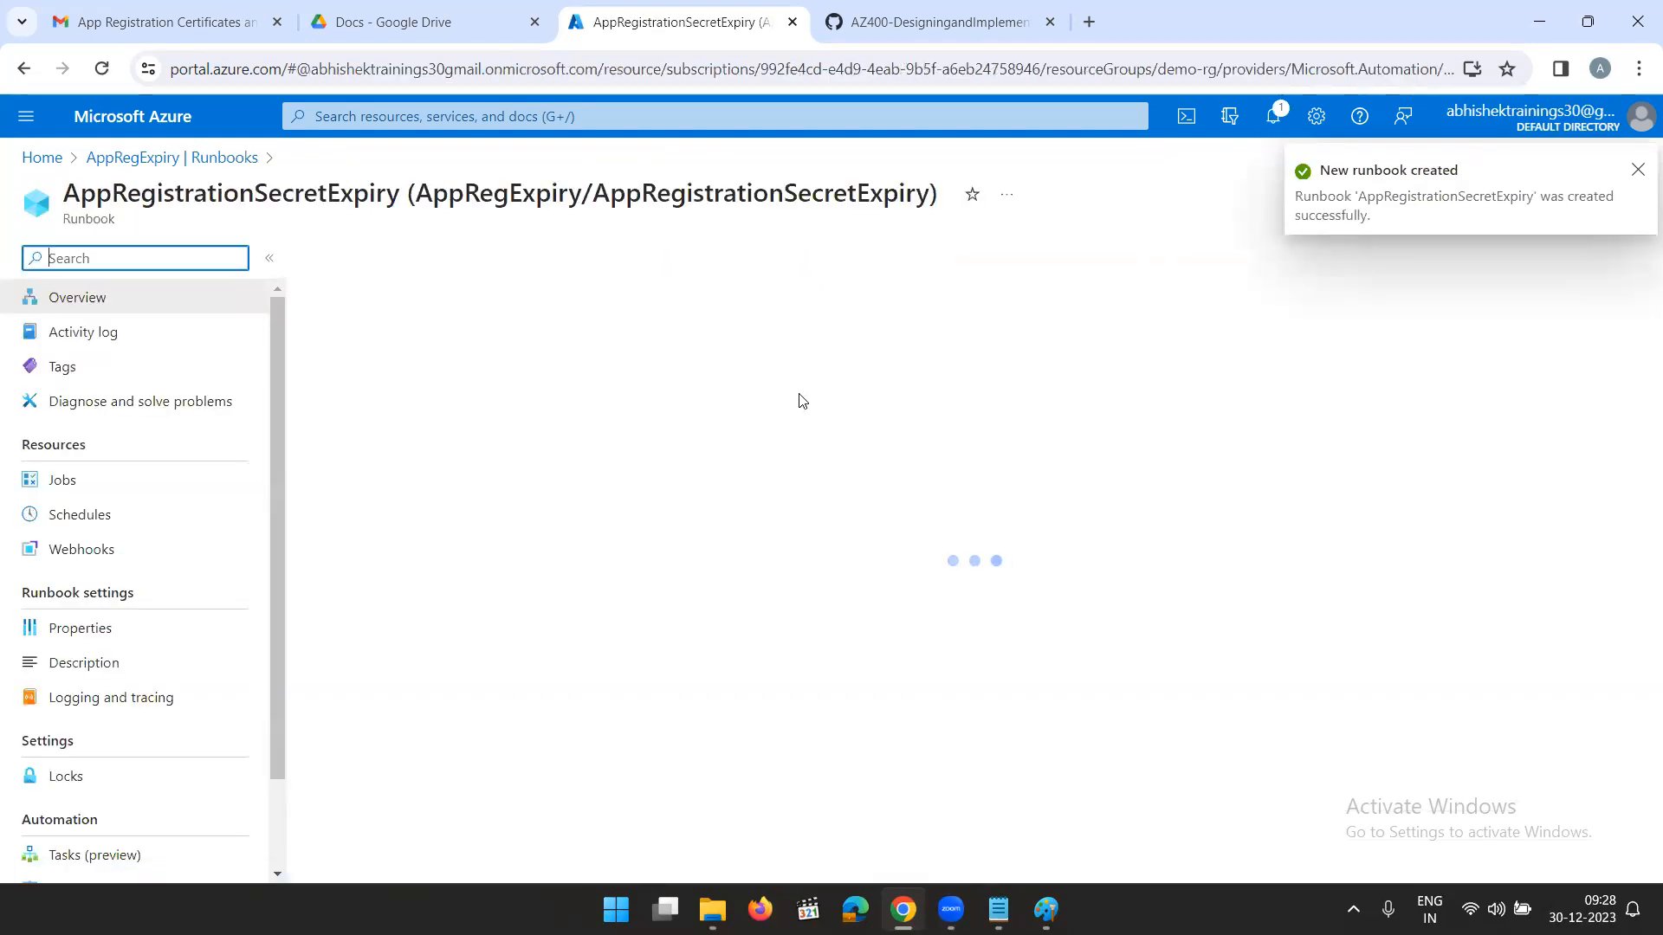
click(513, 301)
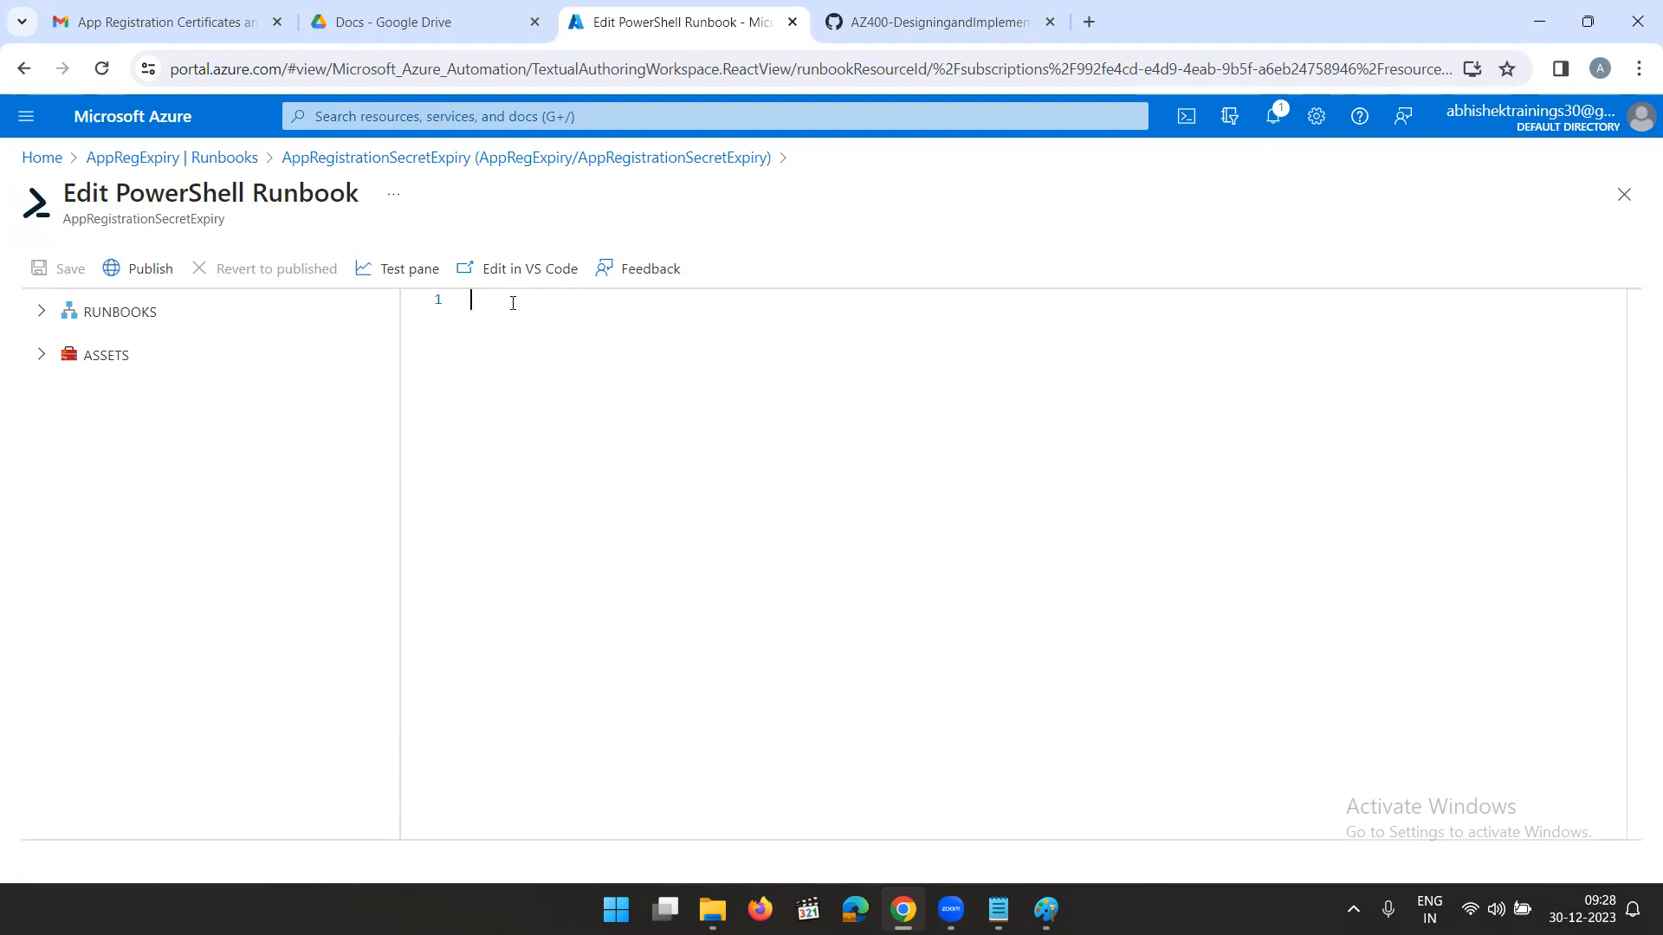
- Write the comment "#Powershell Script for App Registration Certificate and Secret Details" on line 1 of the runbook script
text(#)
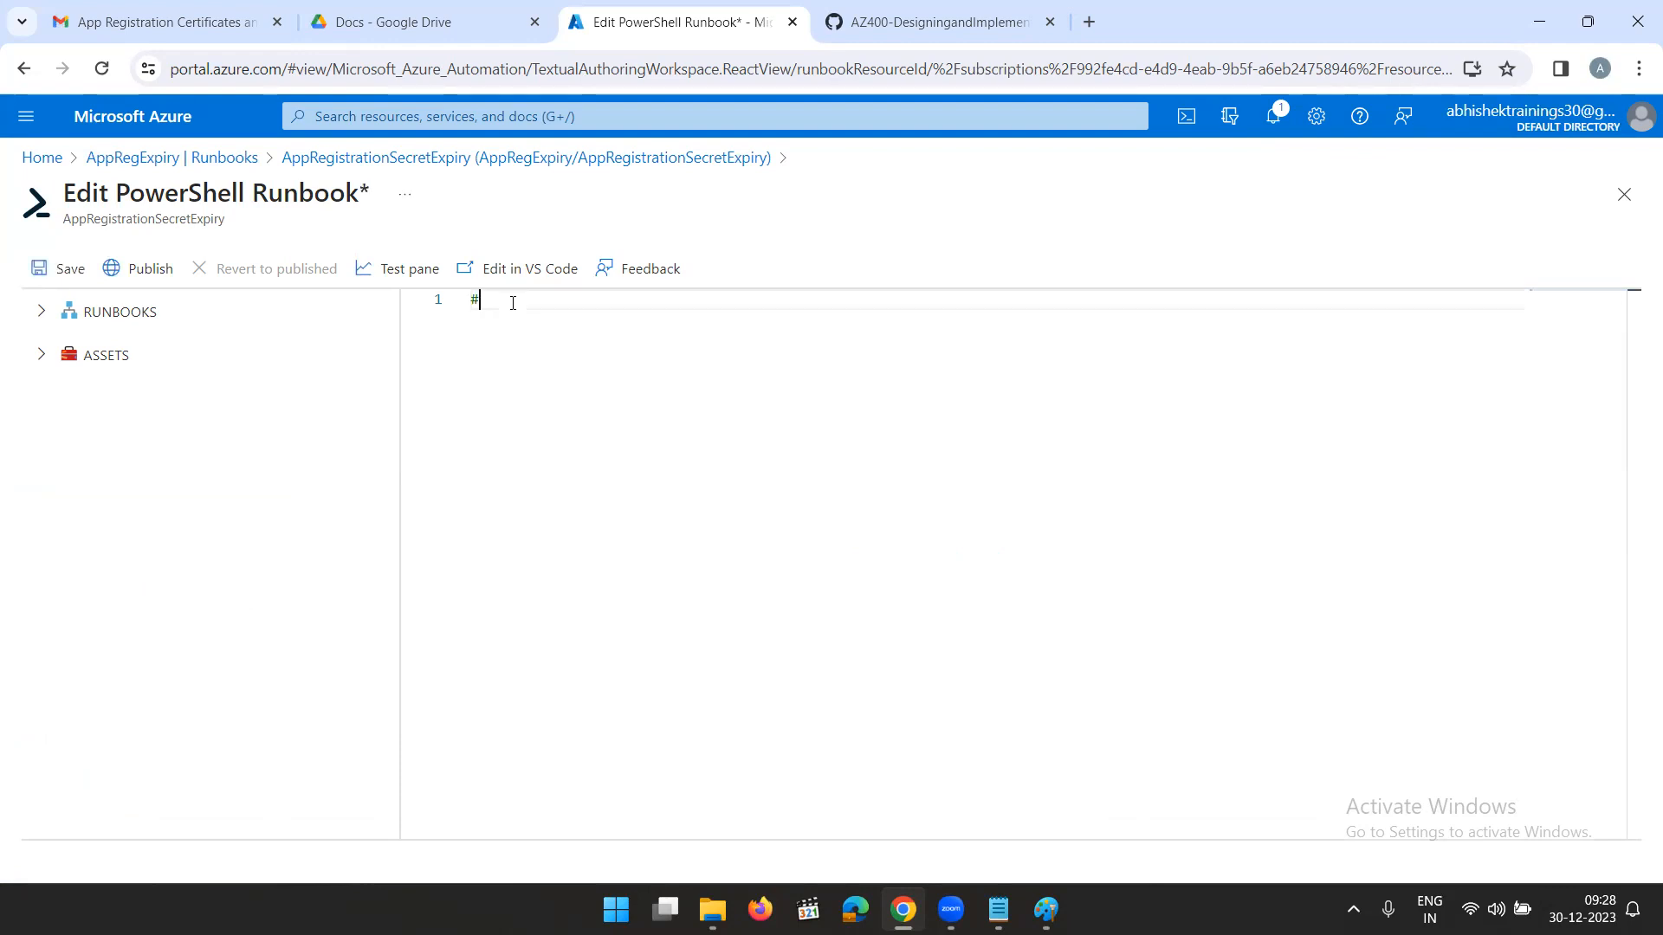
text(Powershell Script for App)
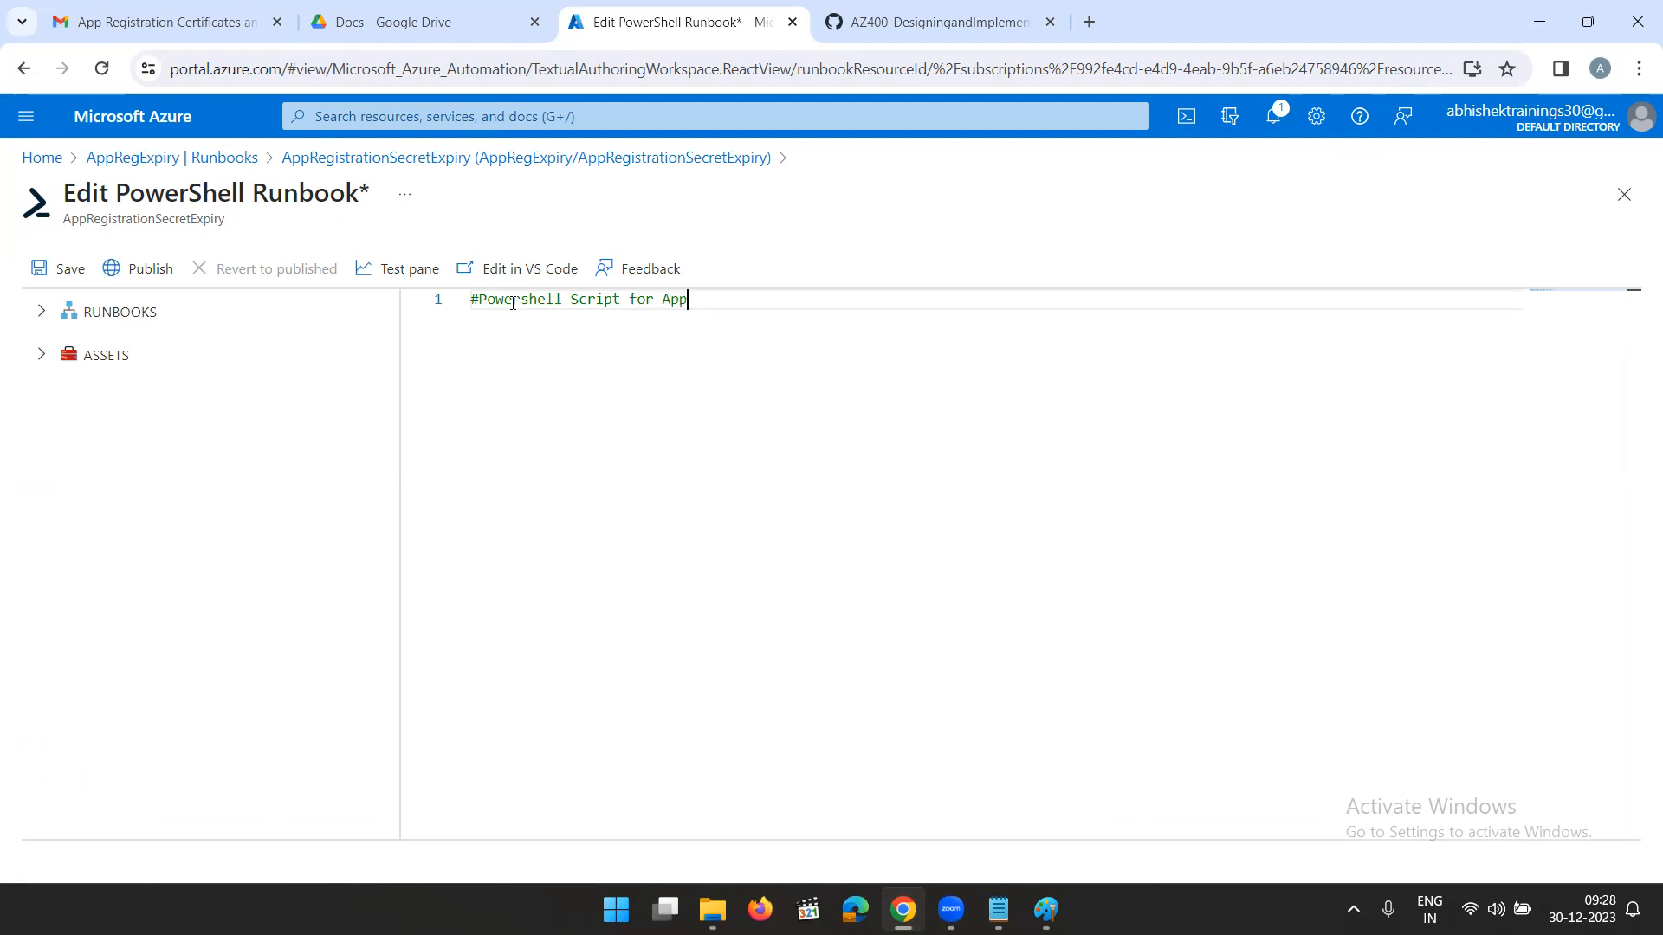
text( Registration Certi)
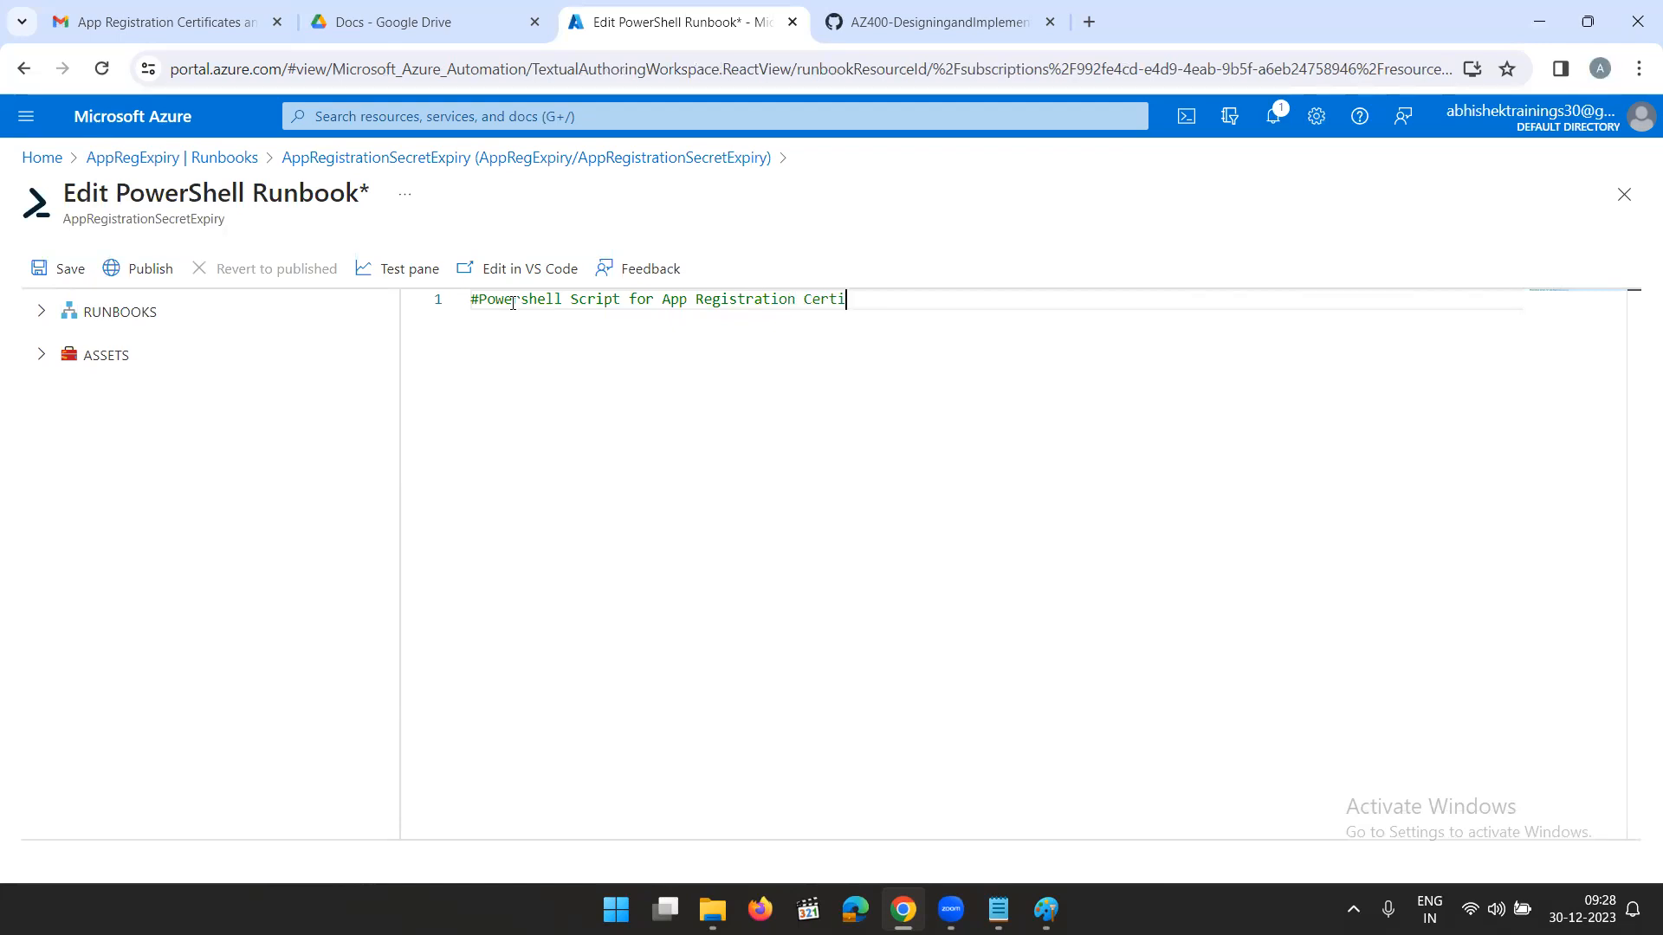
text(ficate and Secret Details)
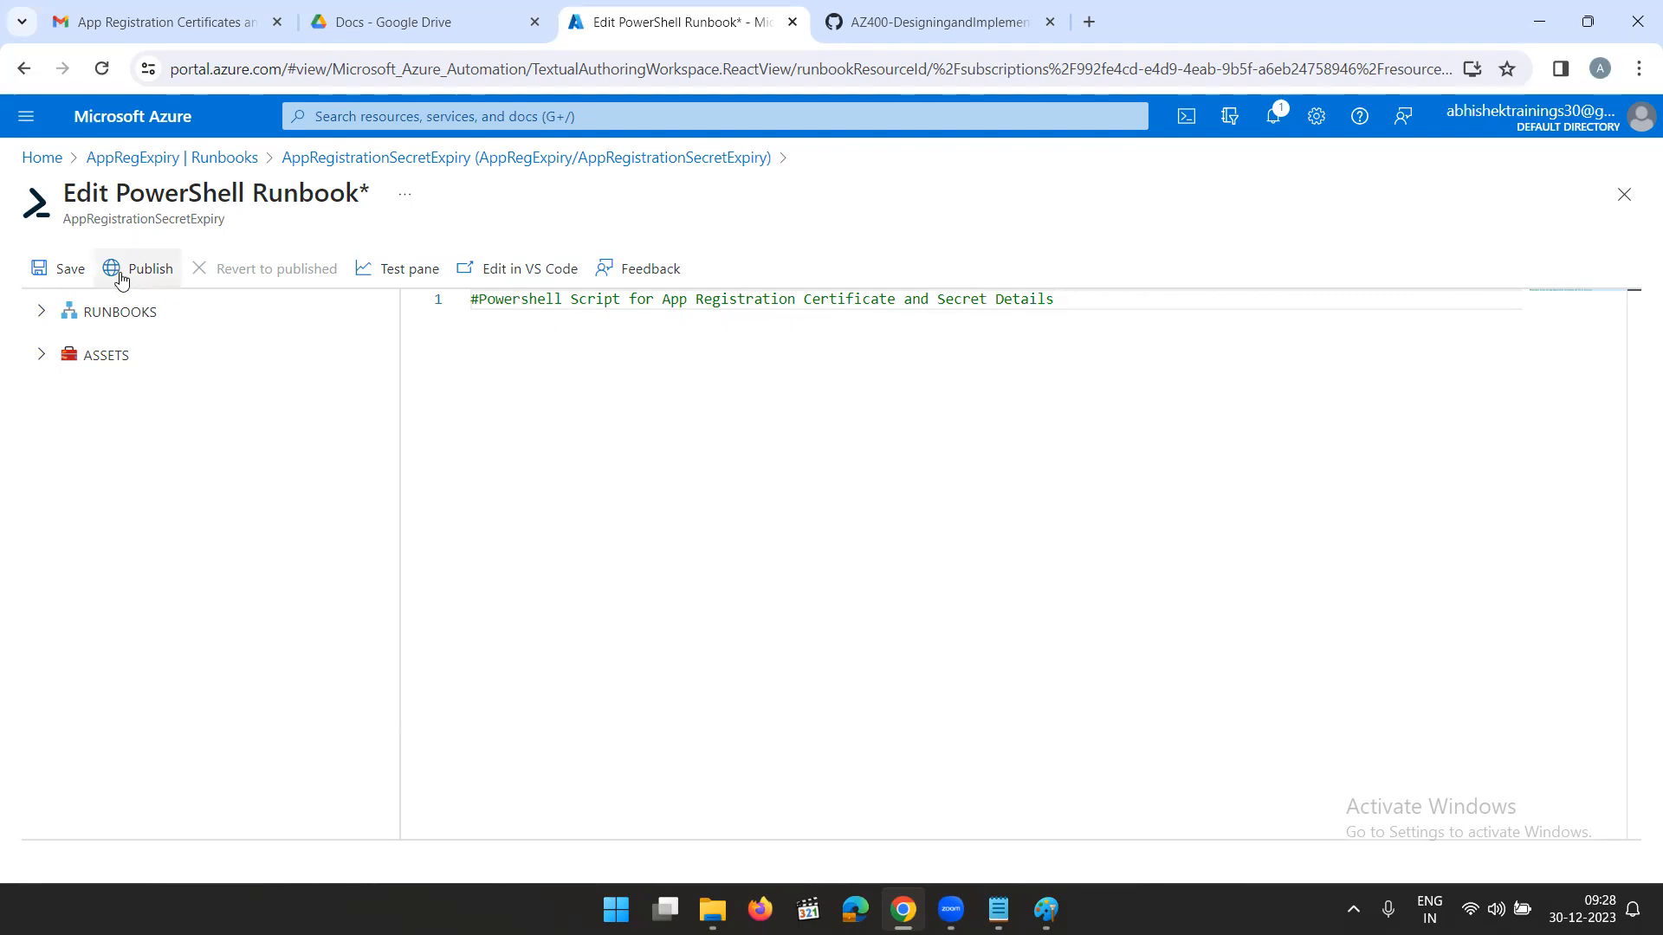
- Save the AppRegistrationSecretExpiry runbook and publish it, confirming that the published version is overridden
click(66, 274)
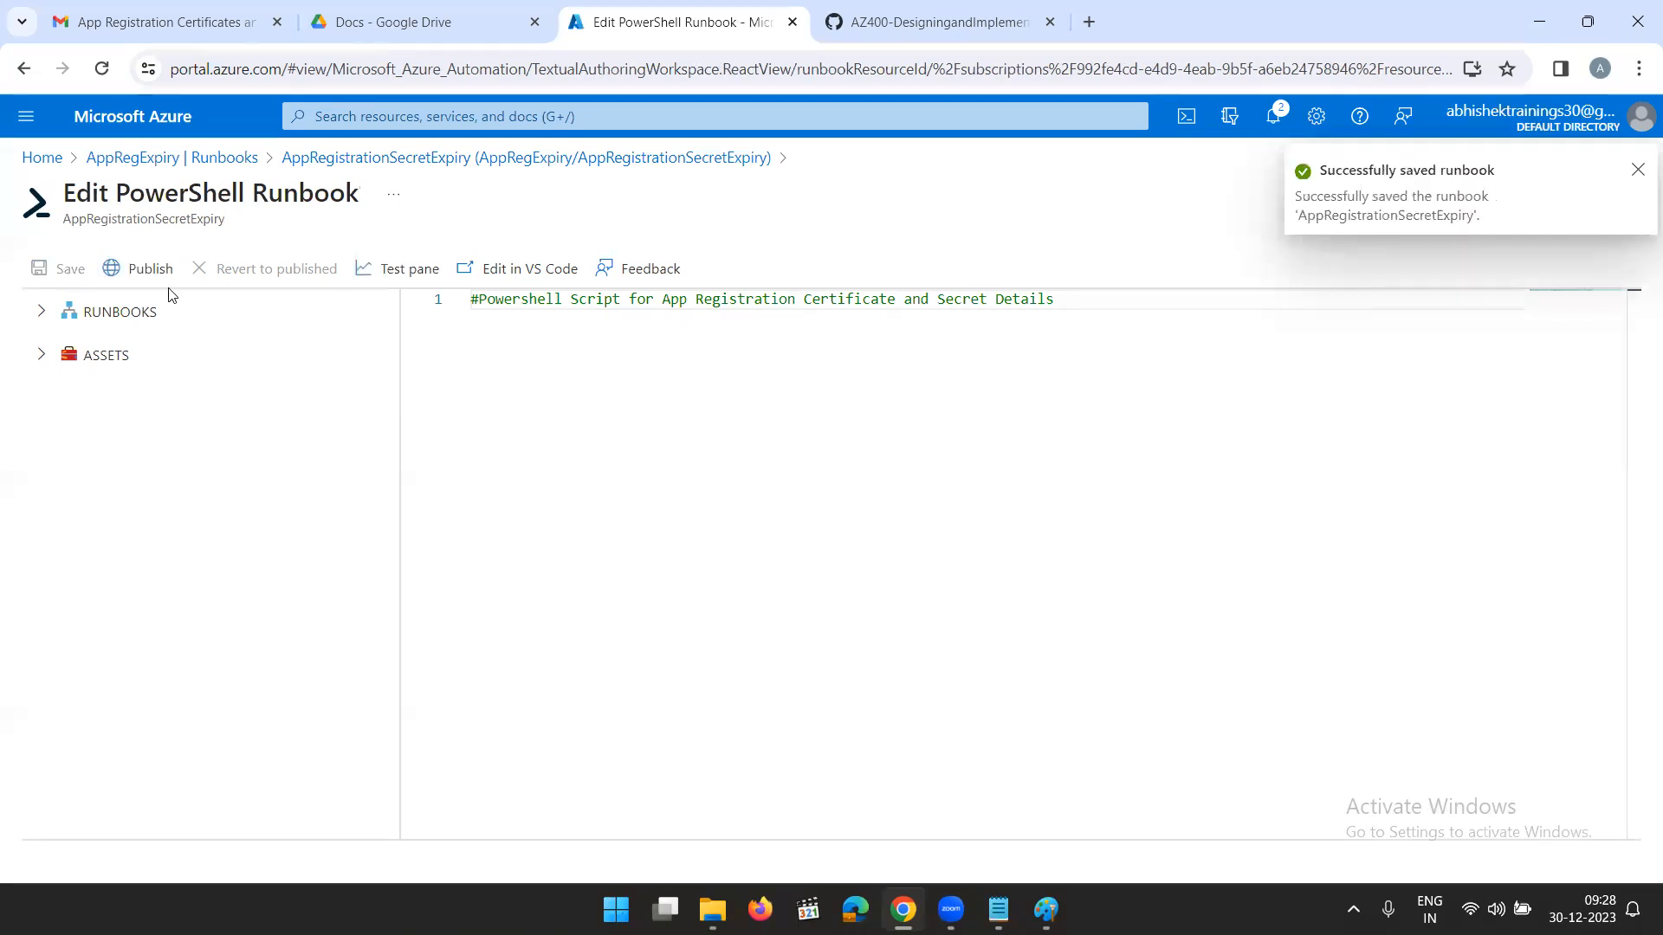
click(152, 277)
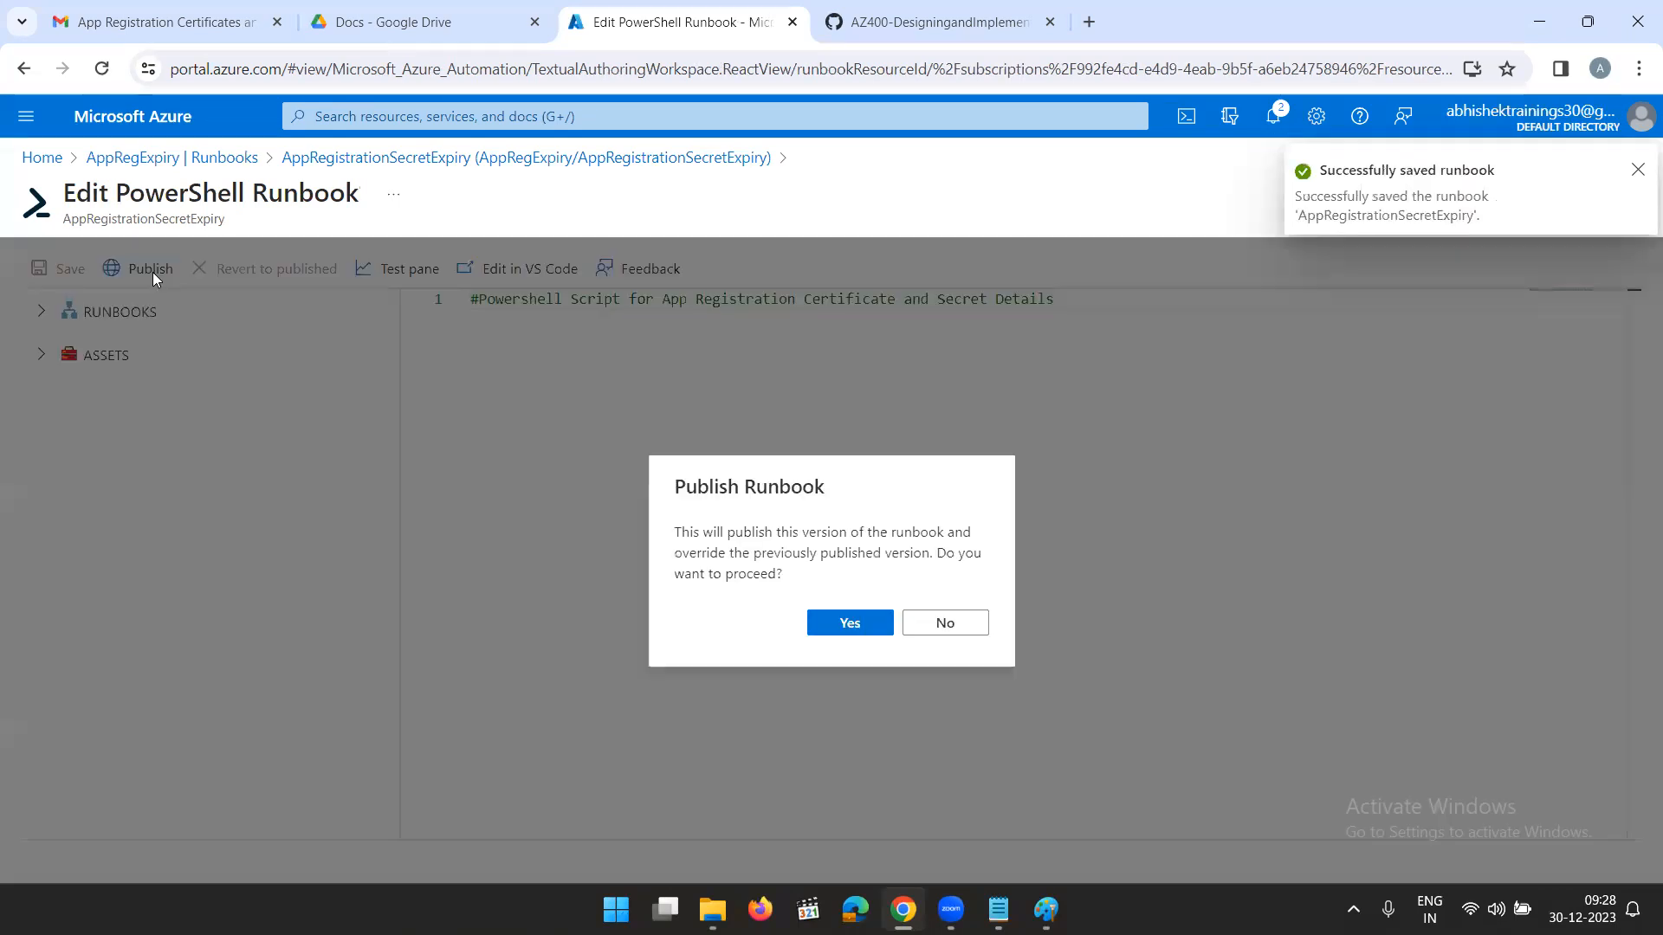
click(870, 623)
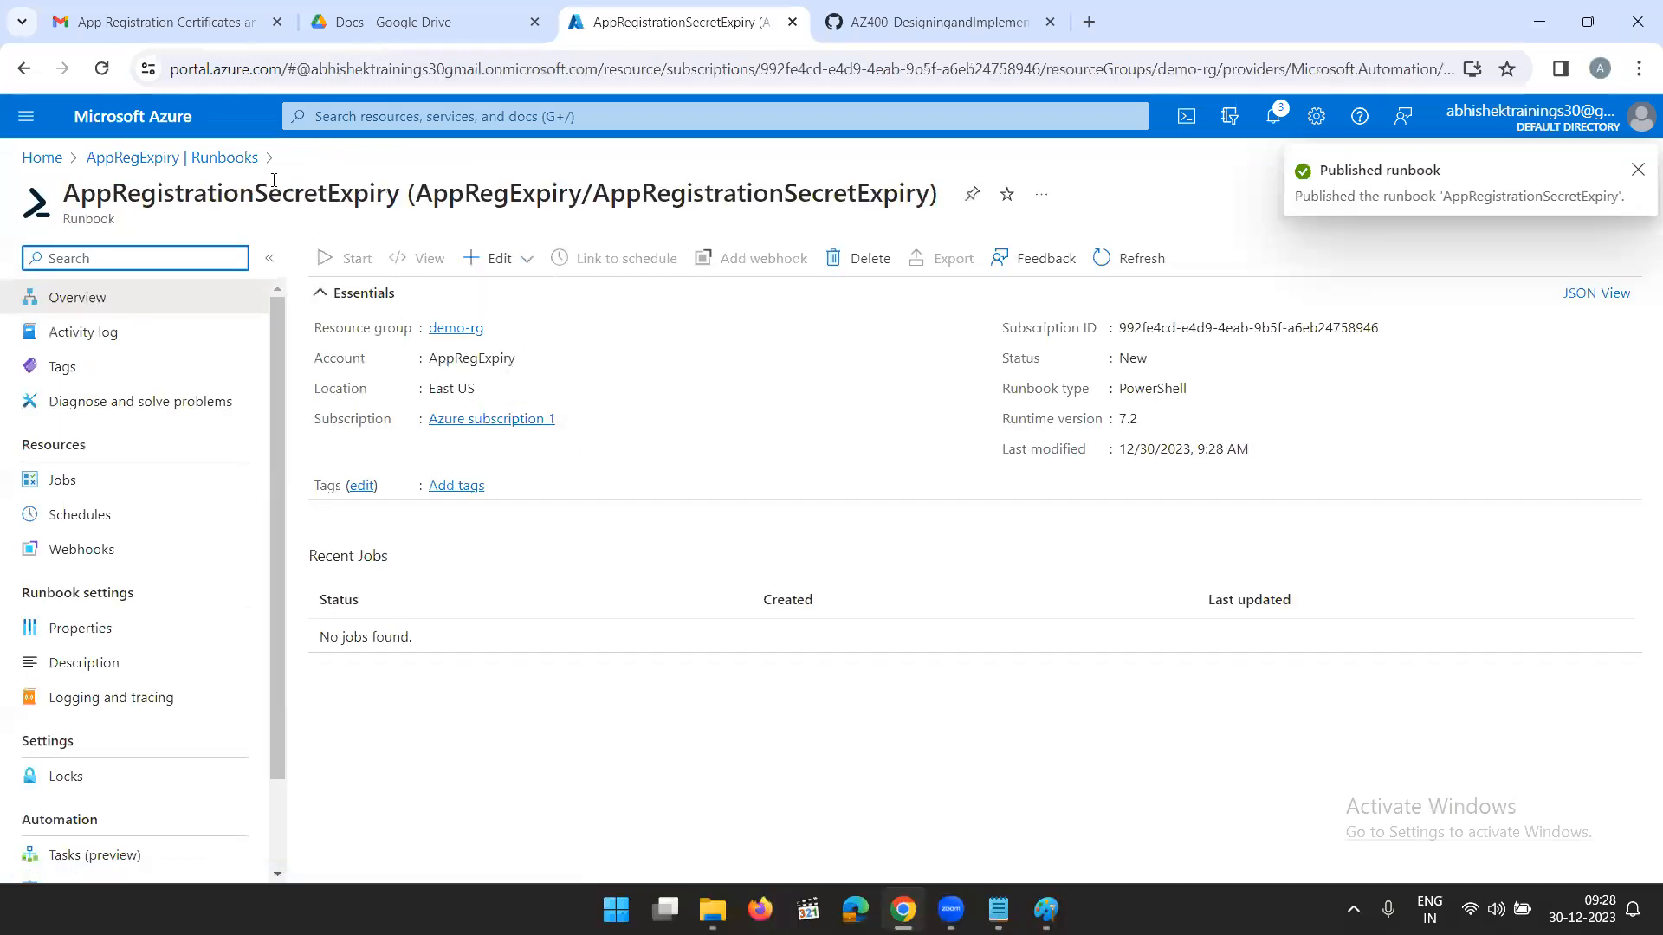
- Return to the AppRegExpiry runbooks, reload the list and delete the unpublished AppRegExpiryNotification runbook
click(207, 158)
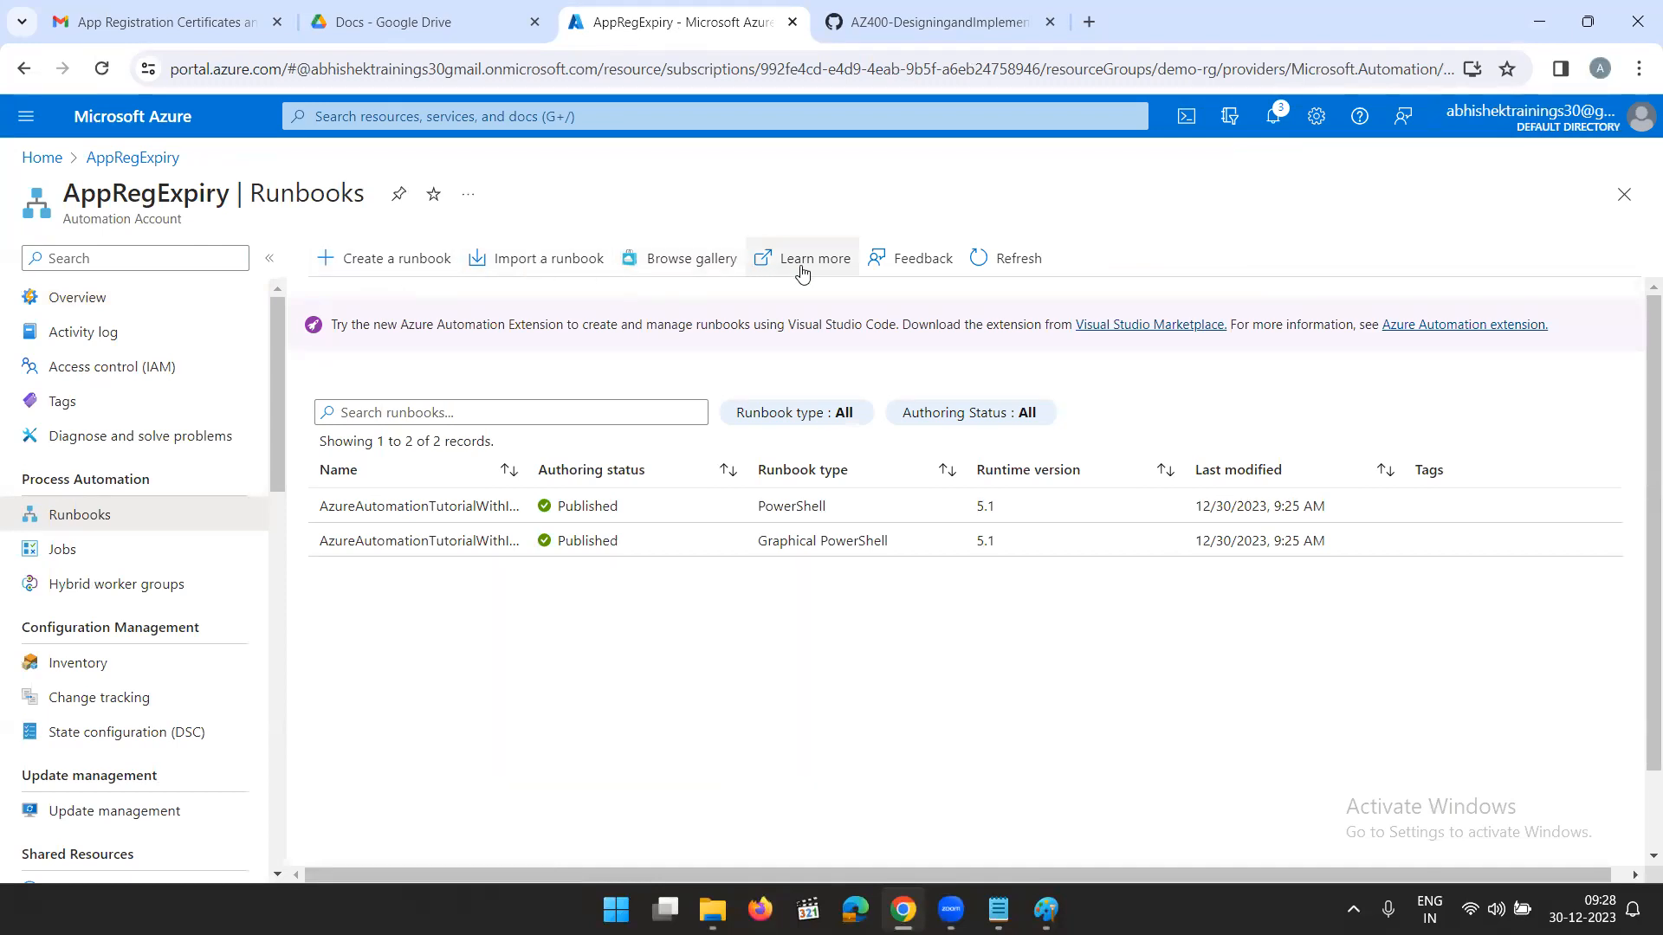
click(1012, 269)
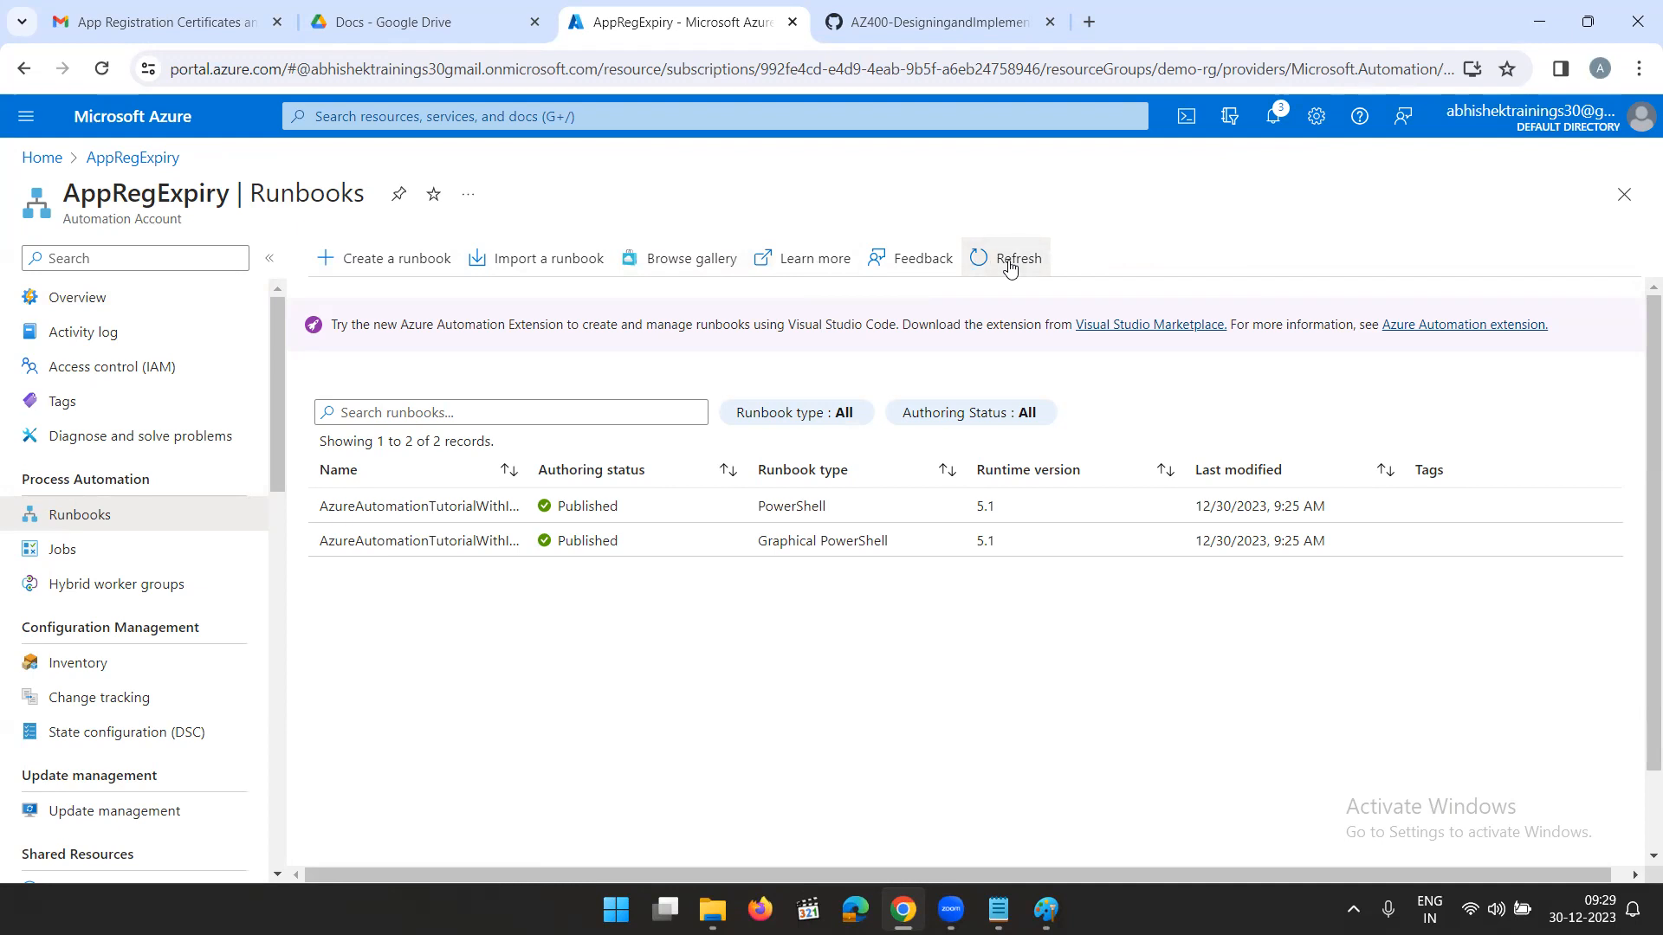
click(80, 554)
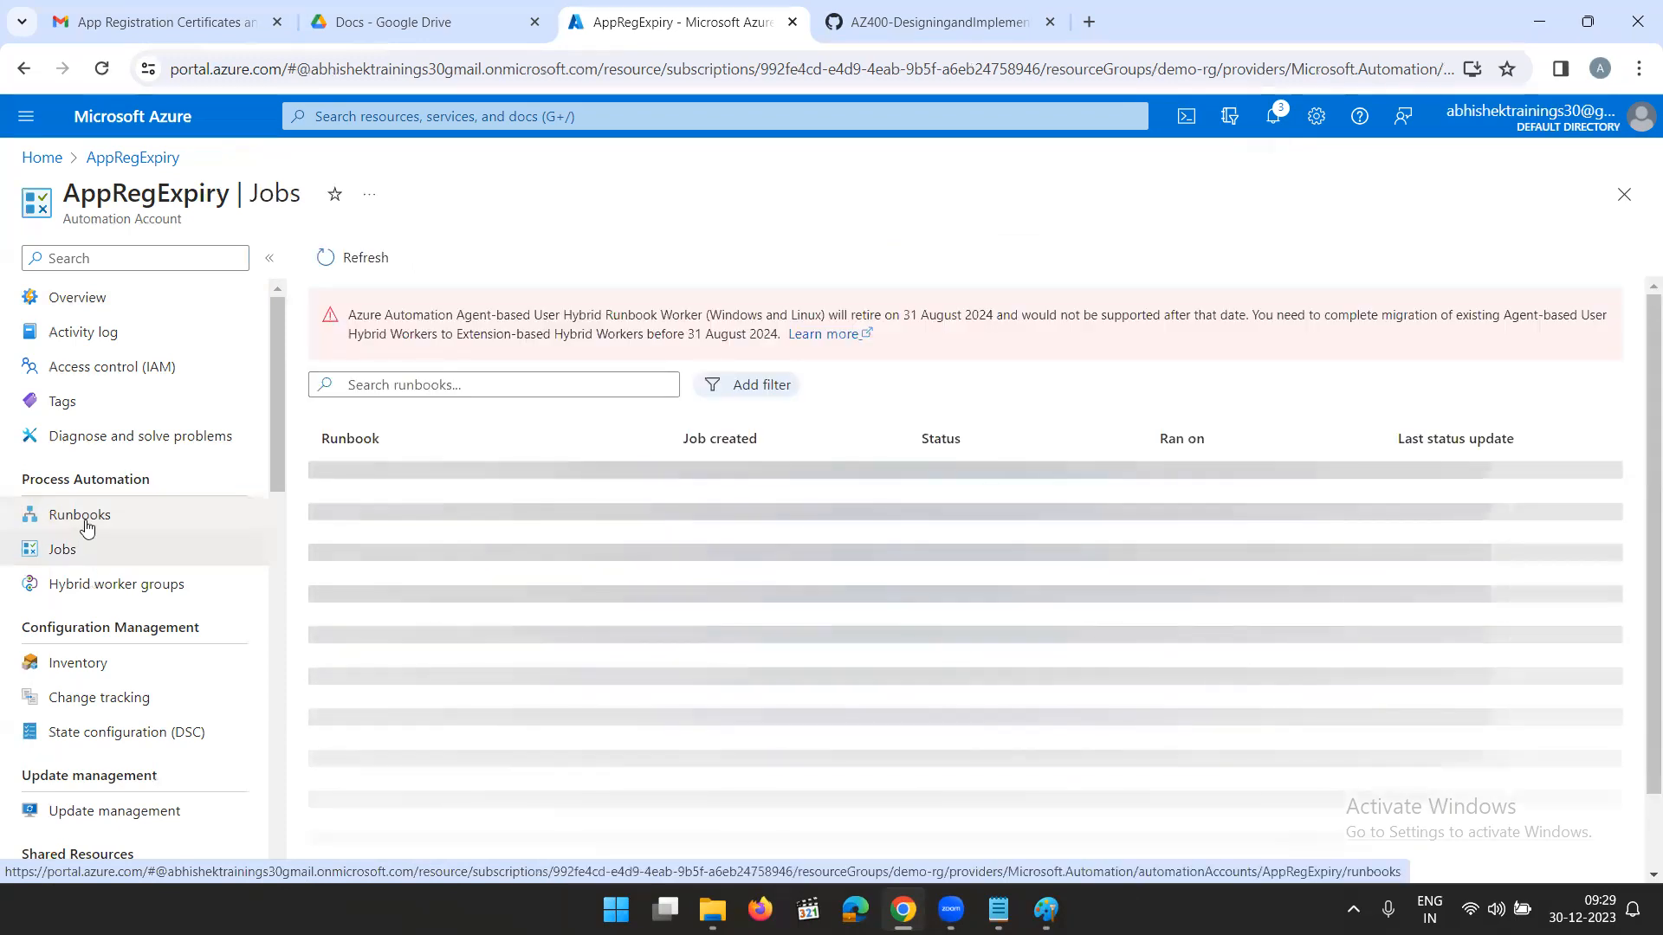
click(80, 516)
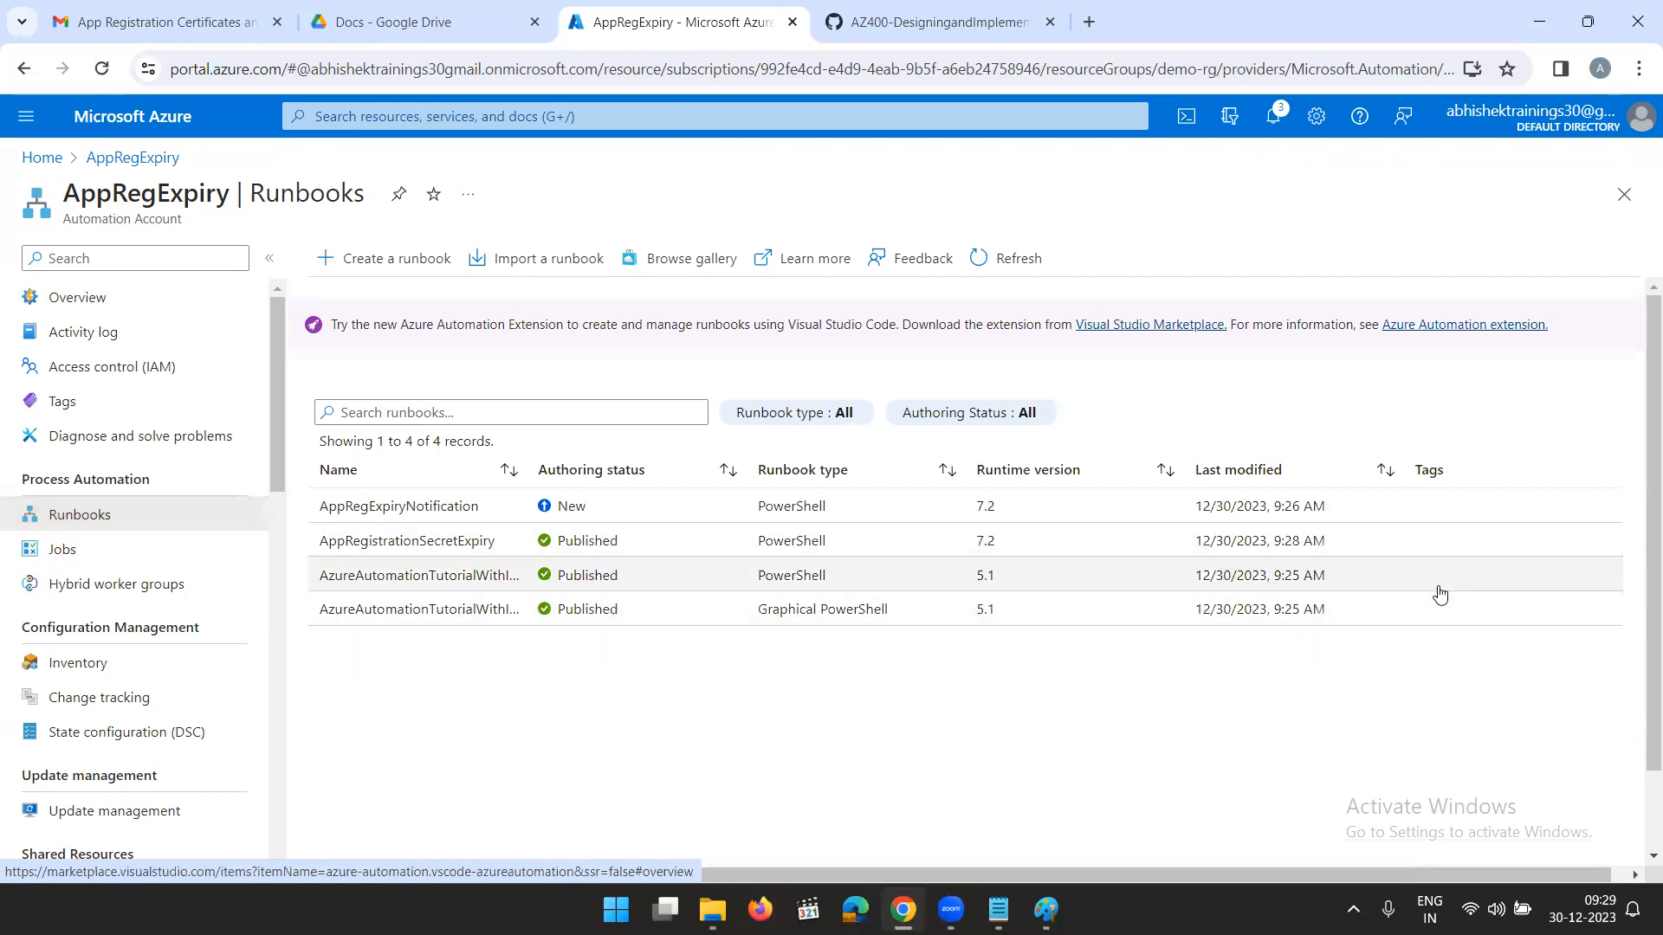
click(460, 509)
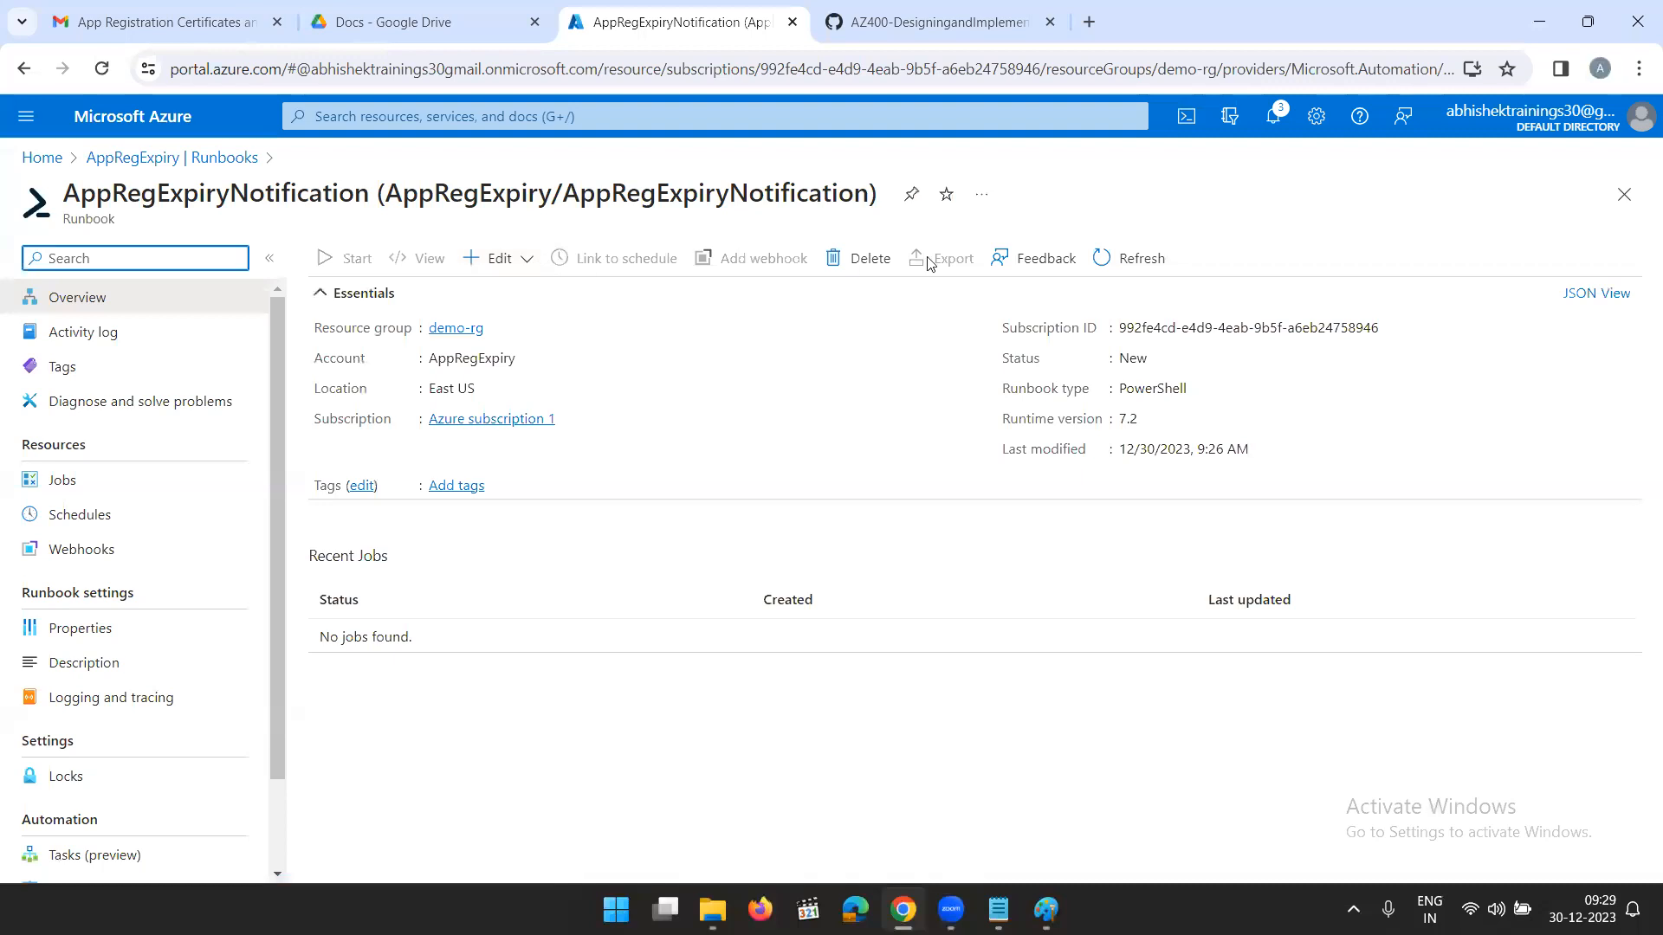
click(870, 262)
click(351, 372)
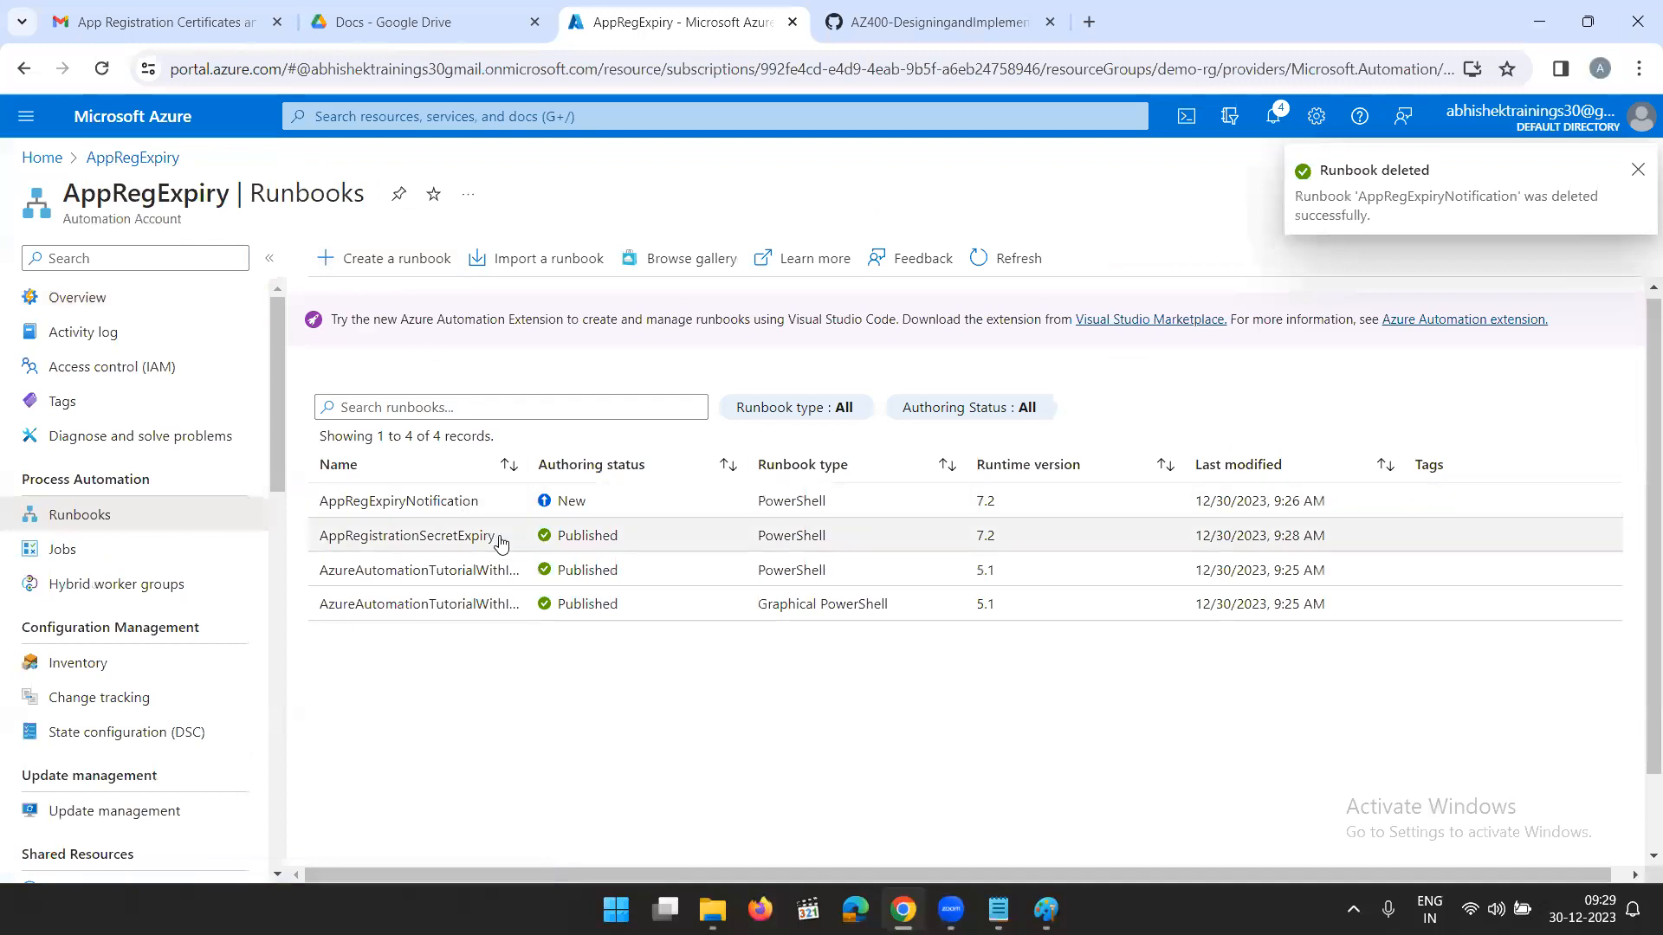
- Open the AppRegistrationSecretExpiry runbook's overview, dismiss the deletion notification and look through its settings
click(448, 537)
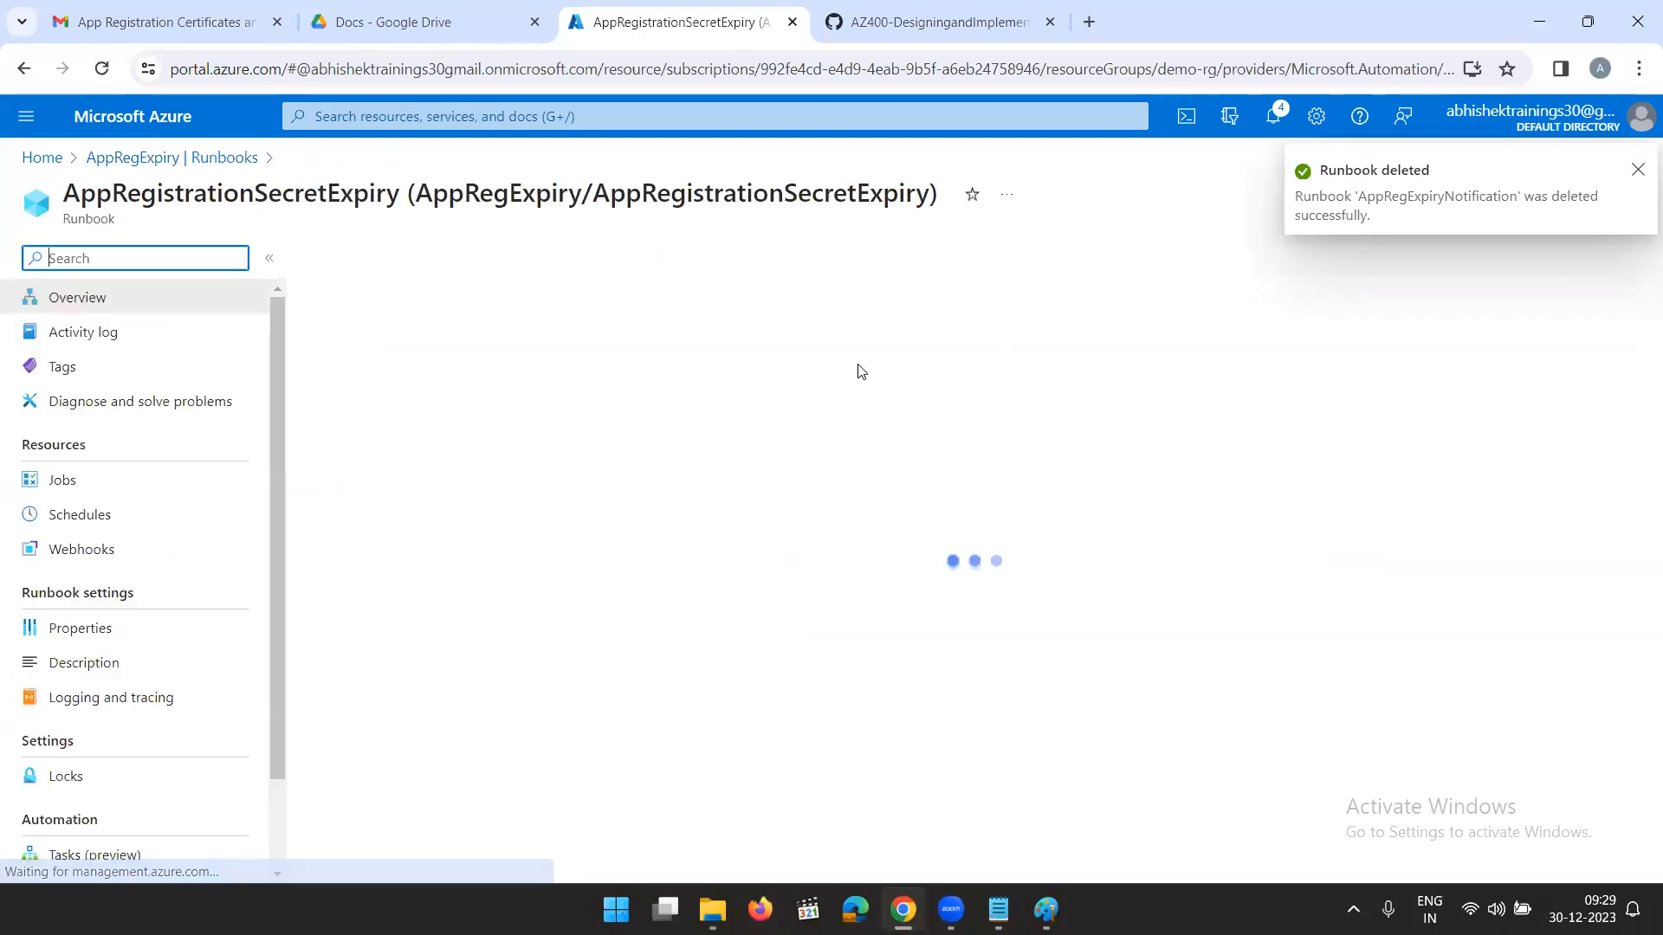
click(1637, 172)
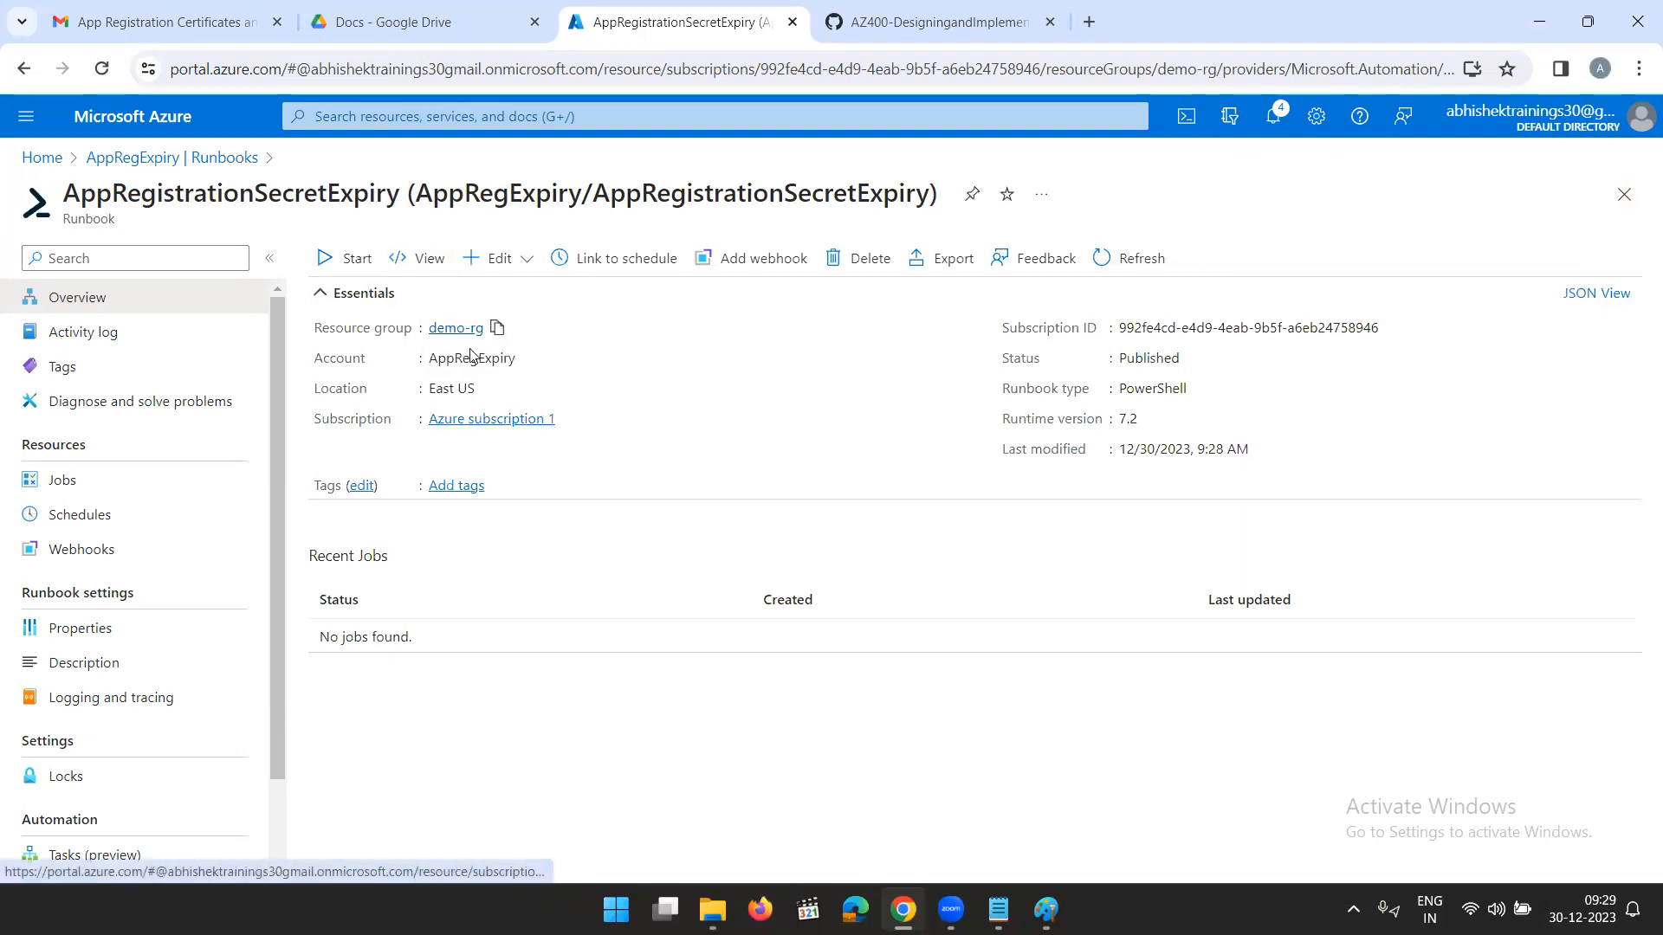
scroll(108, 574, down, 2)
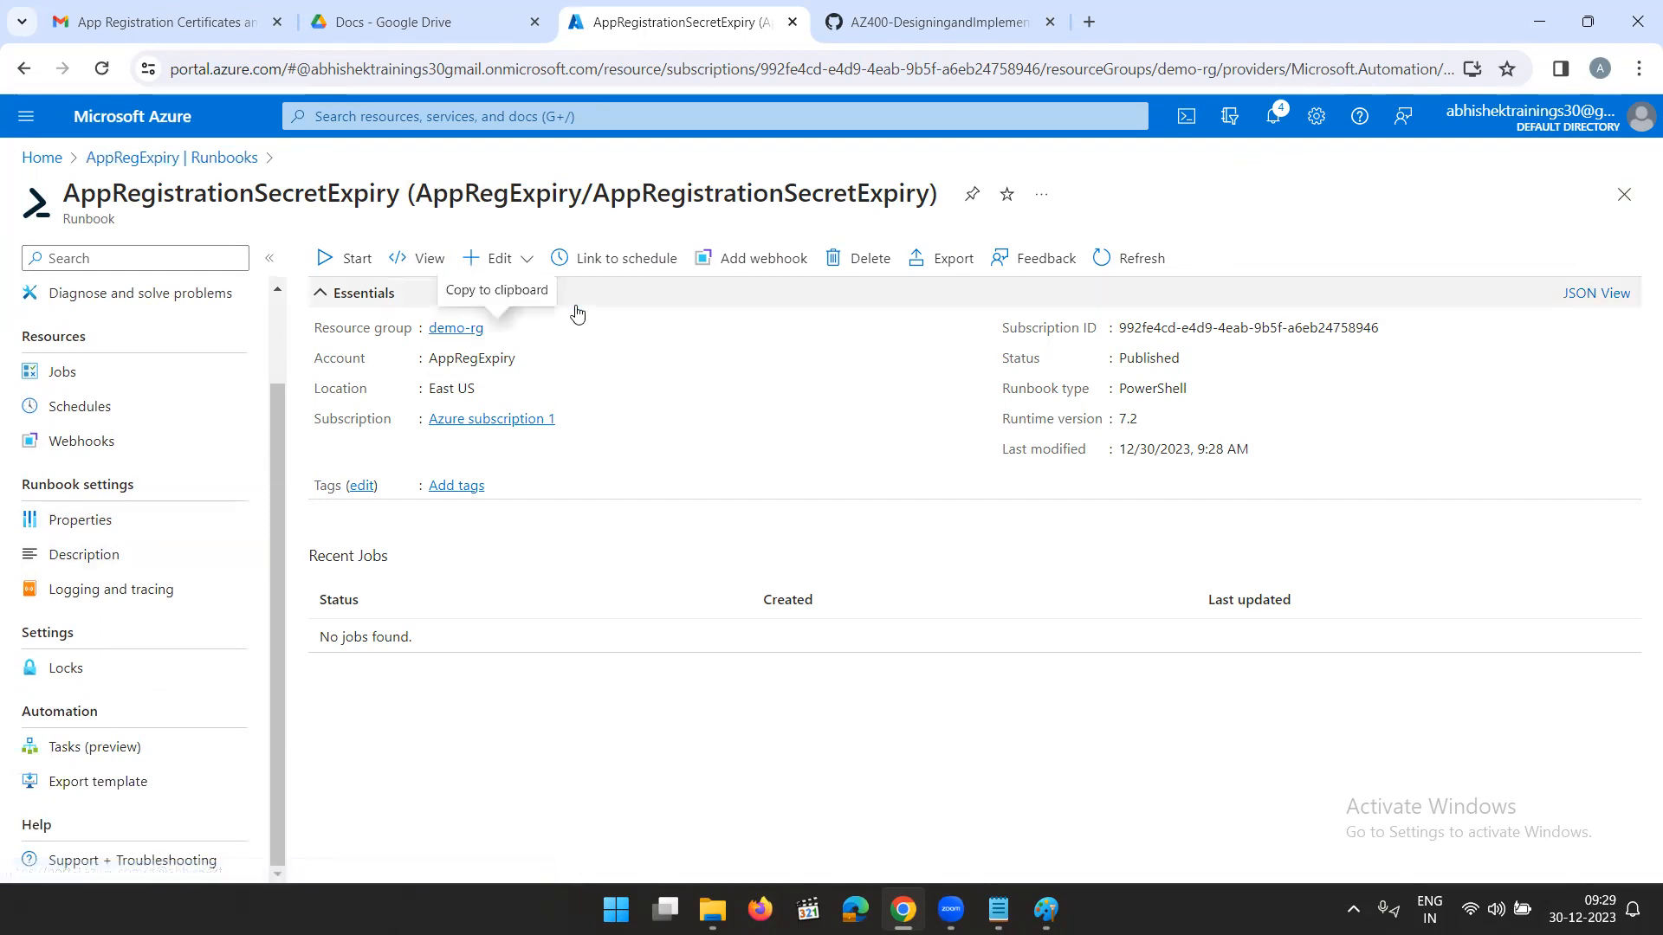
- Switch to Paint to review the notes on the Logic App flow, and return to the Azure portal
click(998, 909)
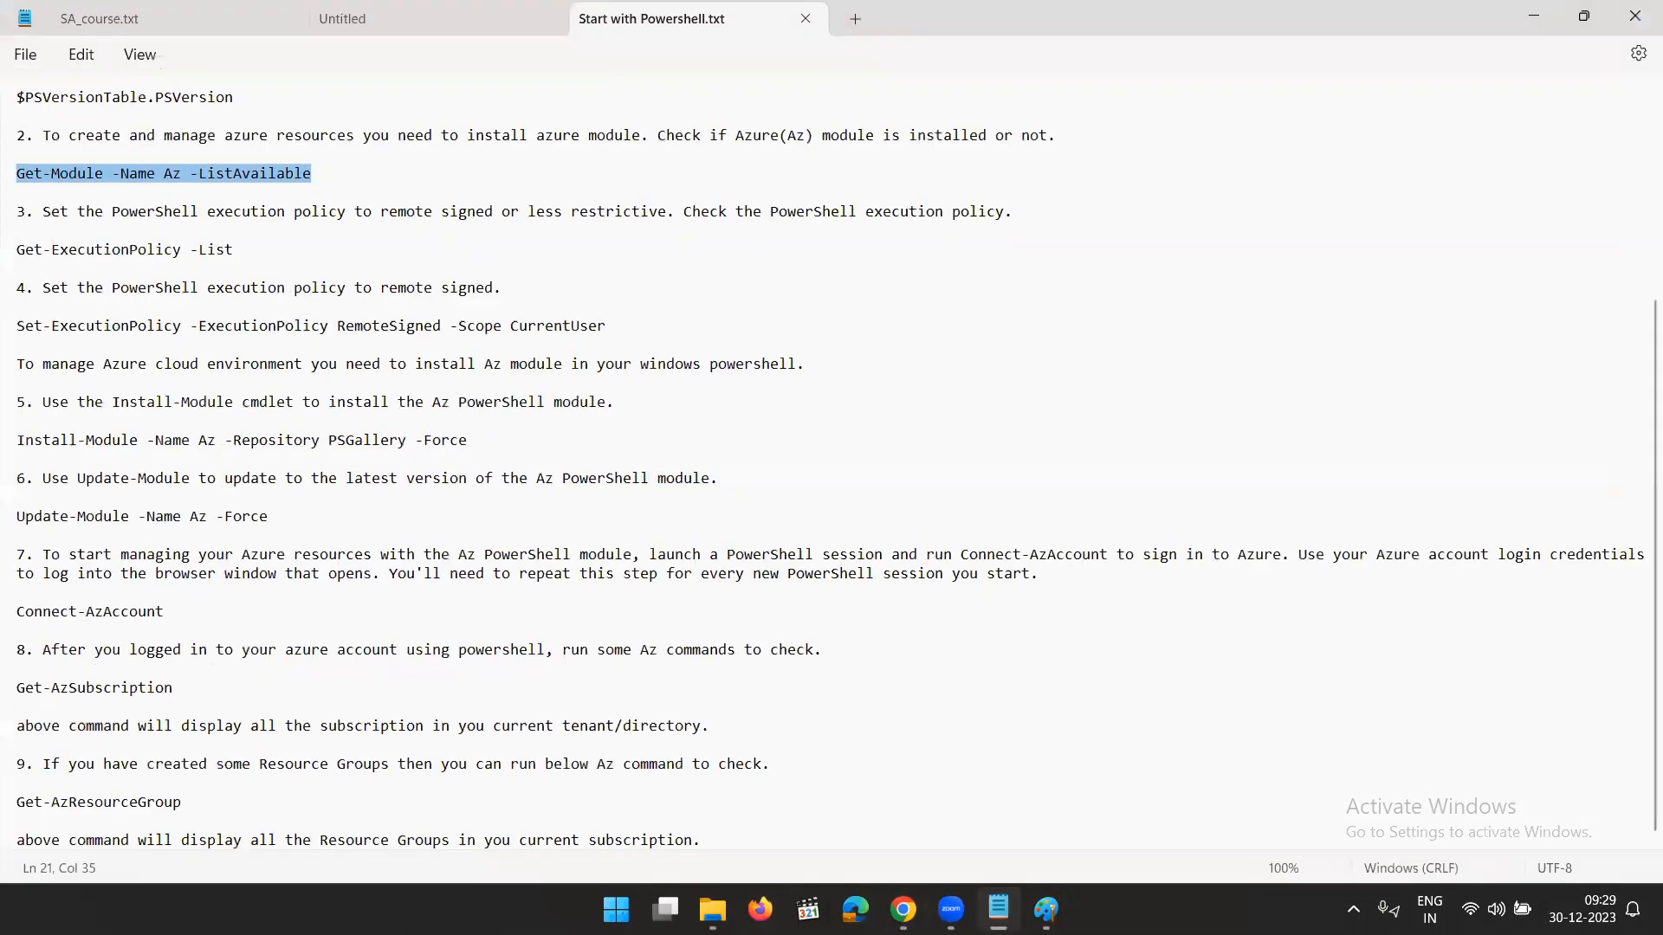
click(998, 909)
click(1046, 909)
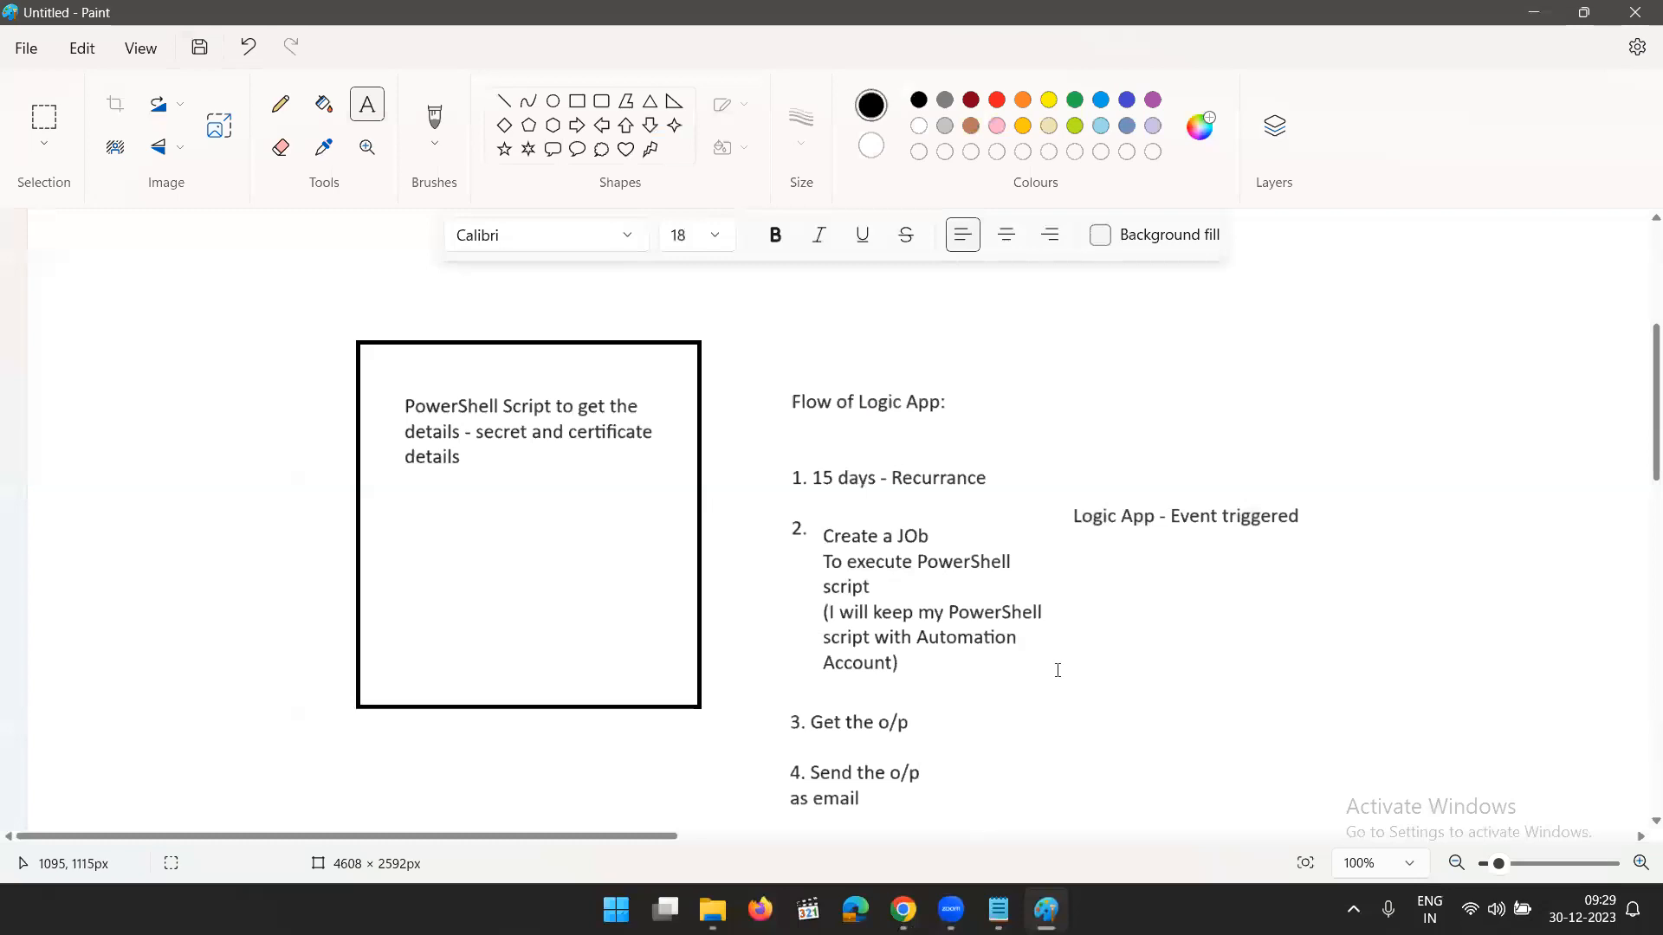
click(1533, 13)
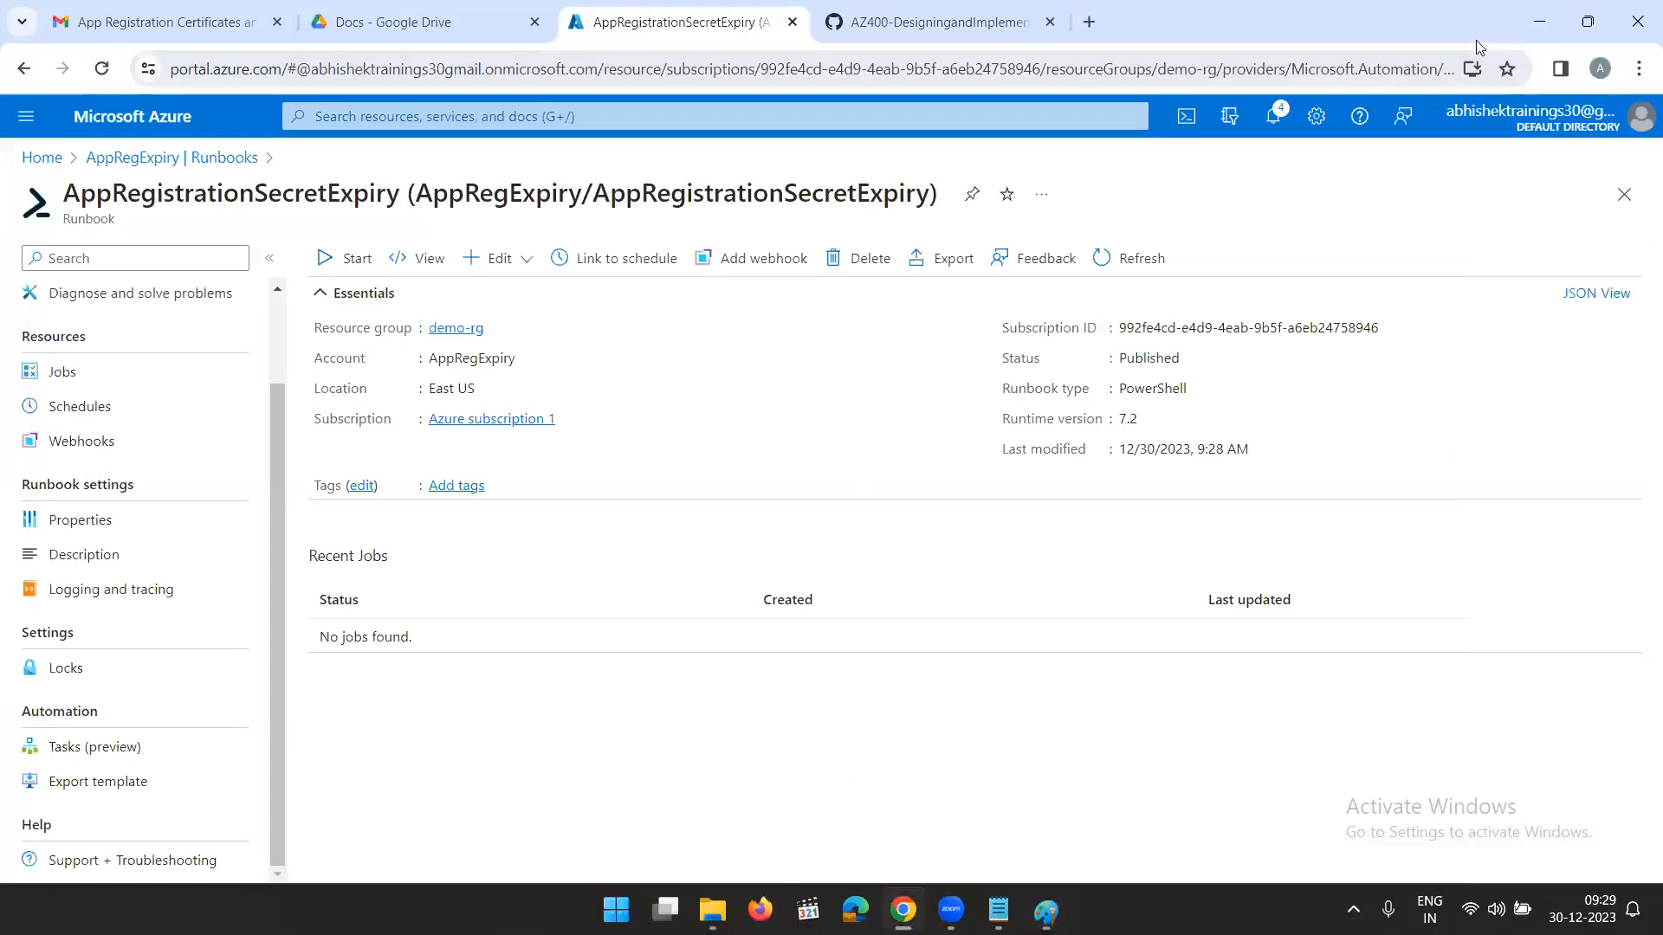
- Go to the portal home, search for "Logic apps" and open the Logic apps service
click(41, 157)
click(321, 120)
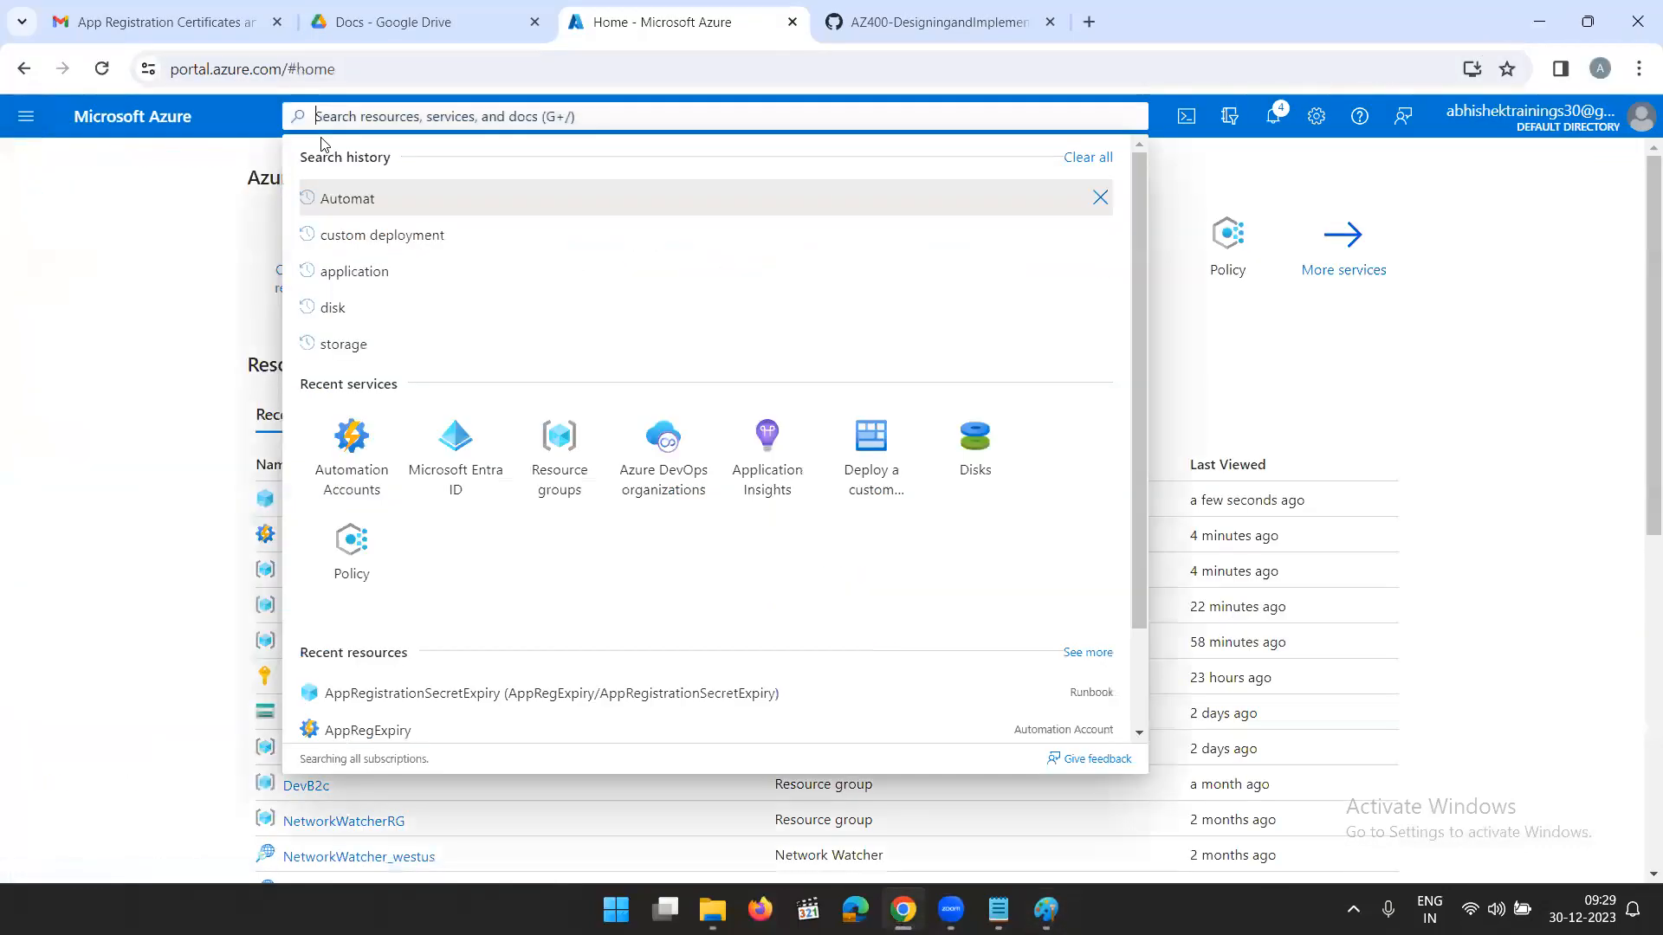
text(Logi)
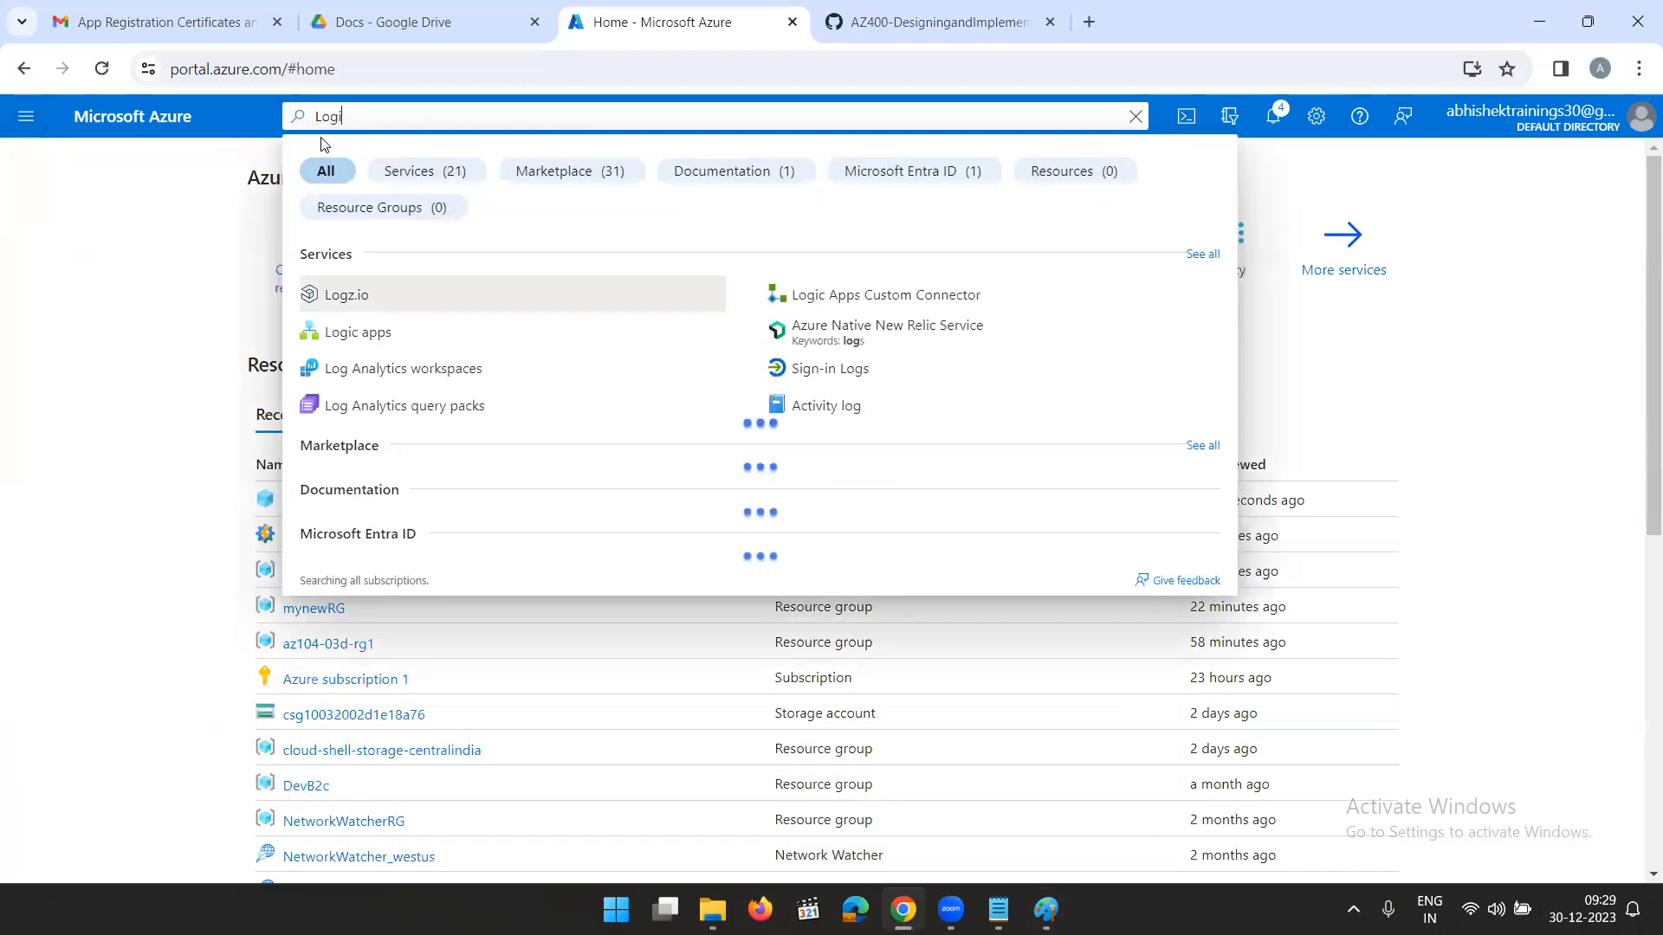
text(c apps)
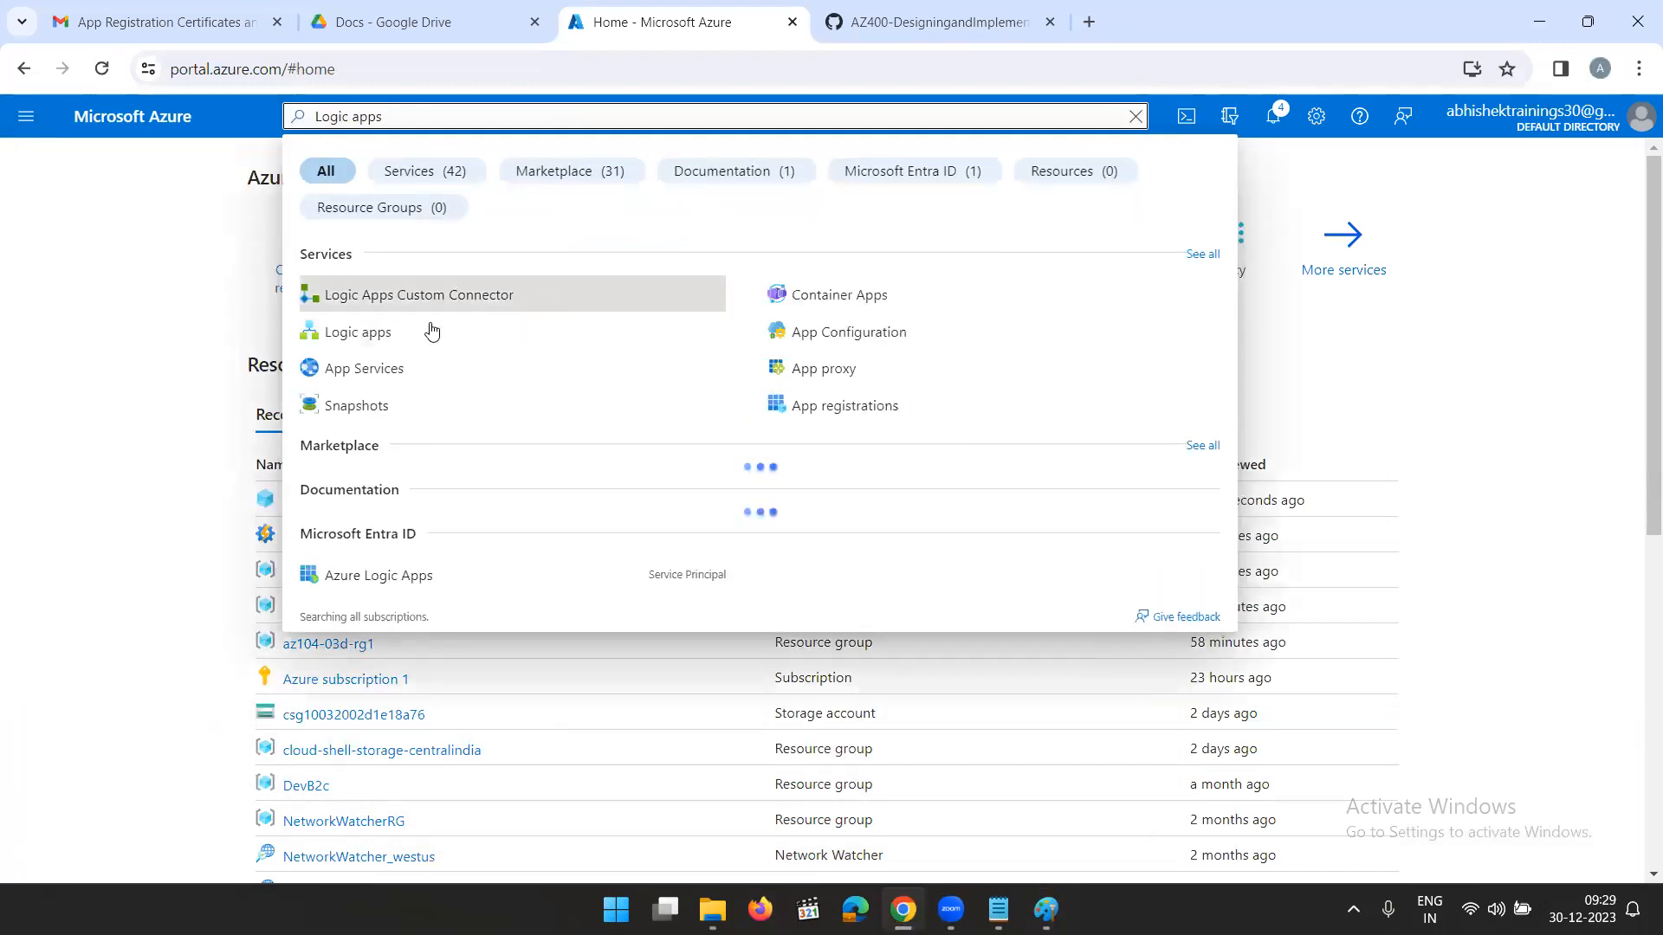
click(355, 330)
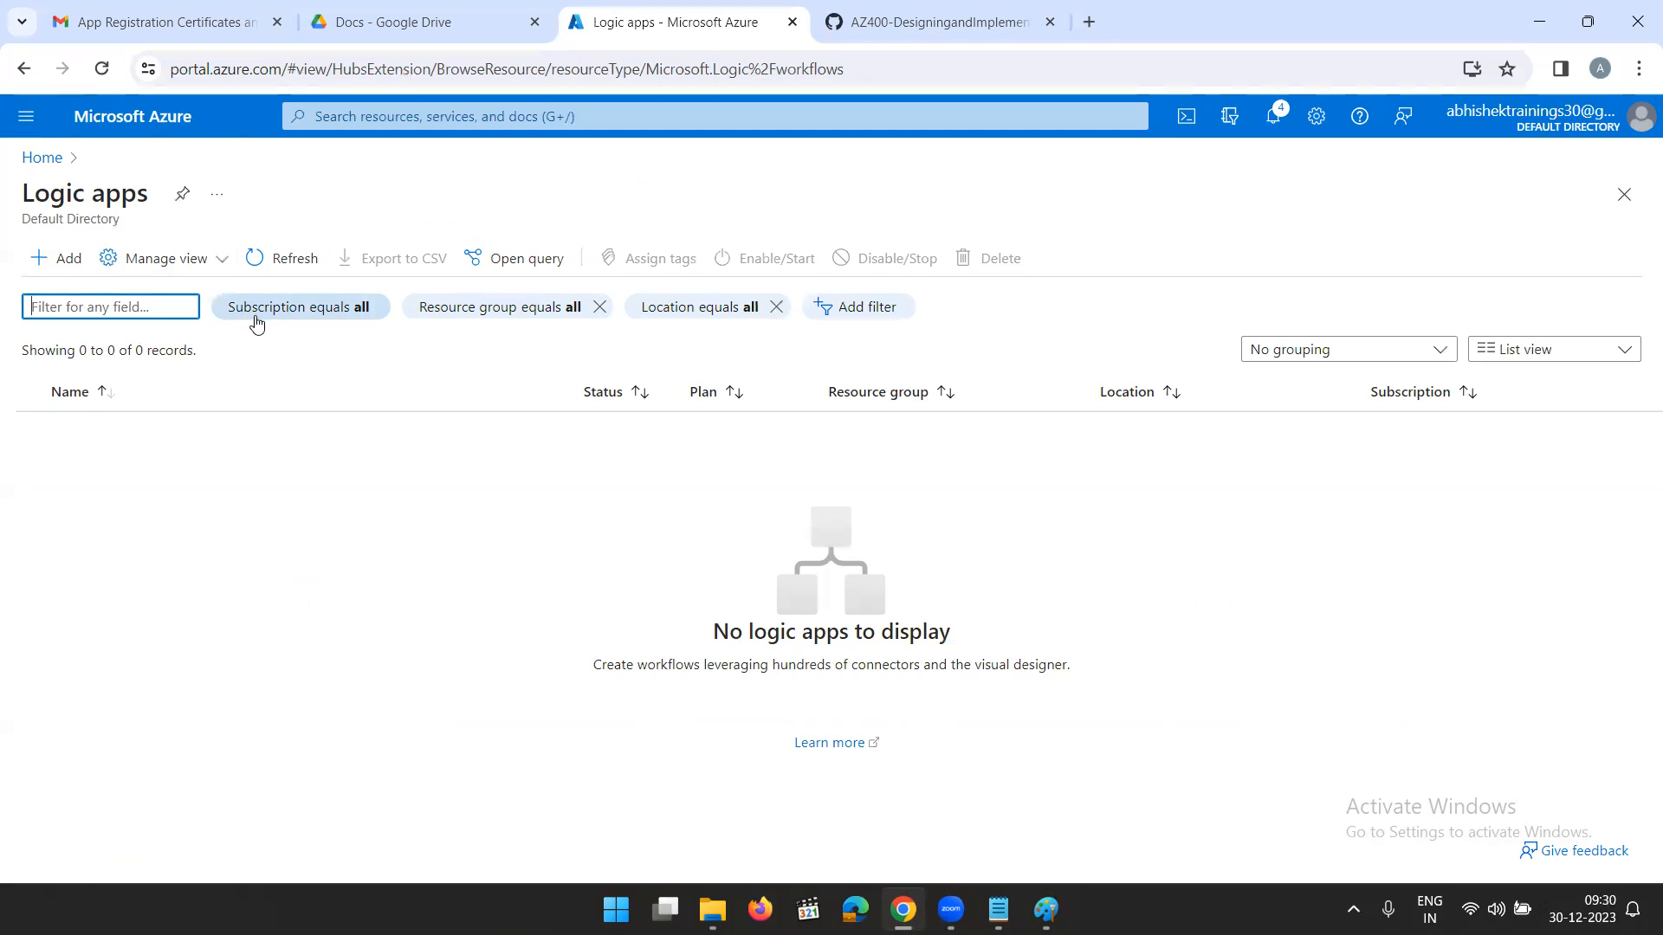
- Start a new logic app in resource group demo-rg and name it lg-appregistration
click(49, 263)
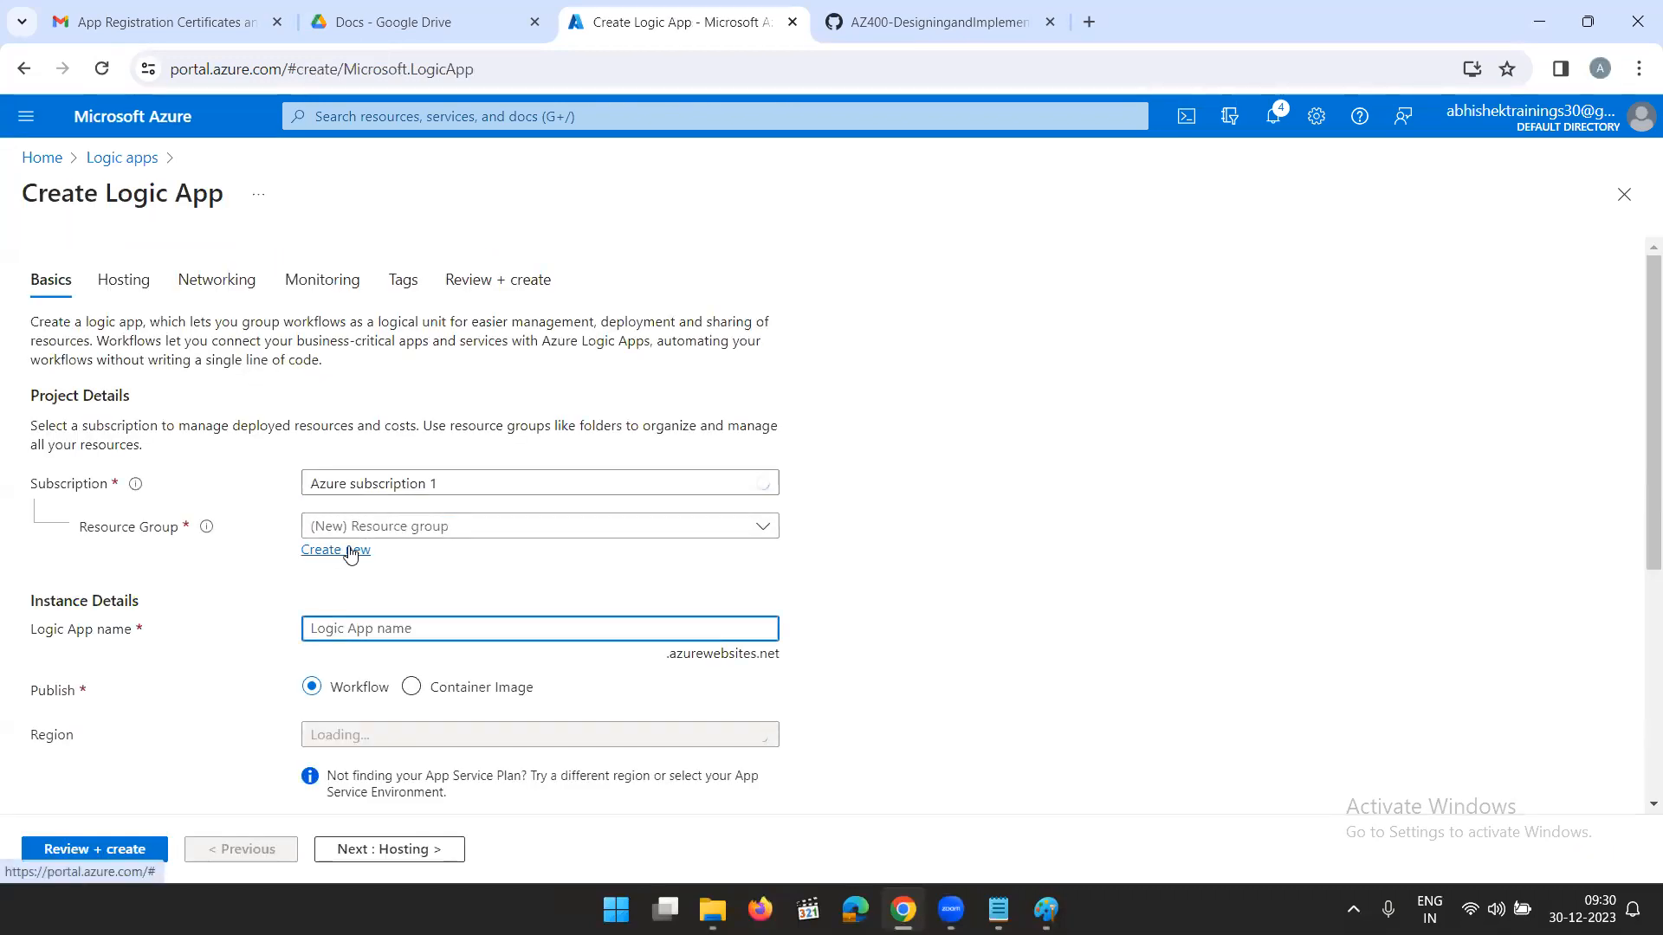
click(433, 528)
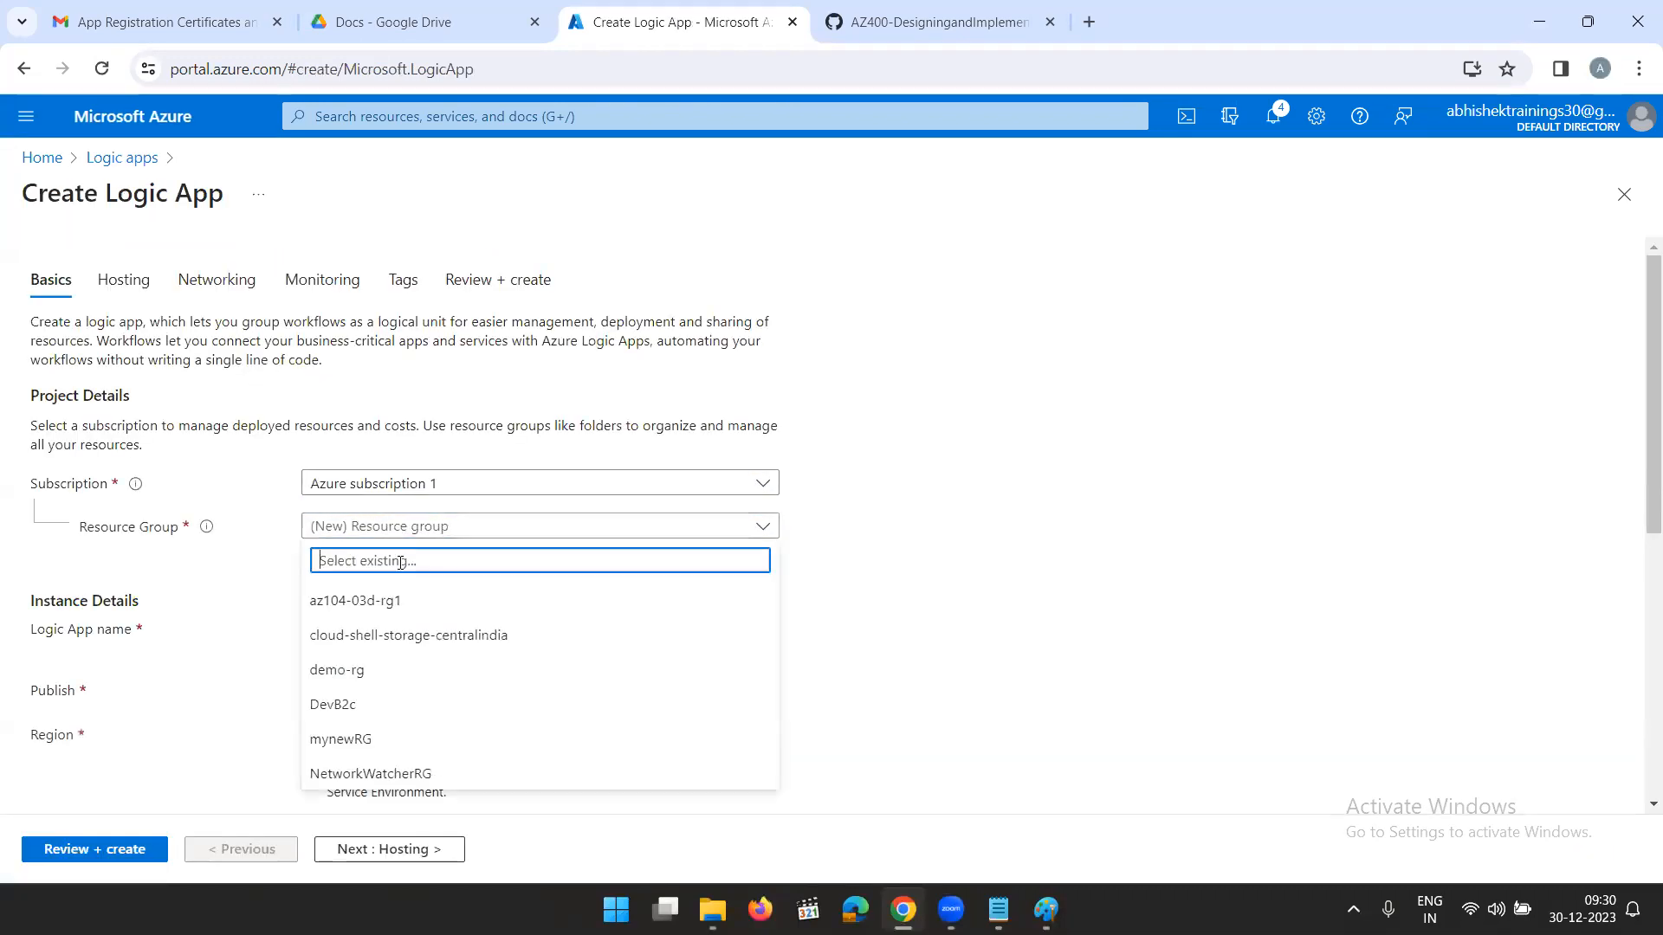
click(356, 671)
scroll(480, 594, down, 1)
click(360, 523)
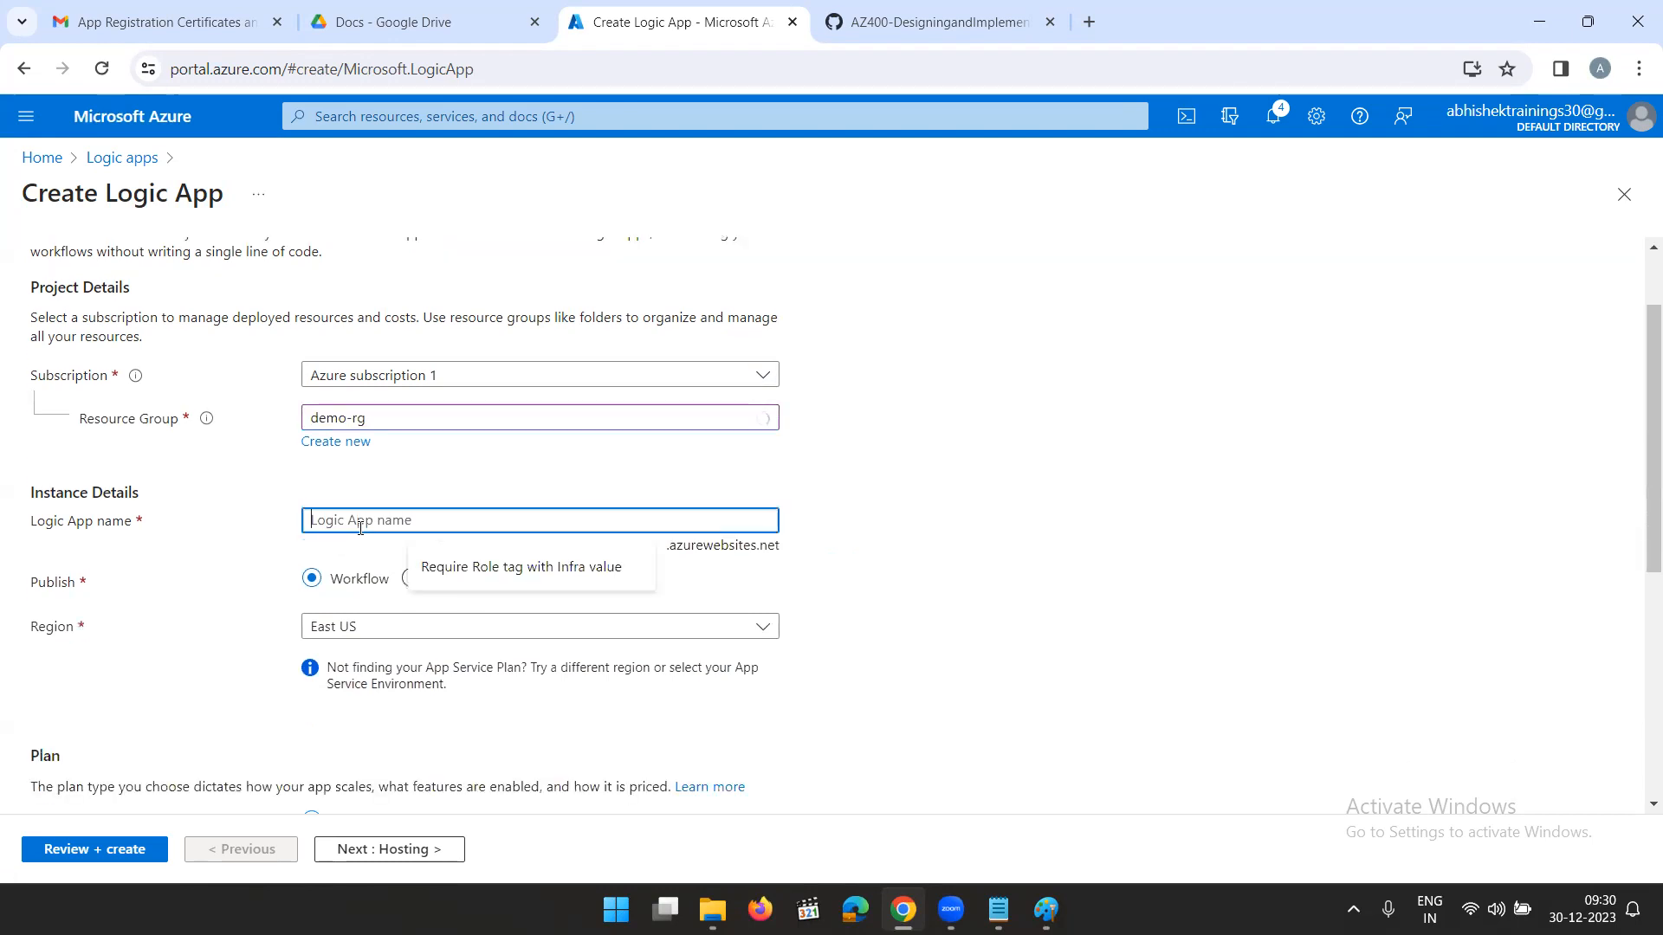
text(l)
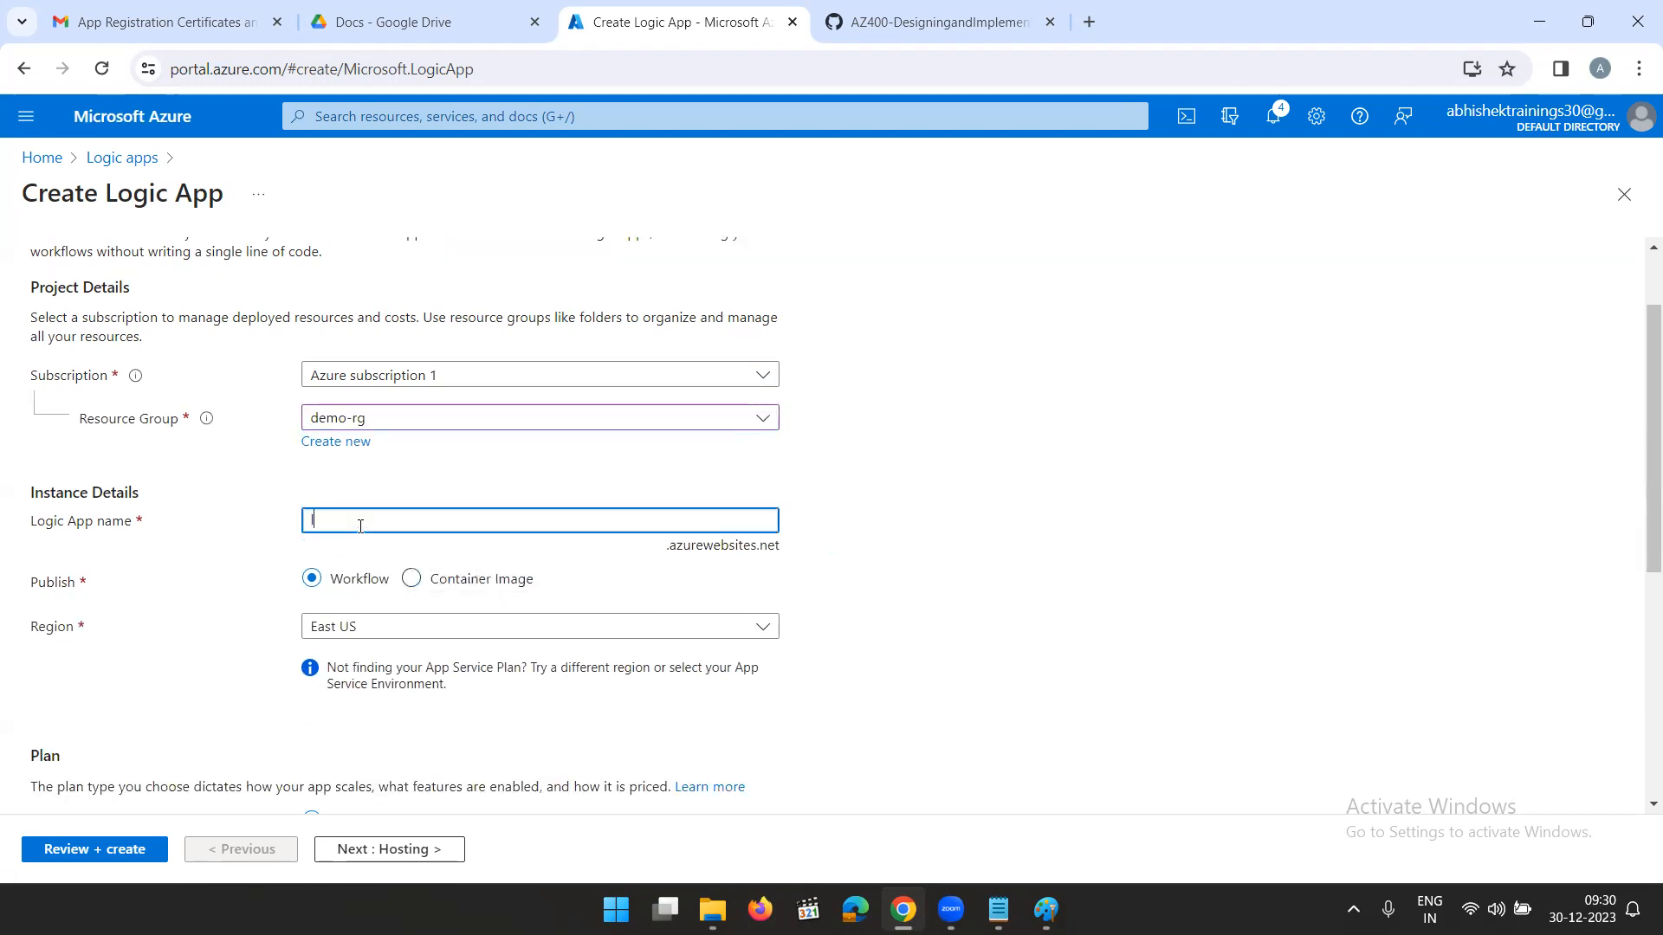
text(g-)
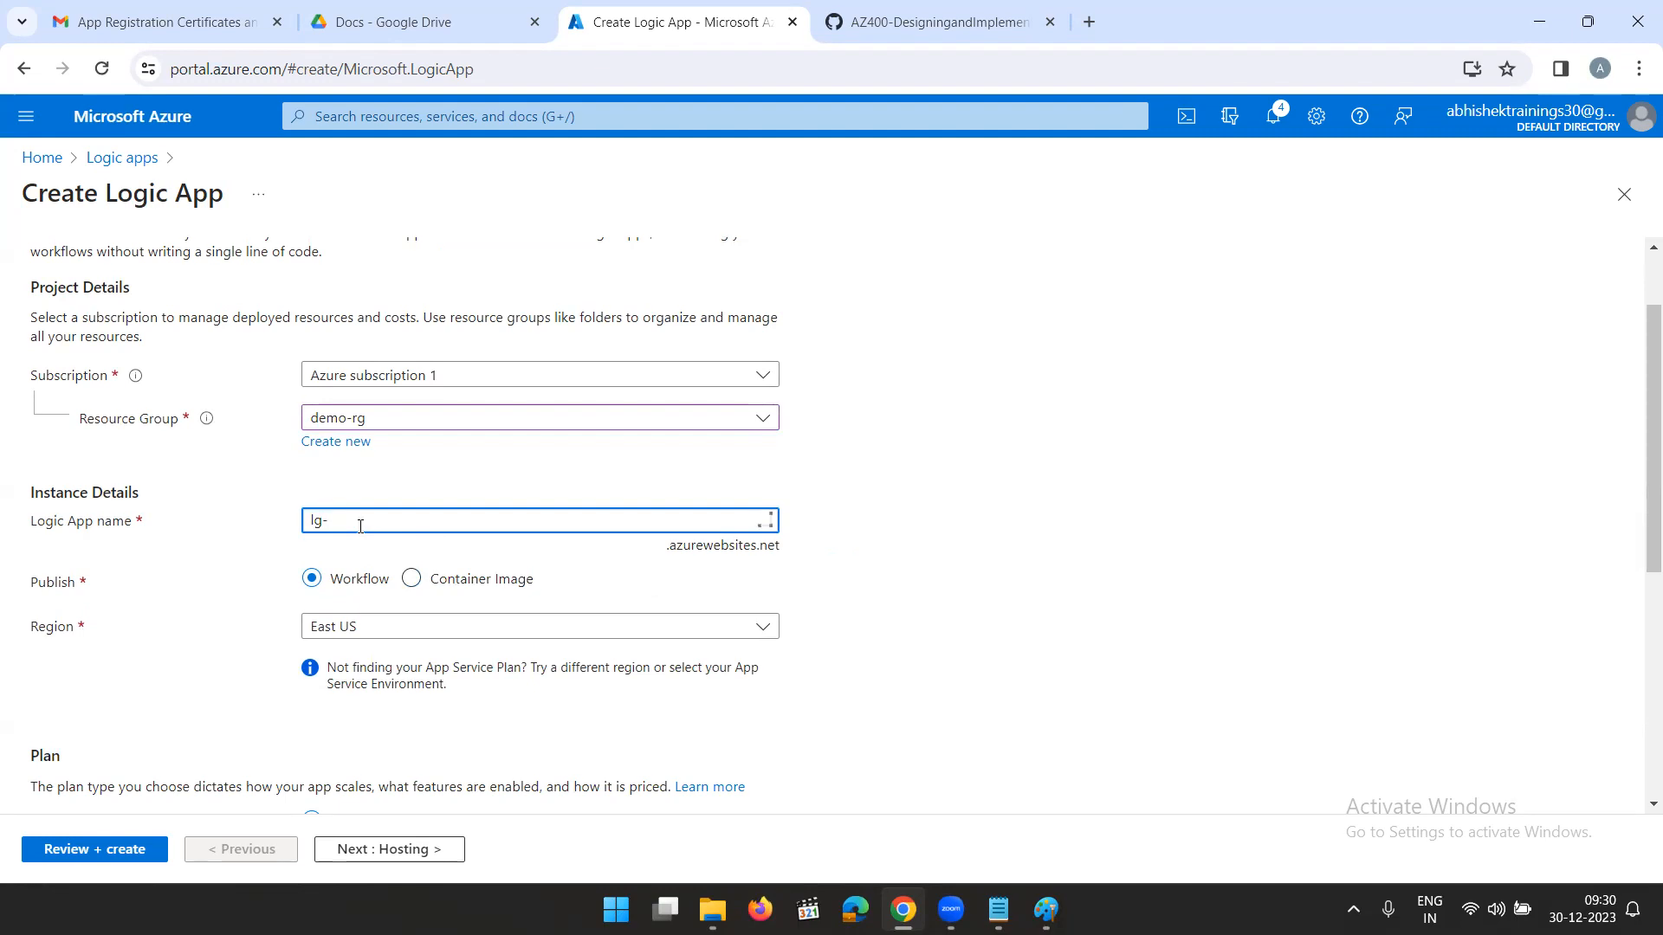
text(appregistration)
click(1066, 589)
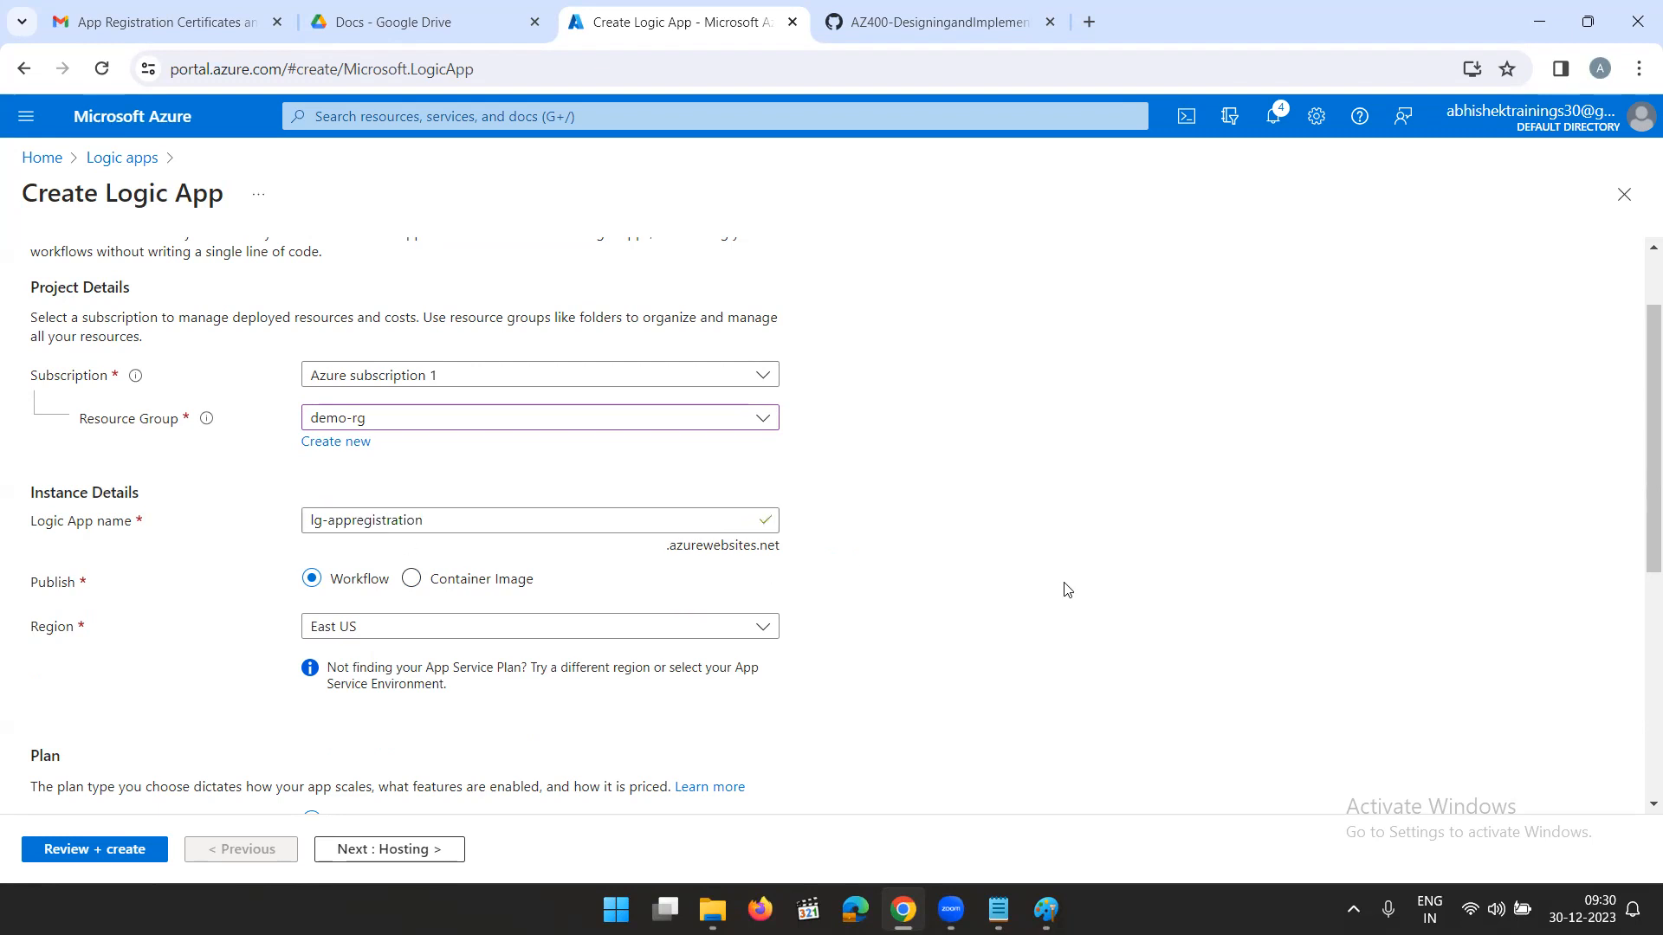
- Choose the Consumption plan type, leave the tags empty, and review and create the logic app
scroll(761, 584, down, 1)
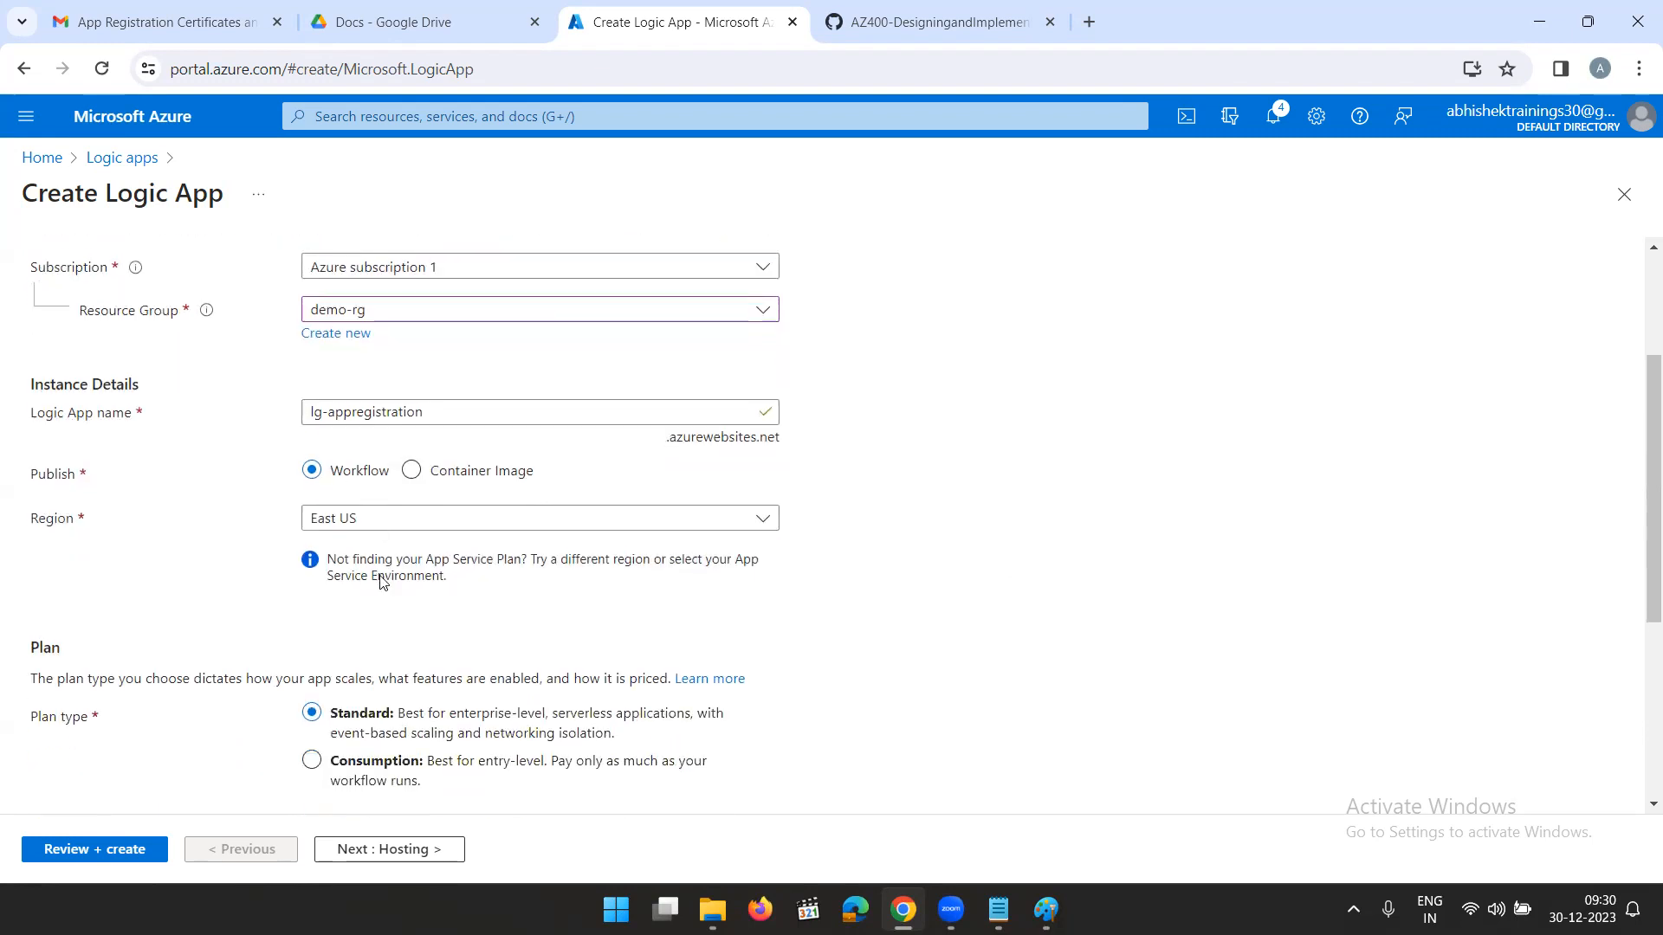
scroll(464, 638, down, 2)
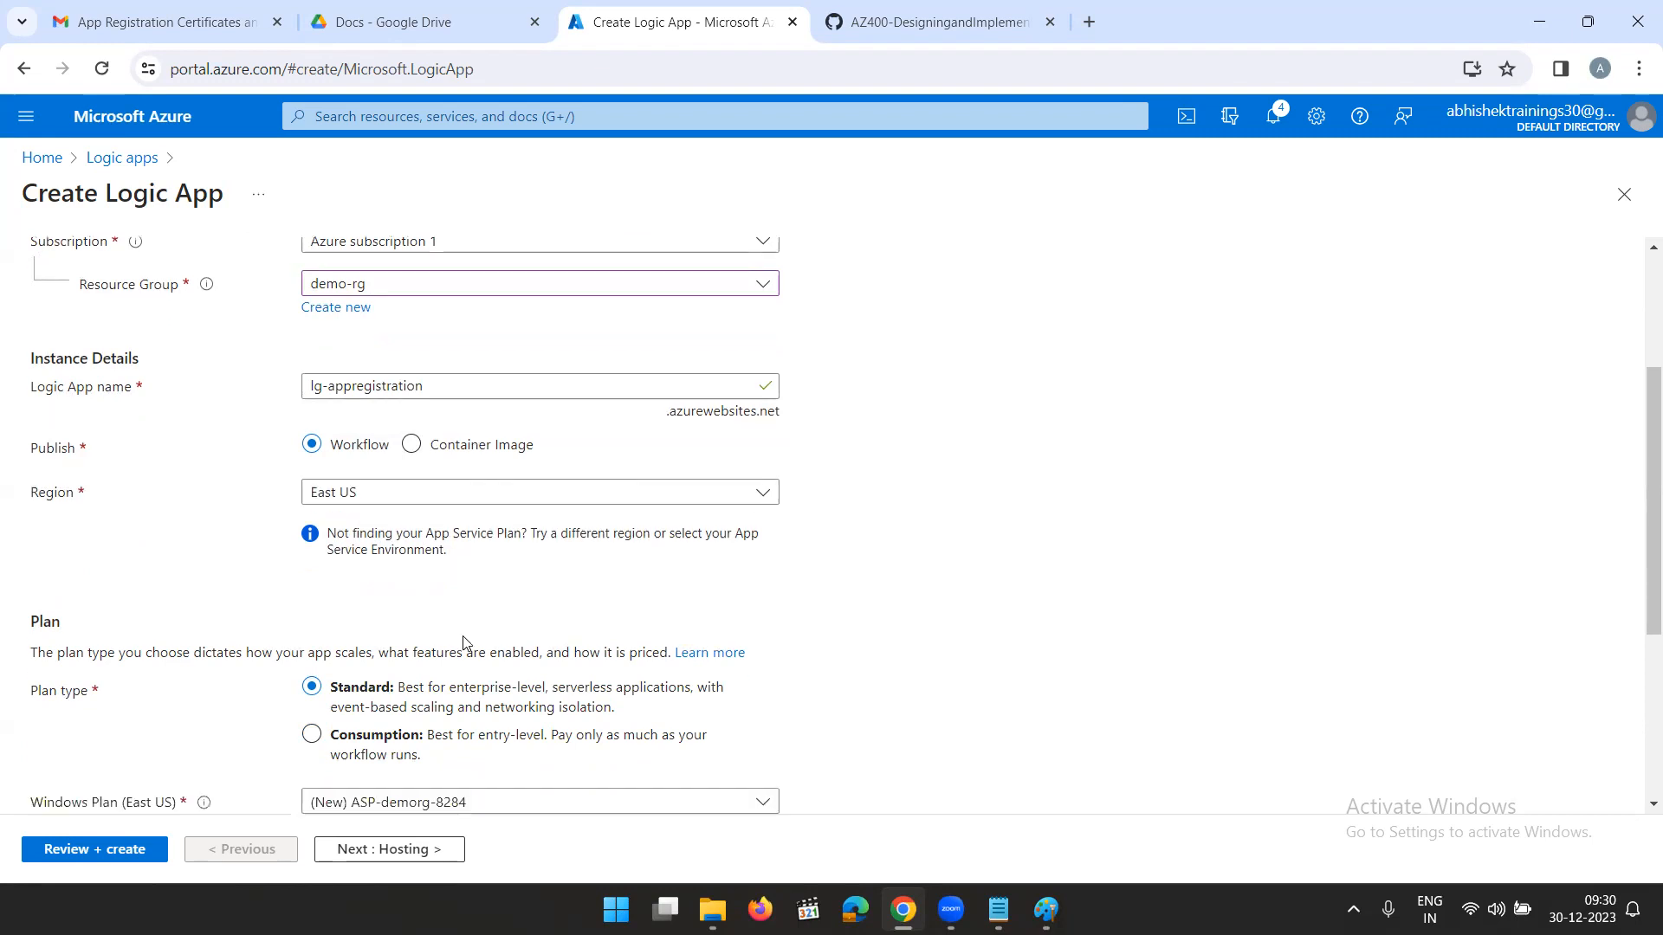
click(312, 544)
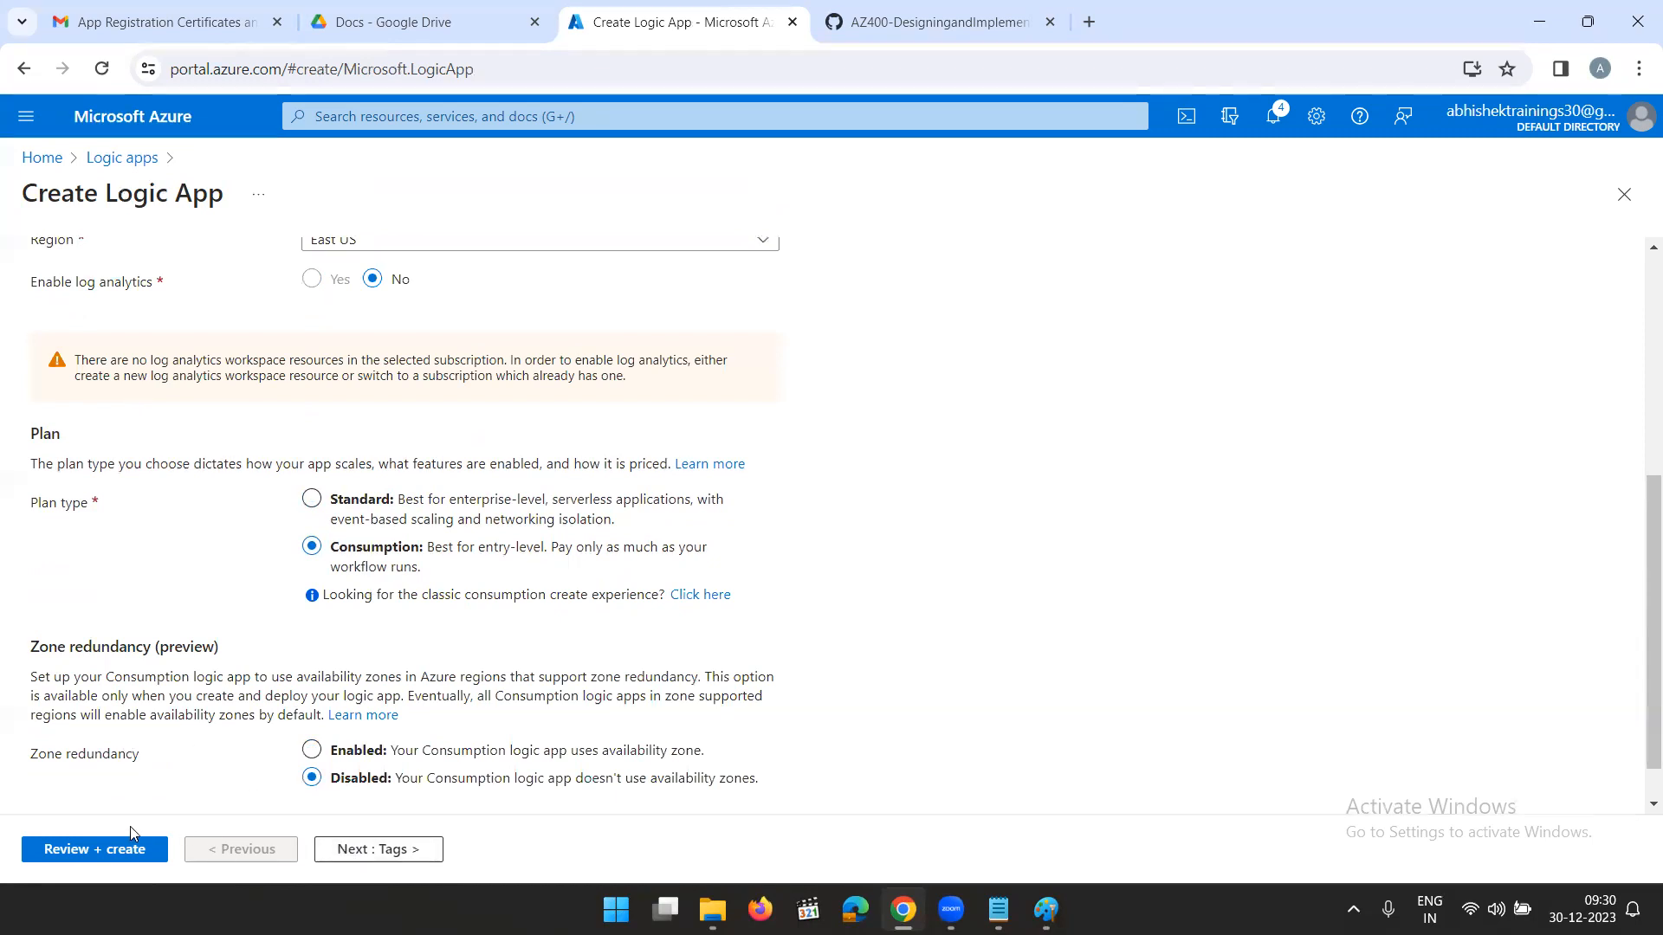
click(374, 855)
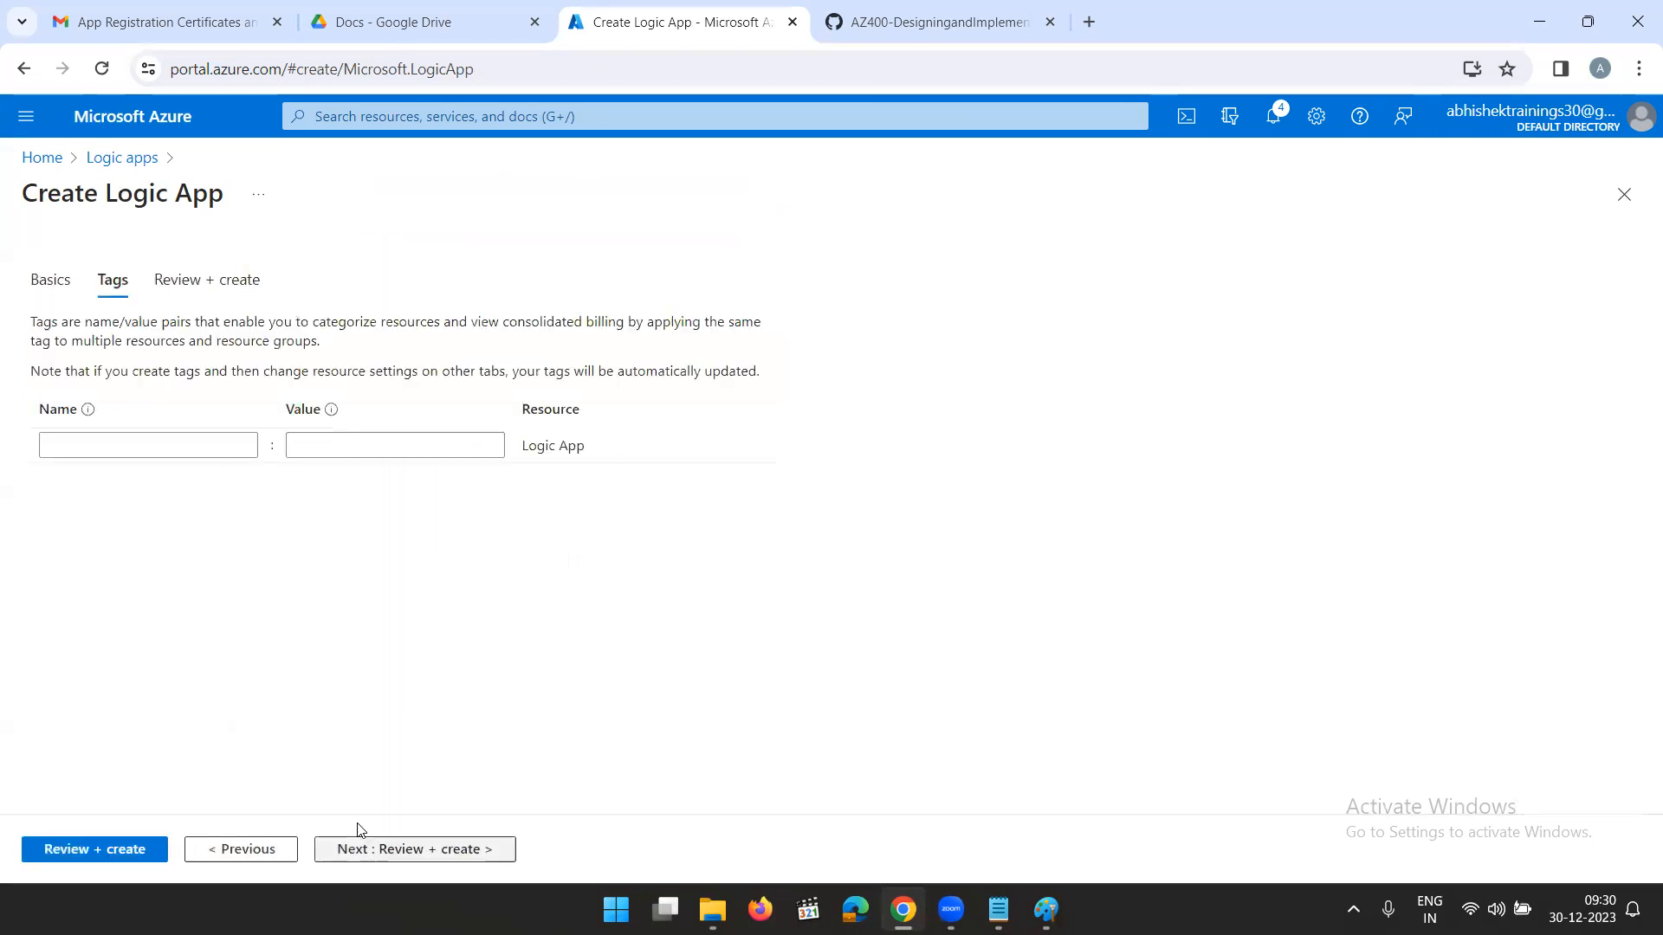
click(393, 851)
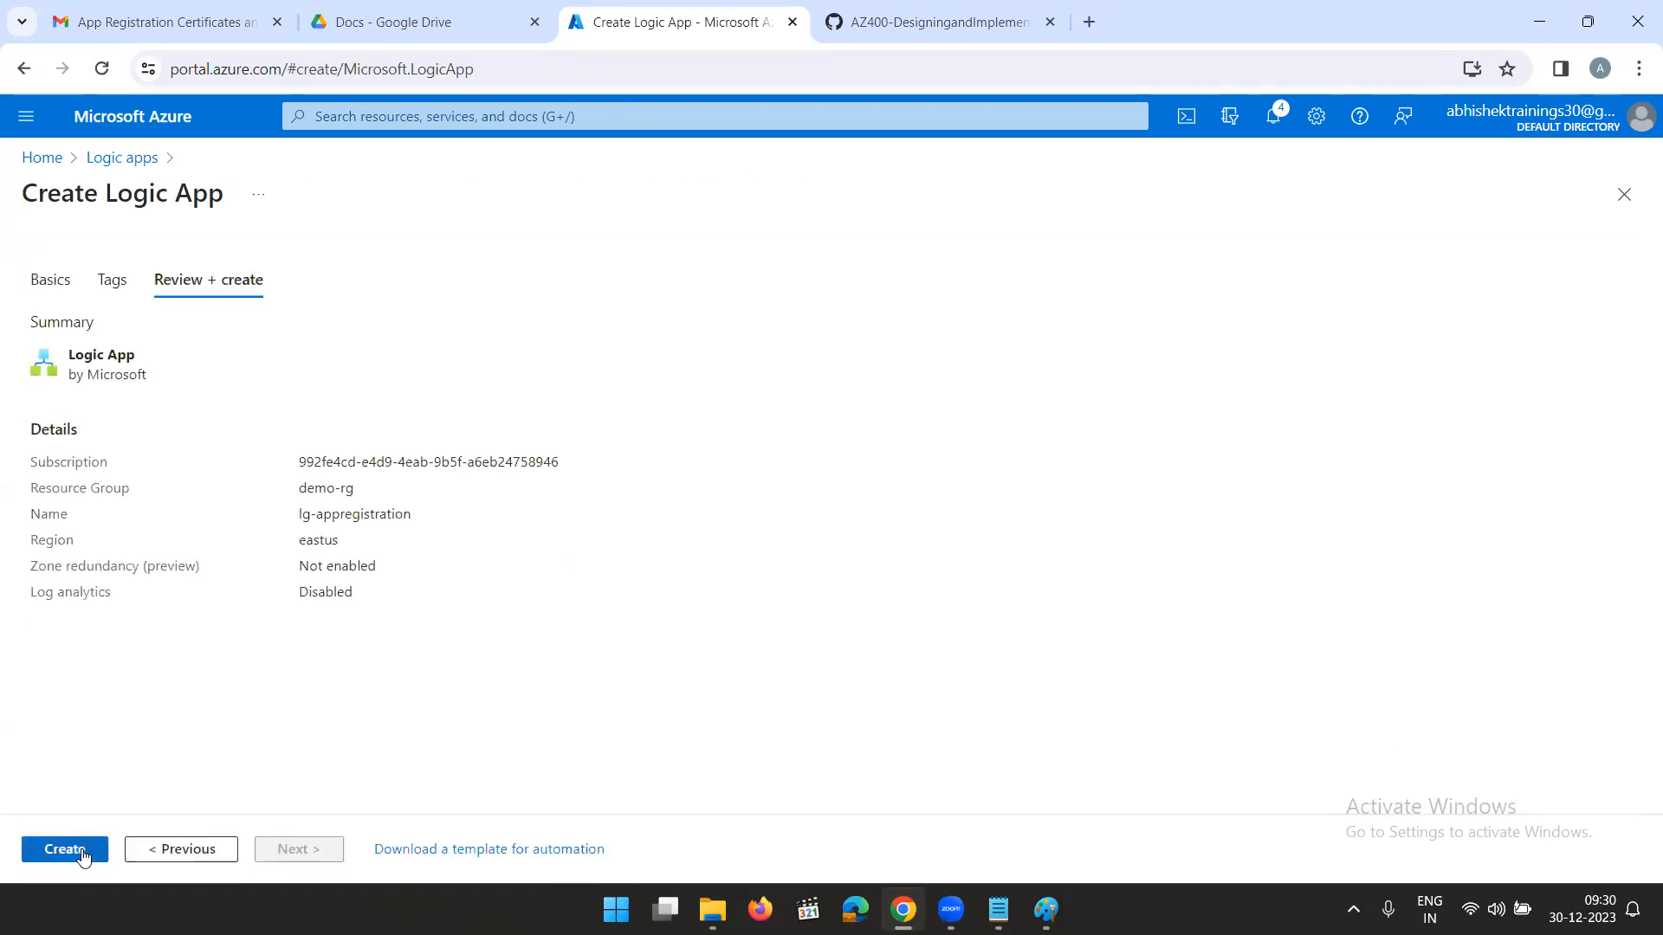
click(65, 849)
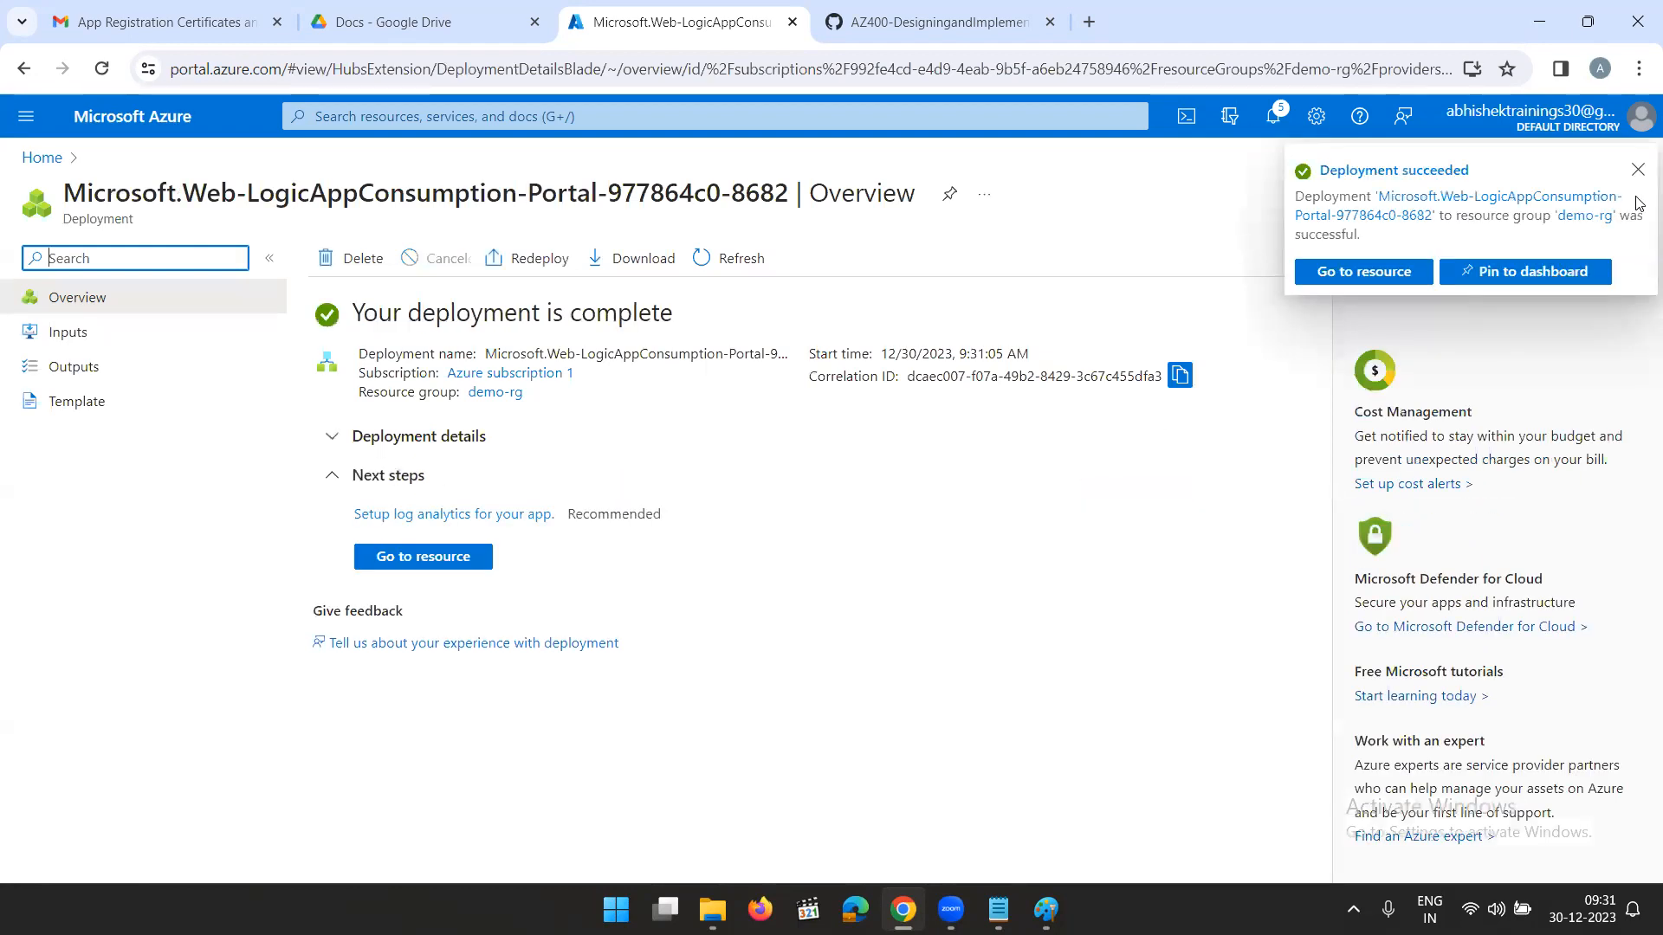
- Open the newly deployed lg-appregistration logic app and edit it in the Logic Apps Designer
click(1639, 172)
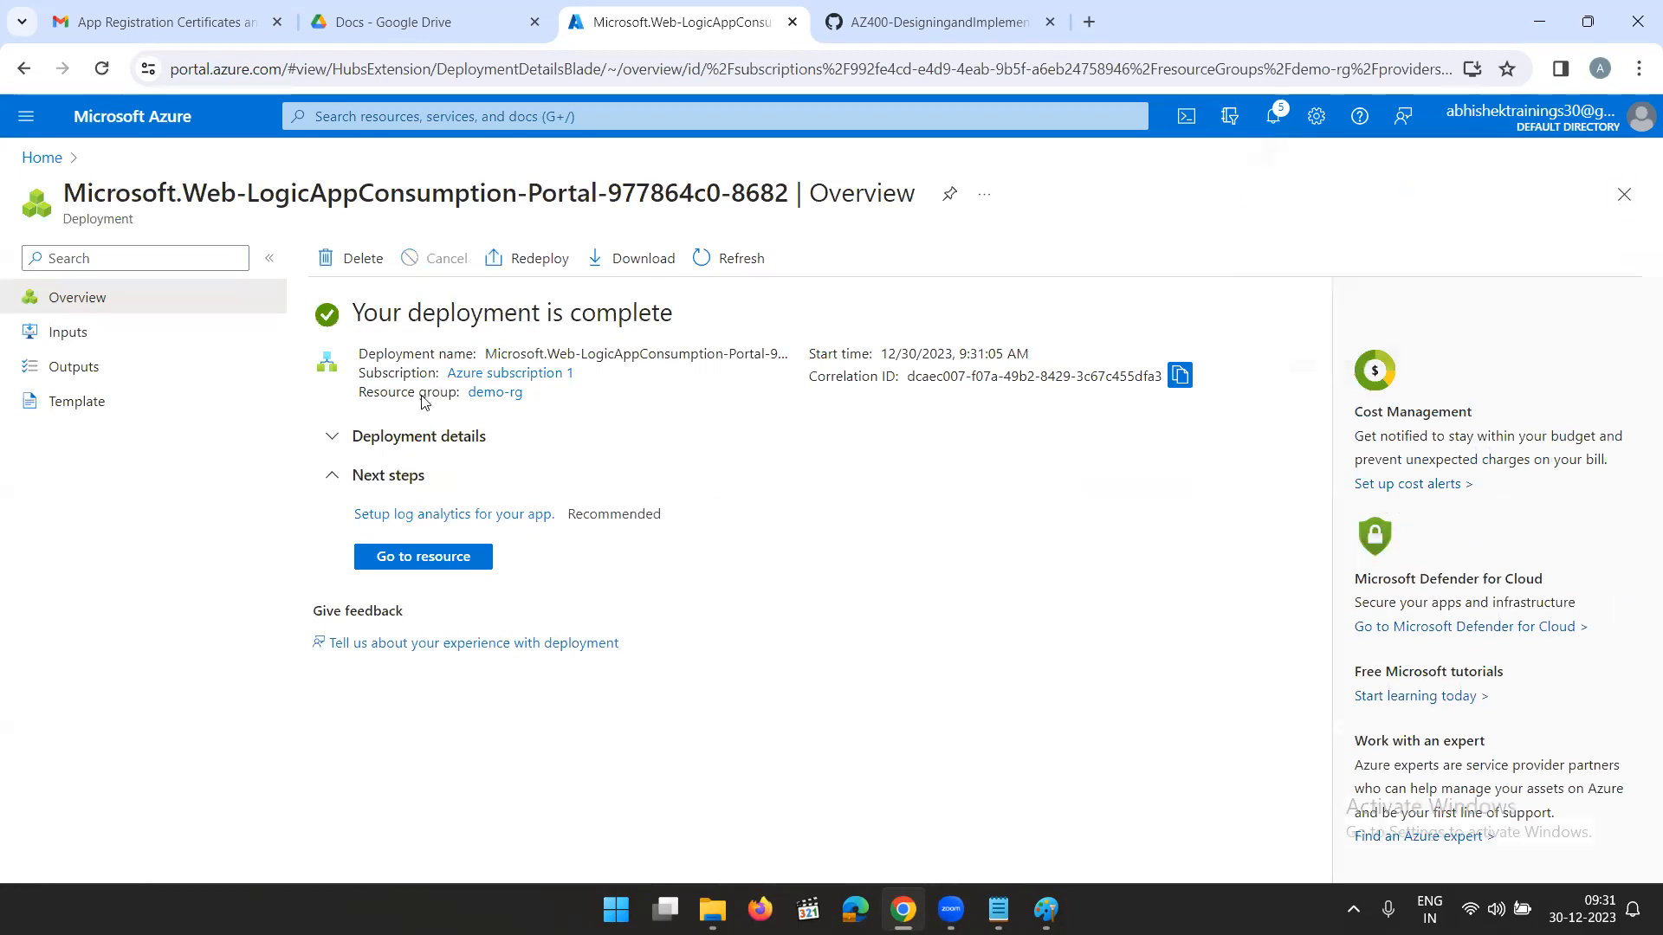
click(407, 559)
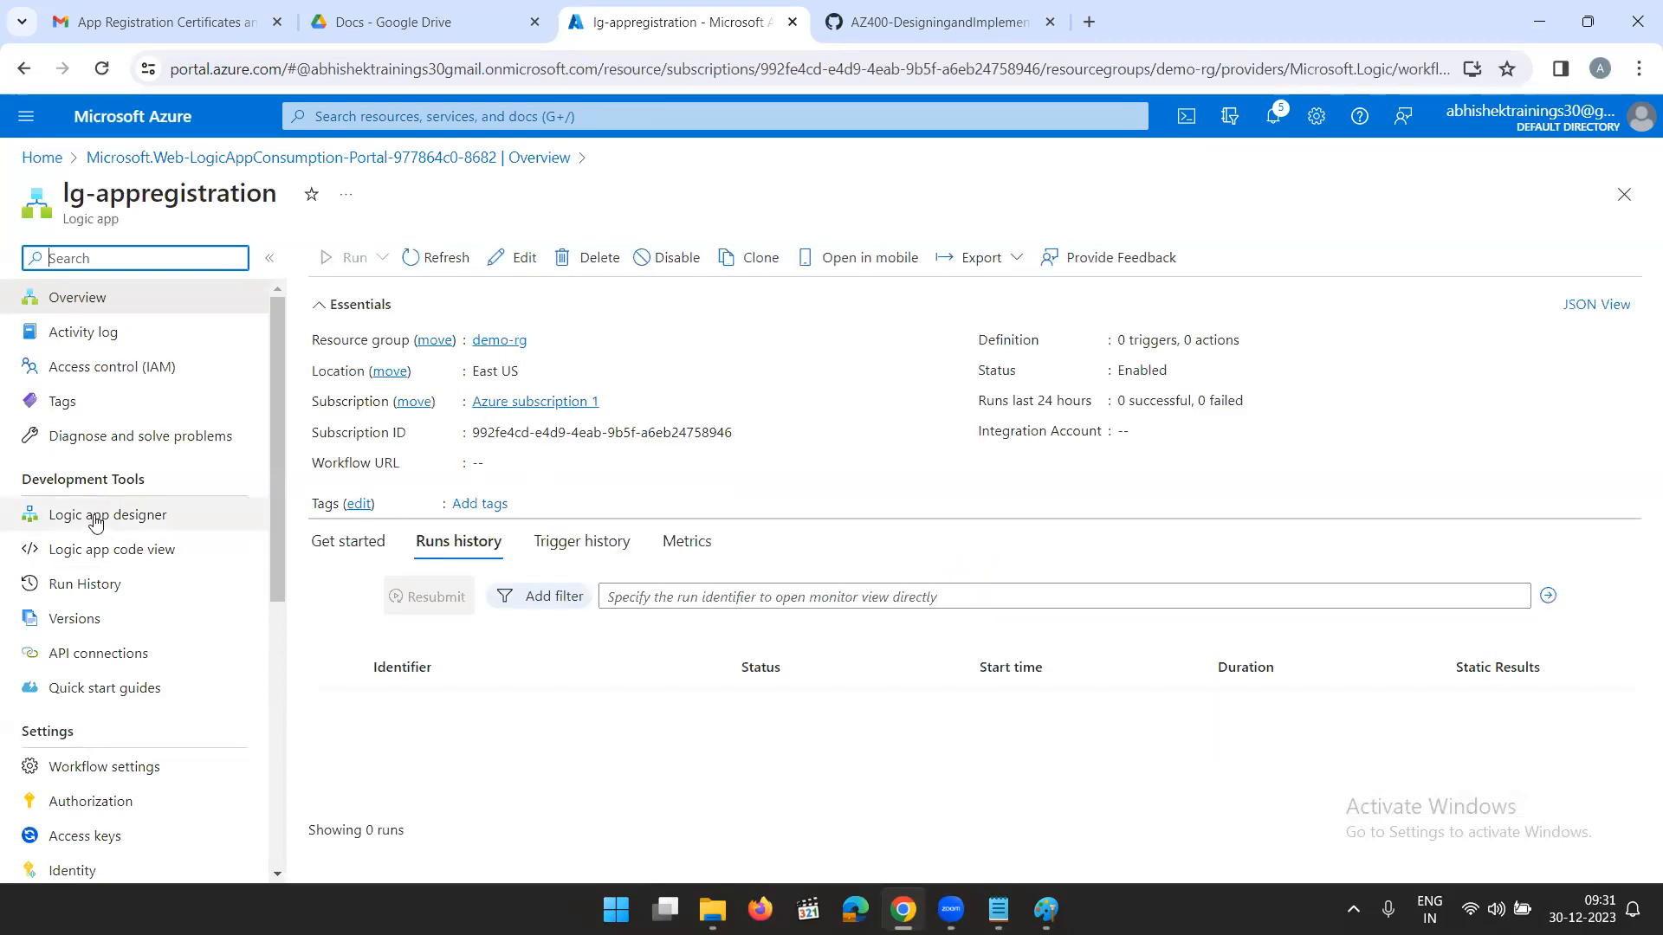
click(145, 520)
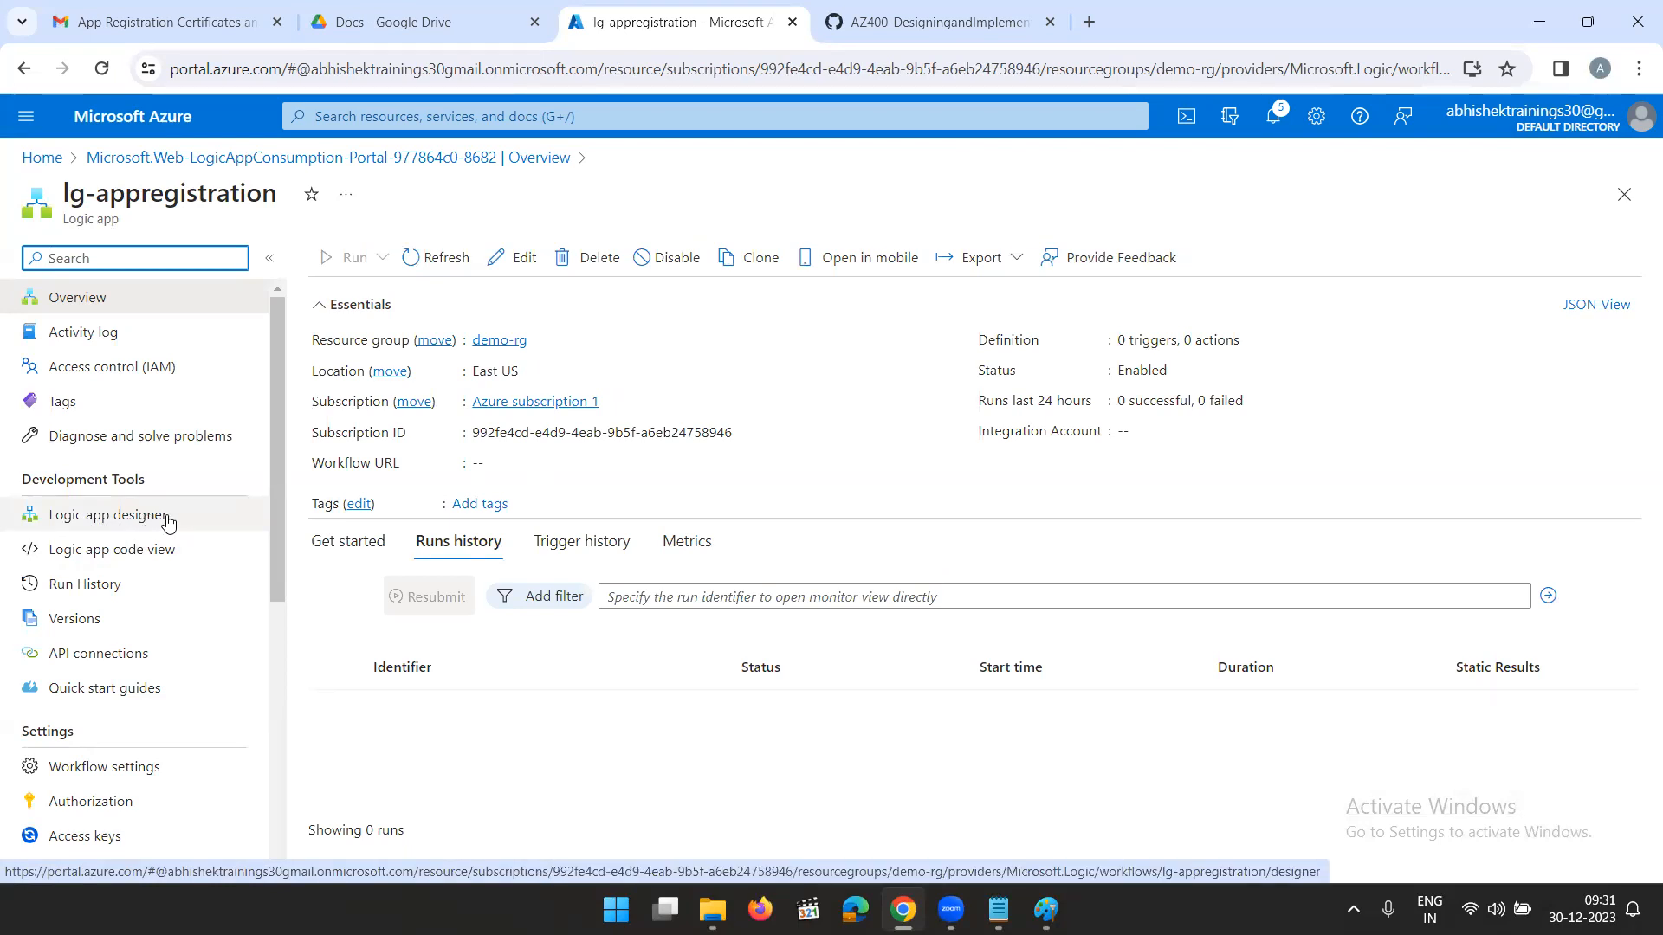
click(517, 257)
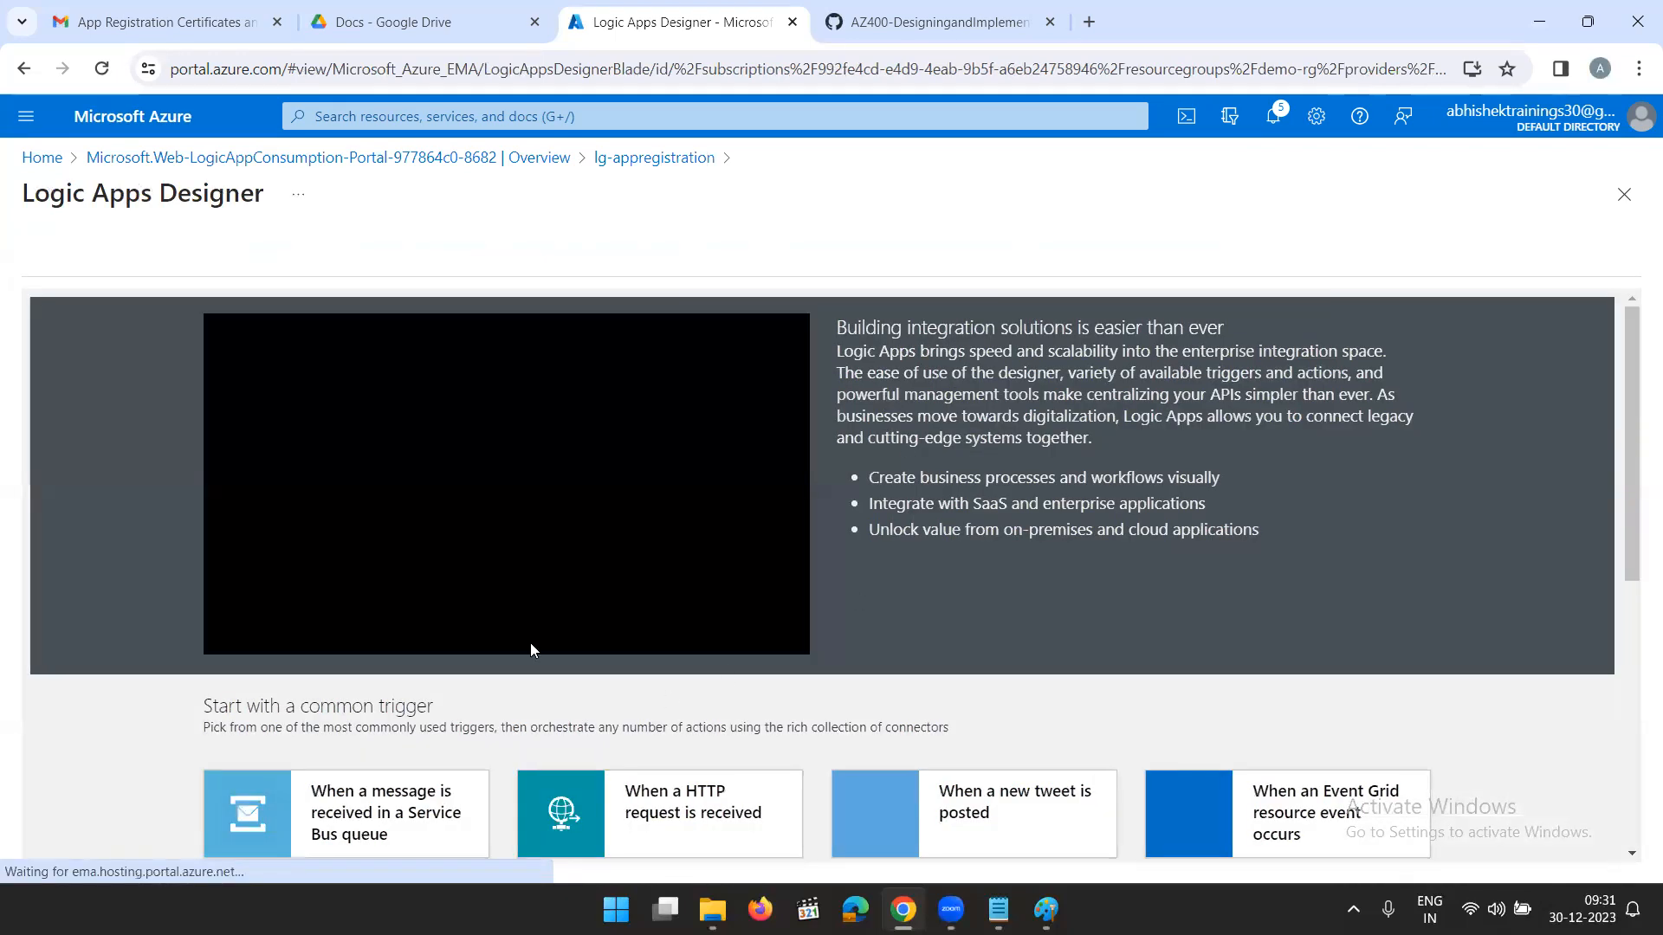
- Check the Logic App flow notes in Paint, return to the designer and start the workflow with the Recurrence trigger
scroll(792, 541, down, 3)
scroll(797, 548, down, 1)
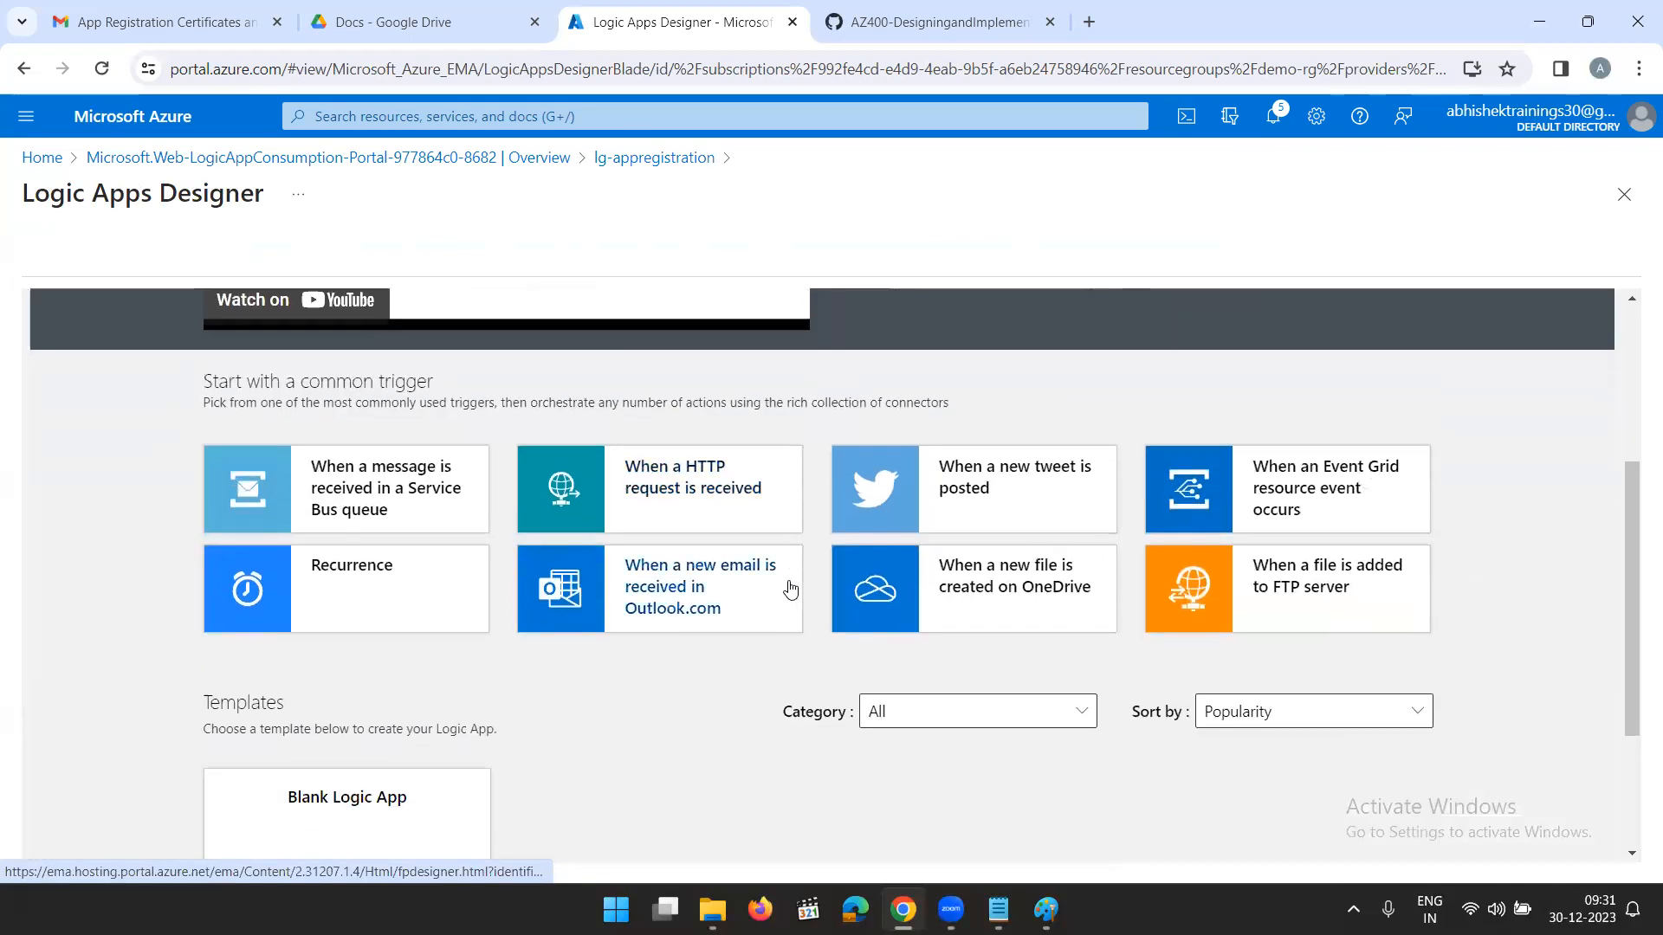
scroll(742, 519, up, 3)
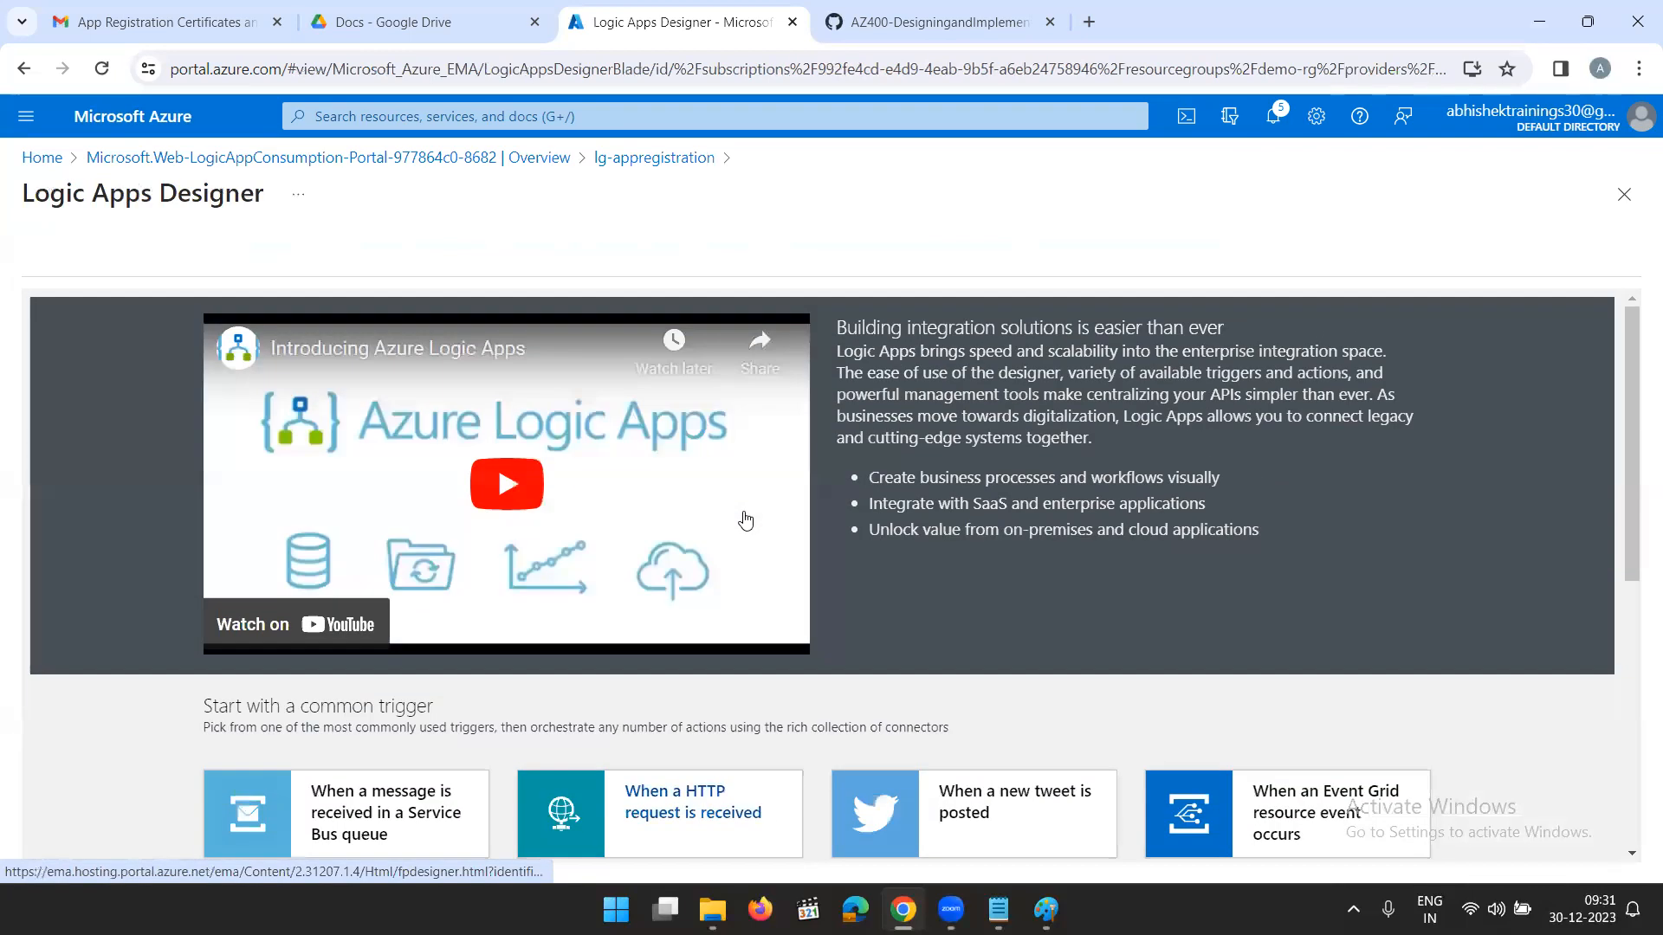
scroll(748, 520, down, 3)
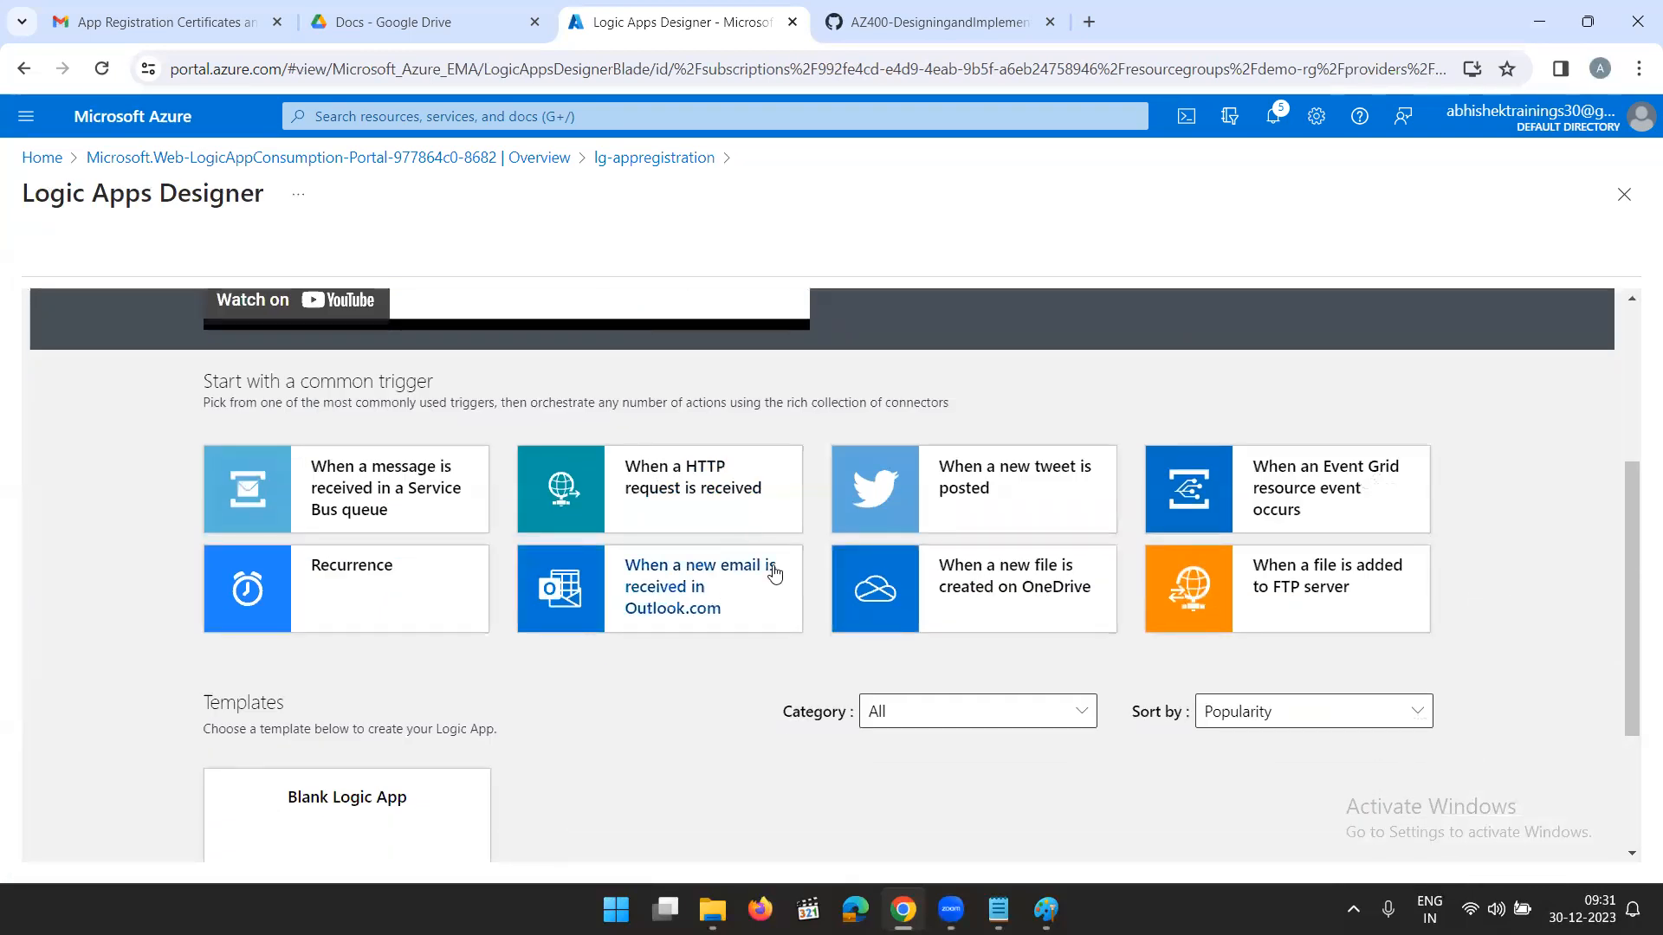
scroll(347, 575, down, 2)
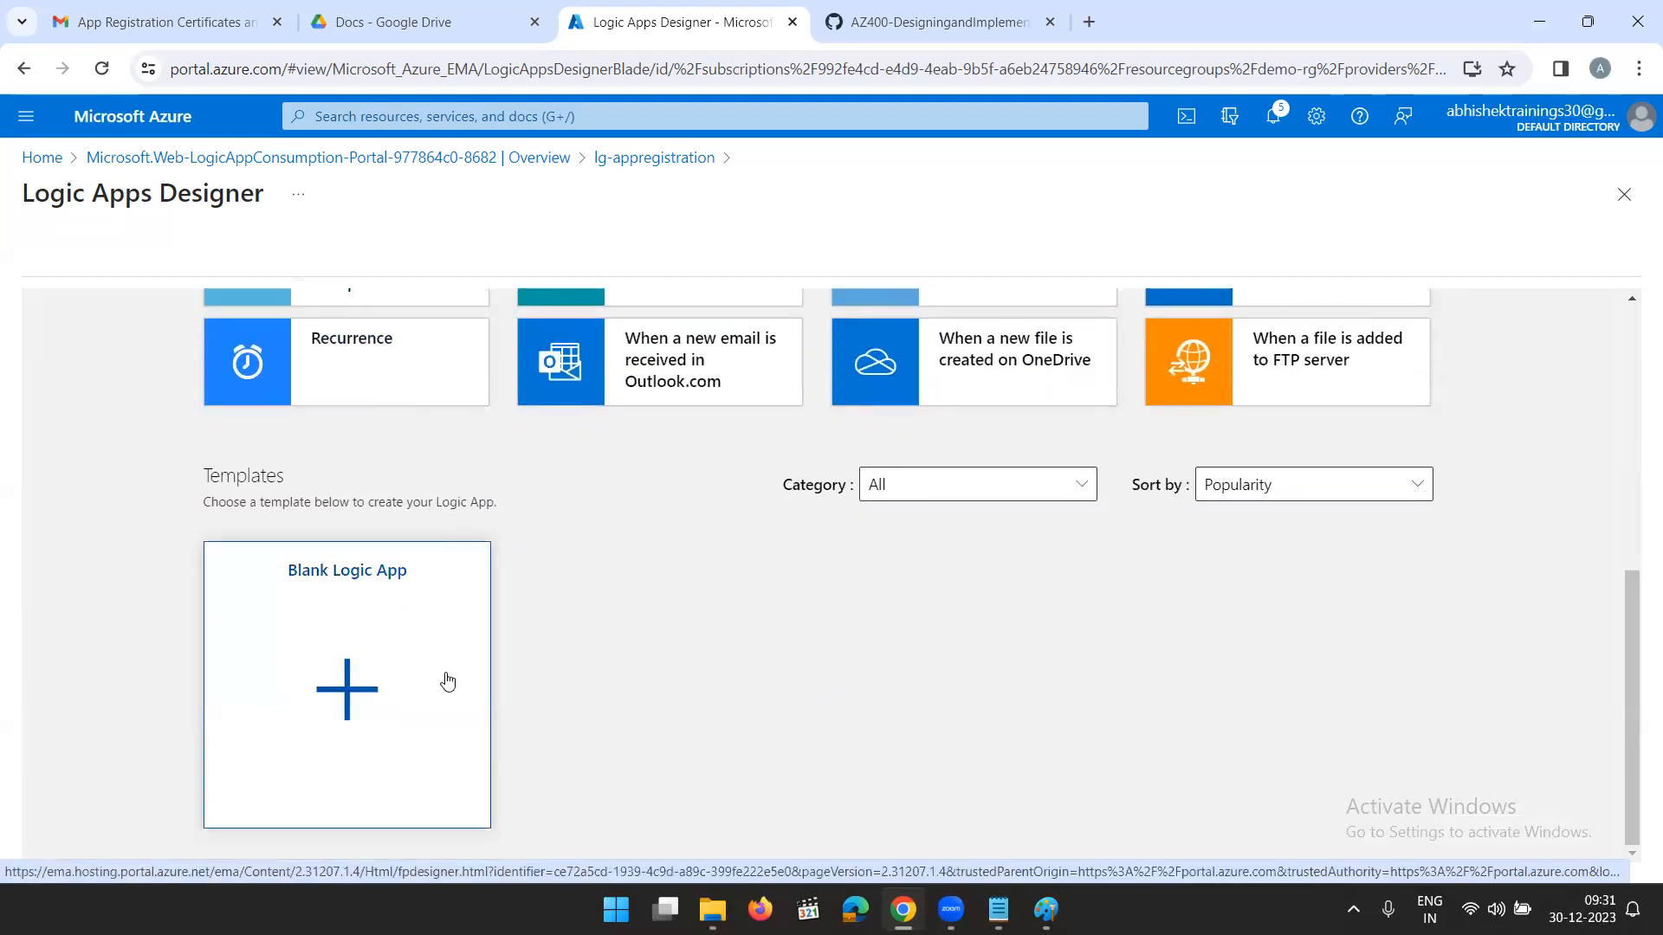
scroll(448, 663, up, 3)
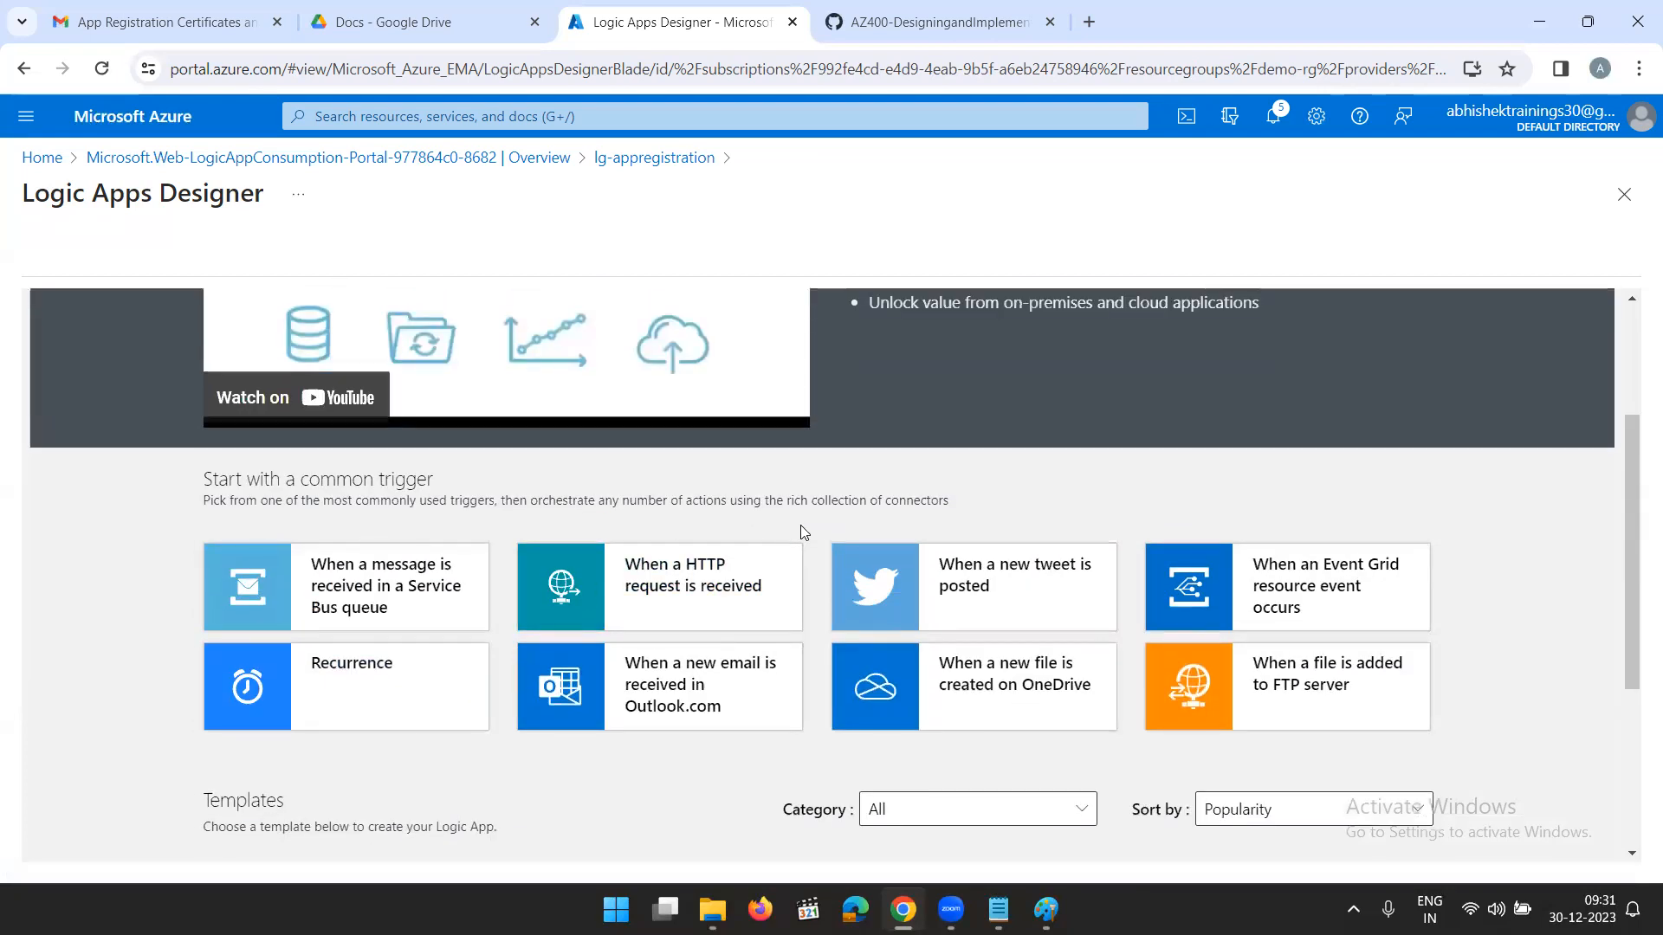
click(1046, 901)
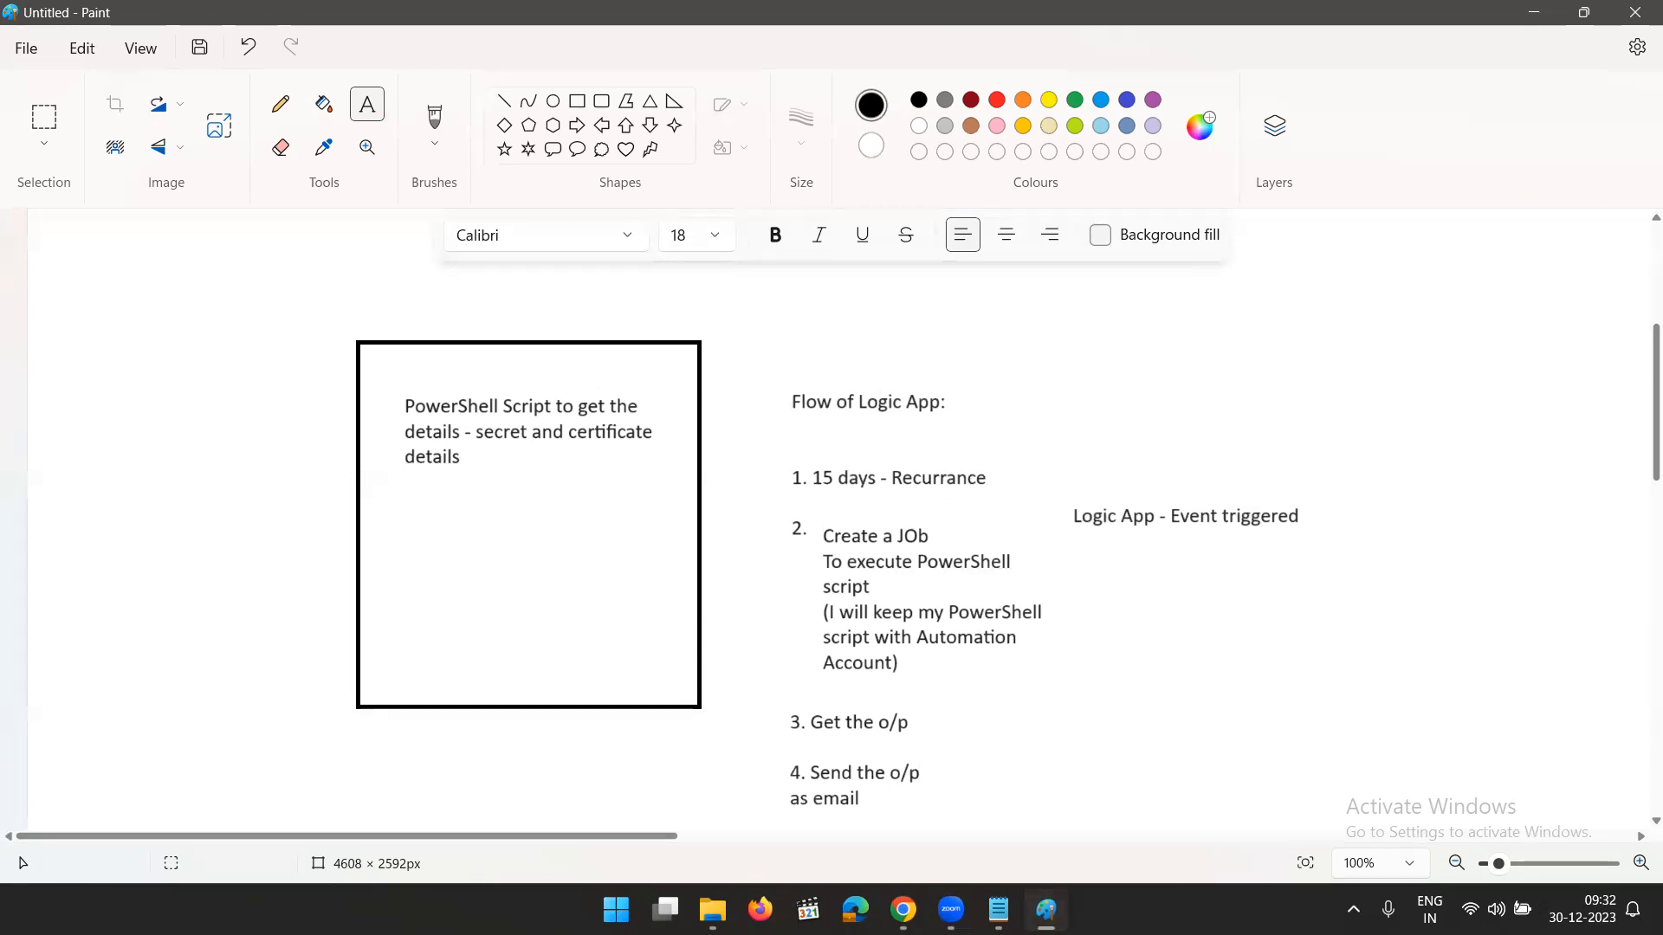
key(alt+Tab)
click(331, 662)
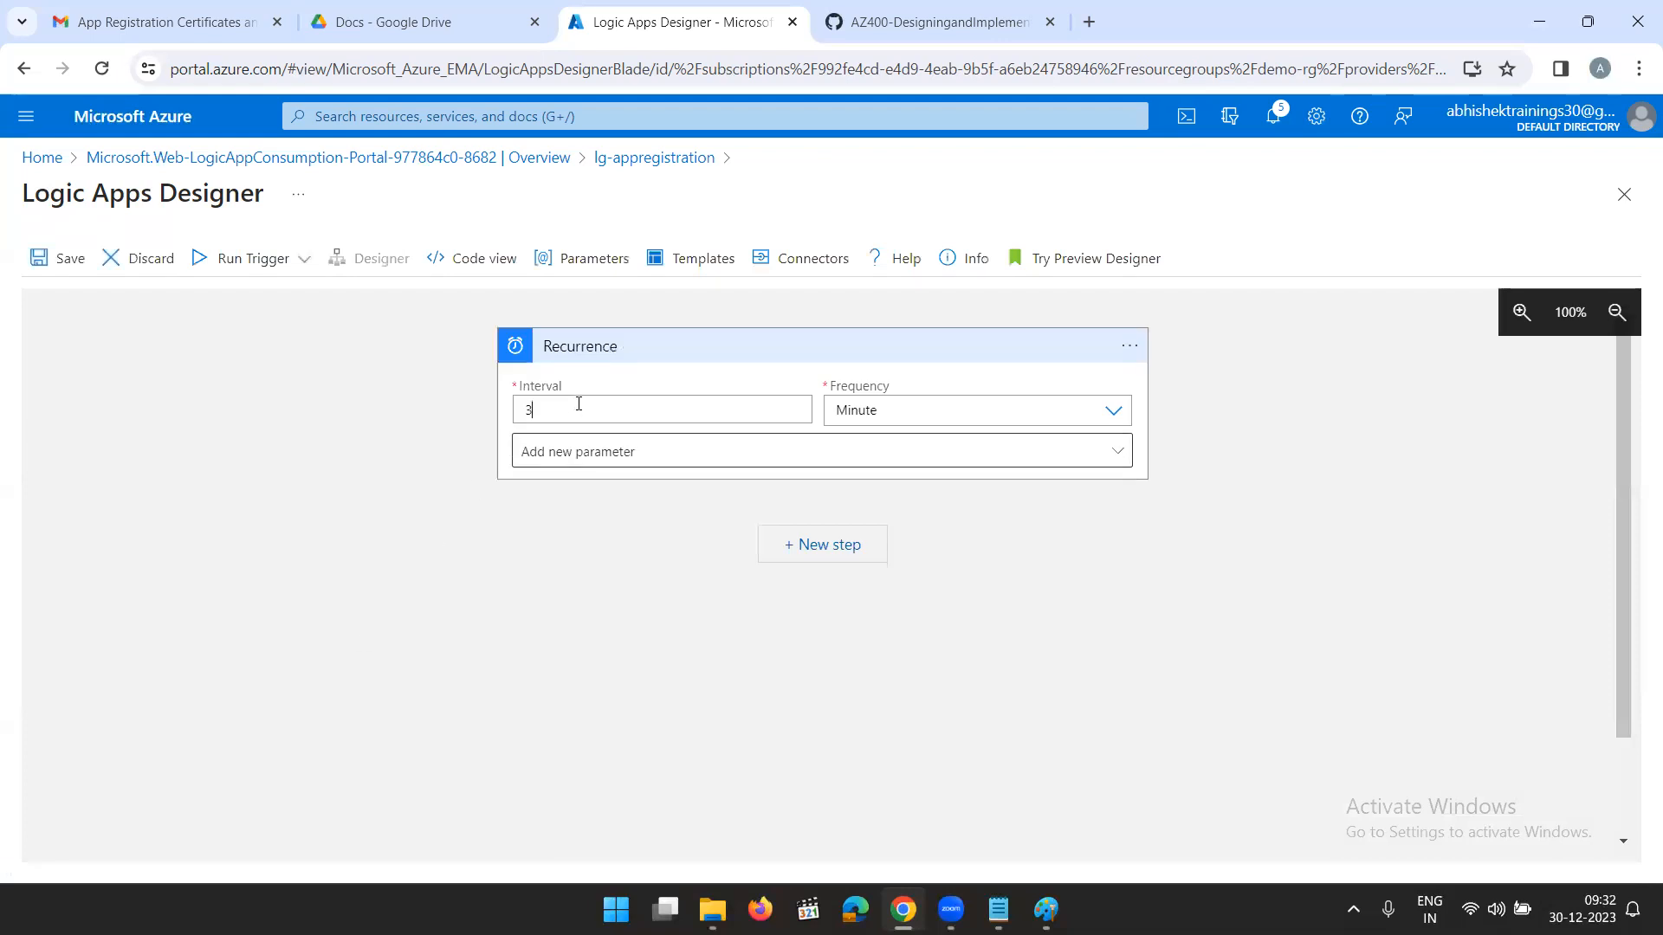
- Set the Recurrence trigger's interval to 2 and its frequency to Month
key(BackSpace)
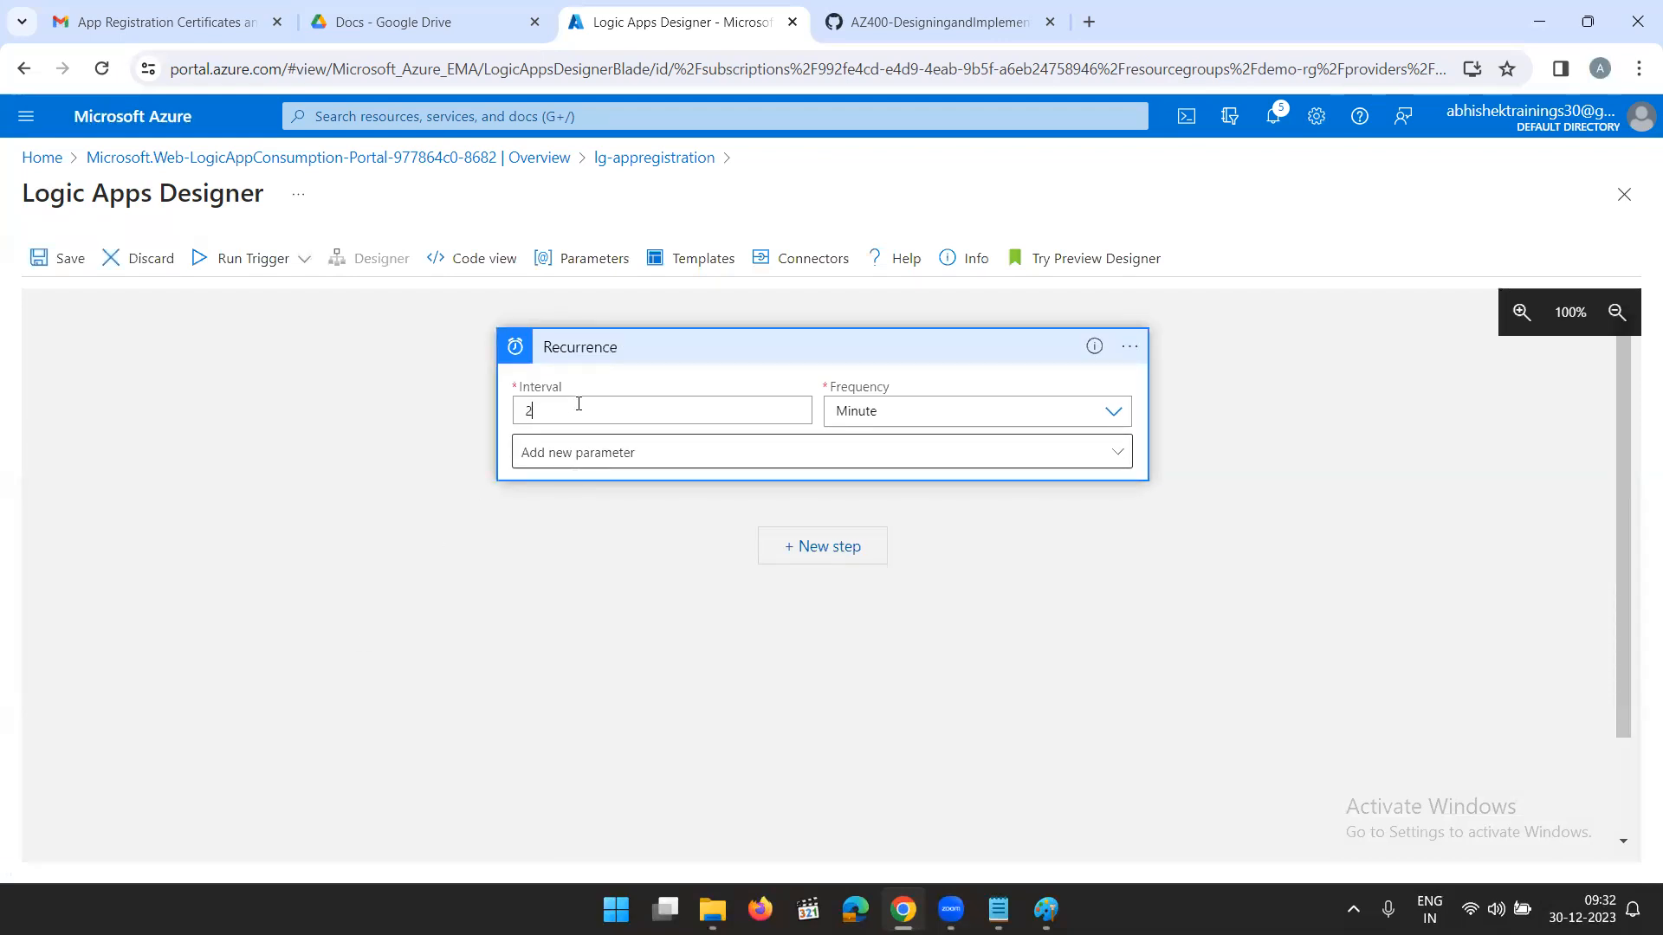
click(991, 407)
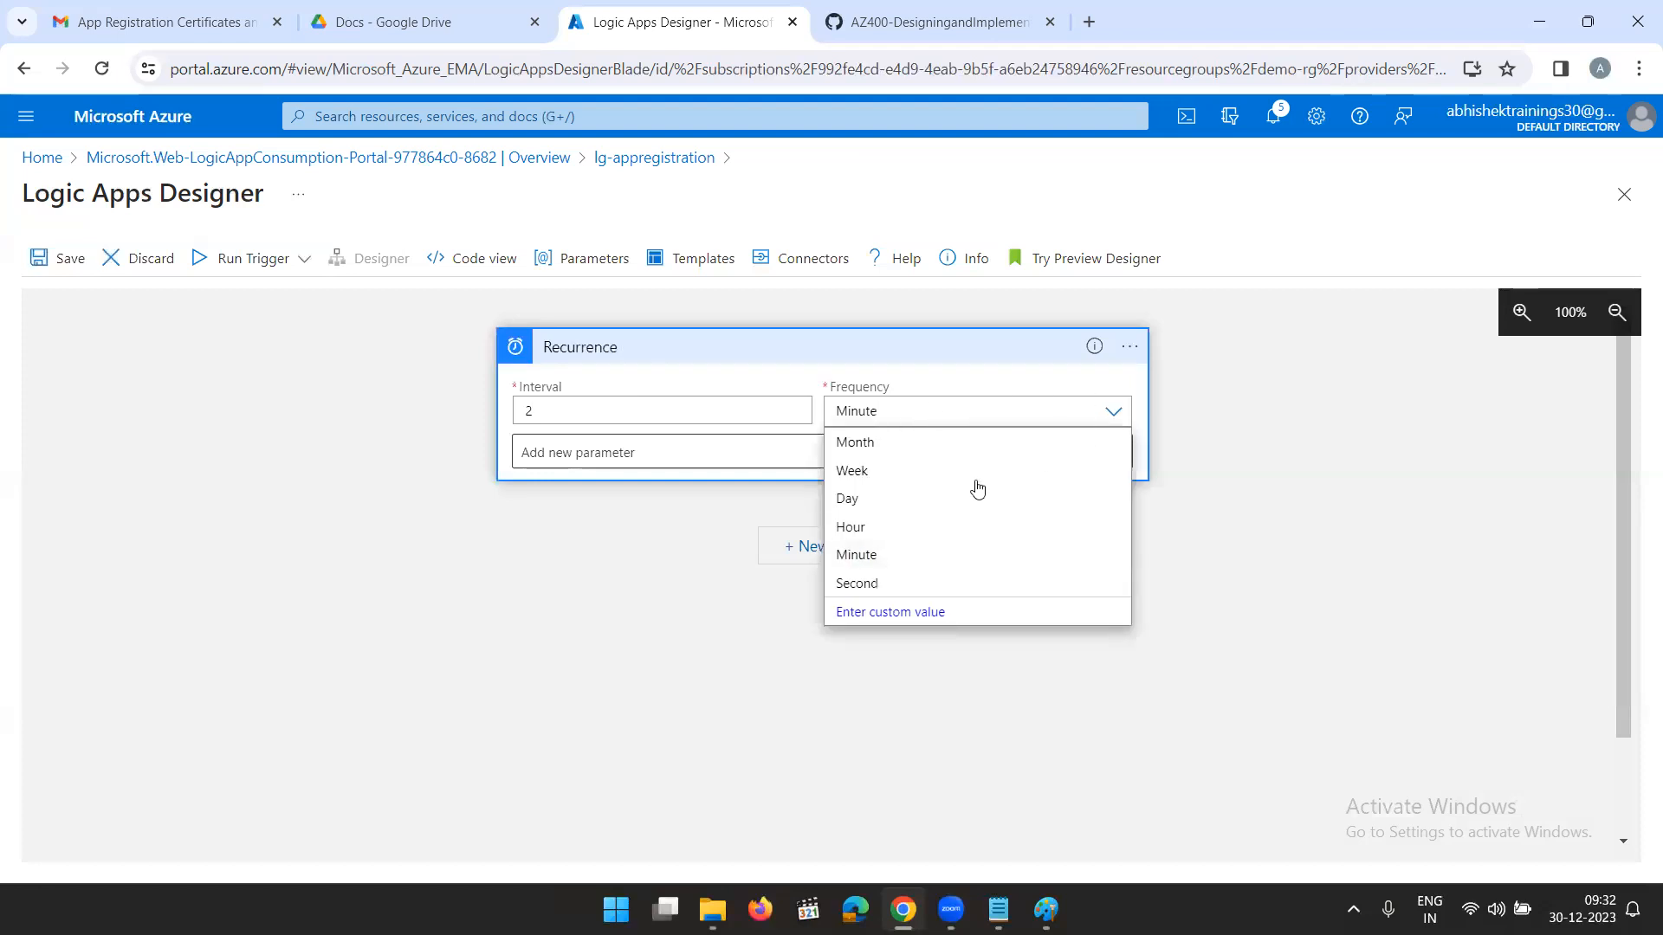
click(873, 454)
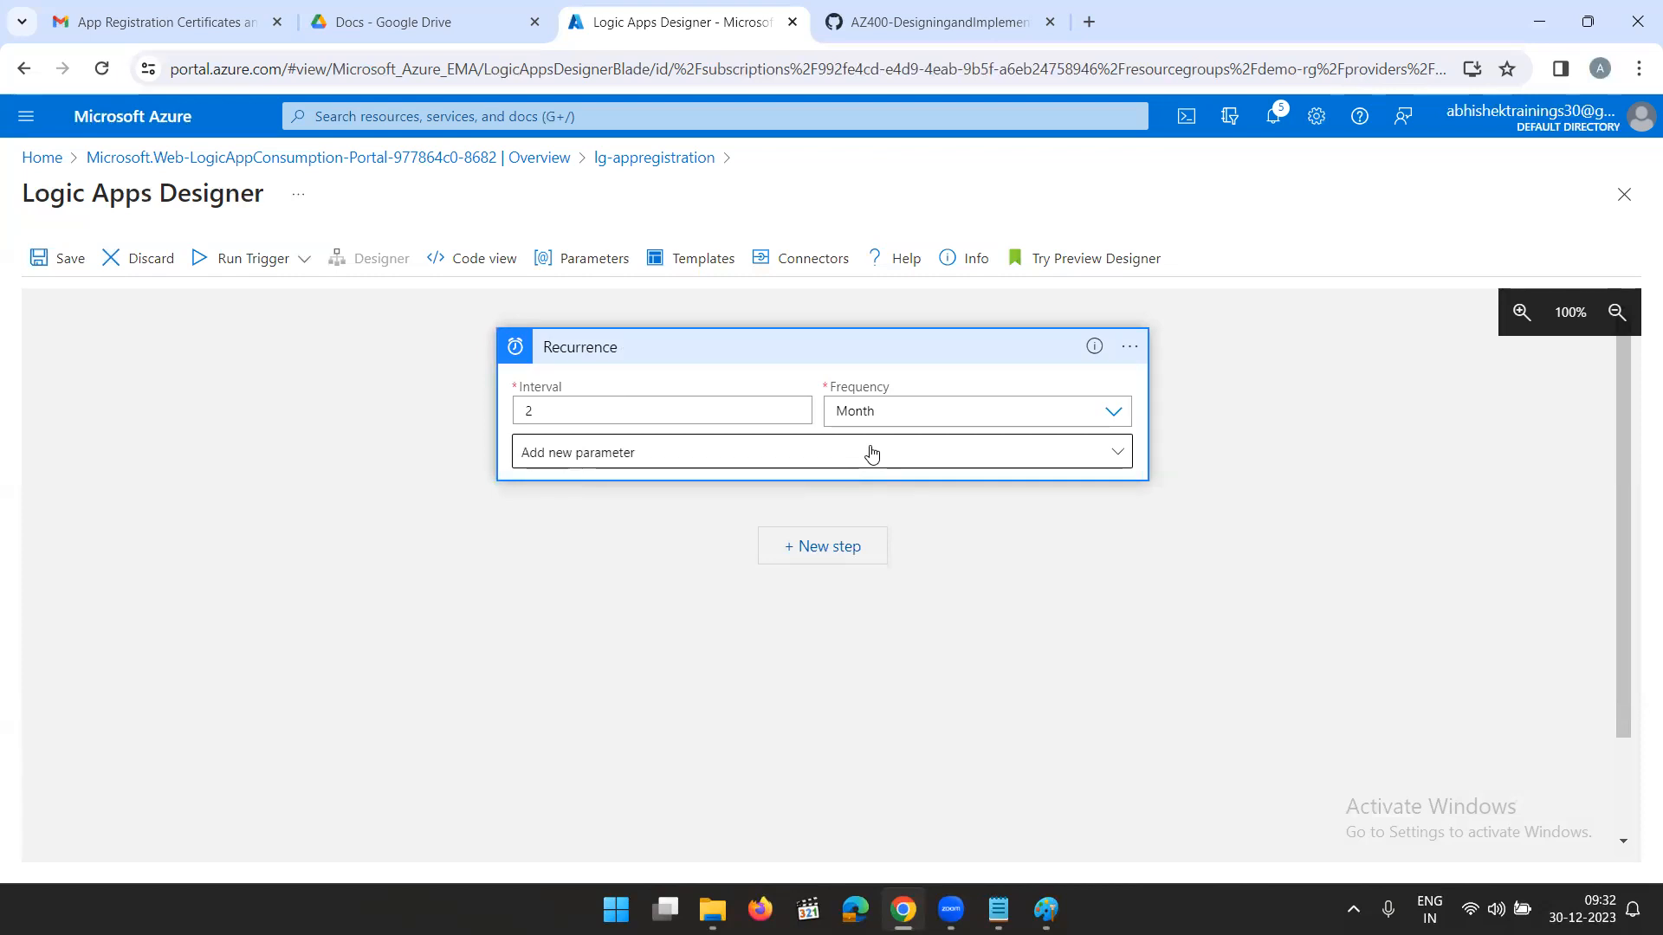
- Add the Time zone and Start time parameters to the trigger and choose the time zone (UTC+05:30) Chennai, Kolkata, Mumbai, New Delhi
click(870, 455)
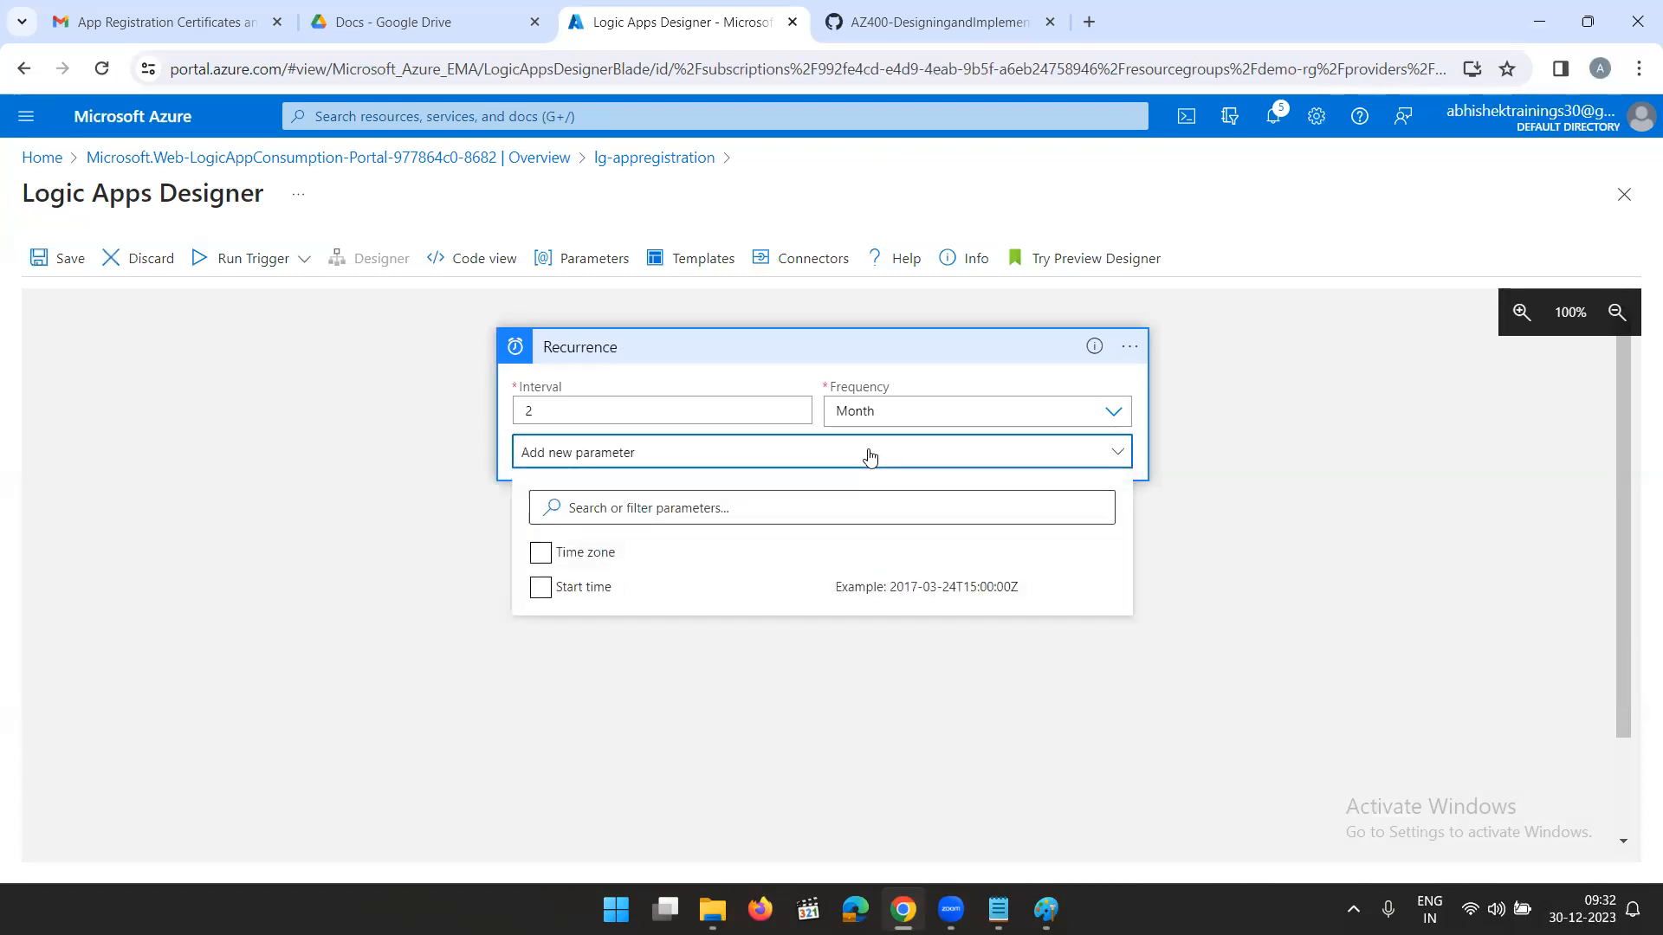
click(559, 555)
click(540, 587)
click(981, 728)
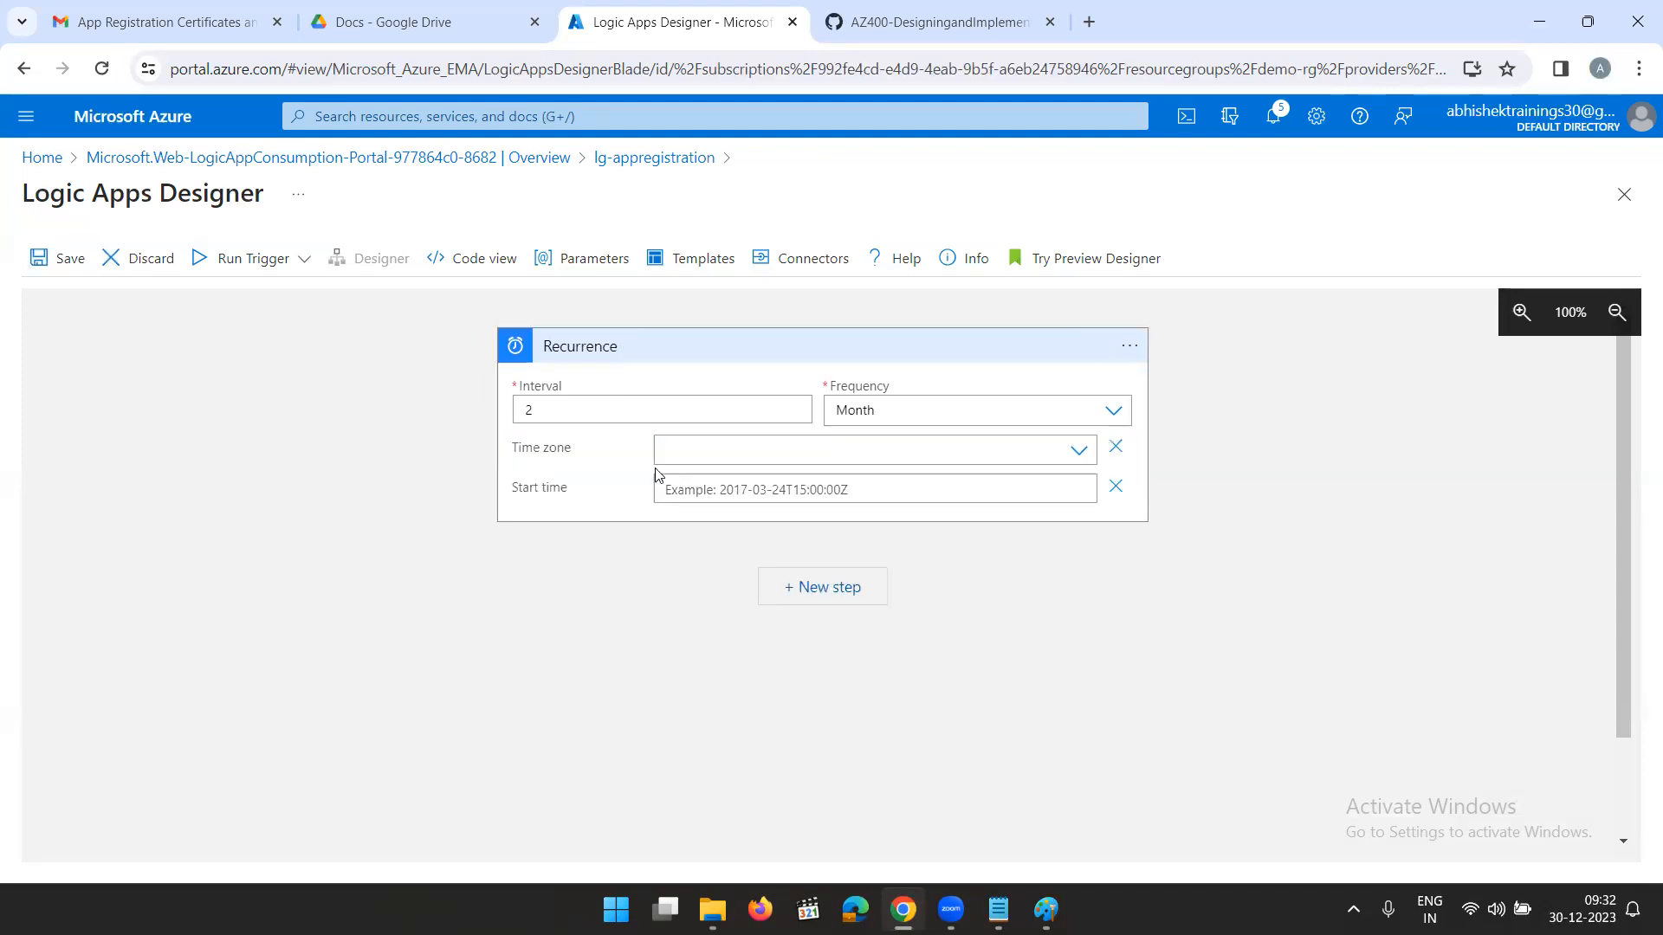
click(1022, 450)
scroll(761, 620, down, 15)
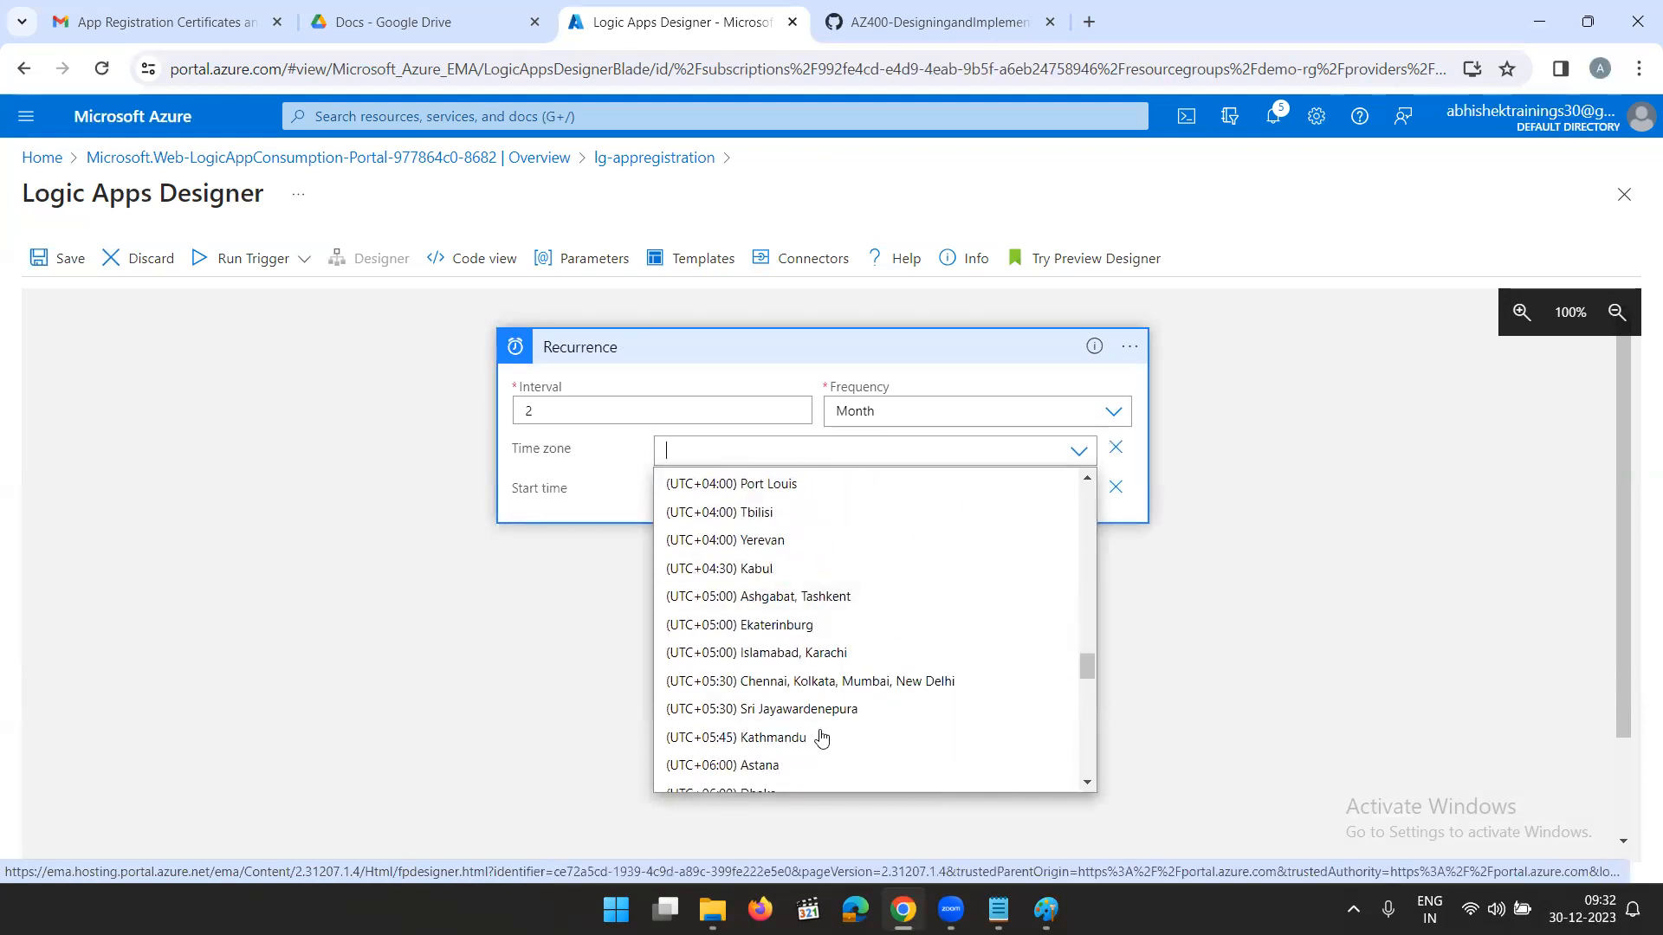
click(798, 681)
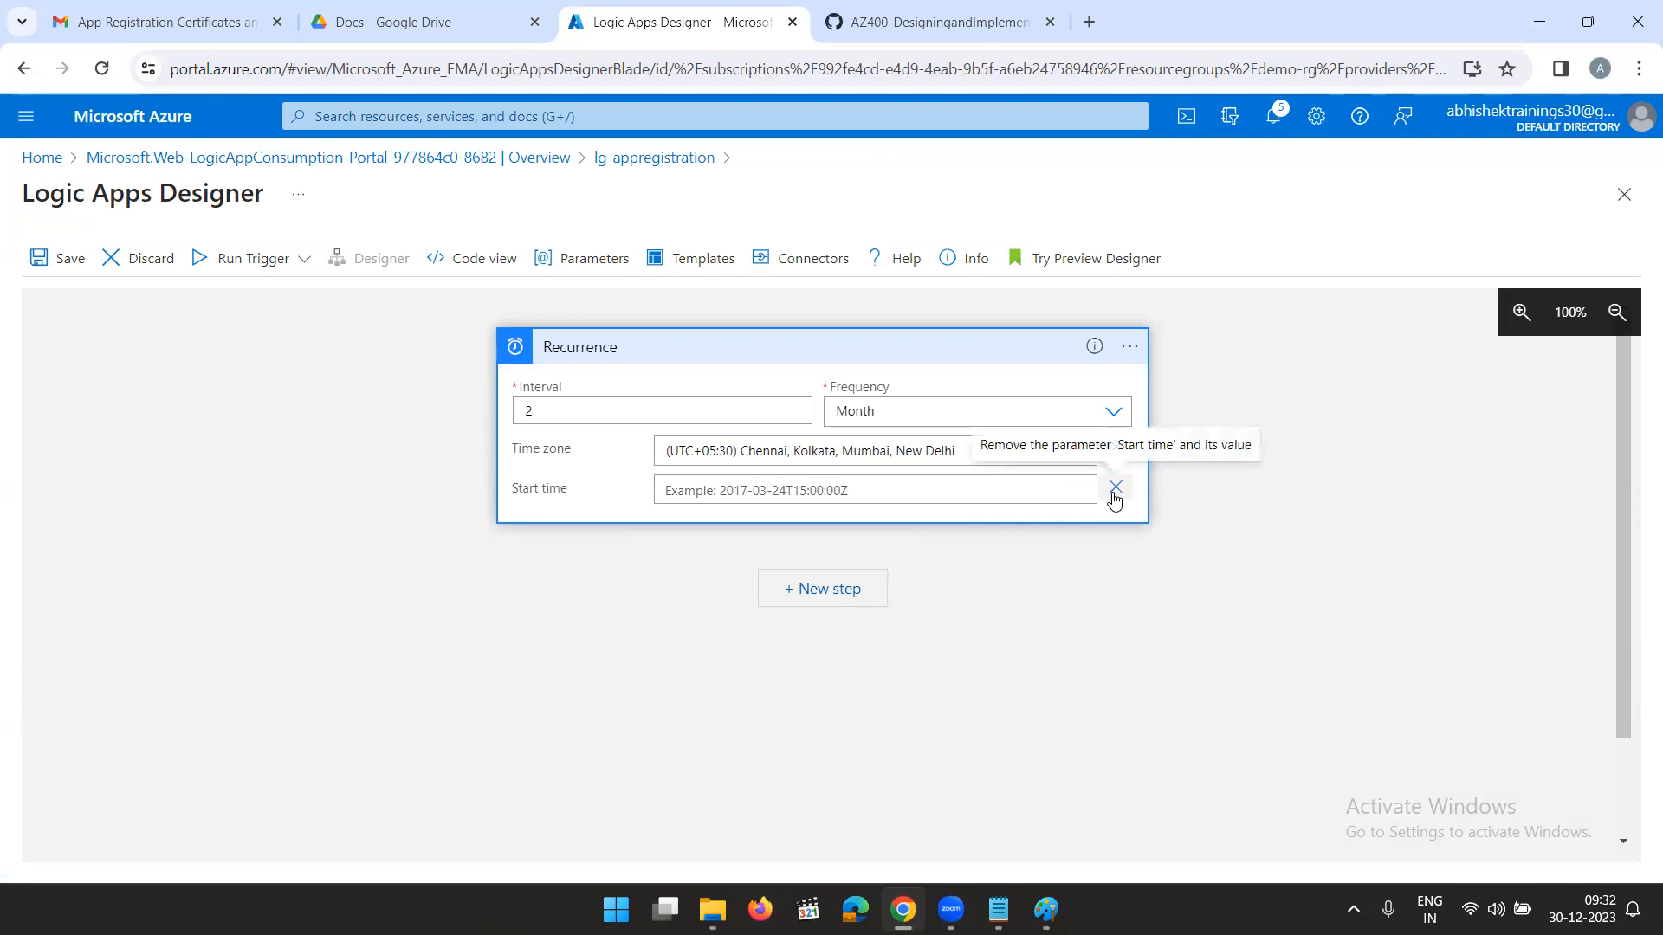
- Set the Recurrence trigger's start time to 2023-12-30T10:00:00Z
click(1024, 483)
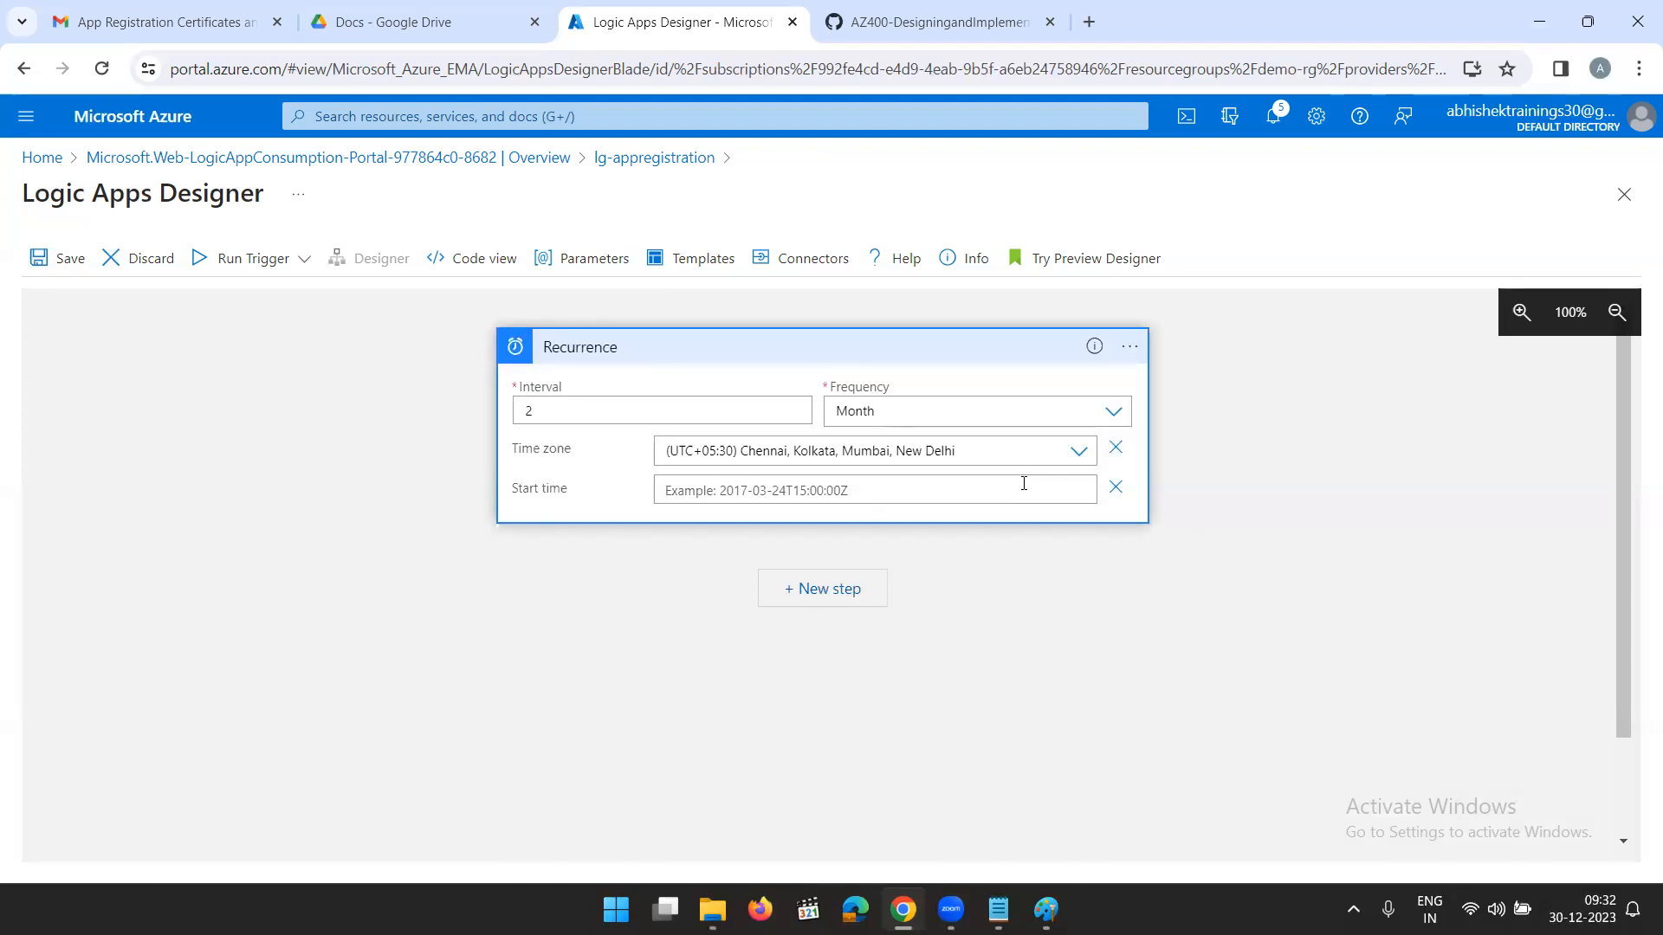
text(2023-12-30)
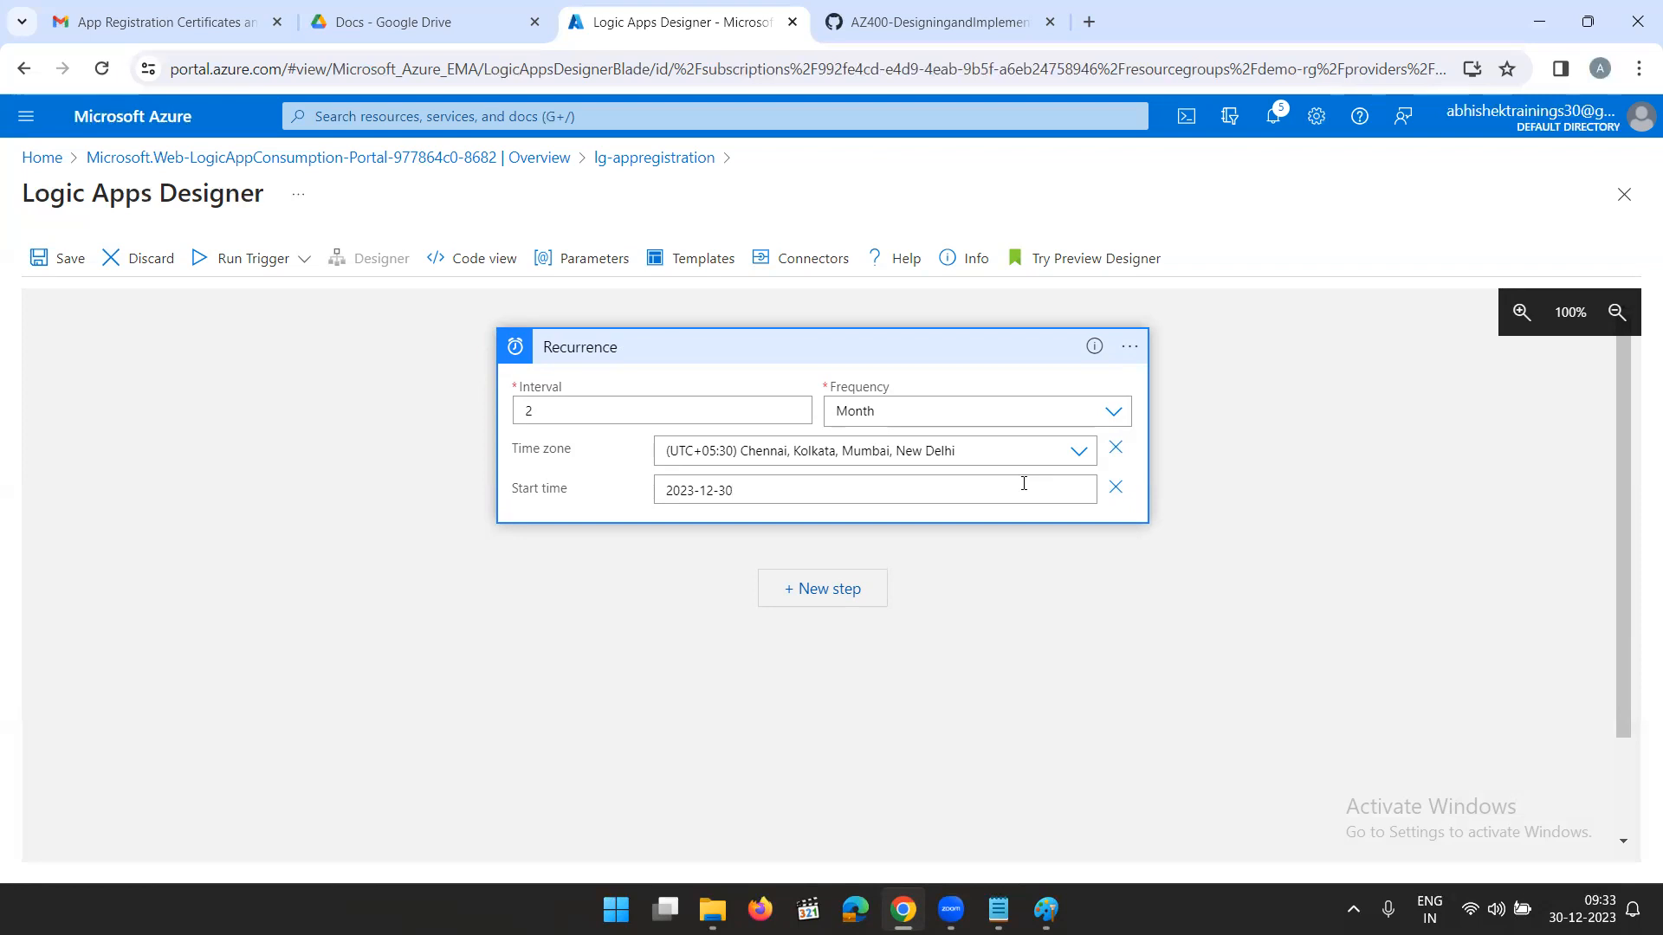
key(Left)
key(Left)
key(Left)
key(Left)
key(Left)
key(Left)
key(Left)
key(Left)
key(Left)
key(BackSpace)
key(BackSpace)
key(BackSpace)
key(BackSpace)
key(BackSpace)
key(BackSpace)
key(BackSpace)
key(BackSpace)
key(BackSpace)
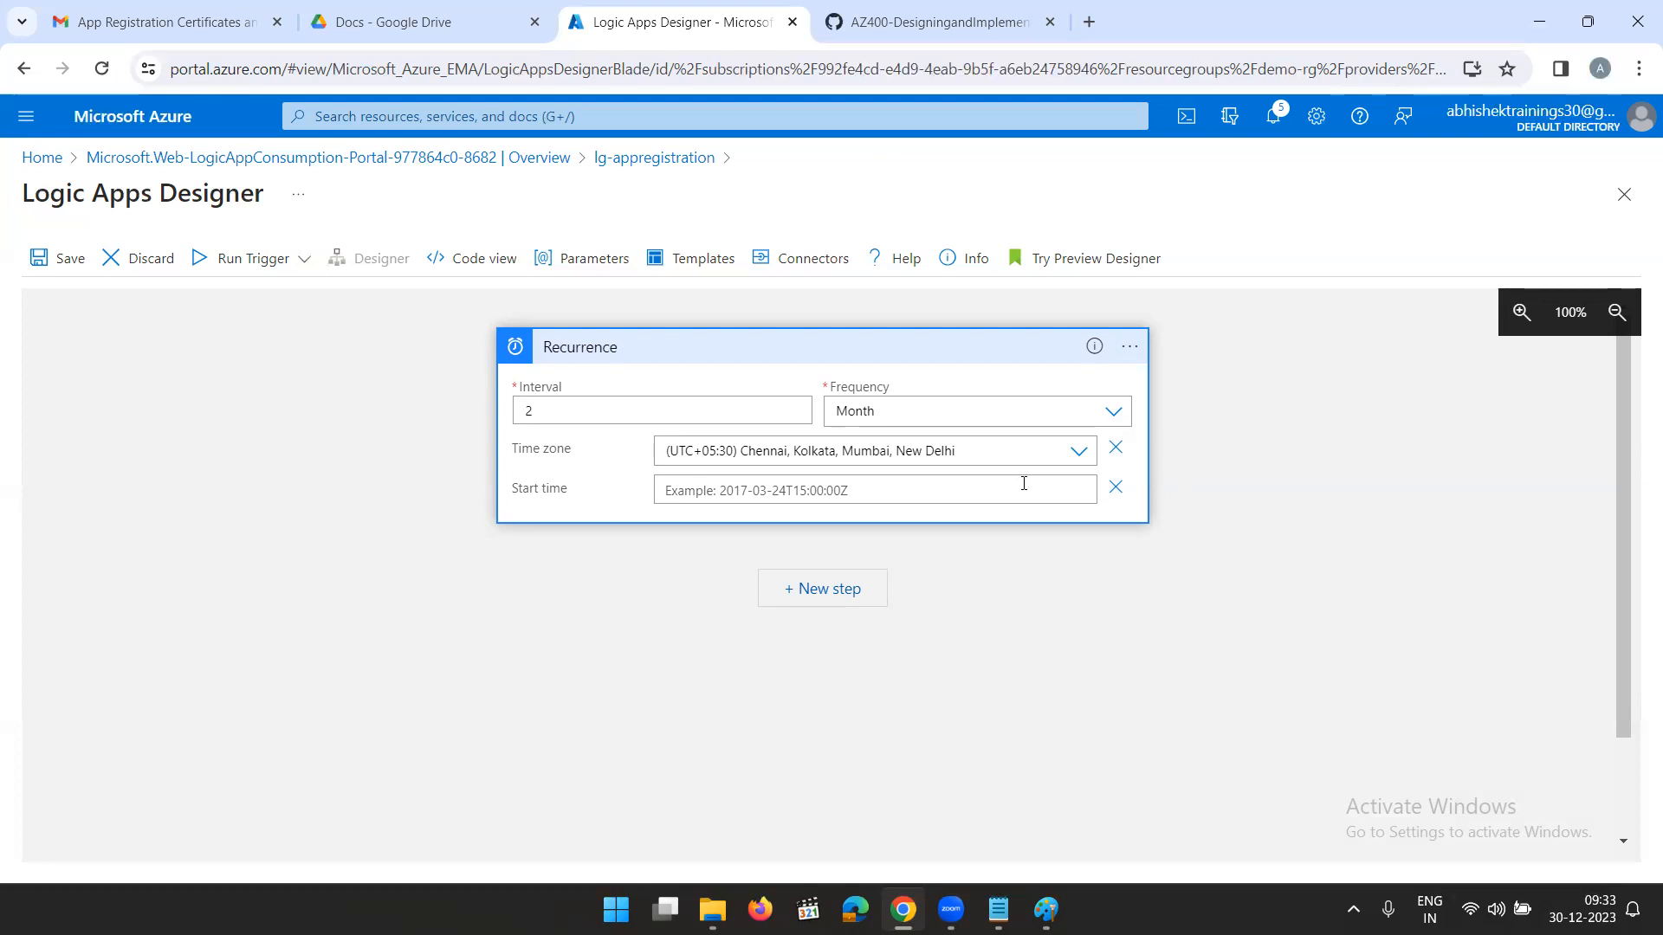
text(2023-12-30T)
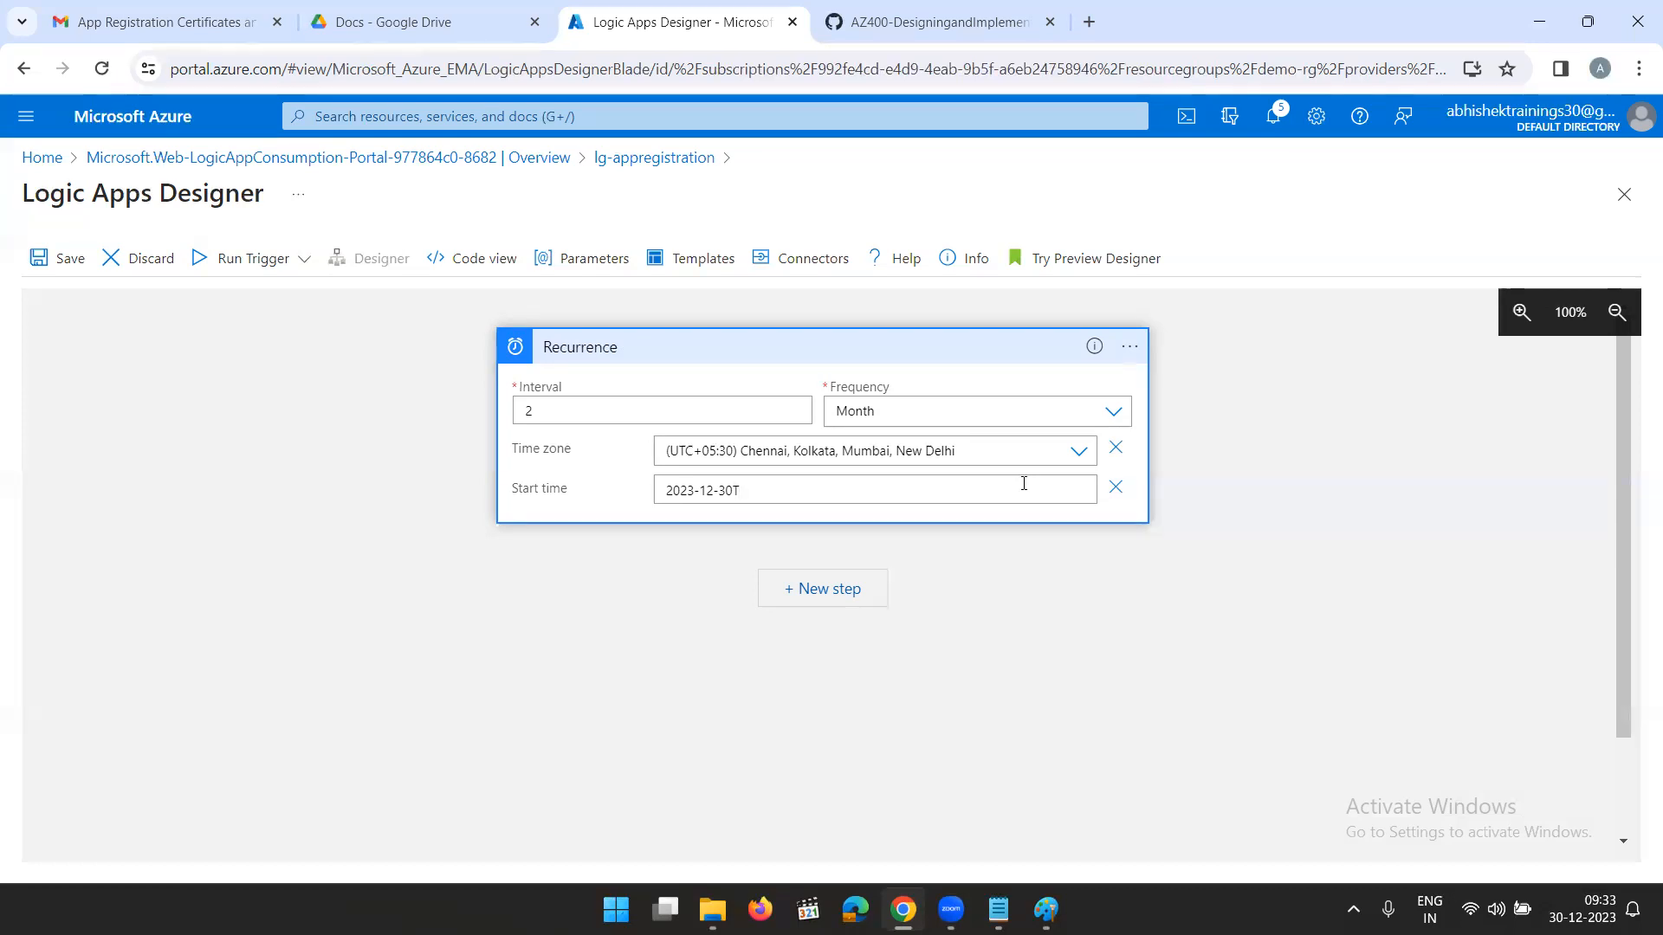
text(:00:00Z)
click(1076, 679)
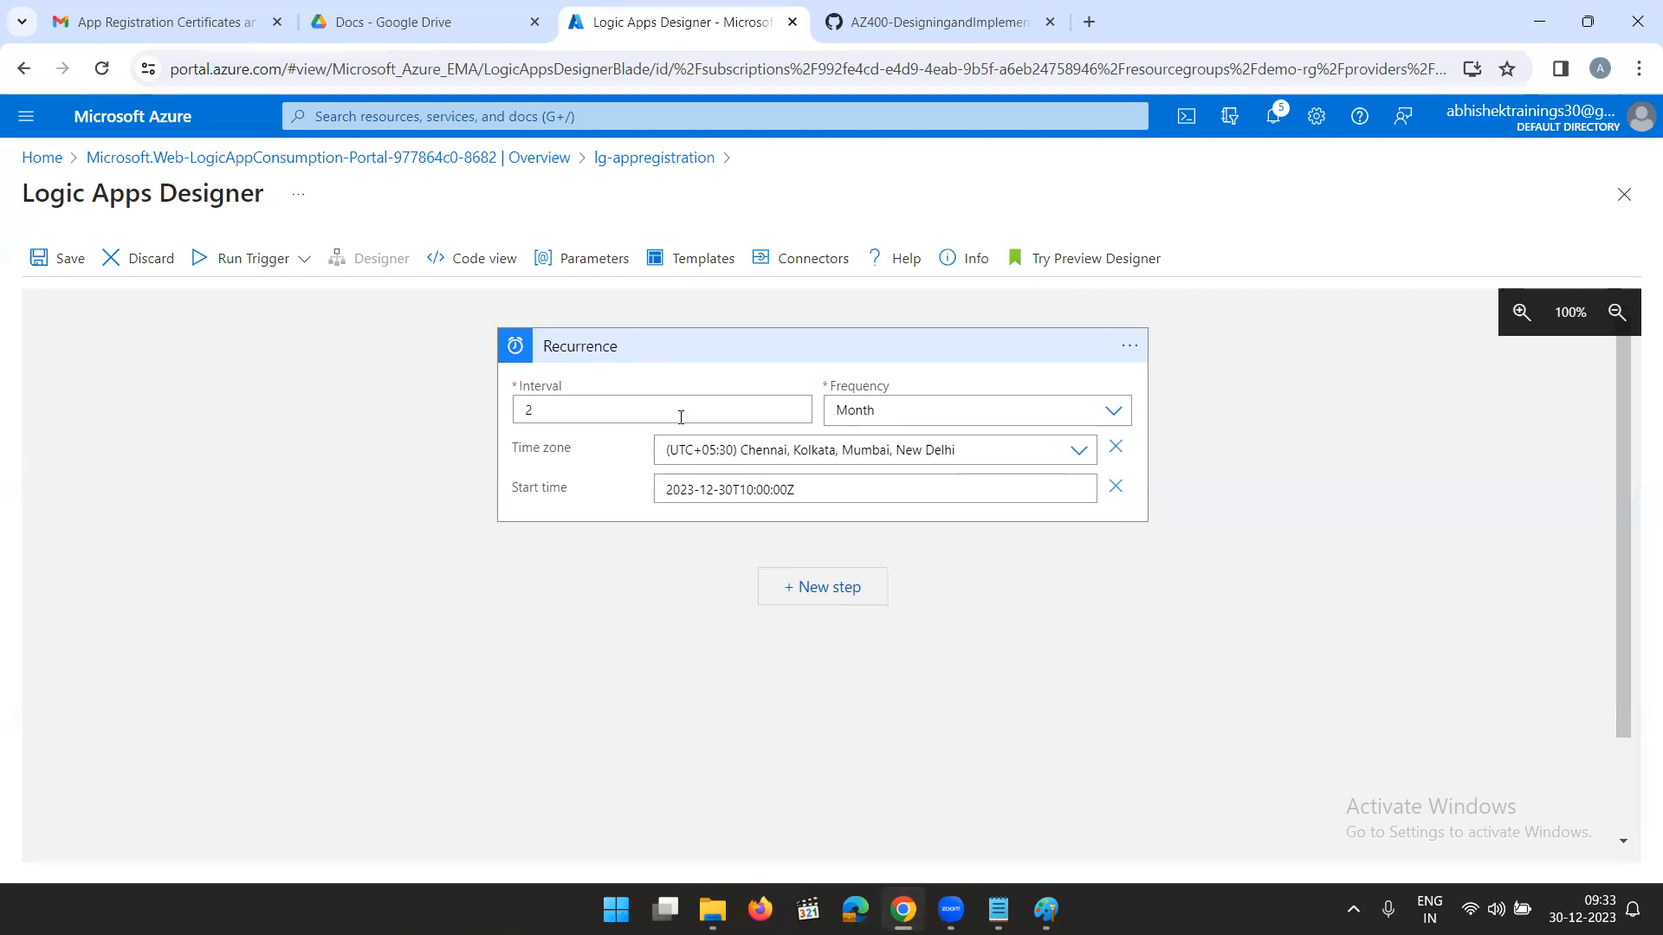
- Add a new step below Recurrence using the Azure Automation Create job action, checking the flow notes in Paint first
click(823, 592)
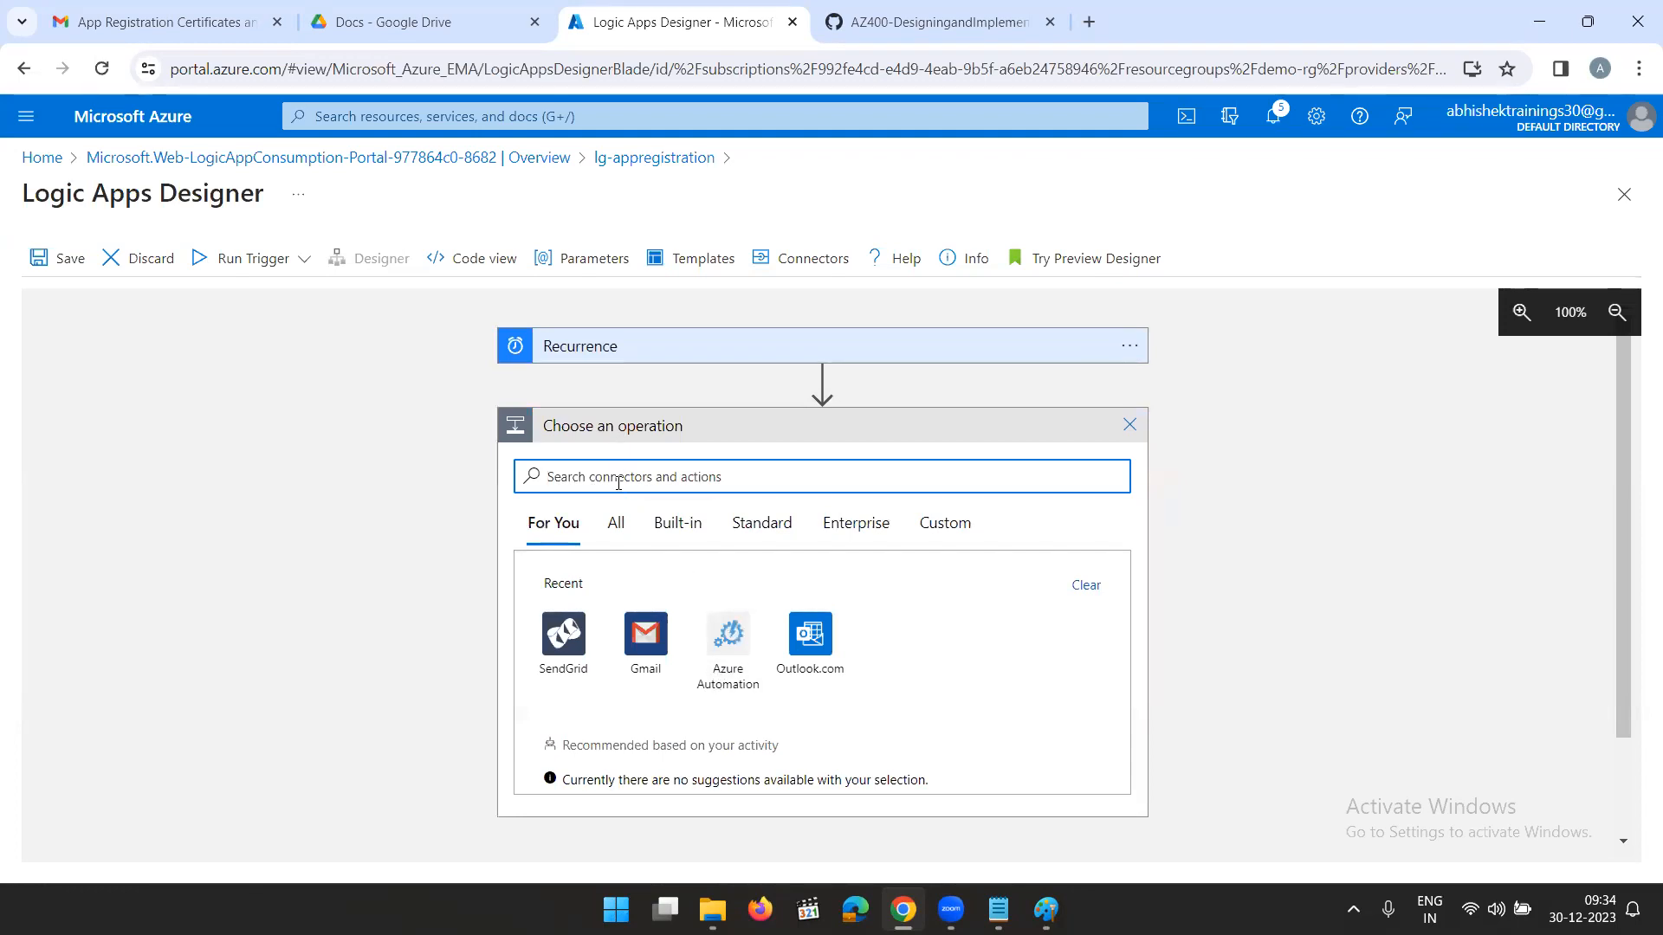
click(730, 655)
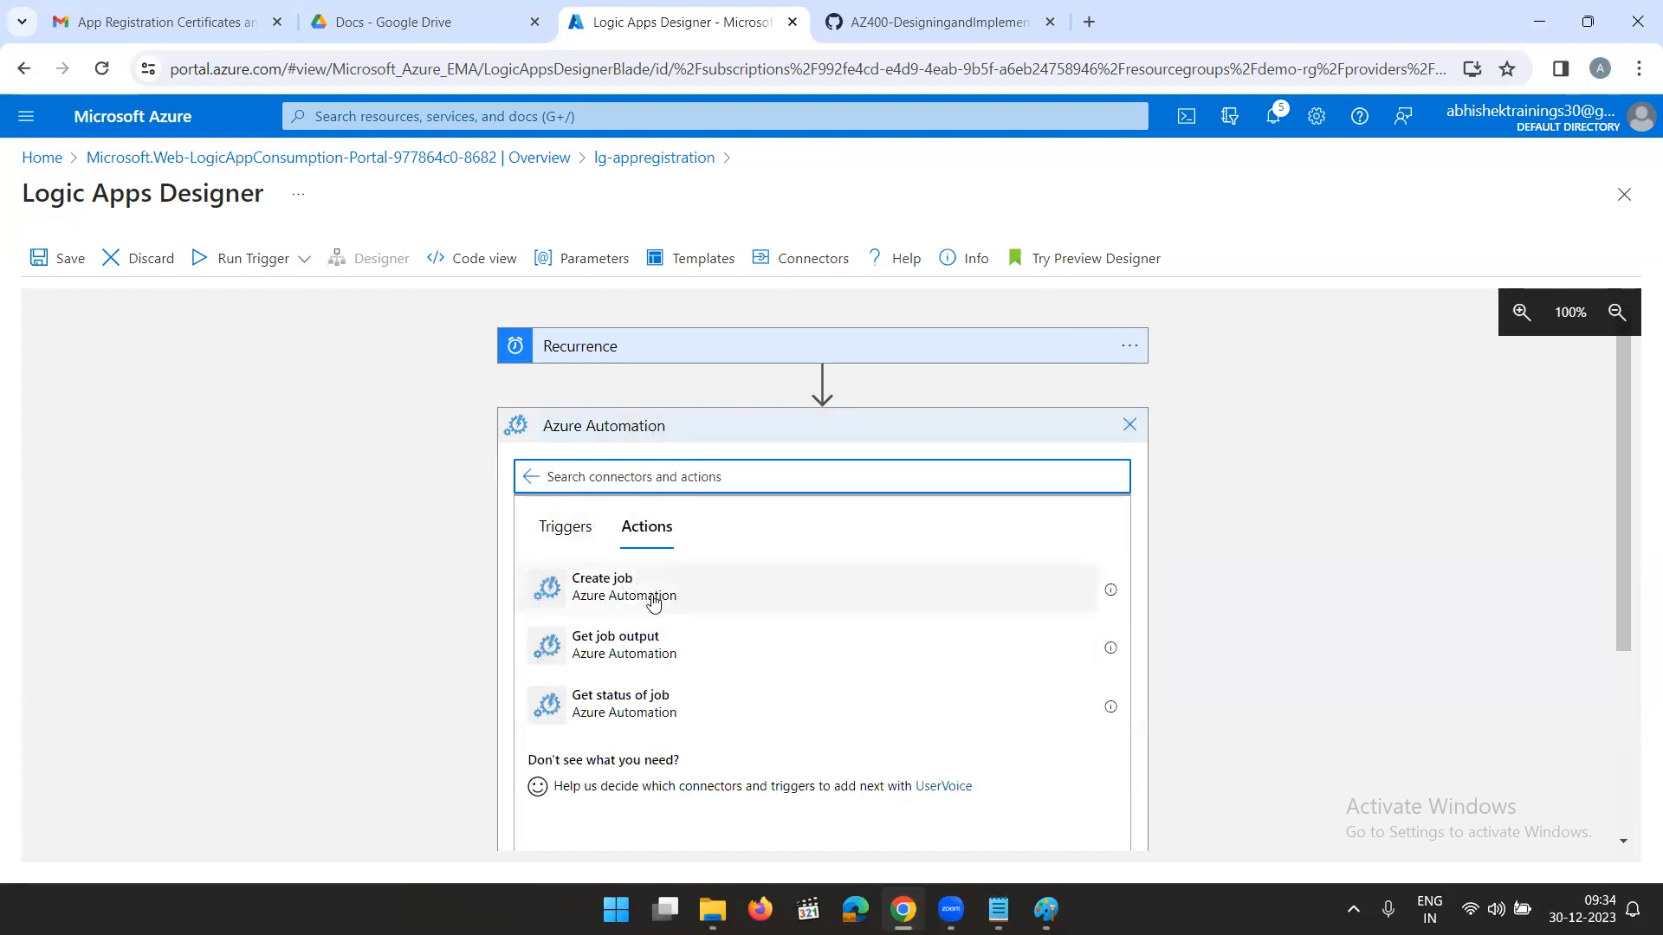
click(1046, 910)
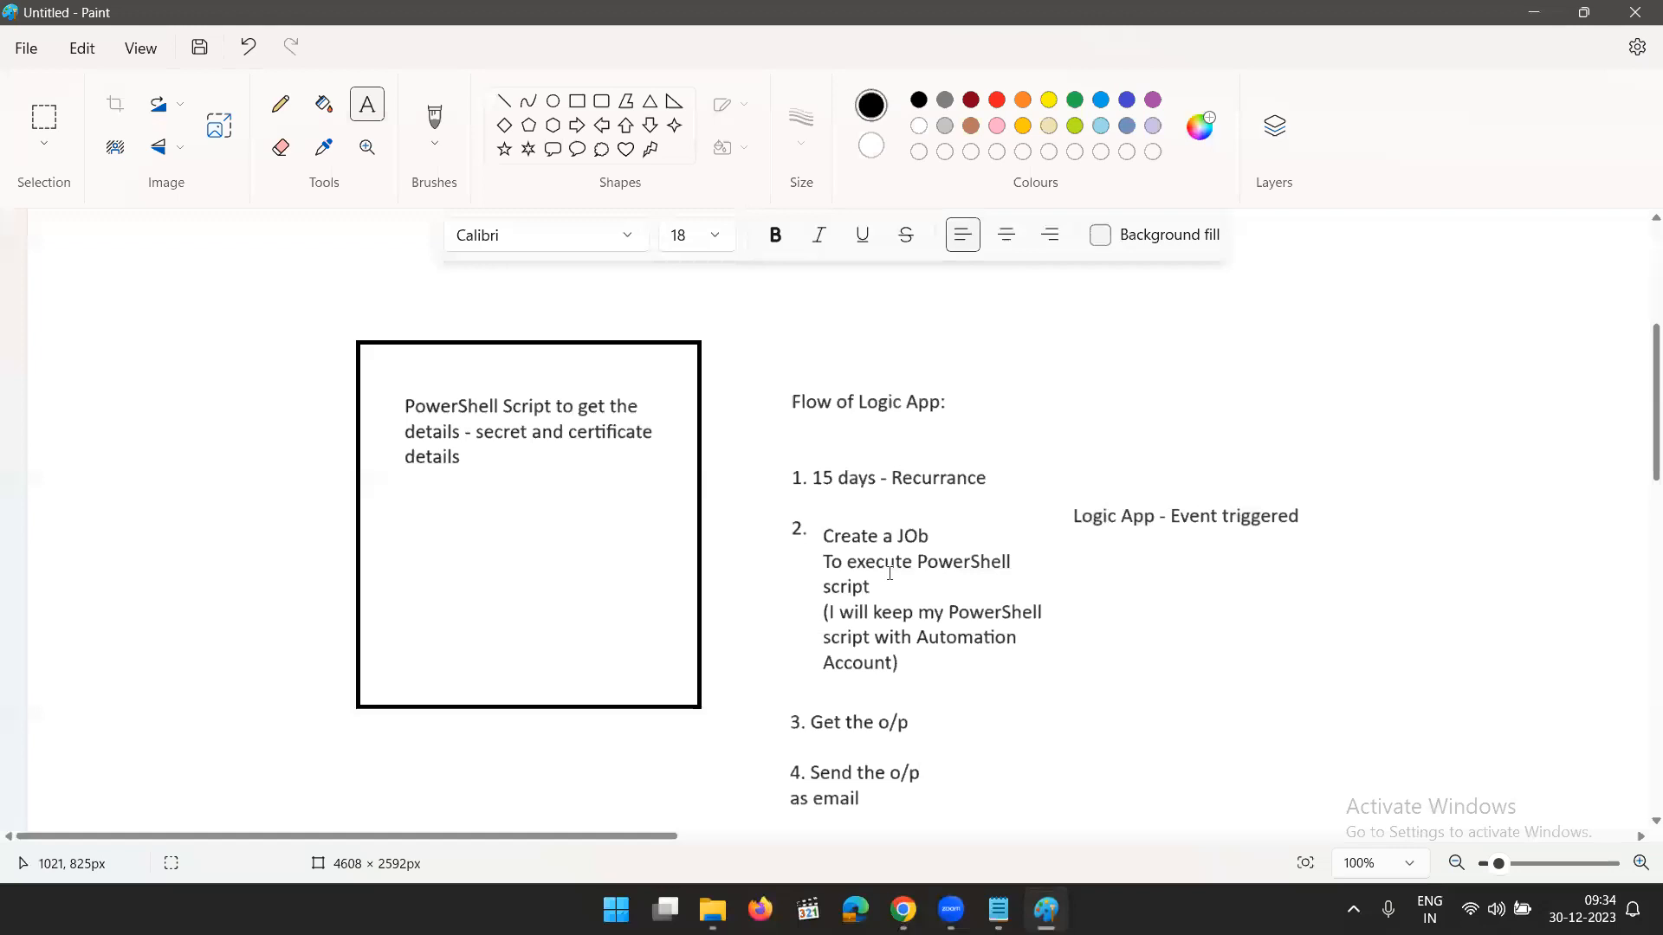
click(1046, 909)
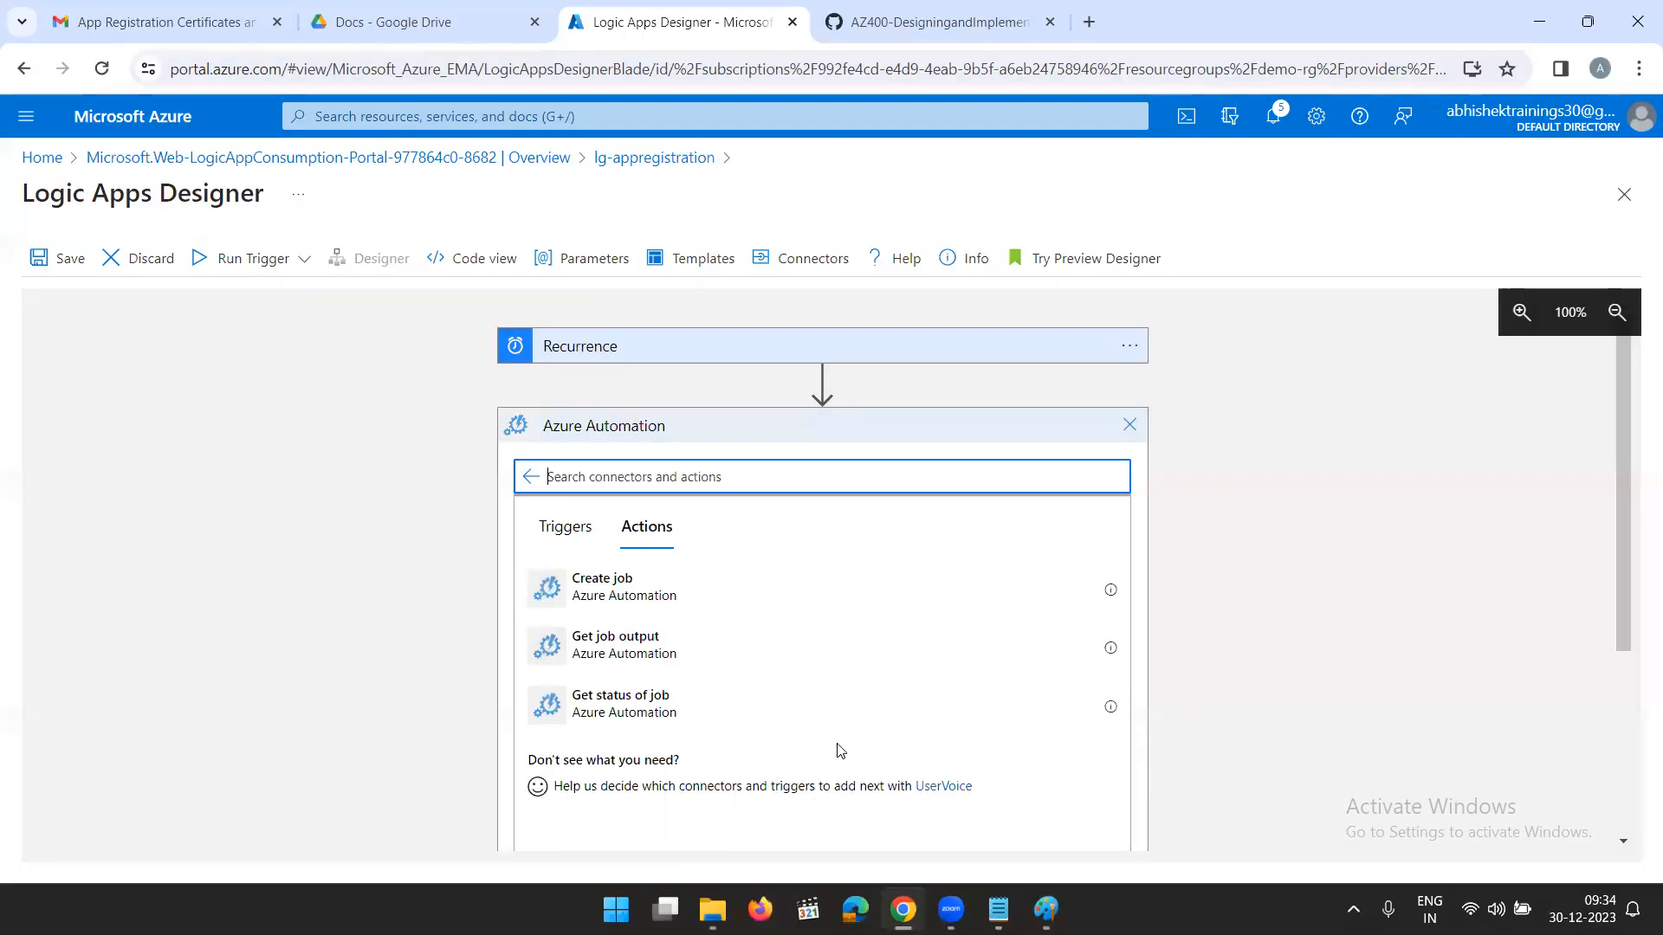
click(678, 592)
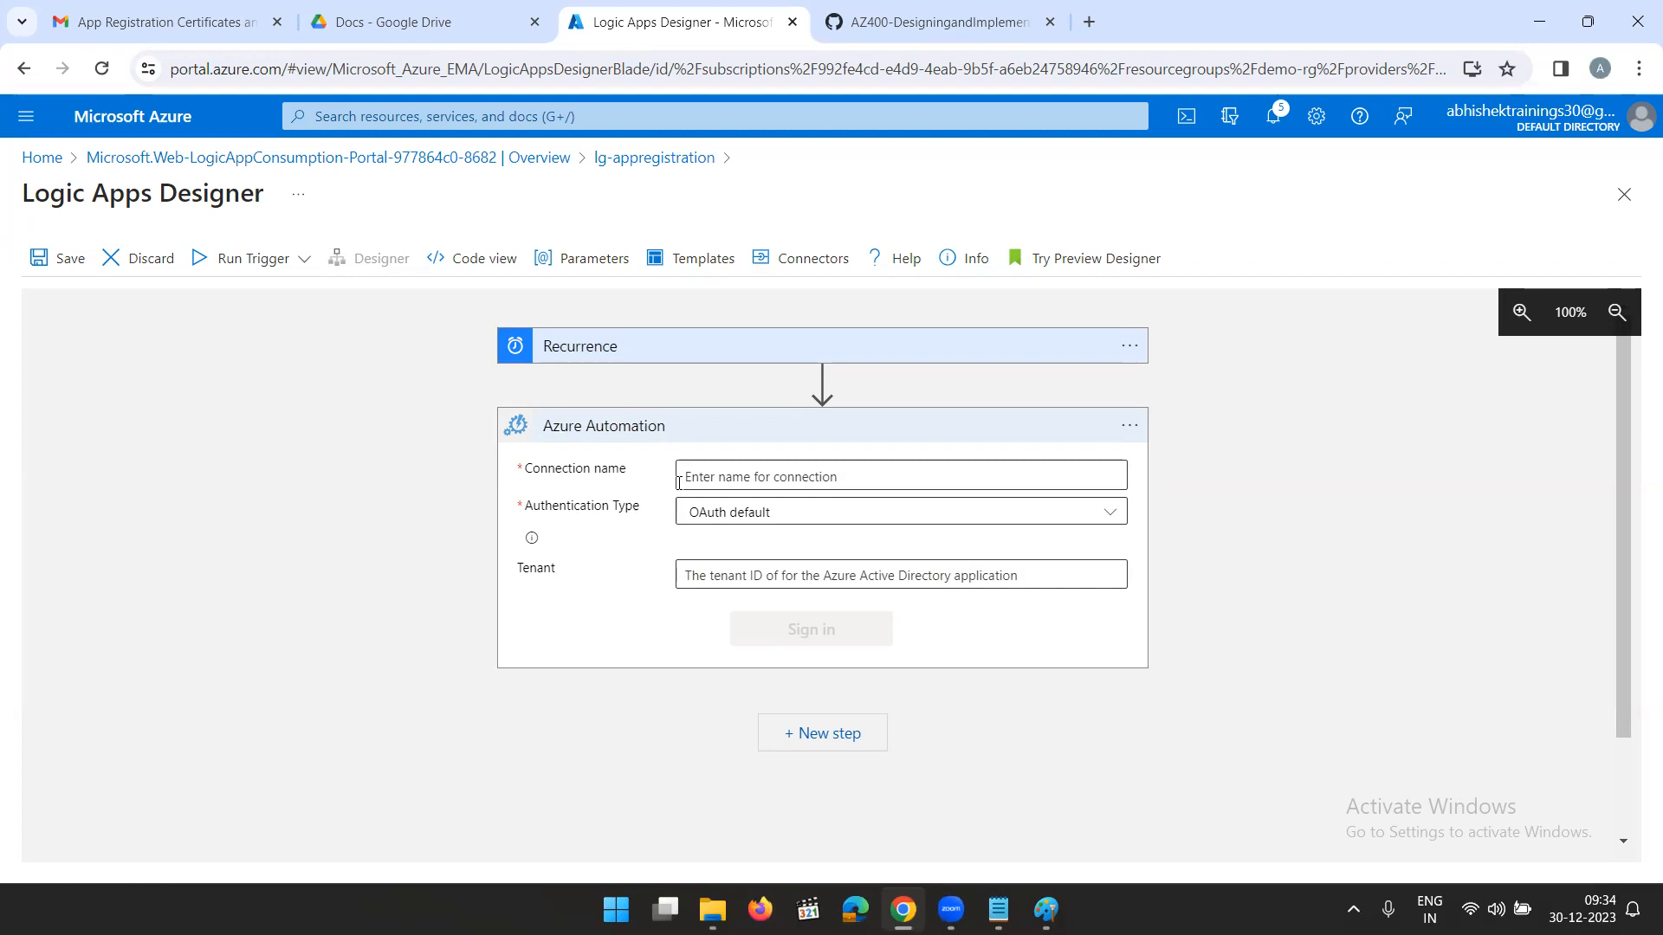
- Open portal.azure.com in a second browser tab with the signed-in account and go to the Automation Accounts list
click(1091, 24)
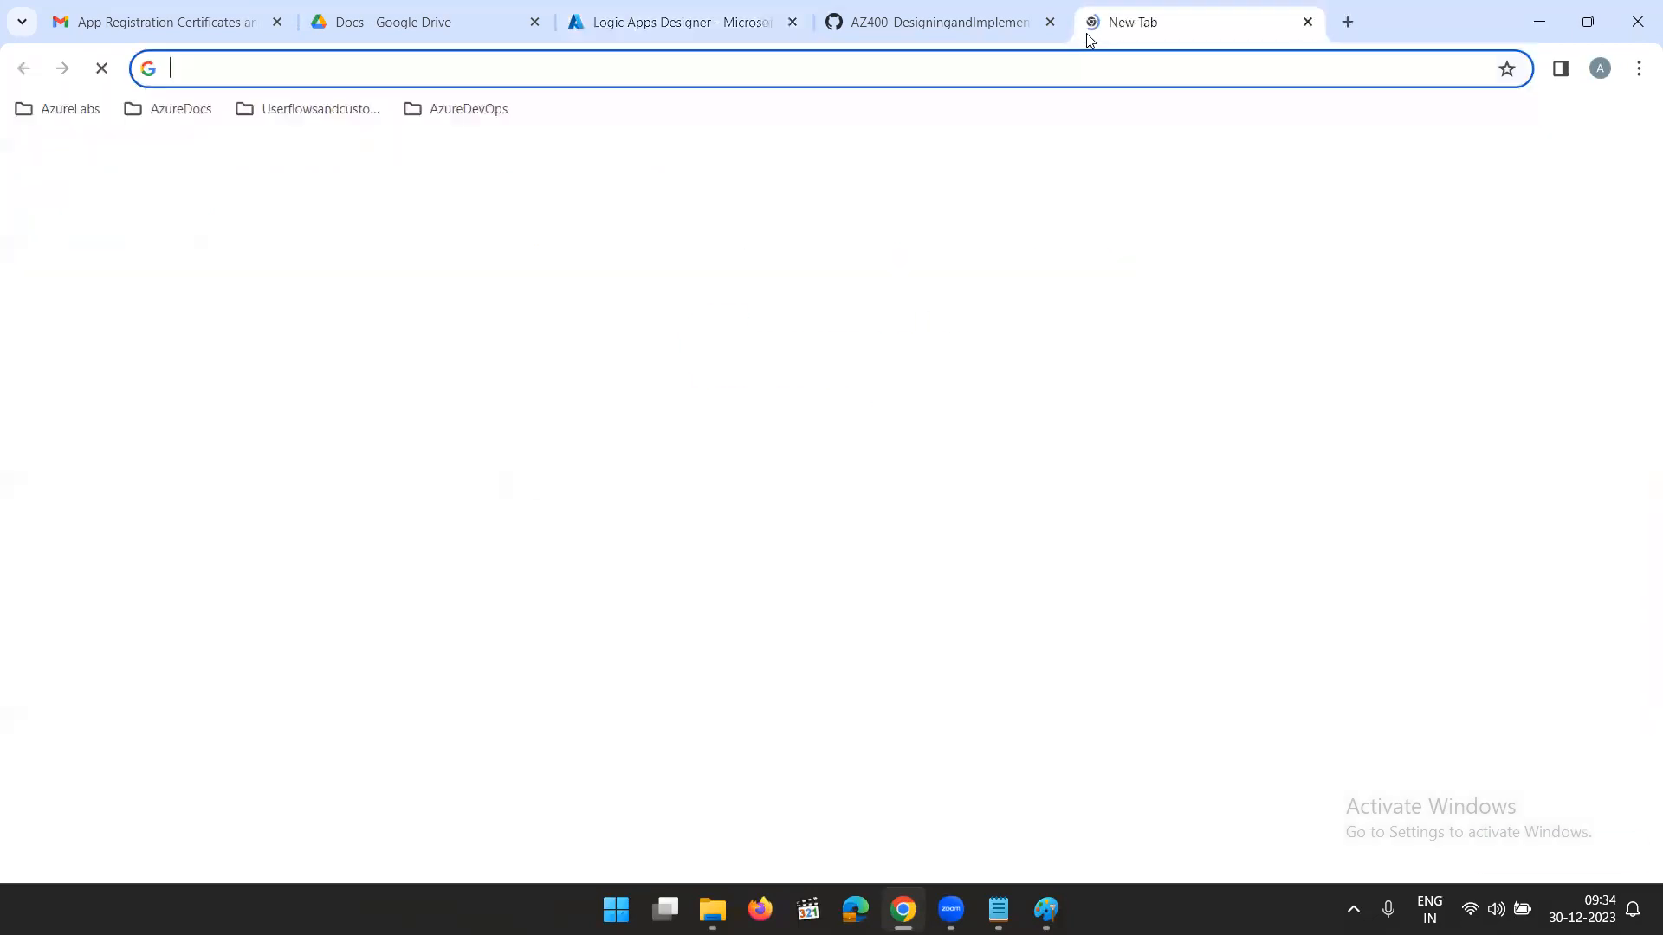
text(portal.azure.com)
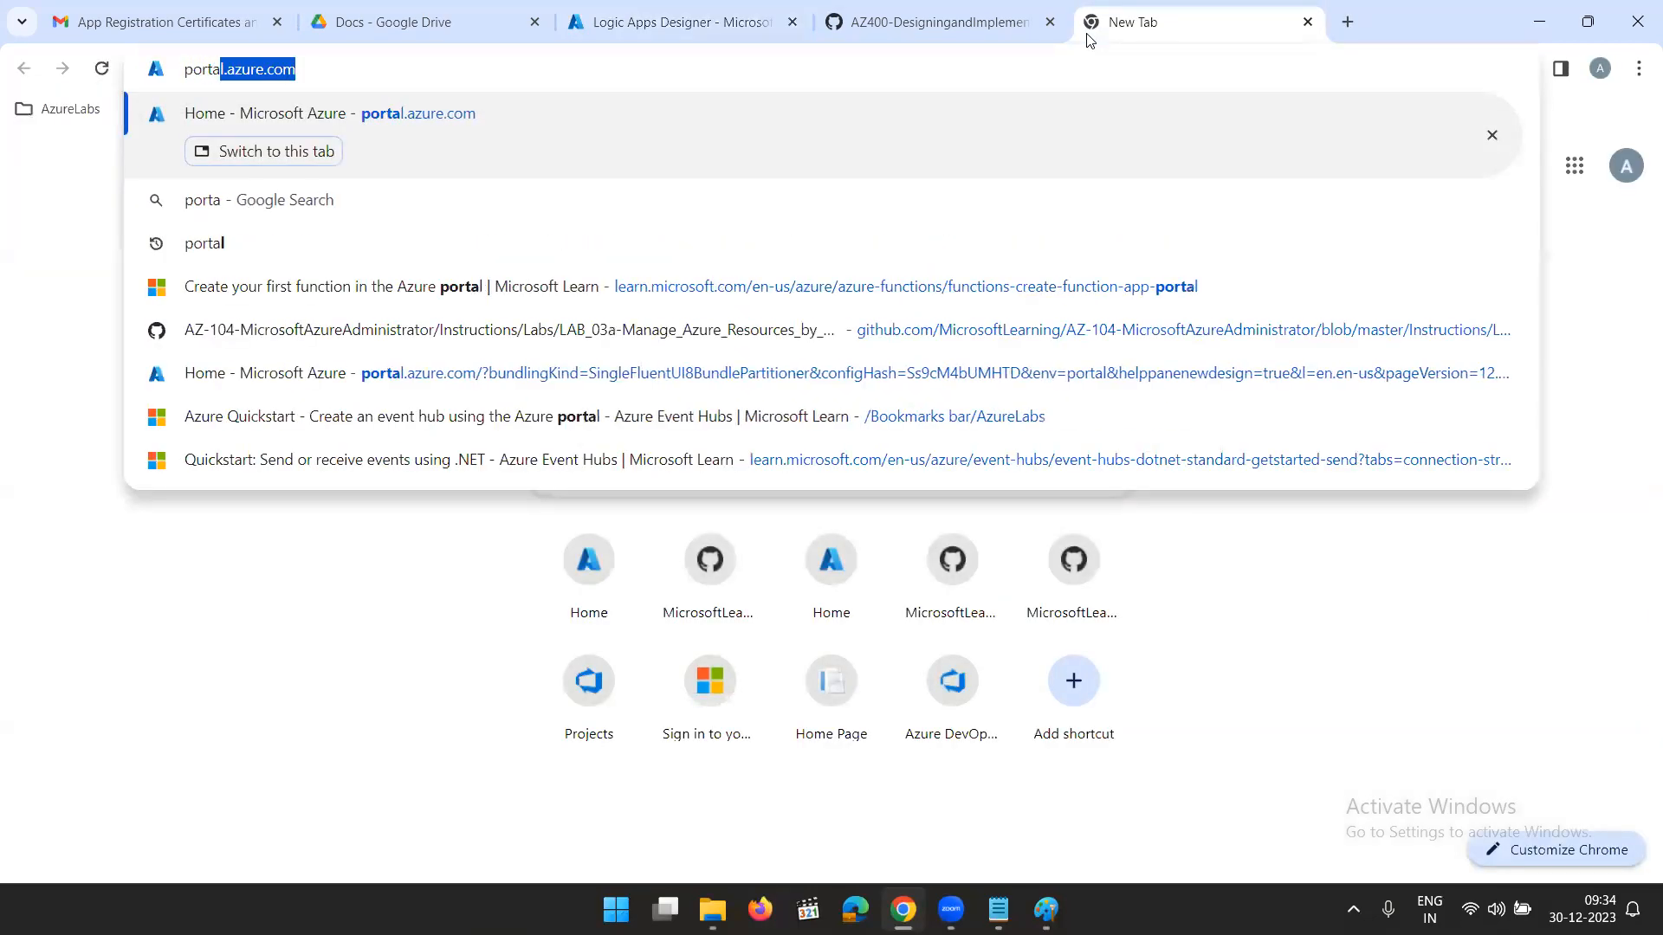
key(Return)
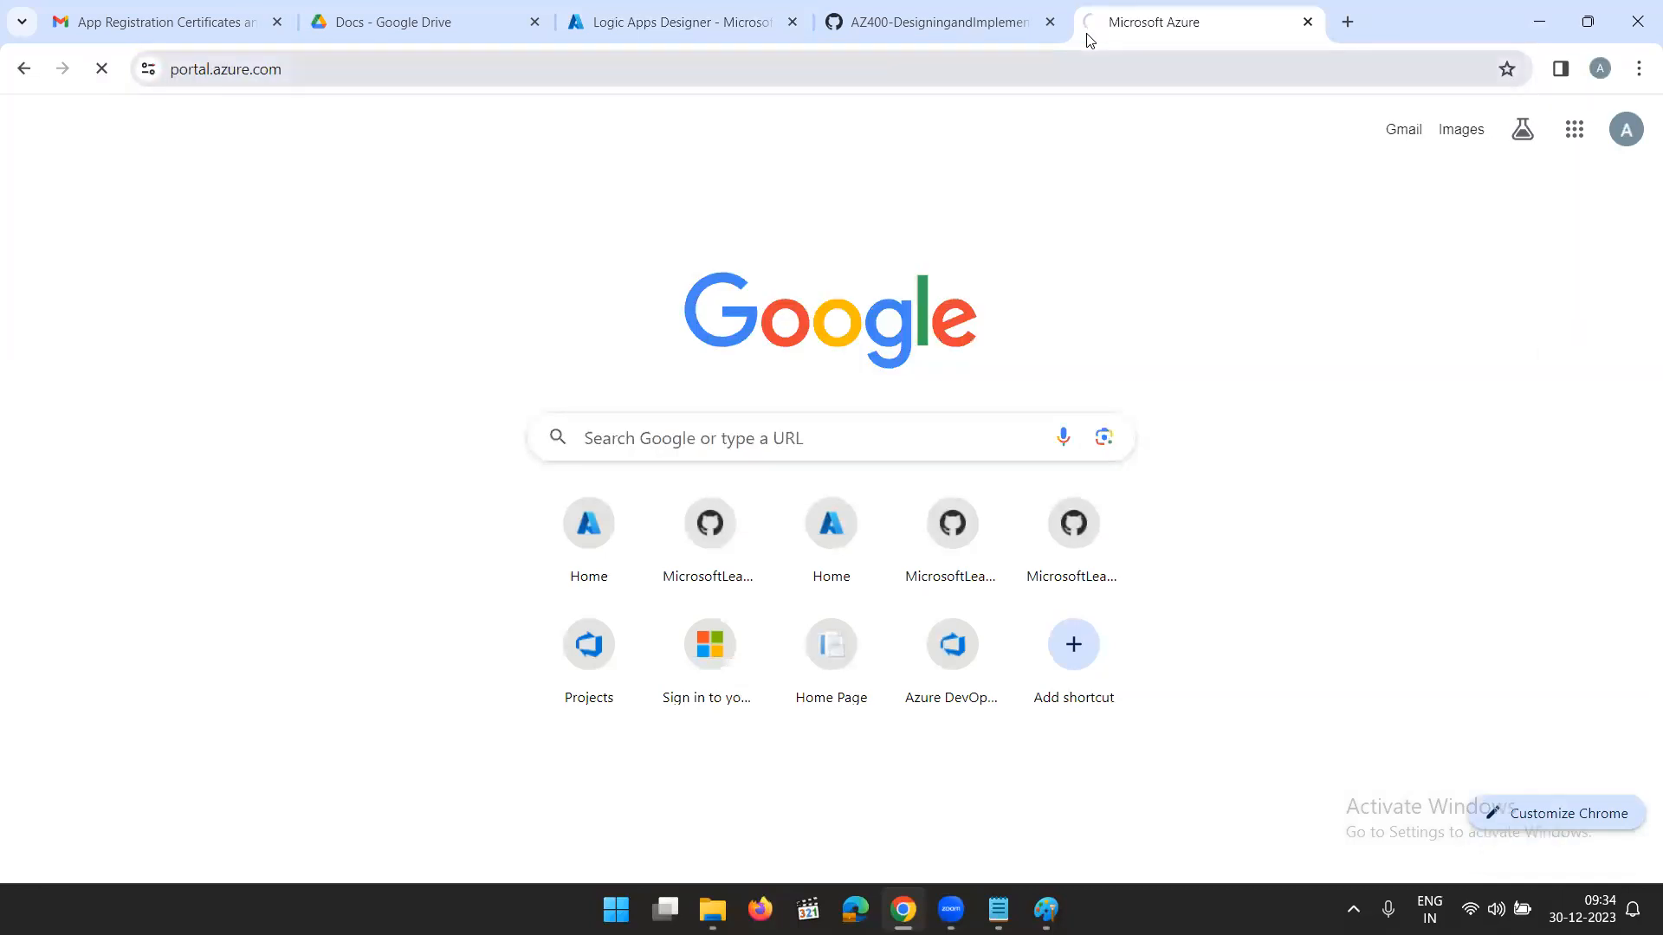
click(791, 461)
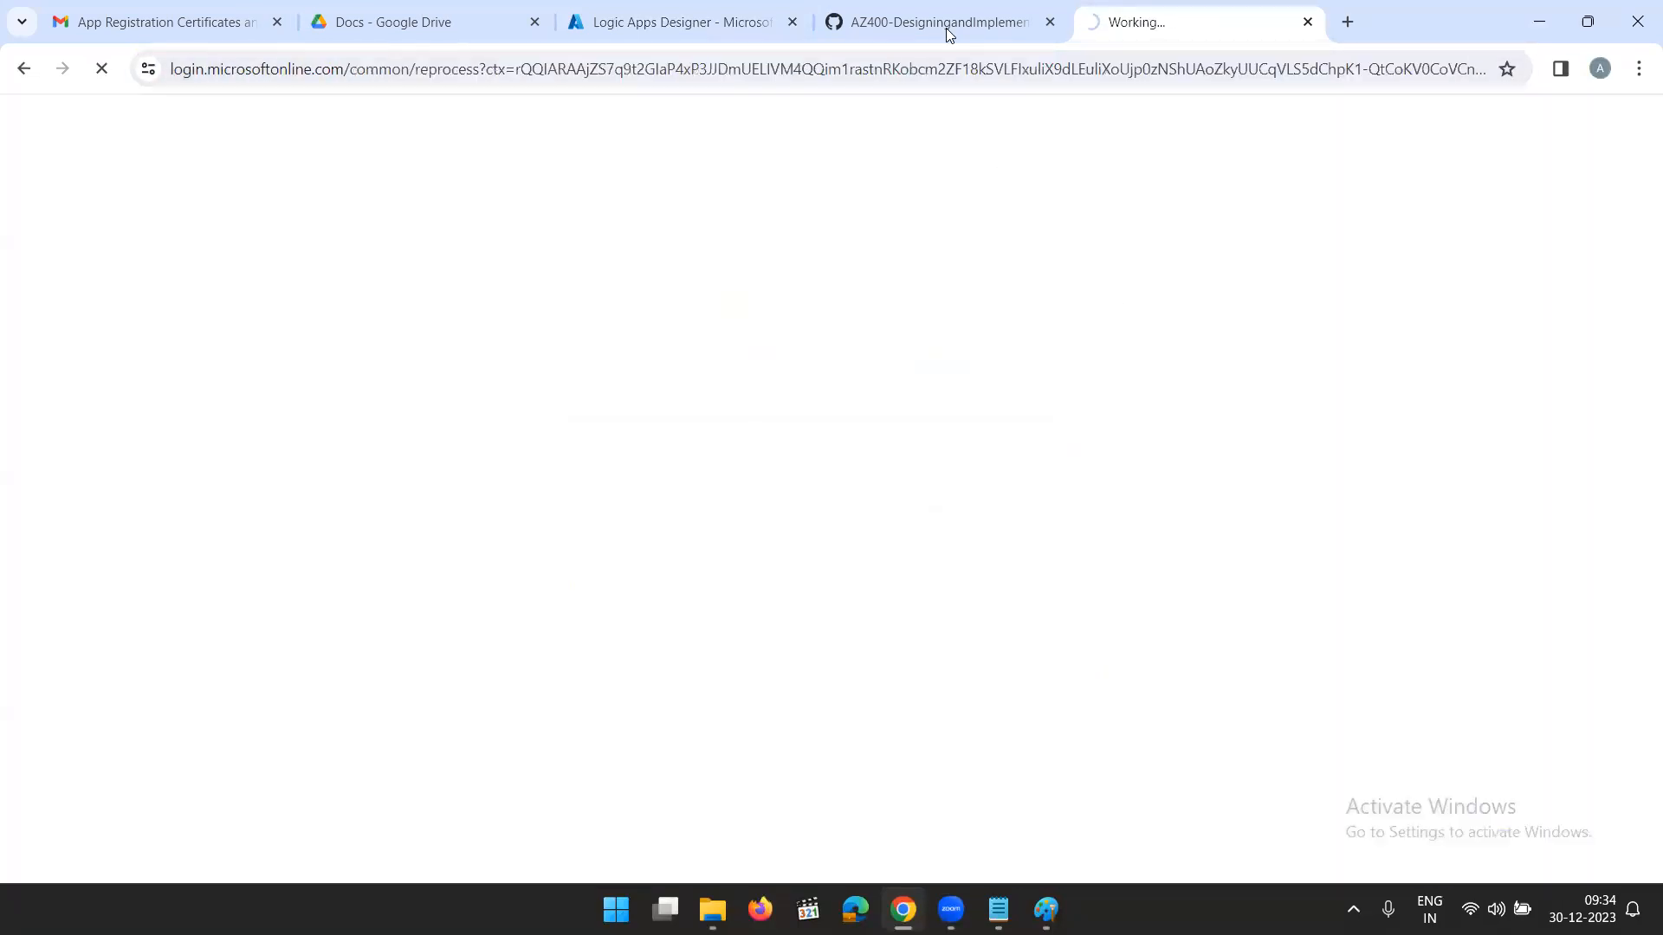
click(716, 30)
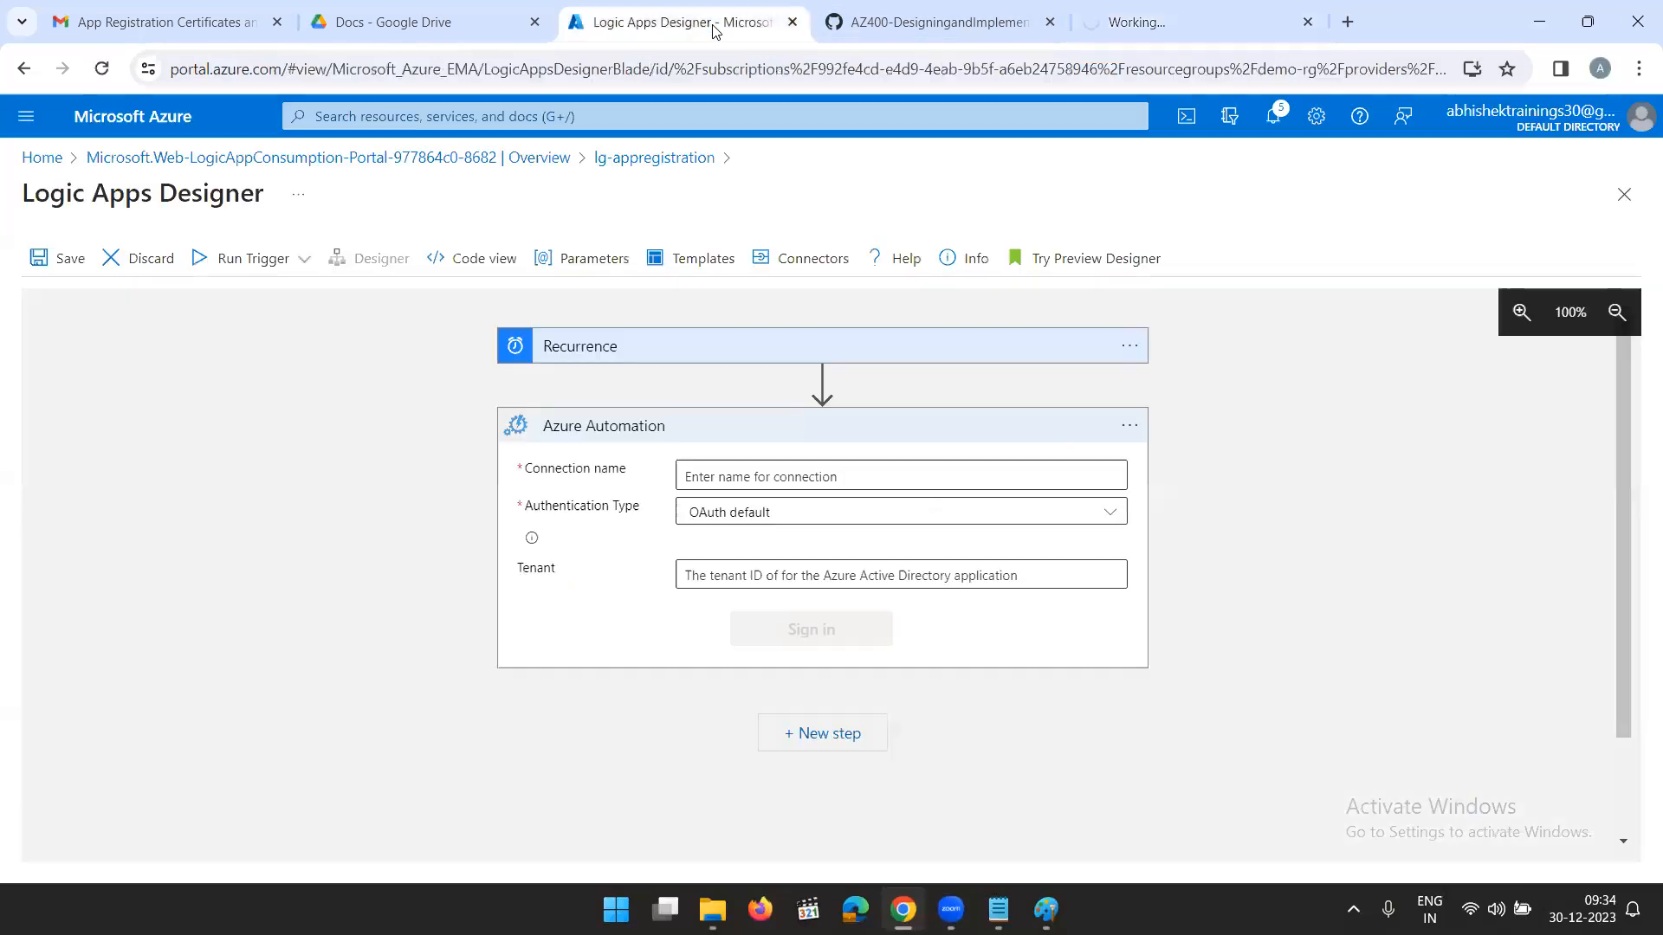
click(1201, 19)
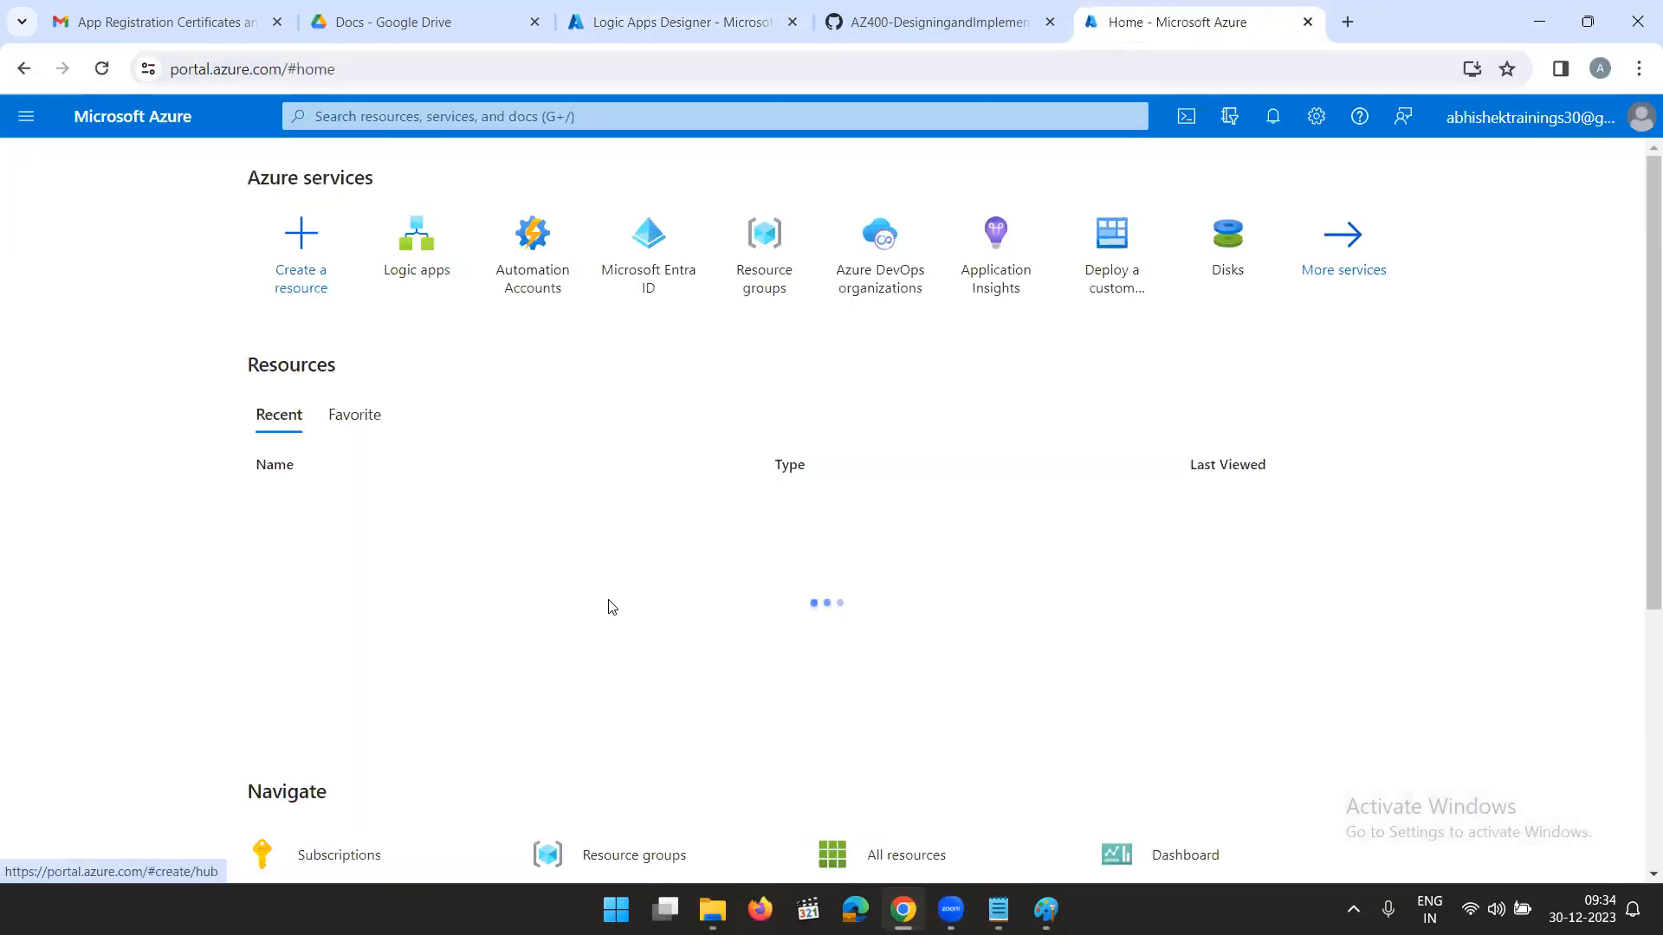
click(517, 274)
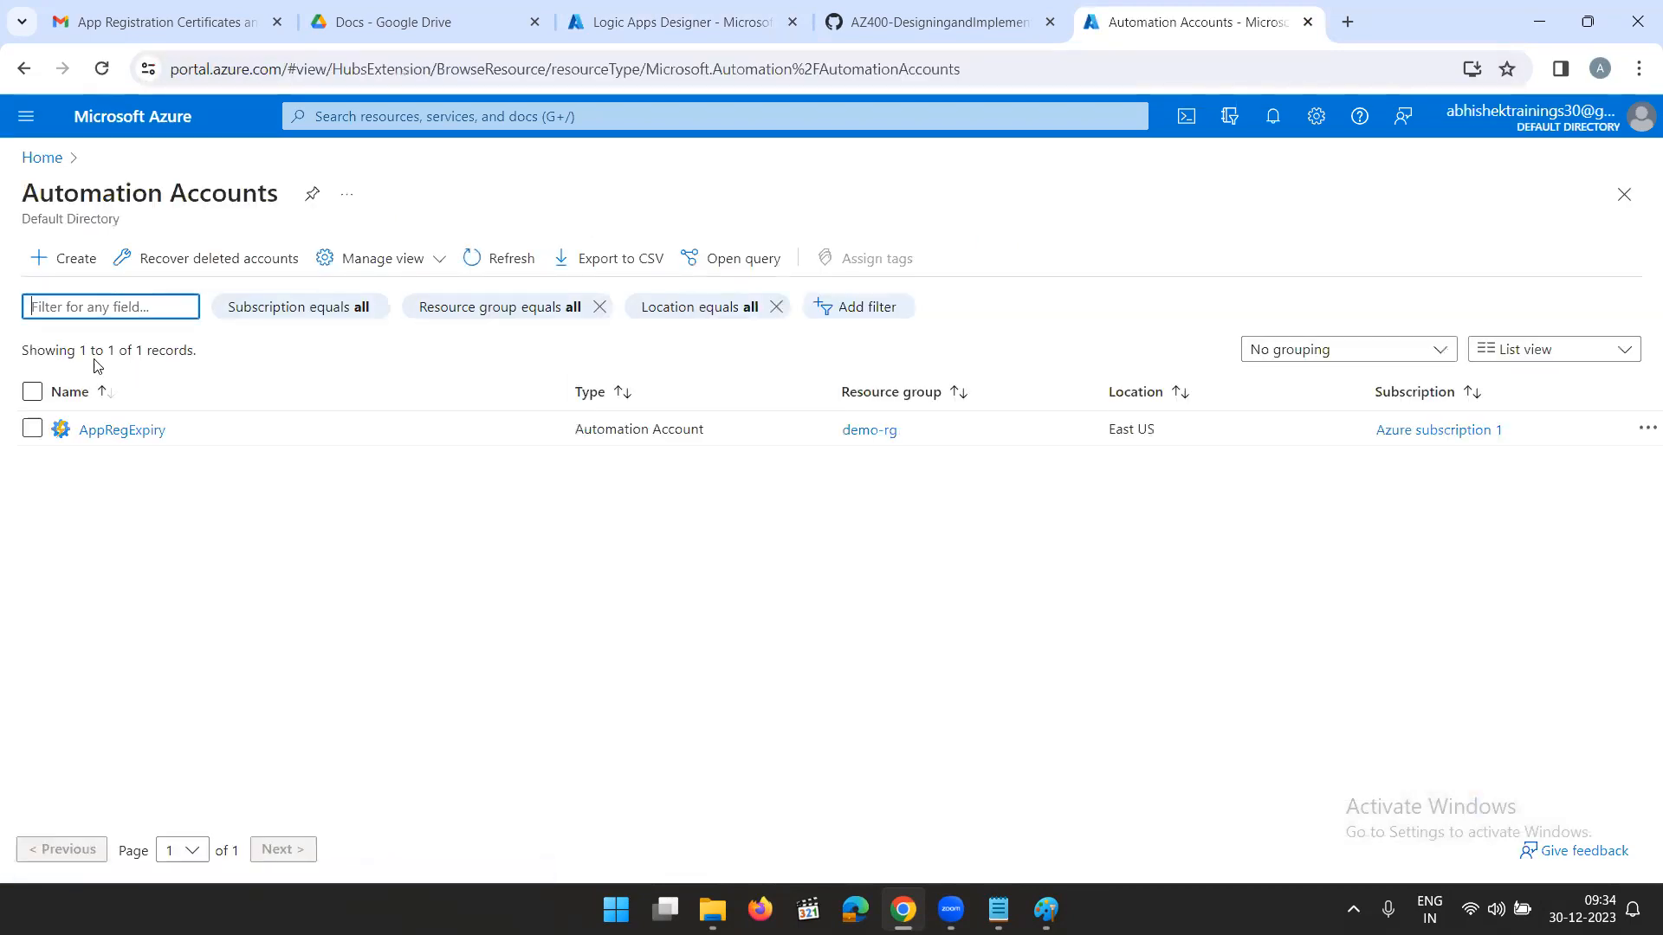
- Open the Identity settings of the AppRegExpiry automation account and copy its system-assigned object (principal) ID
click(108, 427)
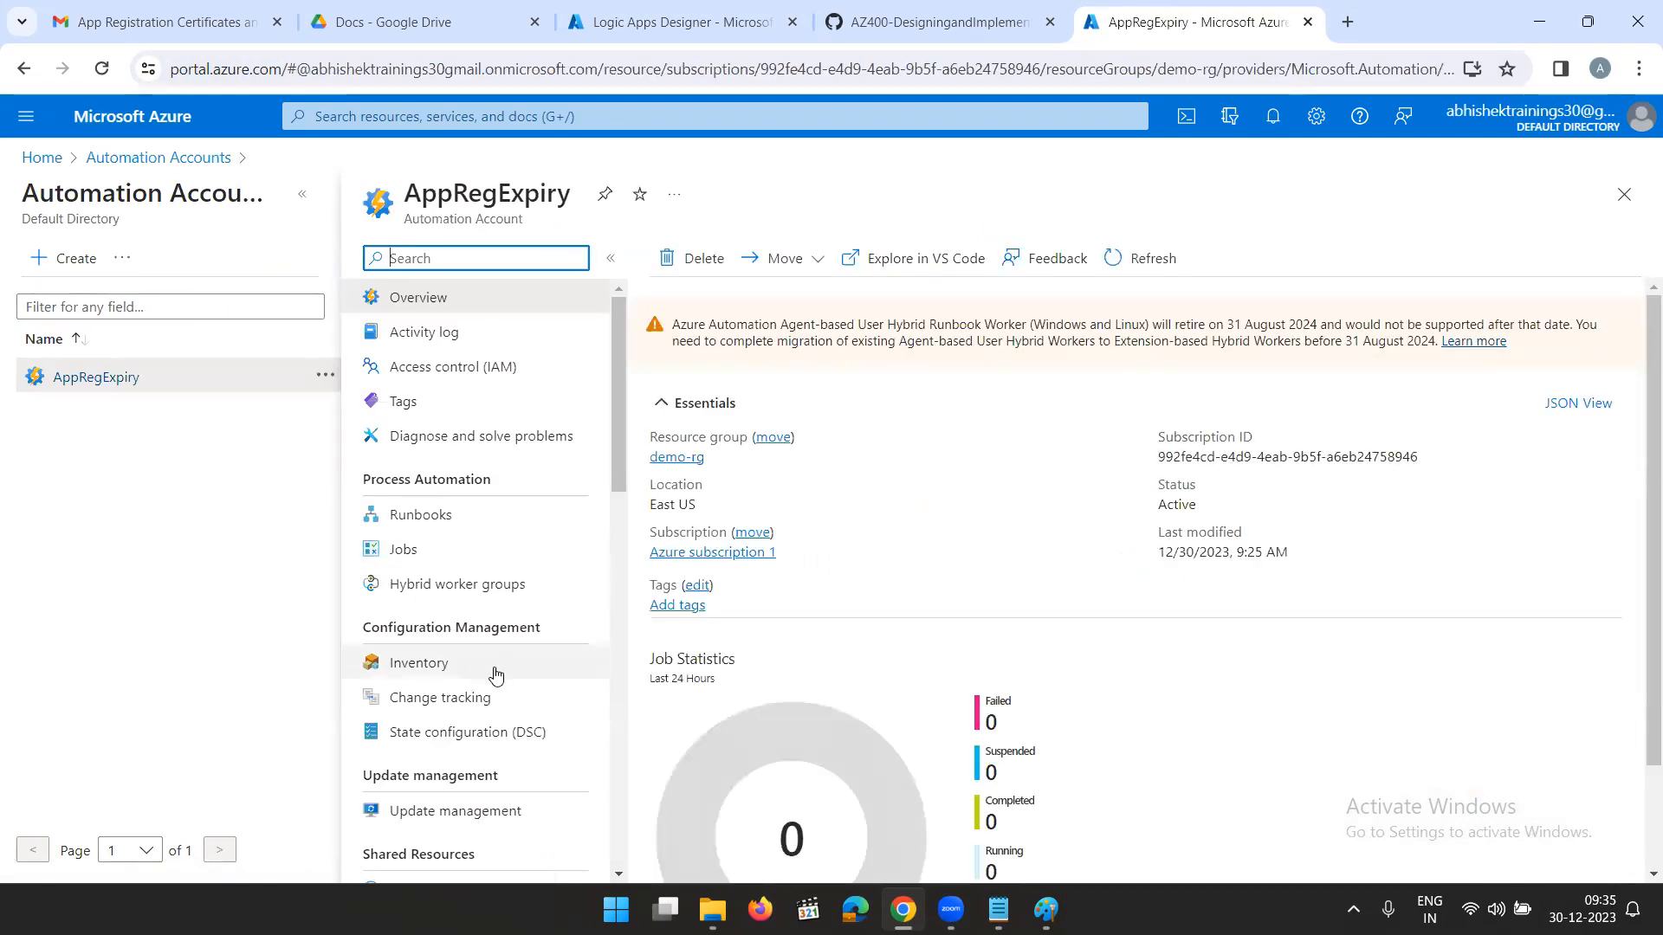
scroll(489, 645, down, 3)
scroll(427, 683, down, 1)
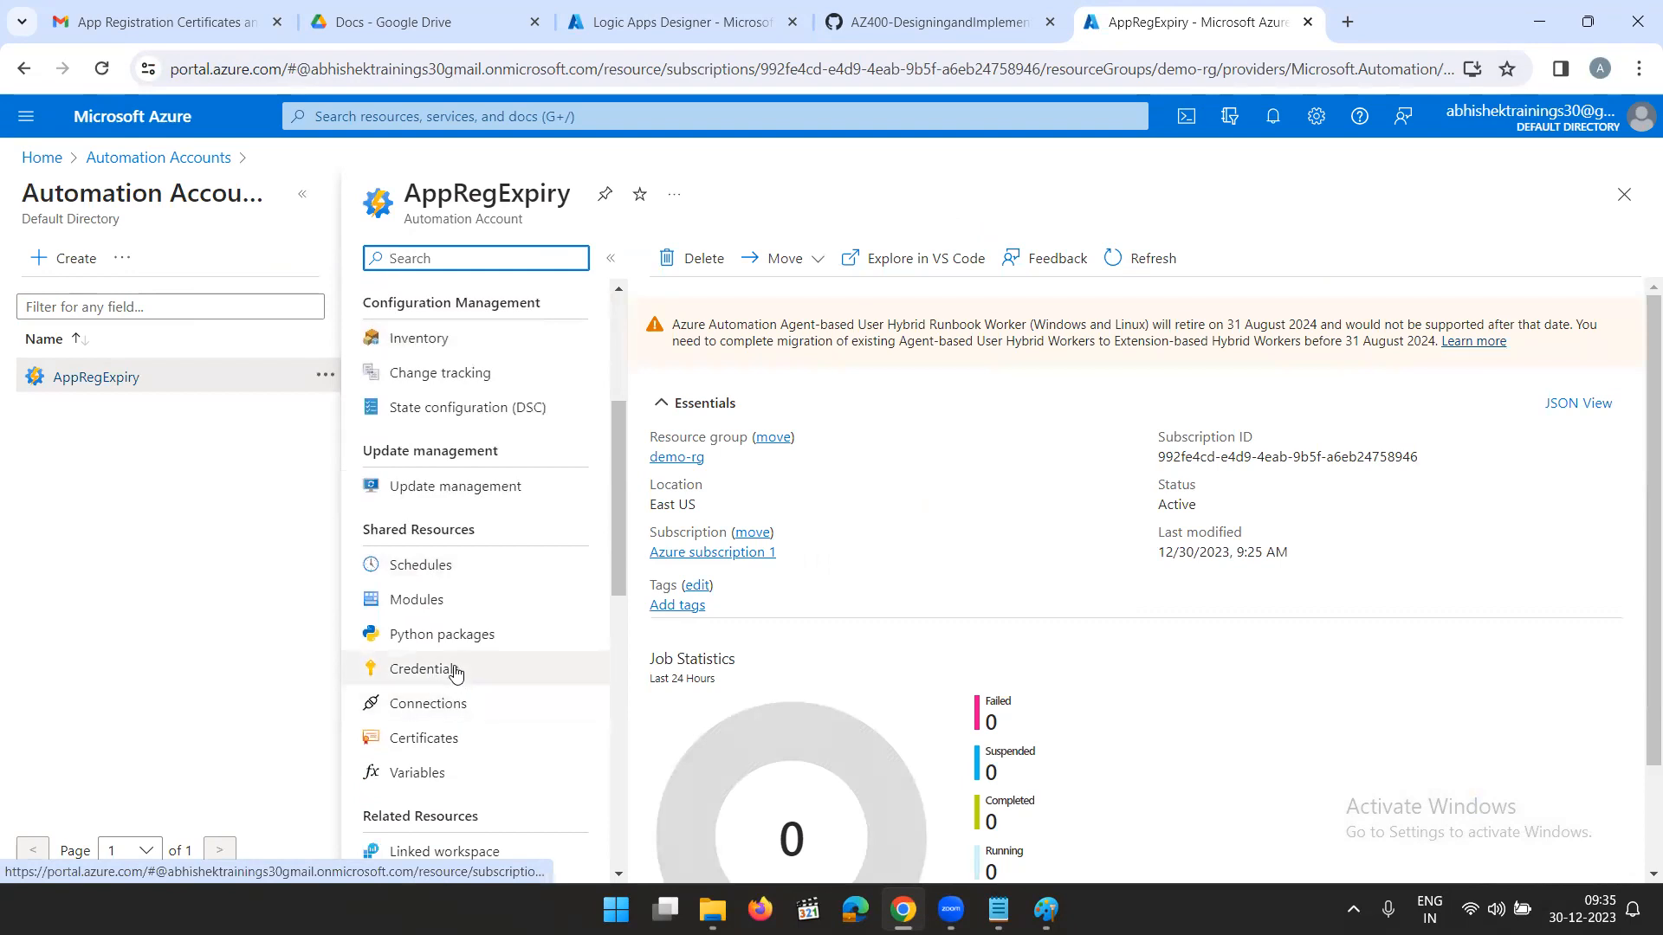
scroll(455, 681, down, 2)
scroll(451, 641, up, 1)
scroll(451, 636, up, 3)
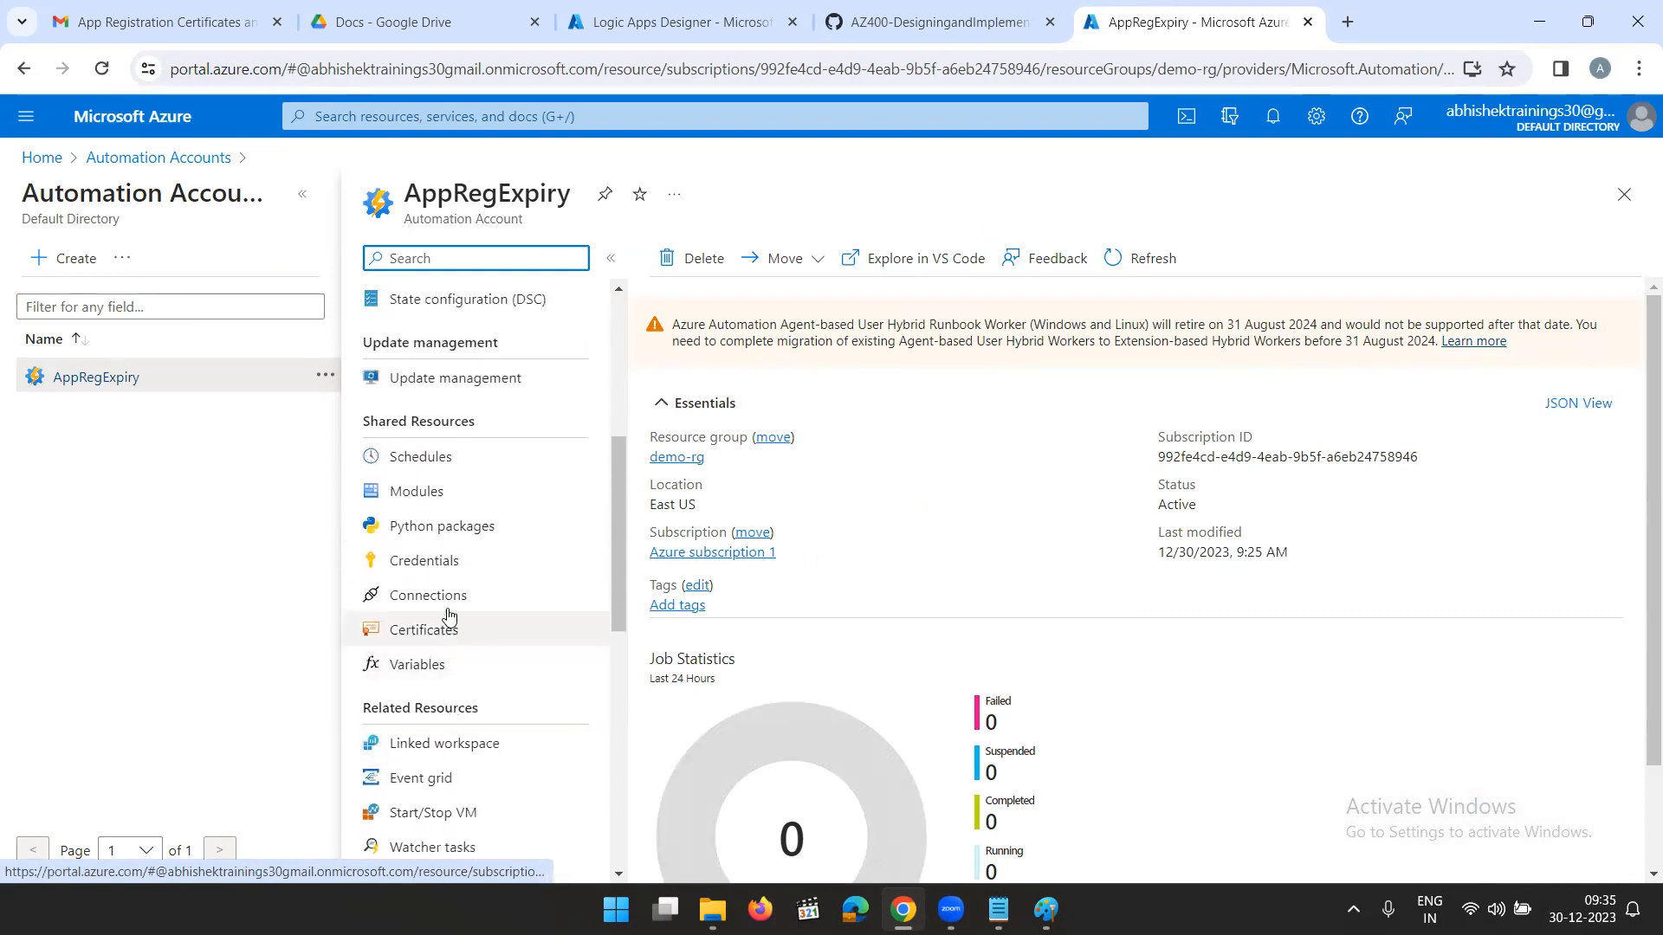
scroll(446, 559, down, 3)
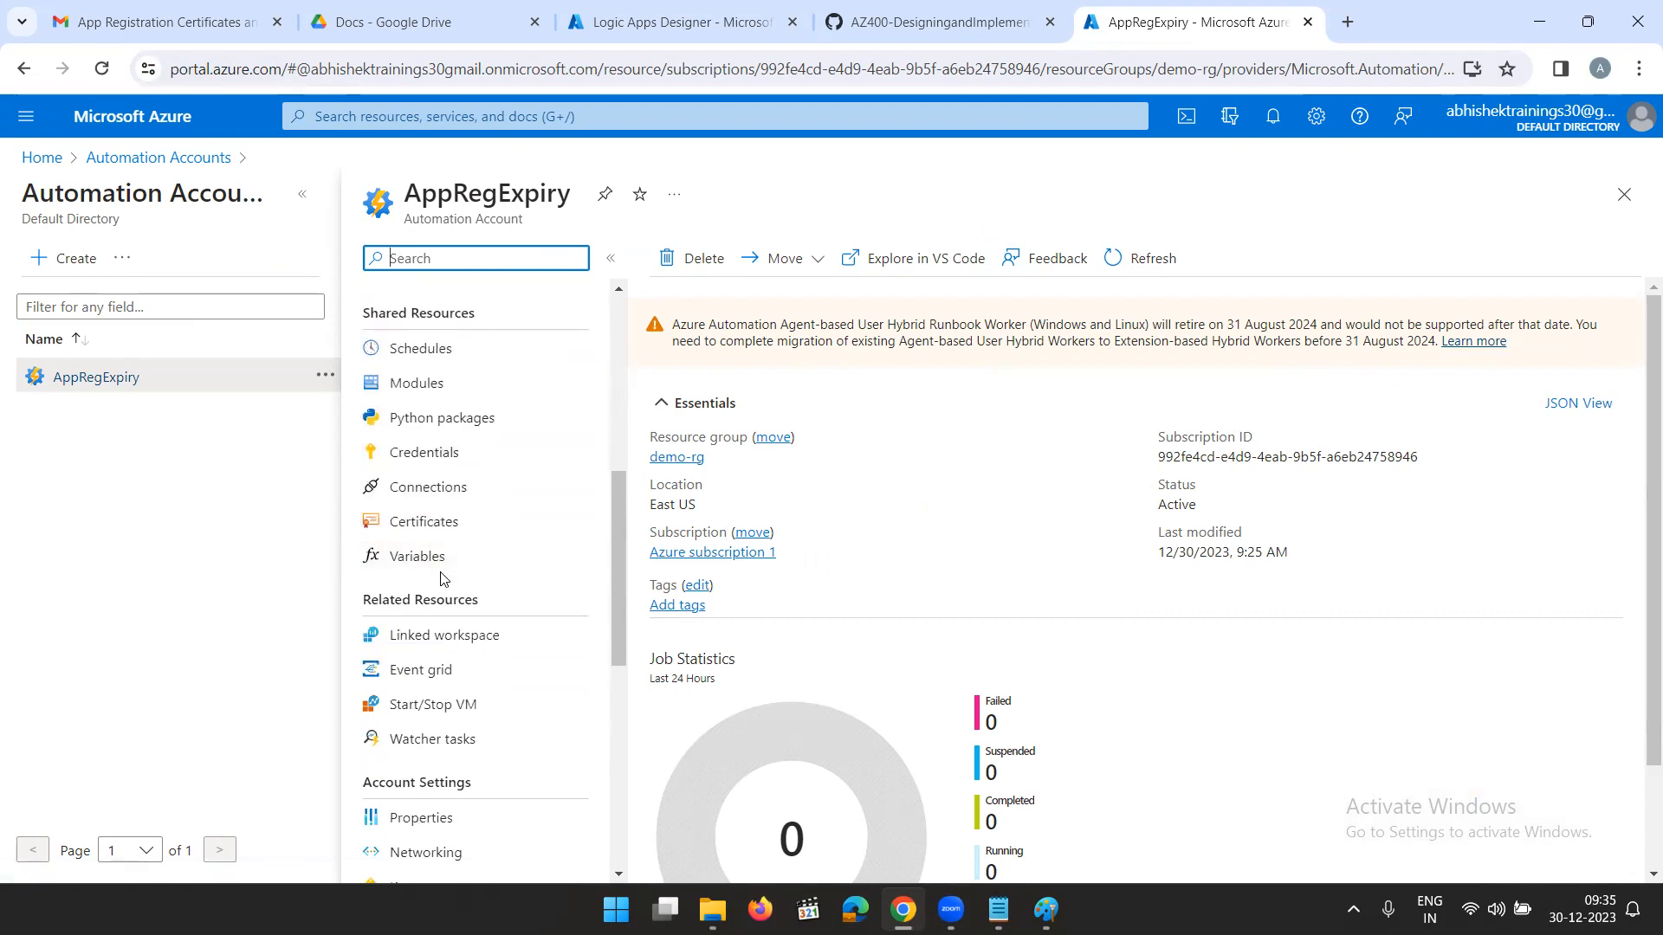
scroll(442, 582, down, 3)
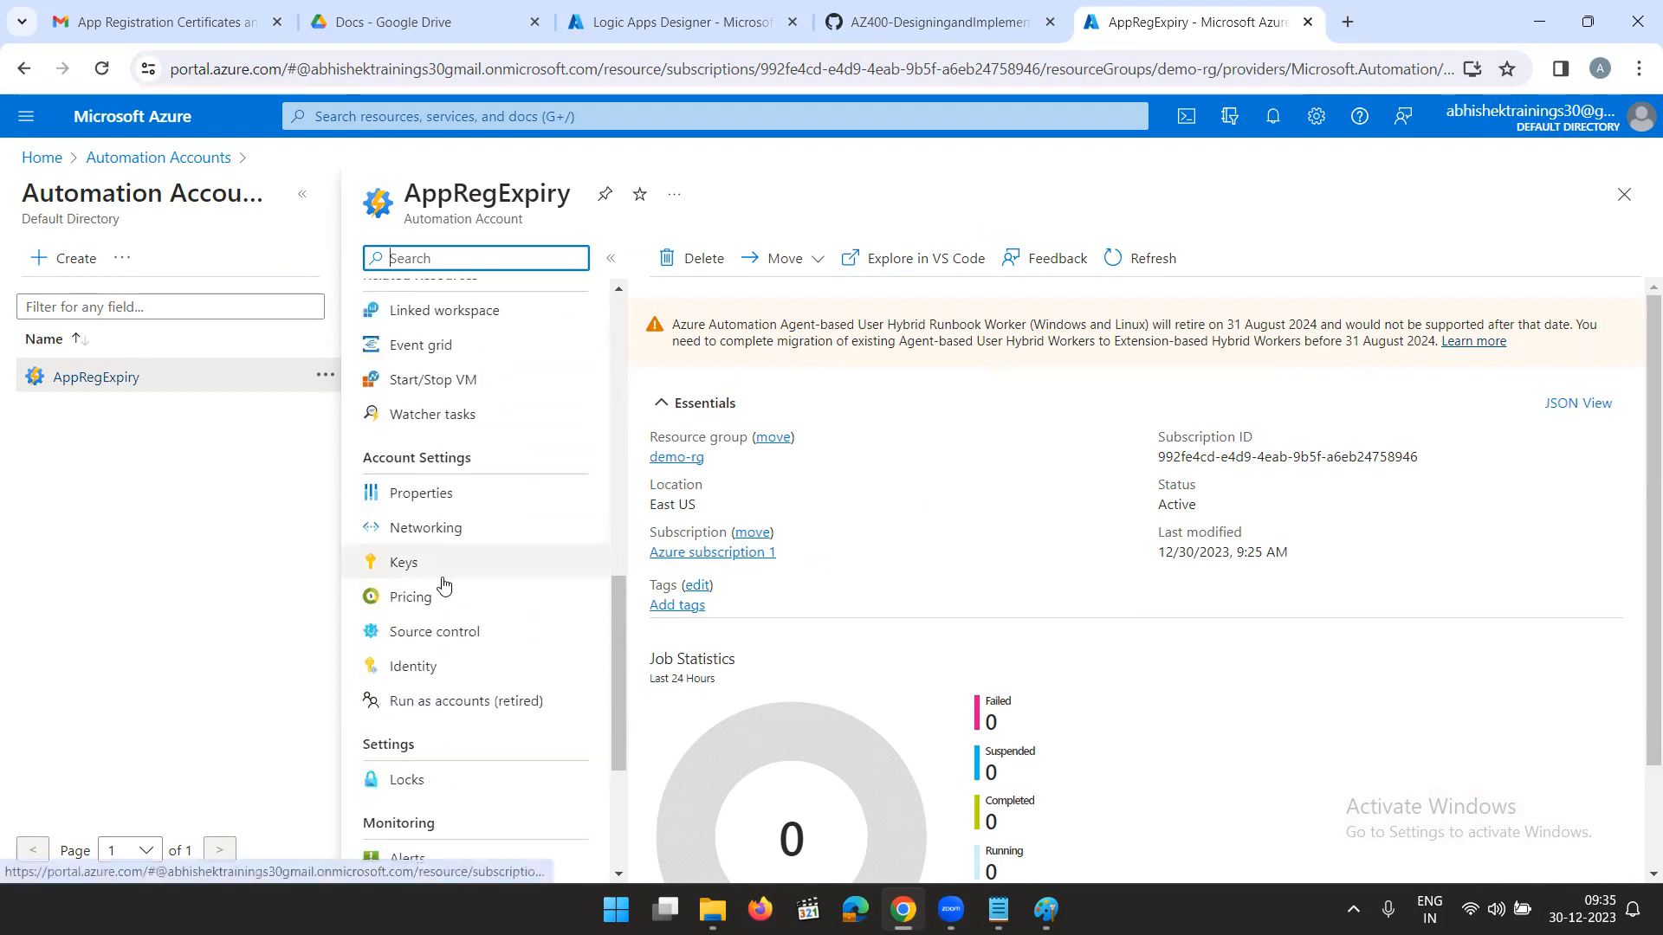
click(433, 668)
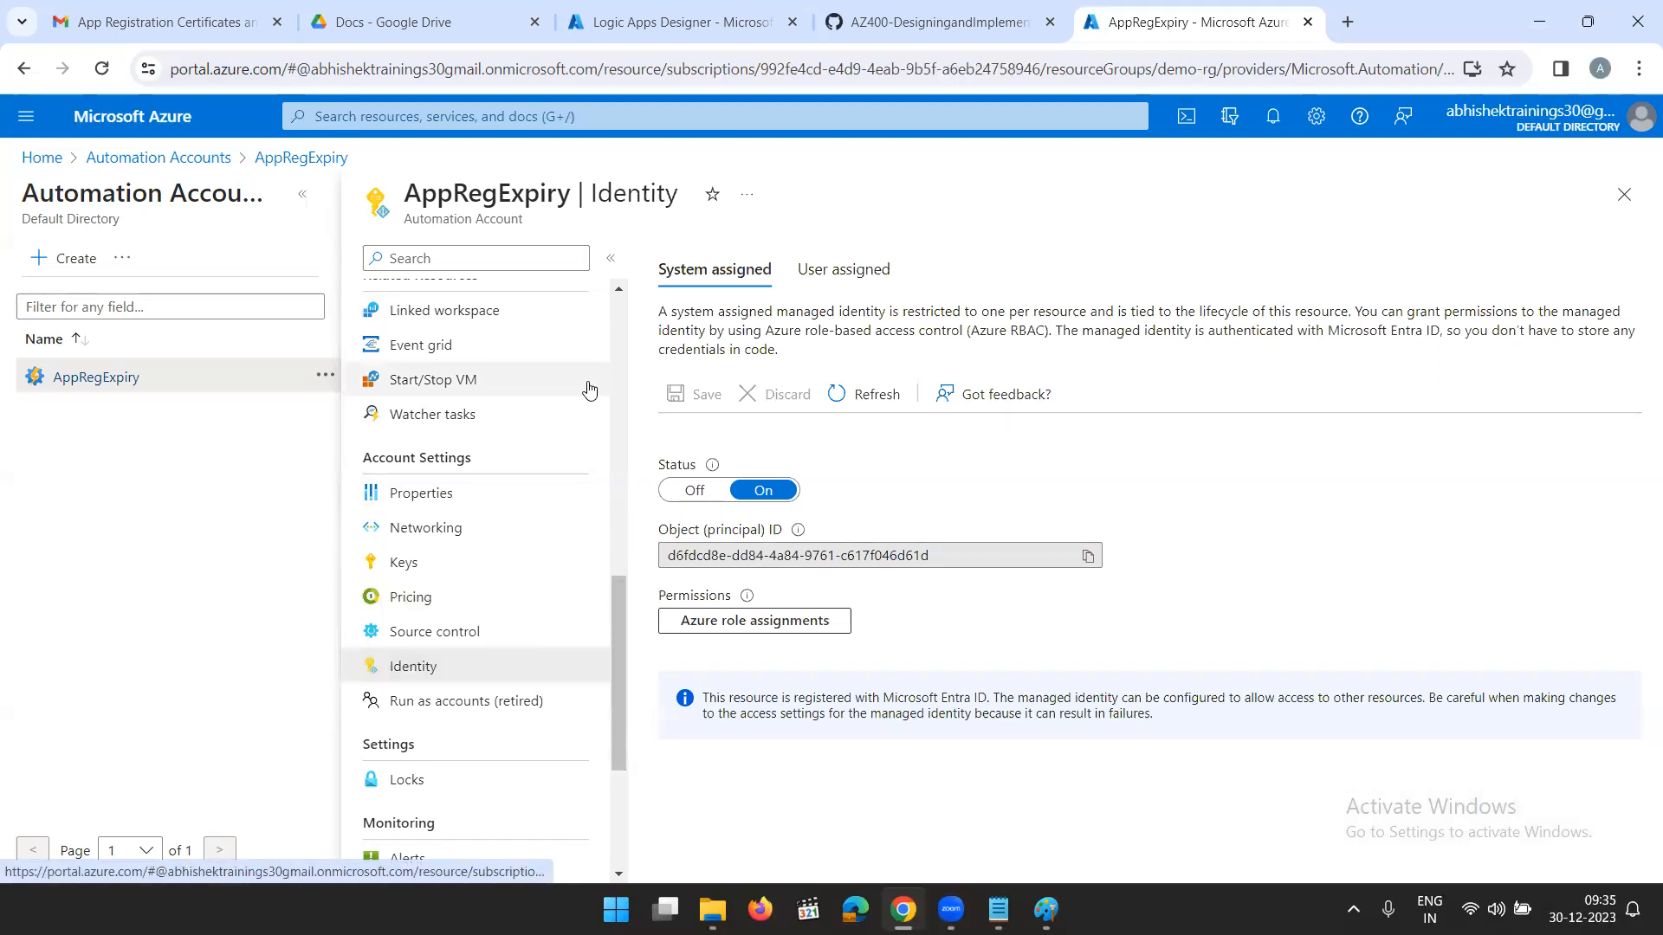
click(1088, 557)
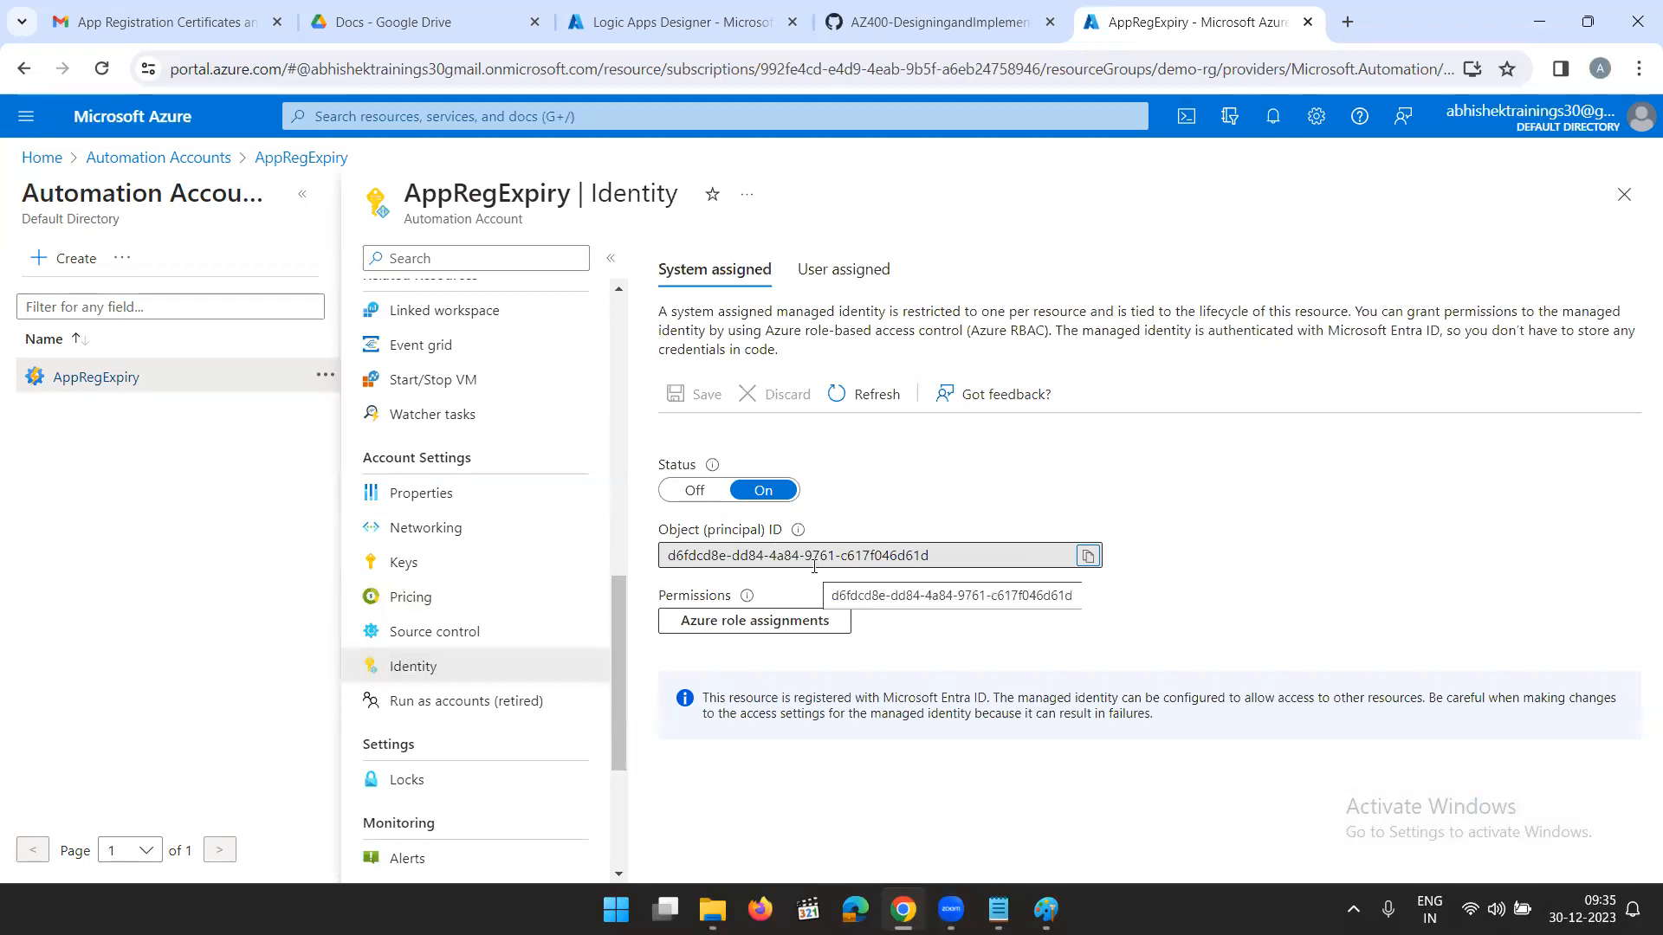
click(1087, 556)
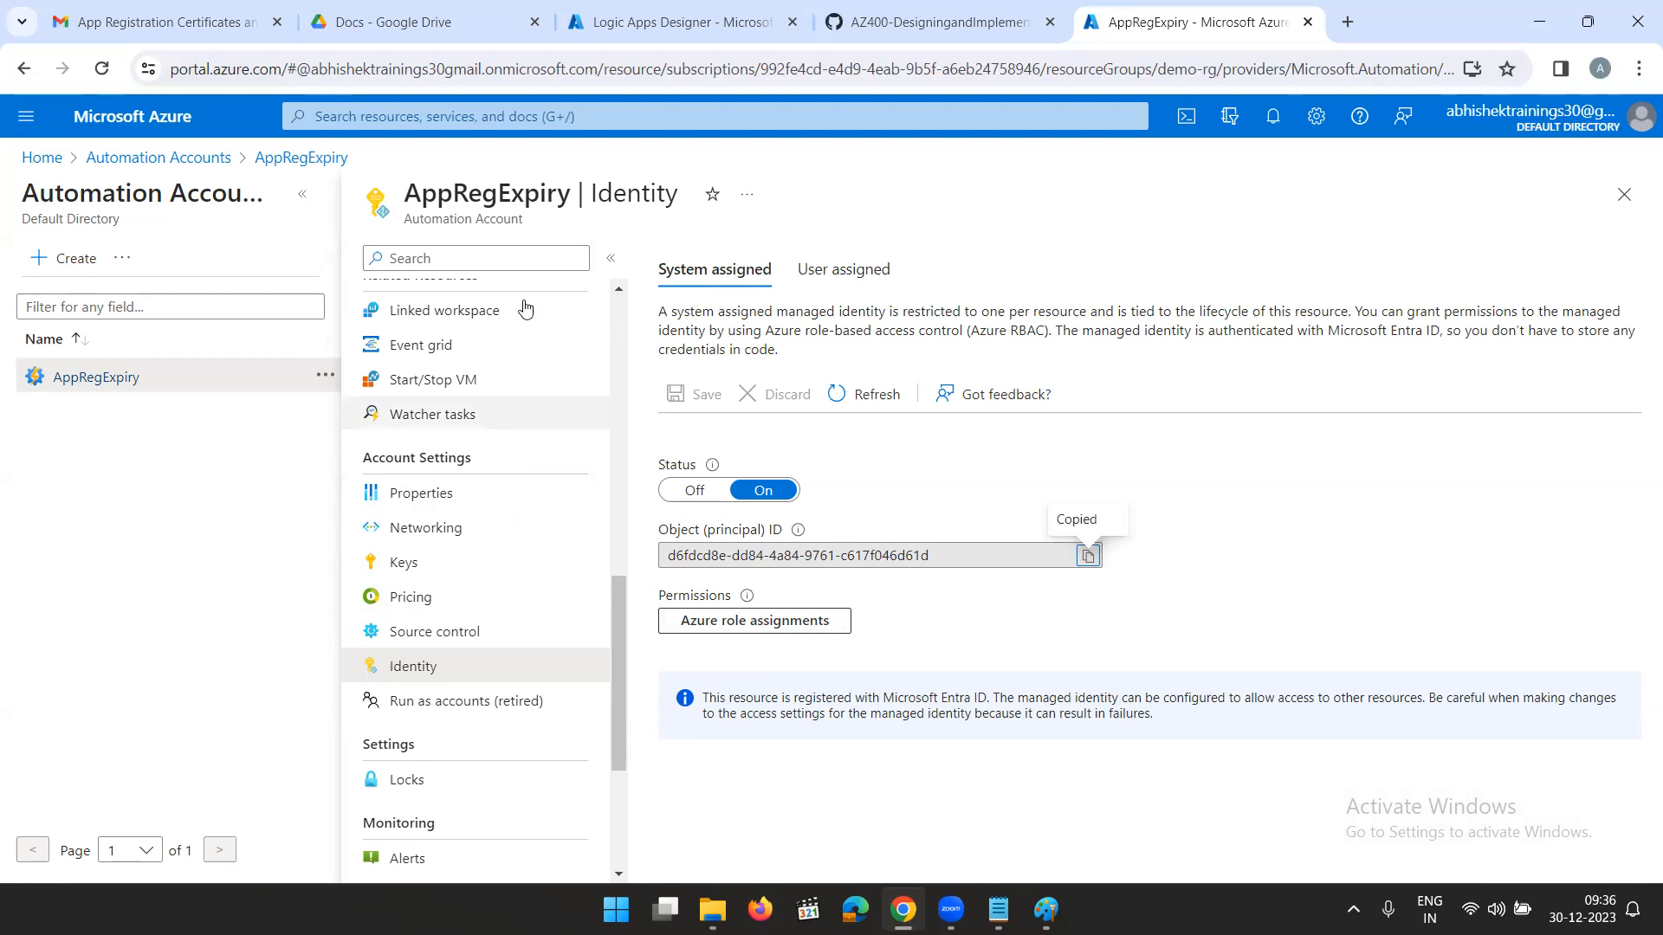
- Try to set up the Azure Automation connection in the Logic App designer as azureautomation with Logic Apps Managed Identity authentication
click(644, 26)
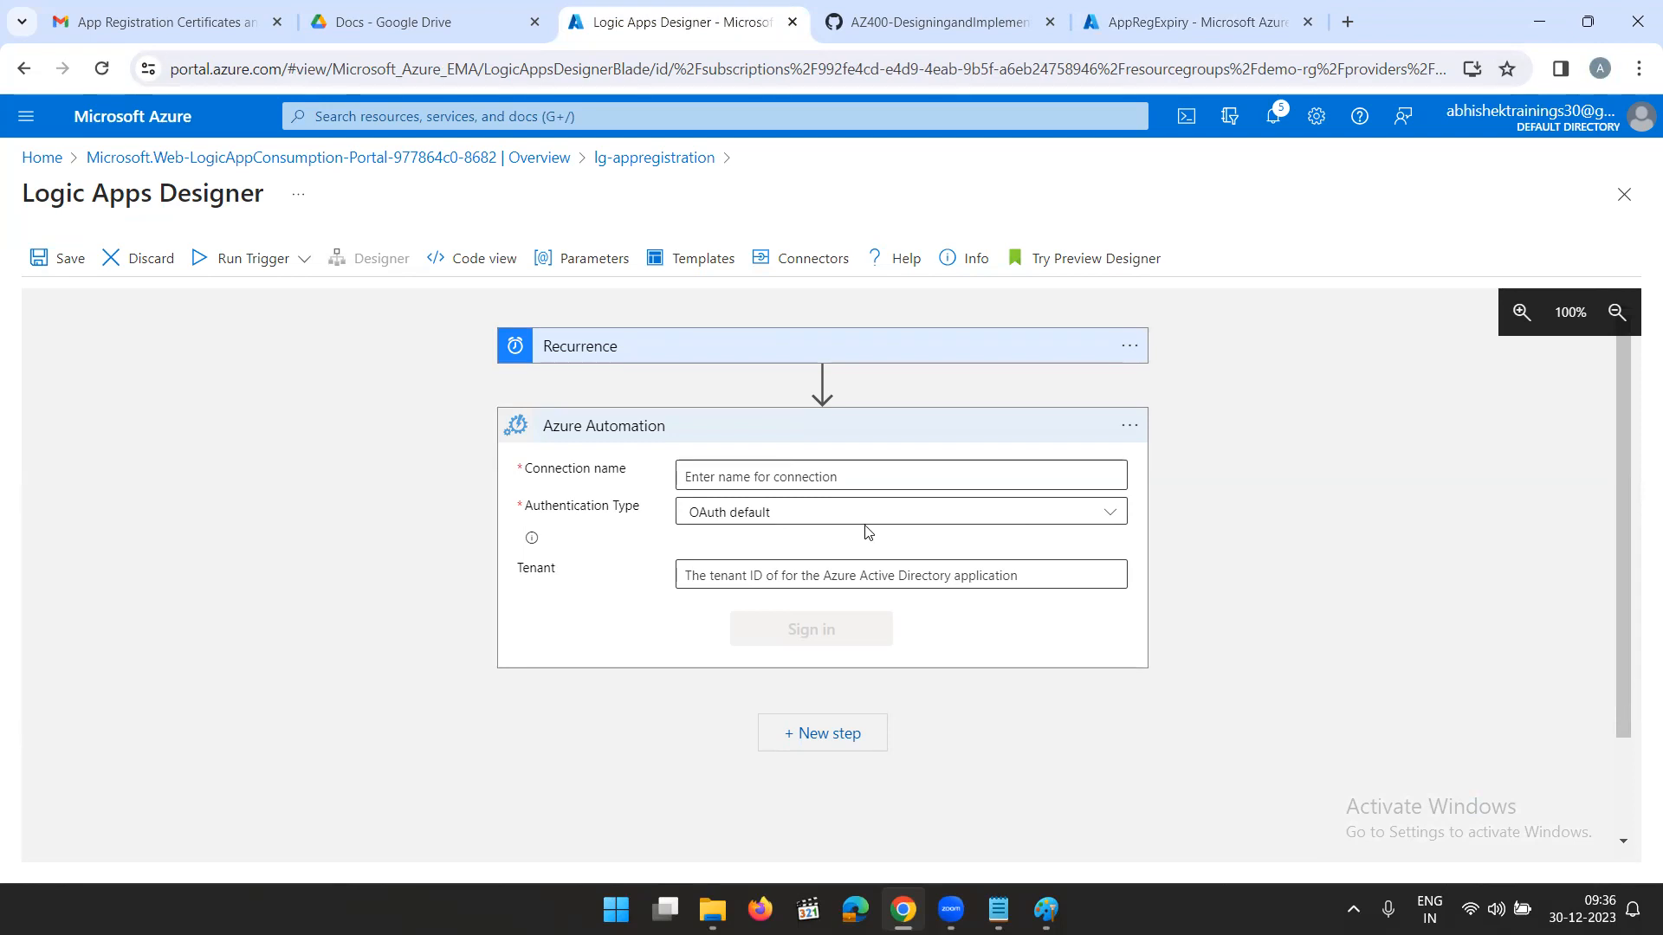
click(806, 472)
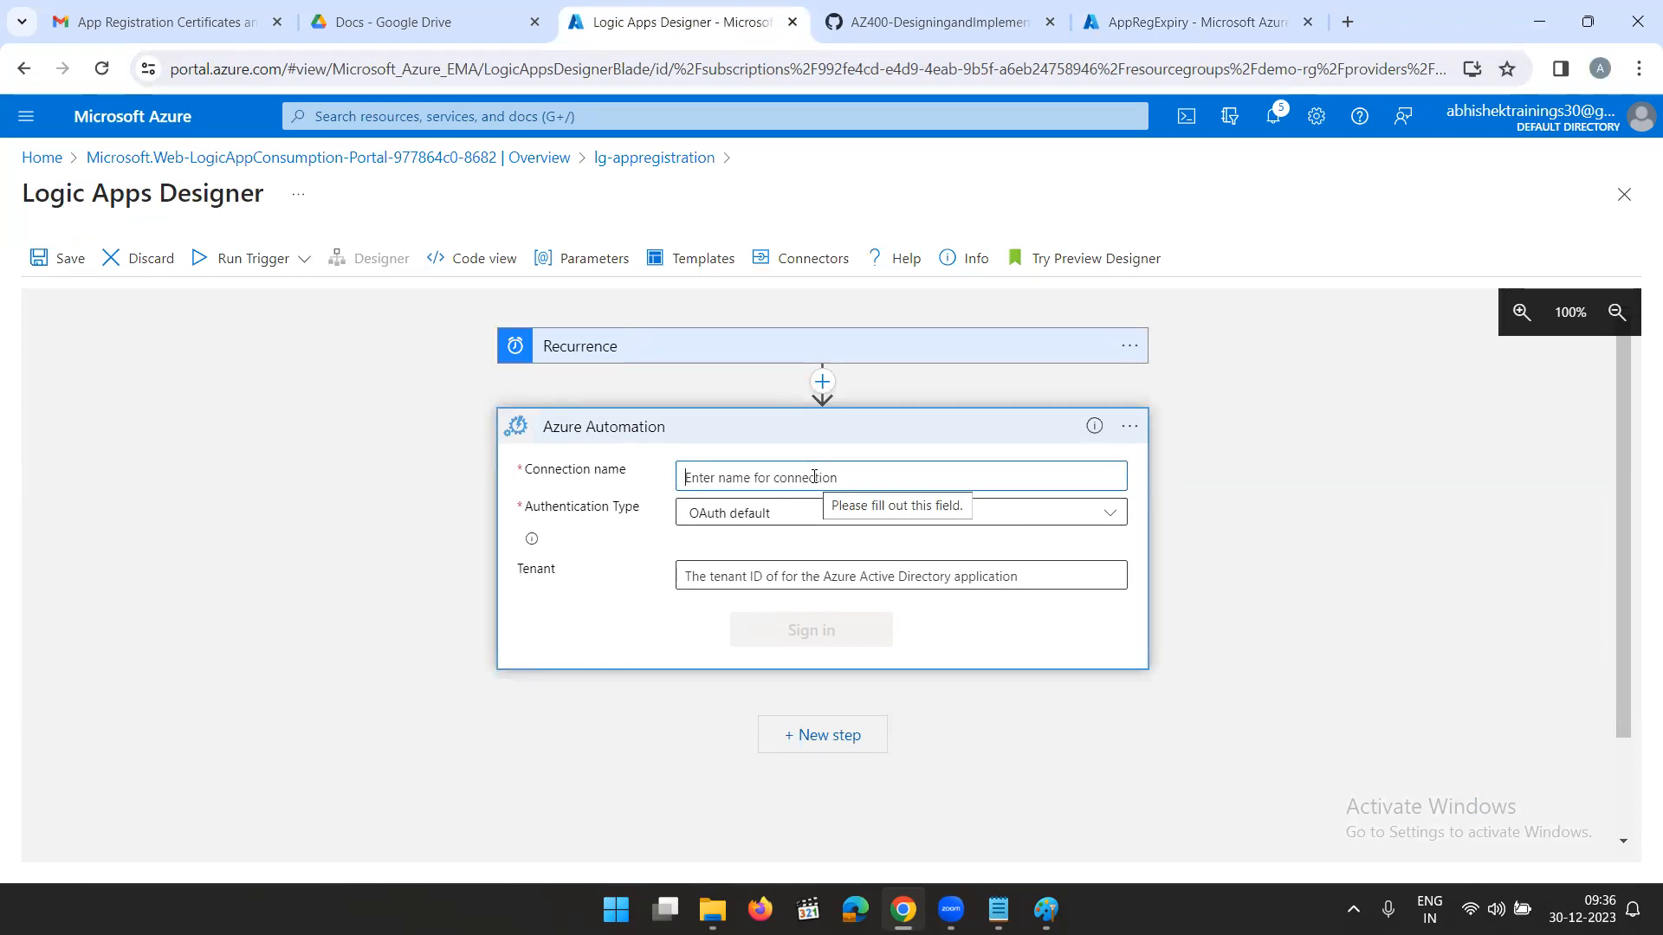
text(azure)
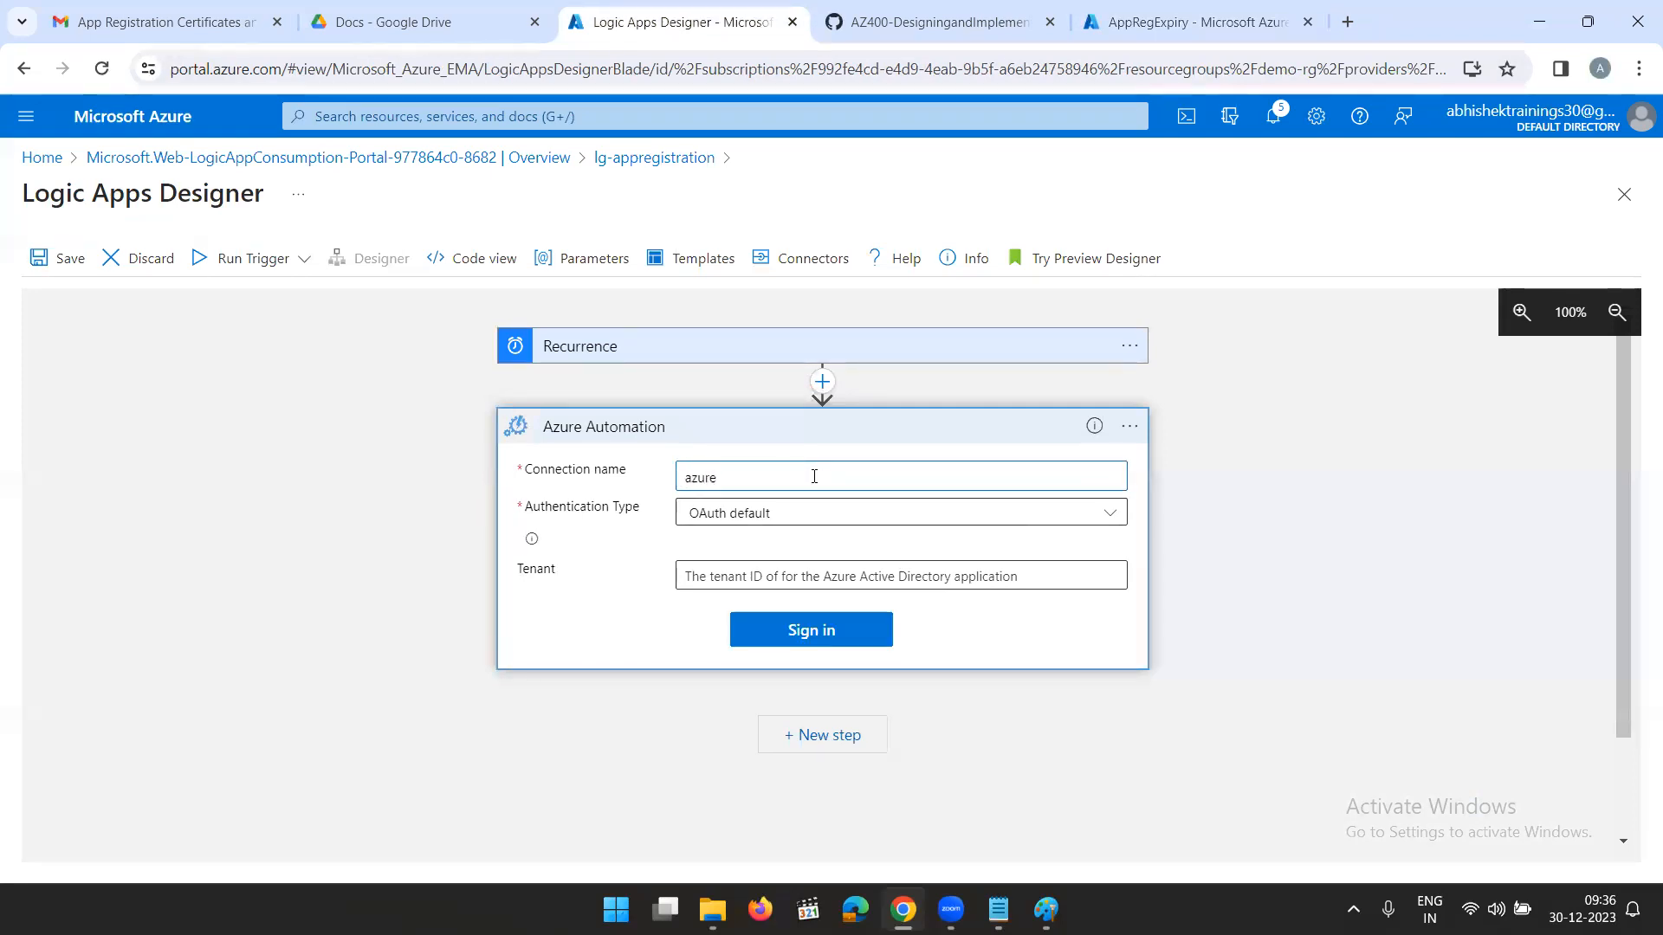
text(automation)
click(797, 514)
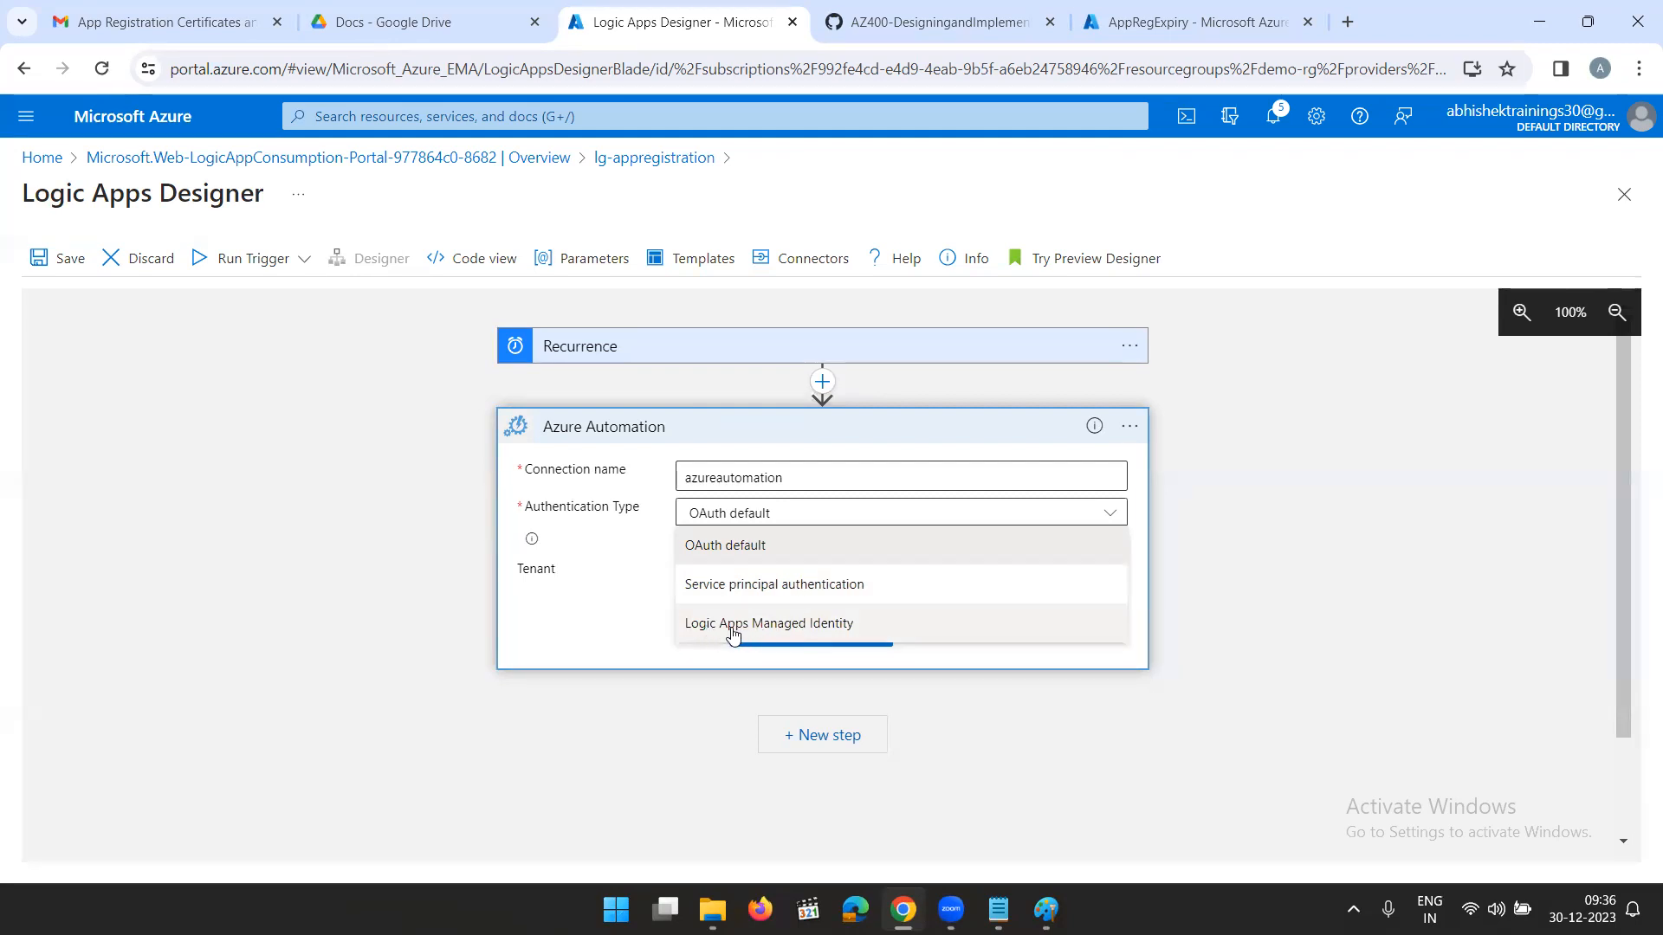
click(780, 633)
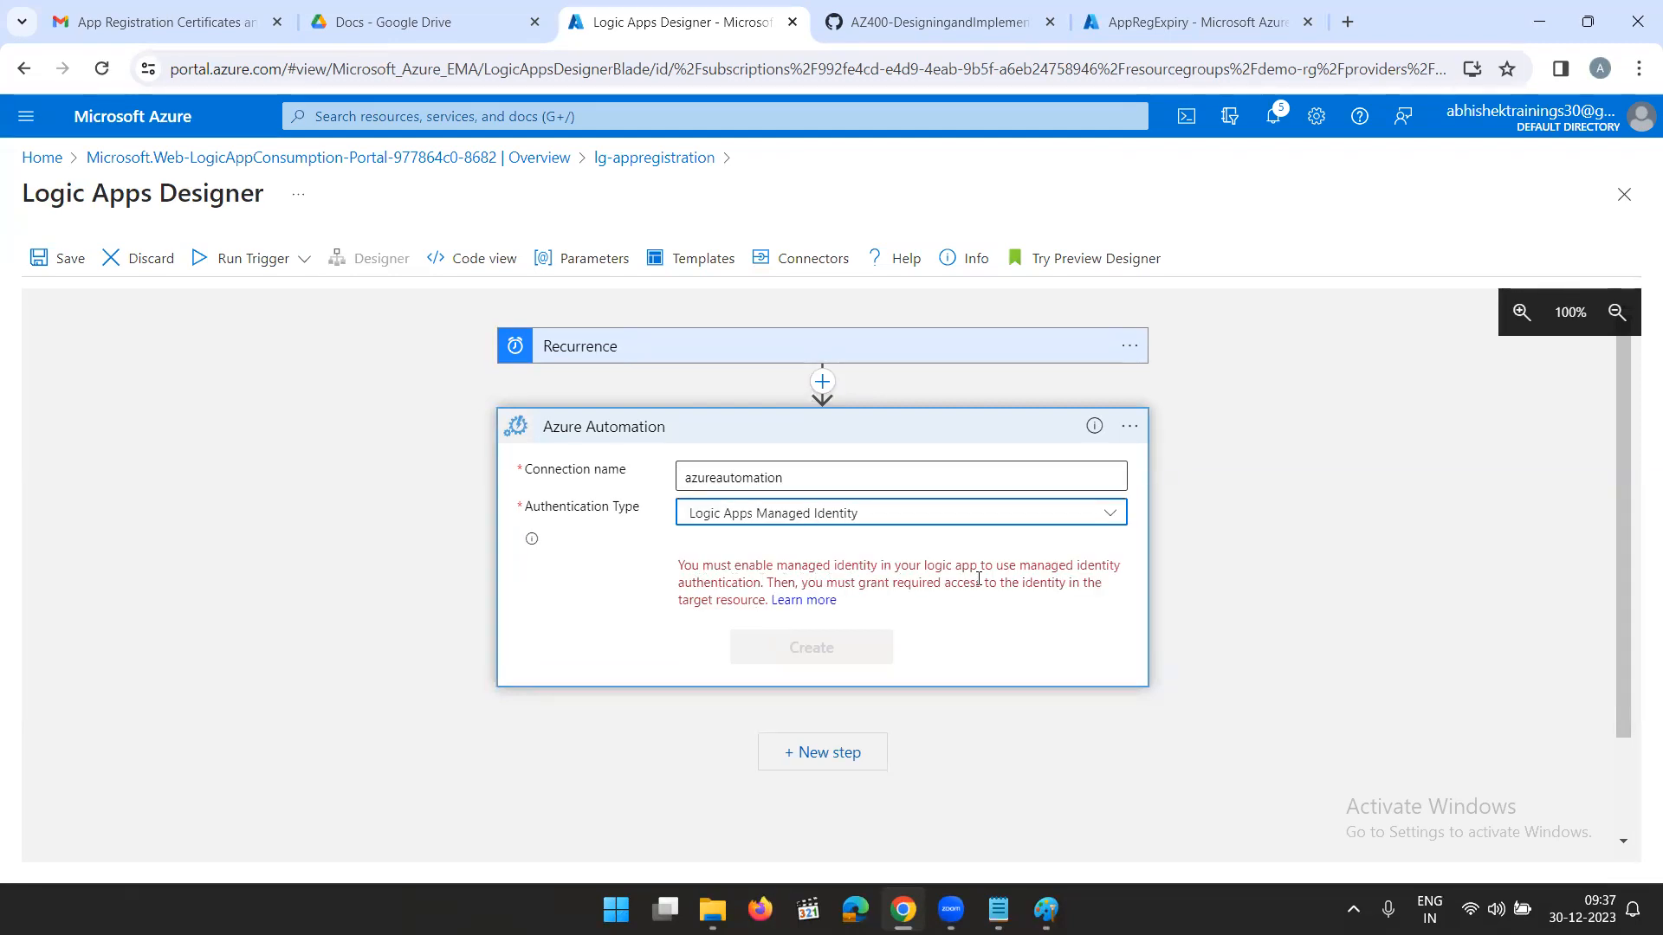
click(1178, 22)
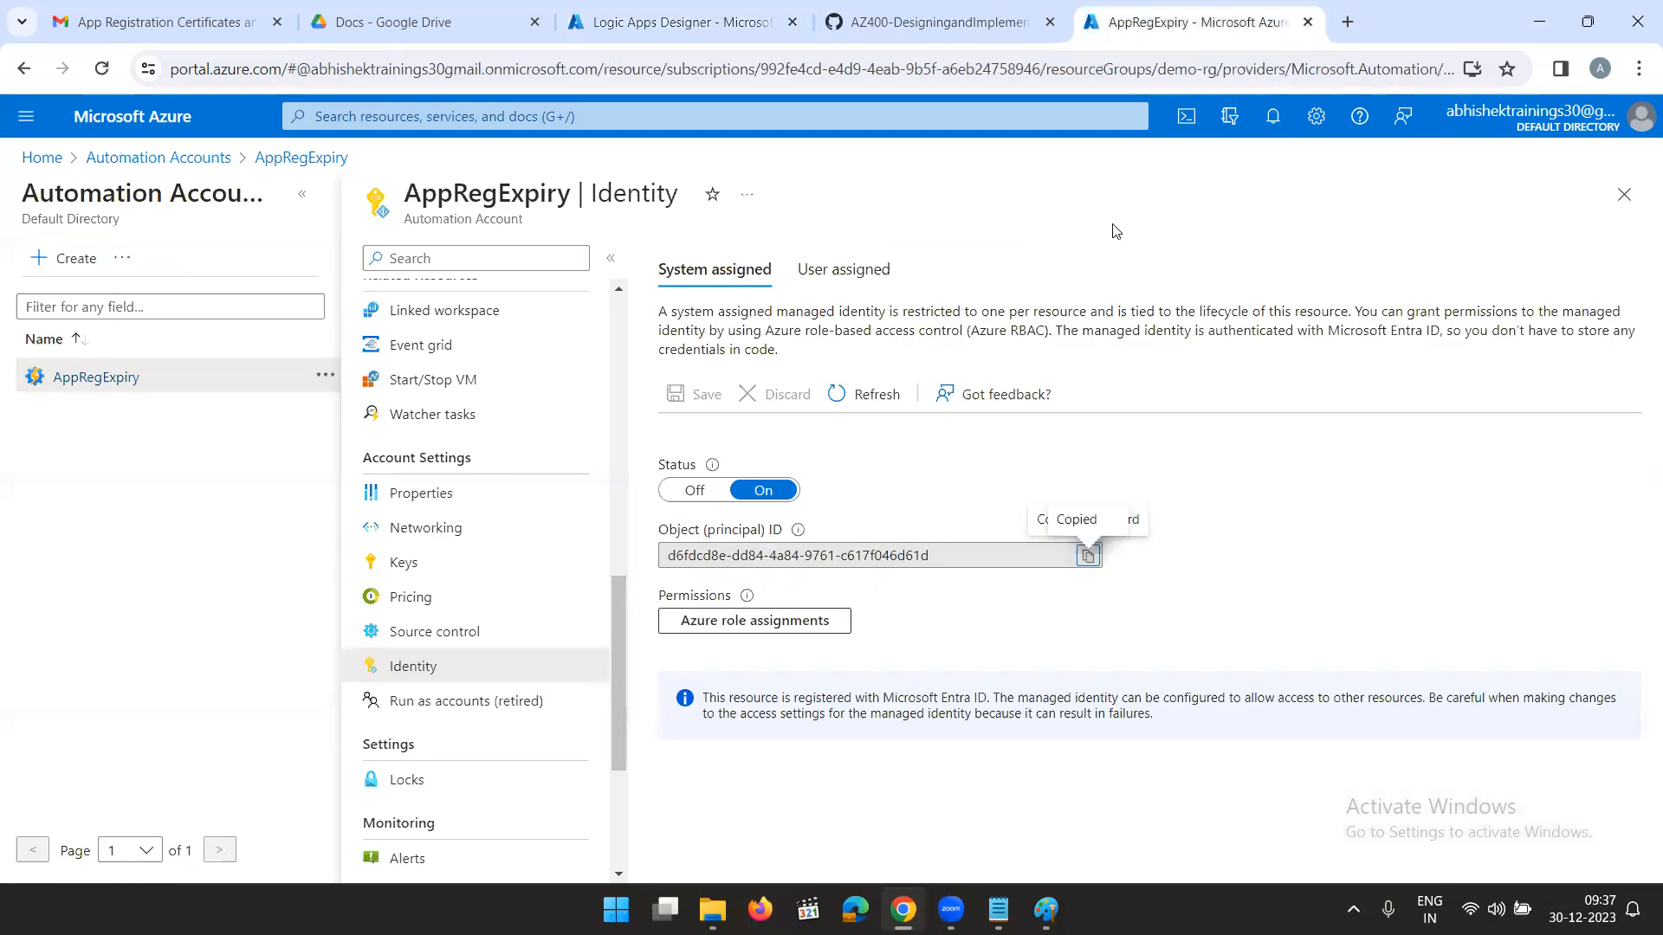
click(710, 24)
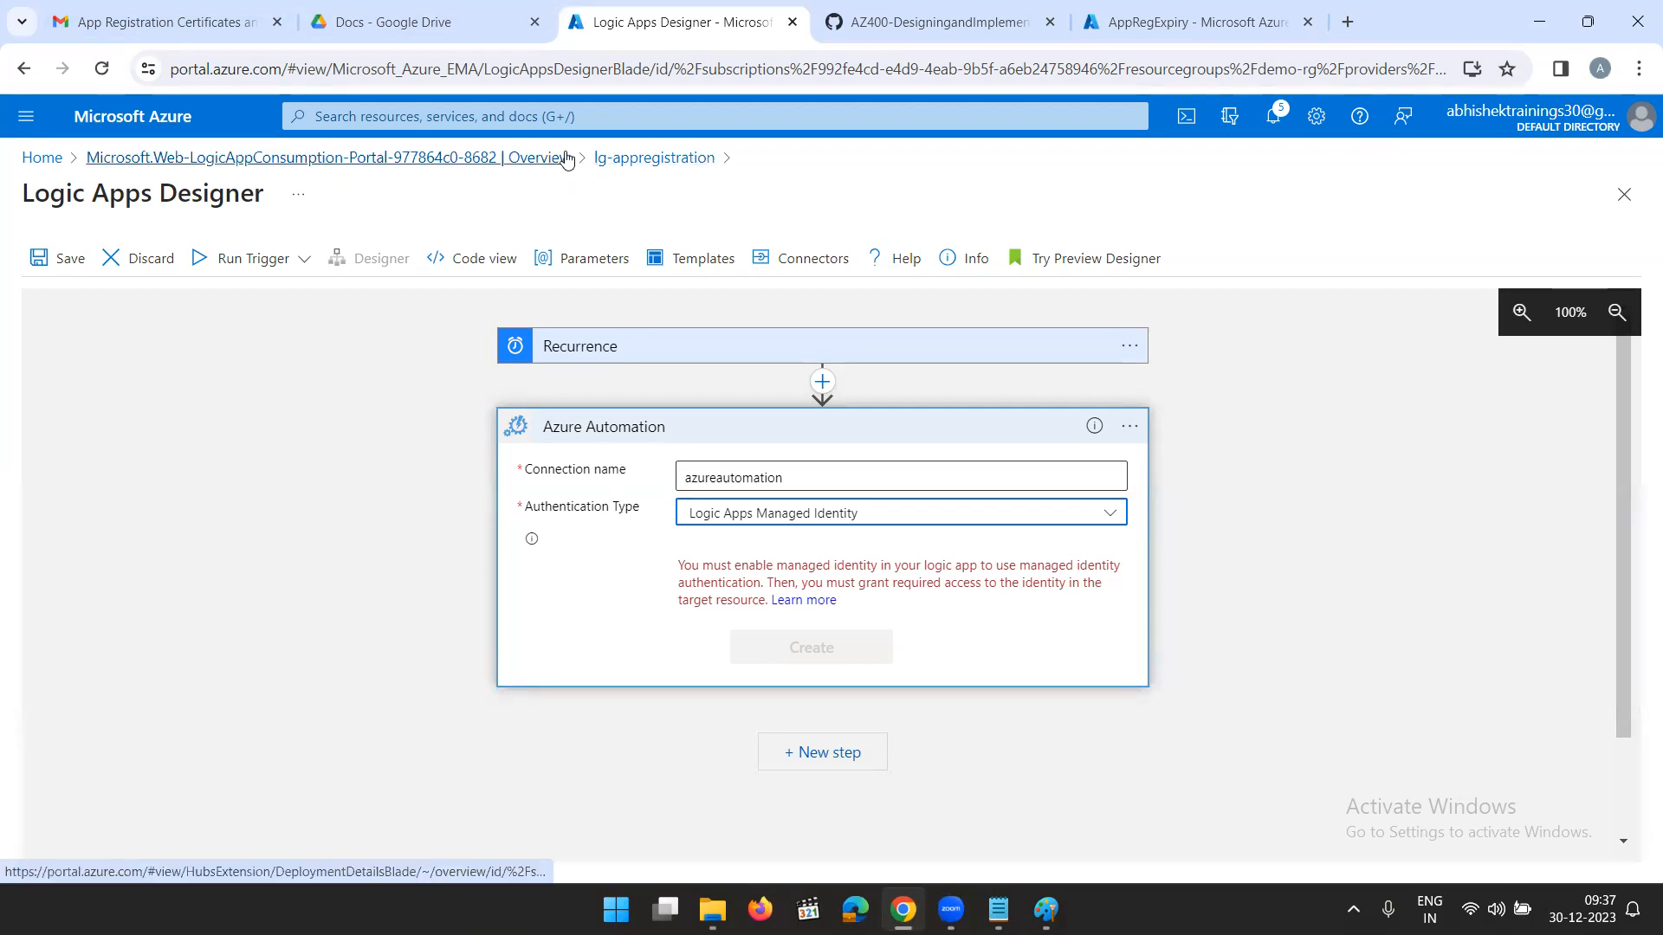
- Leave the designer, discarding the unsaved edits, and reopen the lg-appregistration Logic App resource from its deployment overview
click(346, 157)
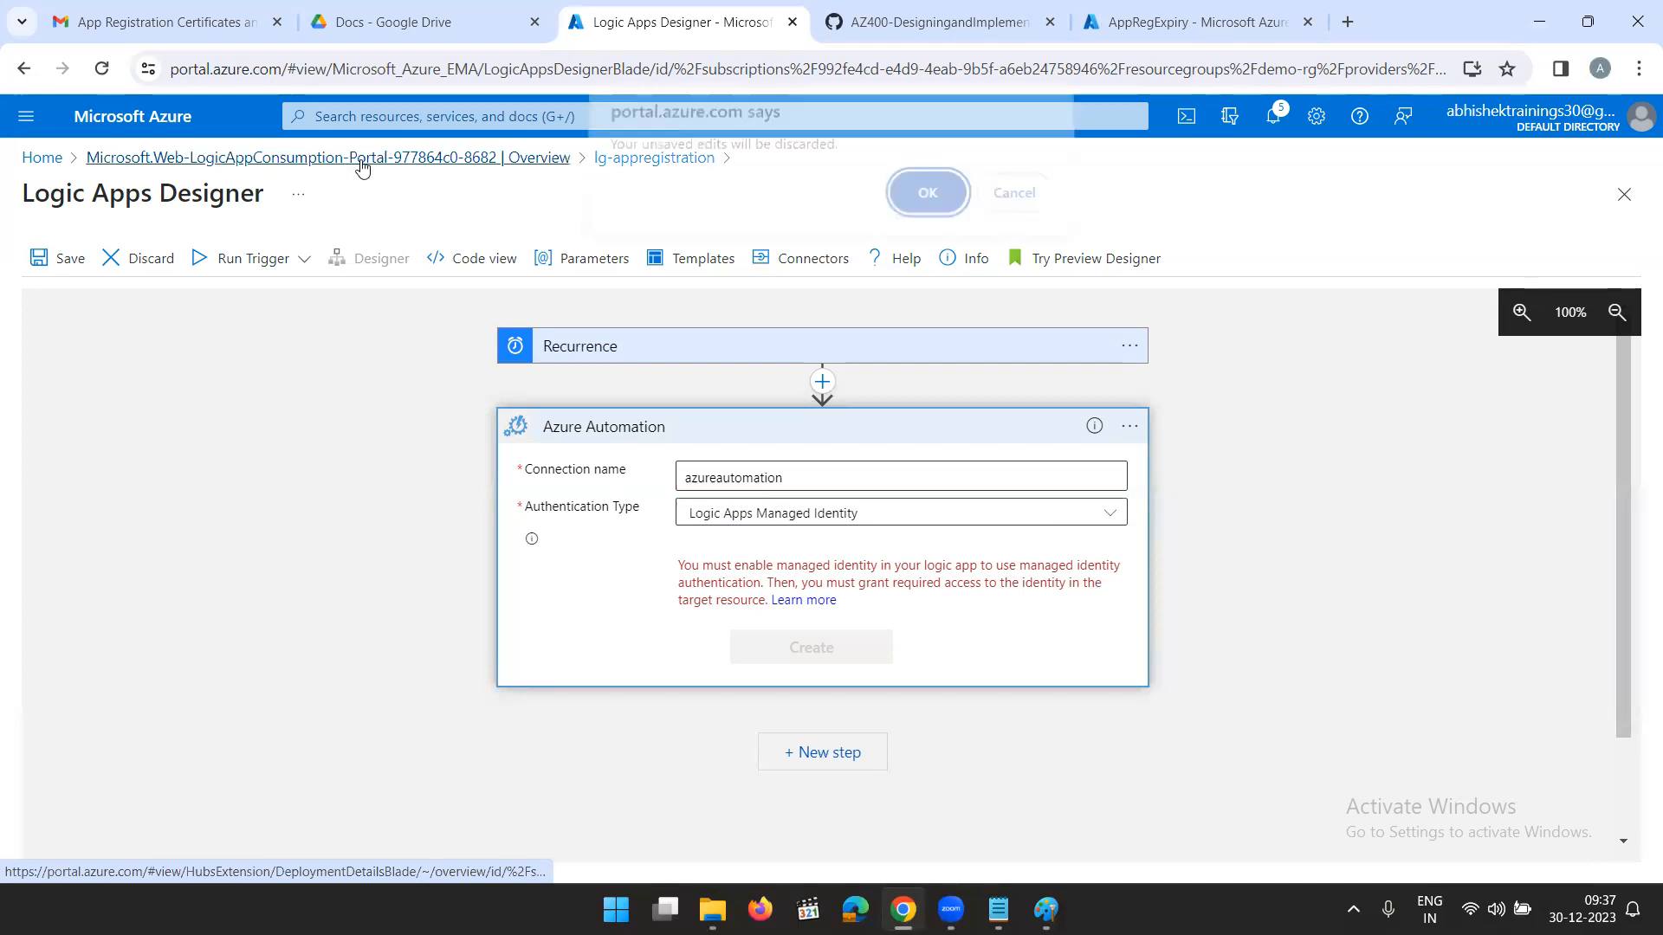
click(928, 208)
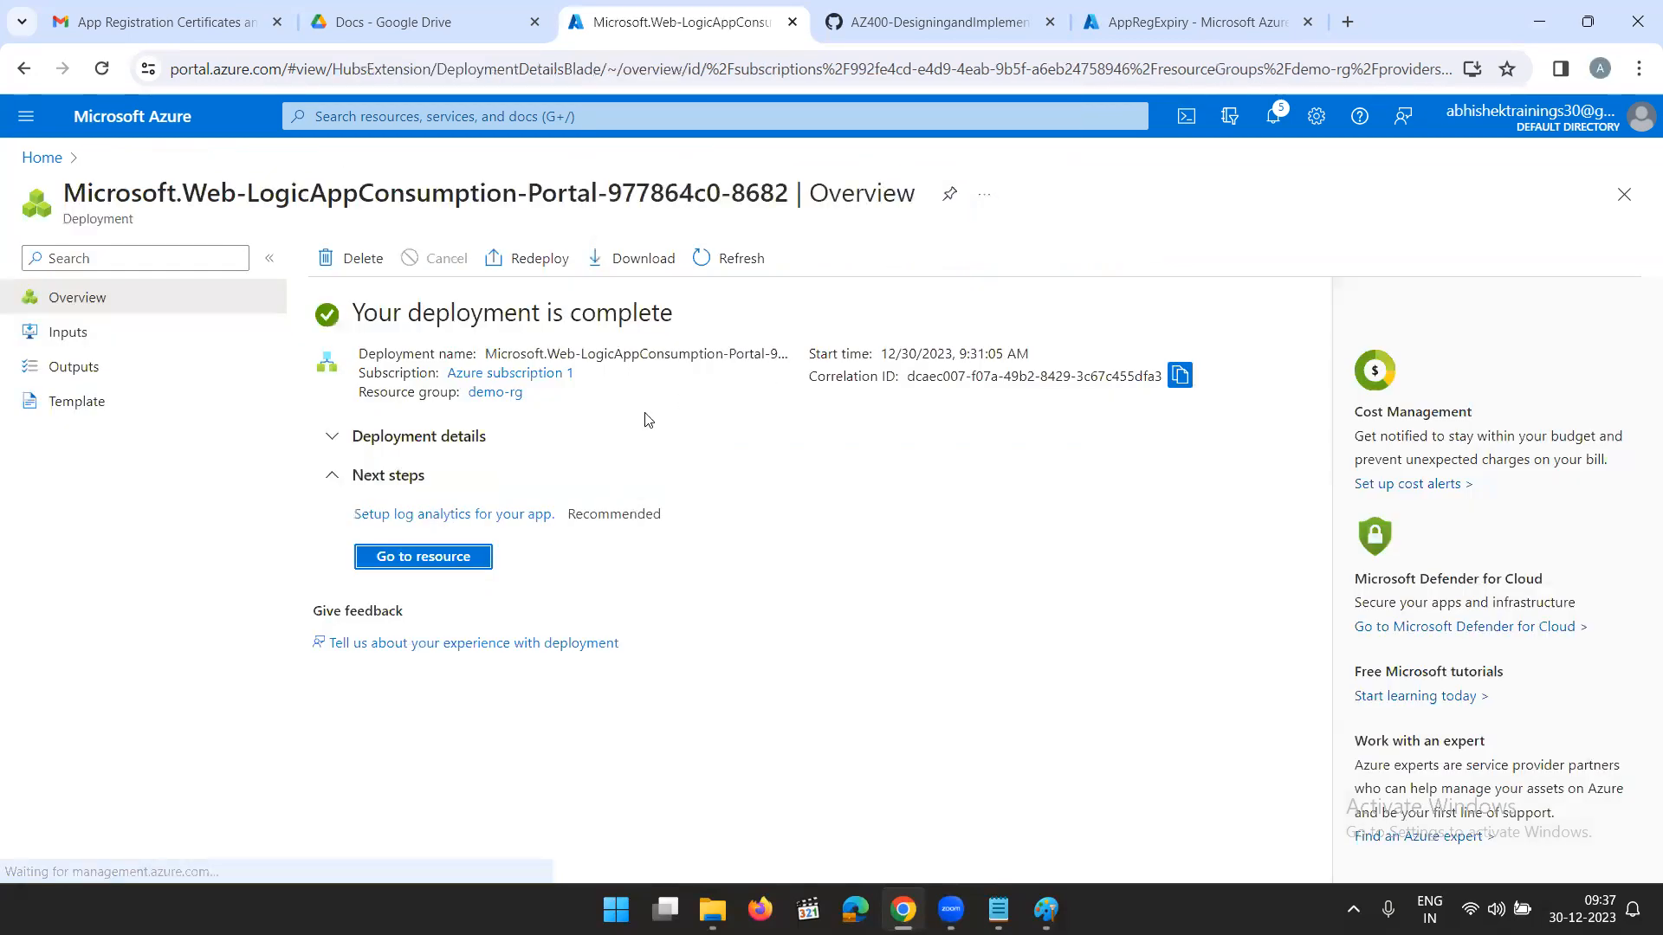
click(415, 558)
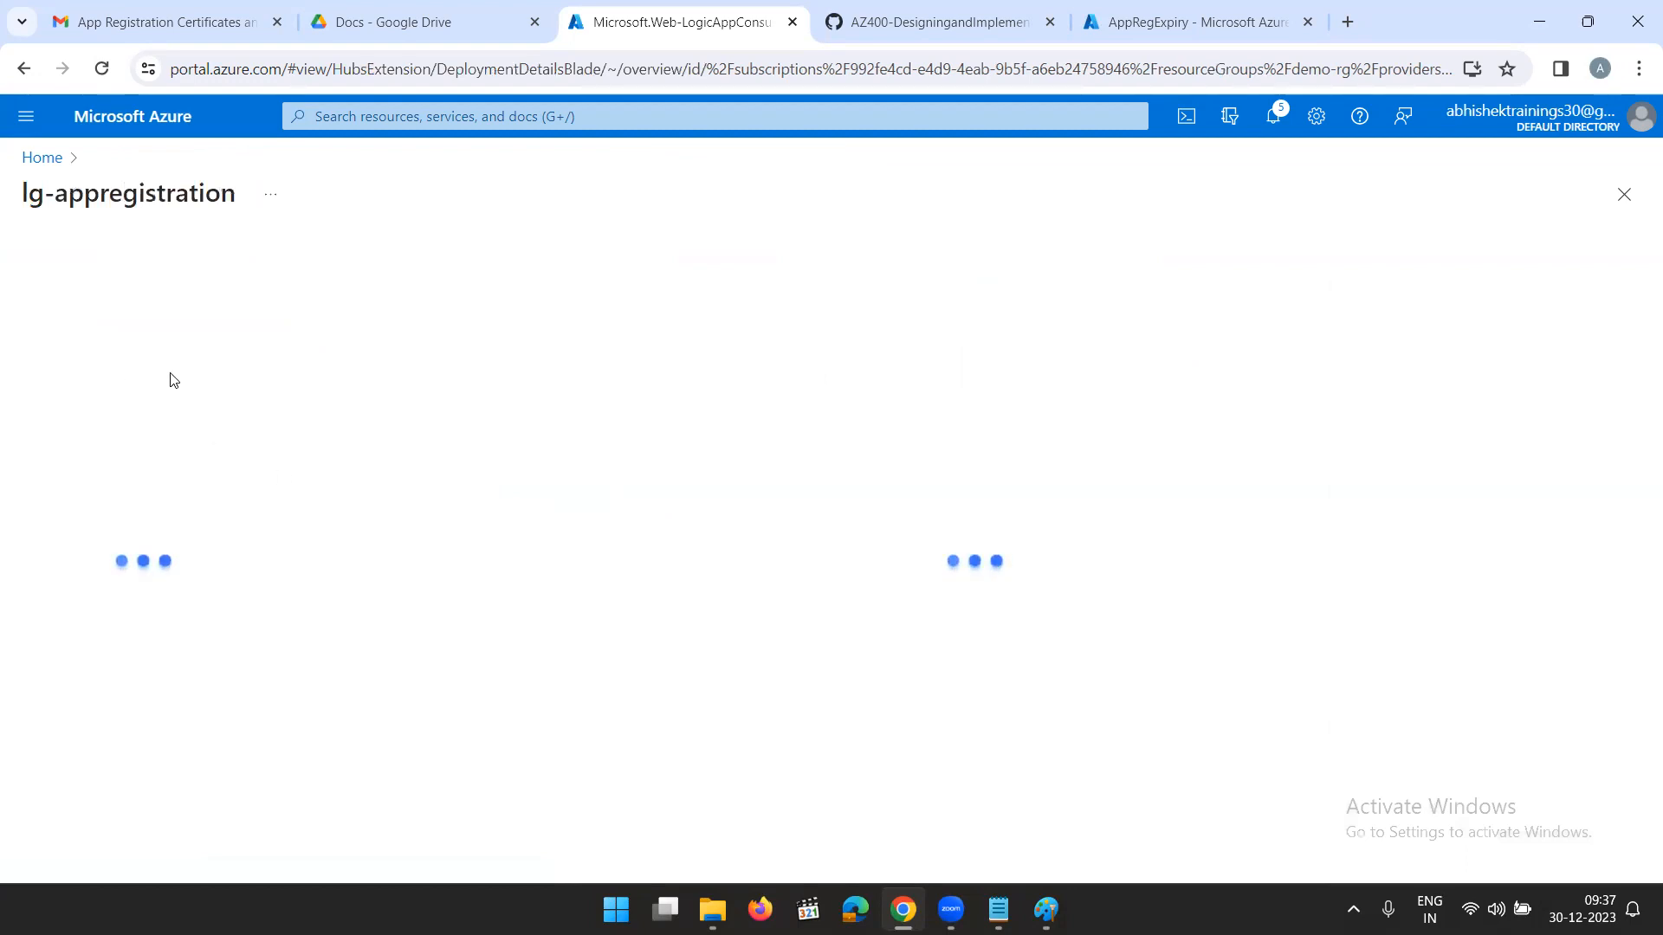
- Enable and save the system-assigned managed identity of lg-appregistration, and copy its object (principal) ID
scroll(113, 563, down, 3)
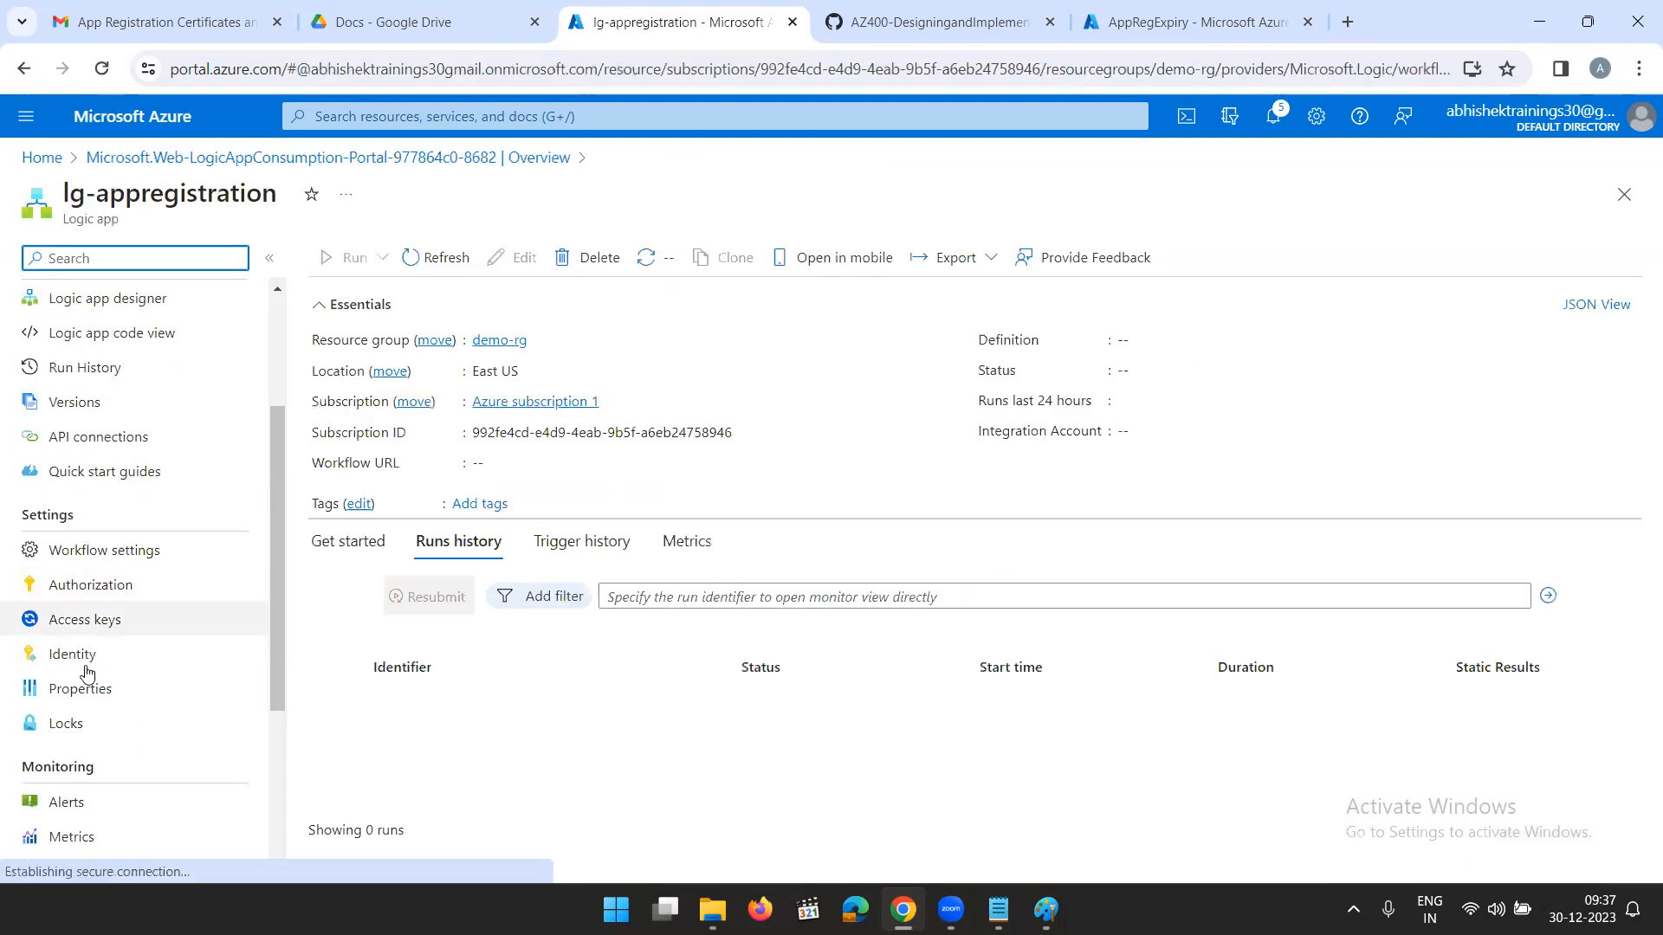
click(73, 654)
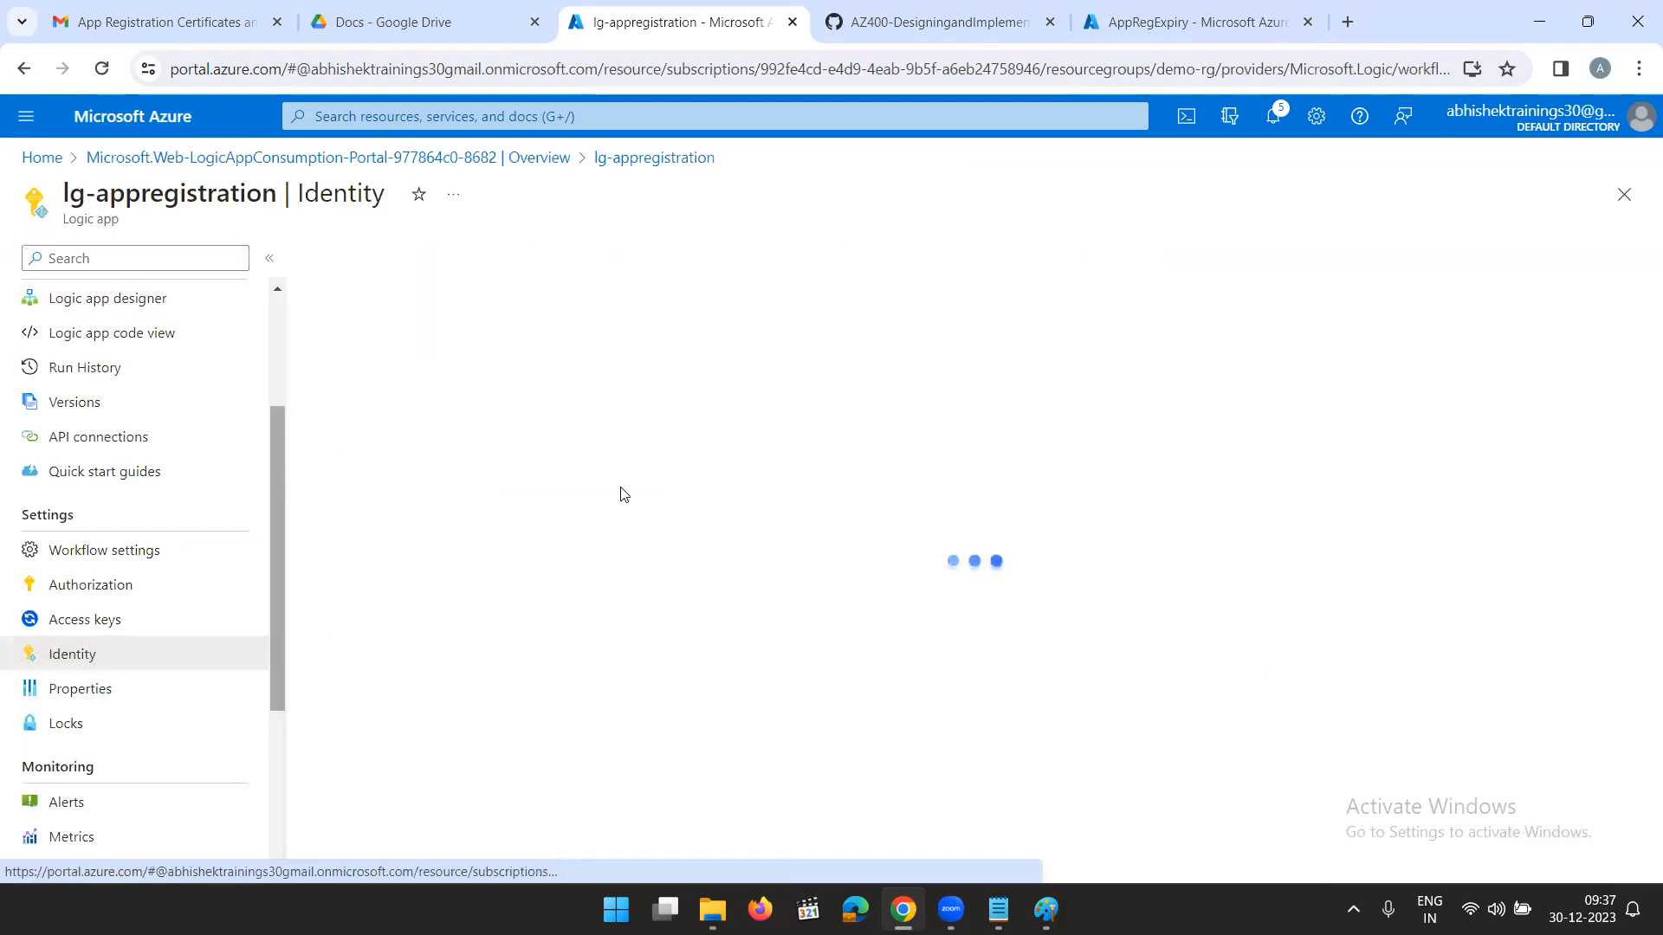
click(401, 476)
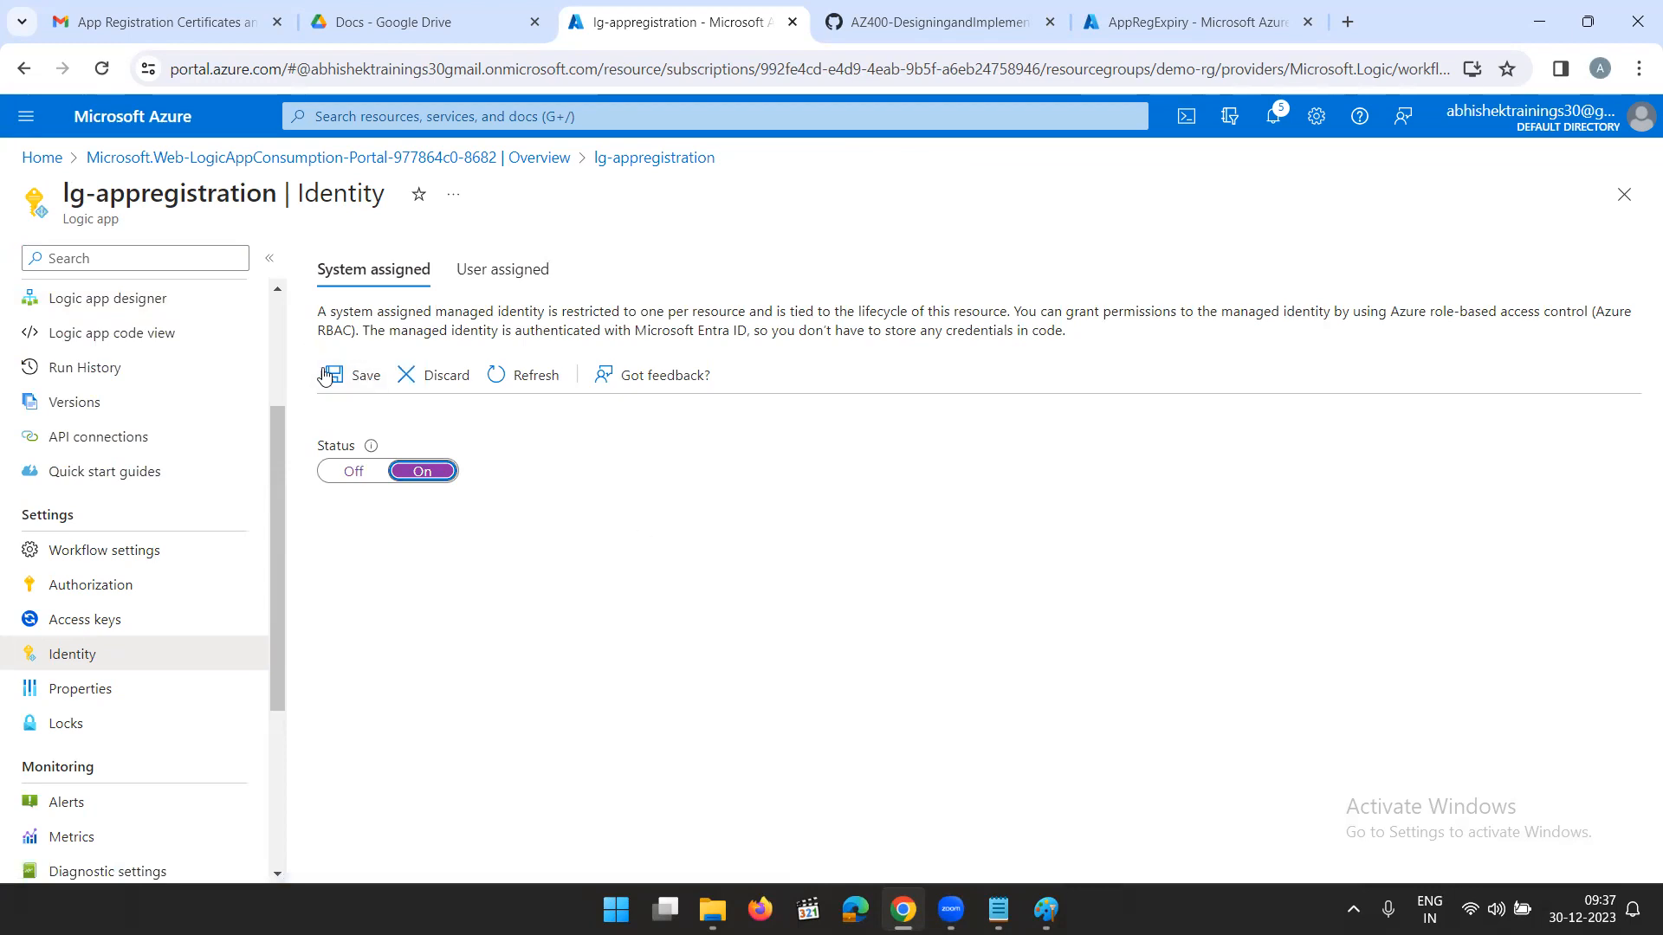
click(379, 373)
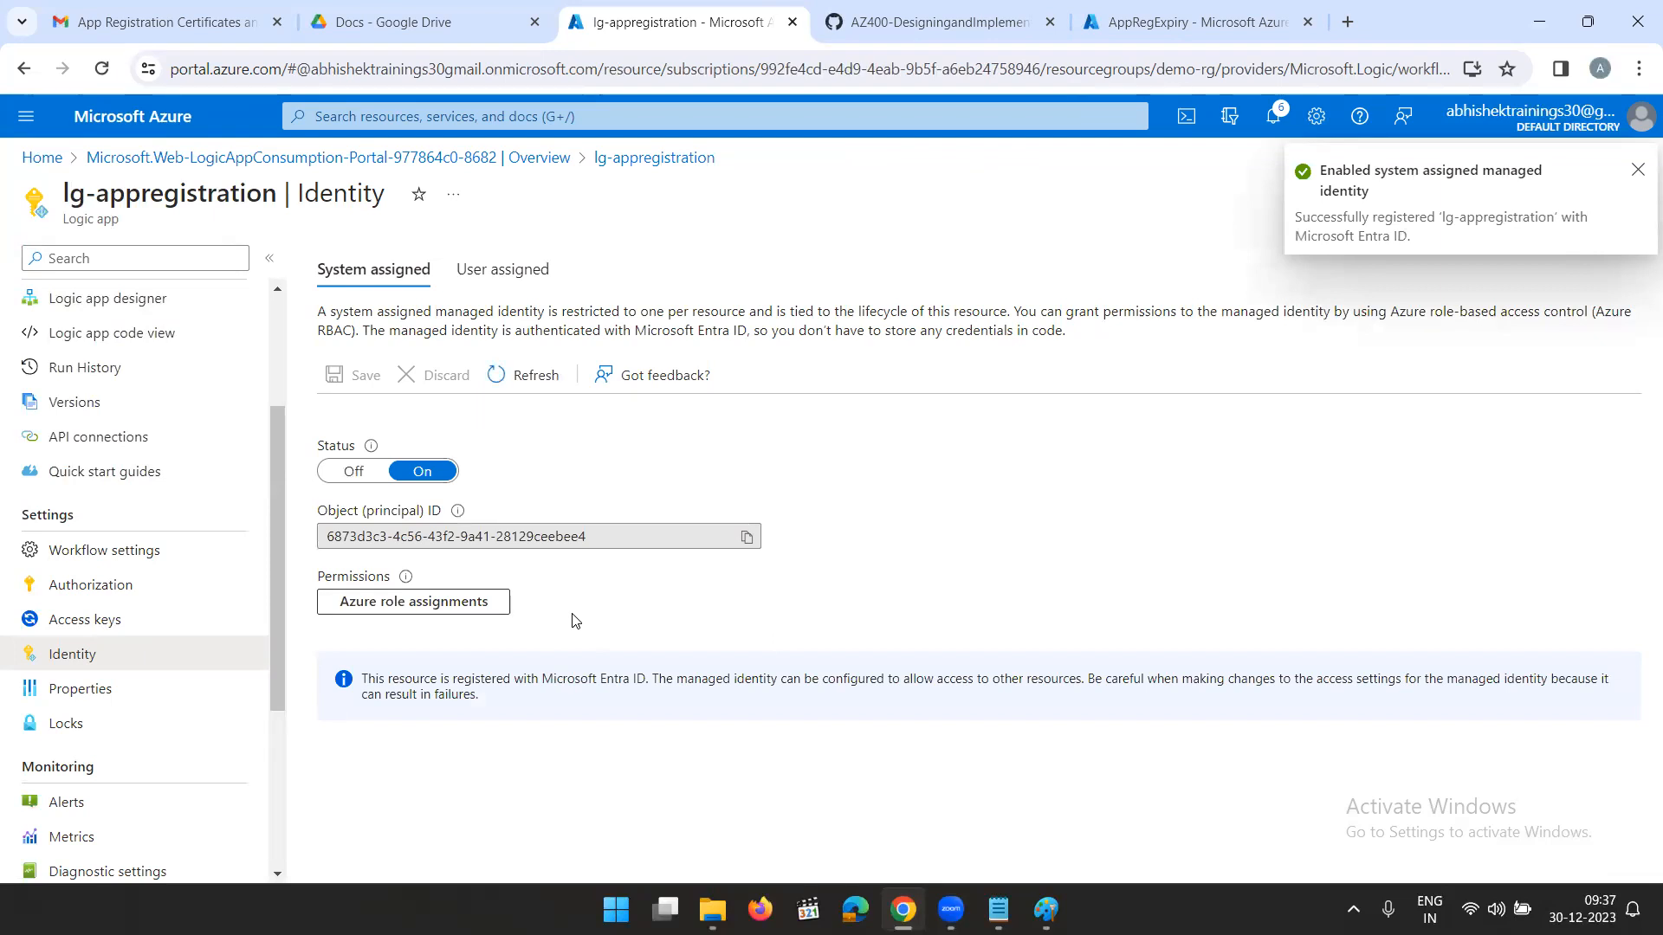
click(746, 537)
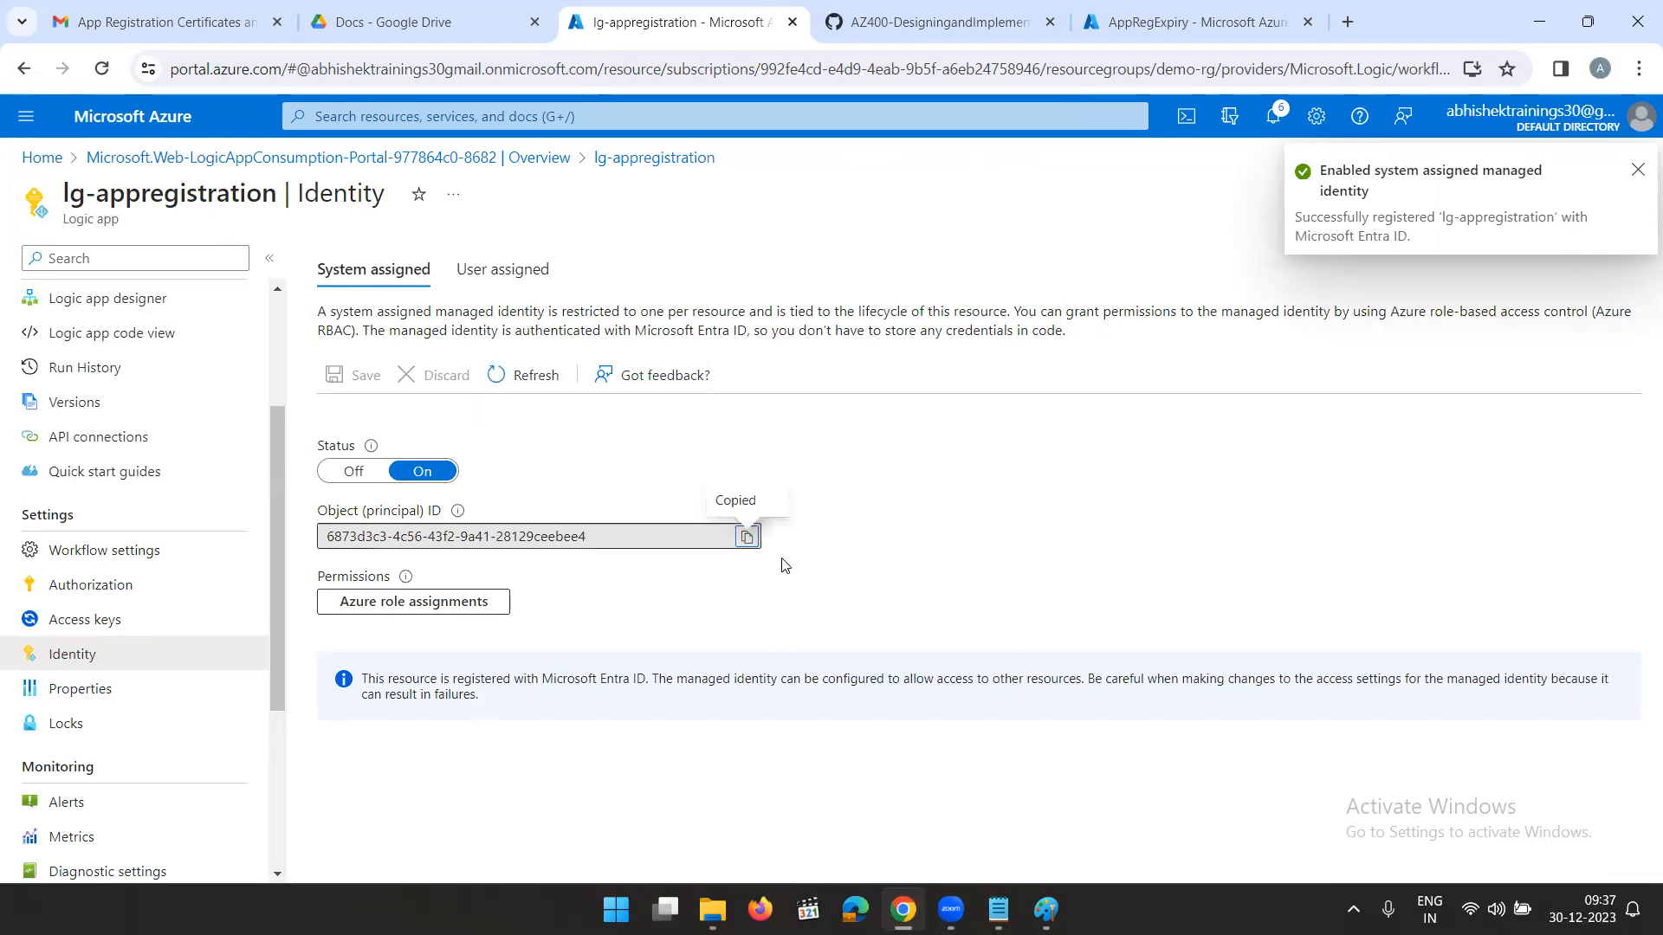
- In the second portal browser tab, return to Home and open the demo-rg resource group's Access control (IAM) page
click(1149, 19)
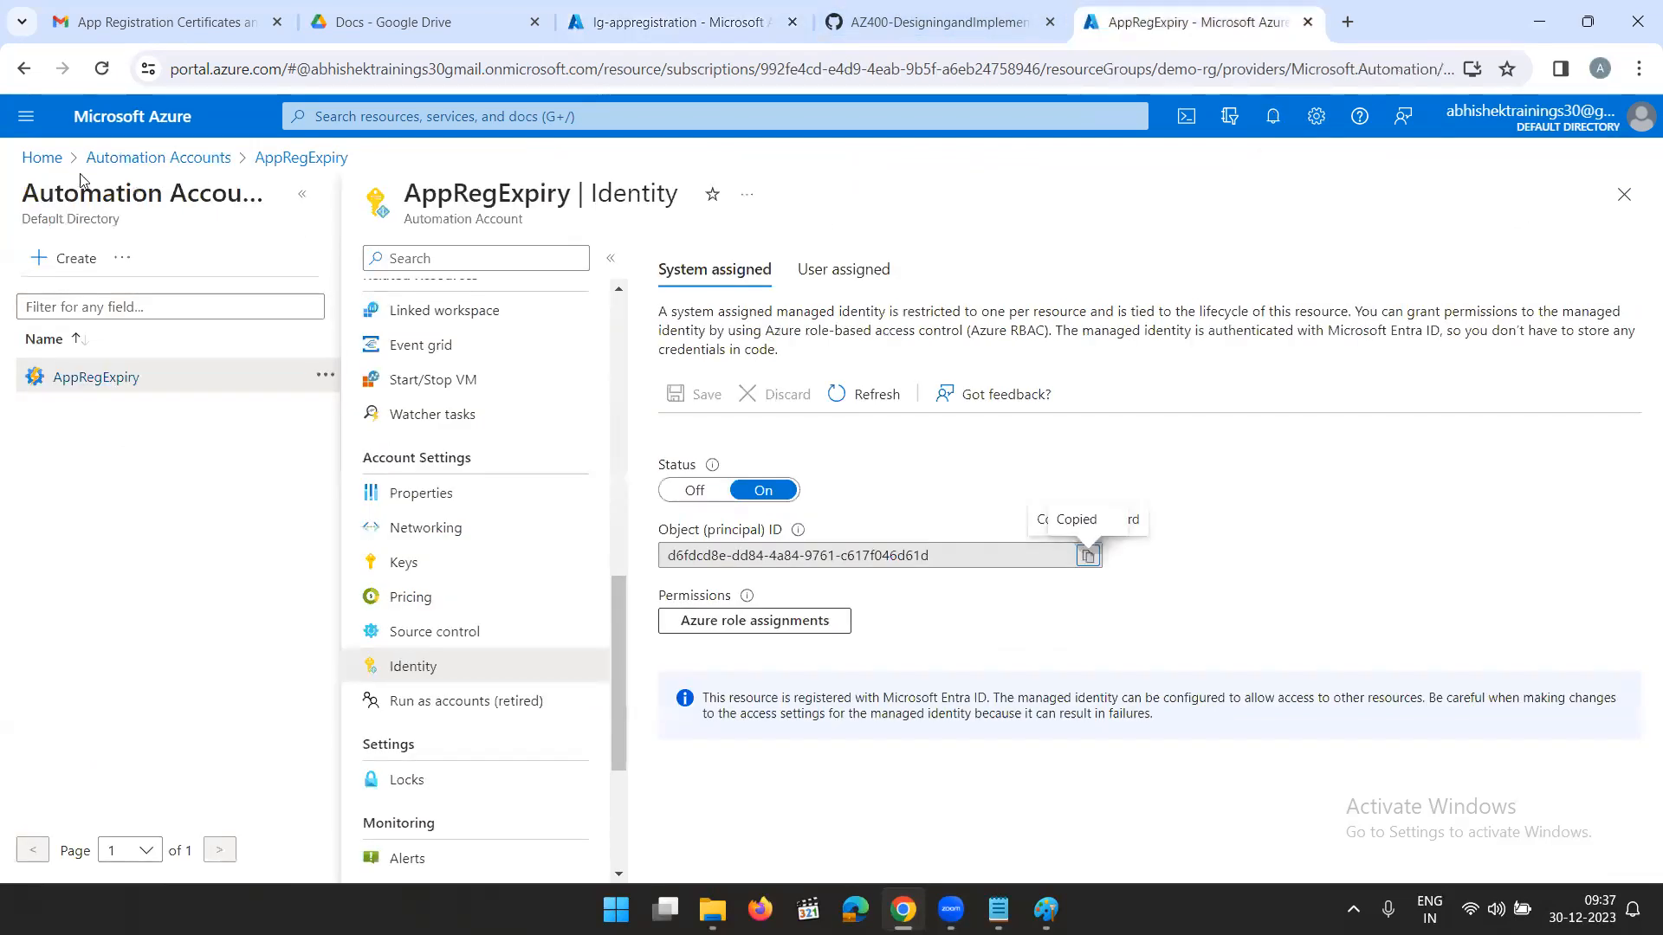
click(137, 159)
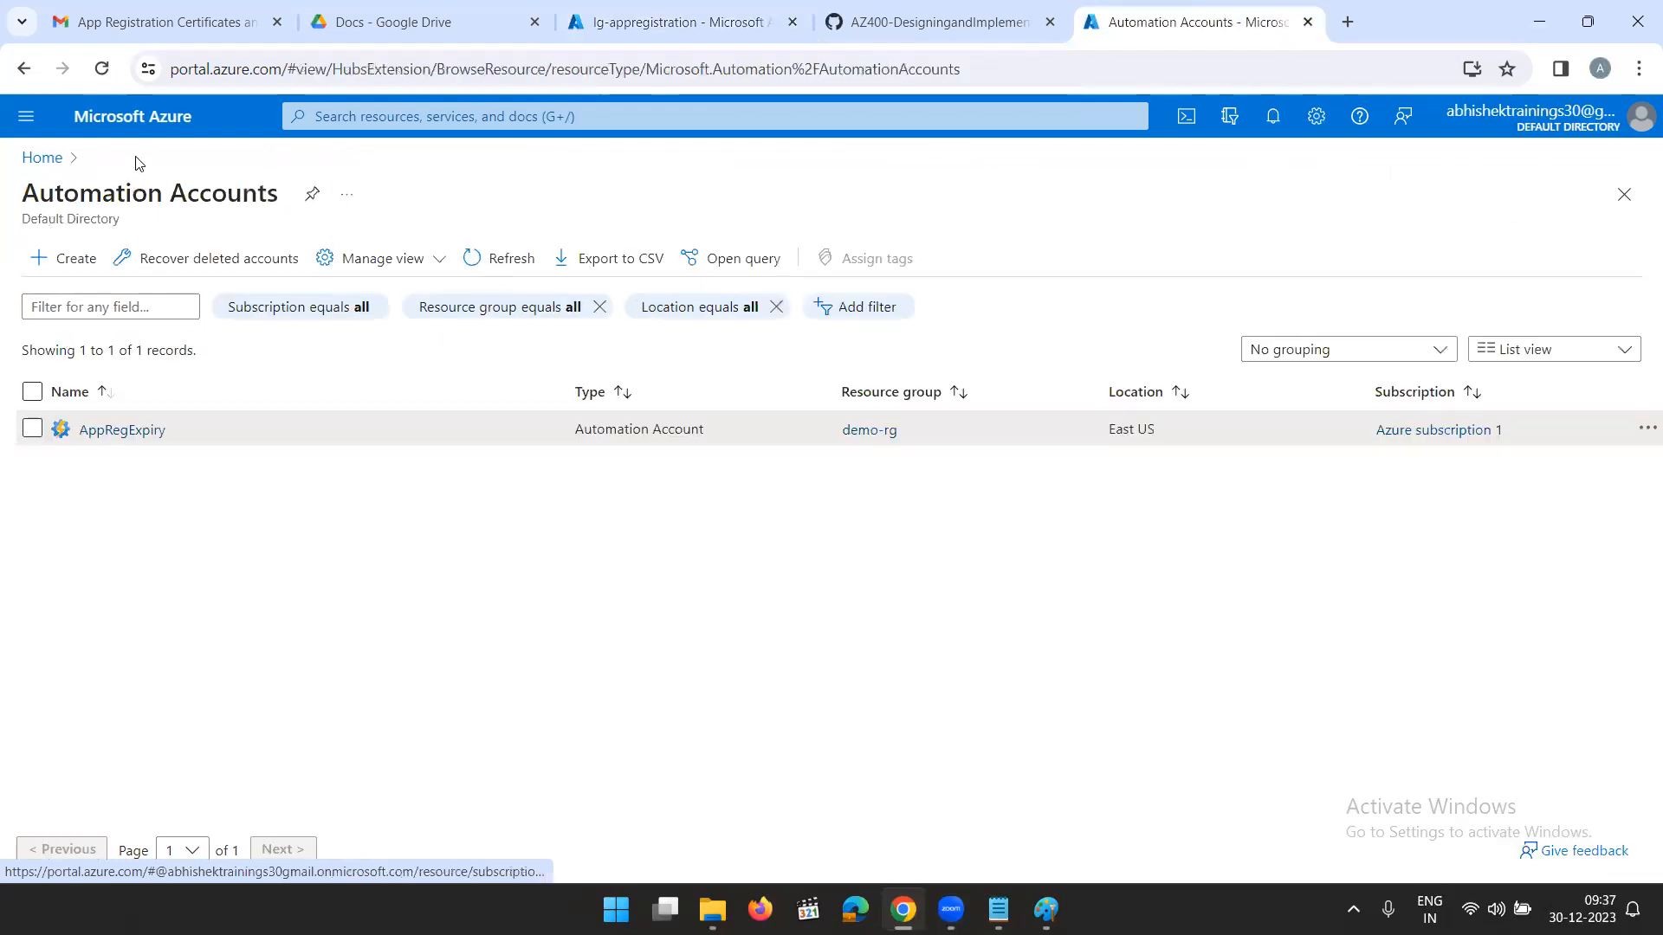
click(36, 164)
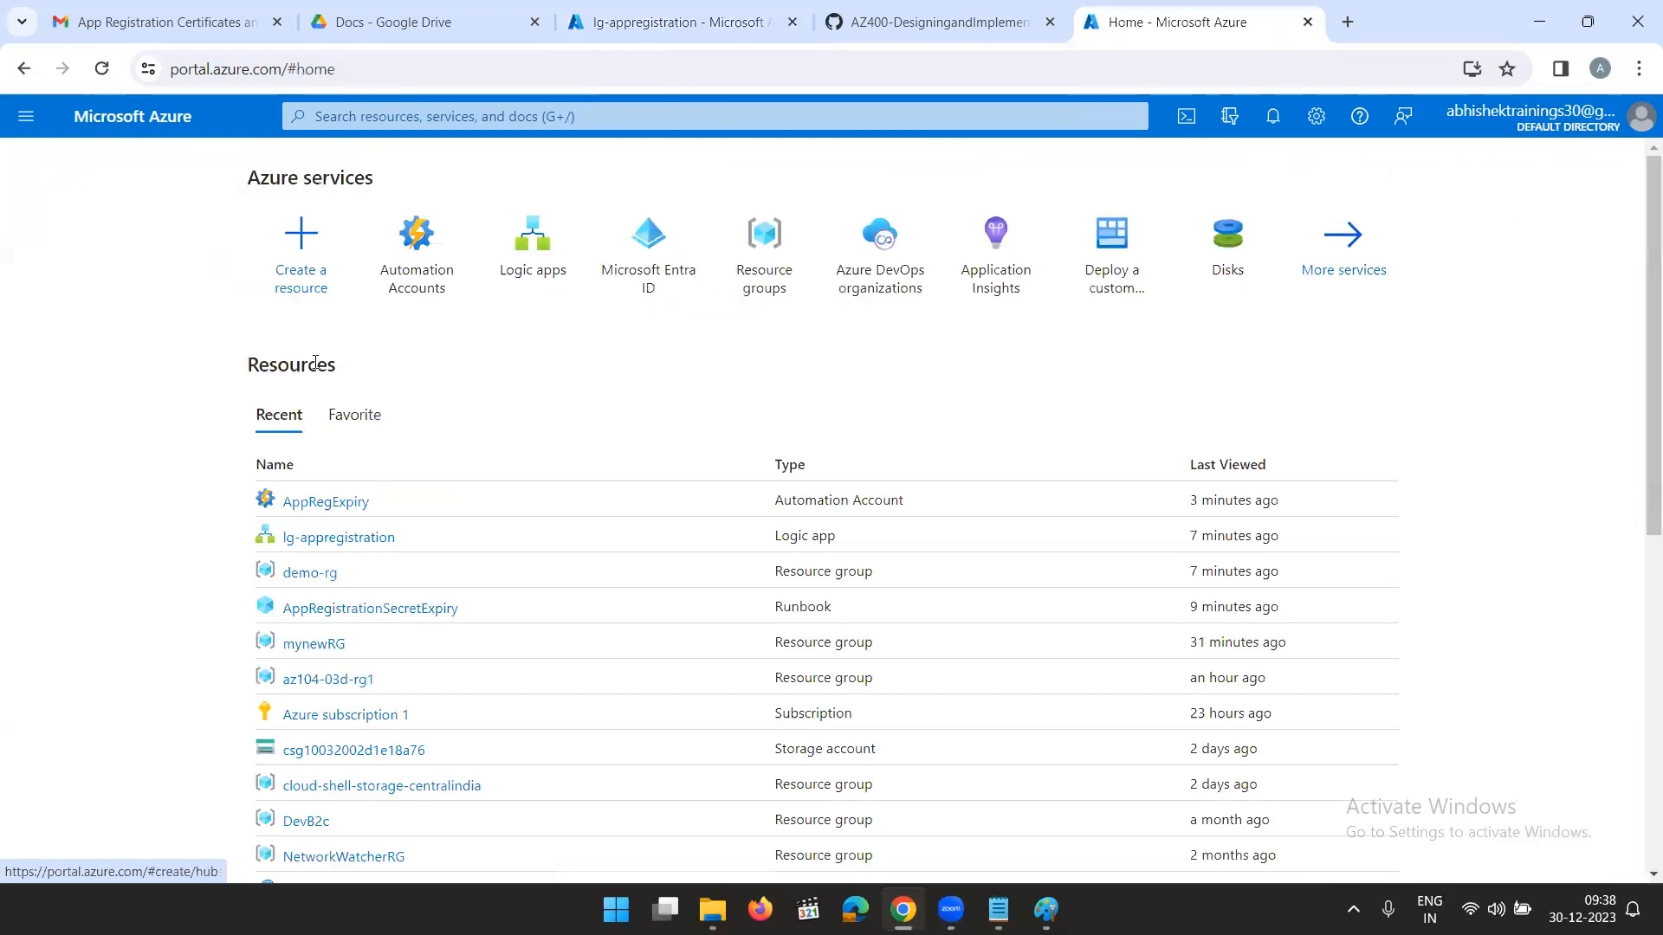
click(309, 572)
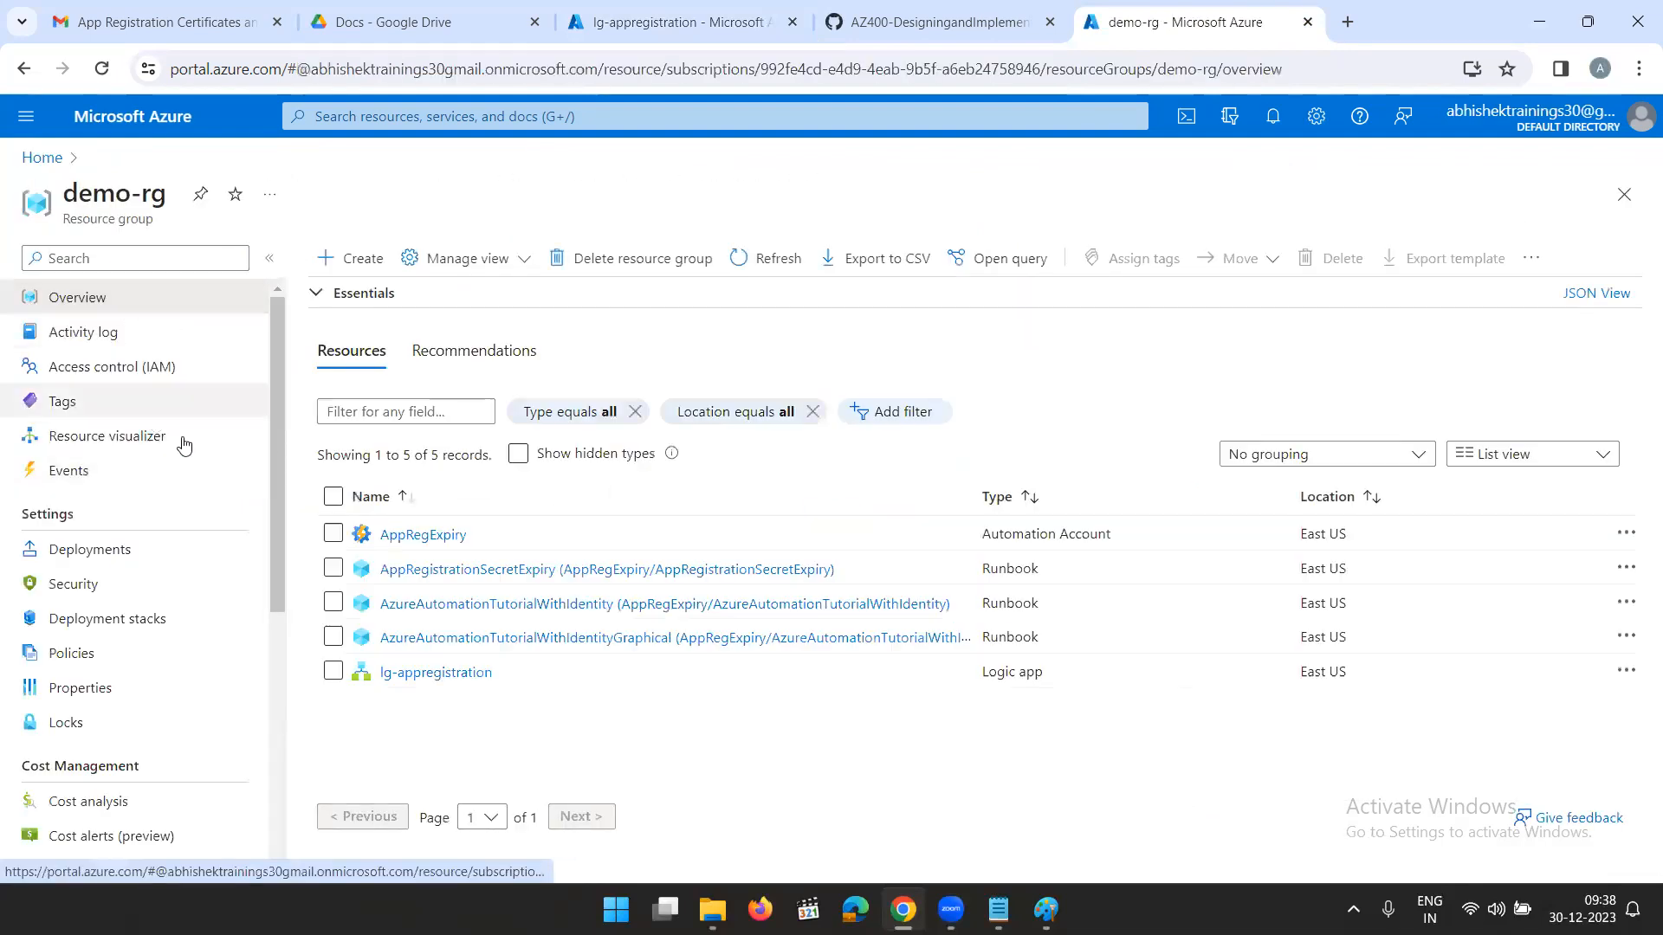
click(87, 378)
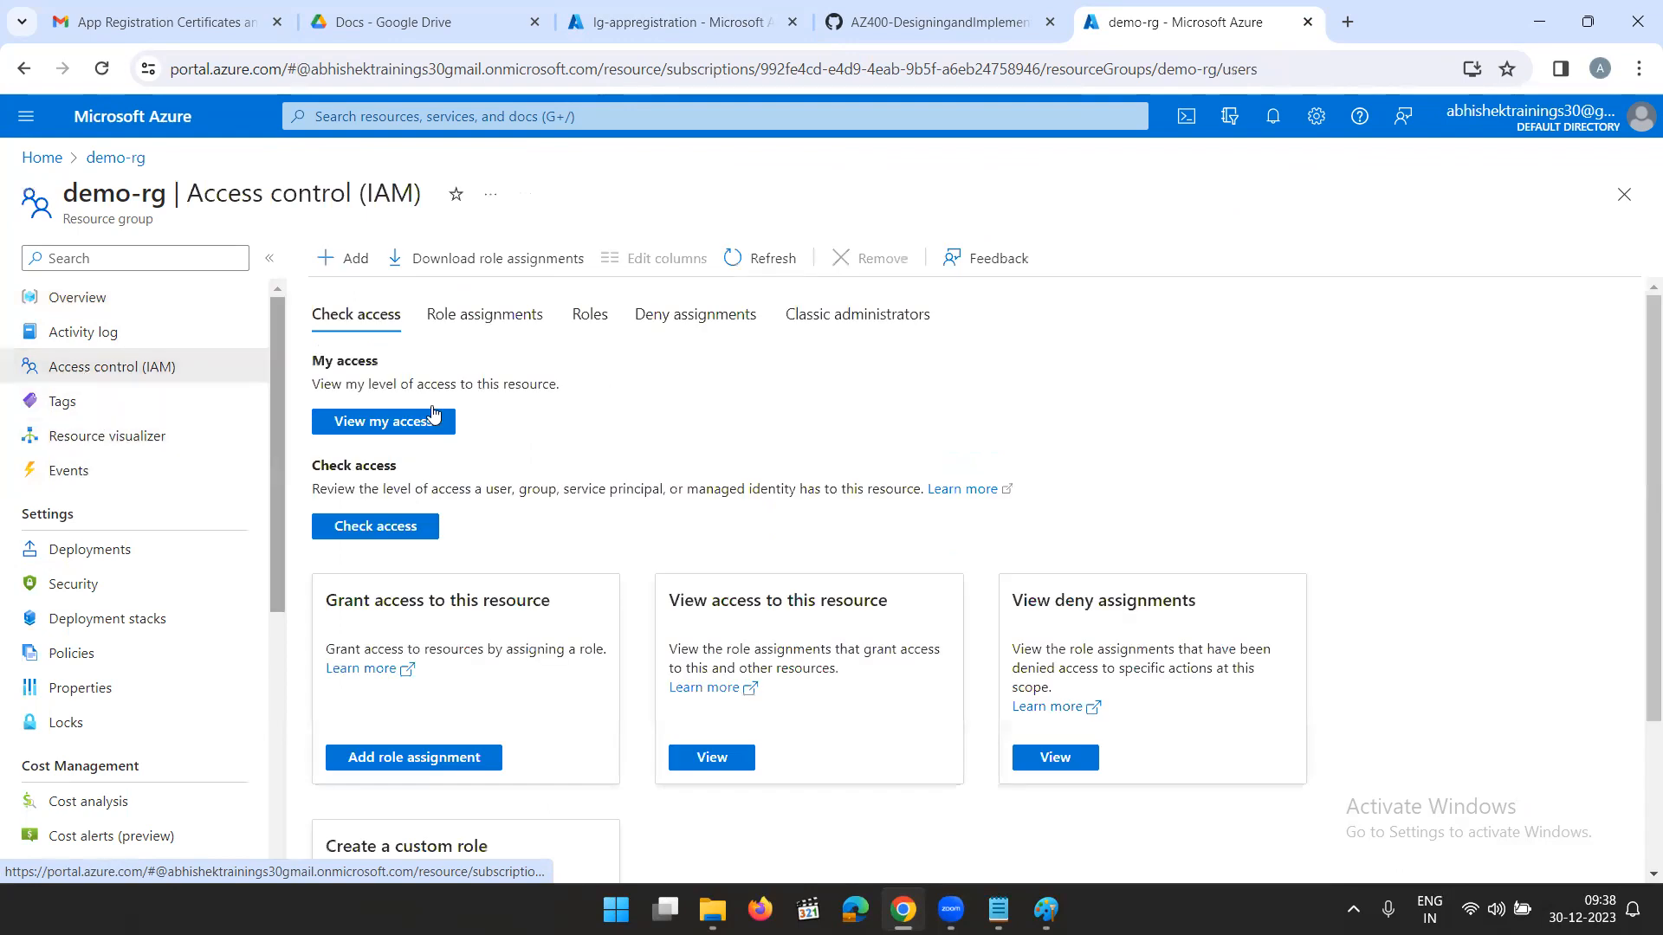
- Start a new role assignment on demo-rg and choose the privileged administrator role Contributor
click(349, 260)
click(399, 295)
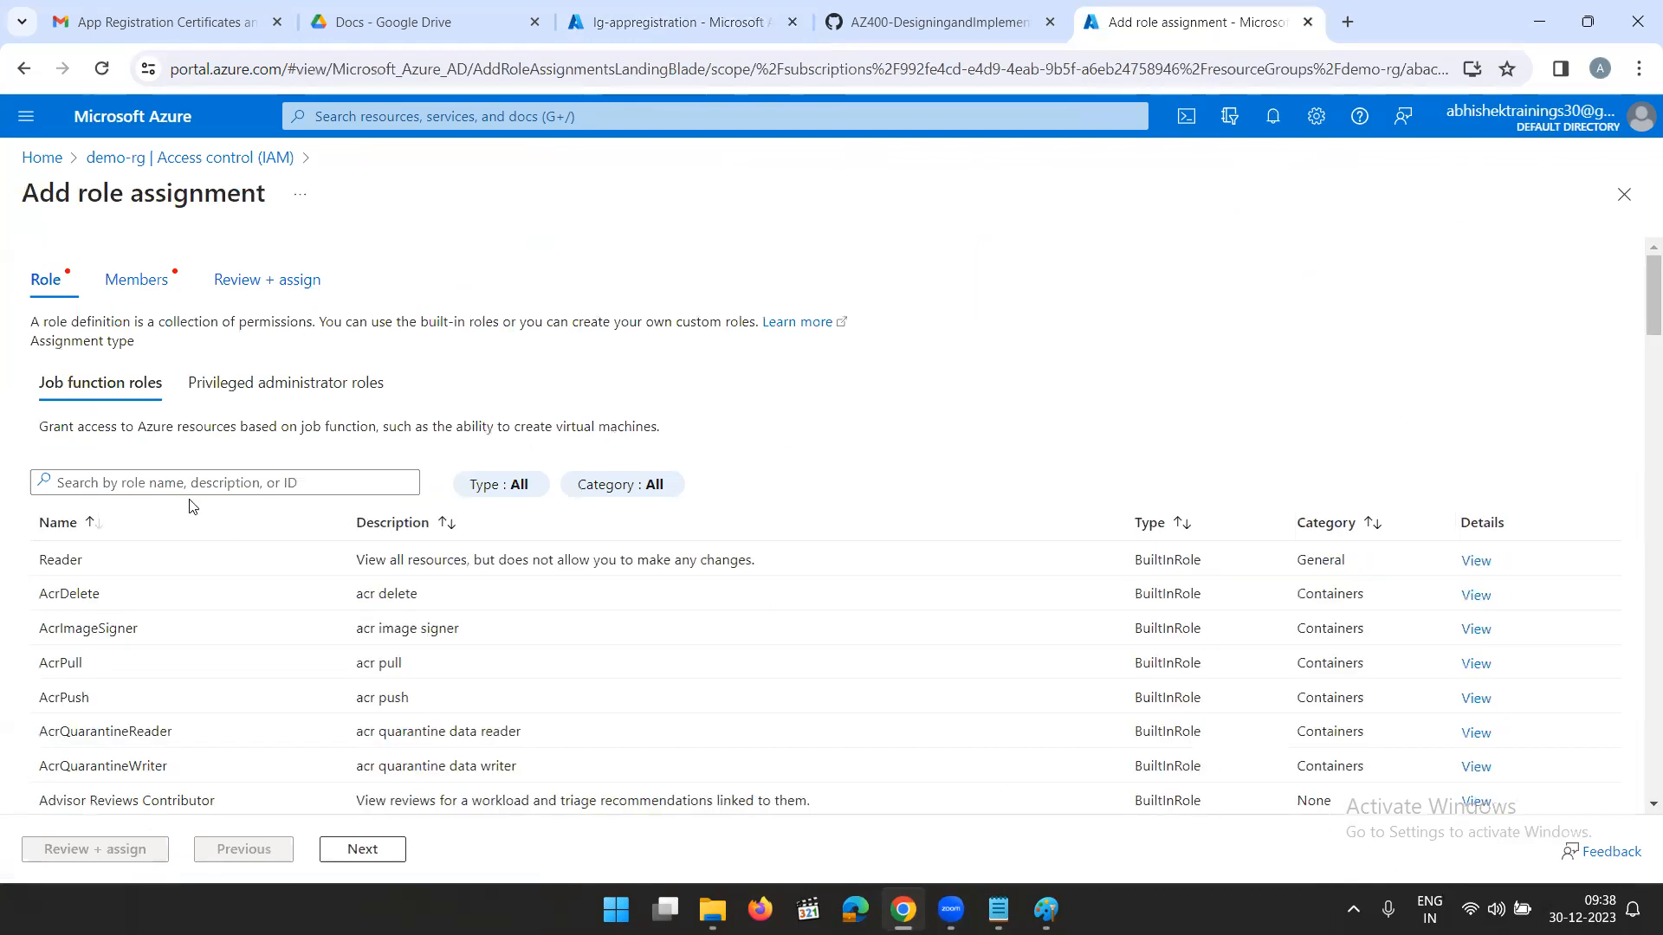
click(259, 382)
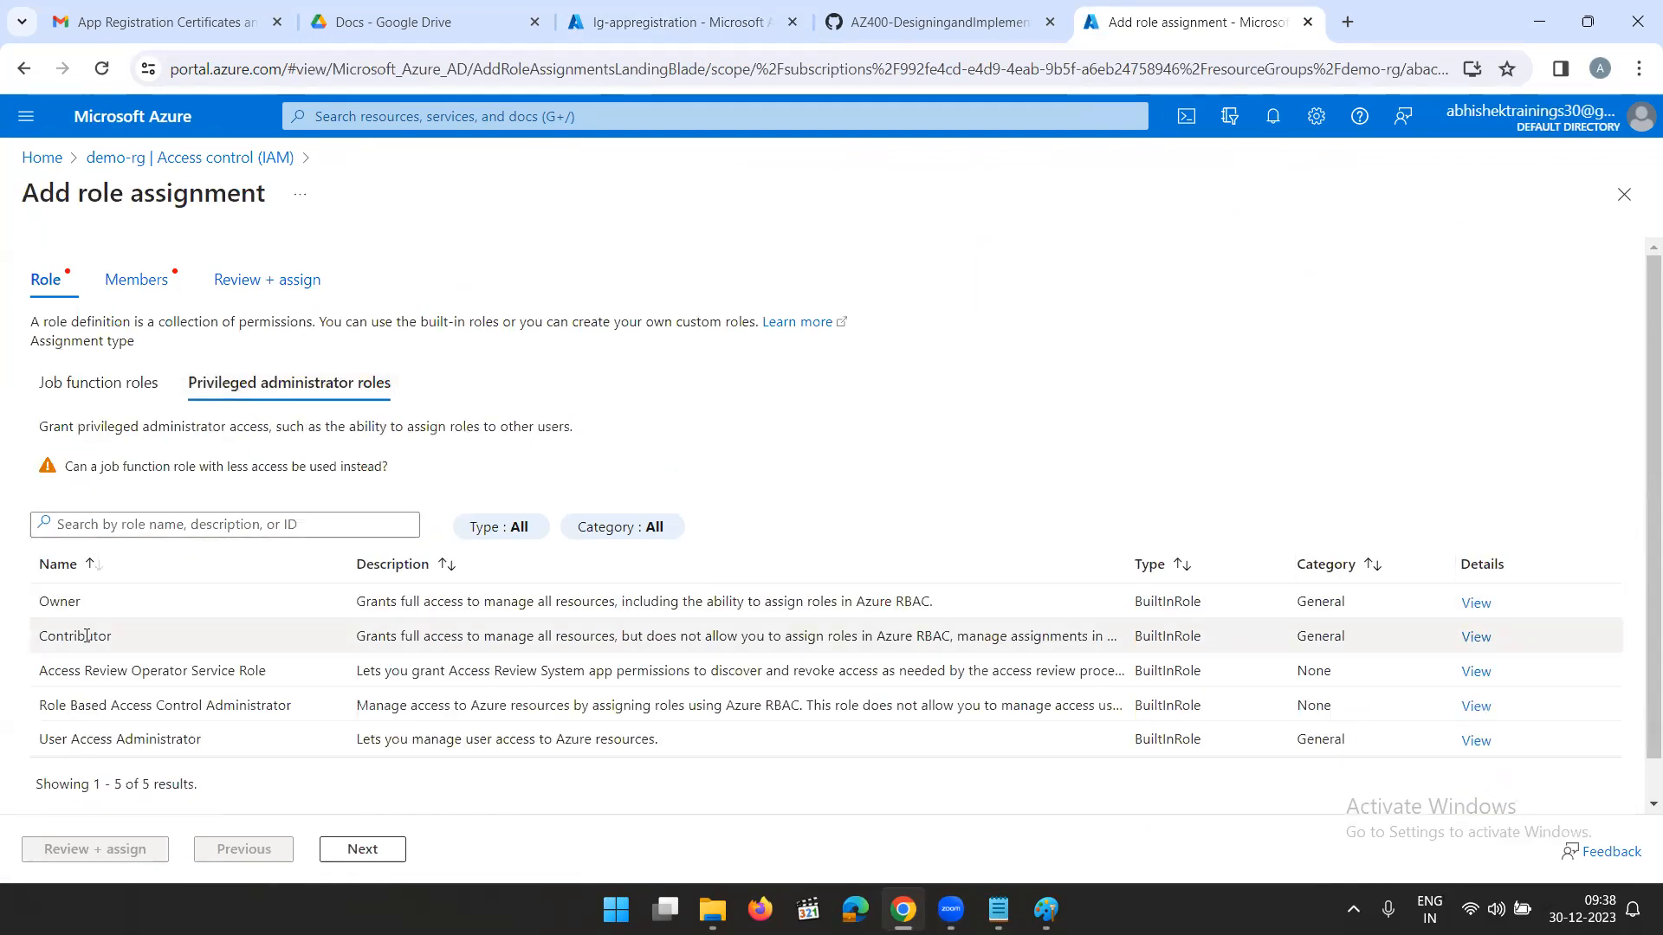
click(87, 636)
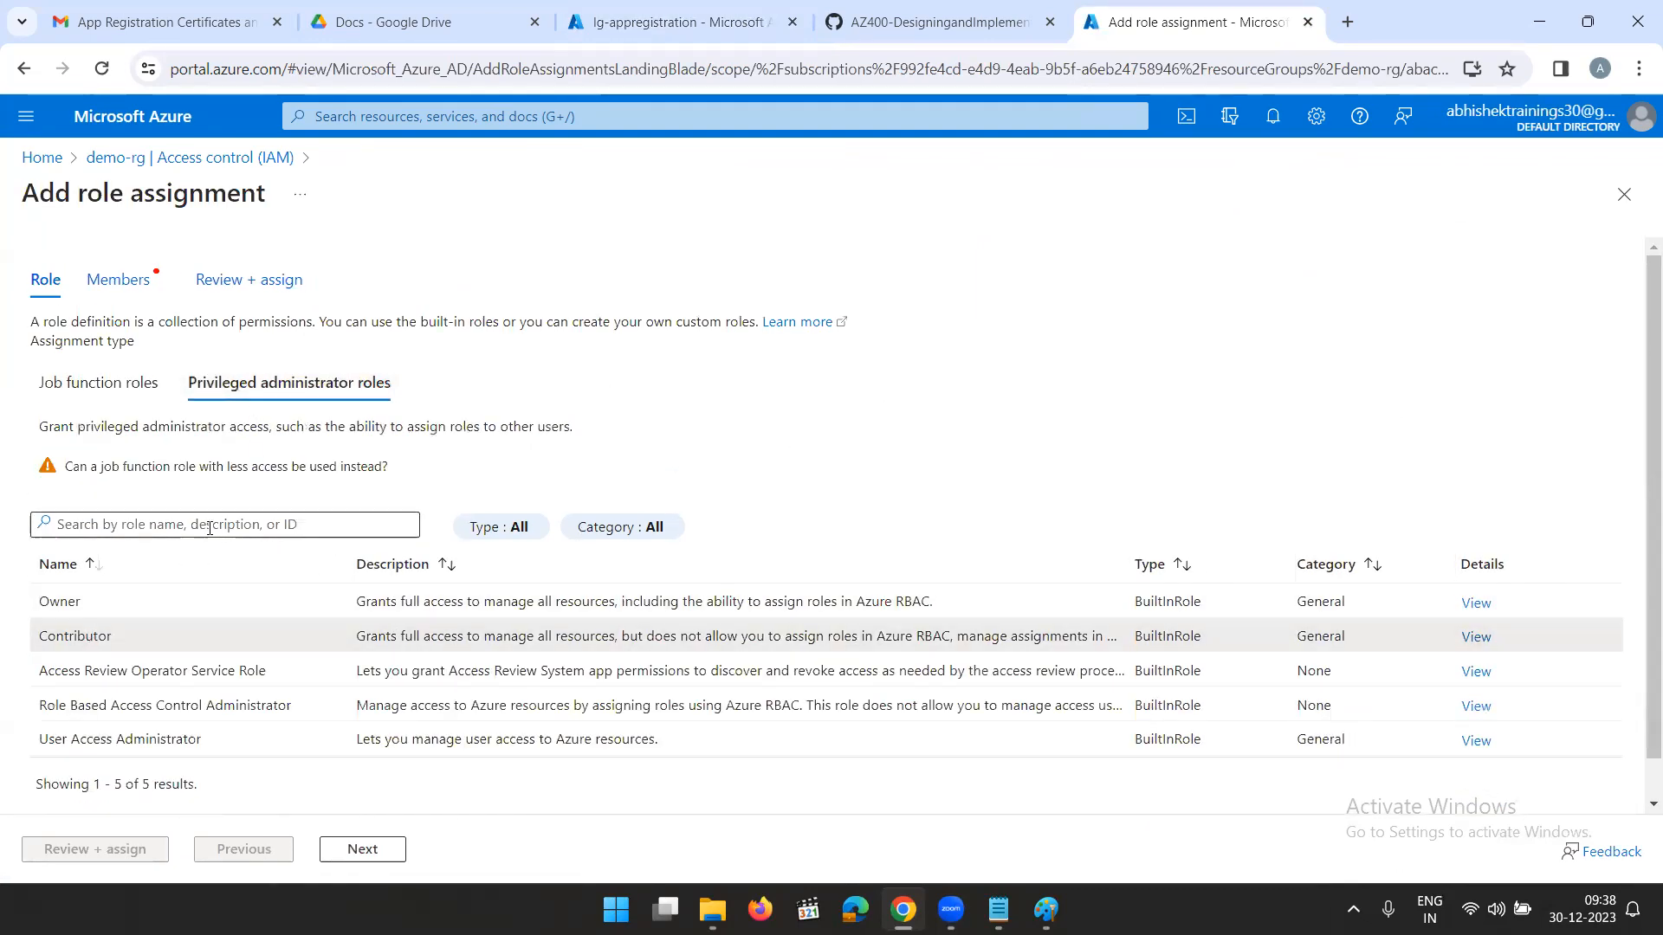
click(359, 849)
- Assign access to a managed identity and select the lg-appregistration Logic App identity as the role assignment's member
click(262, 414)
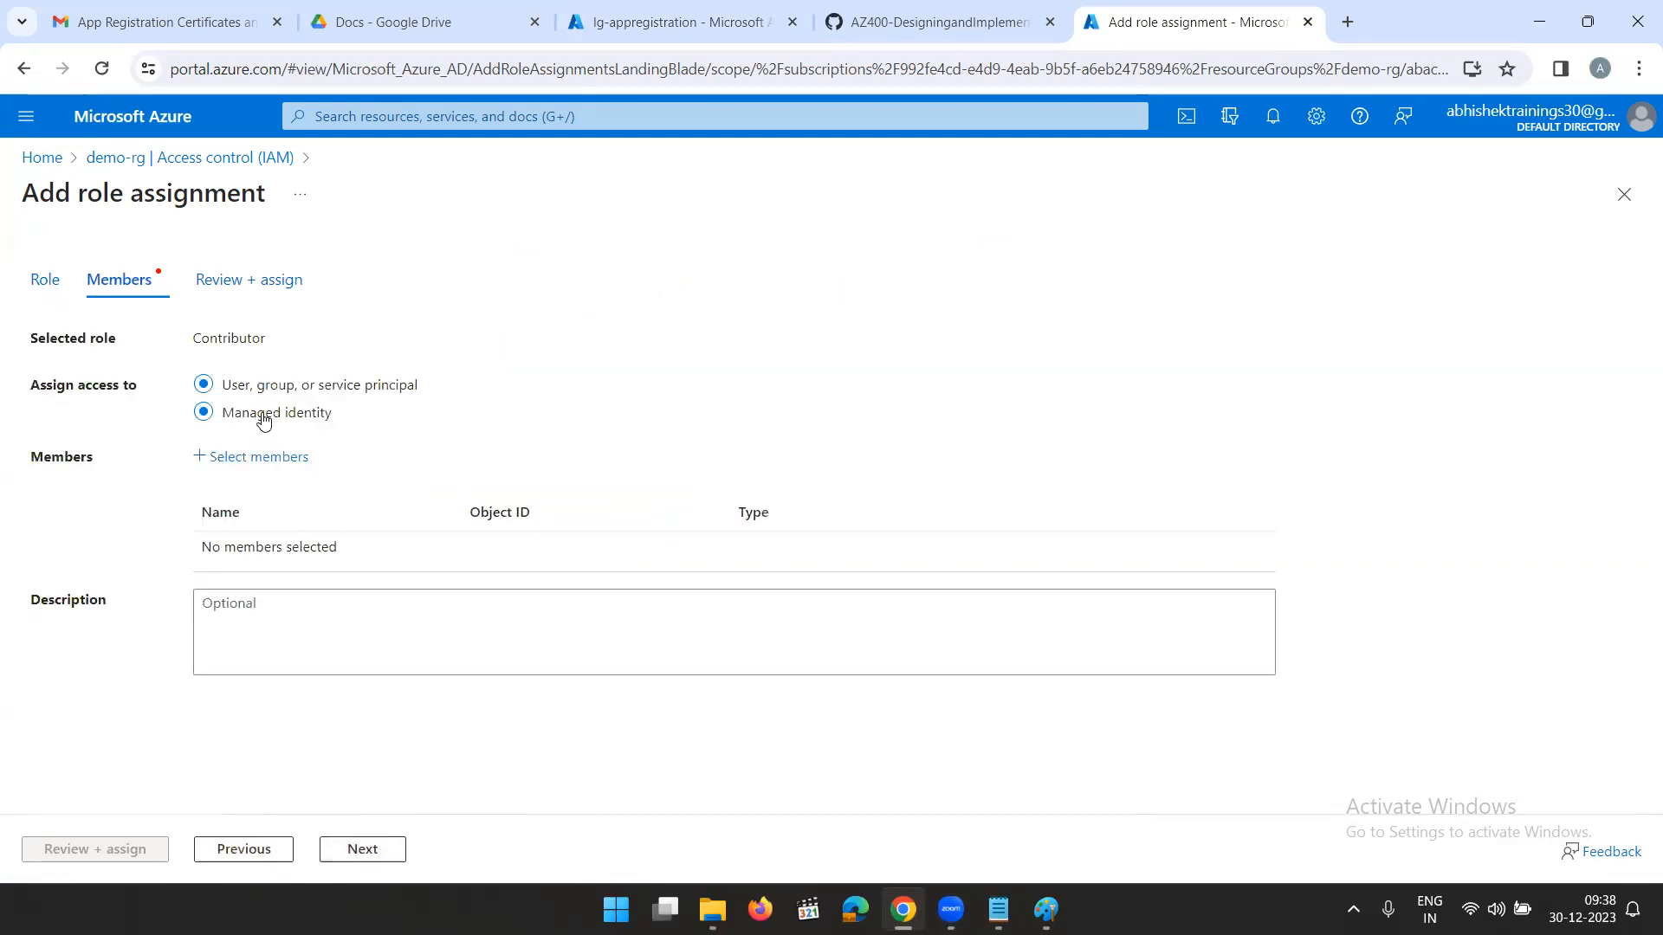
click(233, 456)
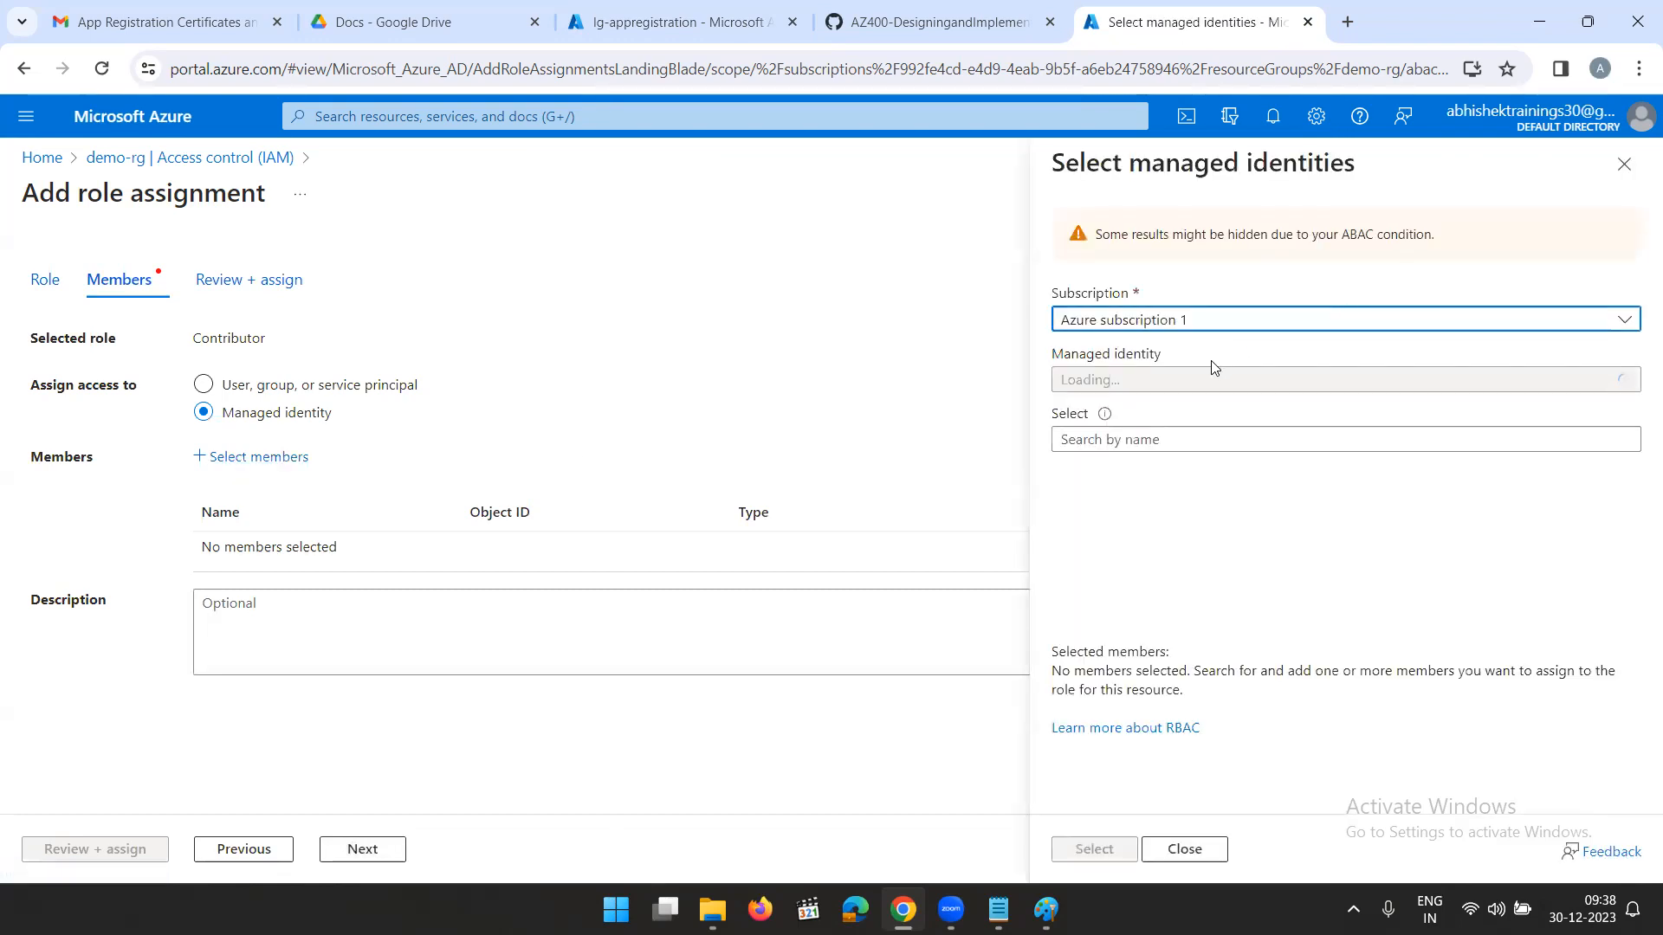
click(1196, 382)
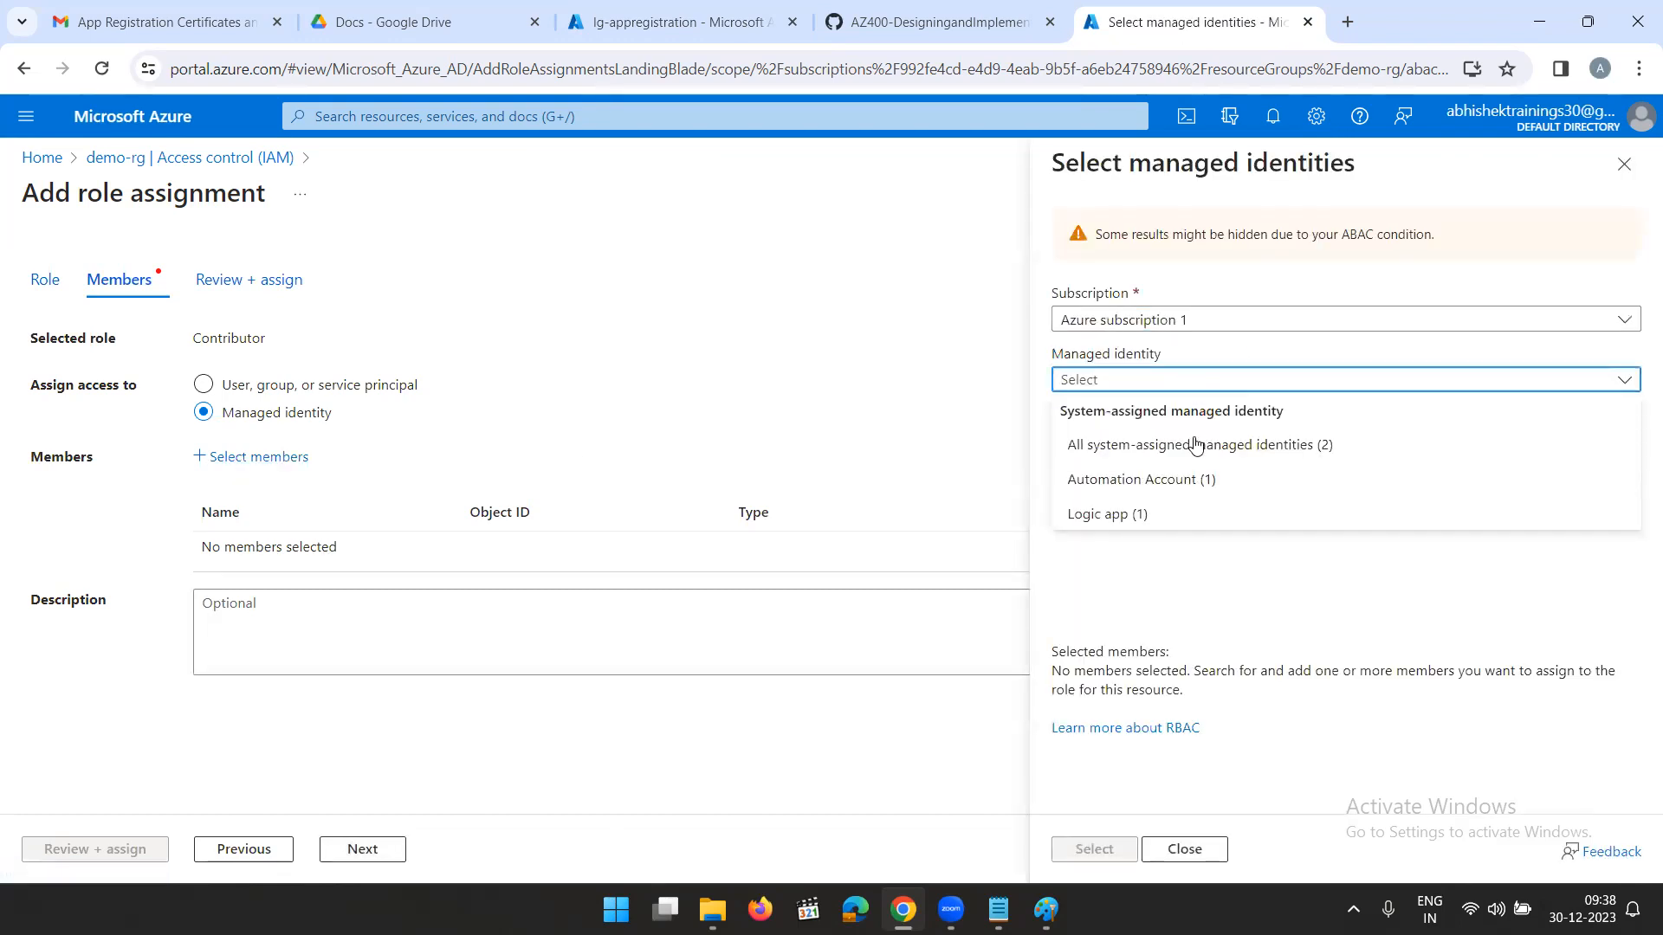
click(1137, 514)
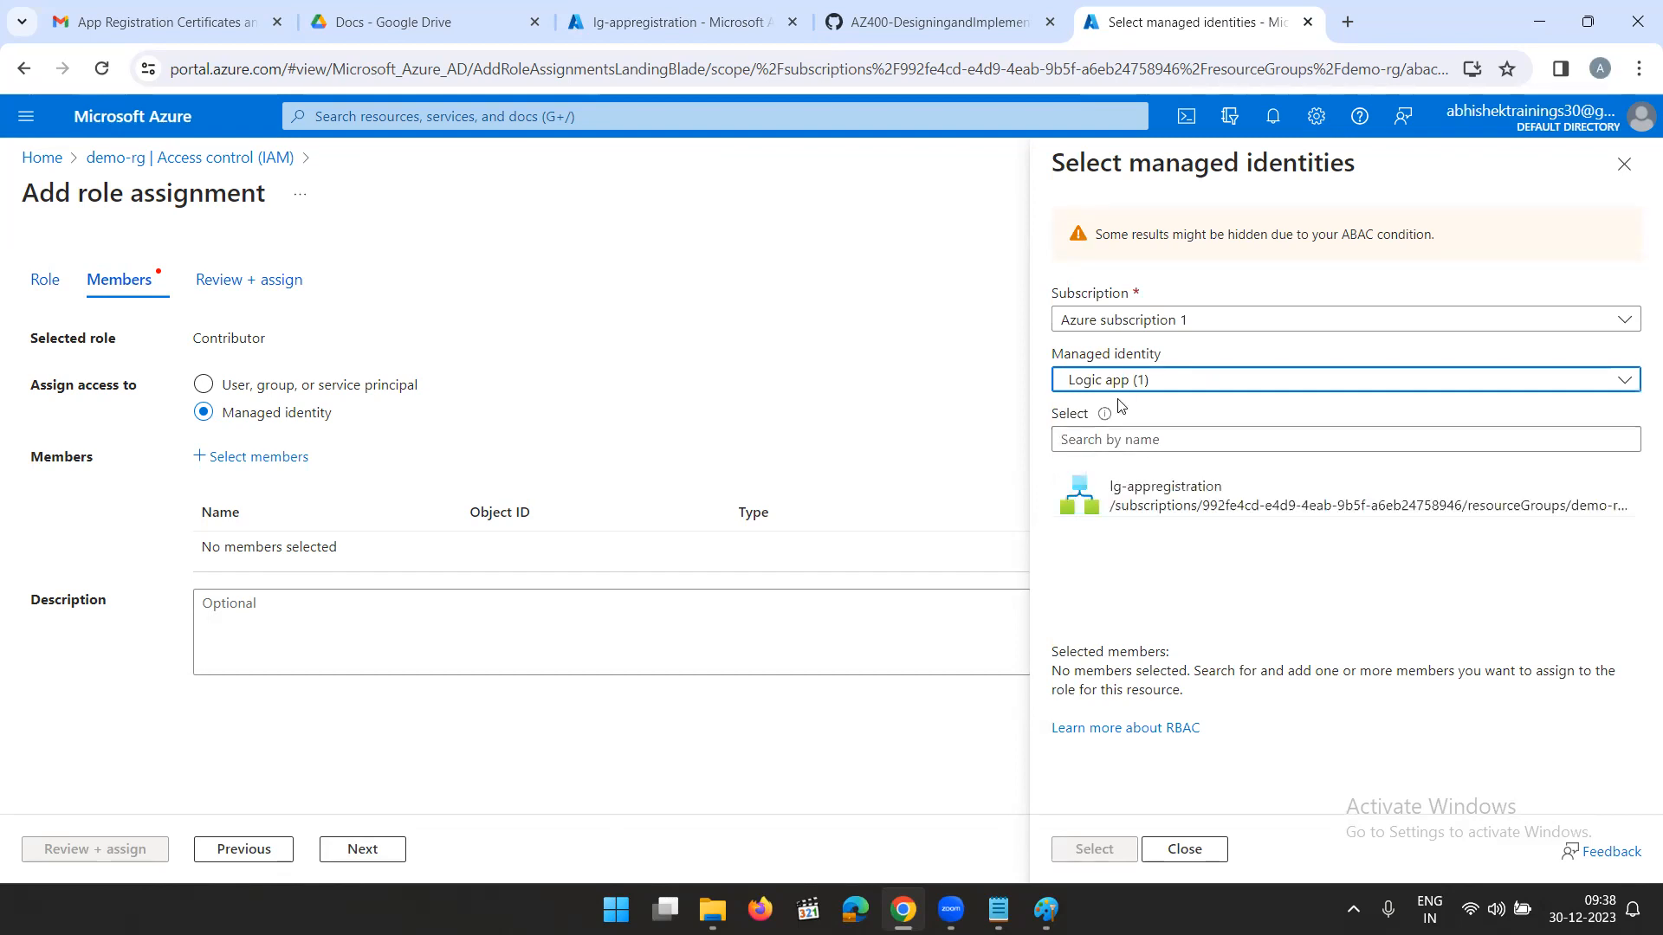
click(1207, 498)
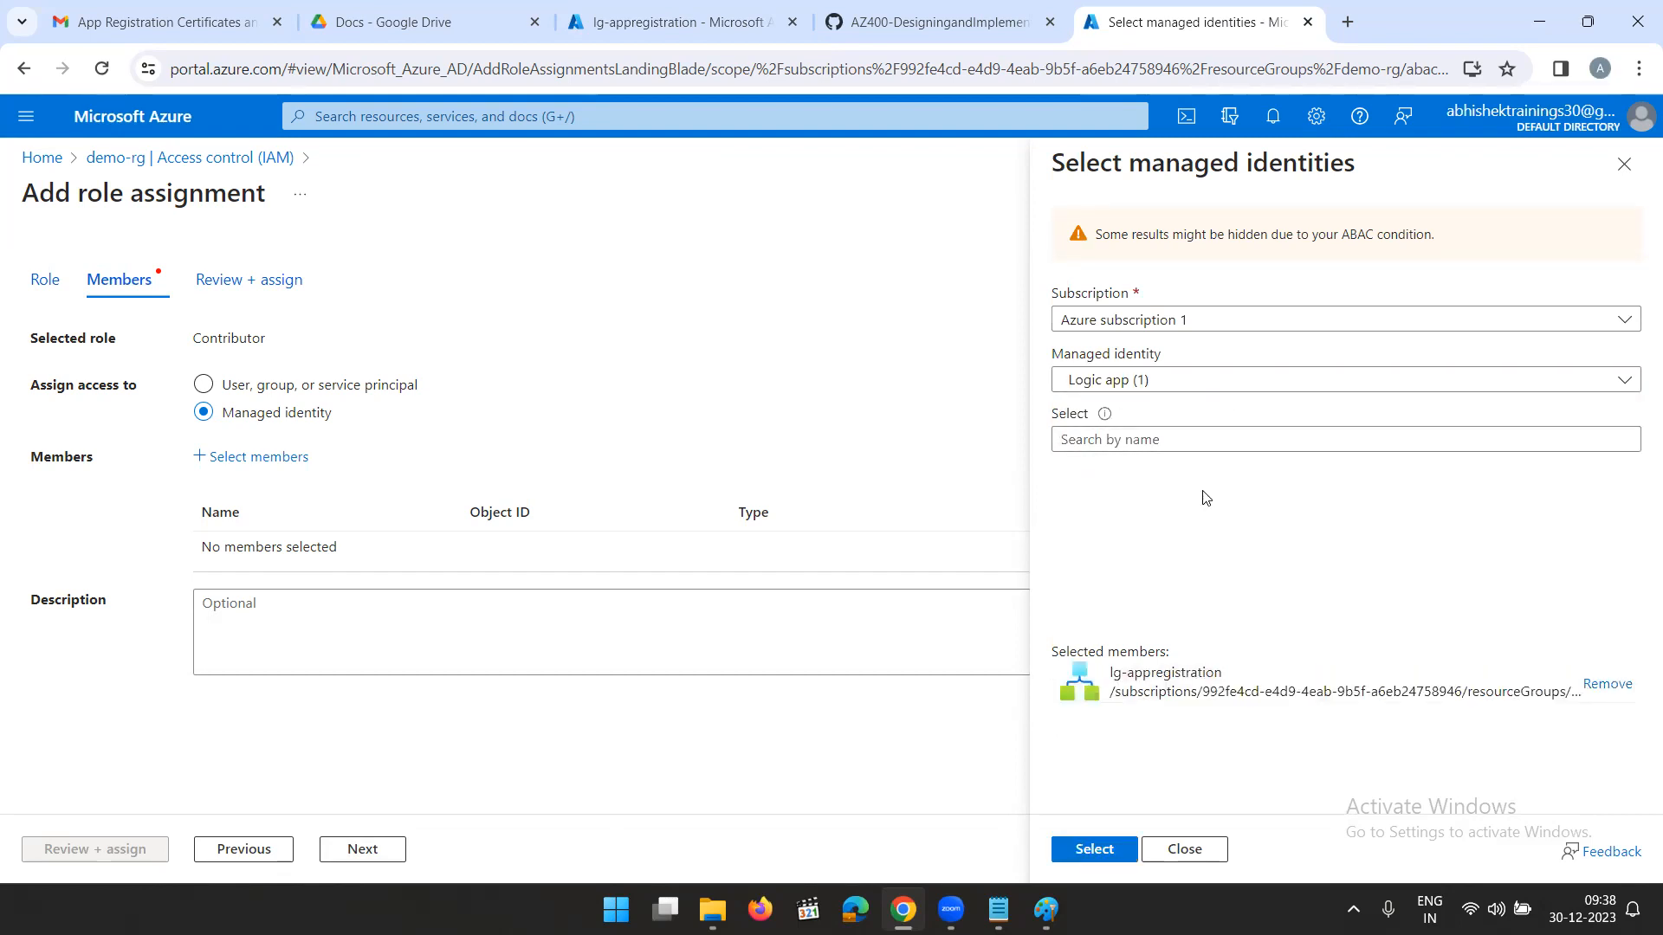
click(1095, 848)
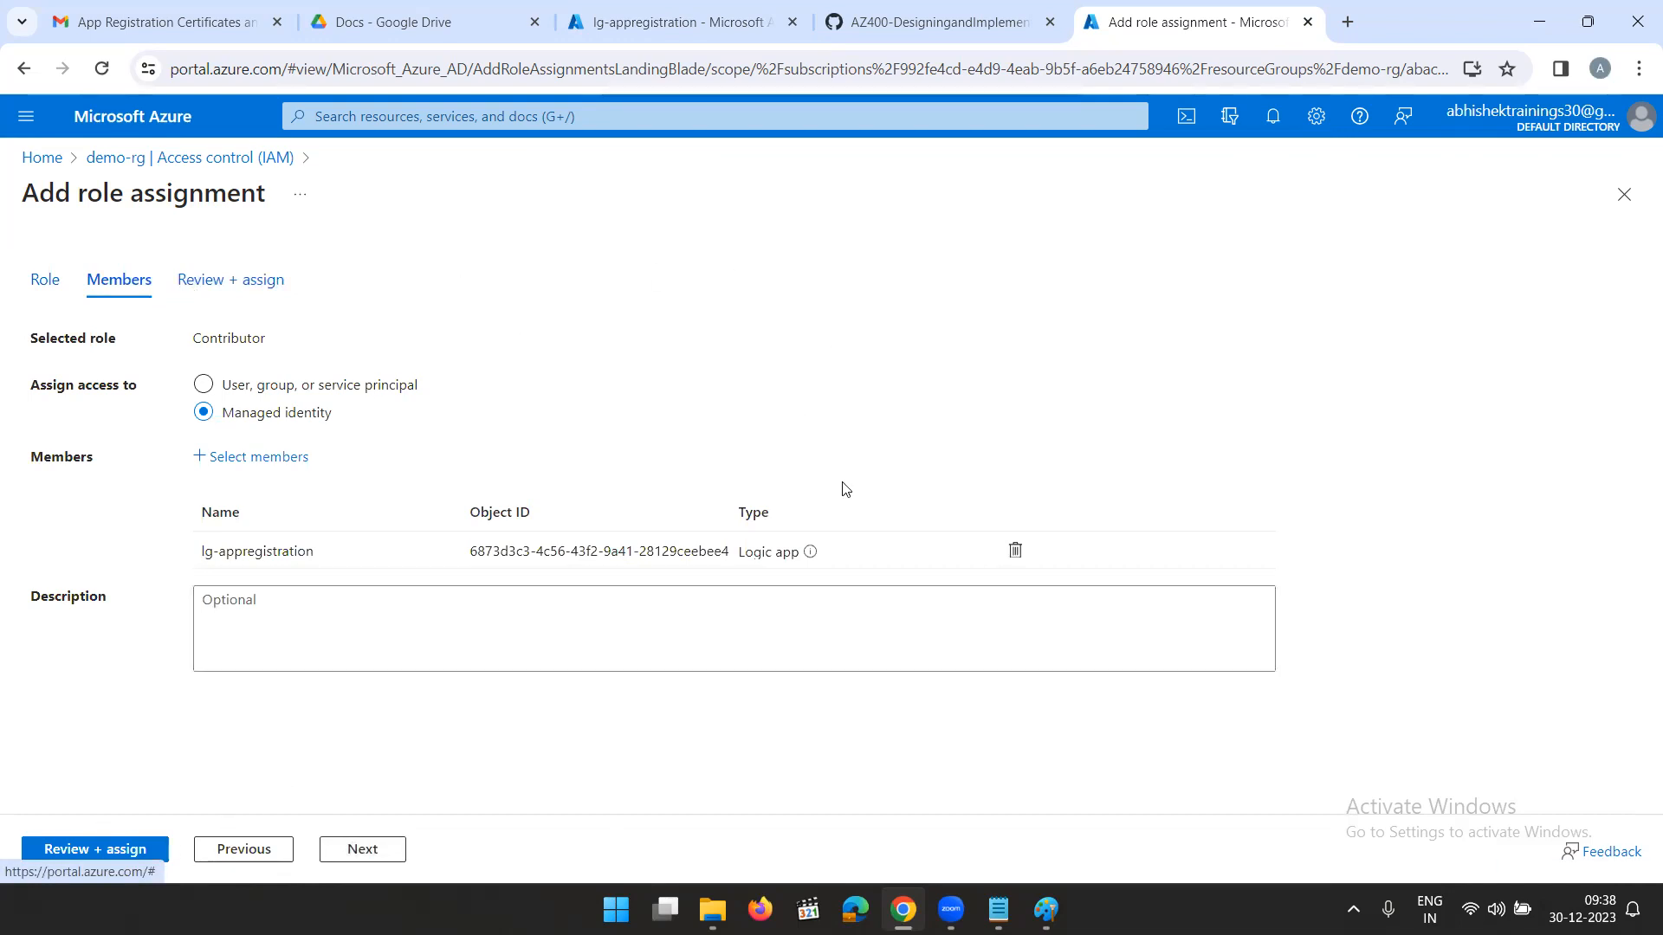
- Review and submit the Contributor role assignment for lg-appregistration on demo-rg, and dismiss the notification
click(364, 849)
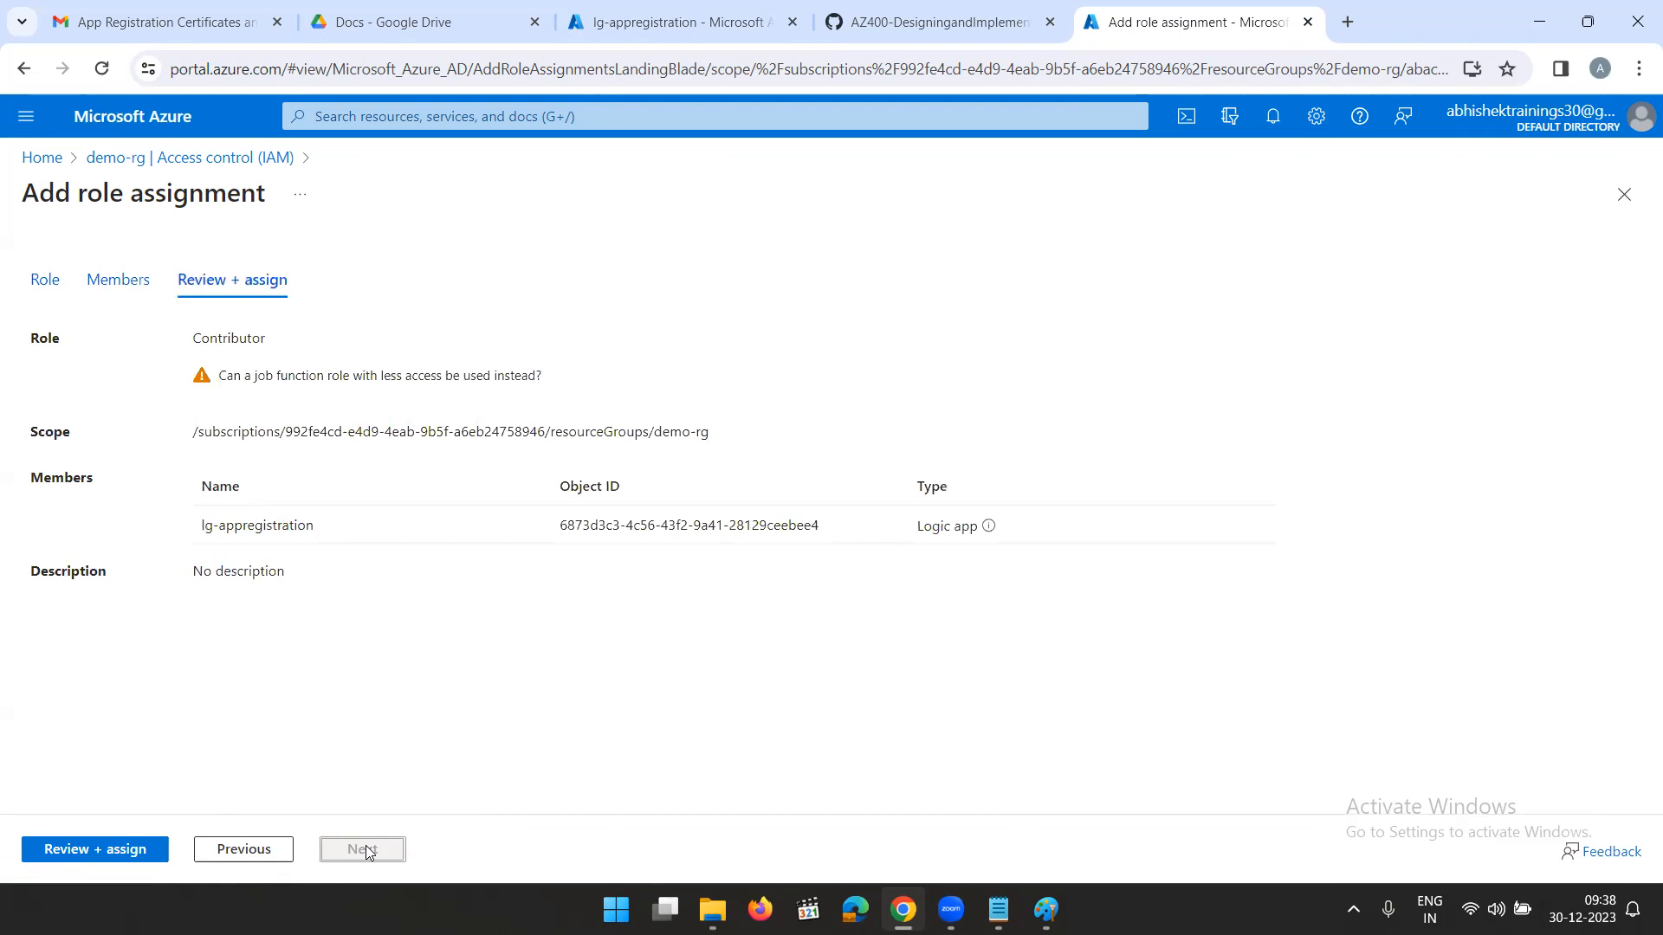
click(115, 851)
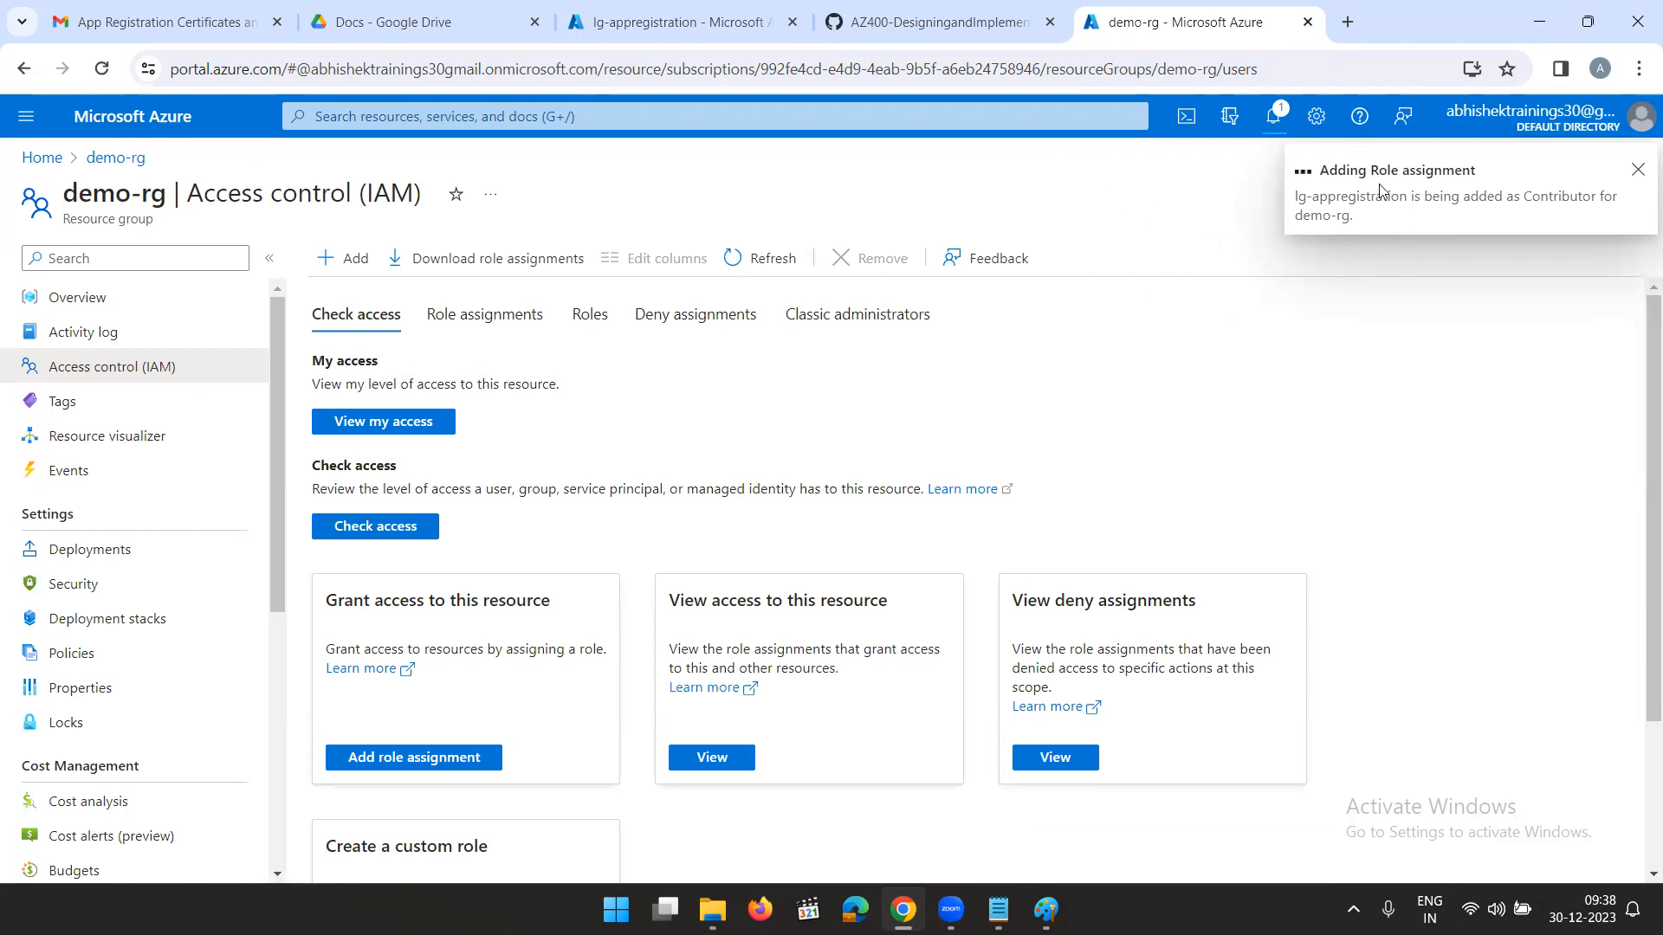
click(1637, 170)
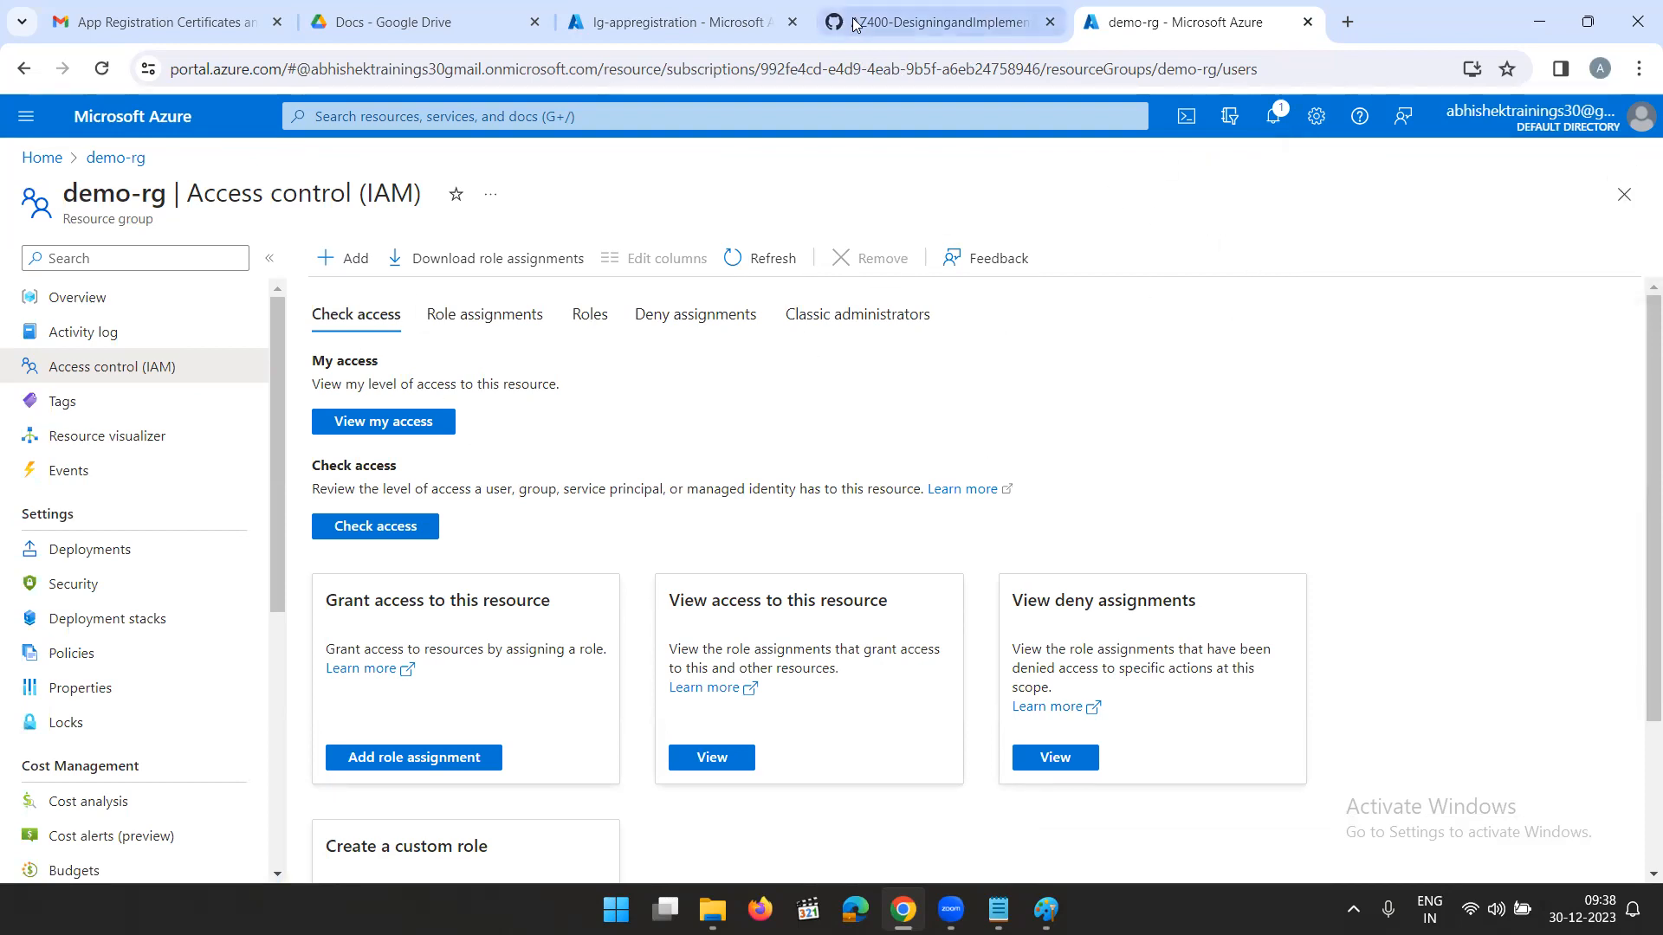
- Return to the lg-appregistration browser tab, open its workflow for editing from the overview, and start with the Recurrence trigger
click(666, 26)
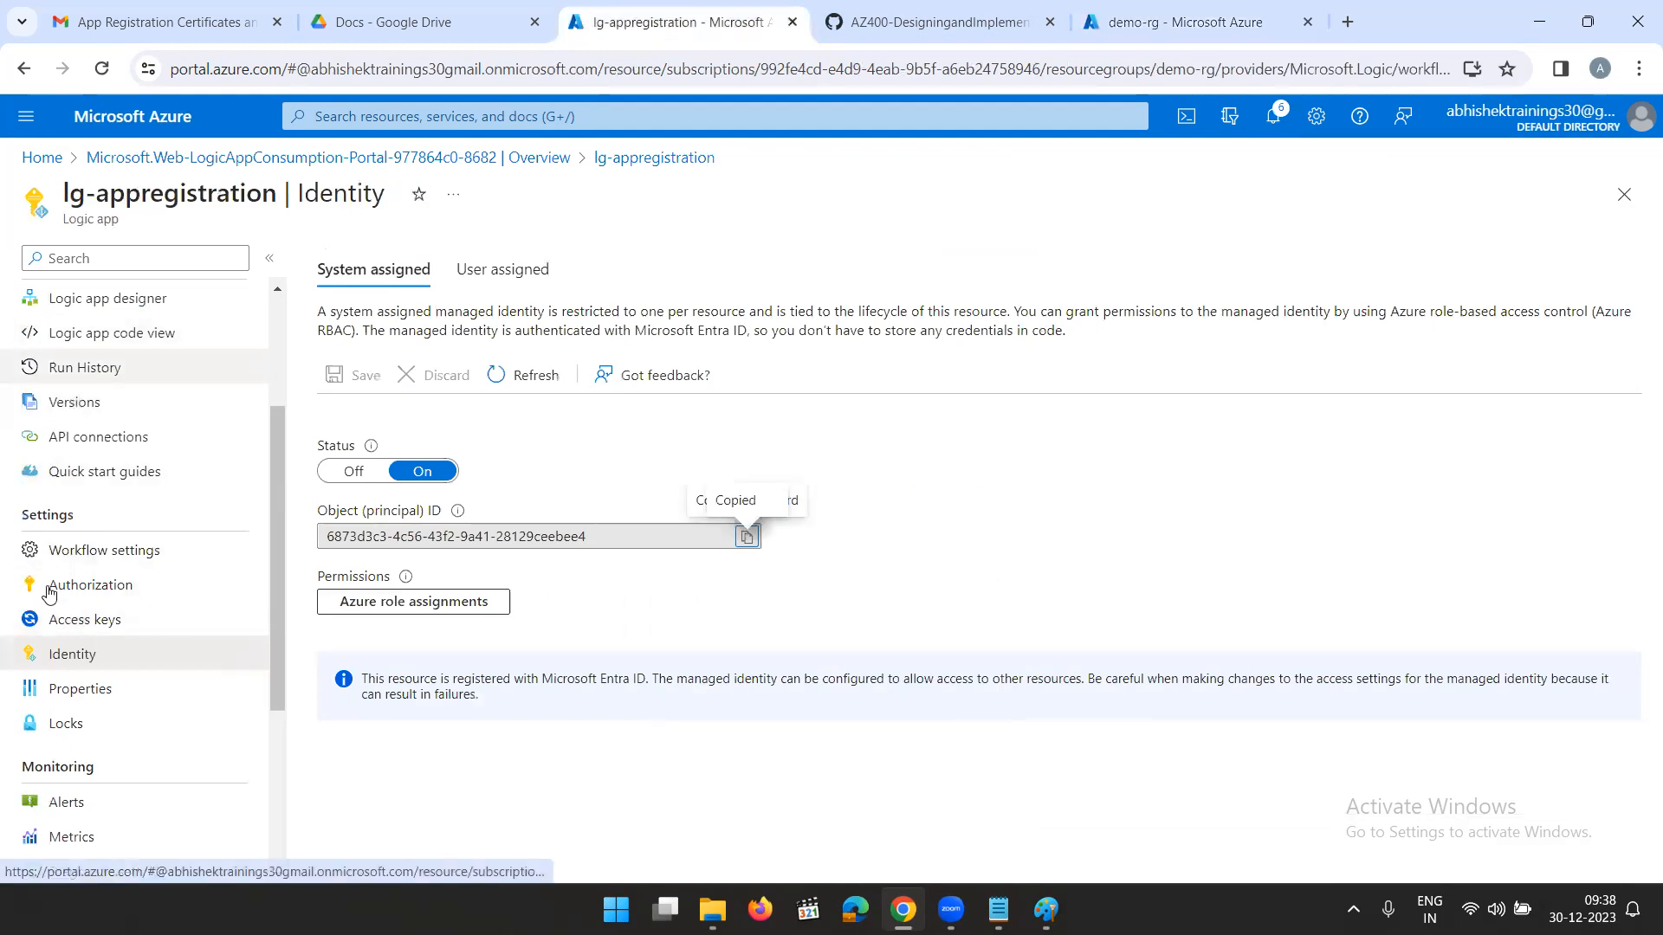
scroll(121, 518, up, 2)
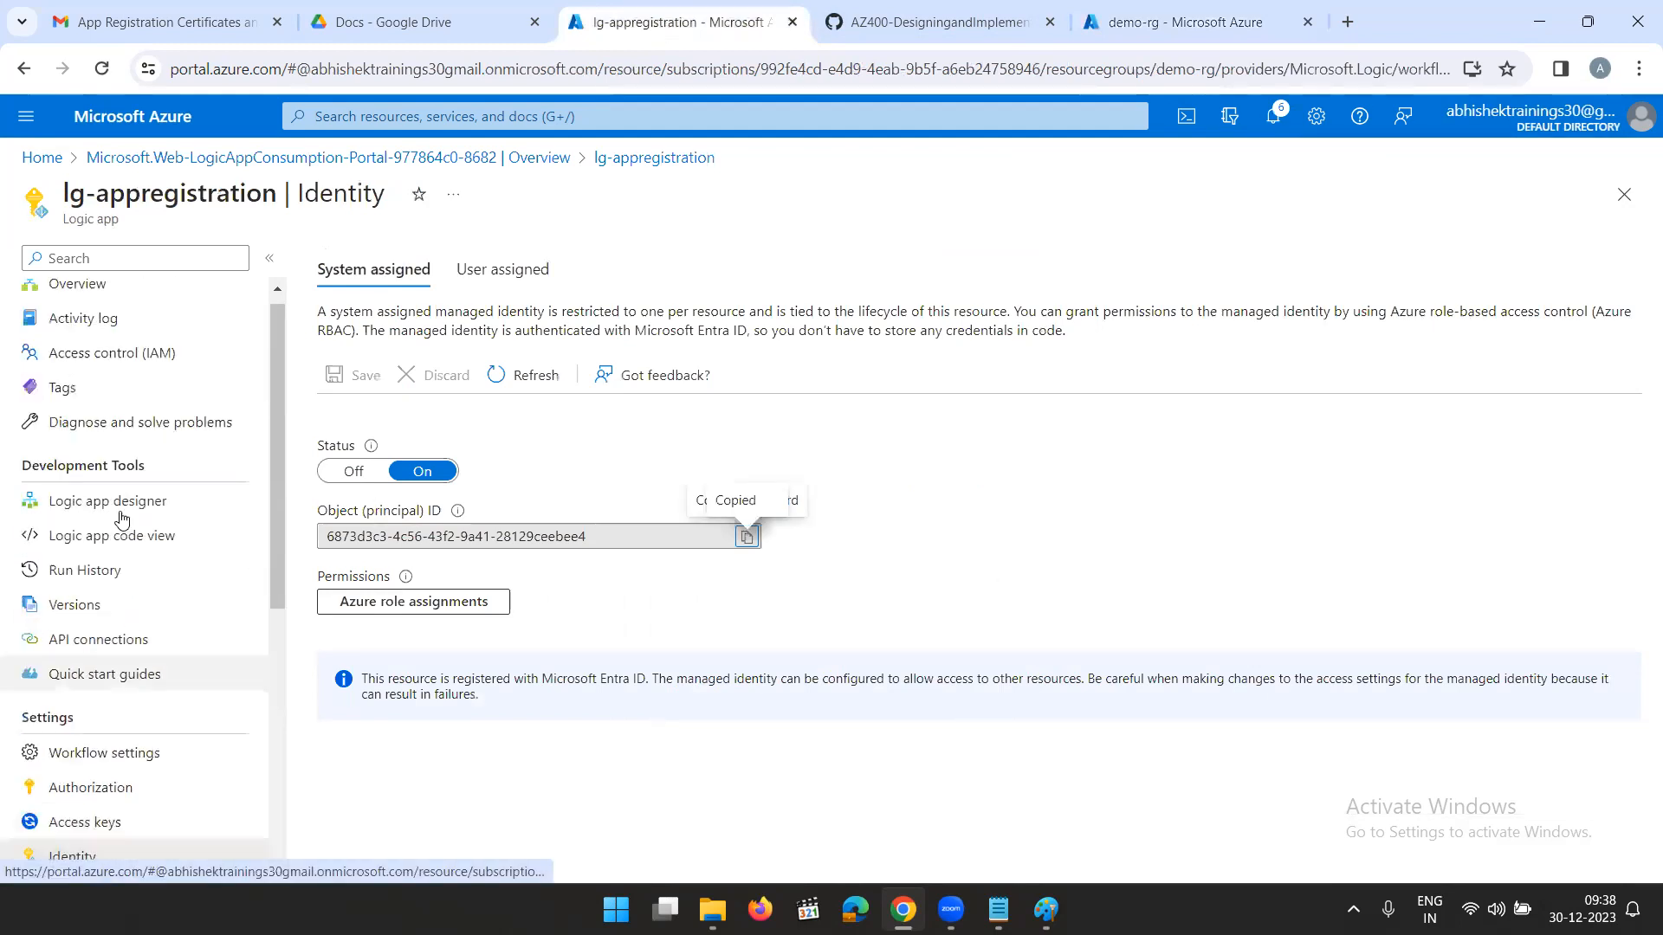
click(75, 297)
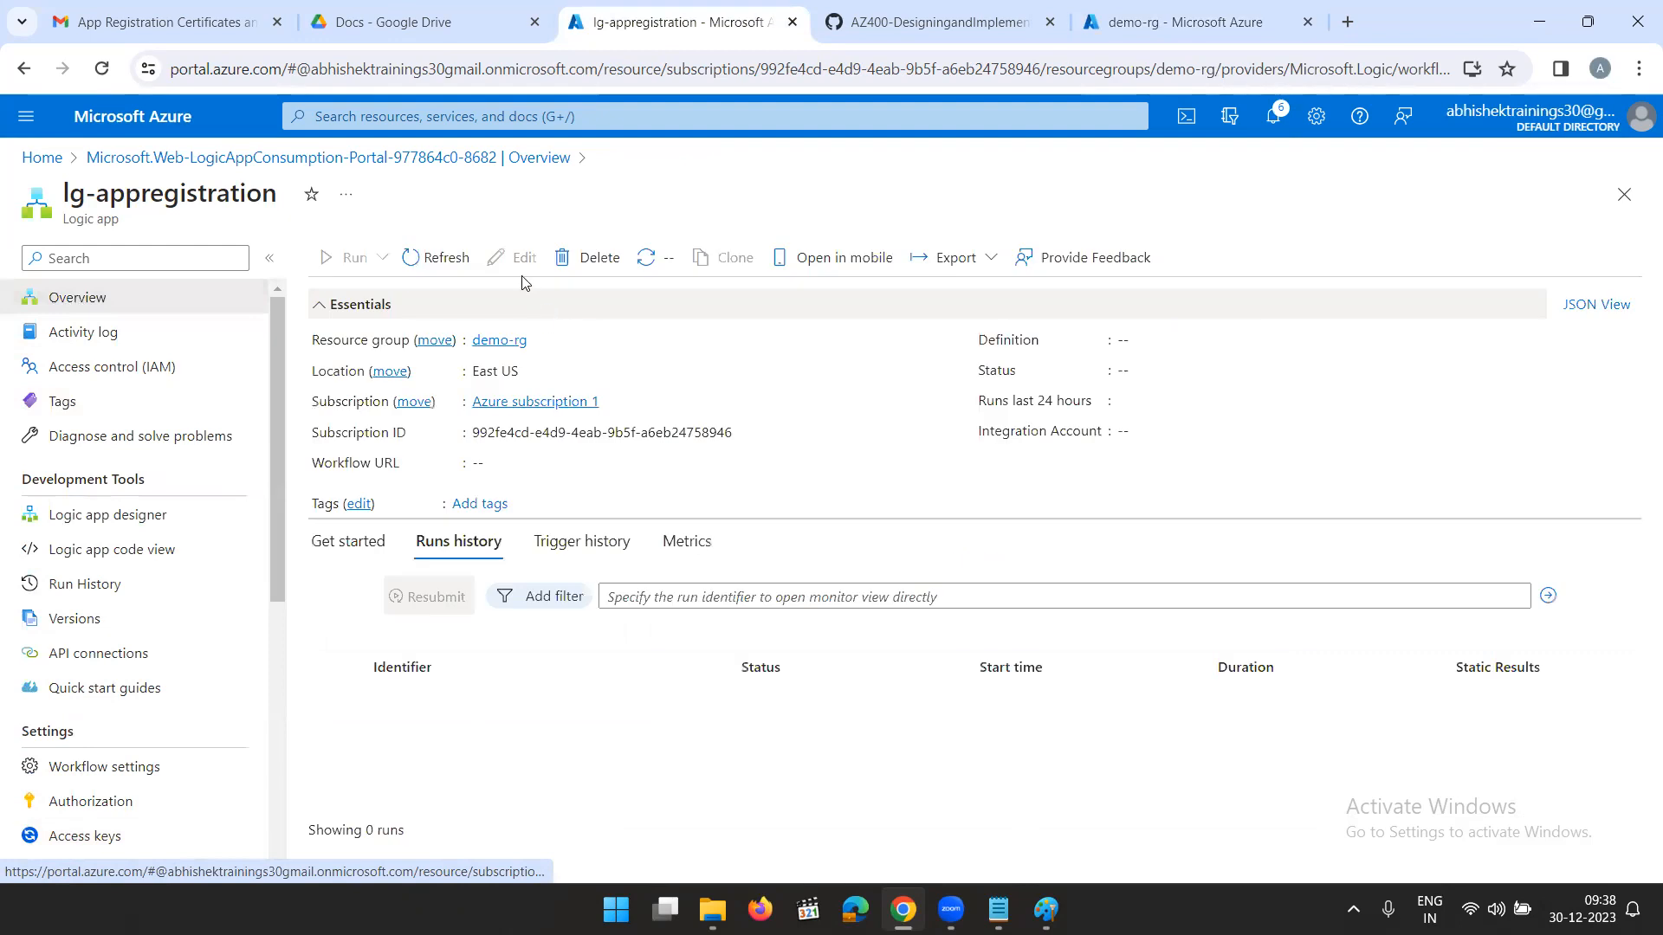
click(512, 258)
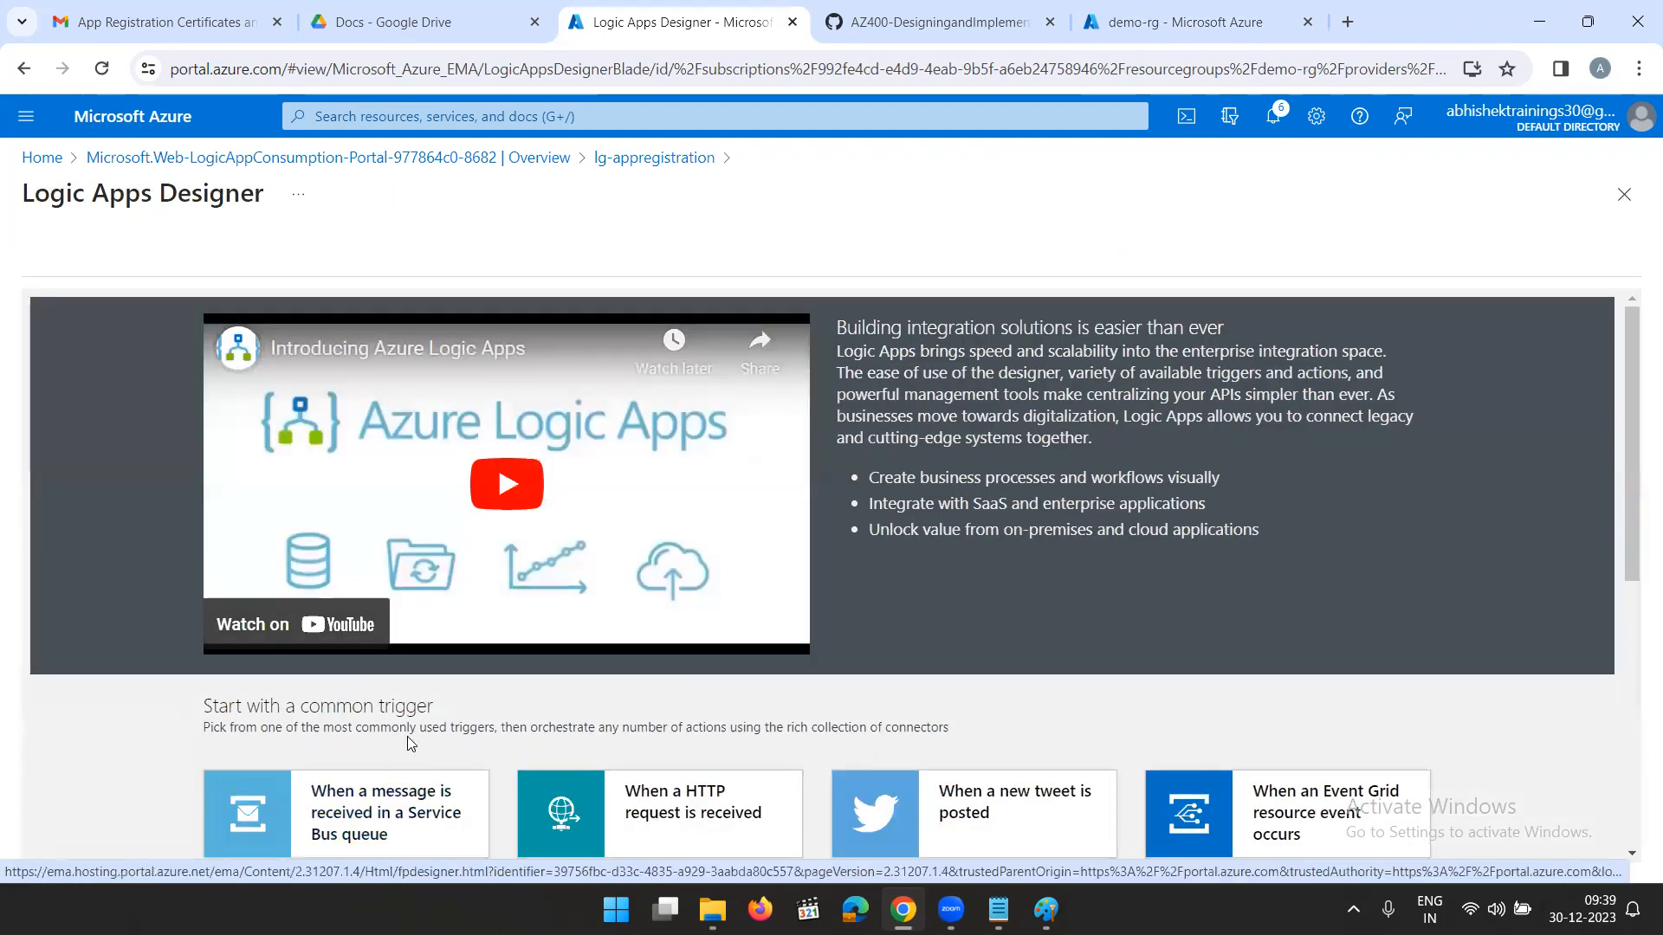
scroll(345, 801, down, 3)
click(348, 578)
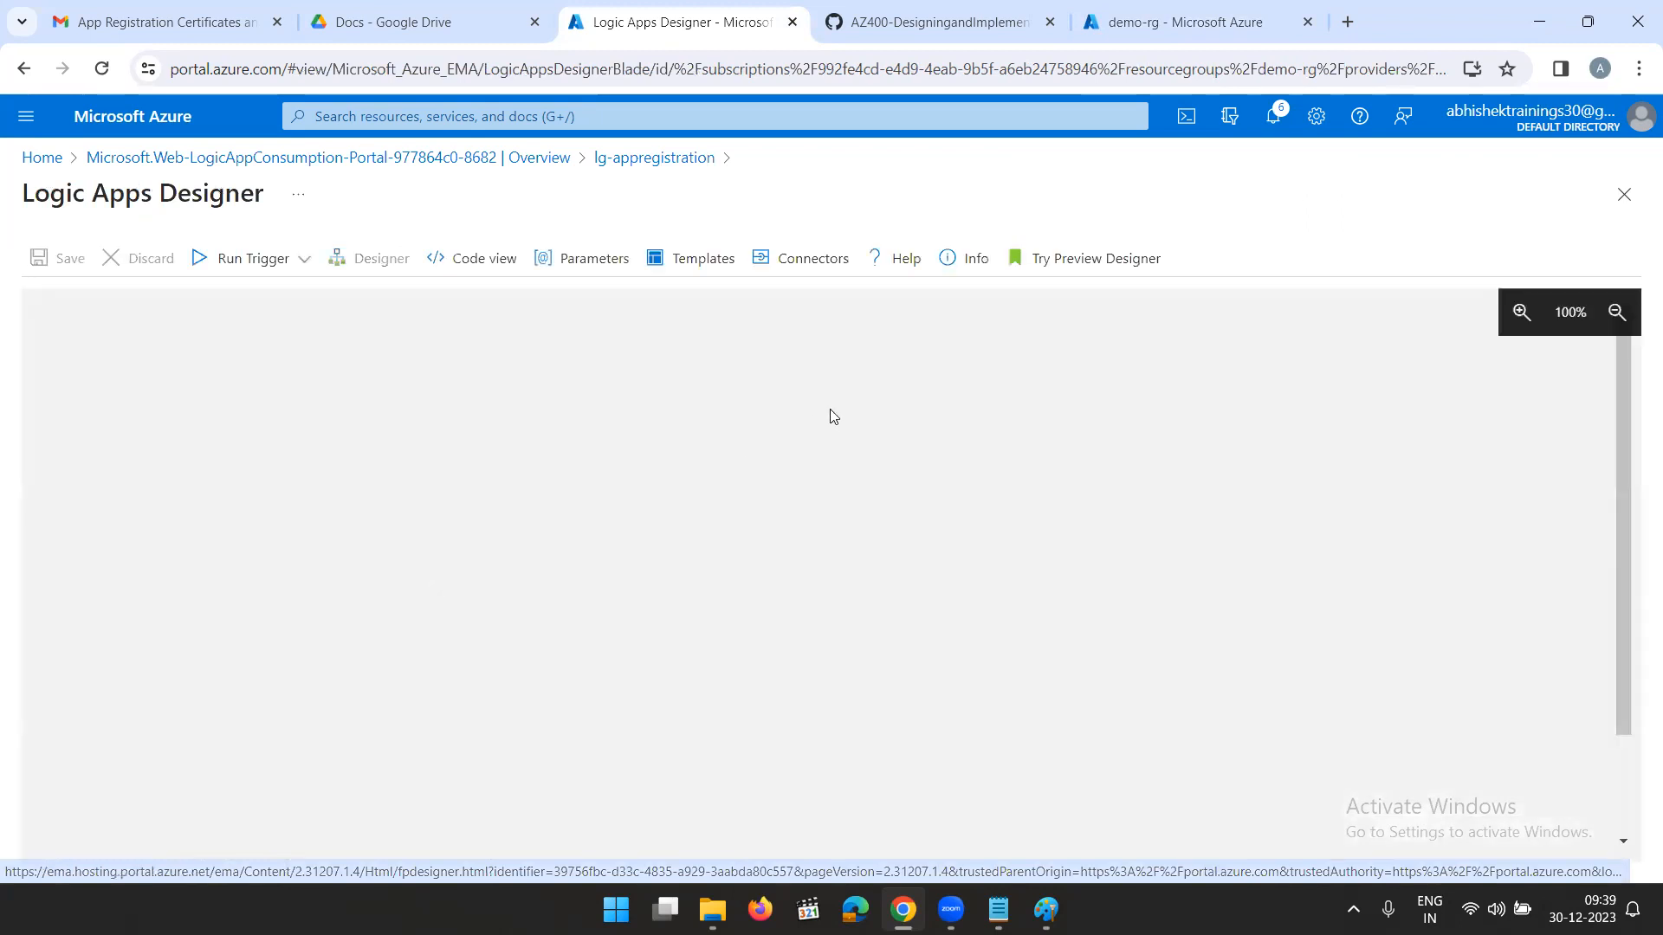
- Set the Recurrence trigger's interval to 2 and its frequency to Month
click(635, 405)
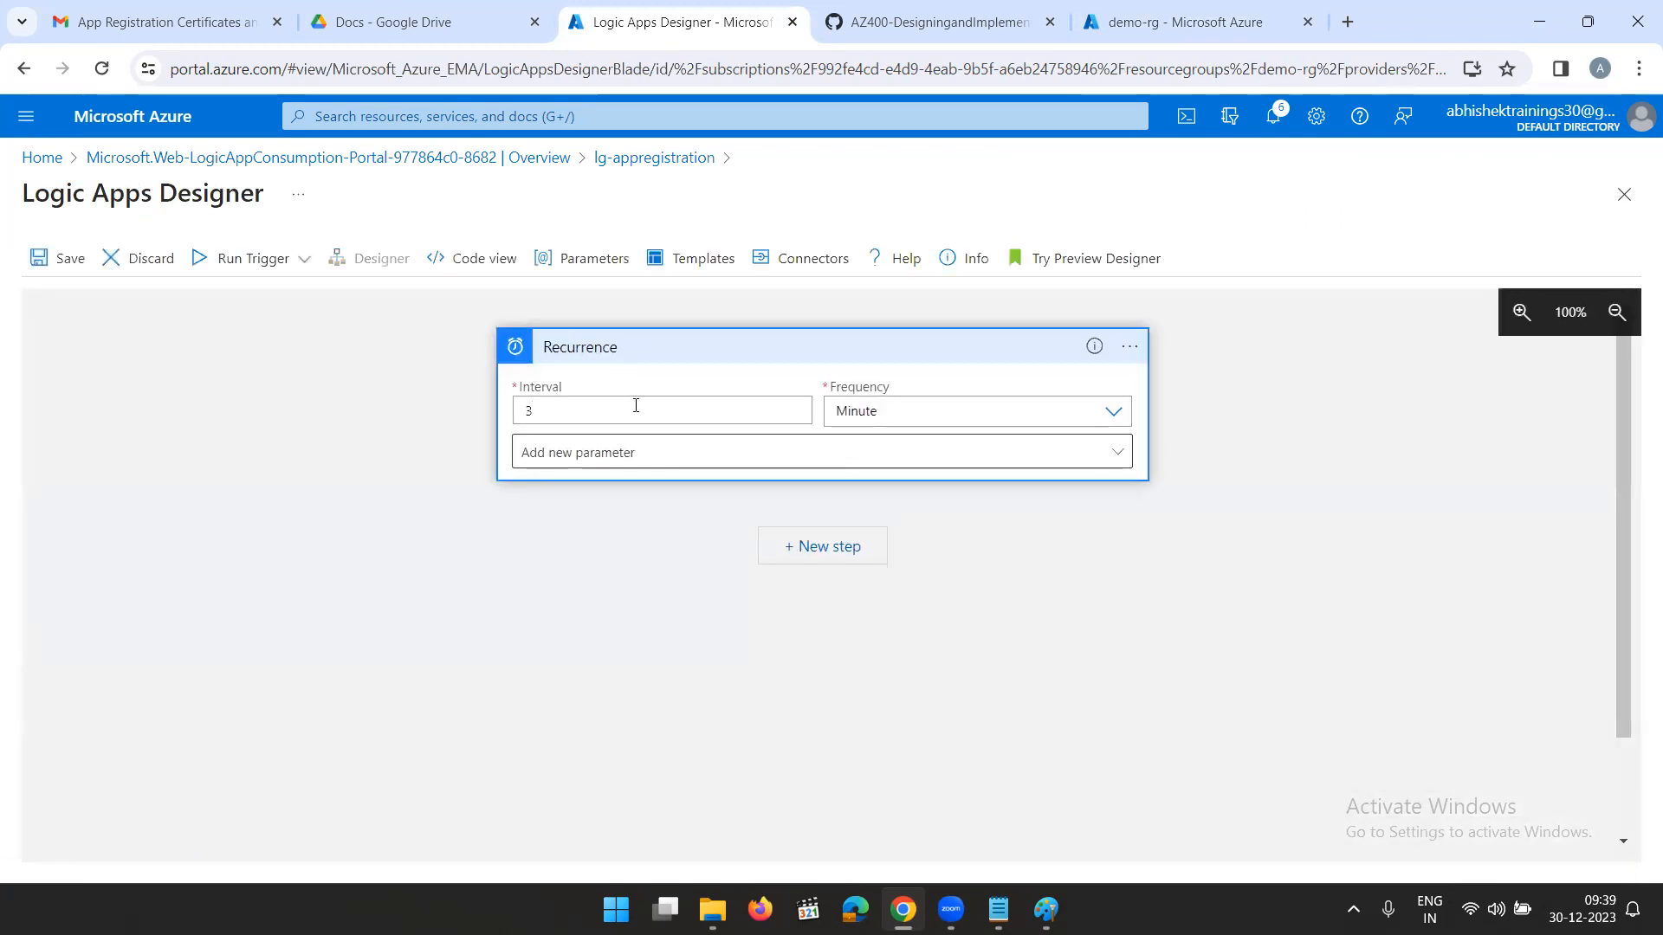
text(2)
click(861, 412)
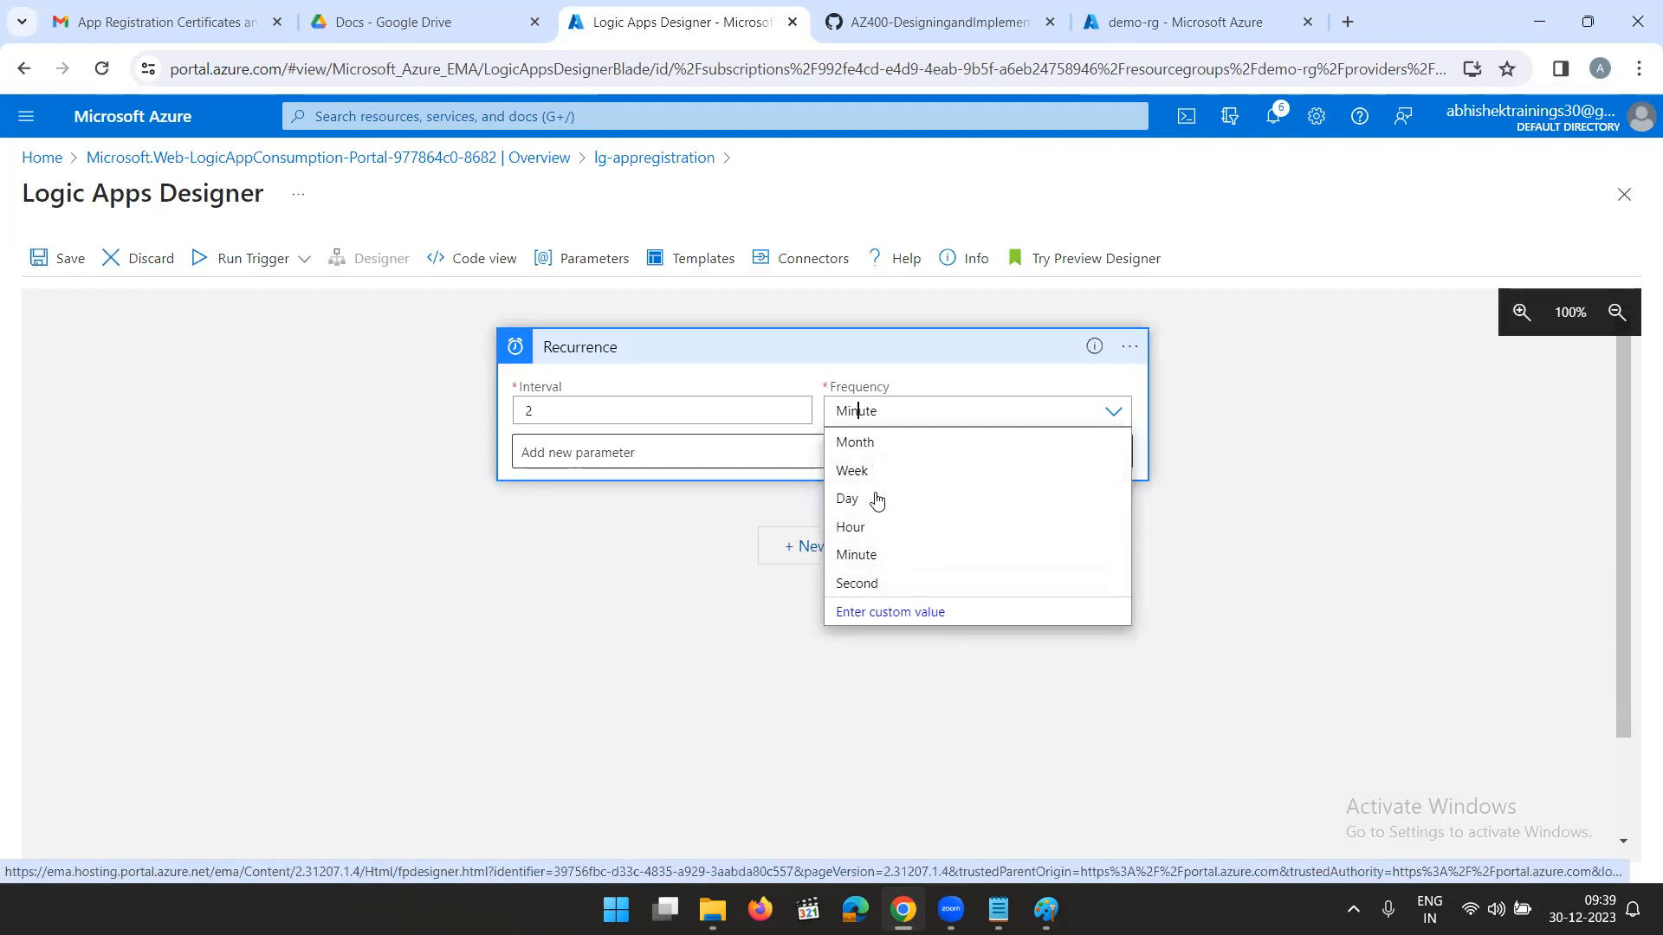
click(877, 444)
- Add time zone and start time parameters to the Recurrence, set to (UTC+05:30) Chennai, Kolkata, Mumbai, New Delhi and 2023-12-30T10:30:00
click(724, 452)
click(567, 556)
click(540, 588)
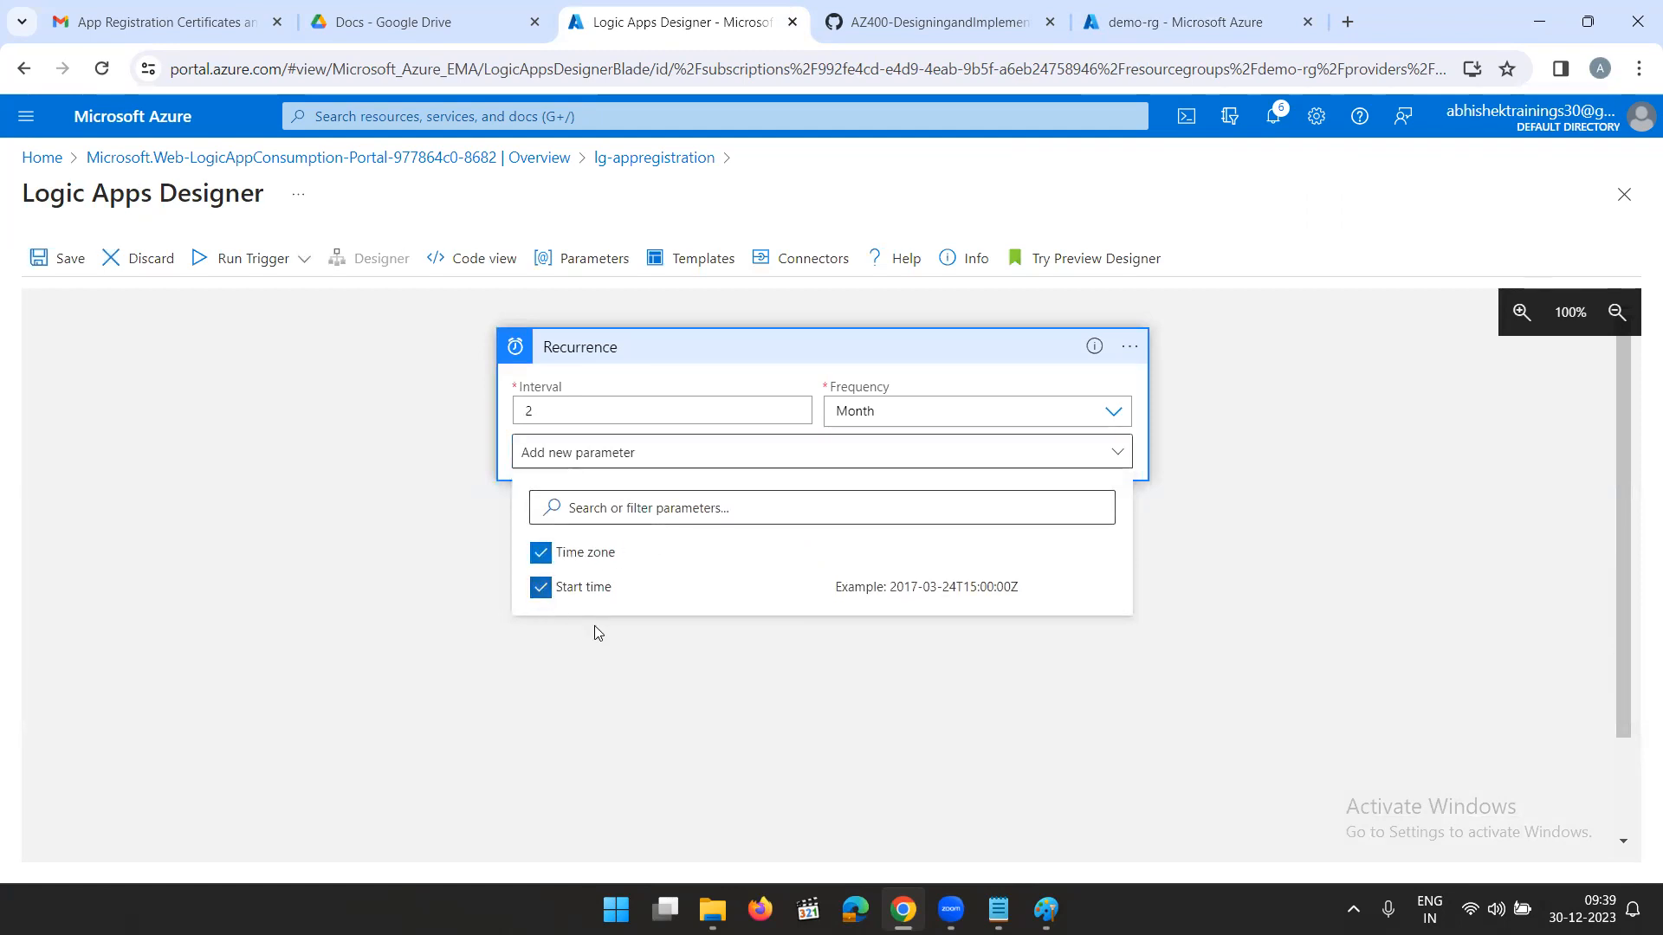
click(831, 714)
click(735, 452)
scroll(839, 597, down, 20)
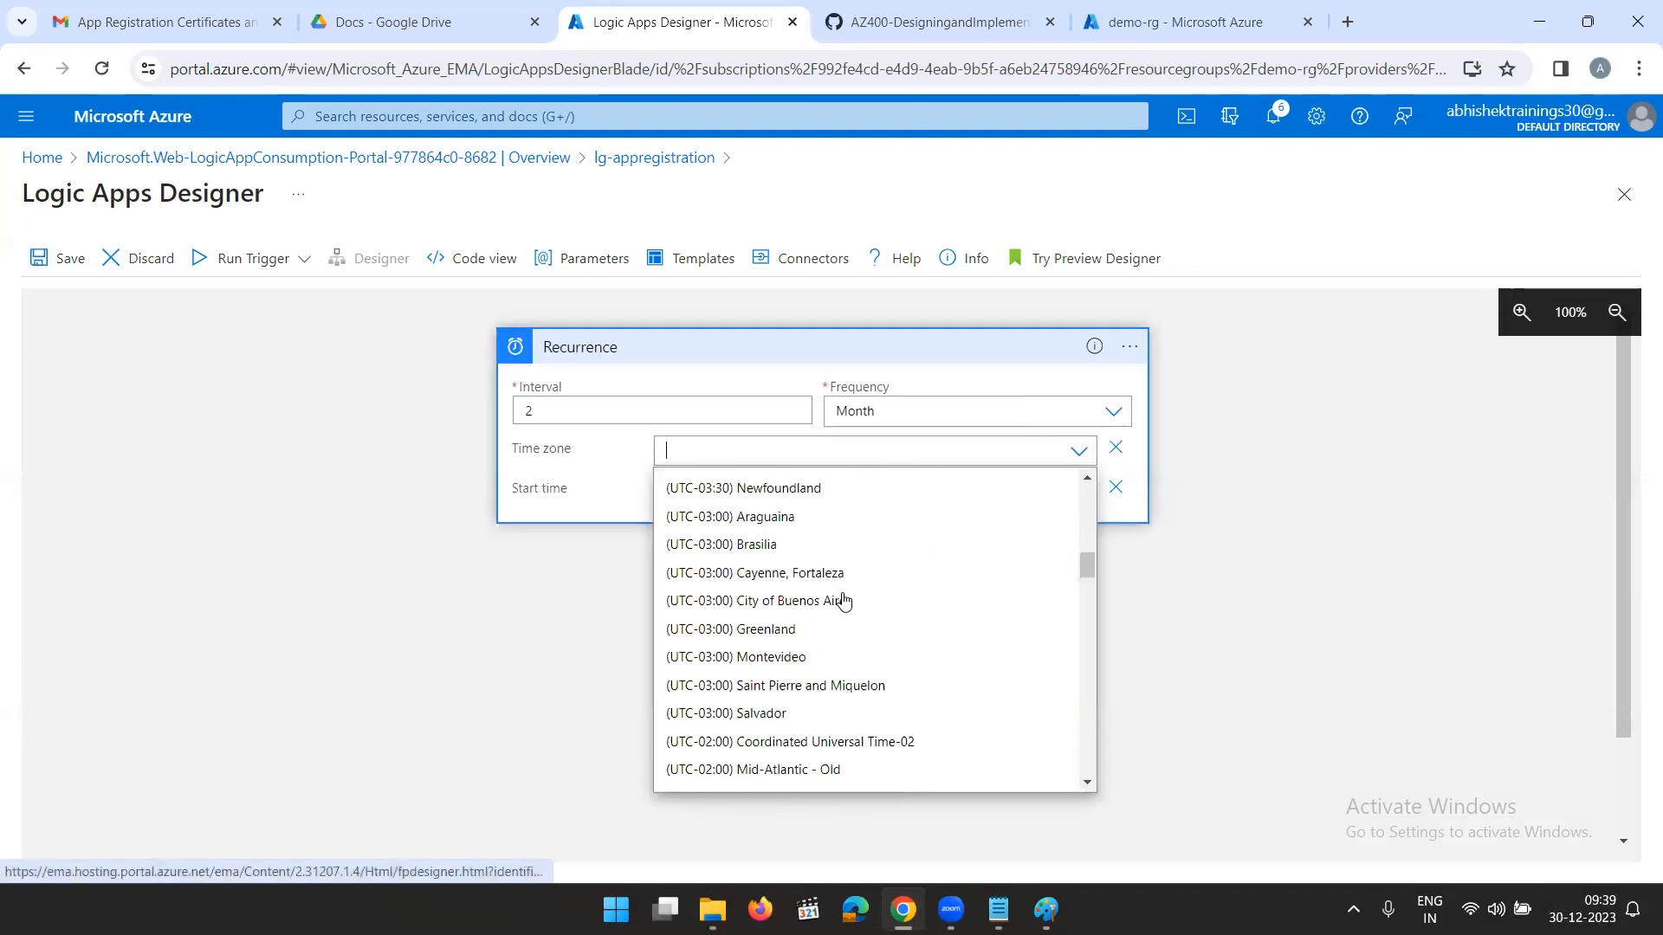
scroll(823, 697, down, 7)
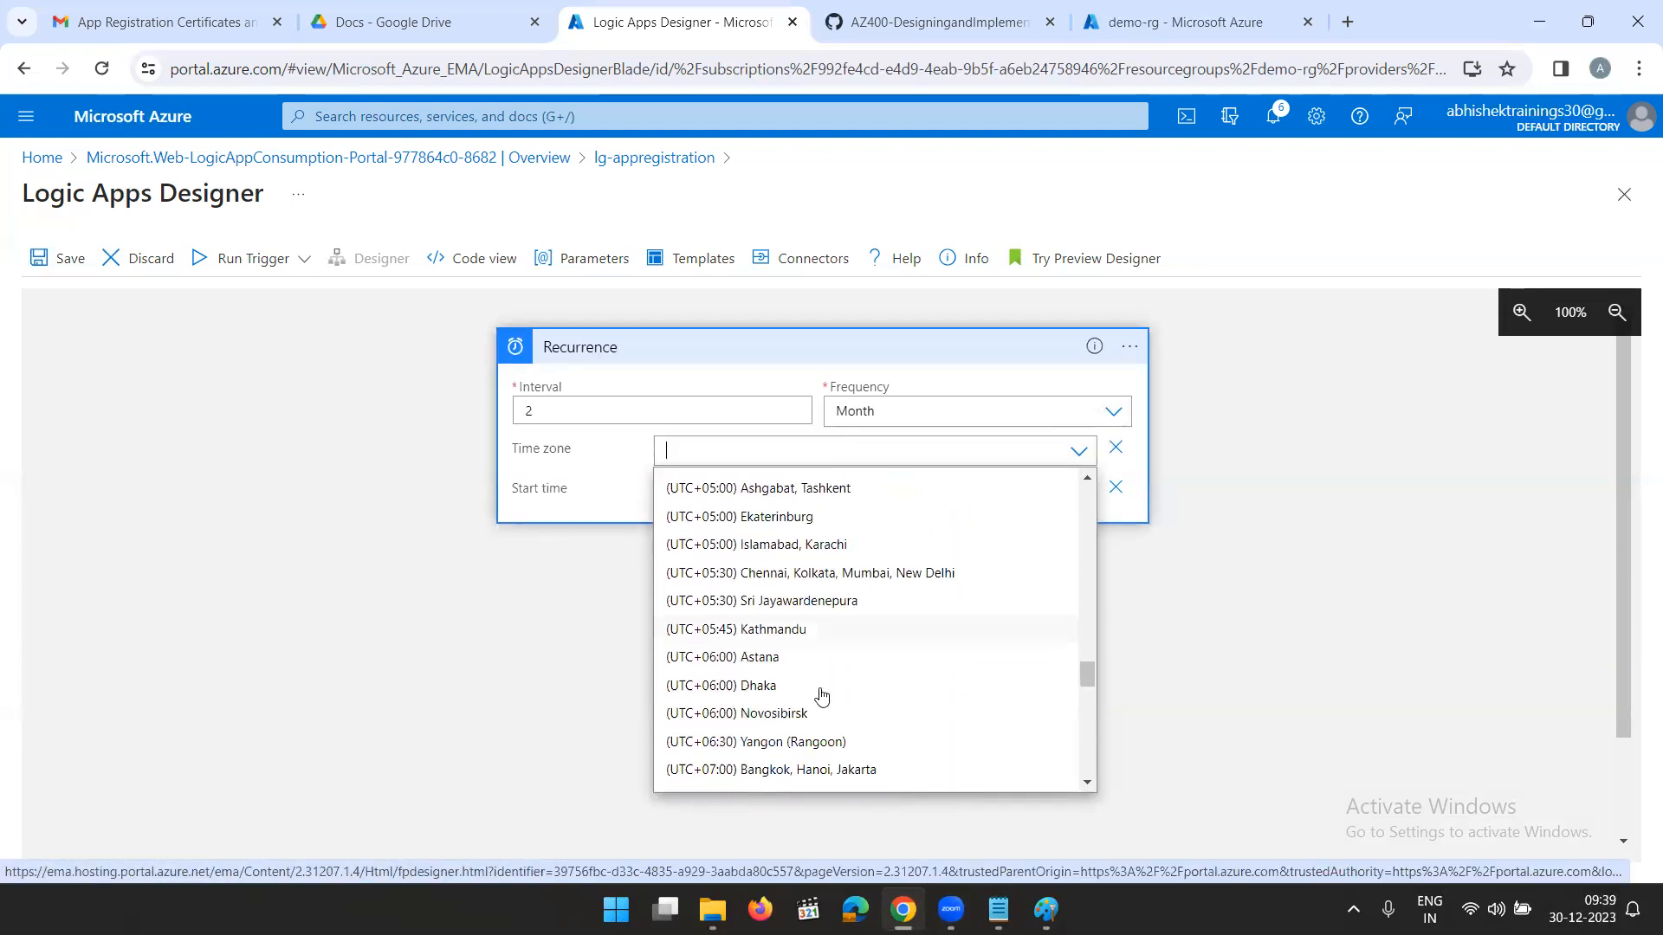
click(844, 574)
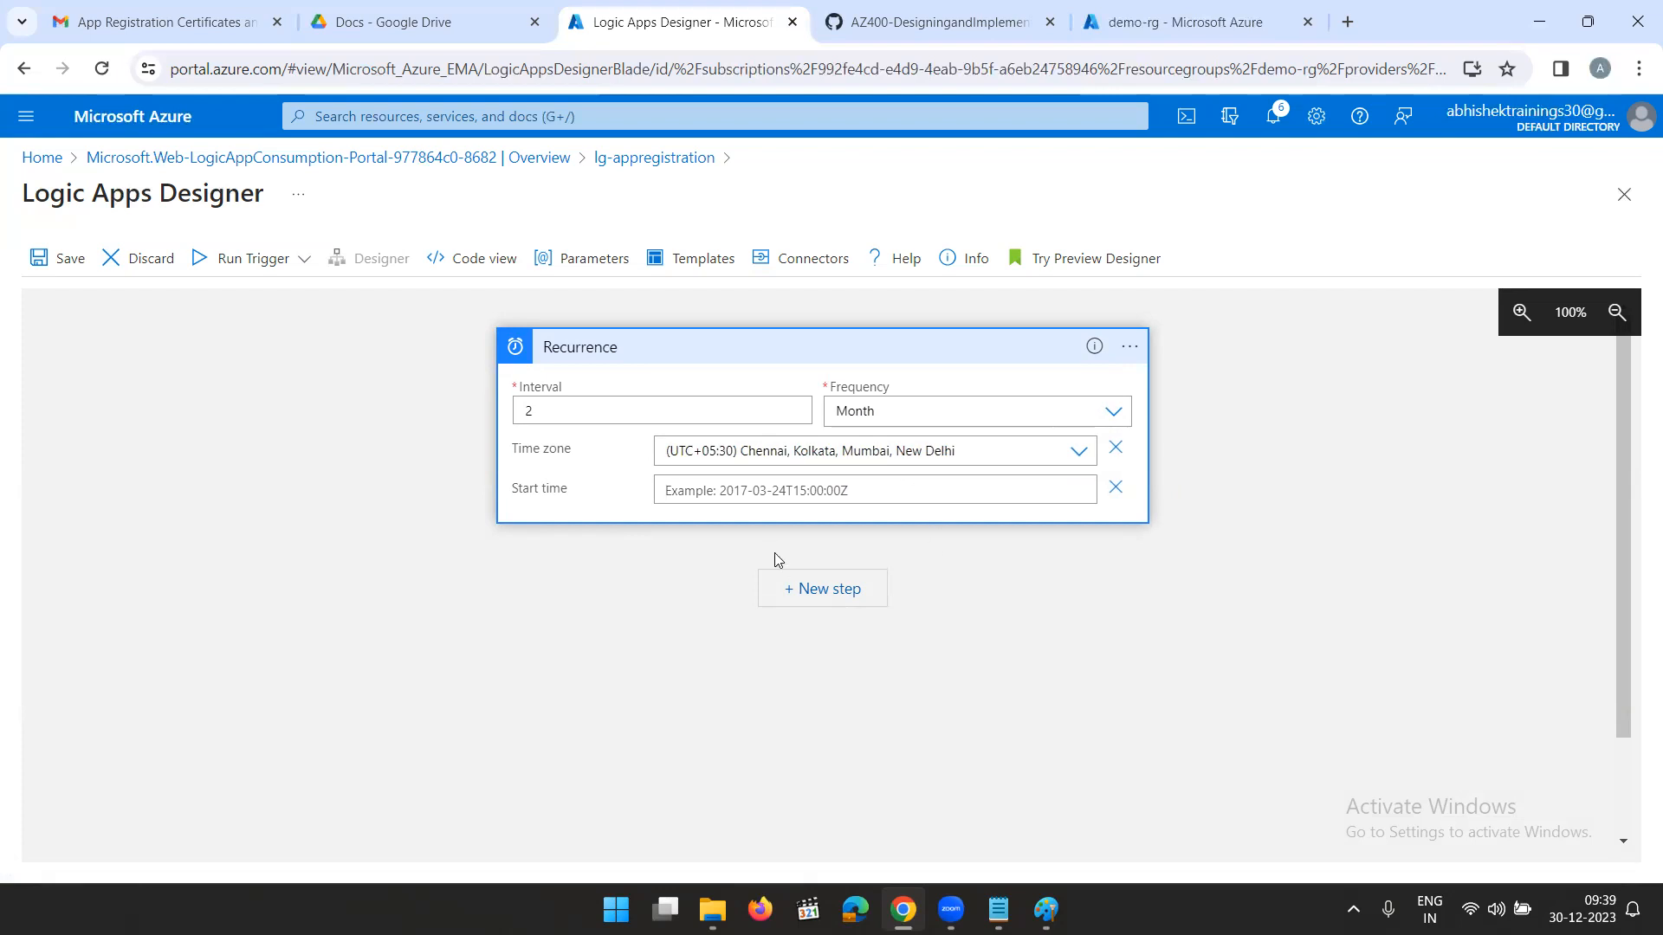
text(2023-12-30T10:30:00Z)
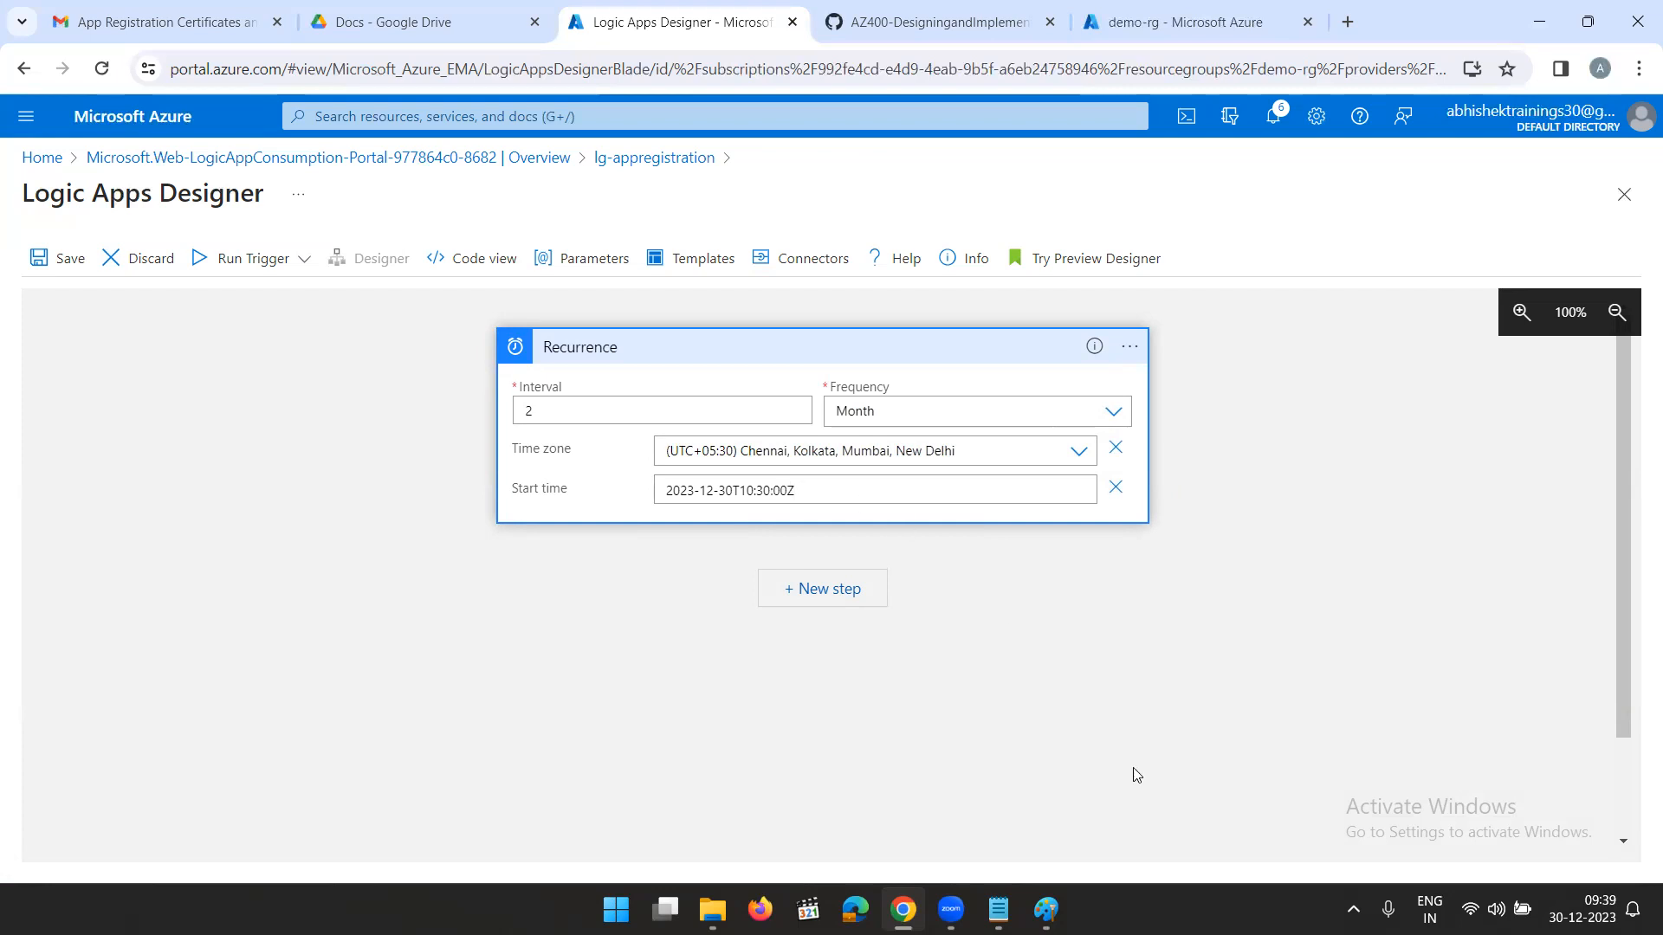
- Add an Azure Automation Create job action after the Recurrence, with a new connection Azuconnection using Logic Apps Managed Identity authentication
click(862, 599)
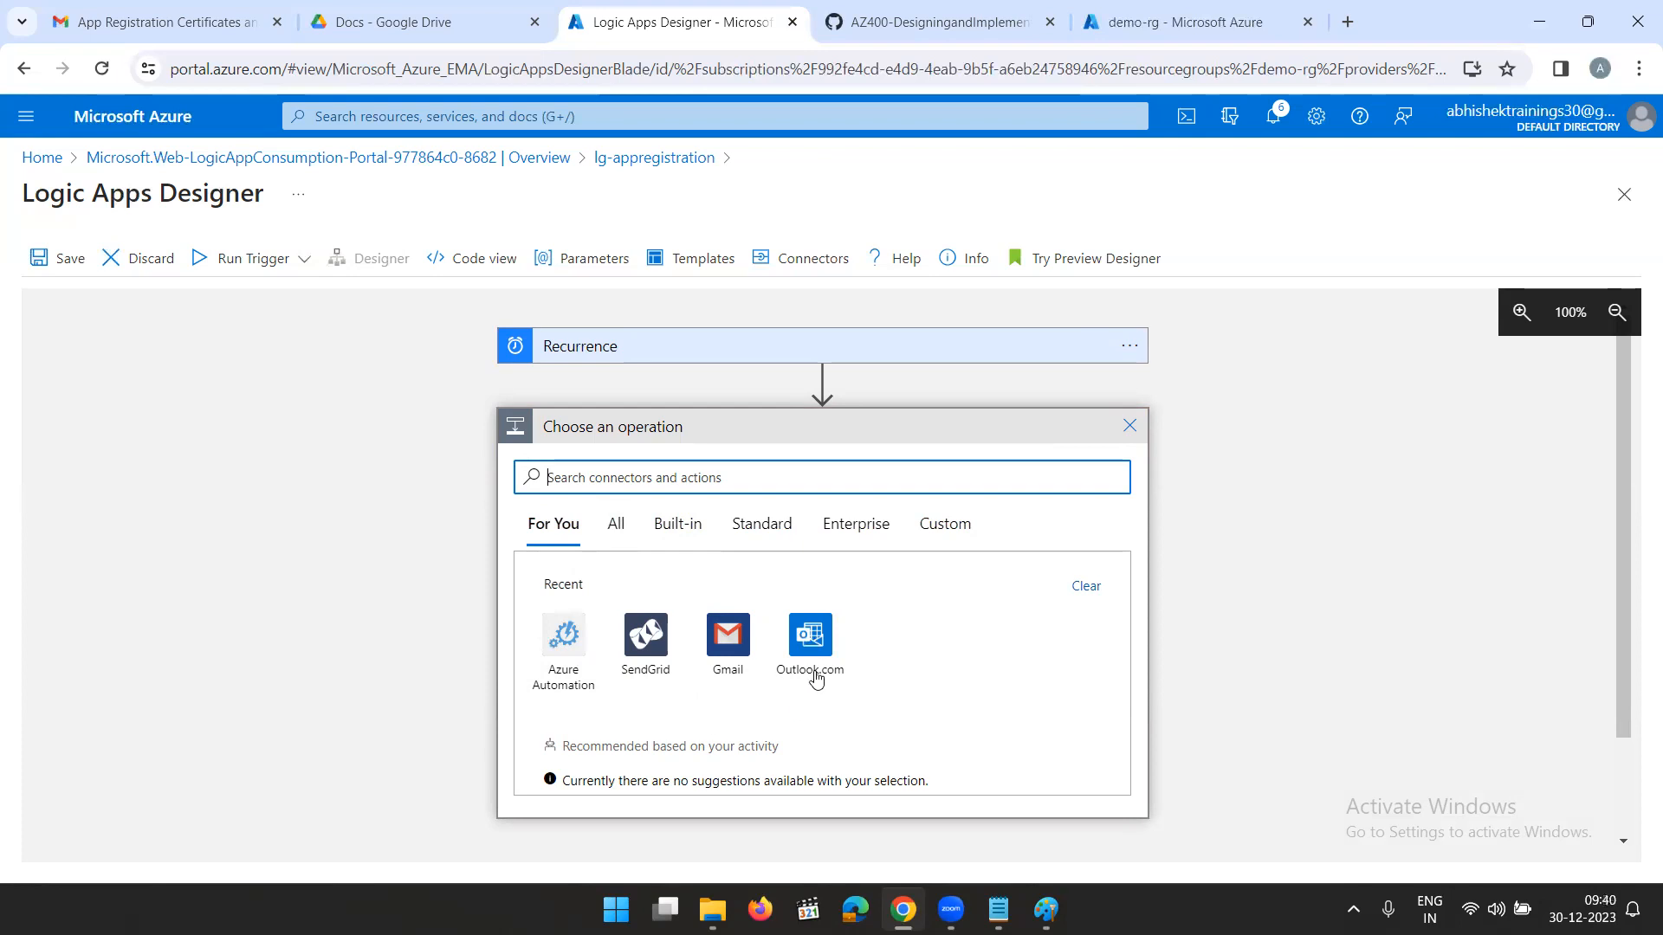
click(564, 638)
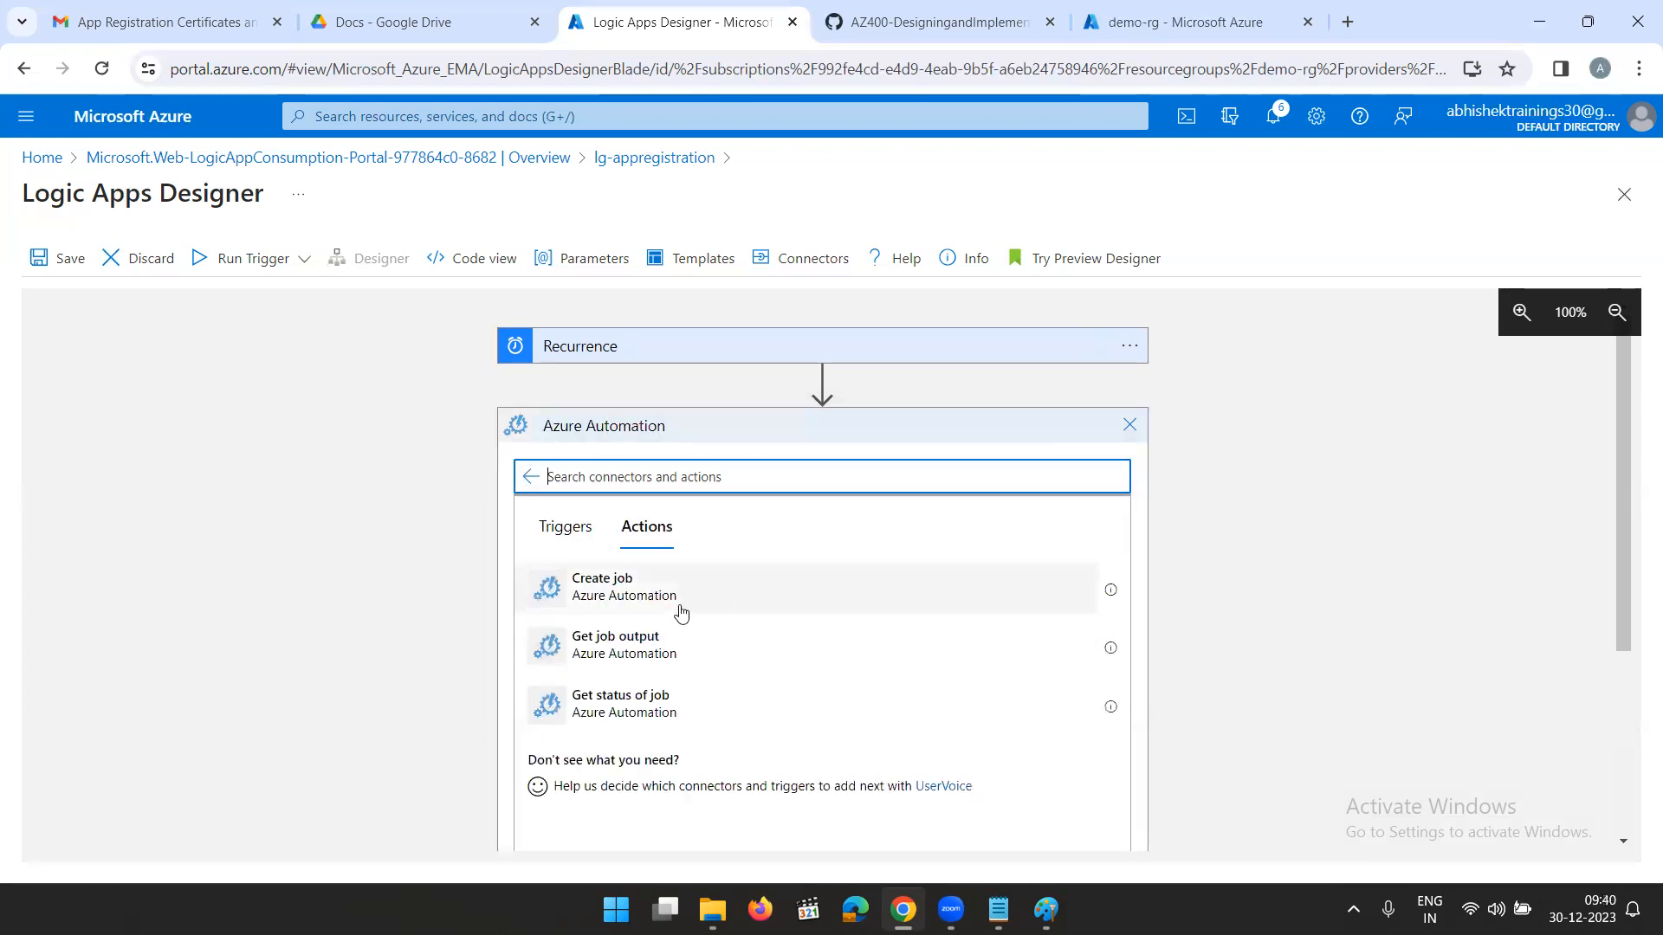
click(613, 580)
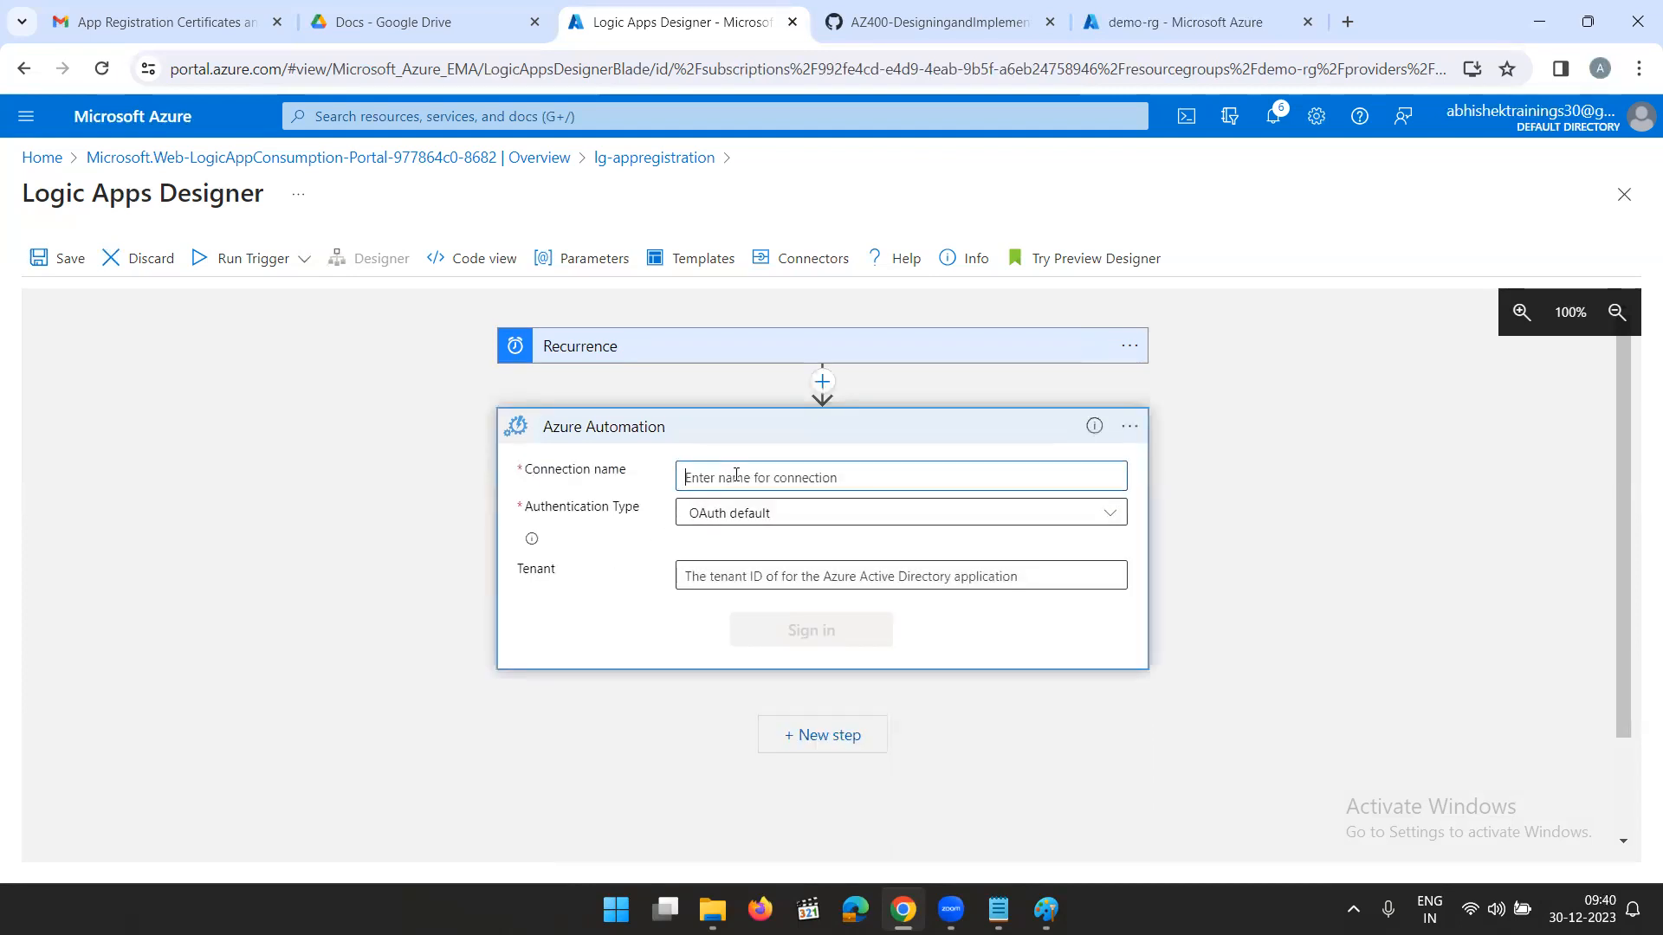
text(Azuconnection)
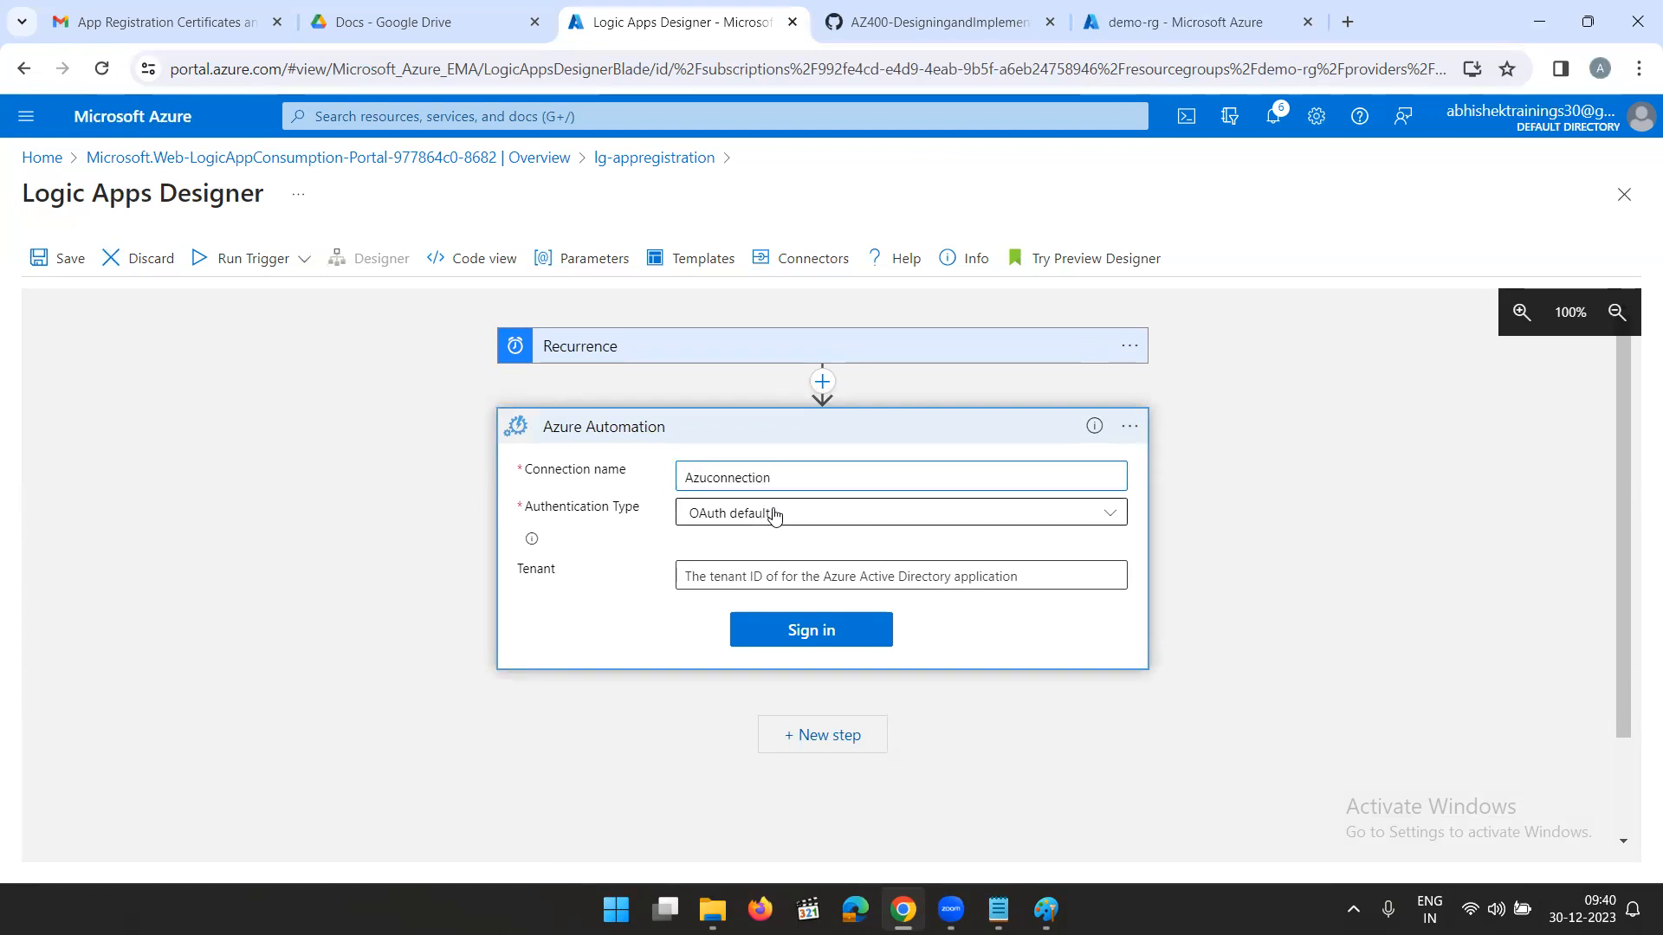
click(773, 514)
click(772, 623)
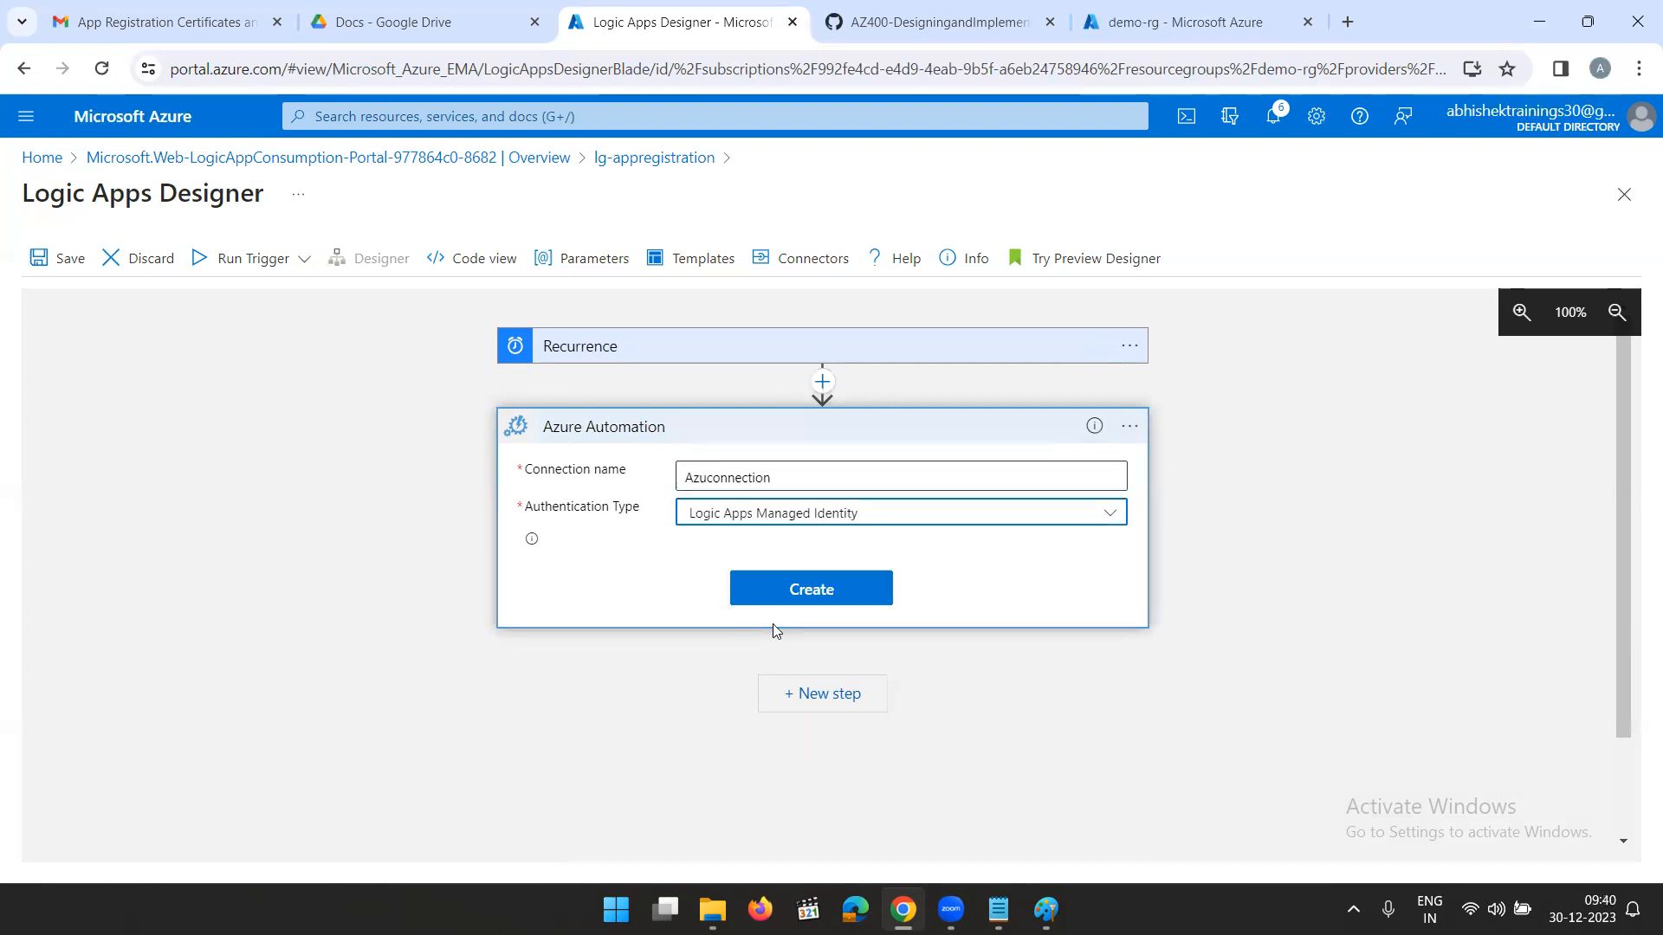
click(831, 590)
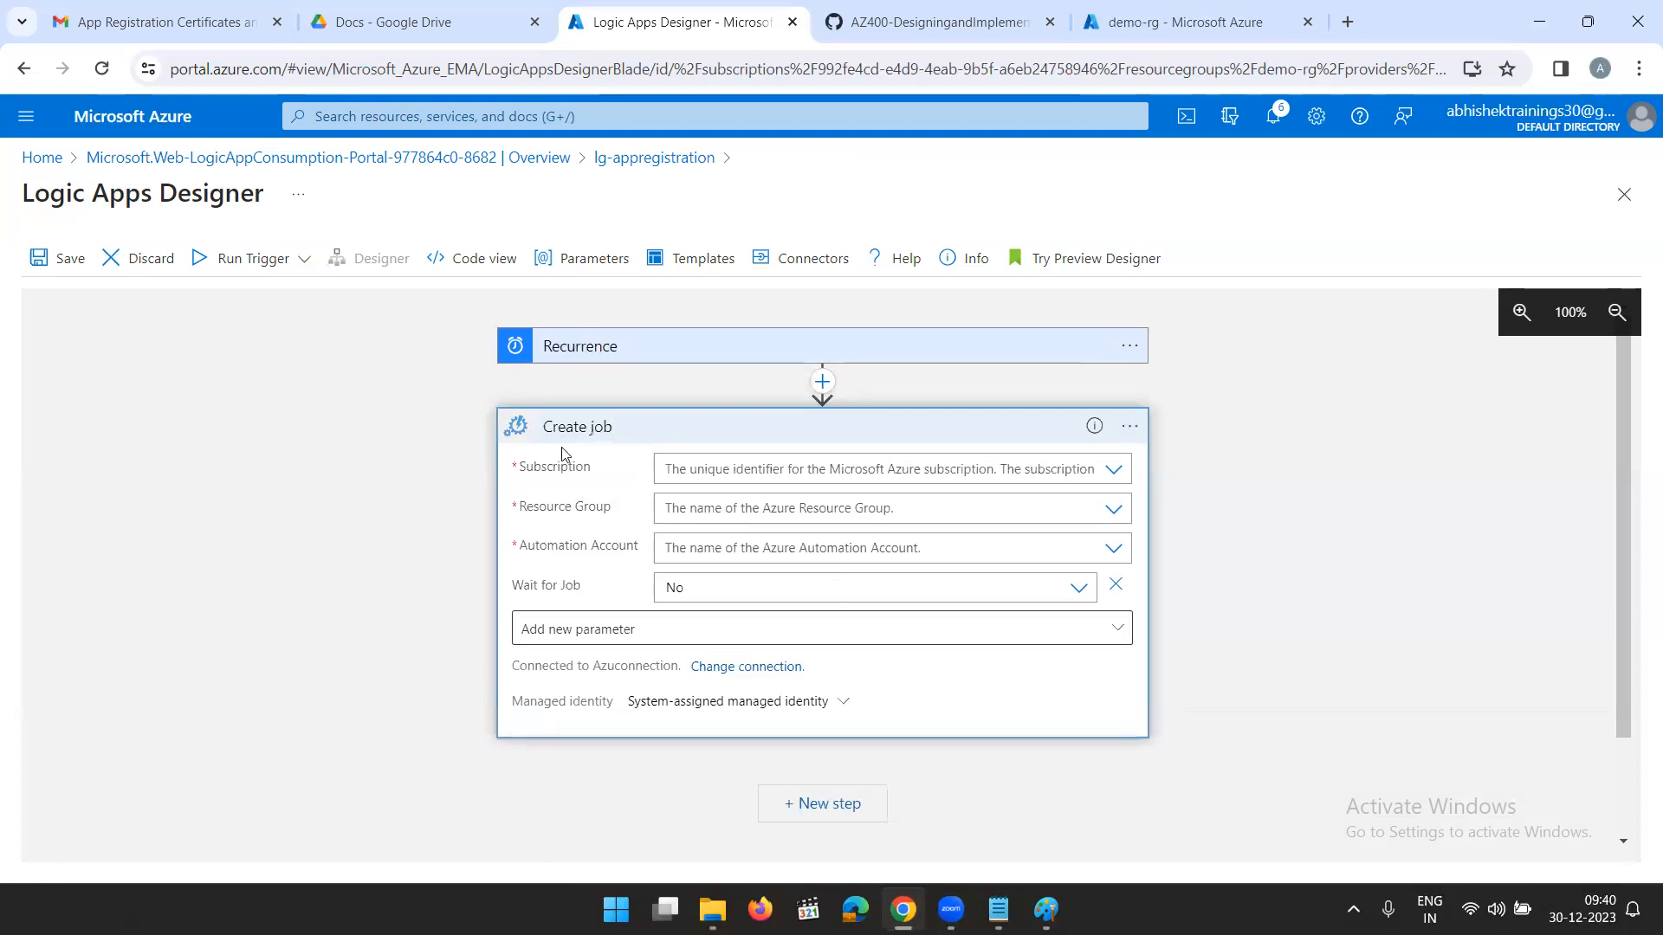
- Configure the Create job action with Azure subscription 1, resource group demo-rg, automation account AppRegExpiry and Wait for Job set to Yes
click(1114, 472)
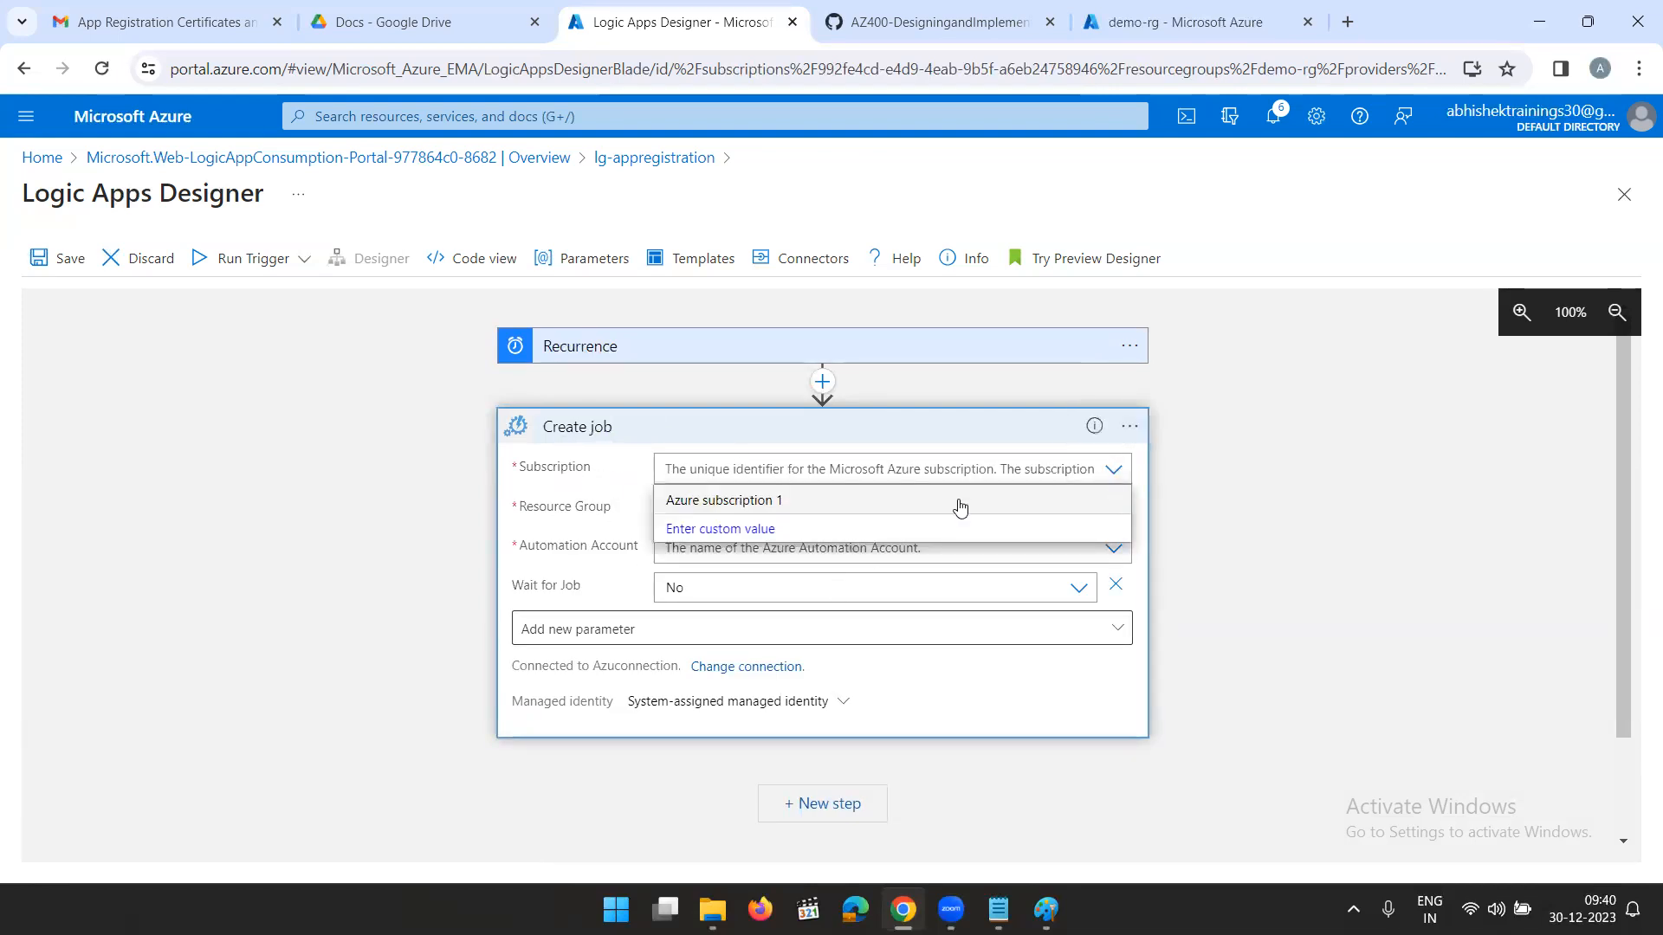
click(765, 502)
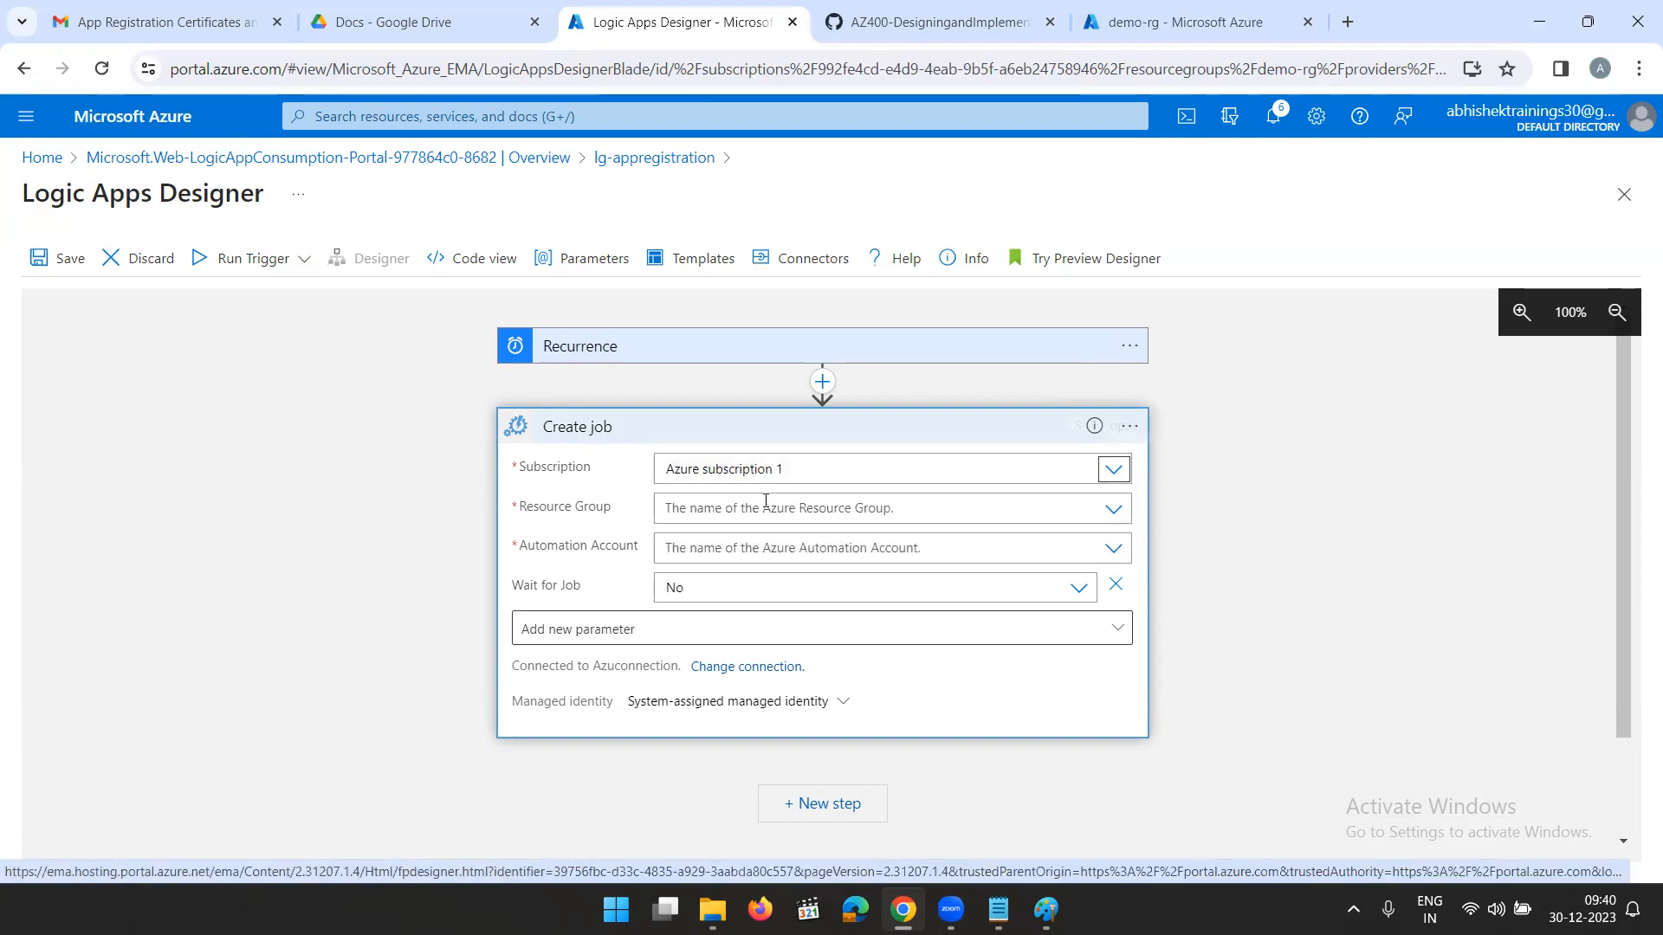
click(1114, 511)
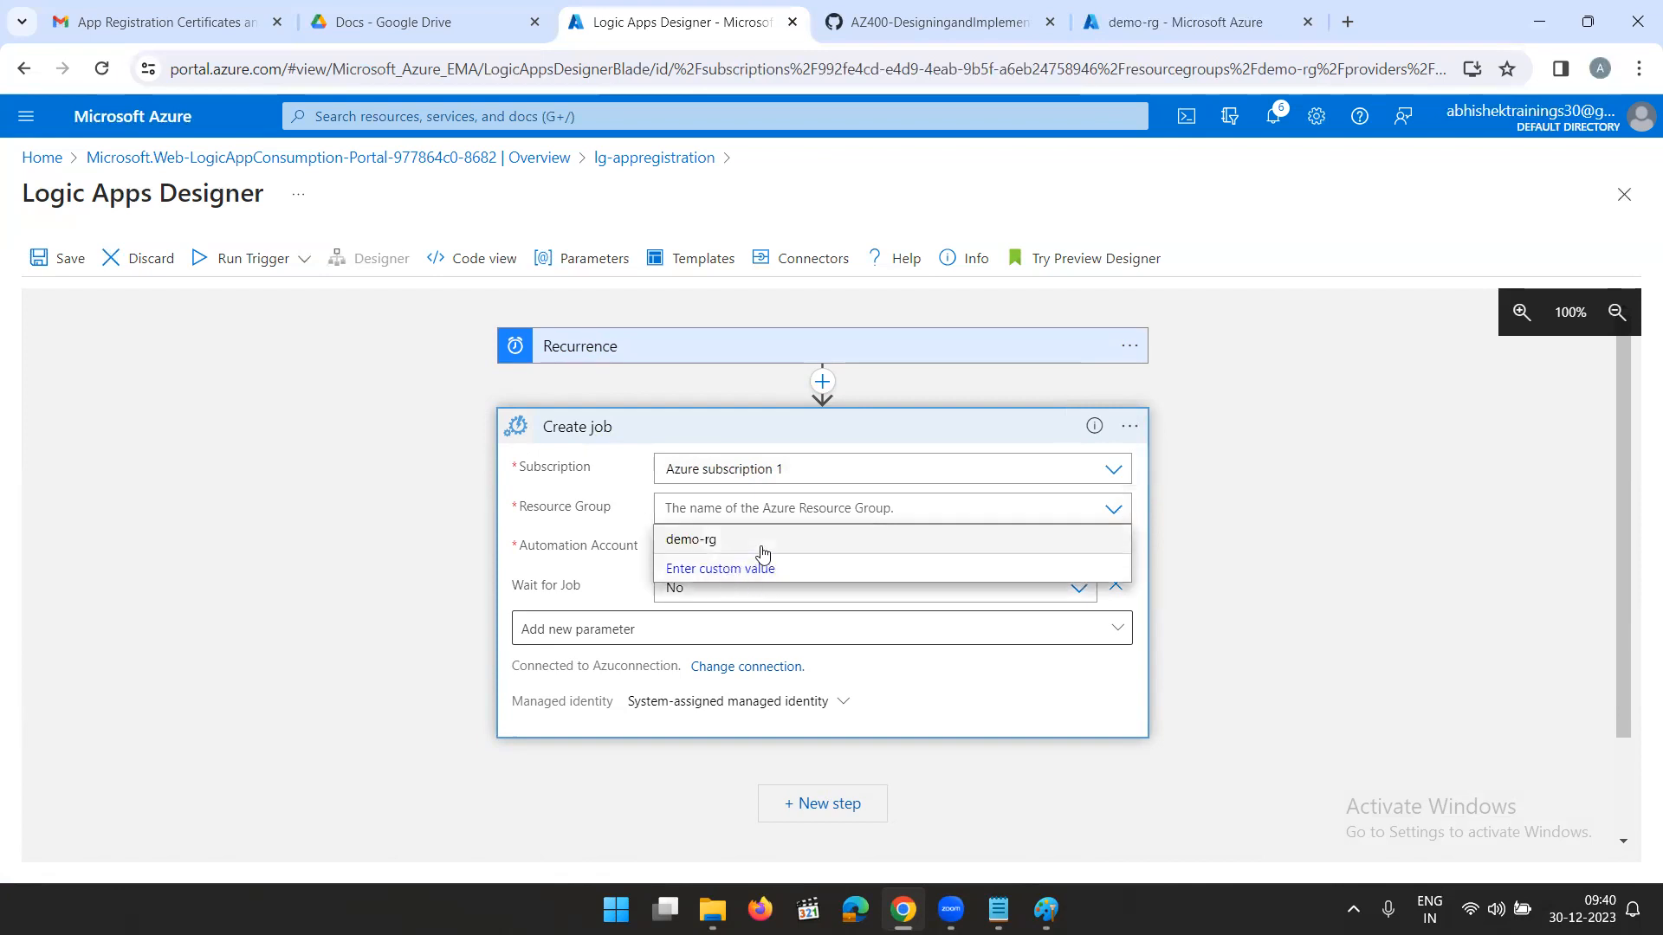
click(743, 544)
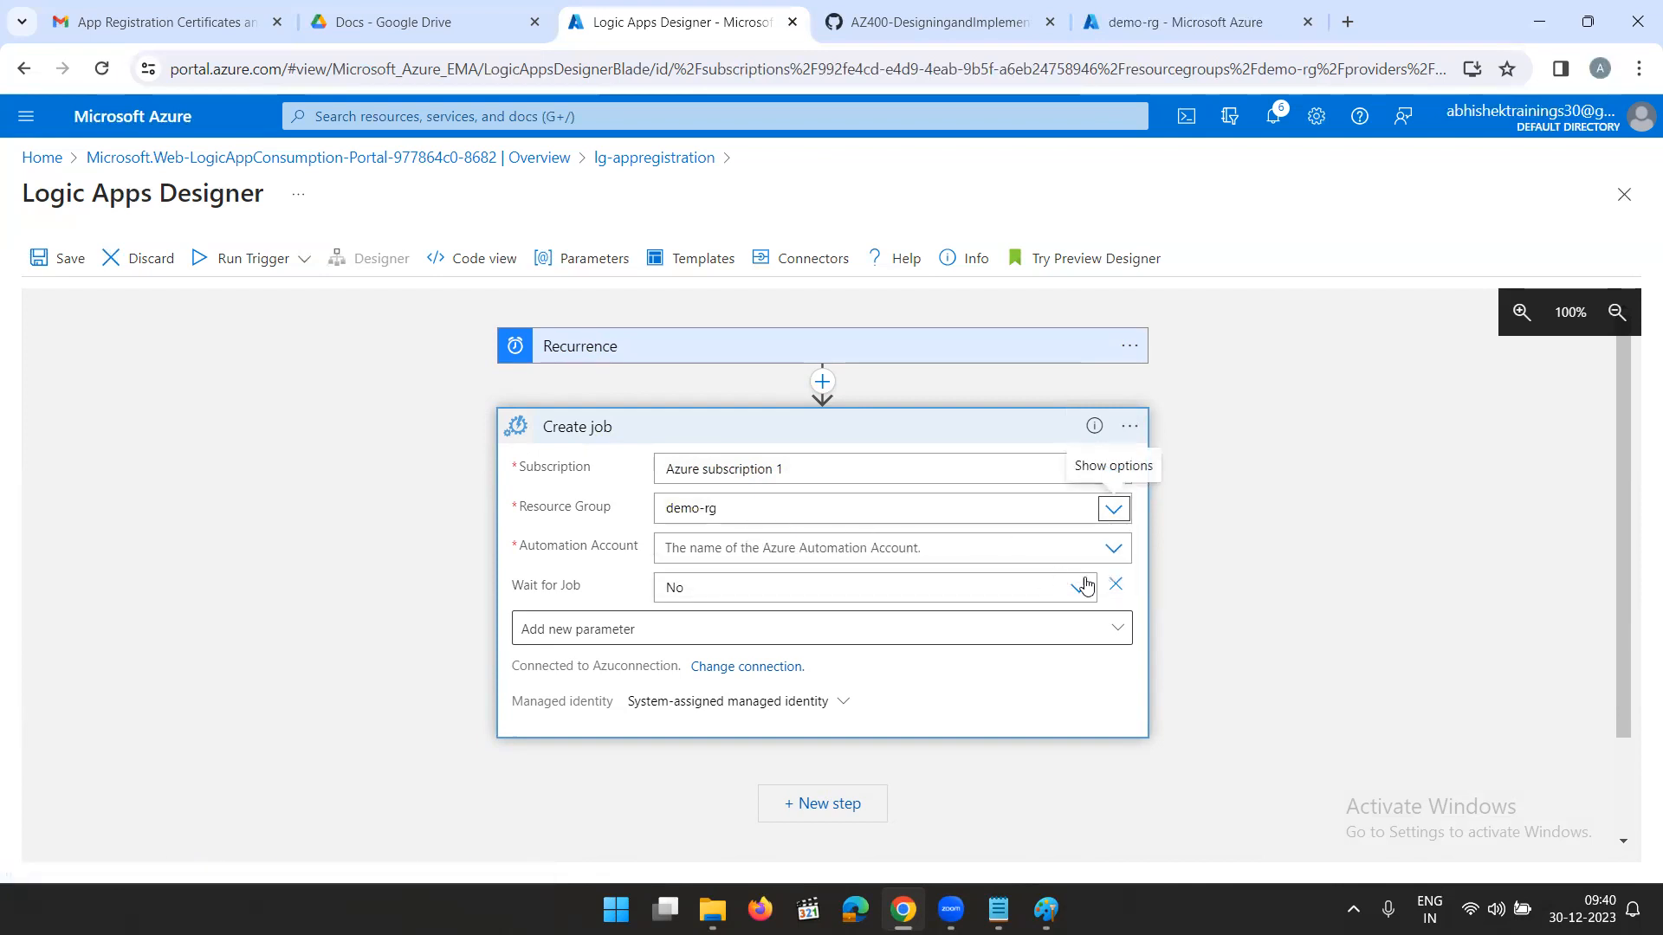
click(1112, 548)
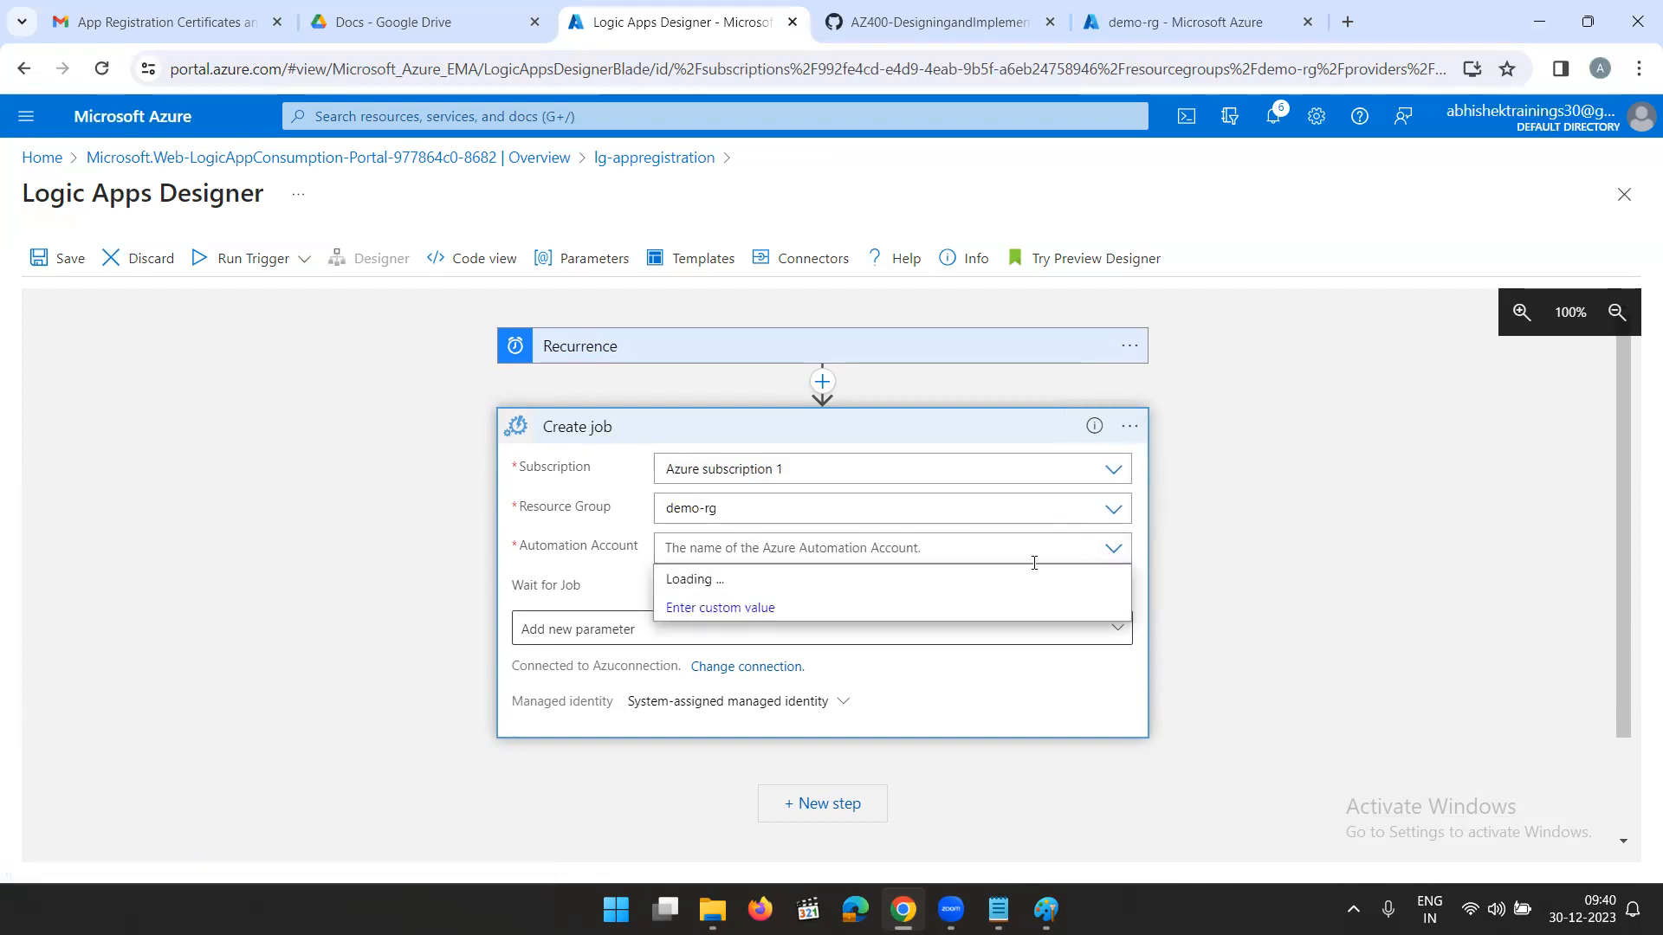
click(750, 581)
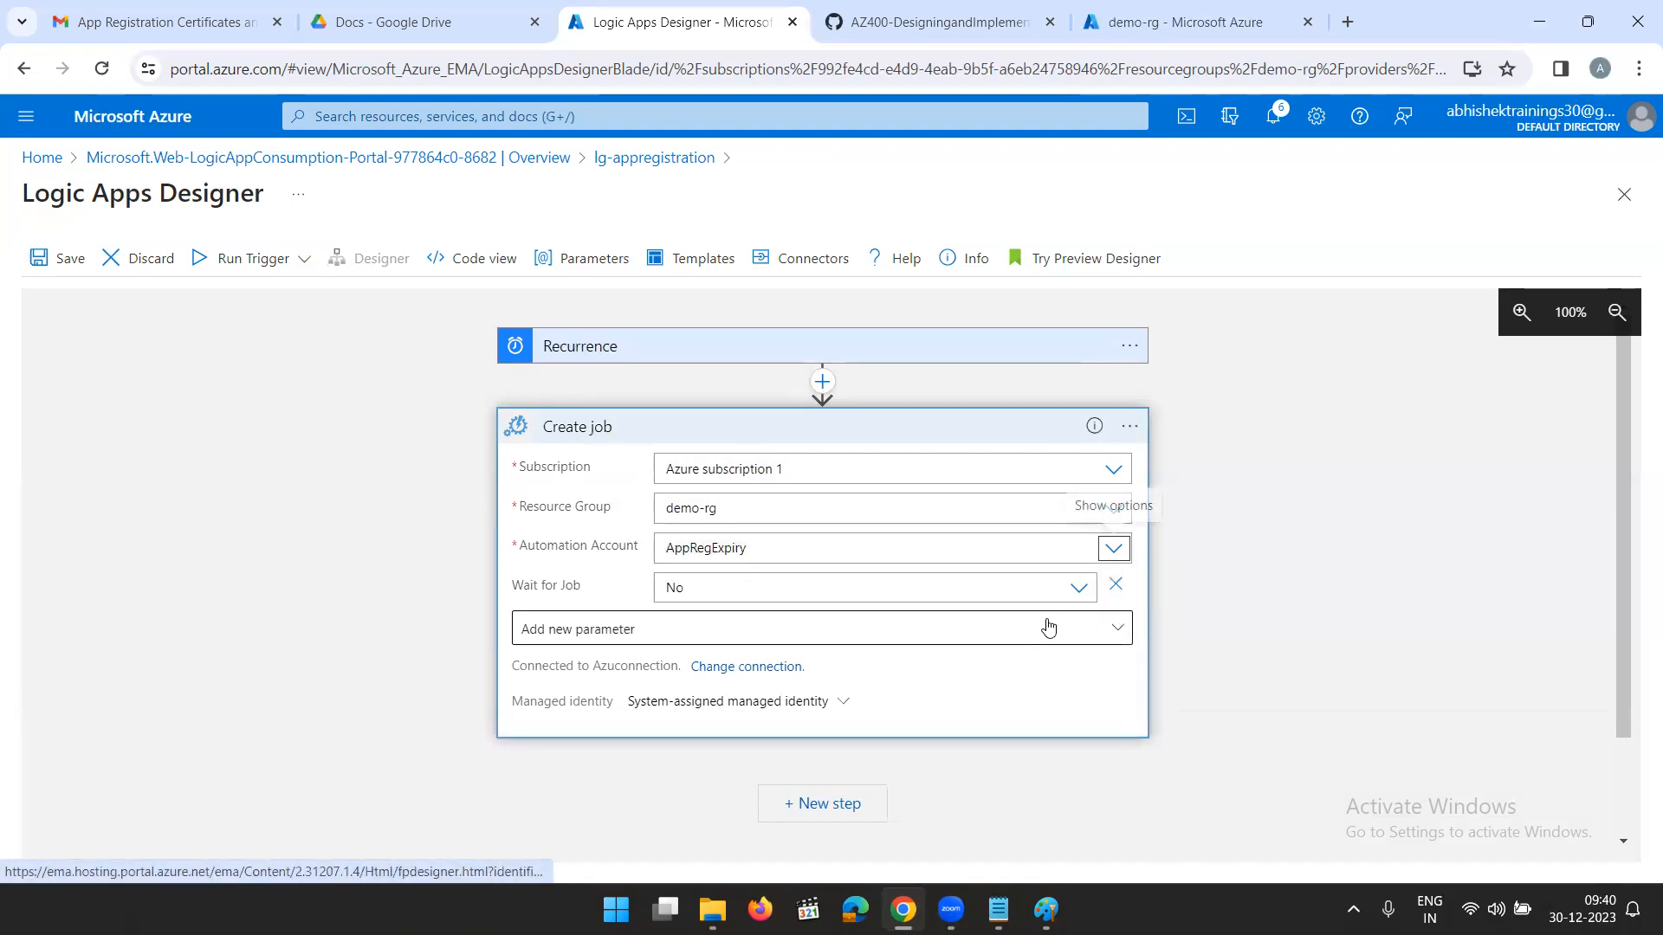
click(1078, 588)
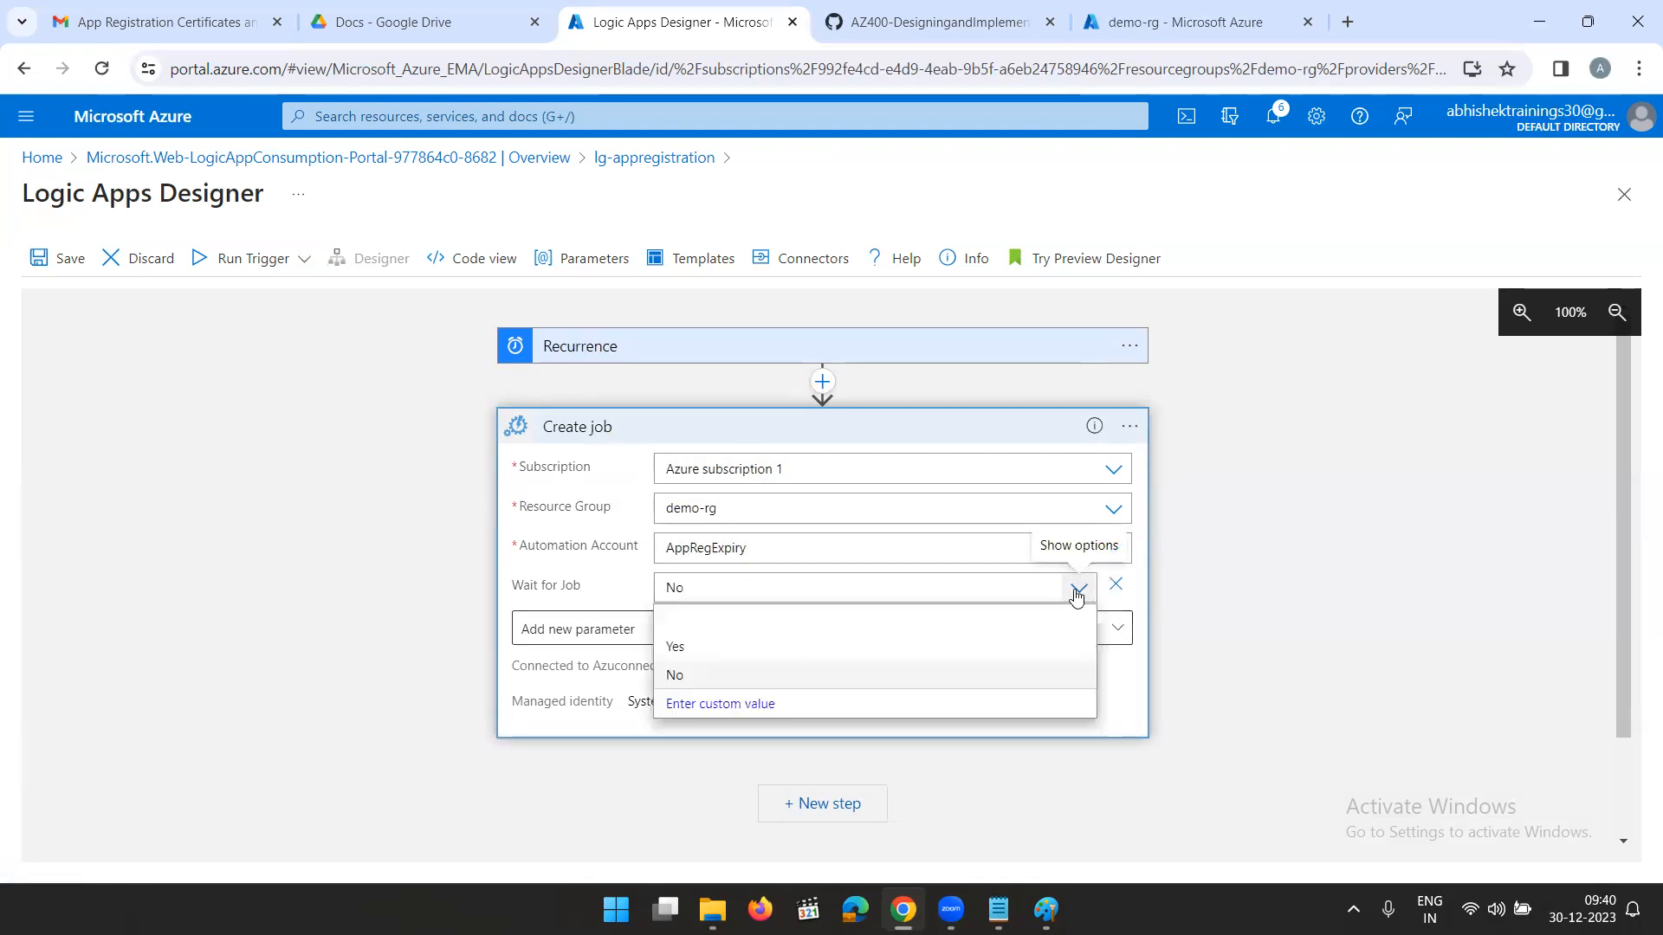
click(683, 649)
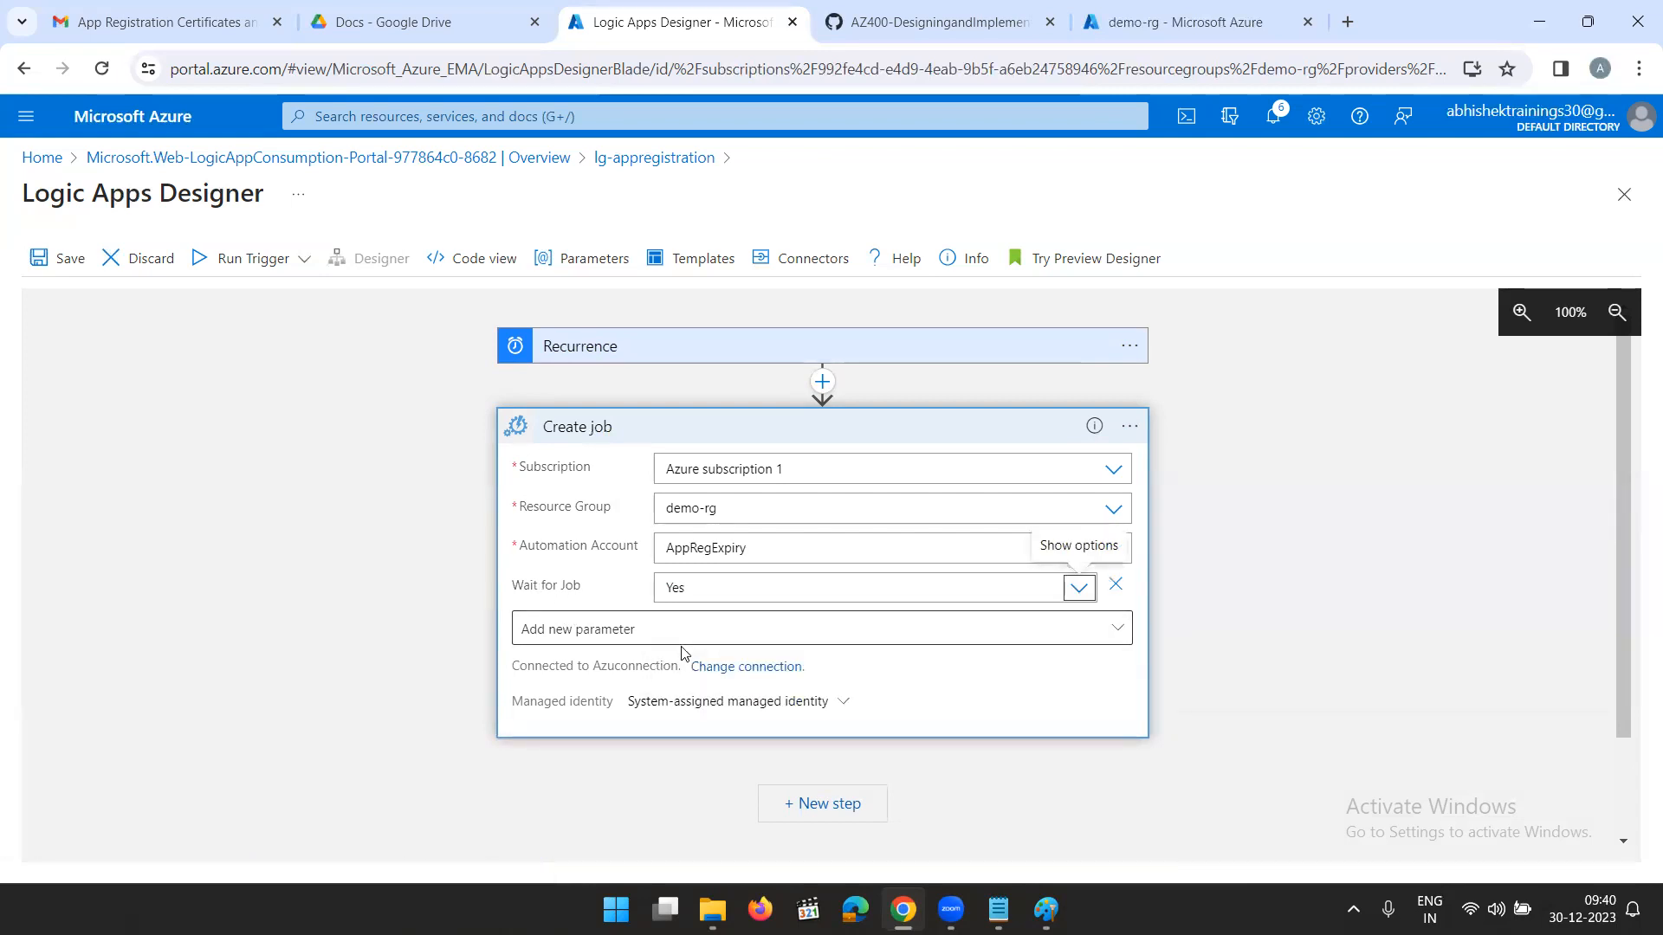
- Add the Runbook Name parameter to the Create job action and set it to AppRegistrationSecretExpiry
click(559, 630)
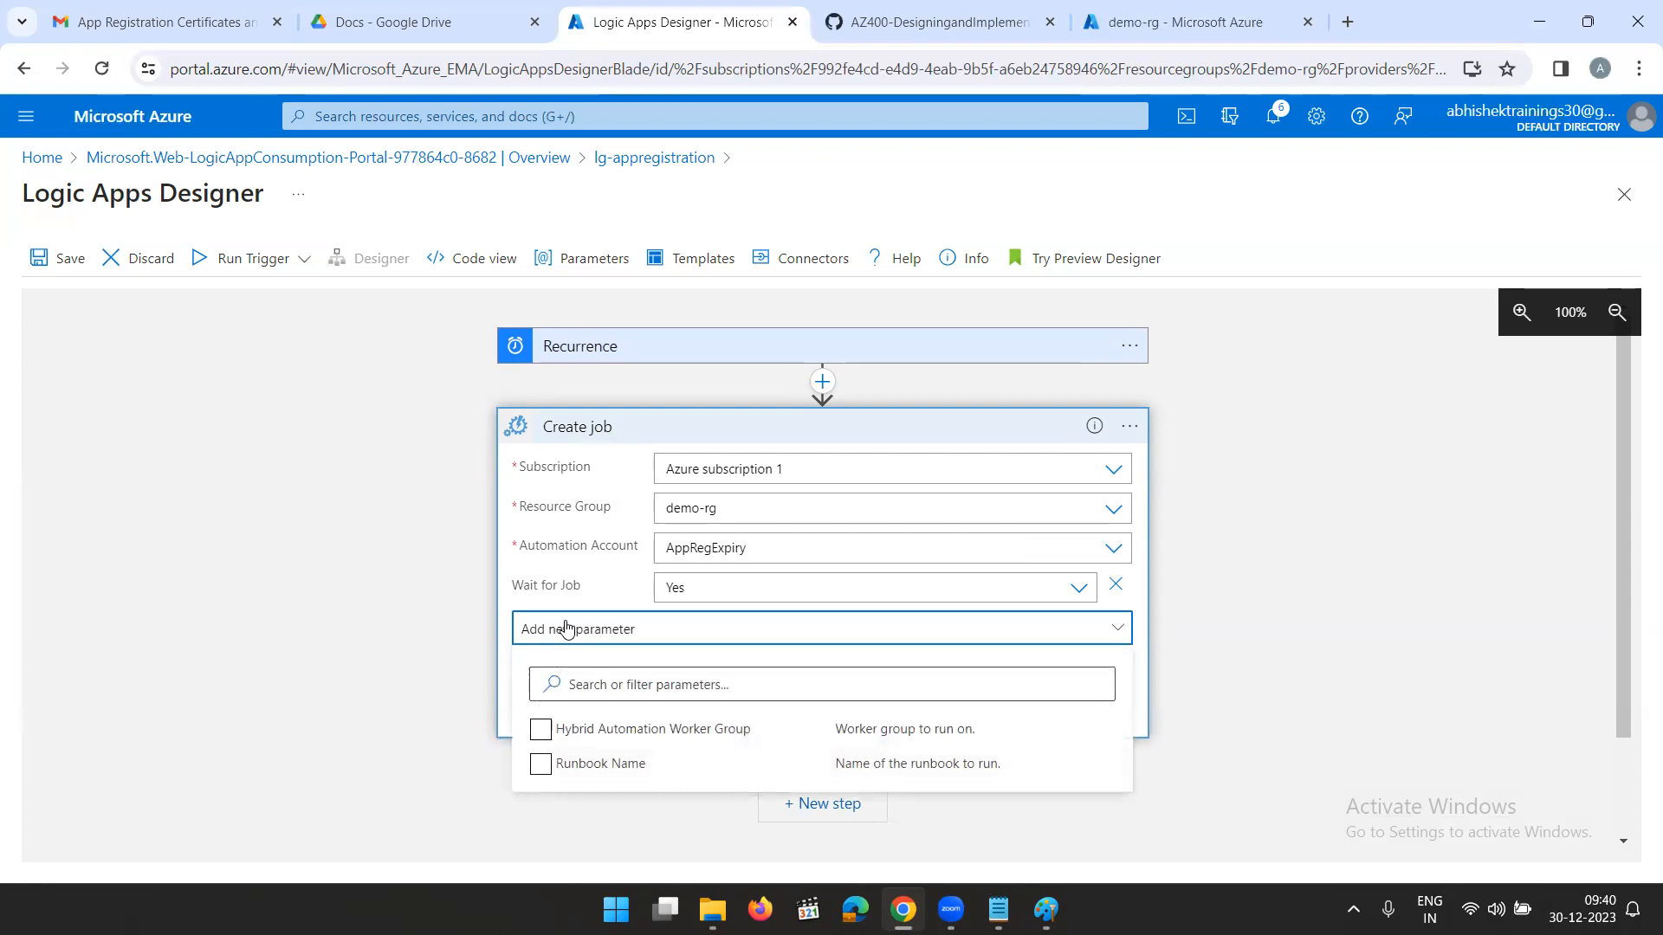
click(541, 763)
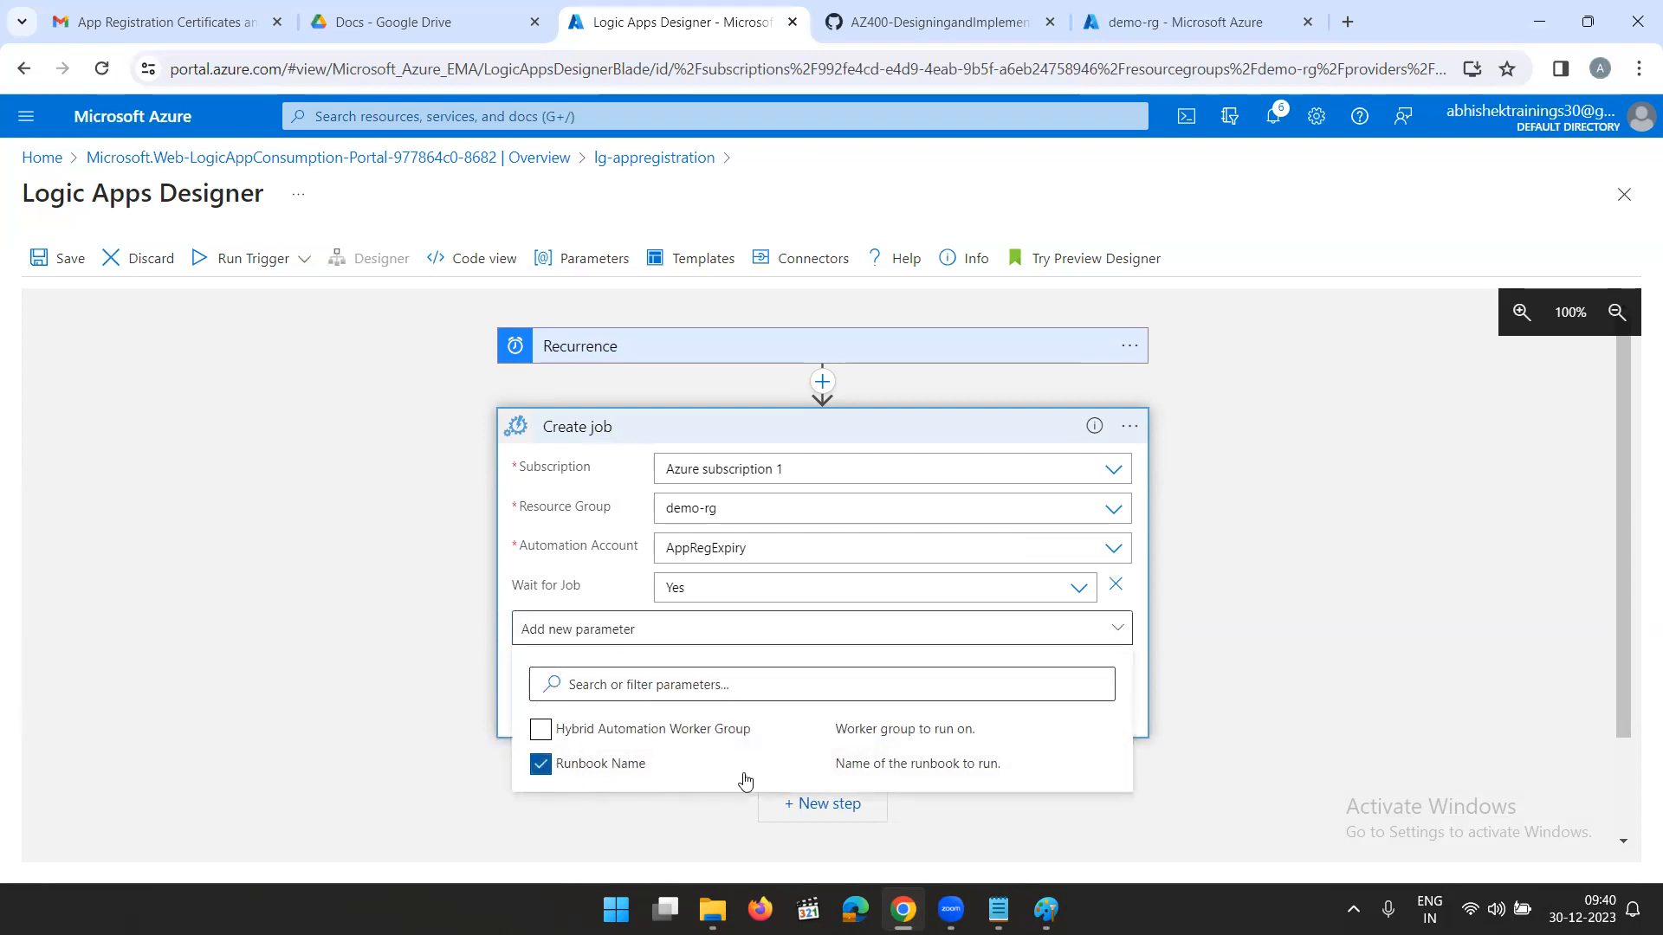
click(1224, 683)
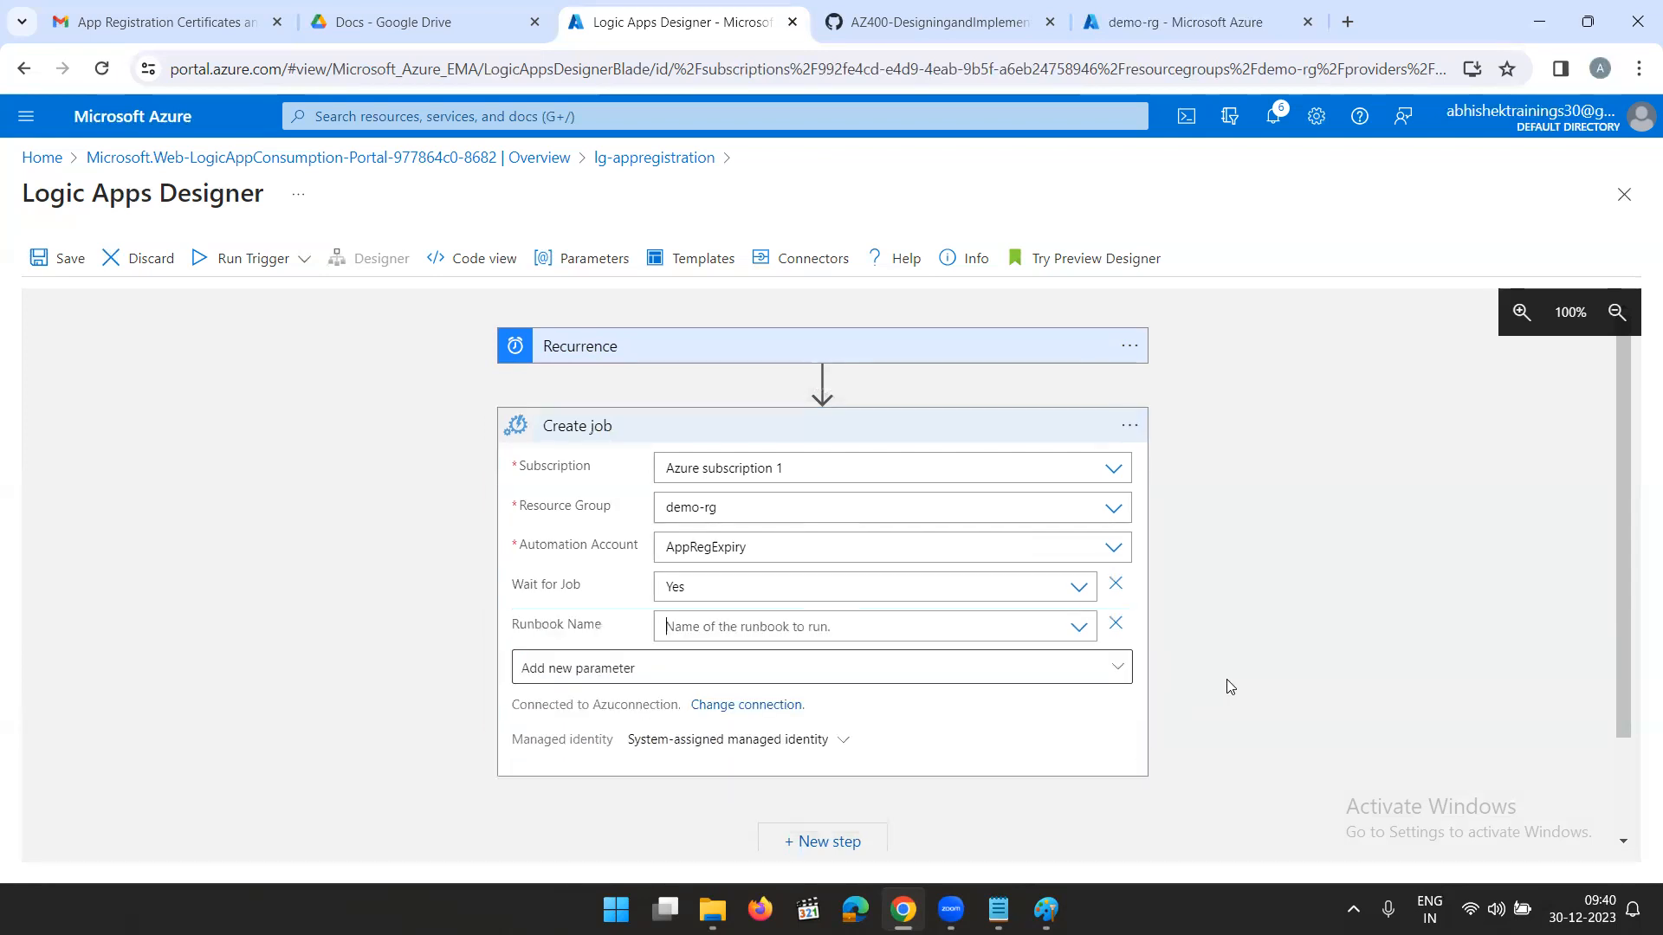
click(870, 626)
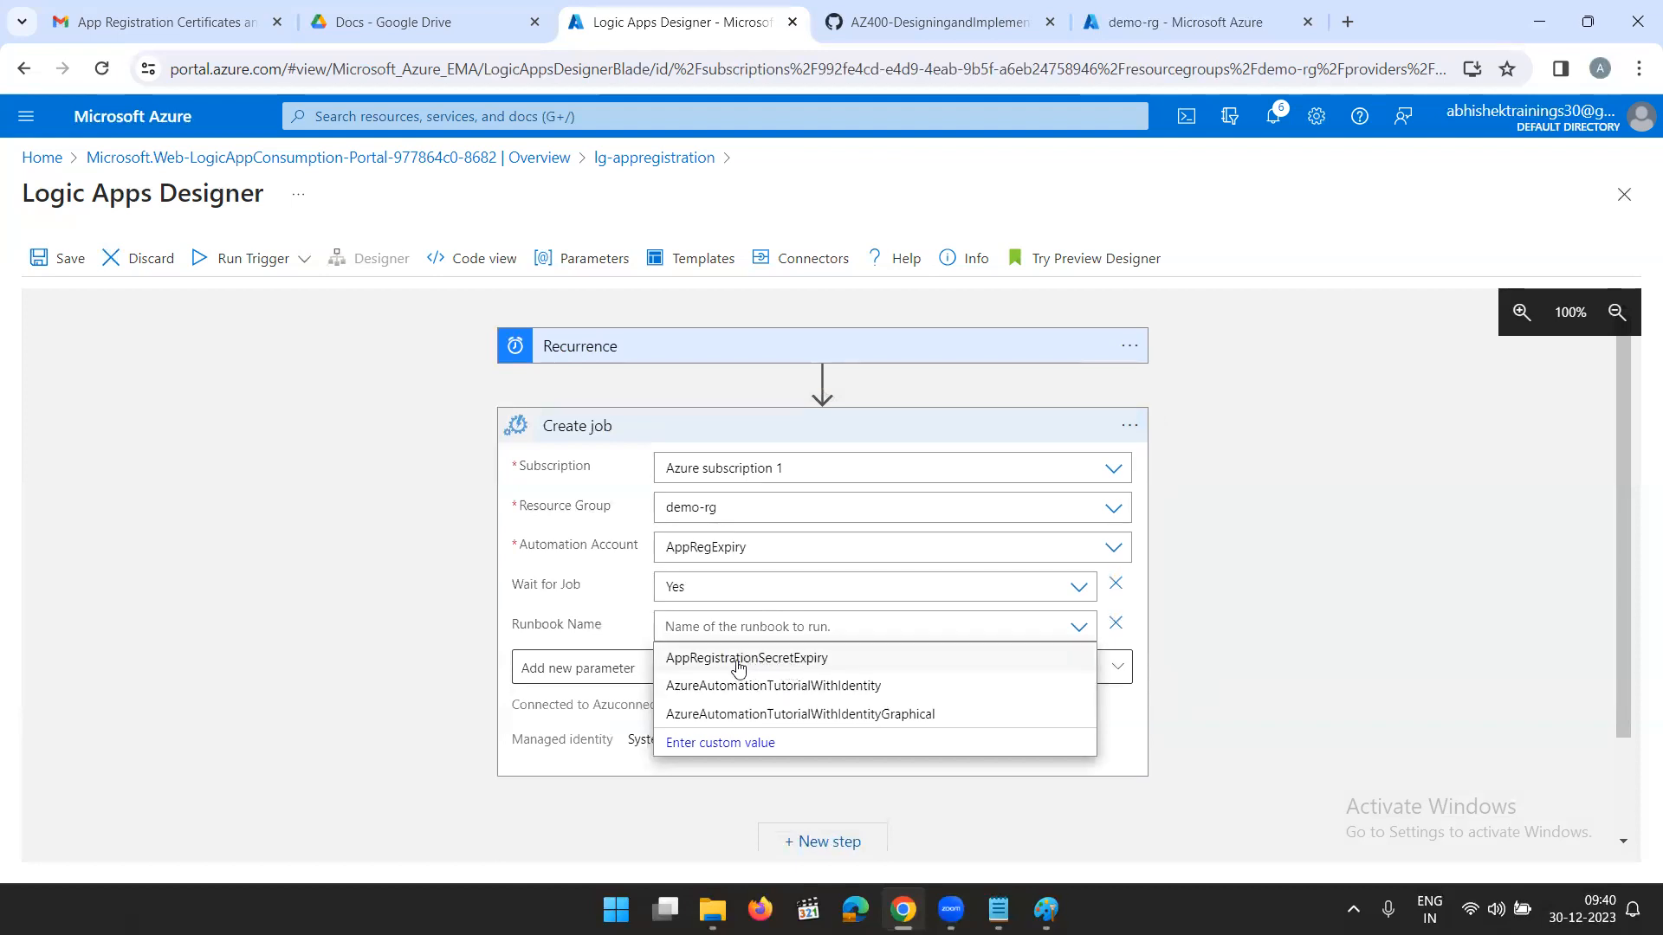
click(798, 659)
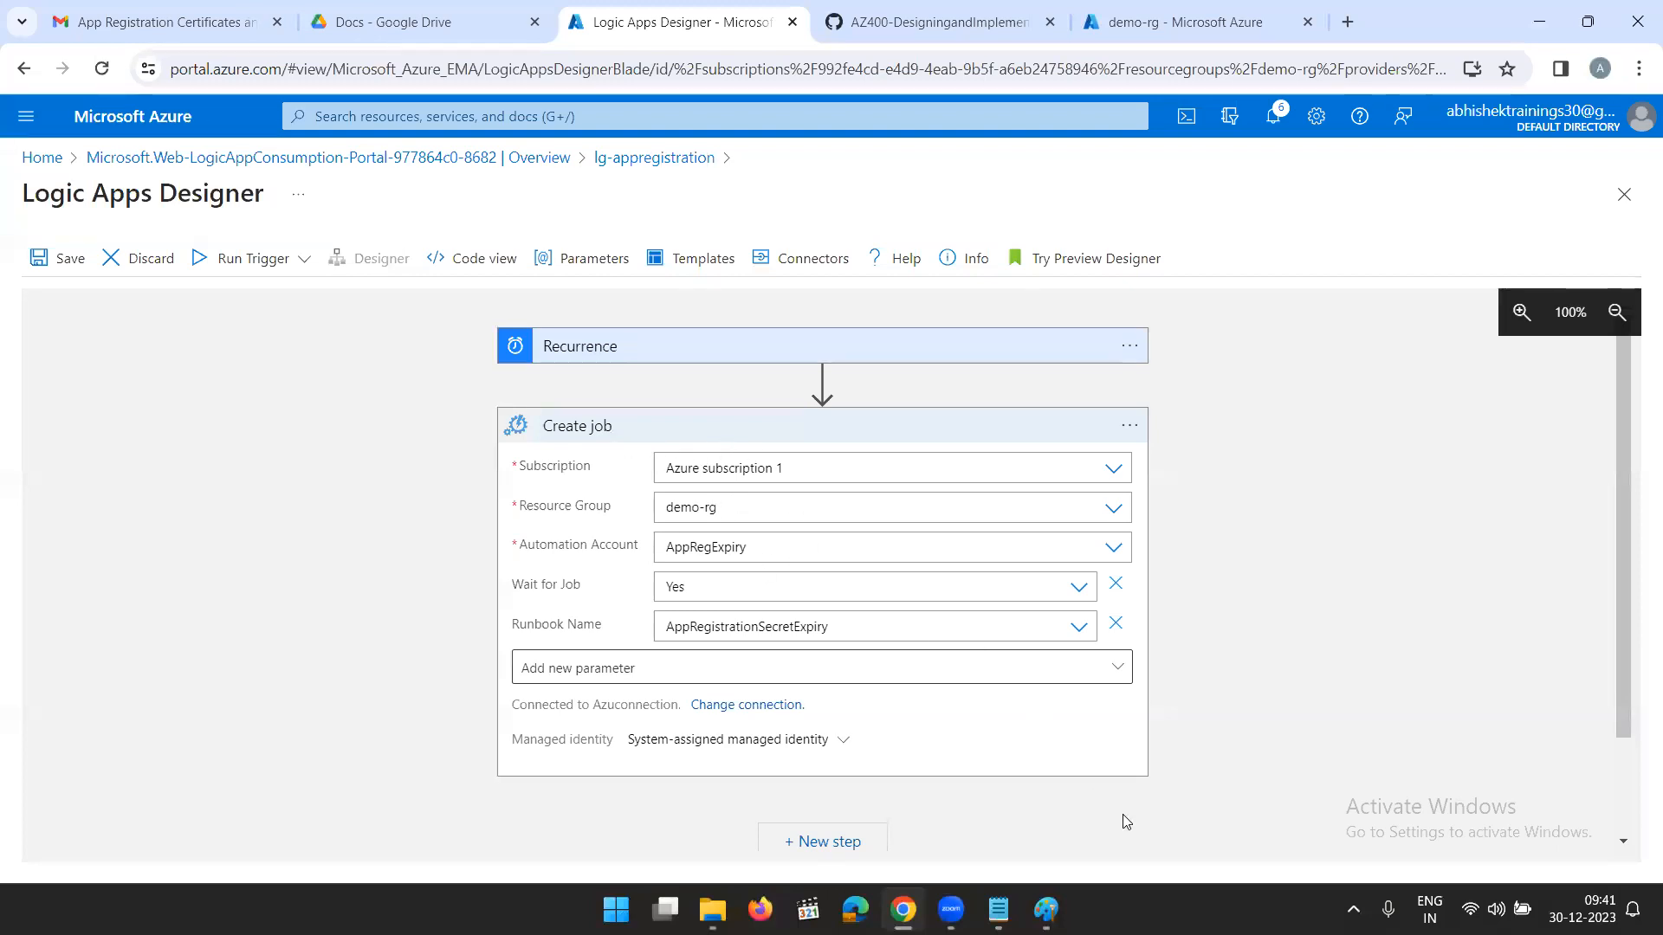
- Add an Azure Automation Get job output action after Create job
click(827, 848)
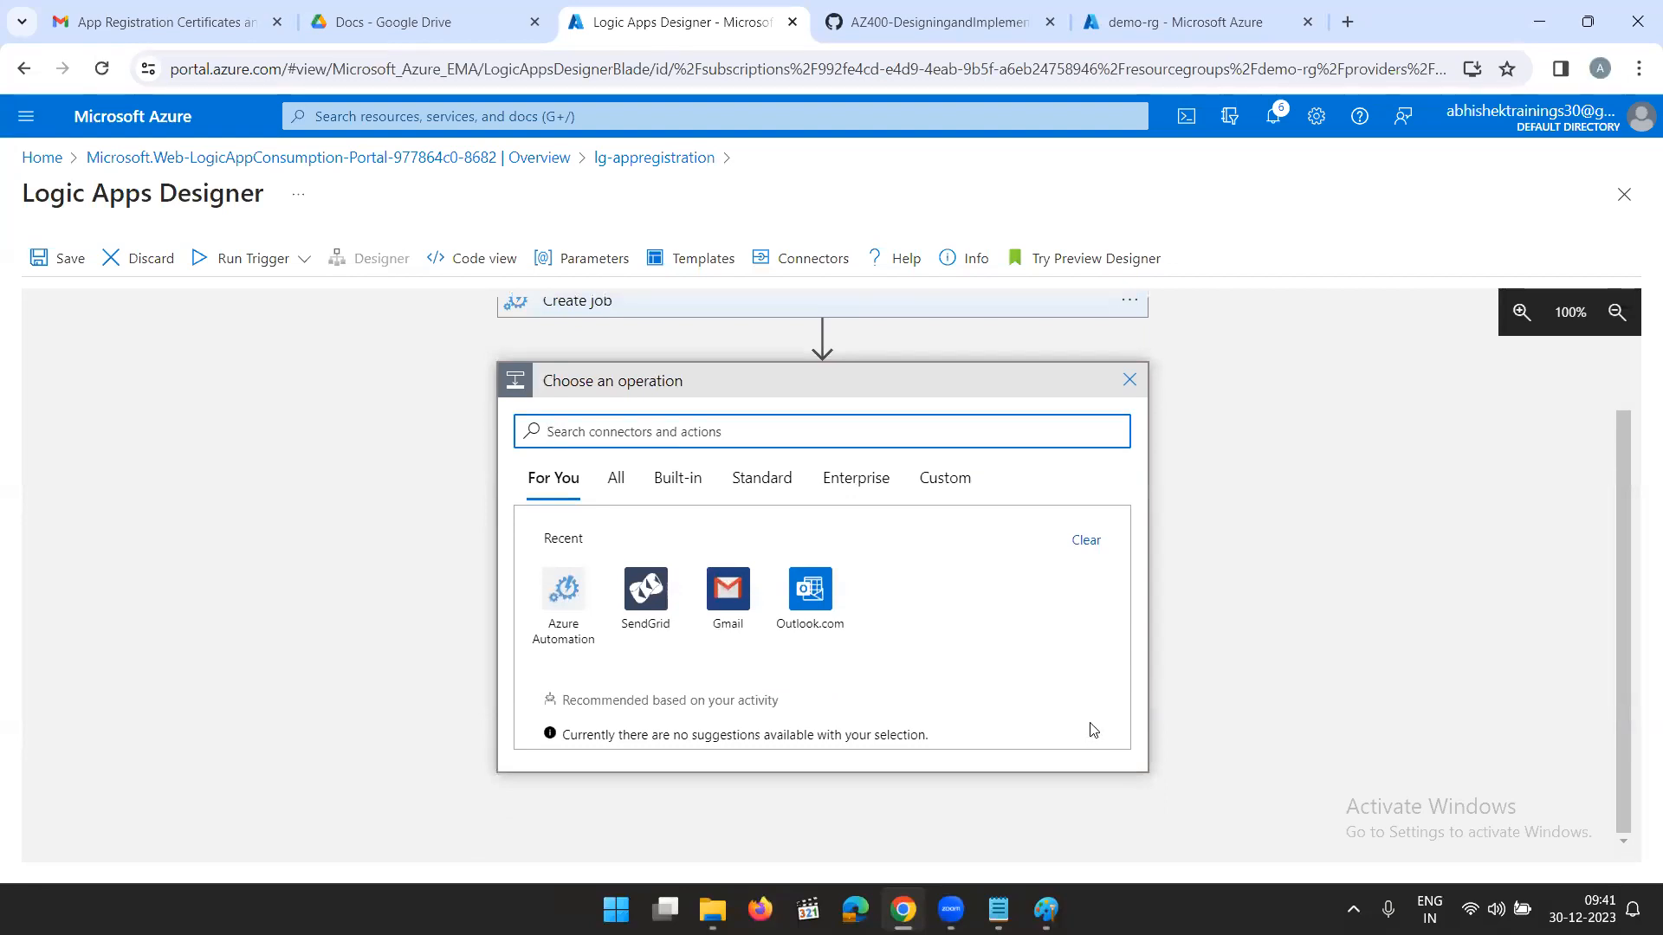
click(561, 598)
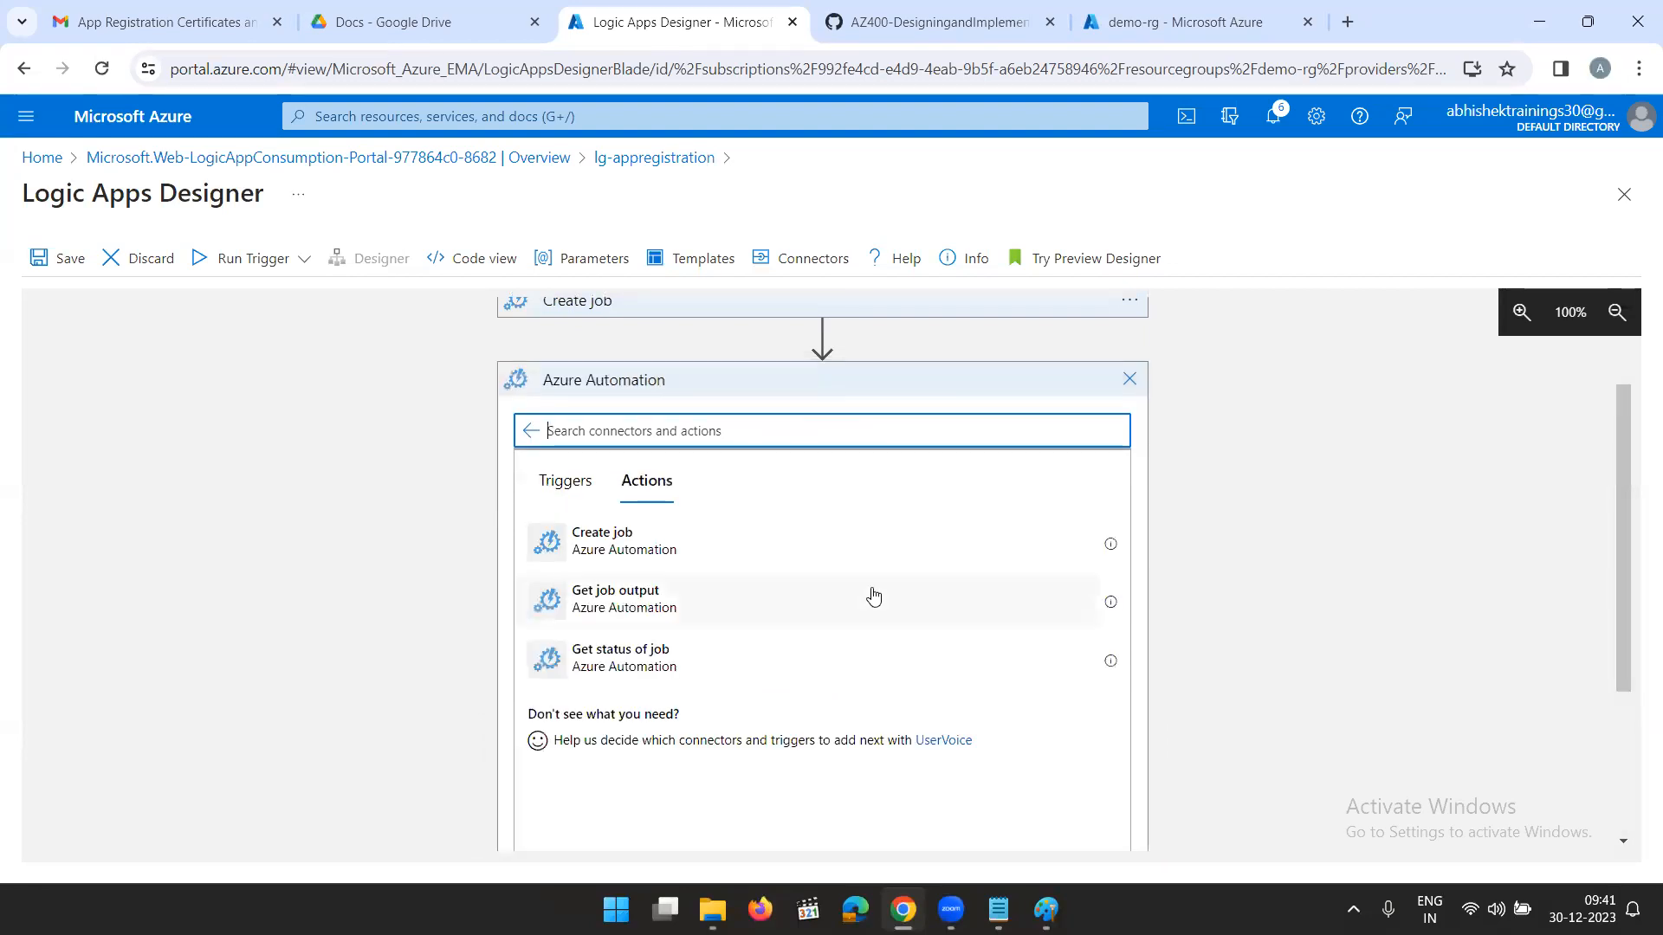
click(603, 606)
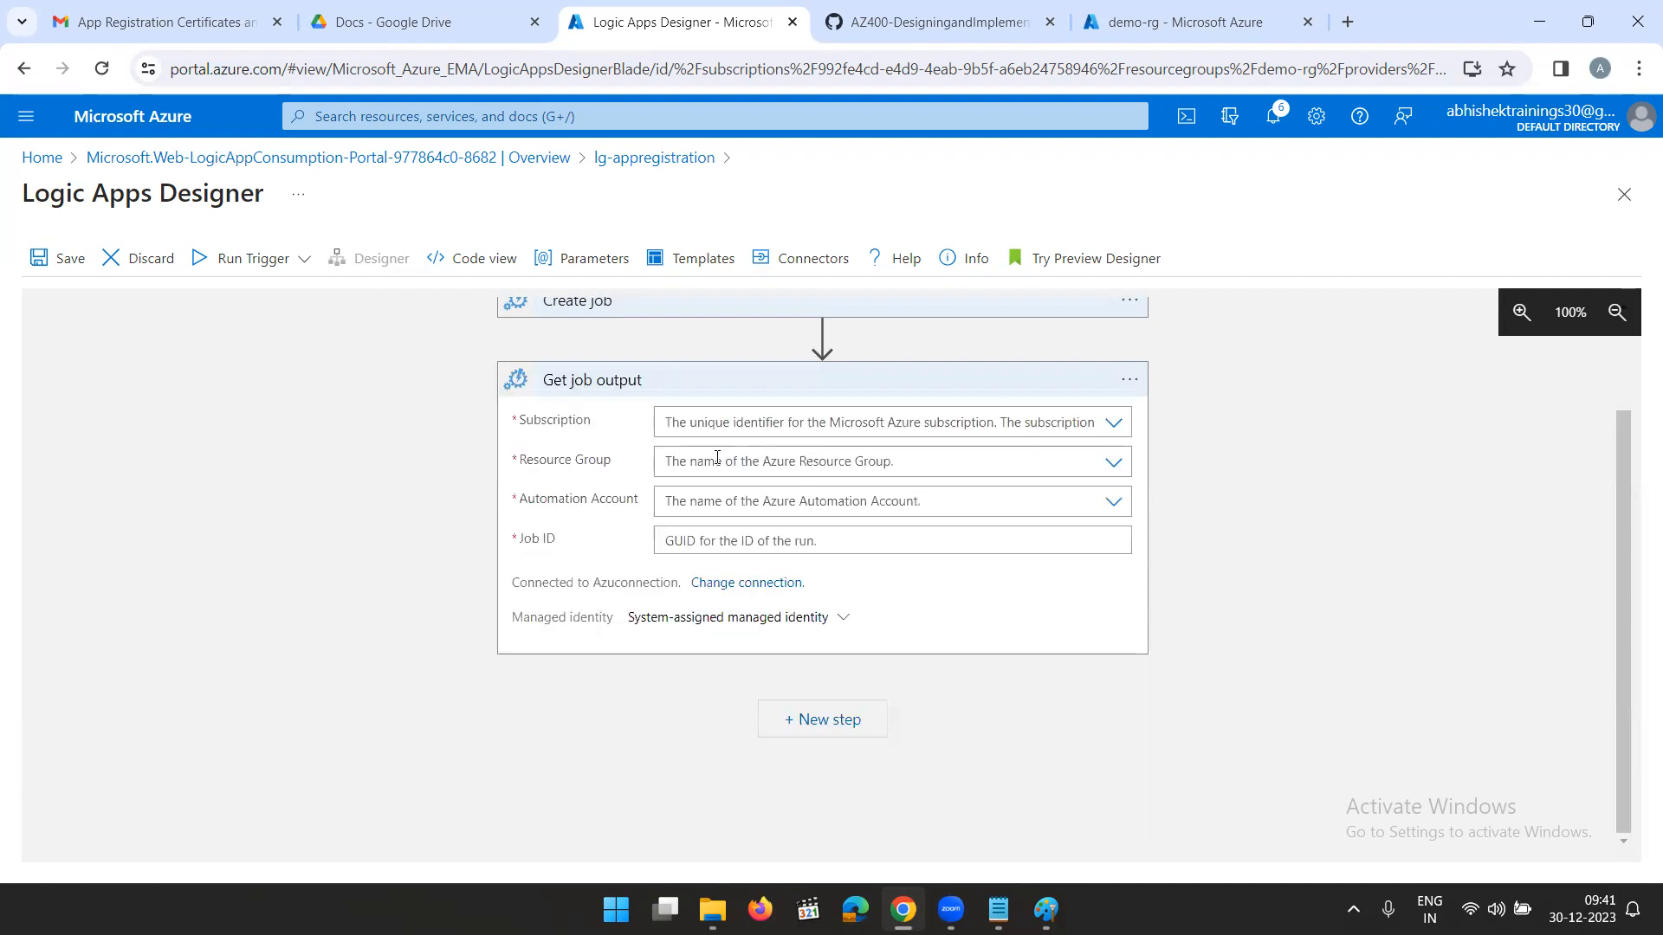
- Configure Get job output with Azure subscription 1, resource group demo-rg, automation account AppRegExpiry and the Job ID dynamic content from Create job
click(1110, 424)
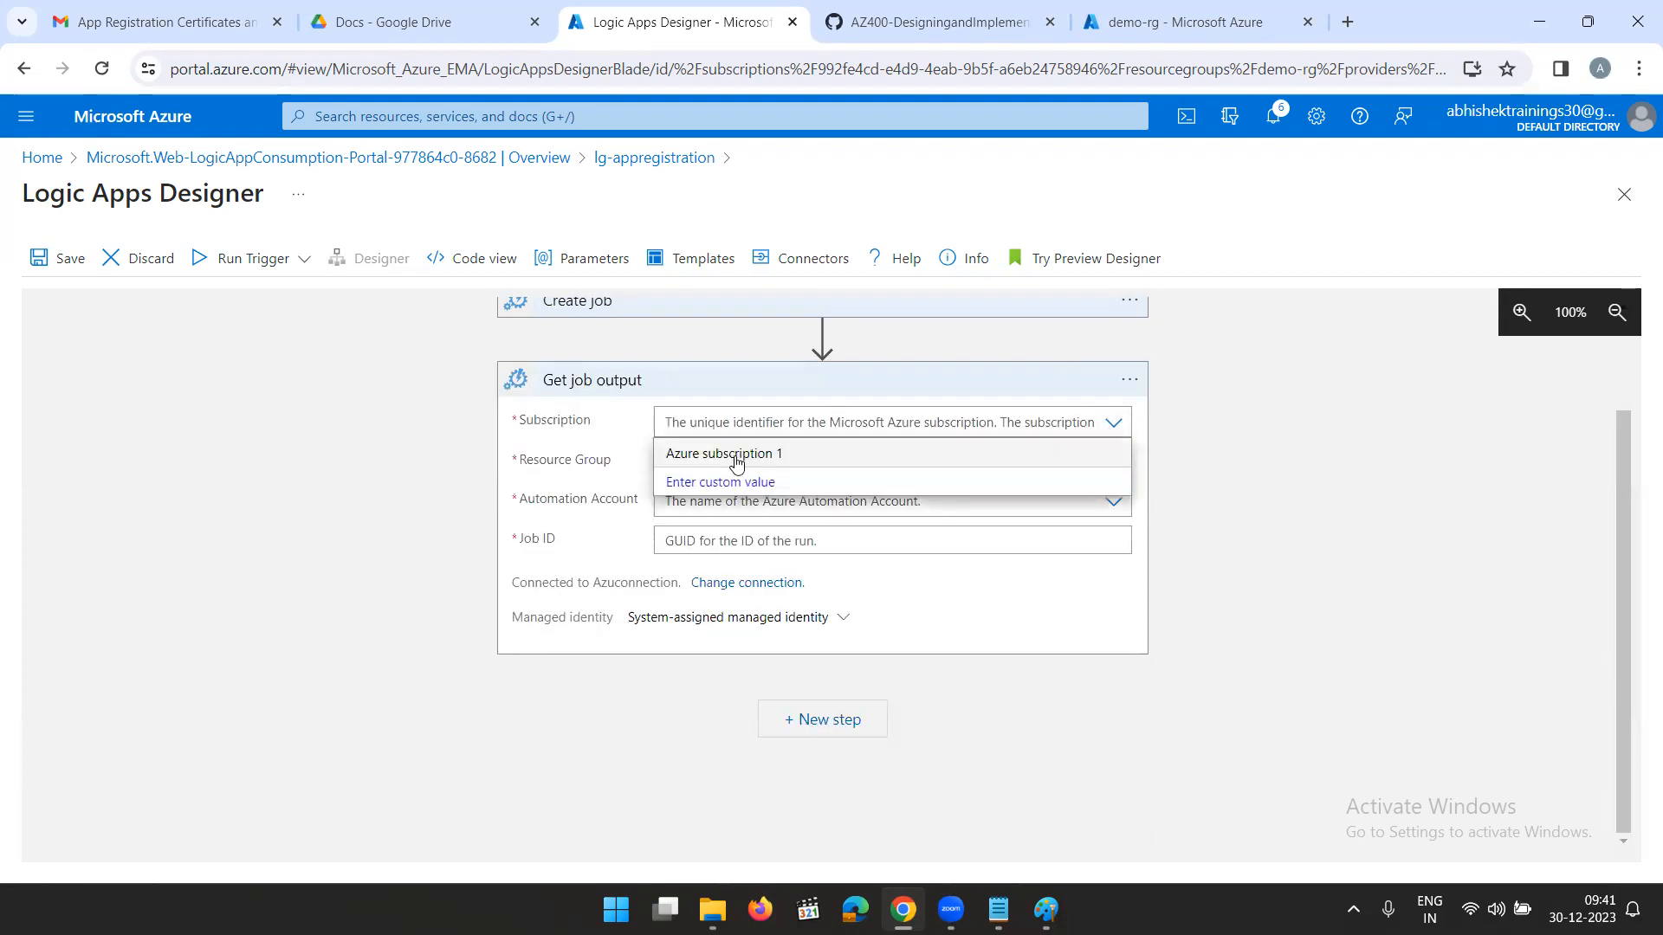
click(746, 454)
click(1112, 462)
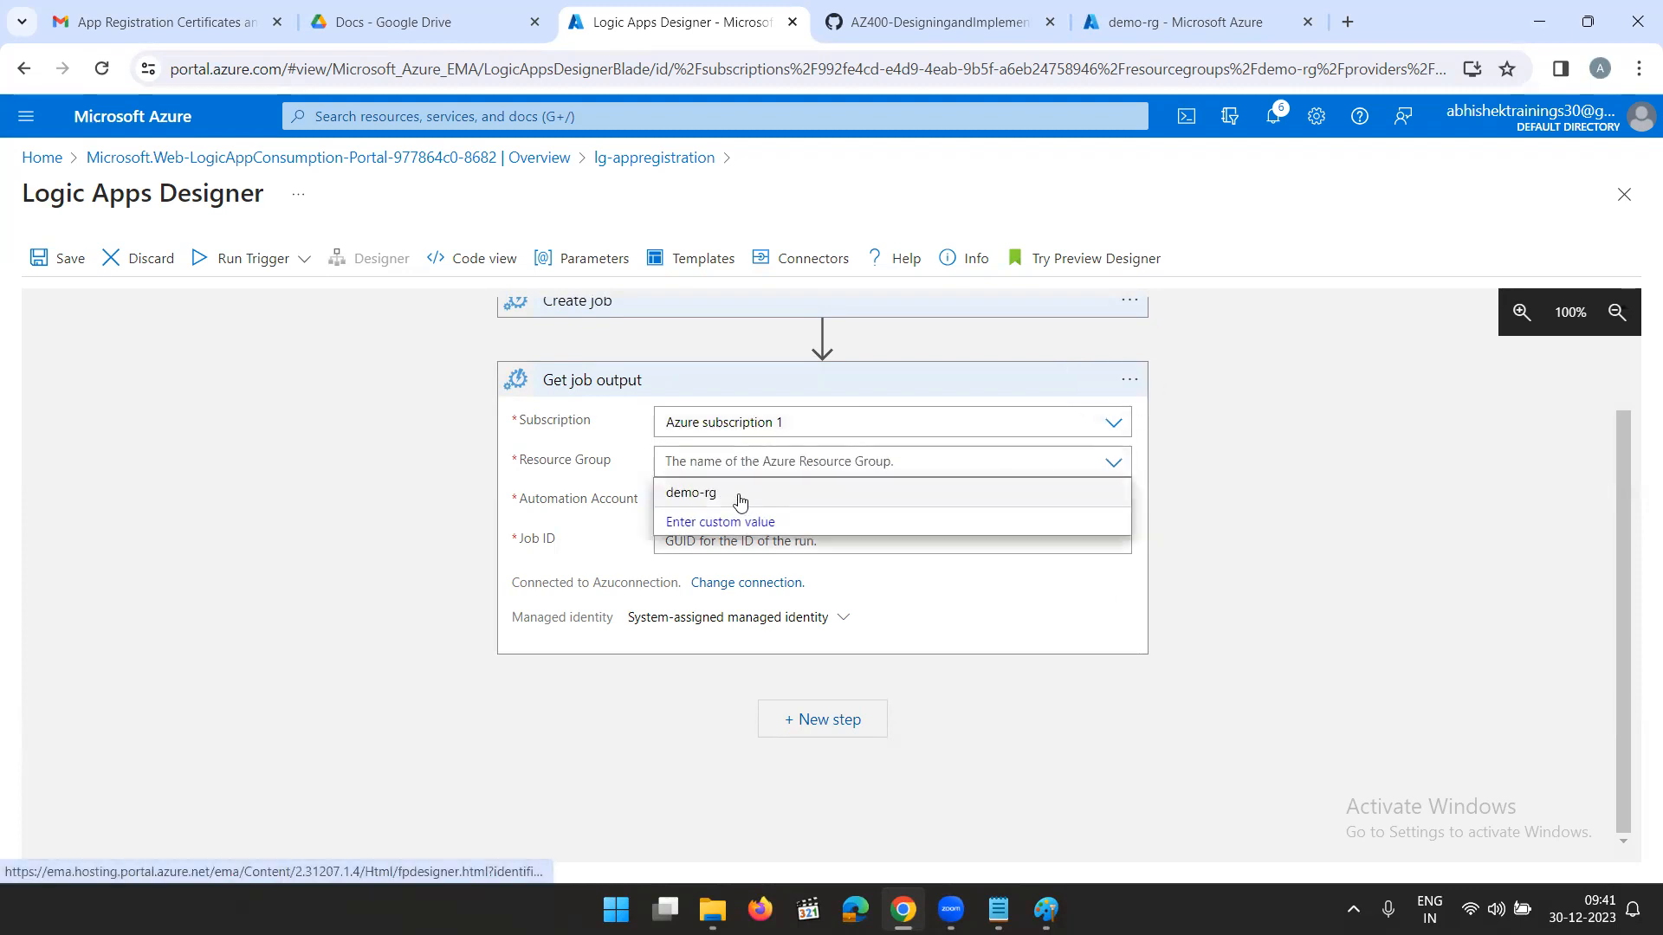
click(738, 496)
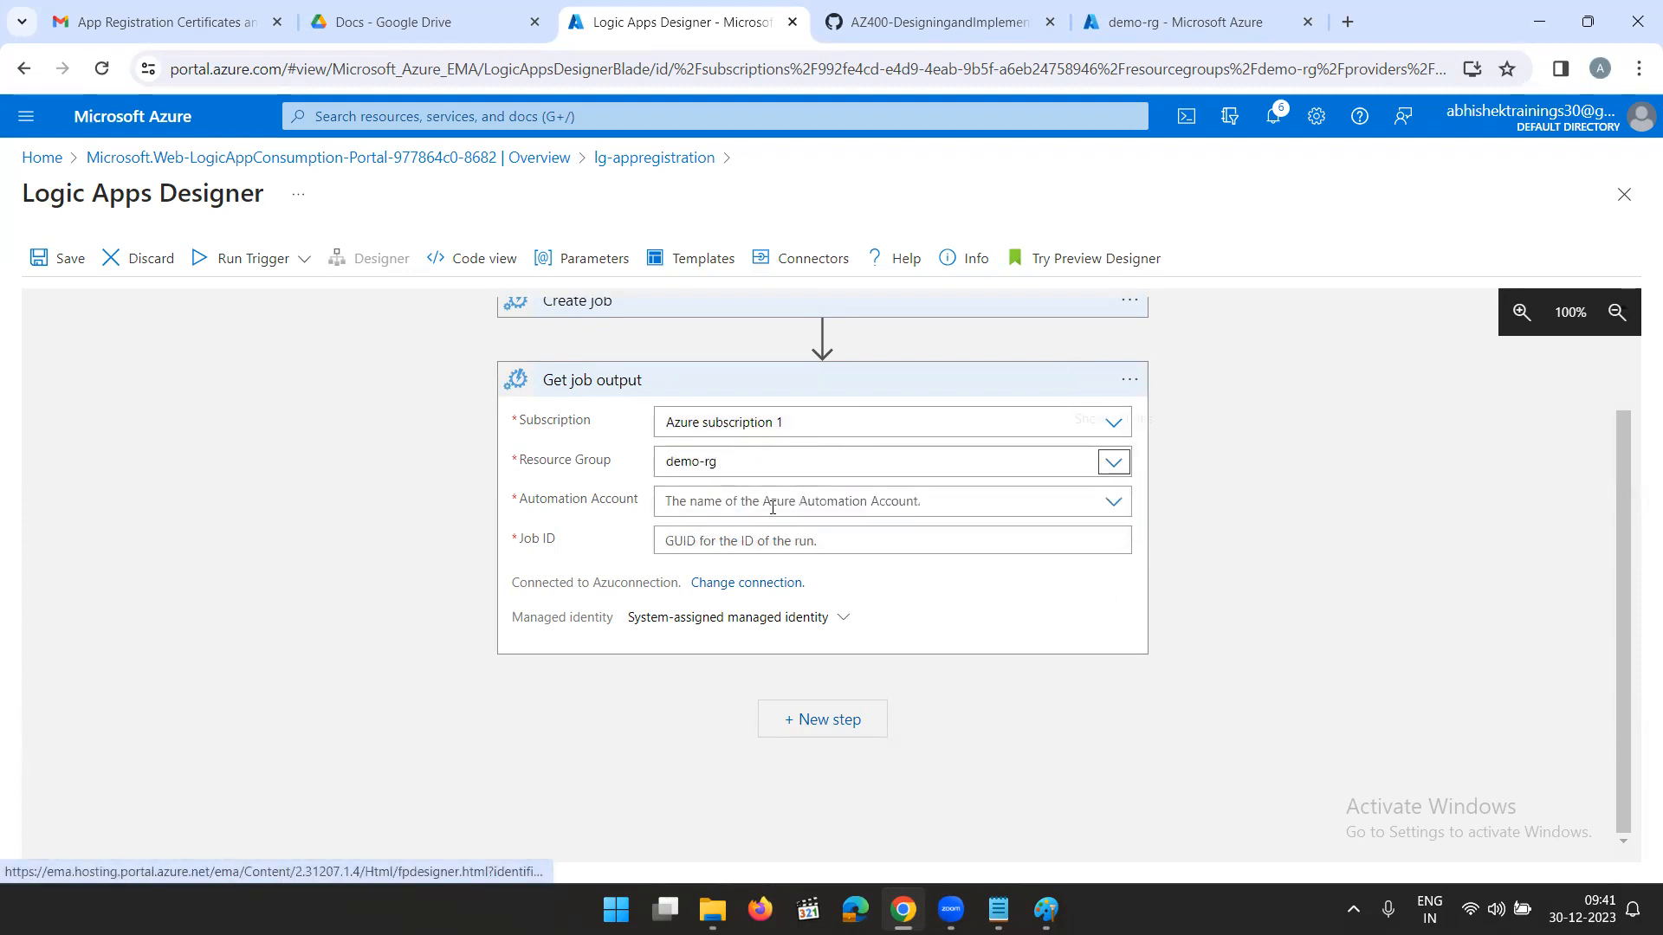
click(1114, 504)
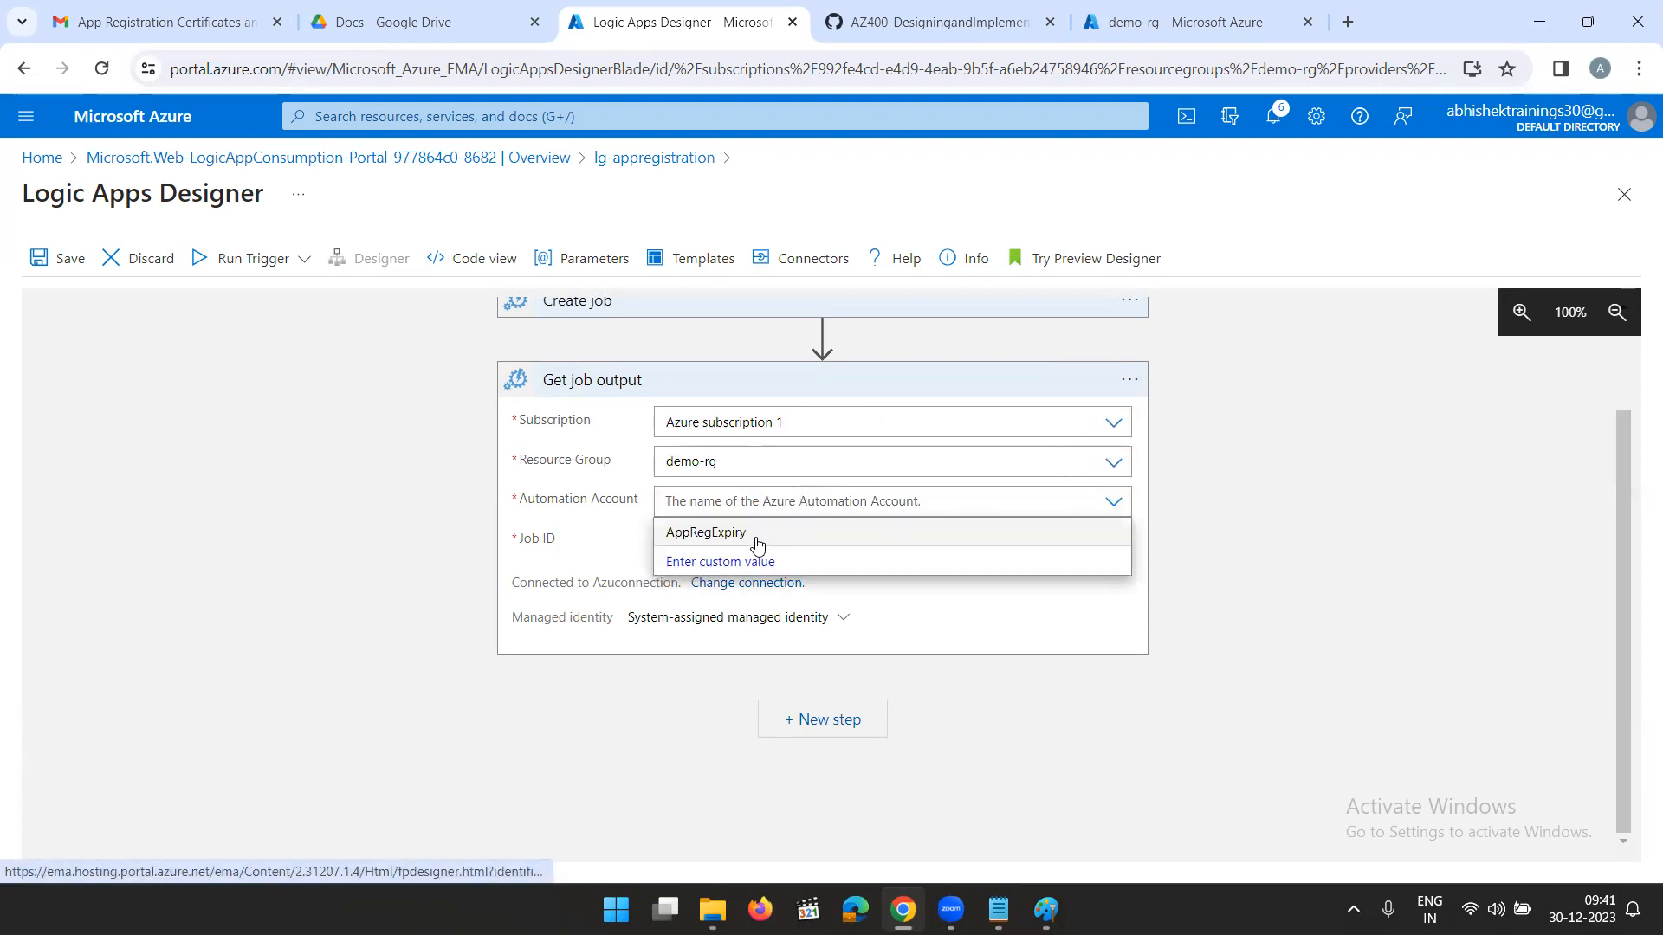
click(750, 533)
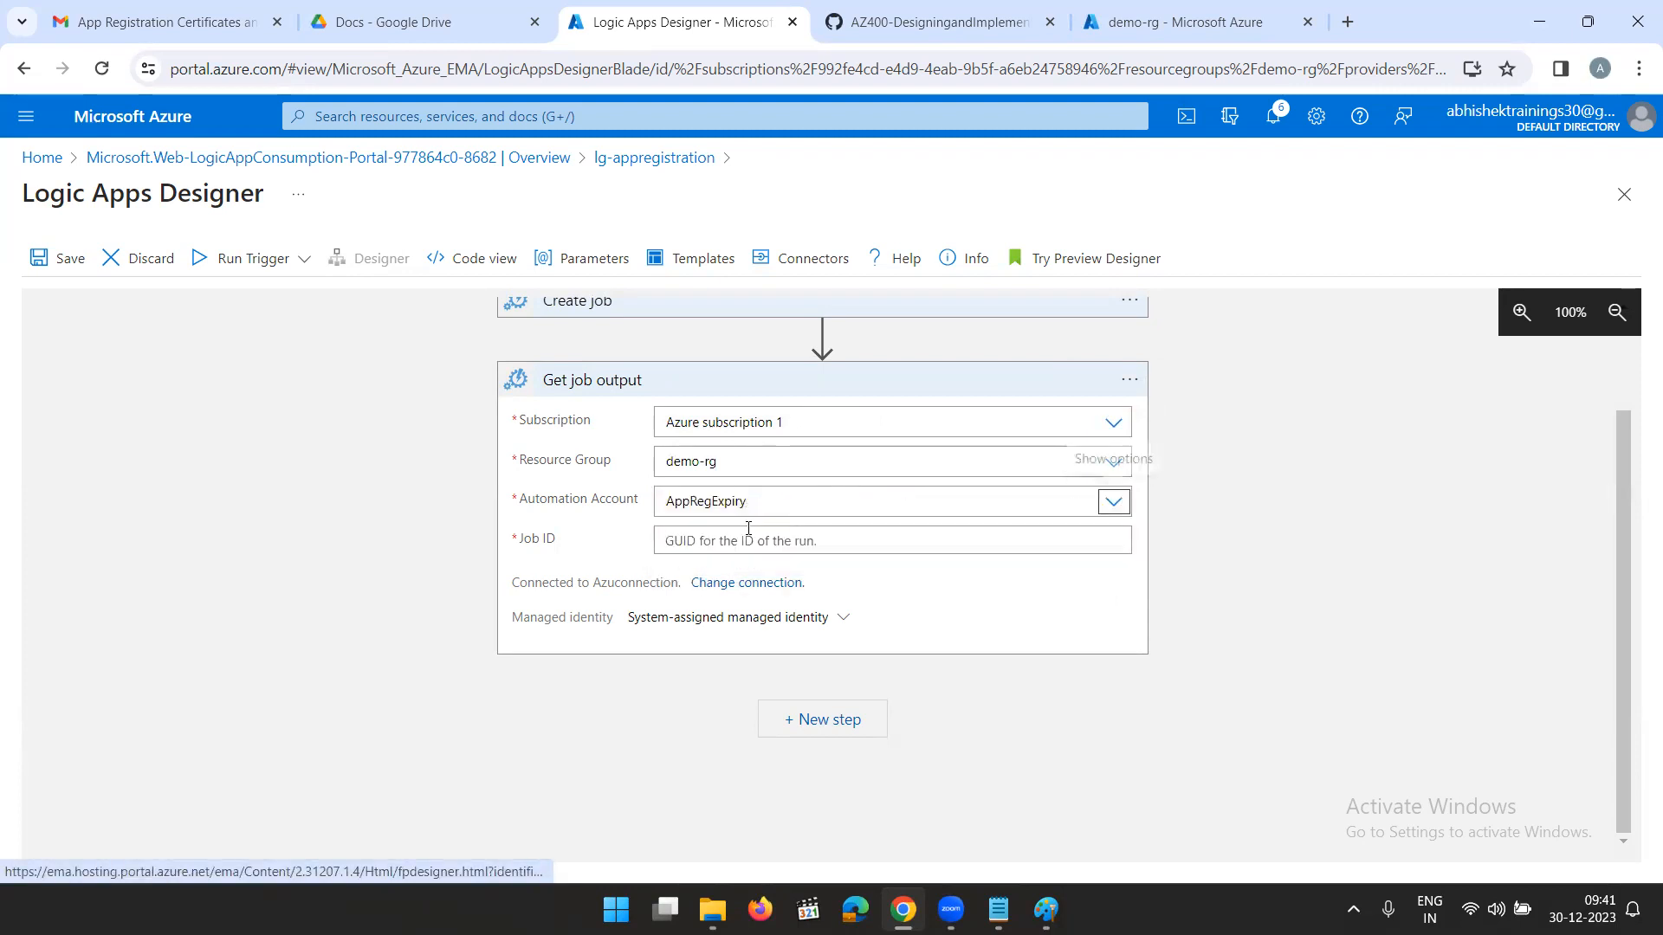
click(1031, 546)
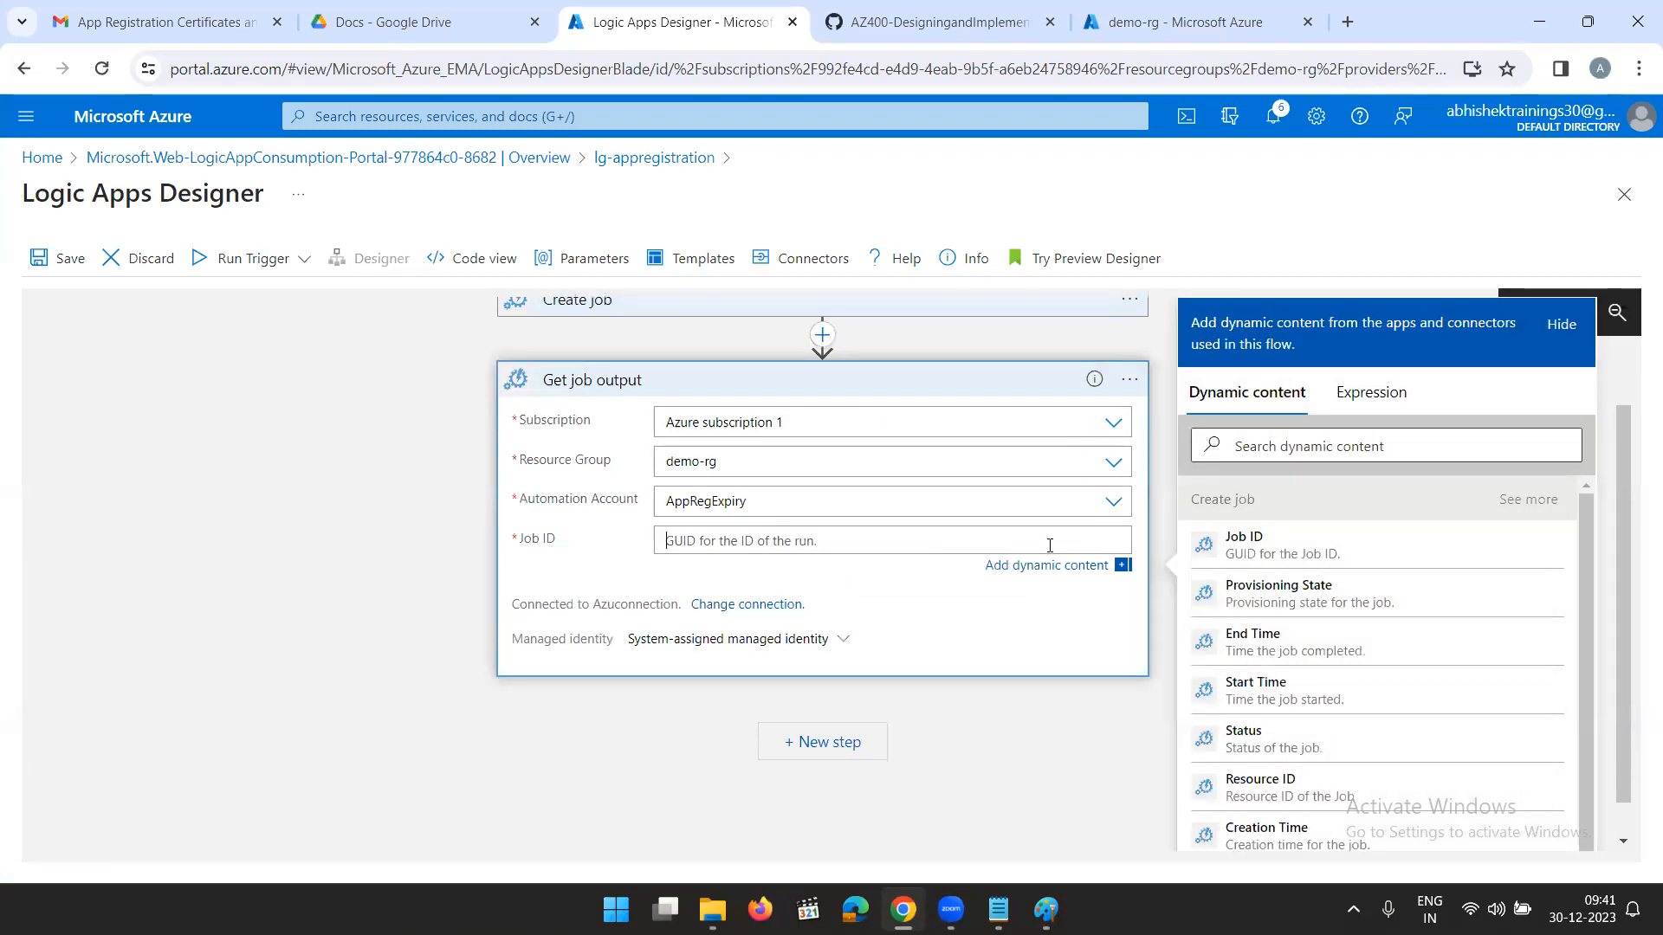
click(1246, 544)
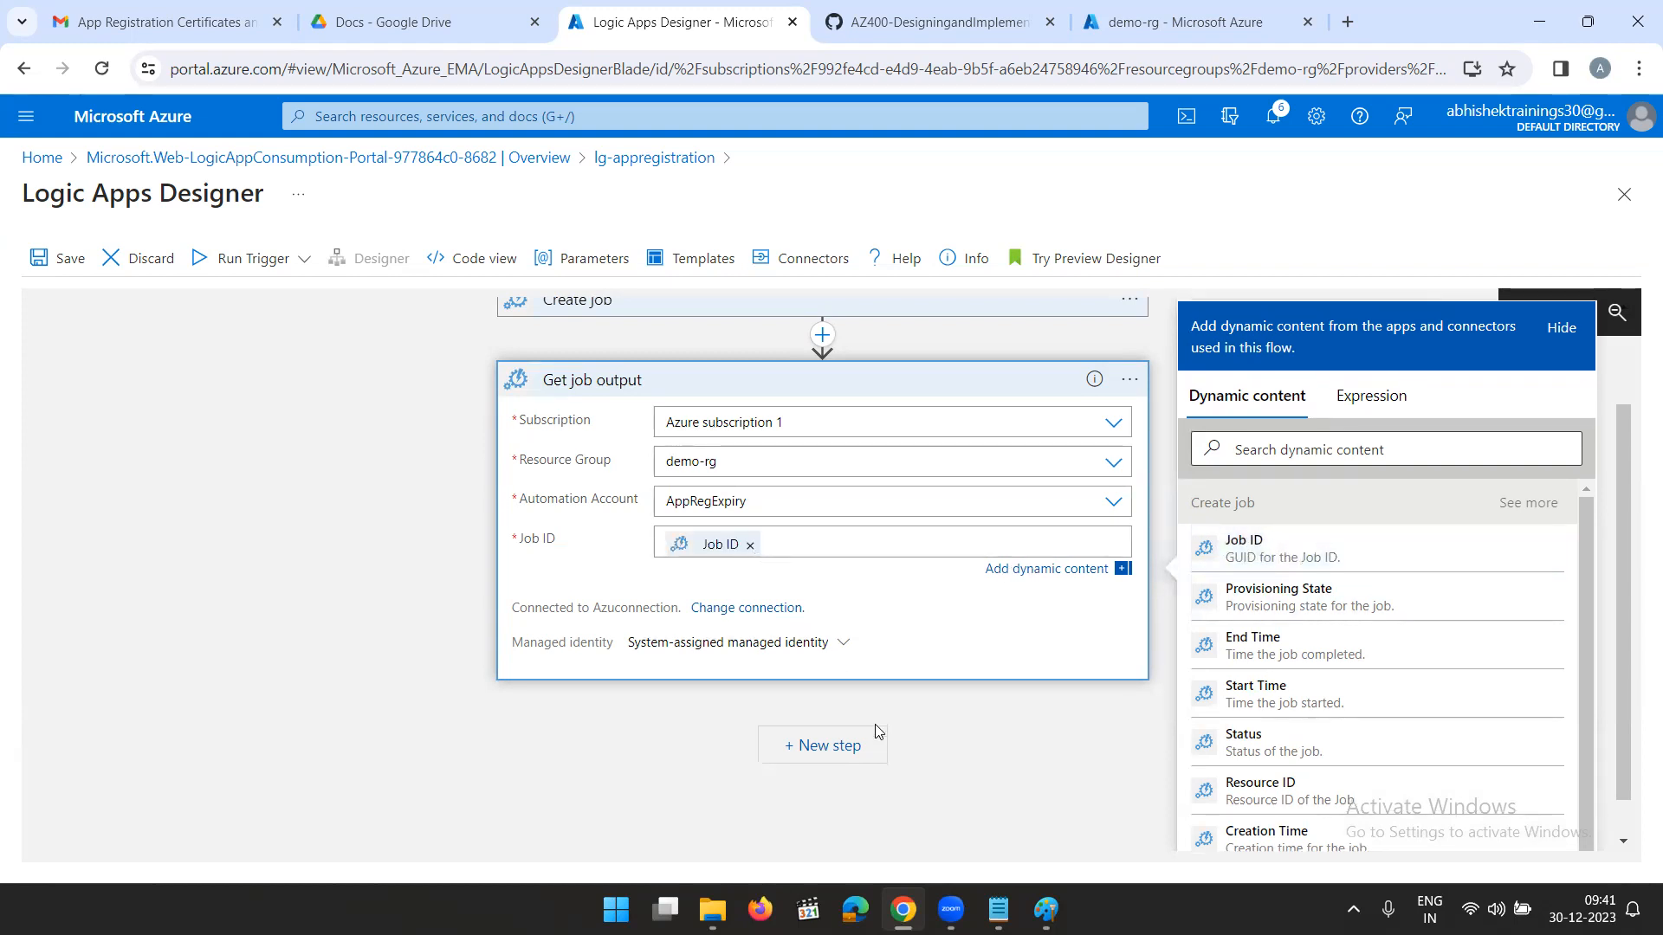
click(974, 747)
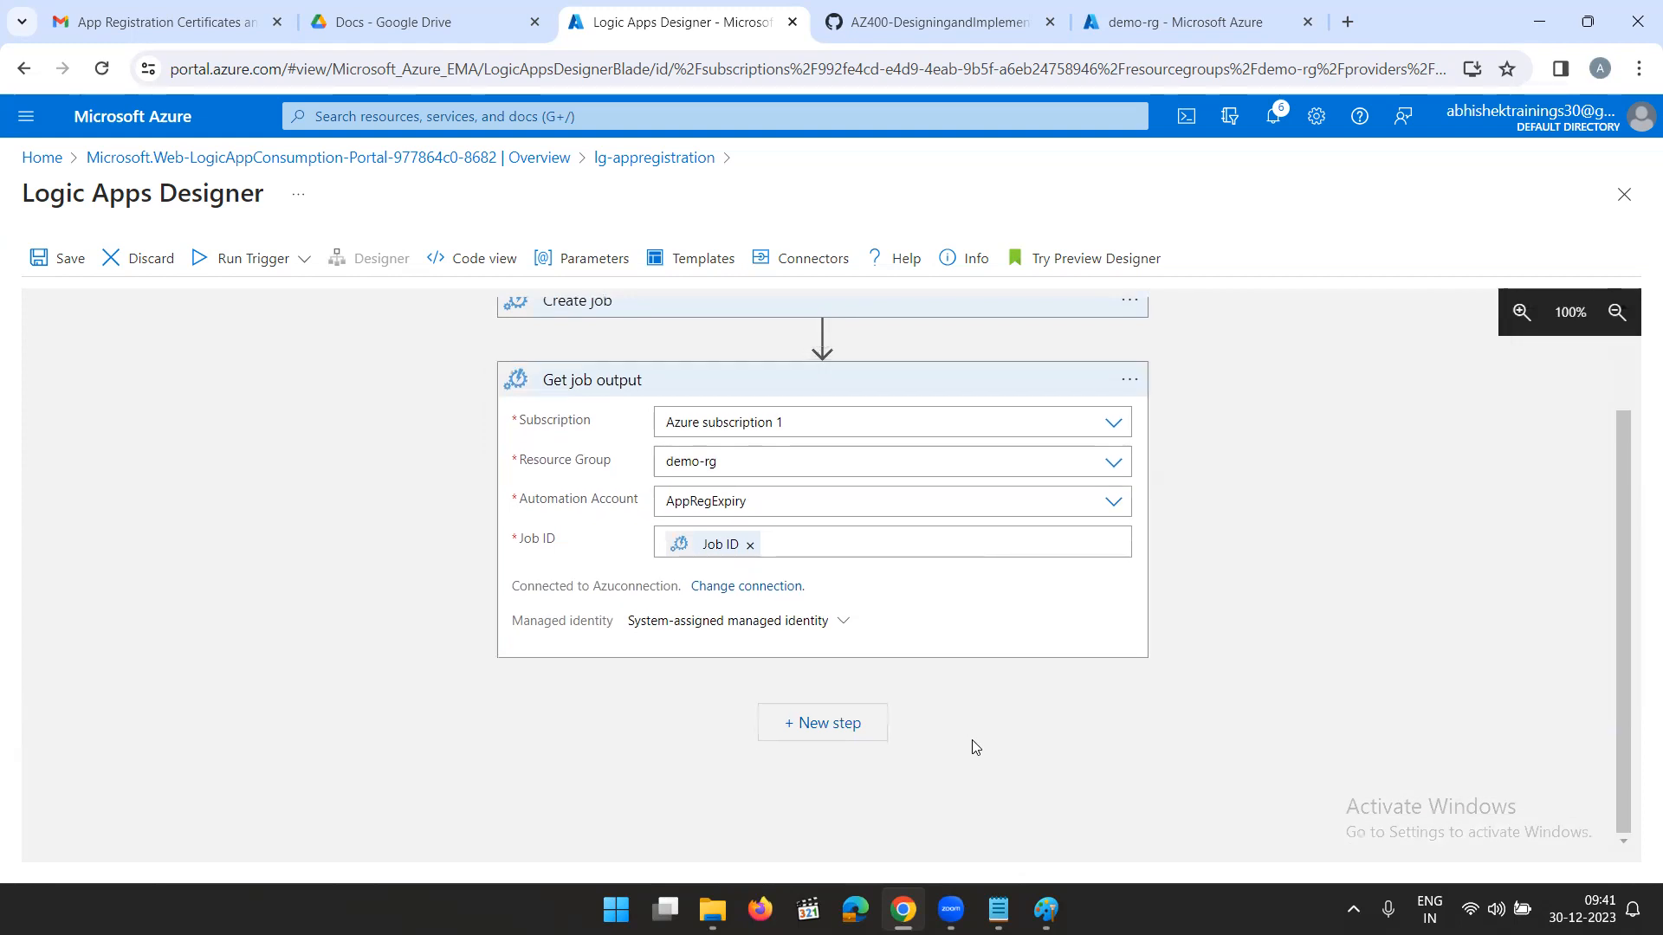
- Start adding a new step after the Get job output action
click(824, 722)
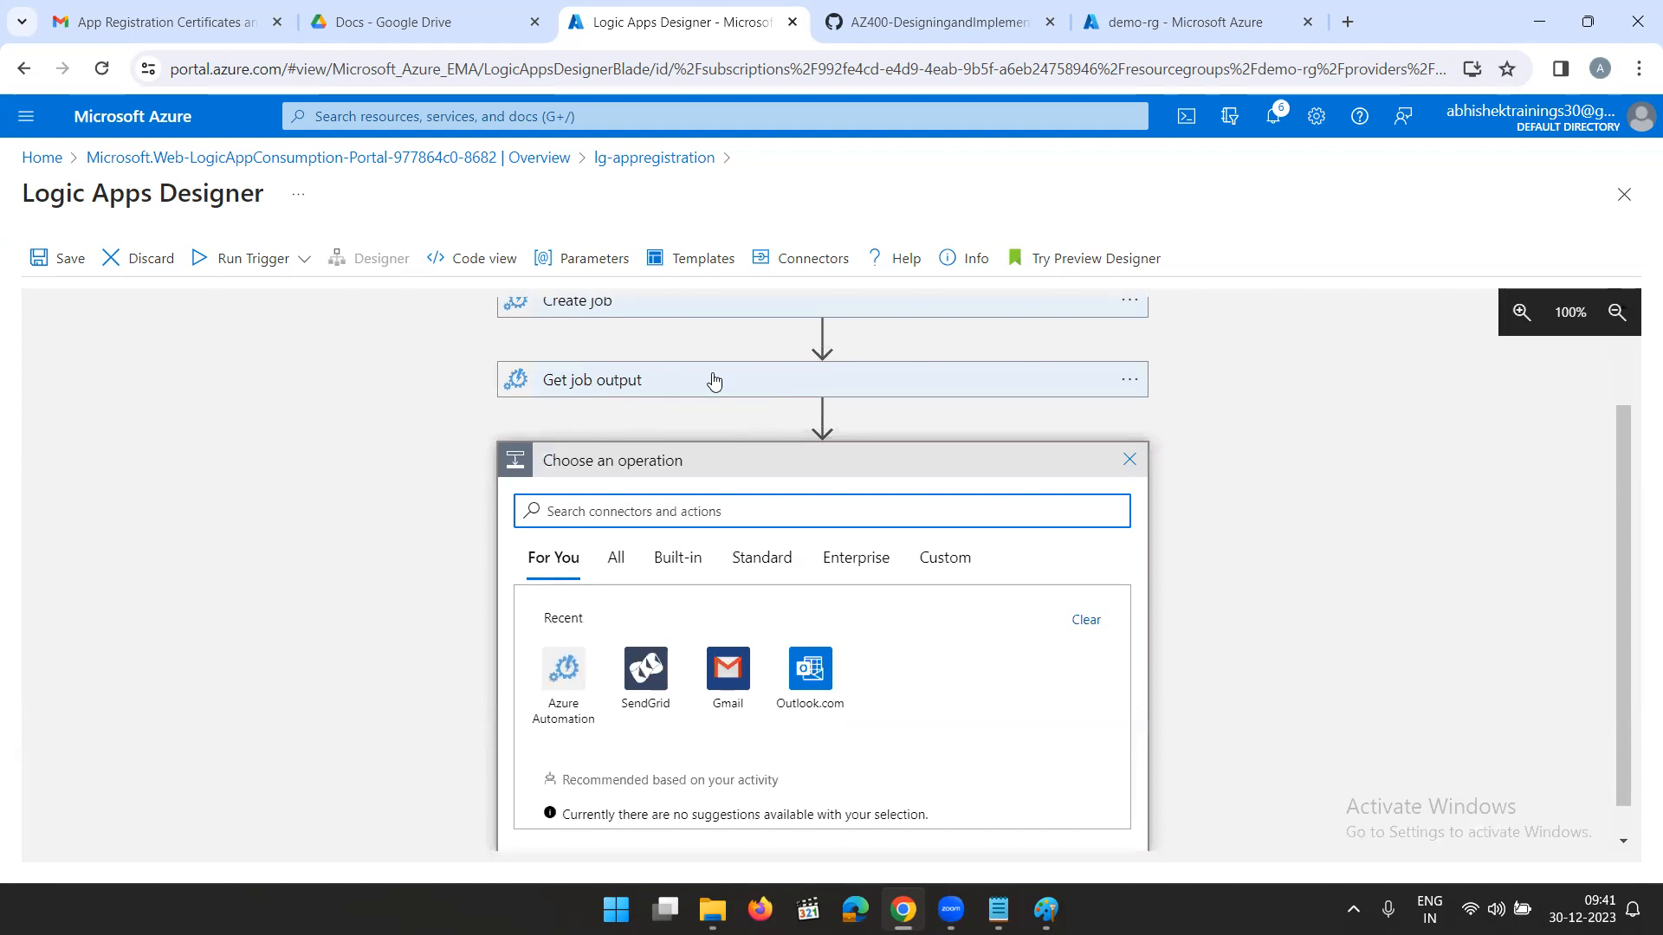
scroll(750, 450, down, 1)
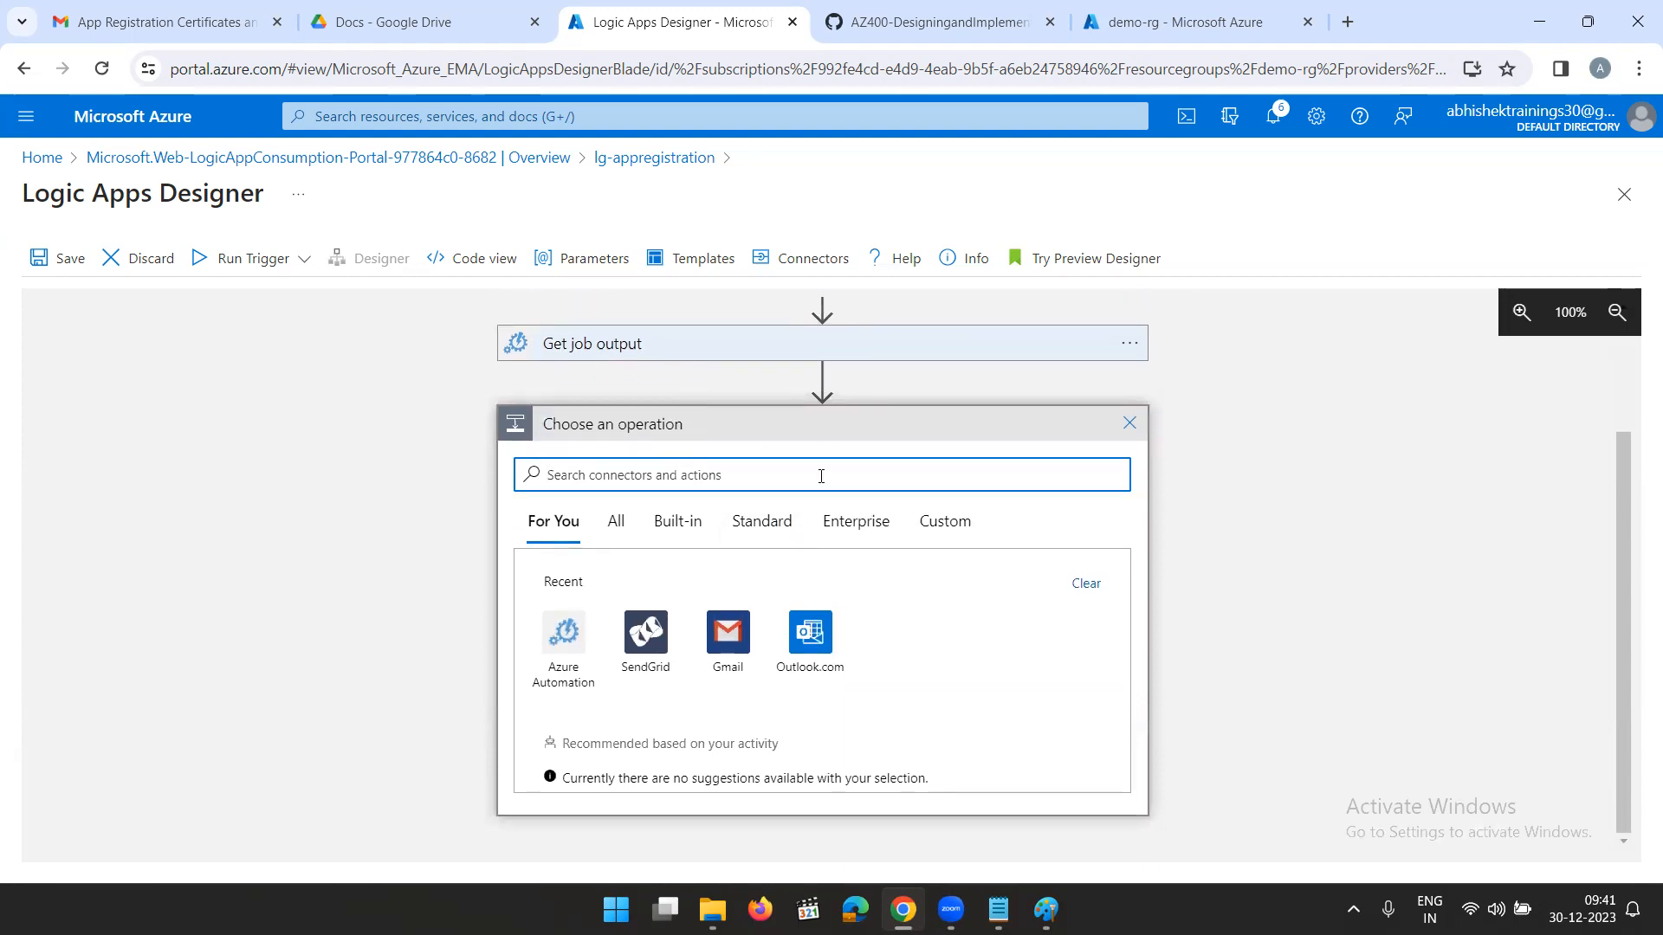
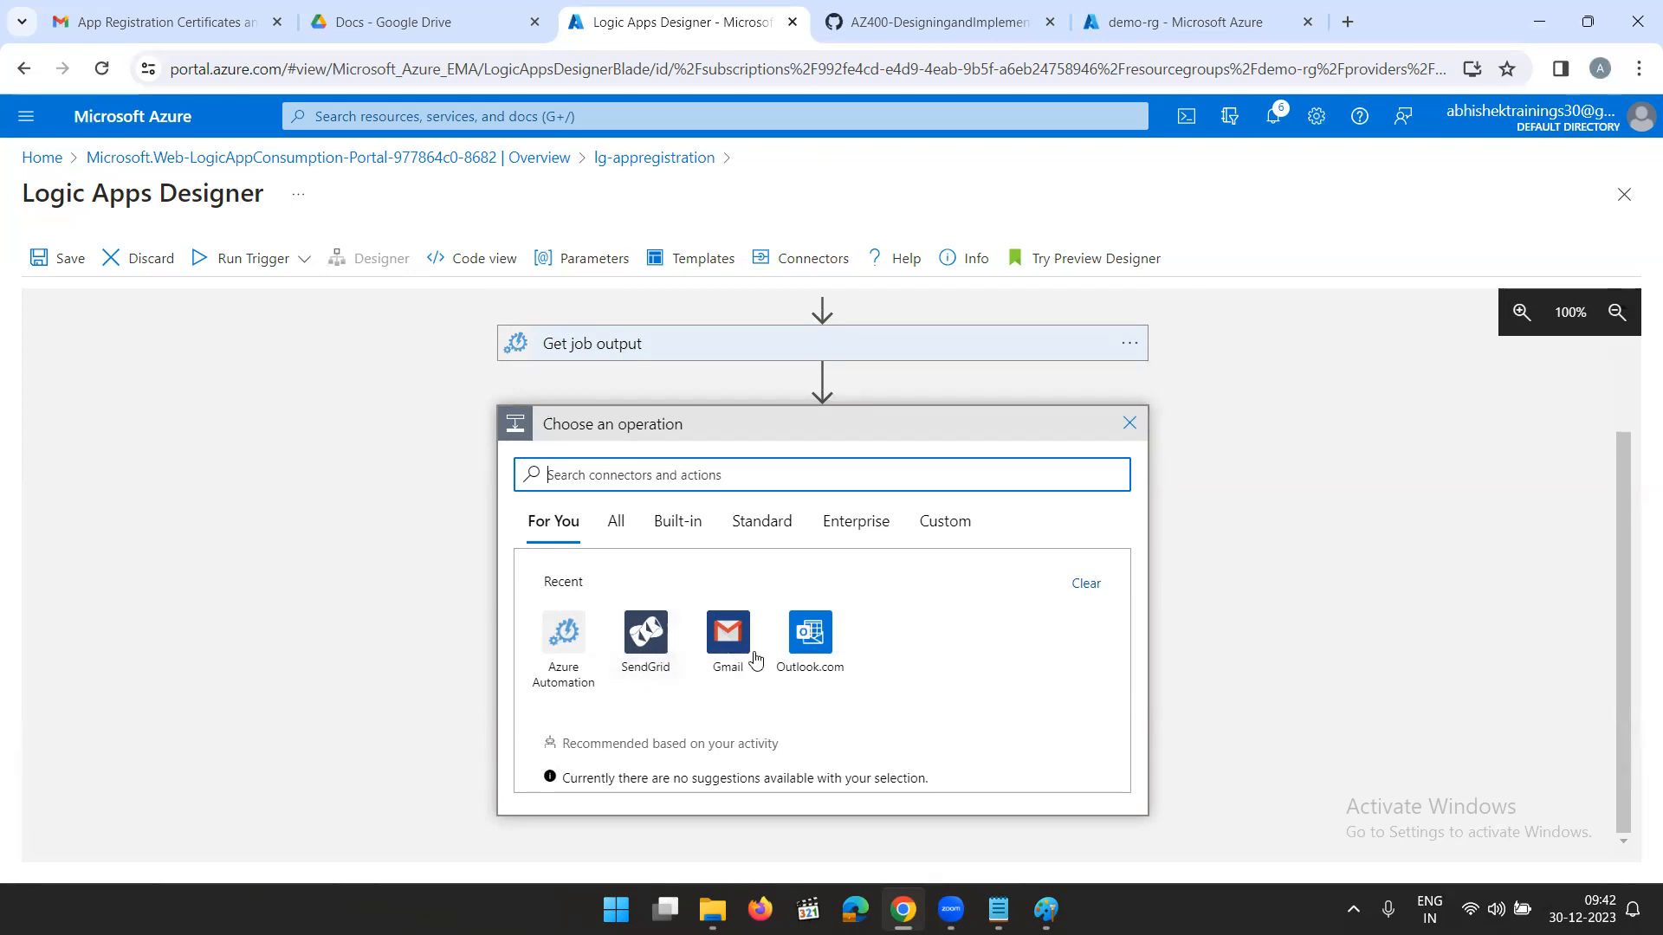
- Add a Gmail Send email (V2) action, name its connection sendemail and open the authentication type choices
click(725, 649)
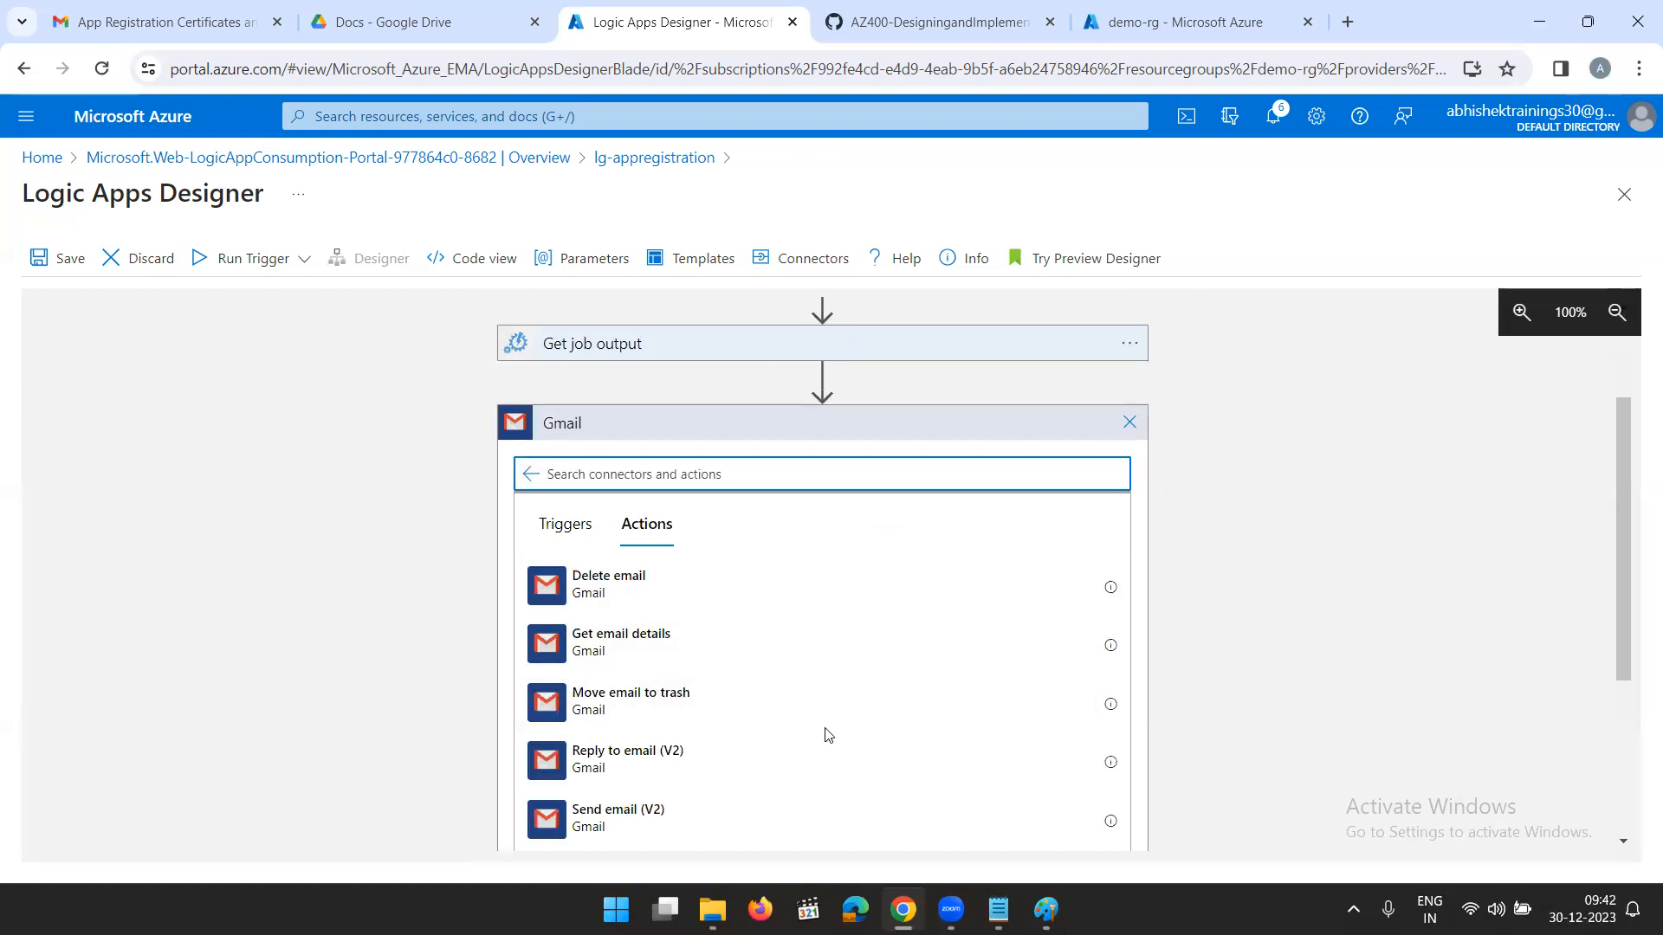
click(615, 823)
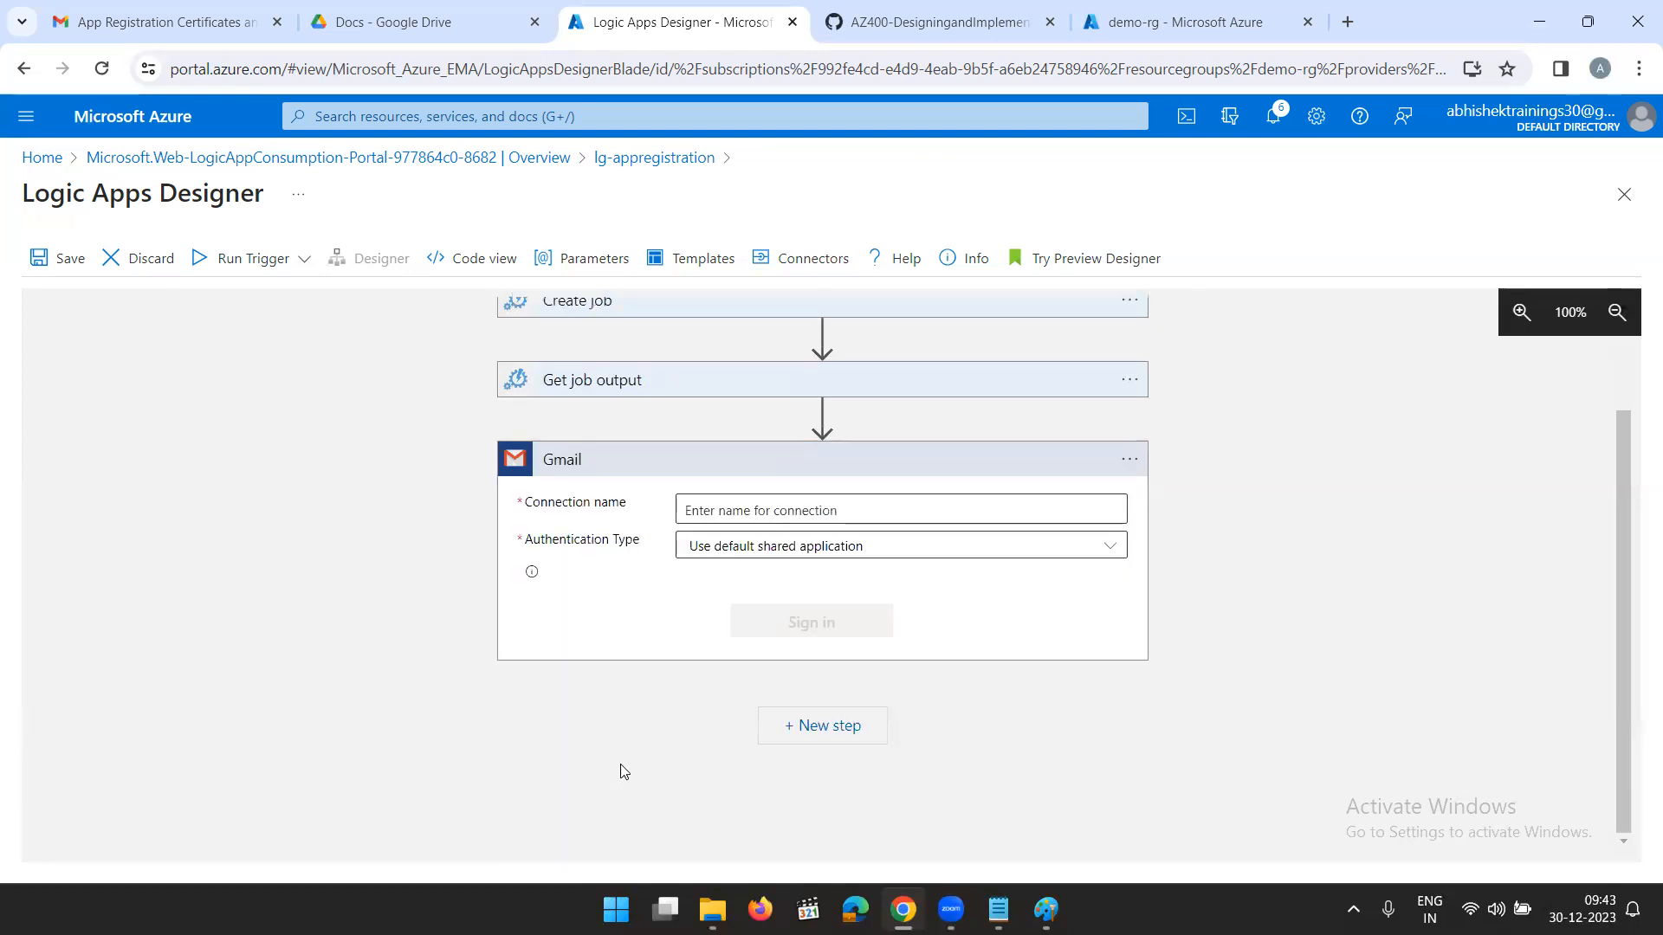
click(757, 508)
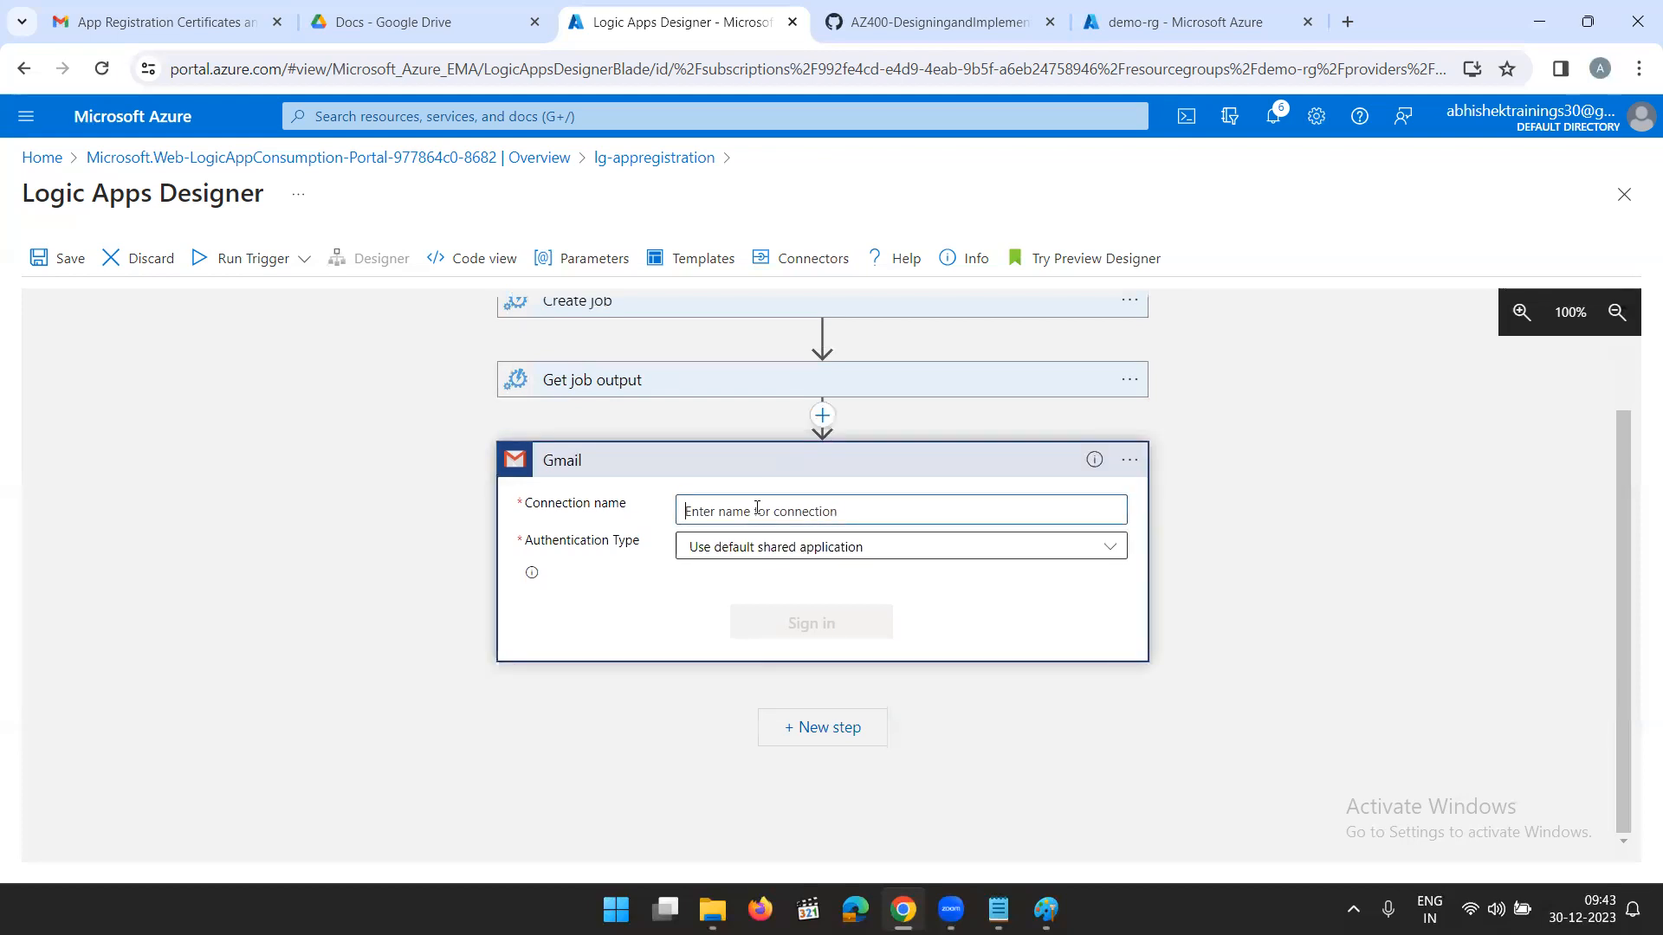
text(sen)
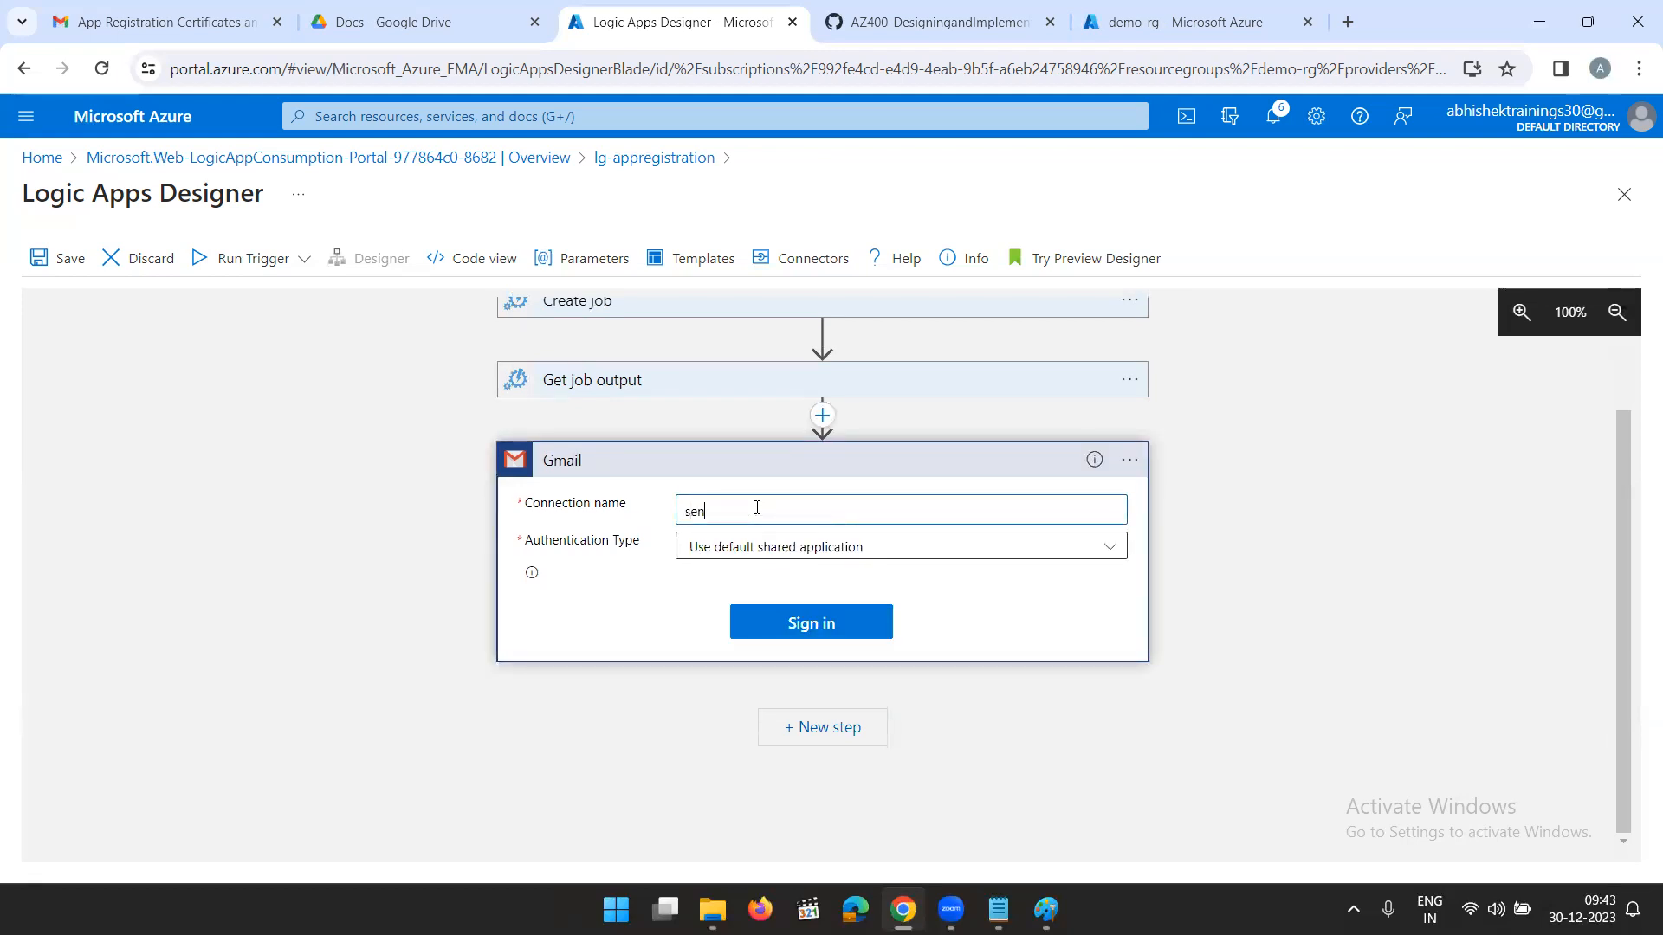
text(demail)
click(838, 552)
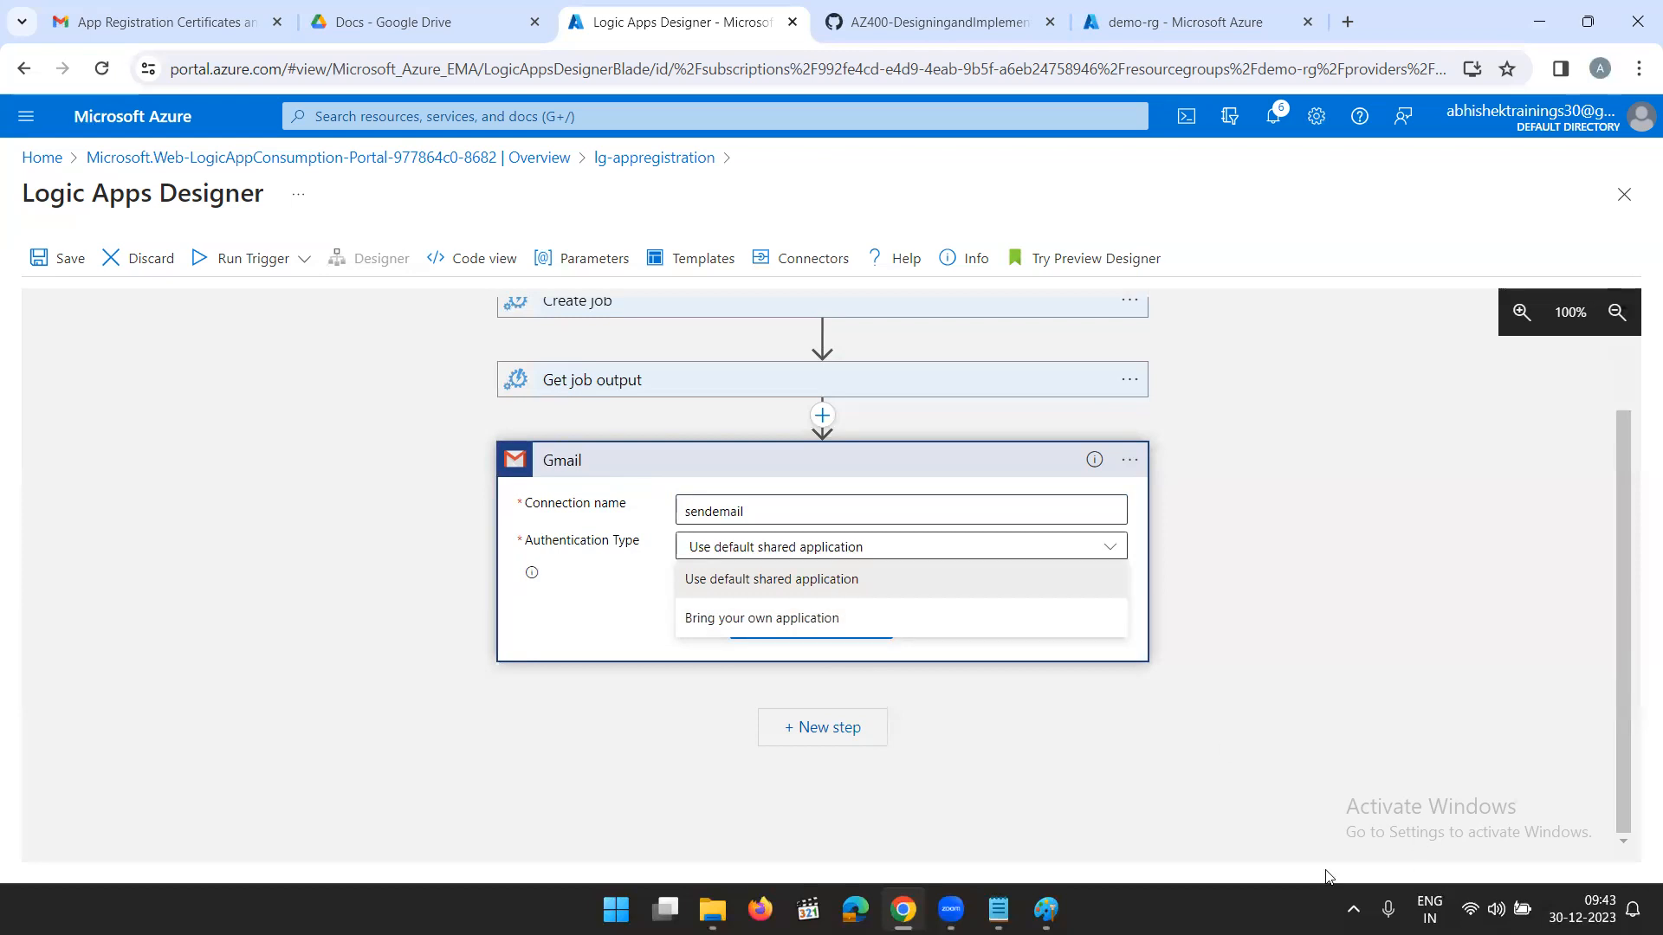
- Switch to Paint and draw a rectangle about 403 × 465 px in the blank area below the existing notes
click(1047, 910)
scroll(906, 531, down, 10)
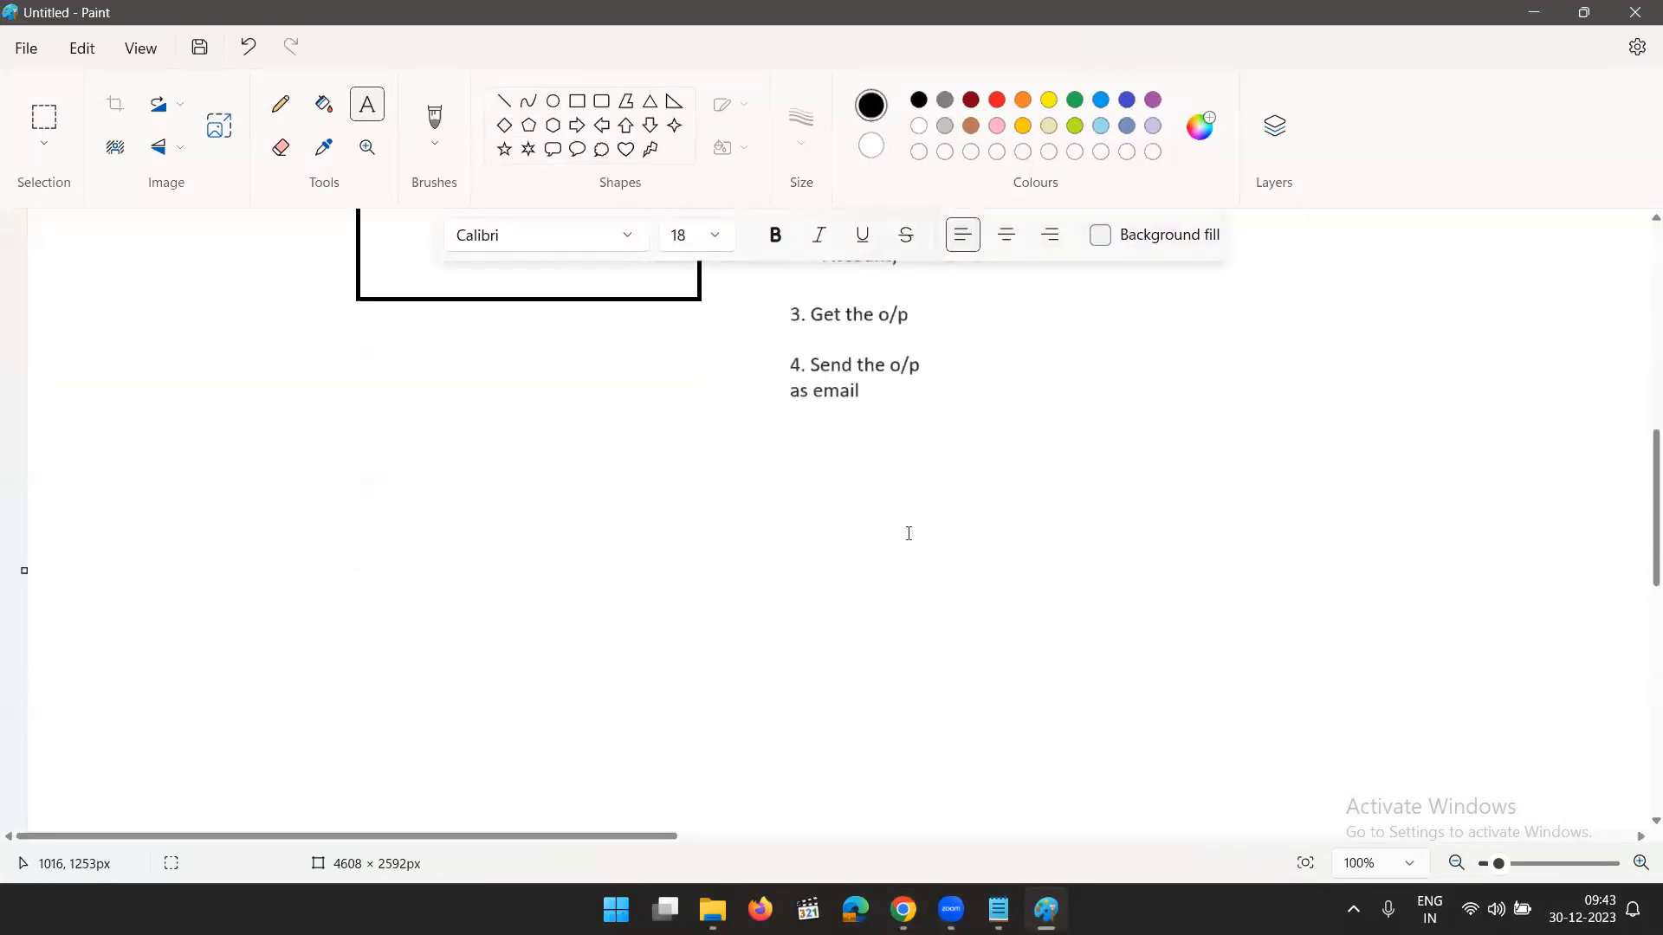
click(577, 101)
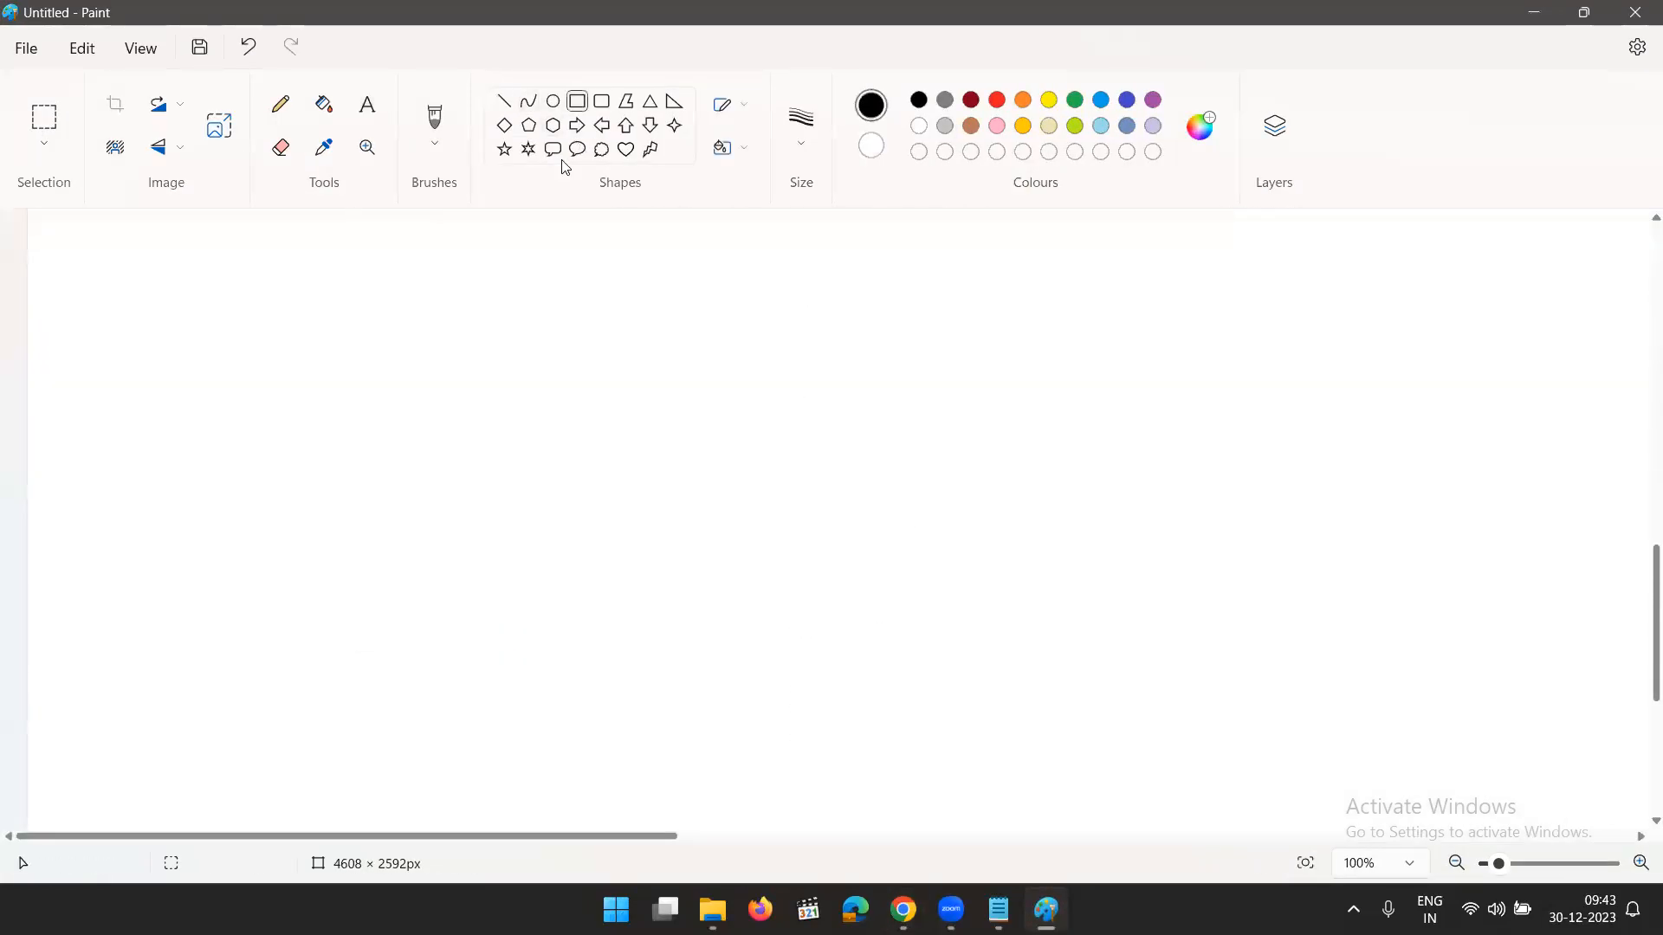
drag(295, 342, 646, 743)
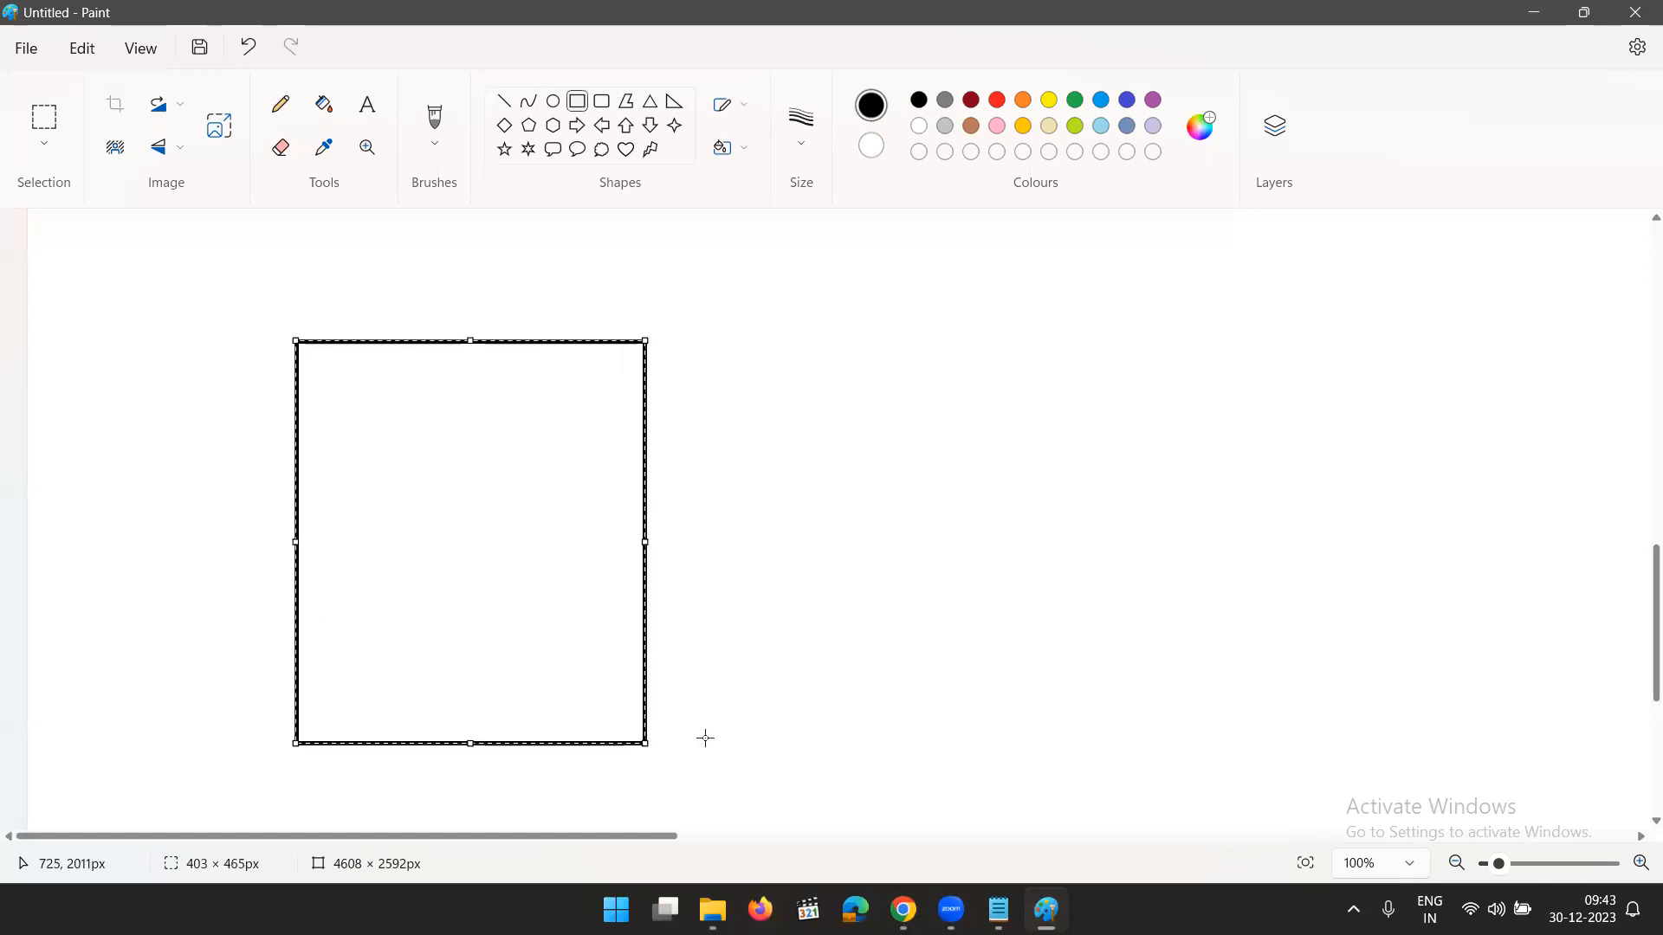
- Add the heading "Facebook:" in 18-point text near the upper edge inside the large rectangle
click(324, 104)
click(368, 104)
click(346, 368)
click(715, 235)
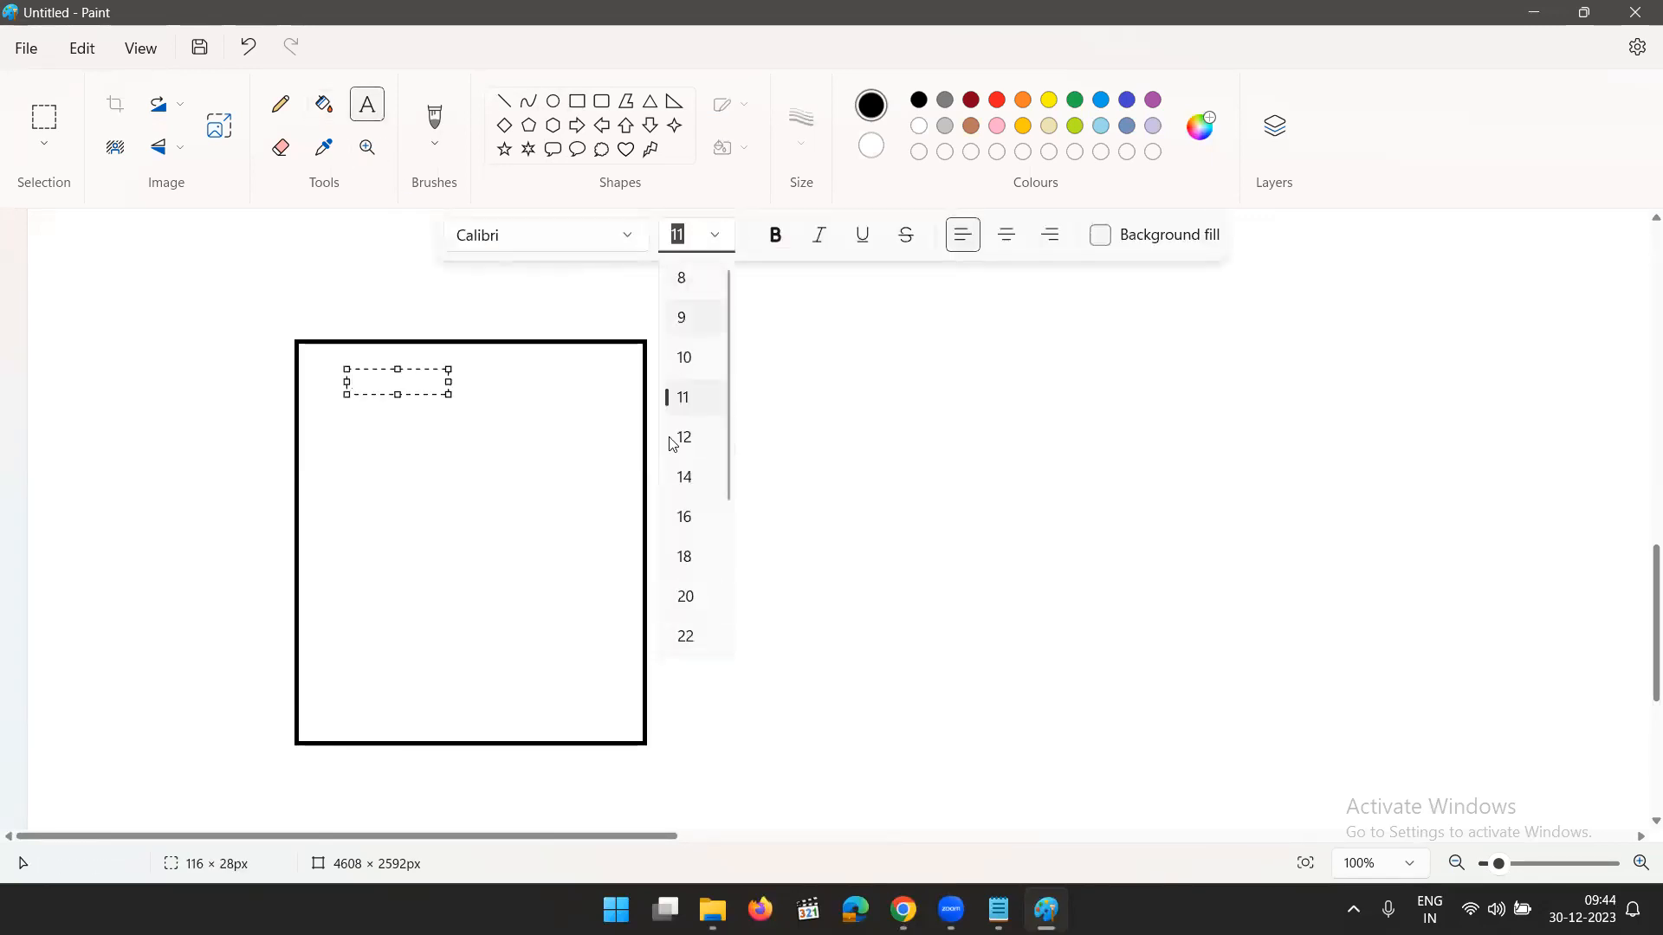
click(688, 558)
click(410, 376)
text(Facebook)
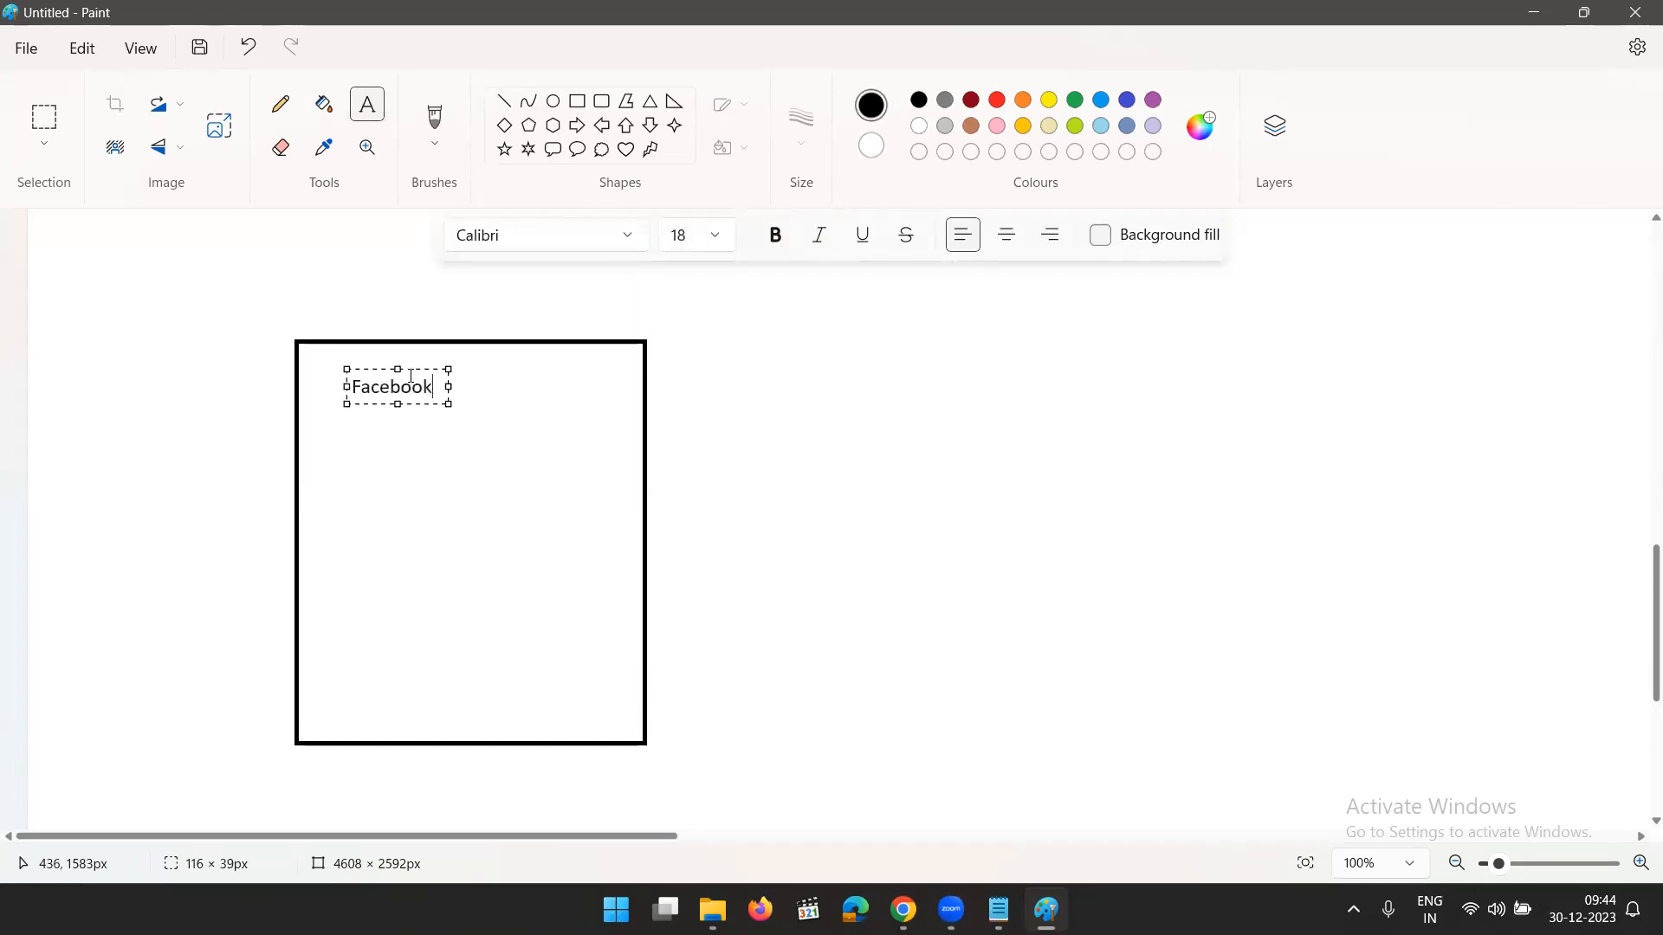
text(:)
- Below the Facebook heading, add "IDP:" followed by gmail, yahoo and hotmail on separate lines
key(Return)
key(Return)
text(IDP:)
key(Return)
text(gmail)
key(Return)
text(yahoo)
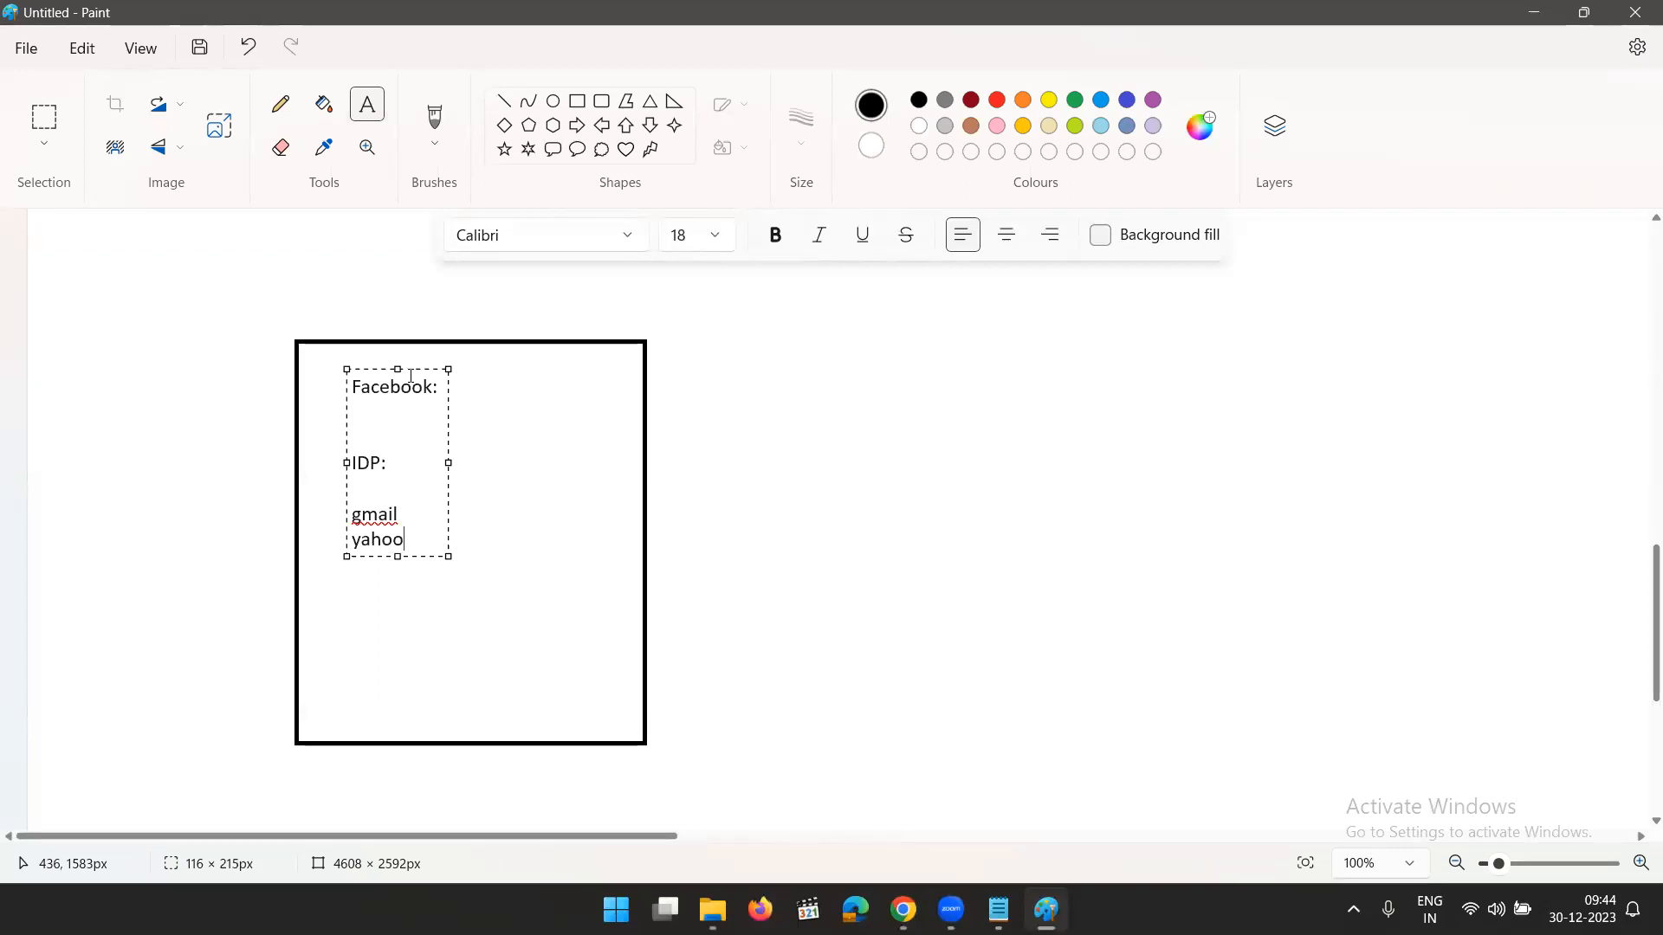
key(Return)
text(h)
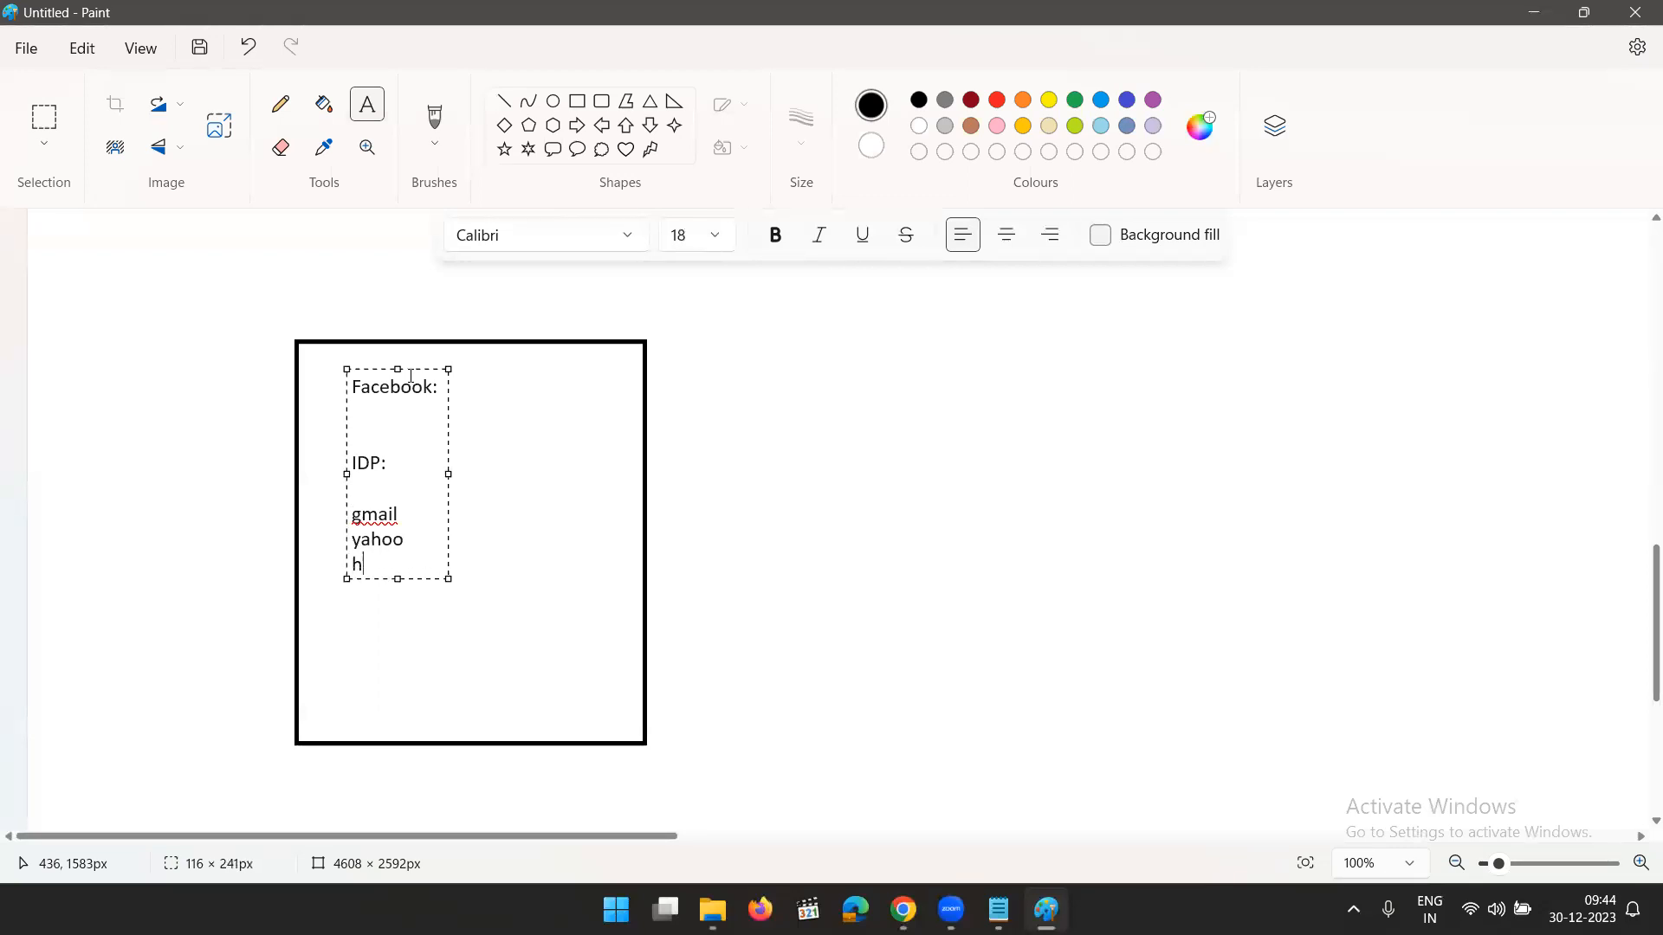
text(otmail)
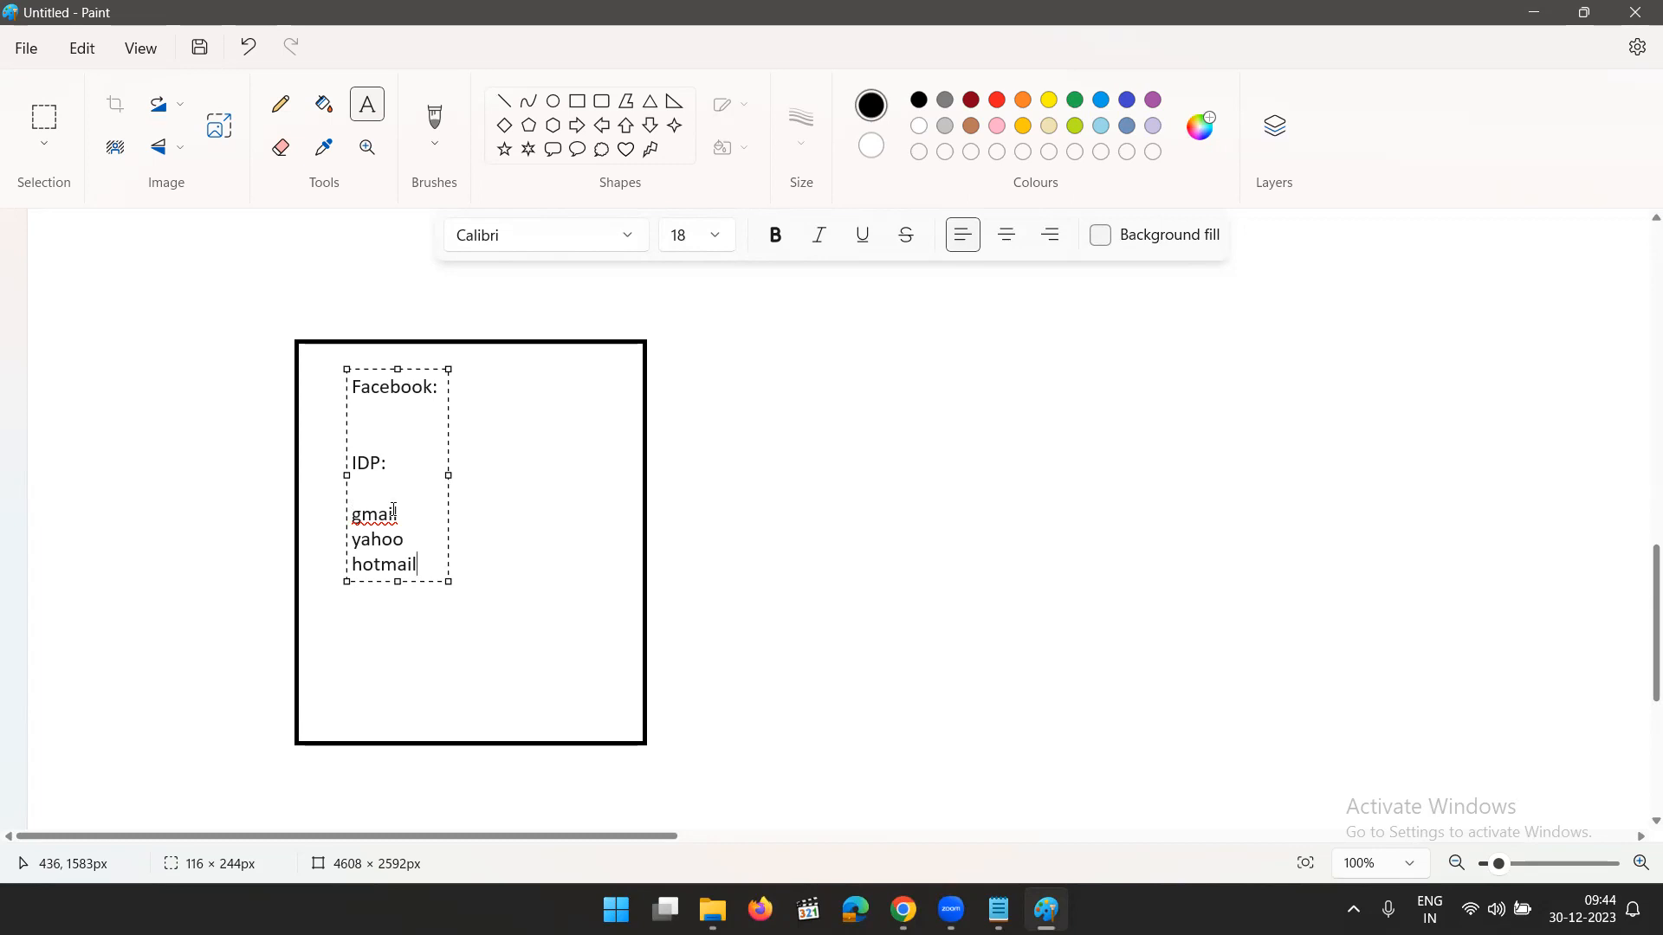
click(538, 646)
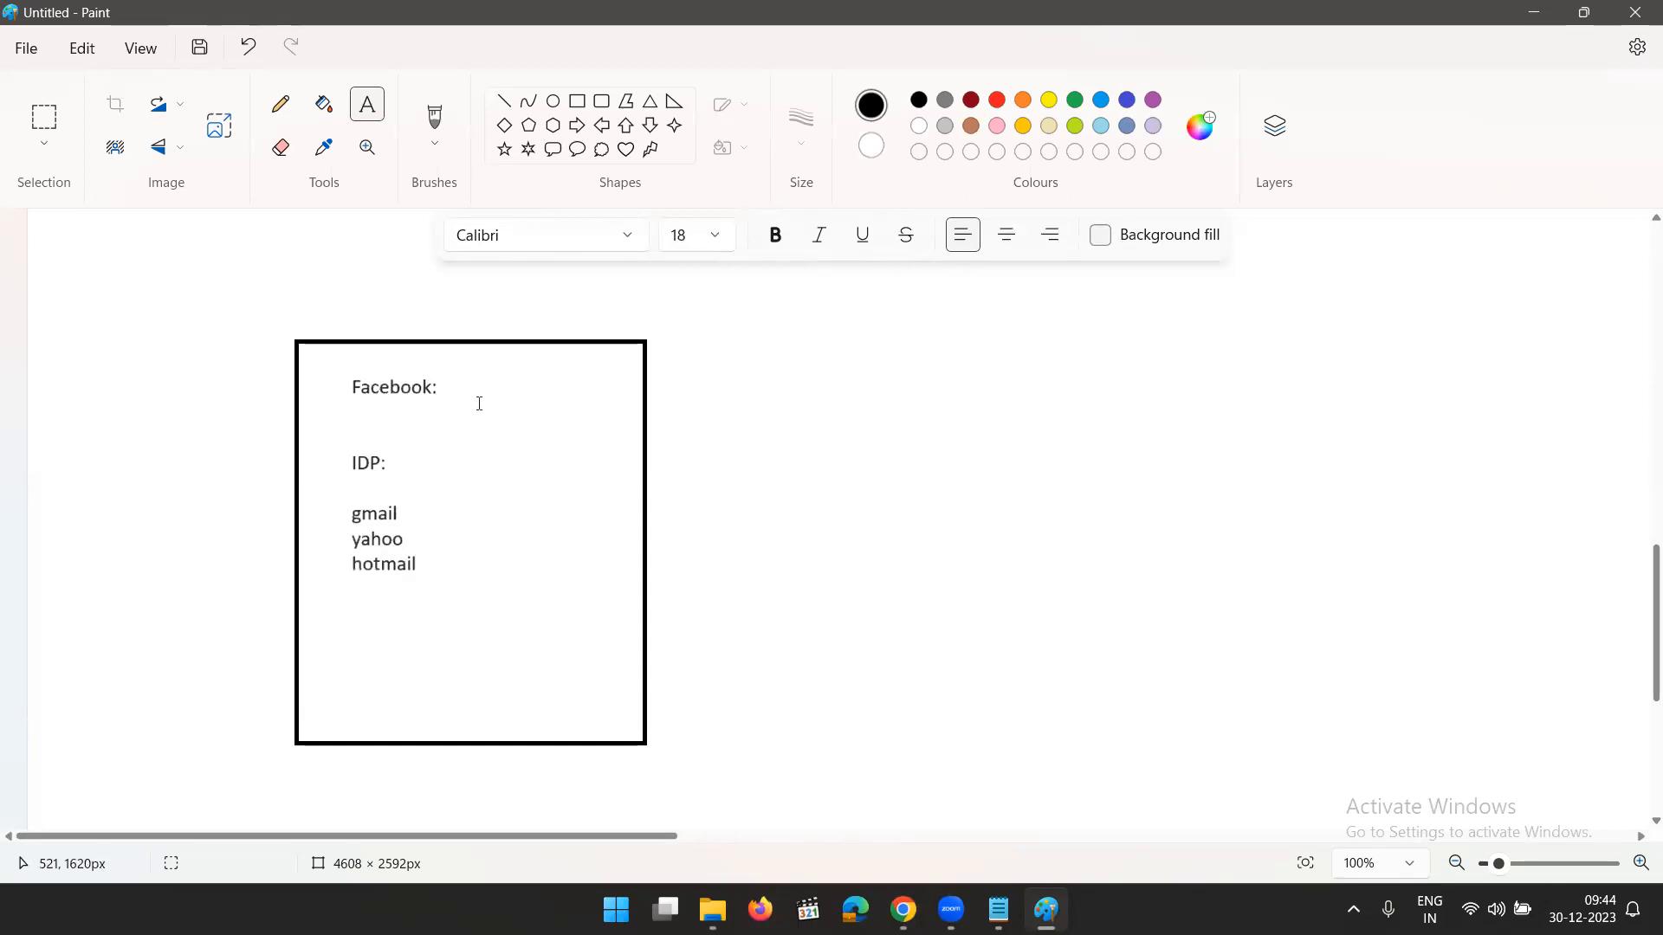
- Draw four small rectangles stacked in a column to the right of the Facebook box, the lowest about 143 × 101 px
click(577, 100)
drag(918, 337, 1045, 463)
click(1151, 512)
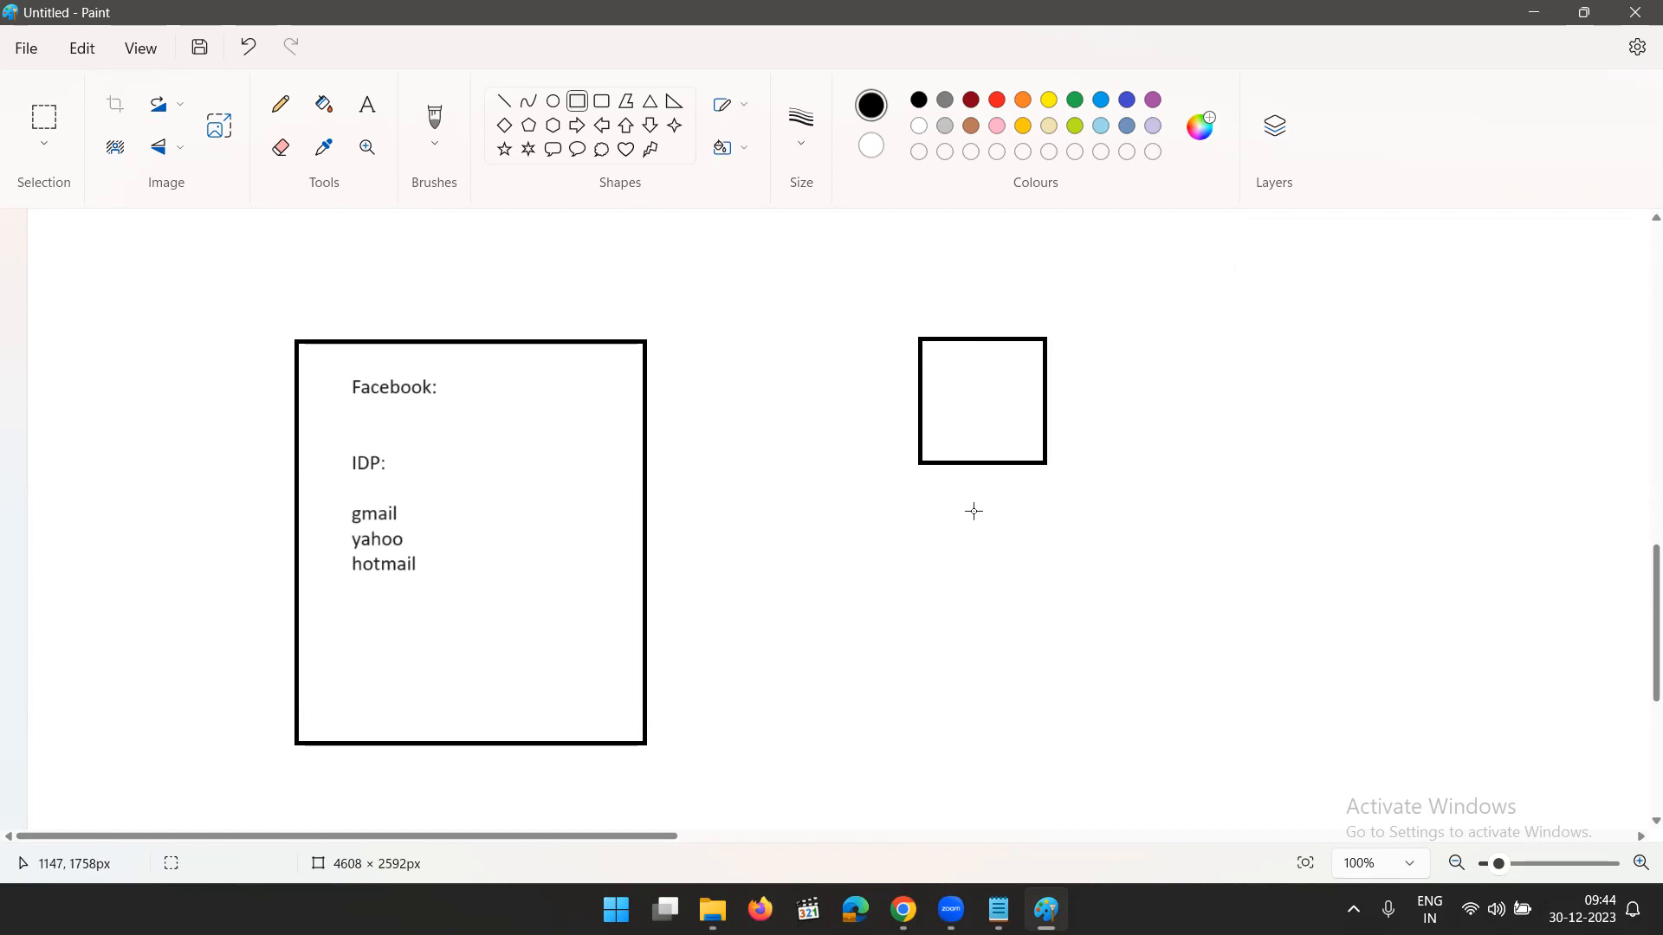
drag(919, 484, 1041, 593)
click(1077, 641)
drag(918, 612, 1039, 723)
click(988, 762)
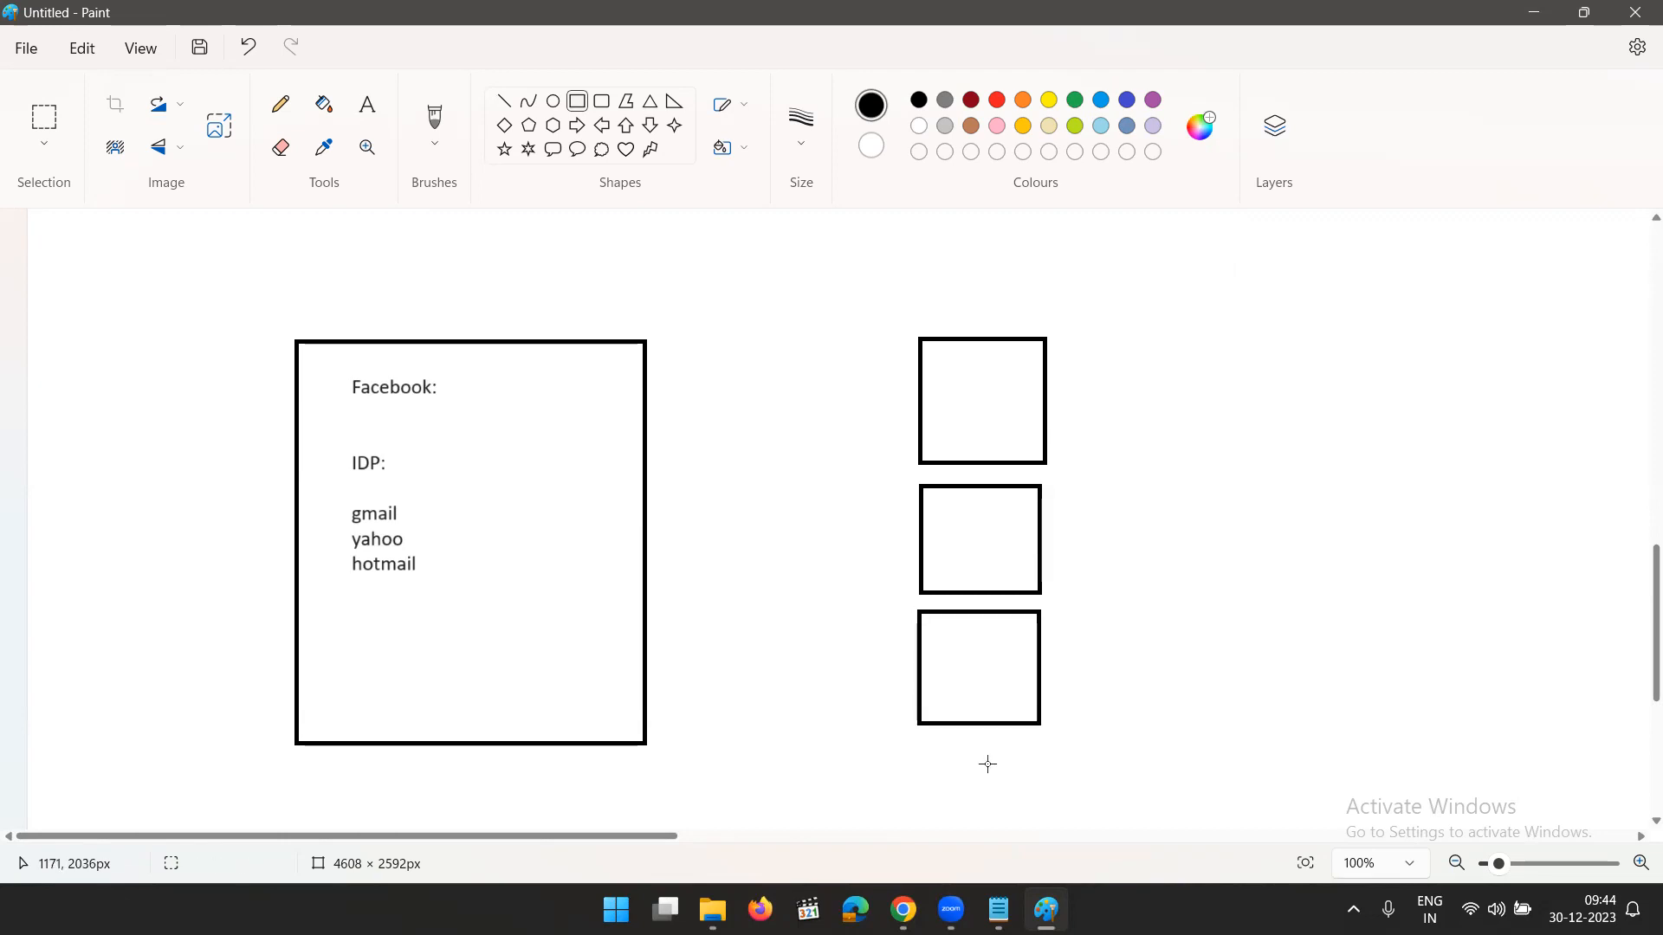
drag(917, 739, 1042, 823)
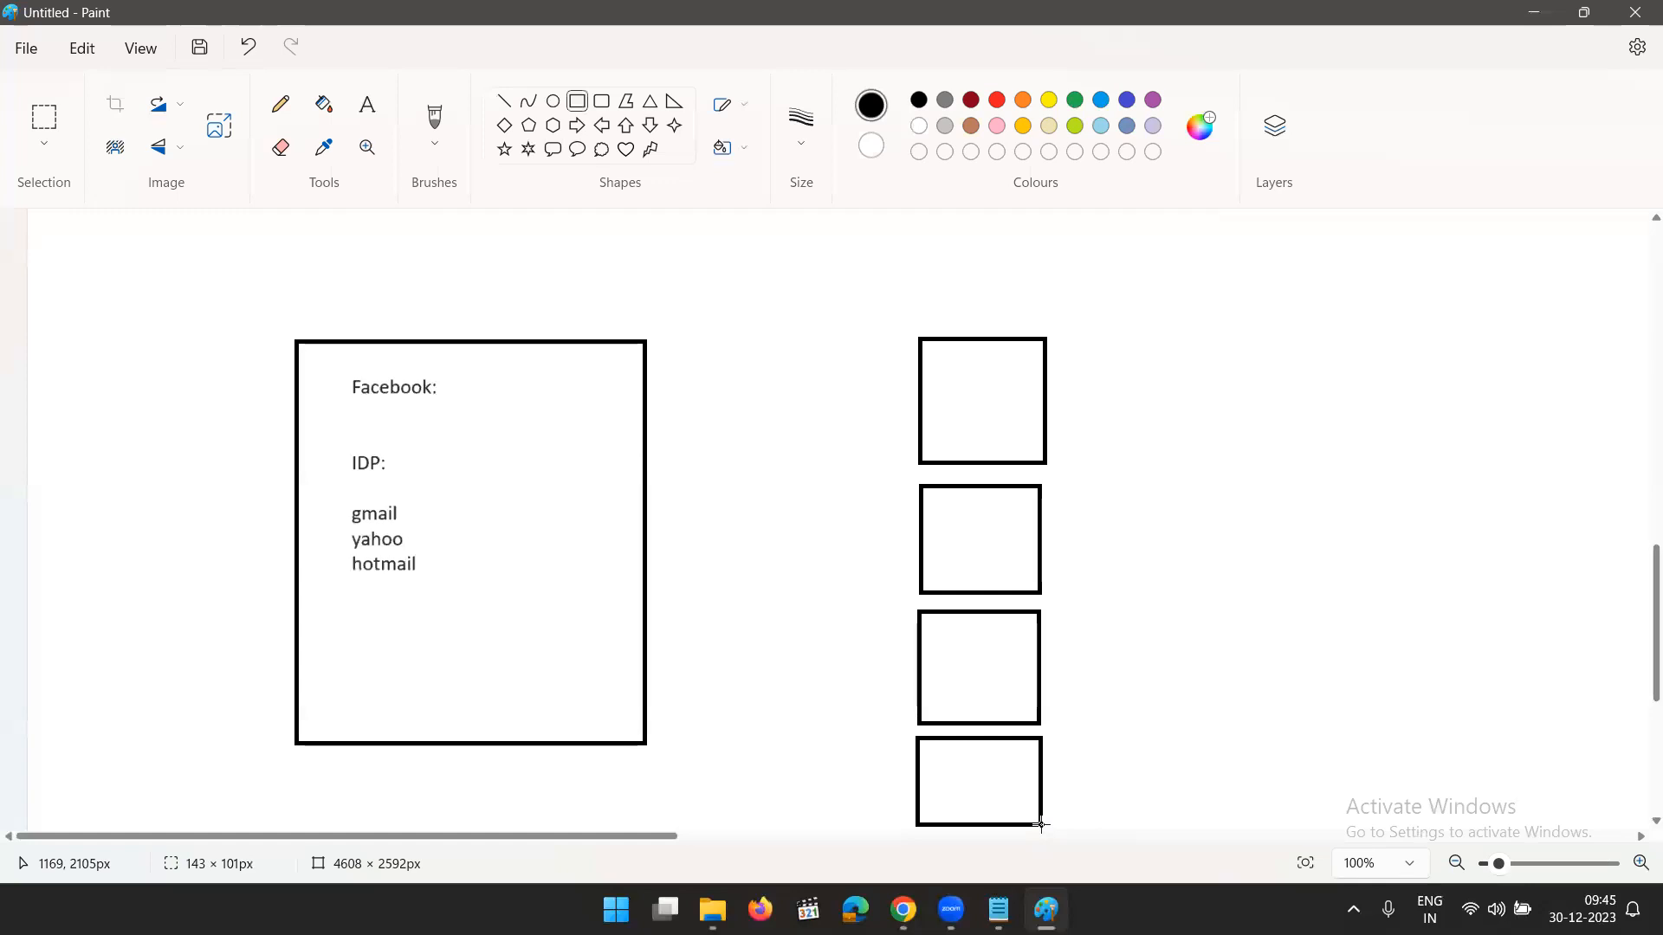
click(1114, 754)
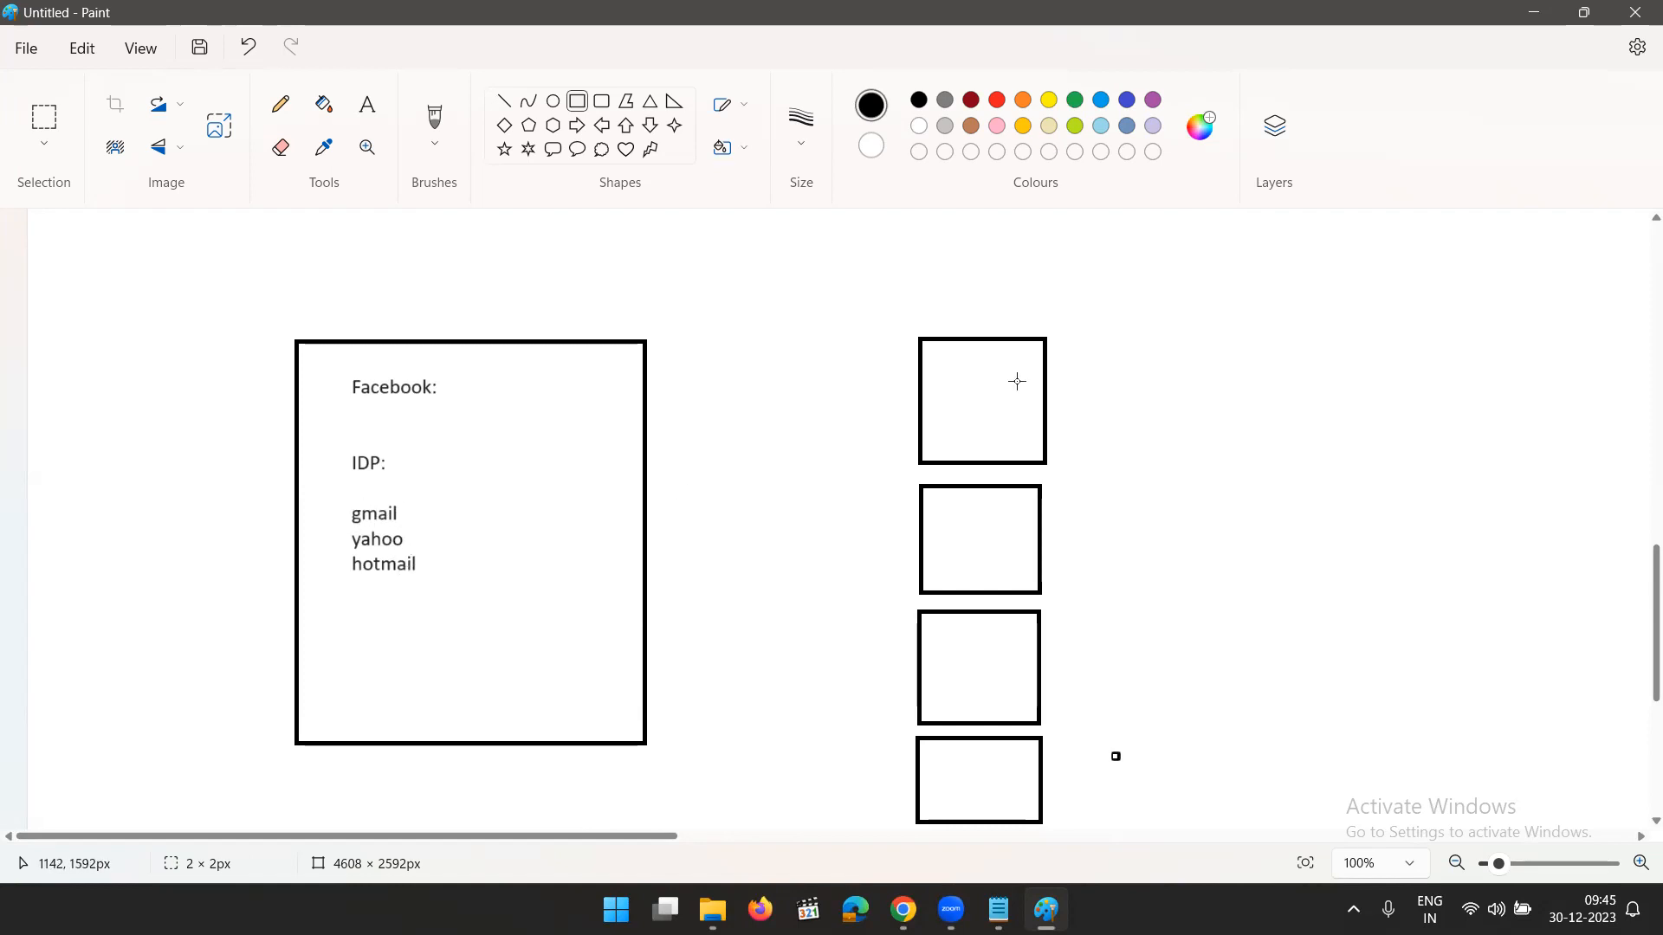
- Label the upper three small boxes Gmail, Yhoo and hotmail in 18-point text
click(367, 105)
click(947, 398)
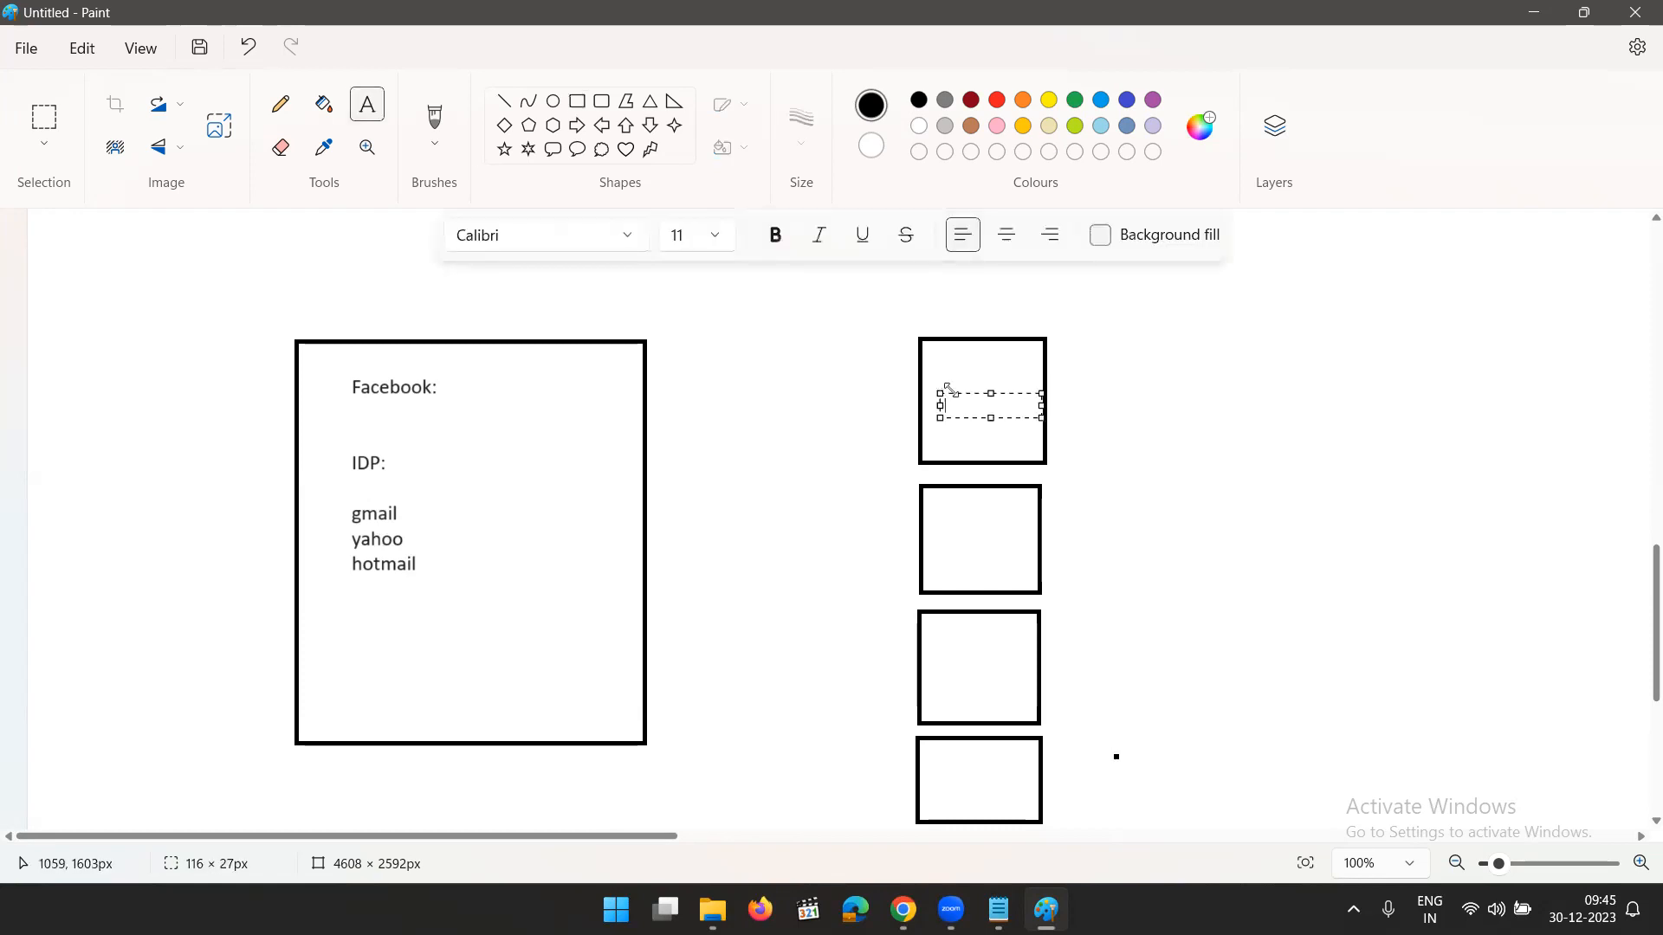
click(716, 237)
click(680, 556)
text(Gmail)
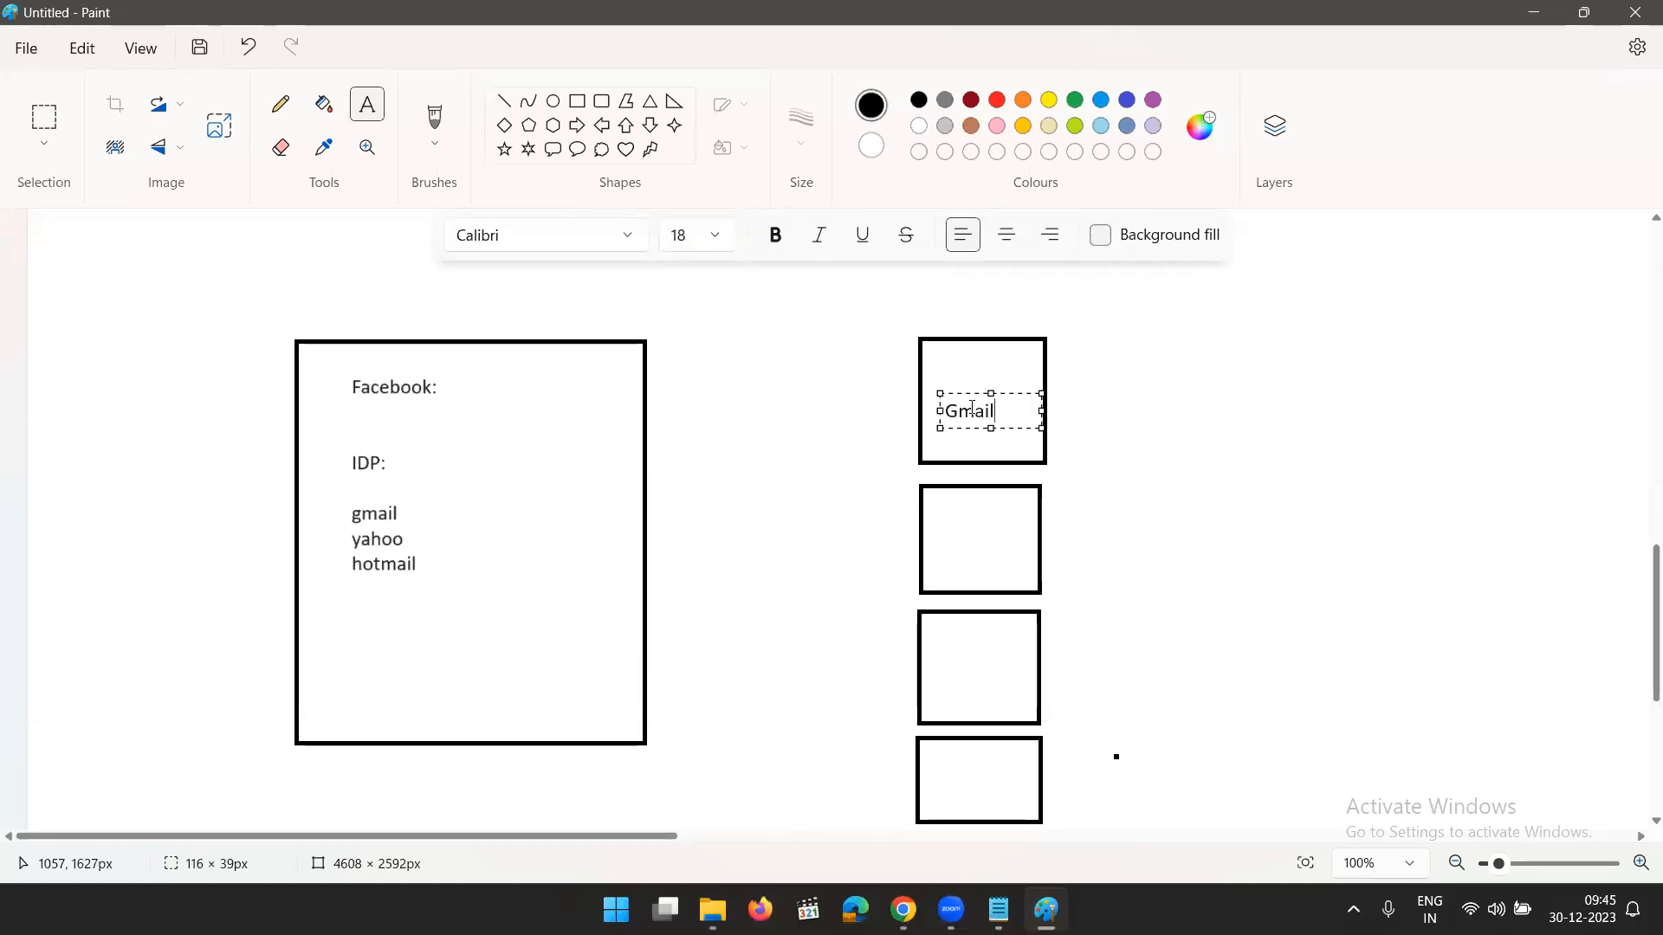
click(943, 512)
click(944, 514)
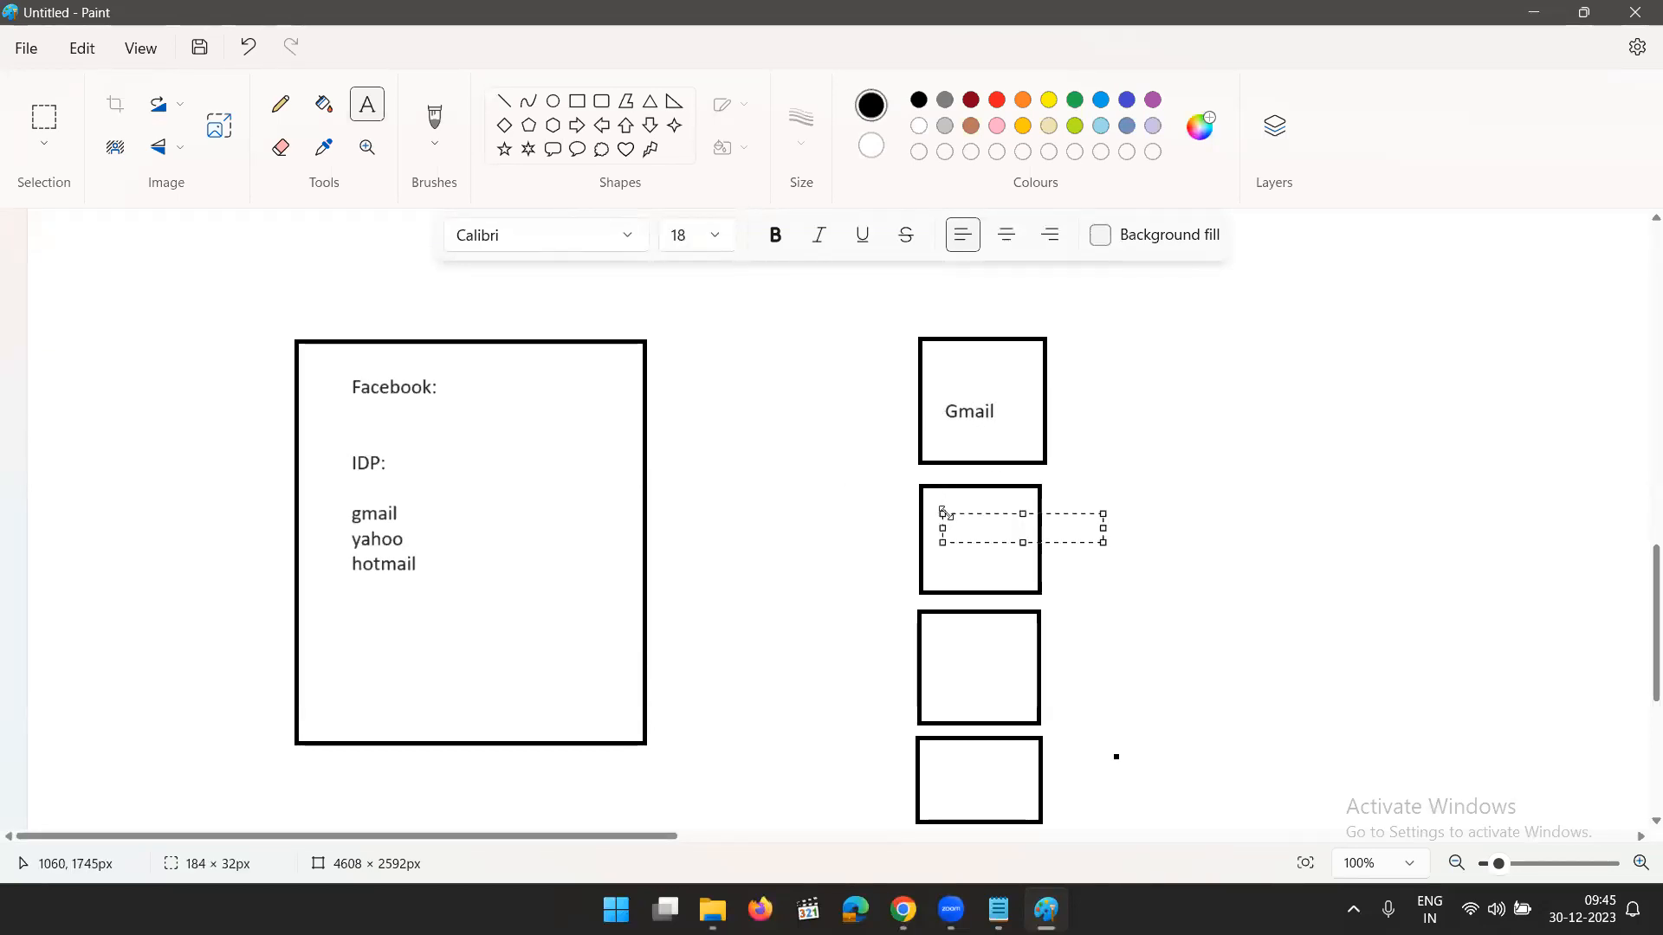
text(Yhoo)
click(935, 646)
click(934, 646)
text(hotmail)
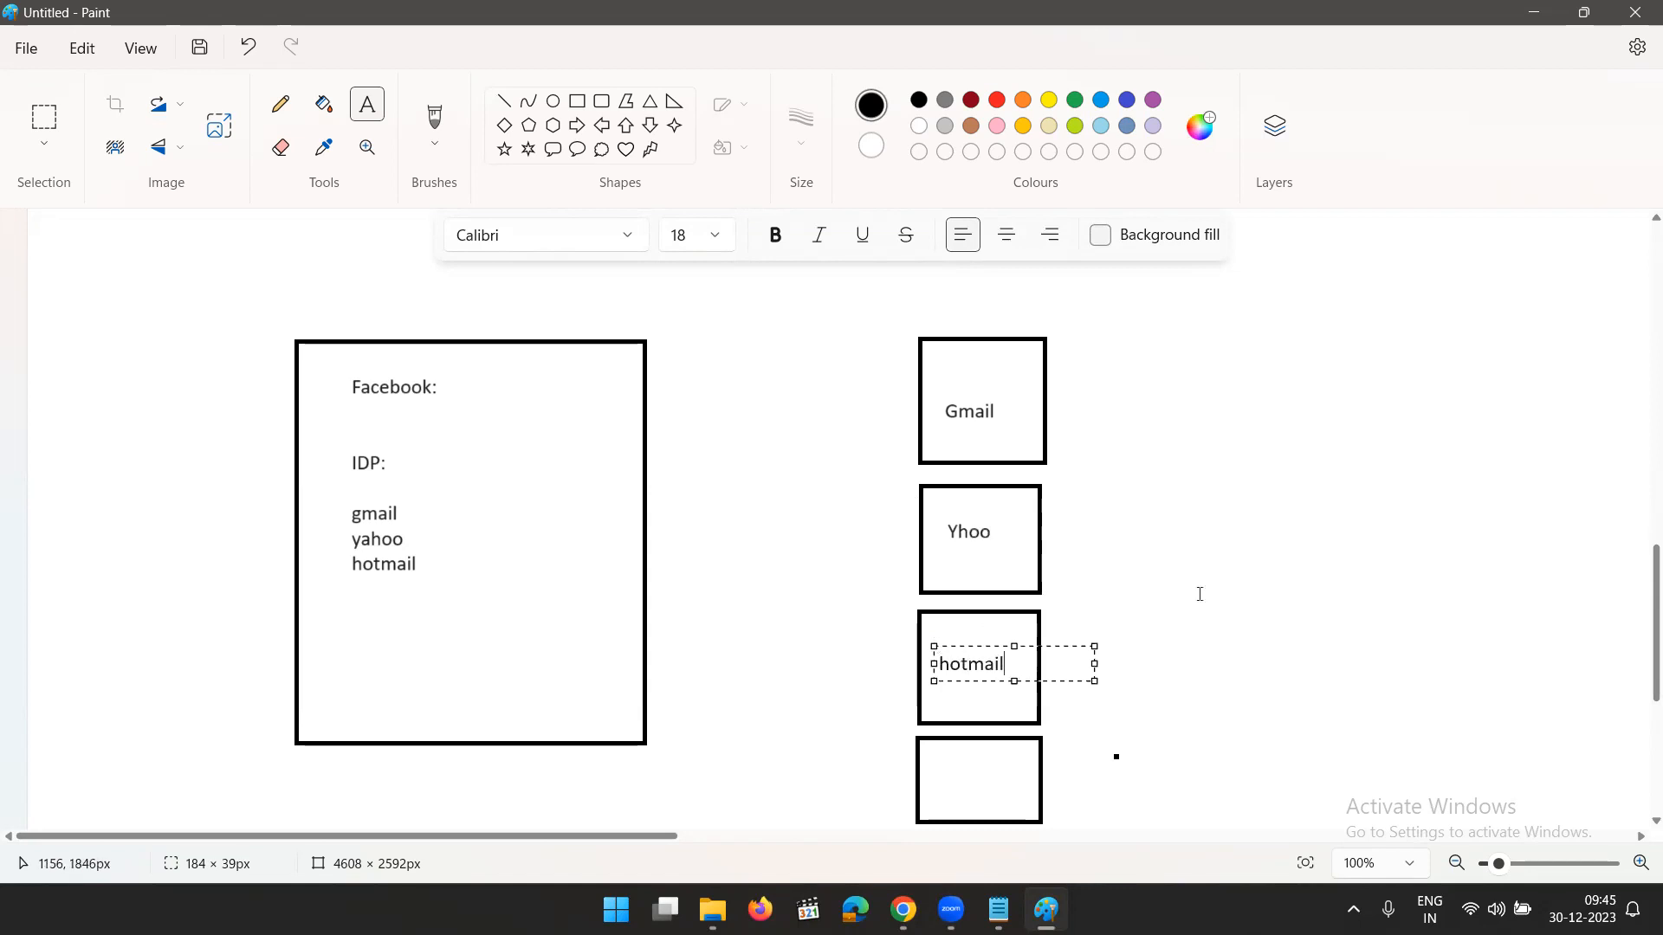
click(1091, 390)
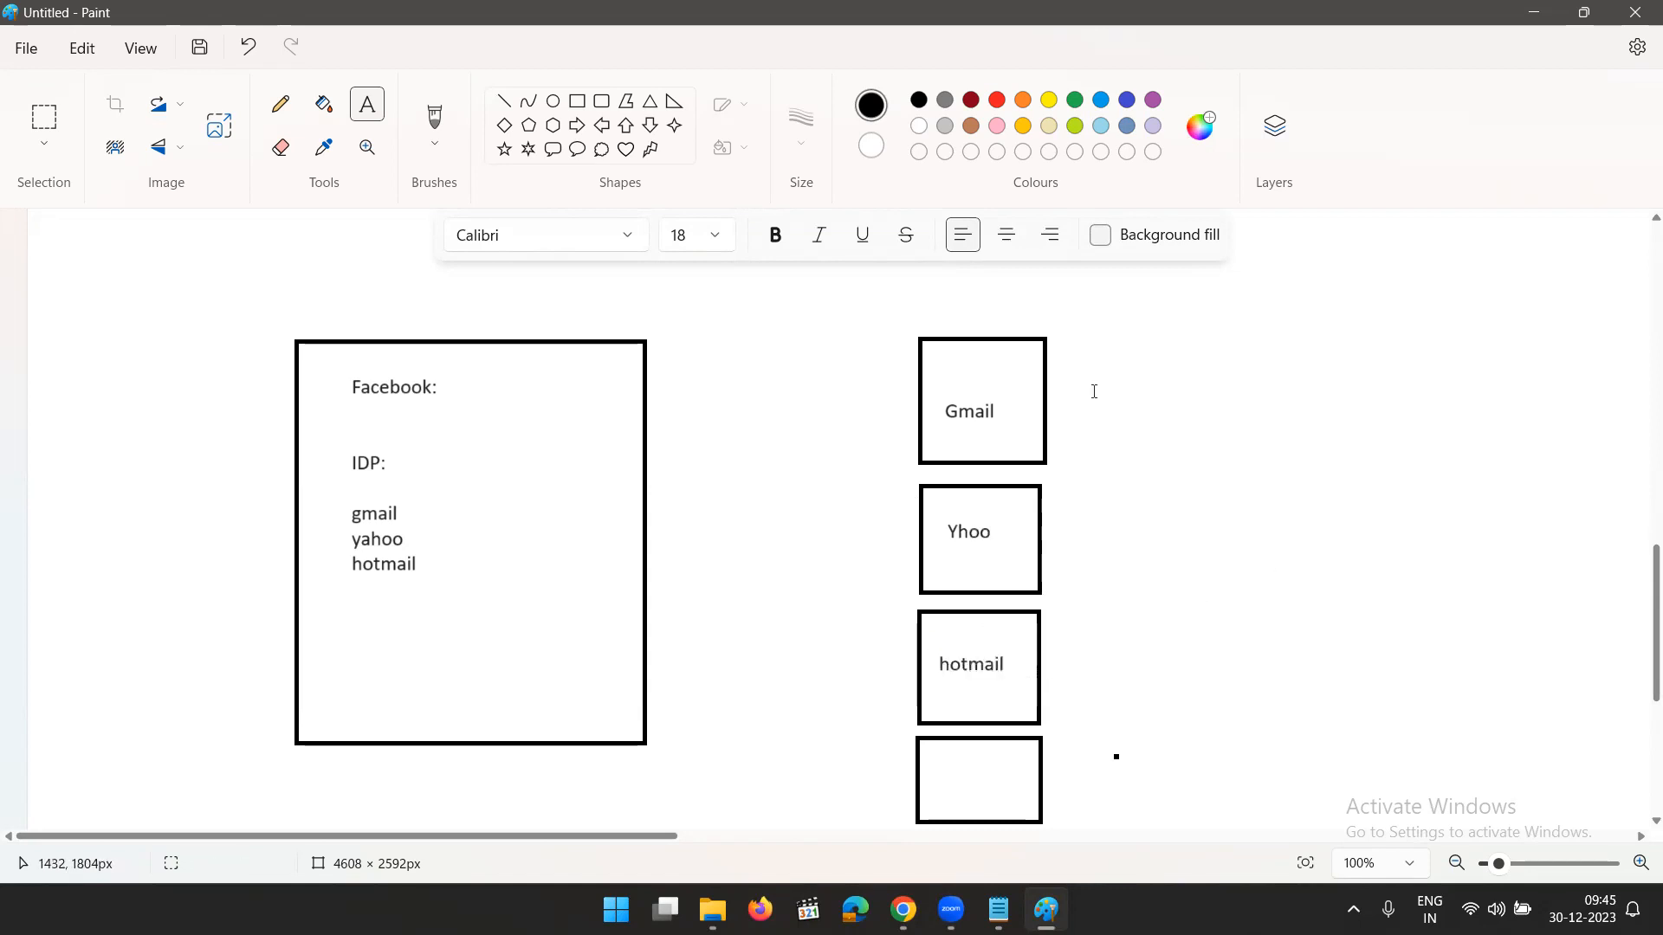
- Add the heading IDP above the column of small boxes
click(934, 294)
text(IDP)
click(1176, 586)
- Draw straight lines from the Facebook heading to each of the four small boxes
drag(456, 389, 921, 390)
click(850, 485)
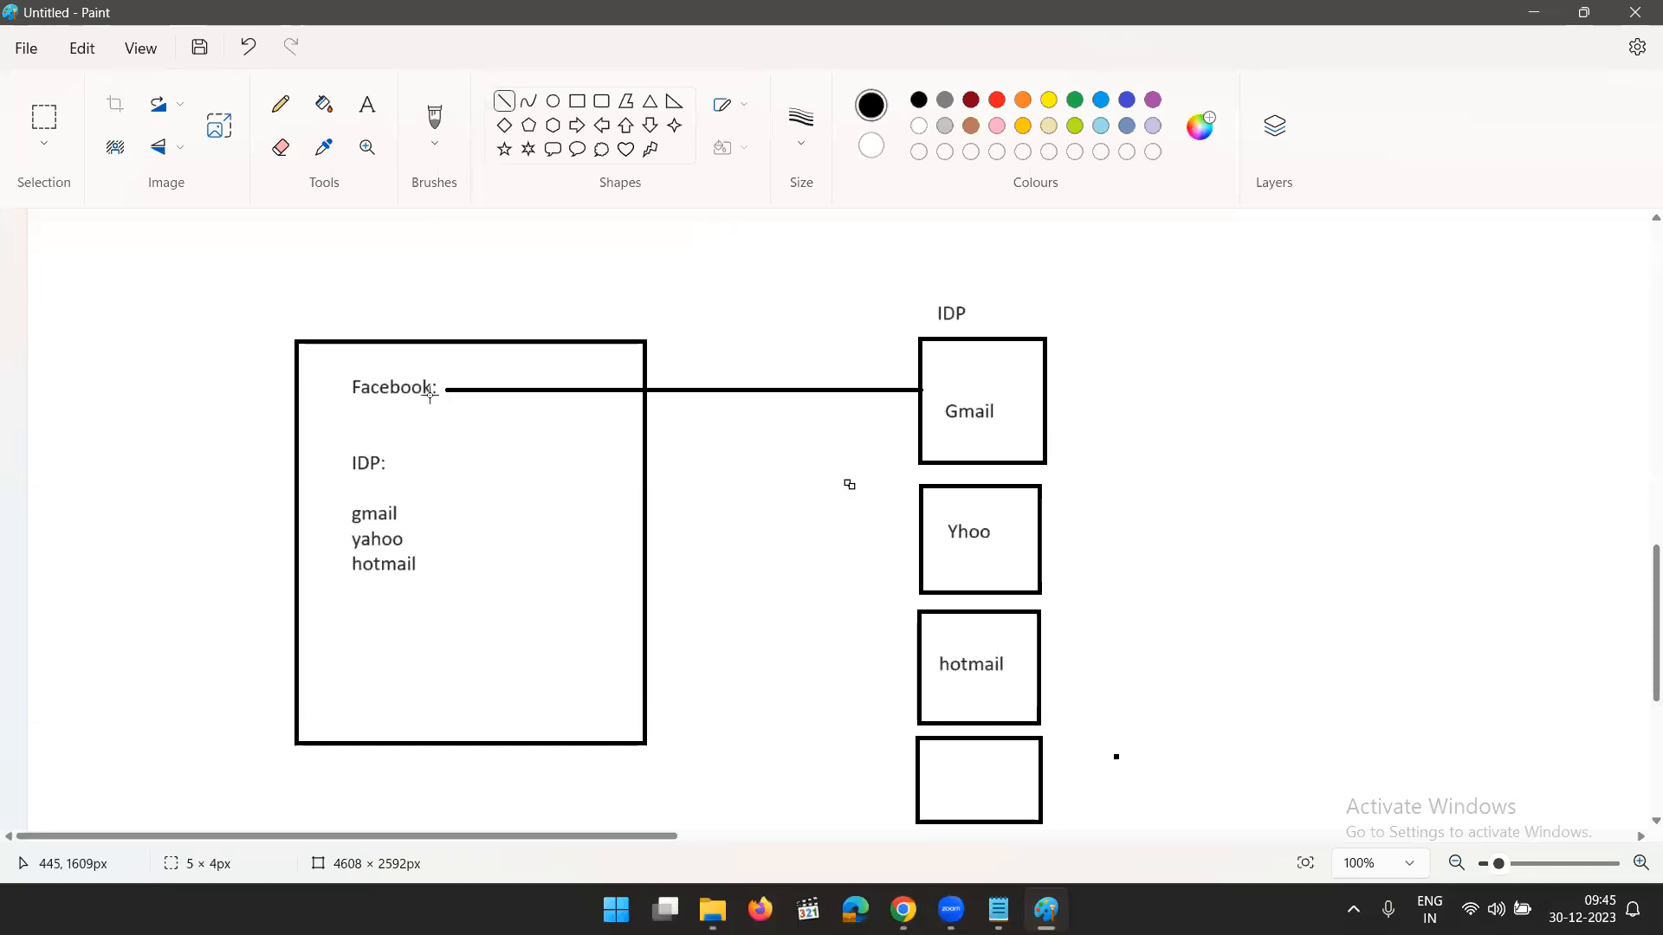
mouse_move(441, 390)
mouse_down()
mouse_move(790, 514)
mouse_move(920, 526)
mouse_up()
click(877, 596)
mouse_move(442, 390)
mouse_down()
mouse_move(787, 557)
mouse_move(920, 652)
mouse_up()
click(875, 716)
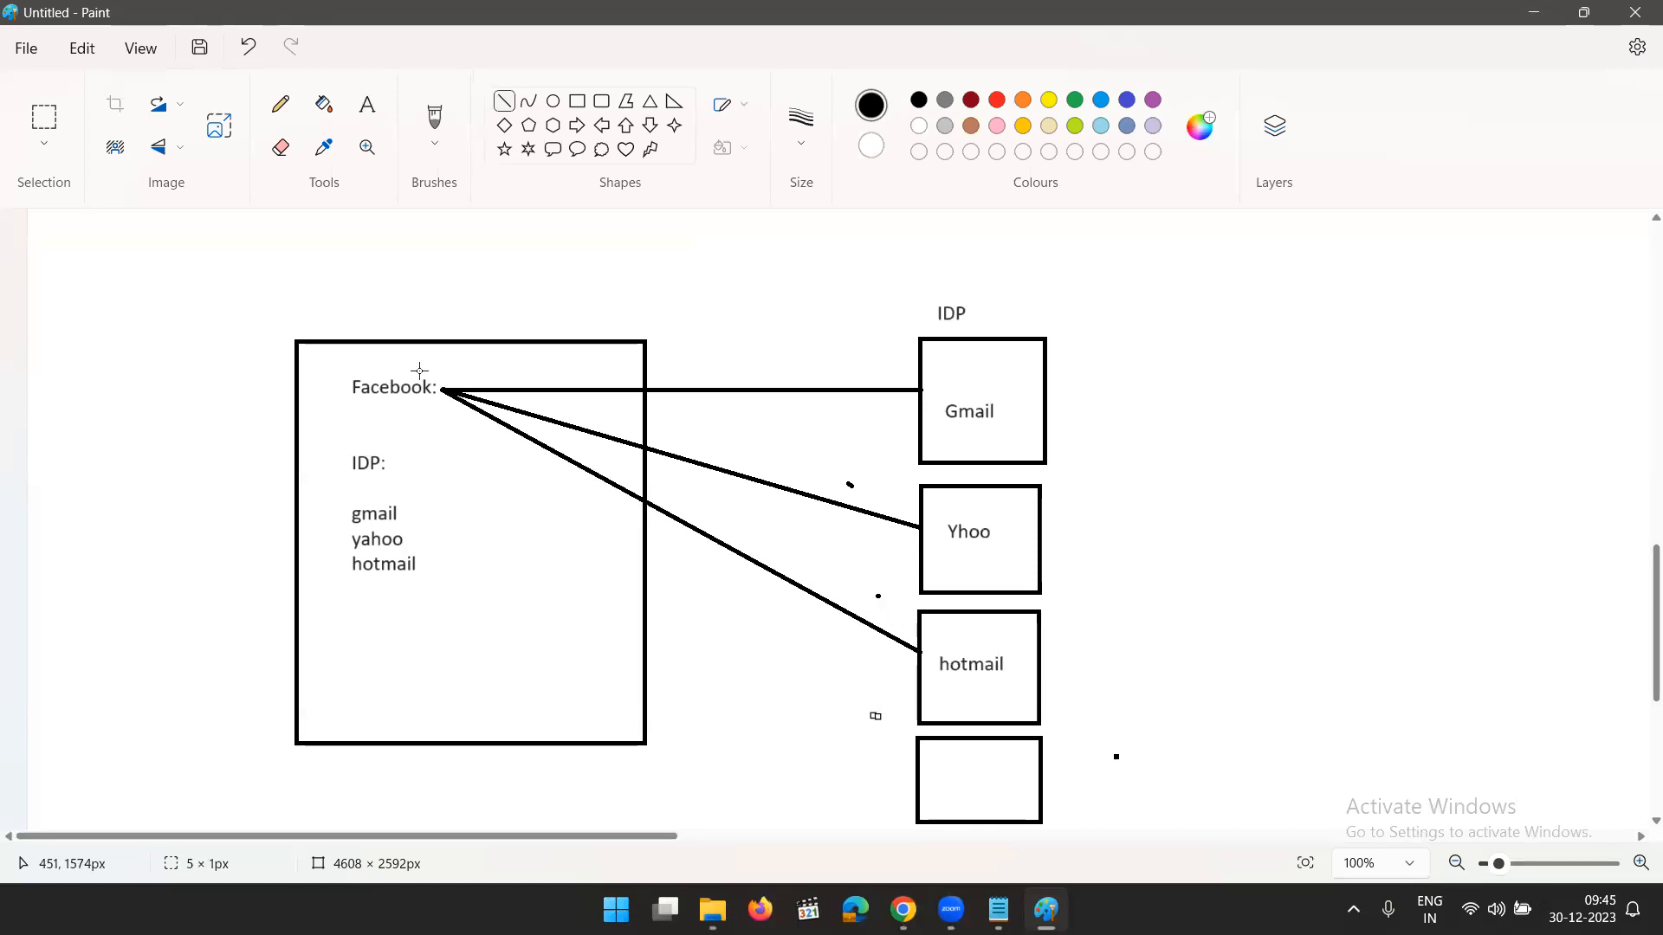
mouse_move(445, 389)
mouse_down()
mouse_move(682, 615)
mouse_move(916, 780)
mouse_up()
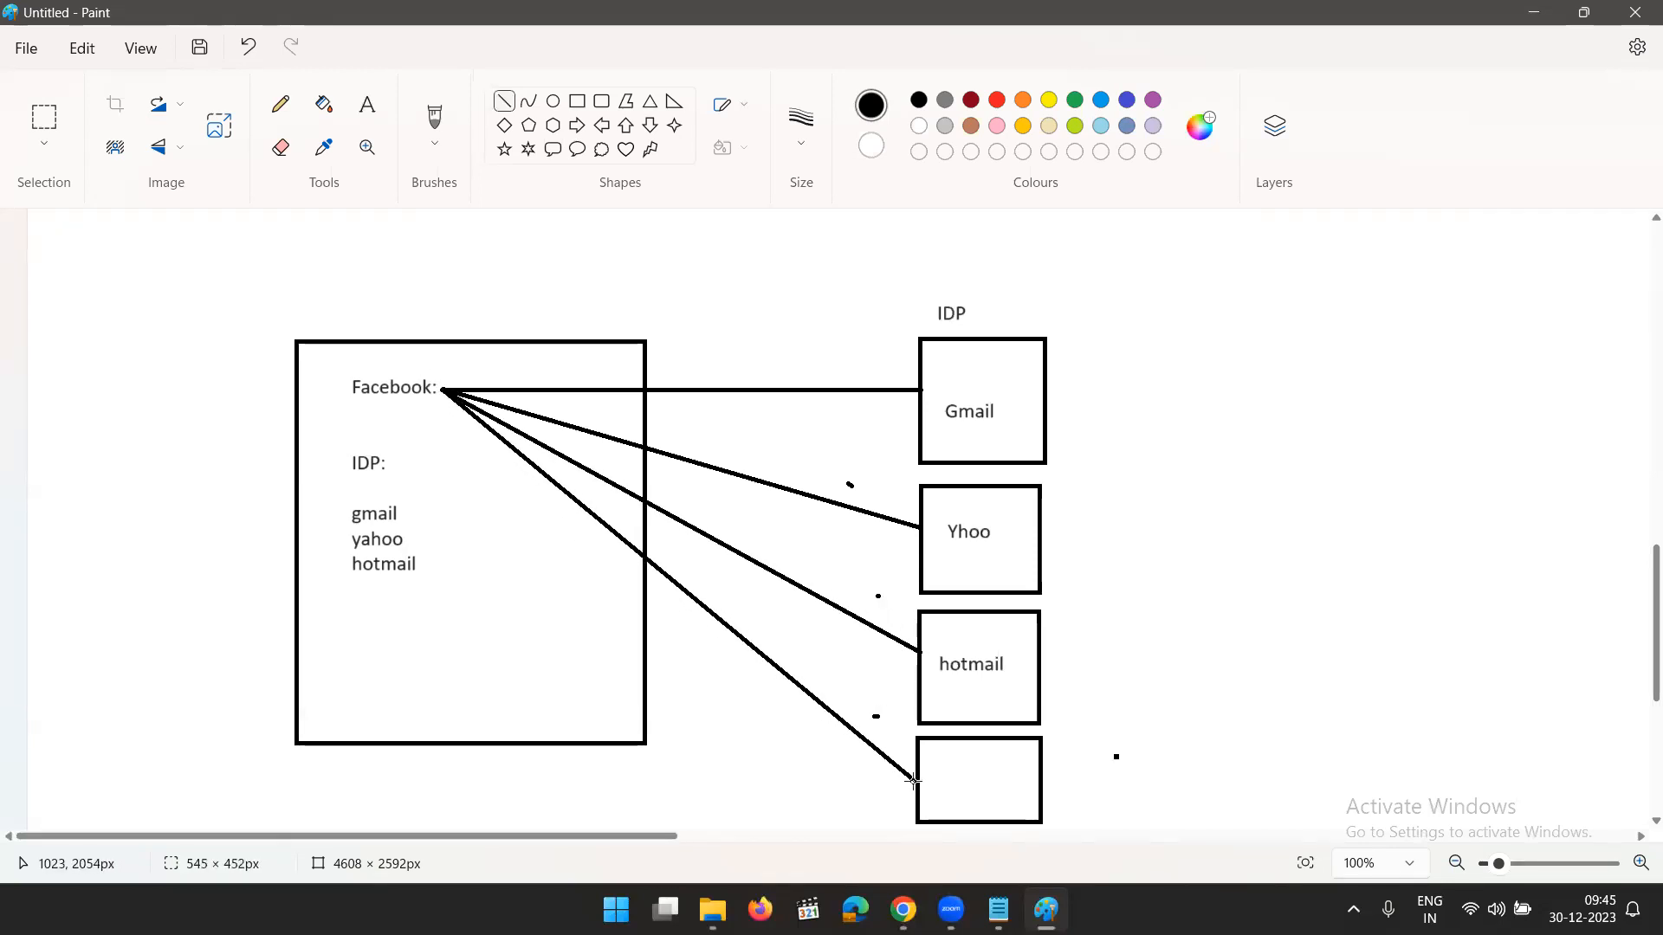
click(1287, 729)
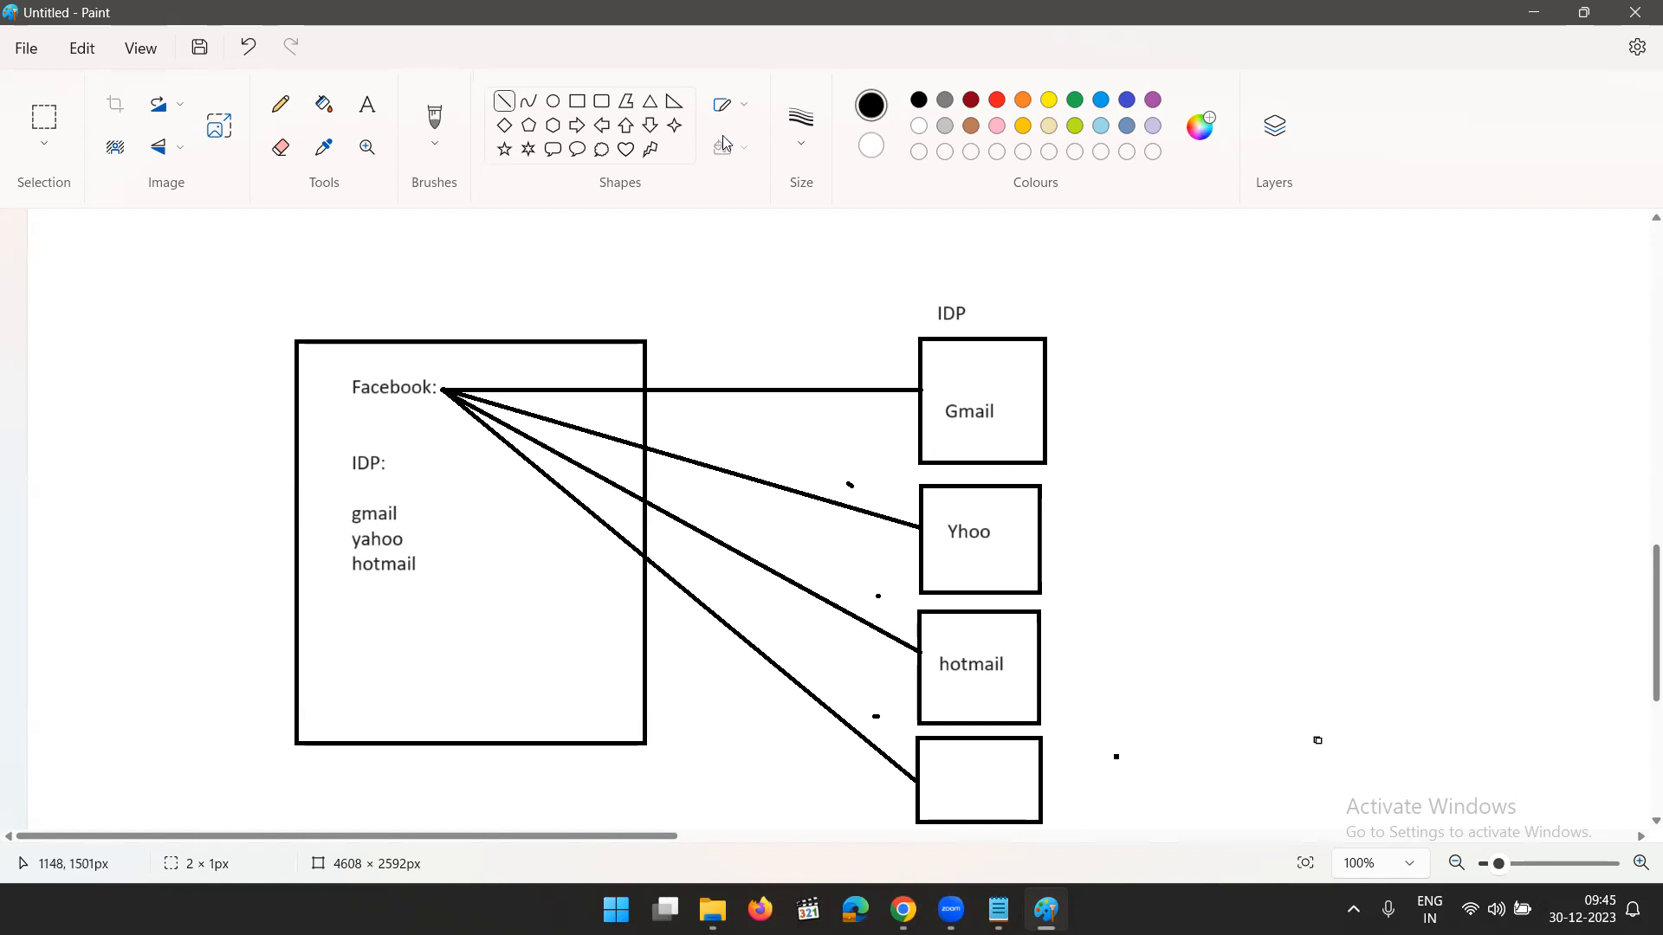
- Add the 18-point text APP above the Gmail, Yhoo and hotmail labels inside their boxes
click(367, 105)
click(936, 363)
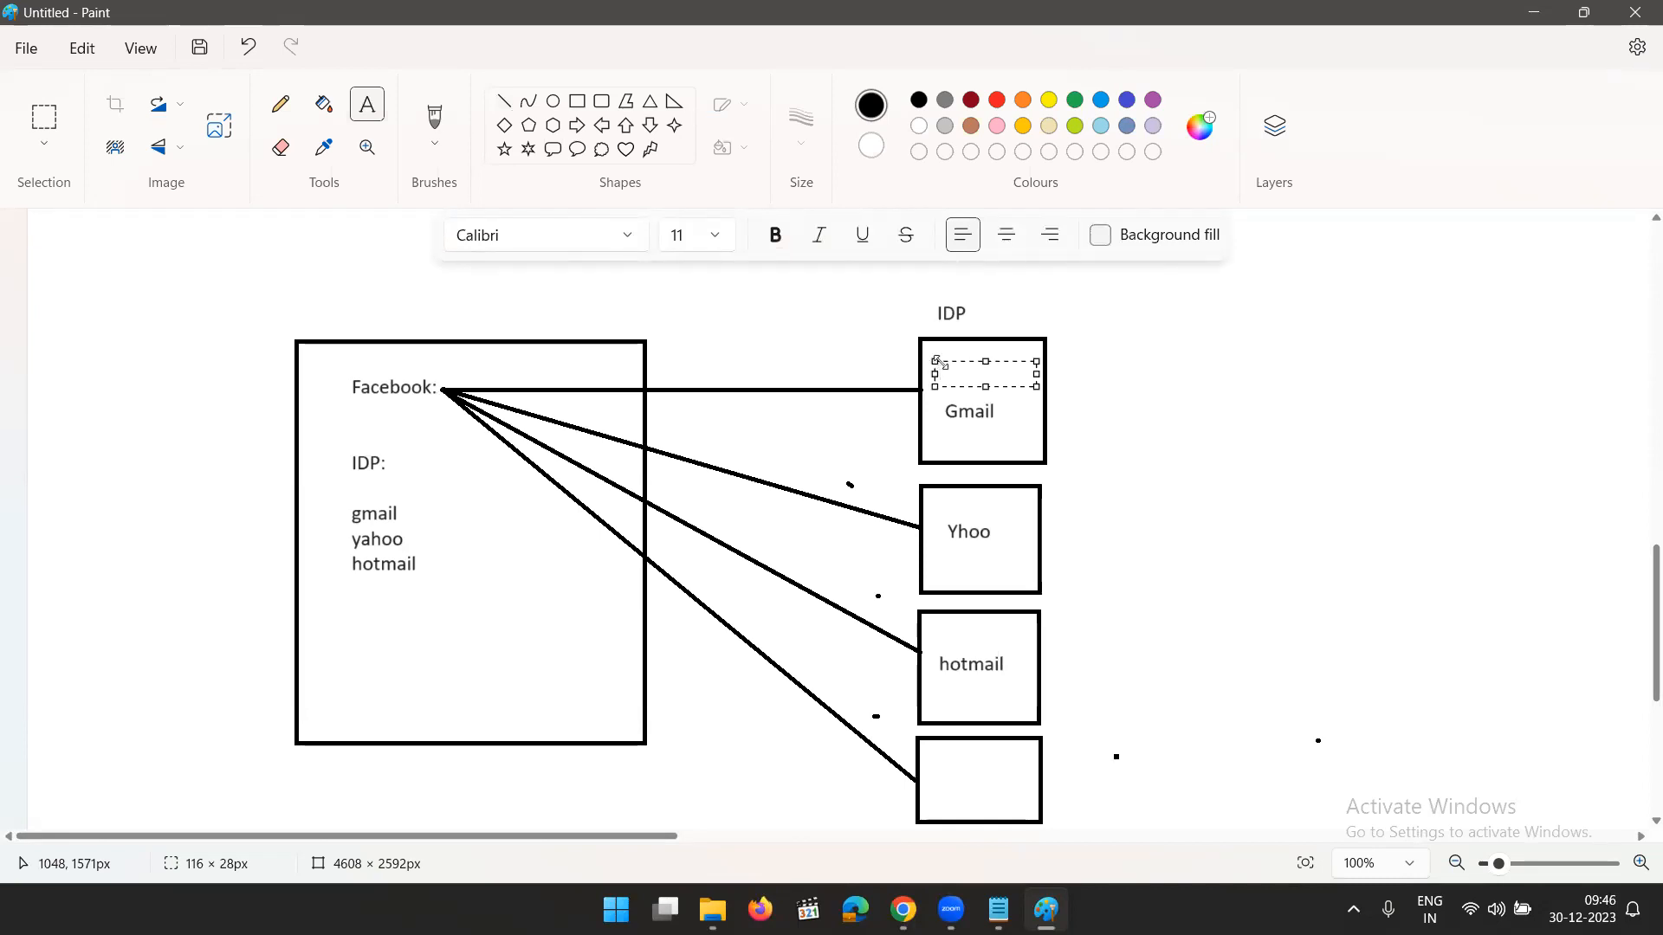
click(717, 235)
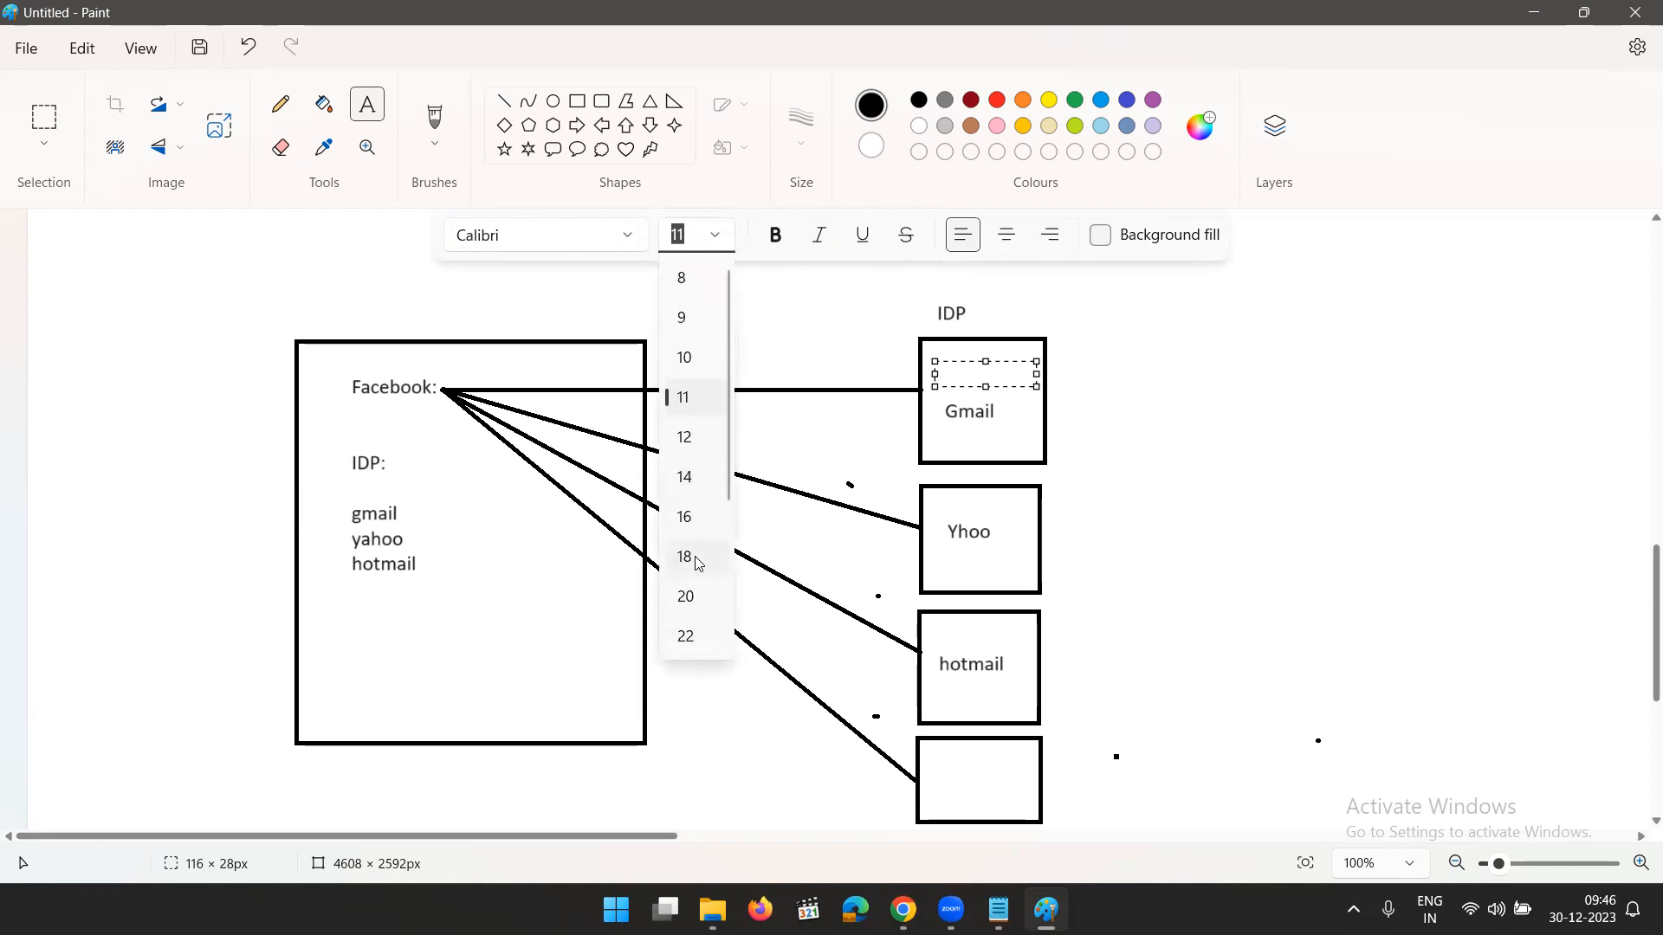
click(697, 559)
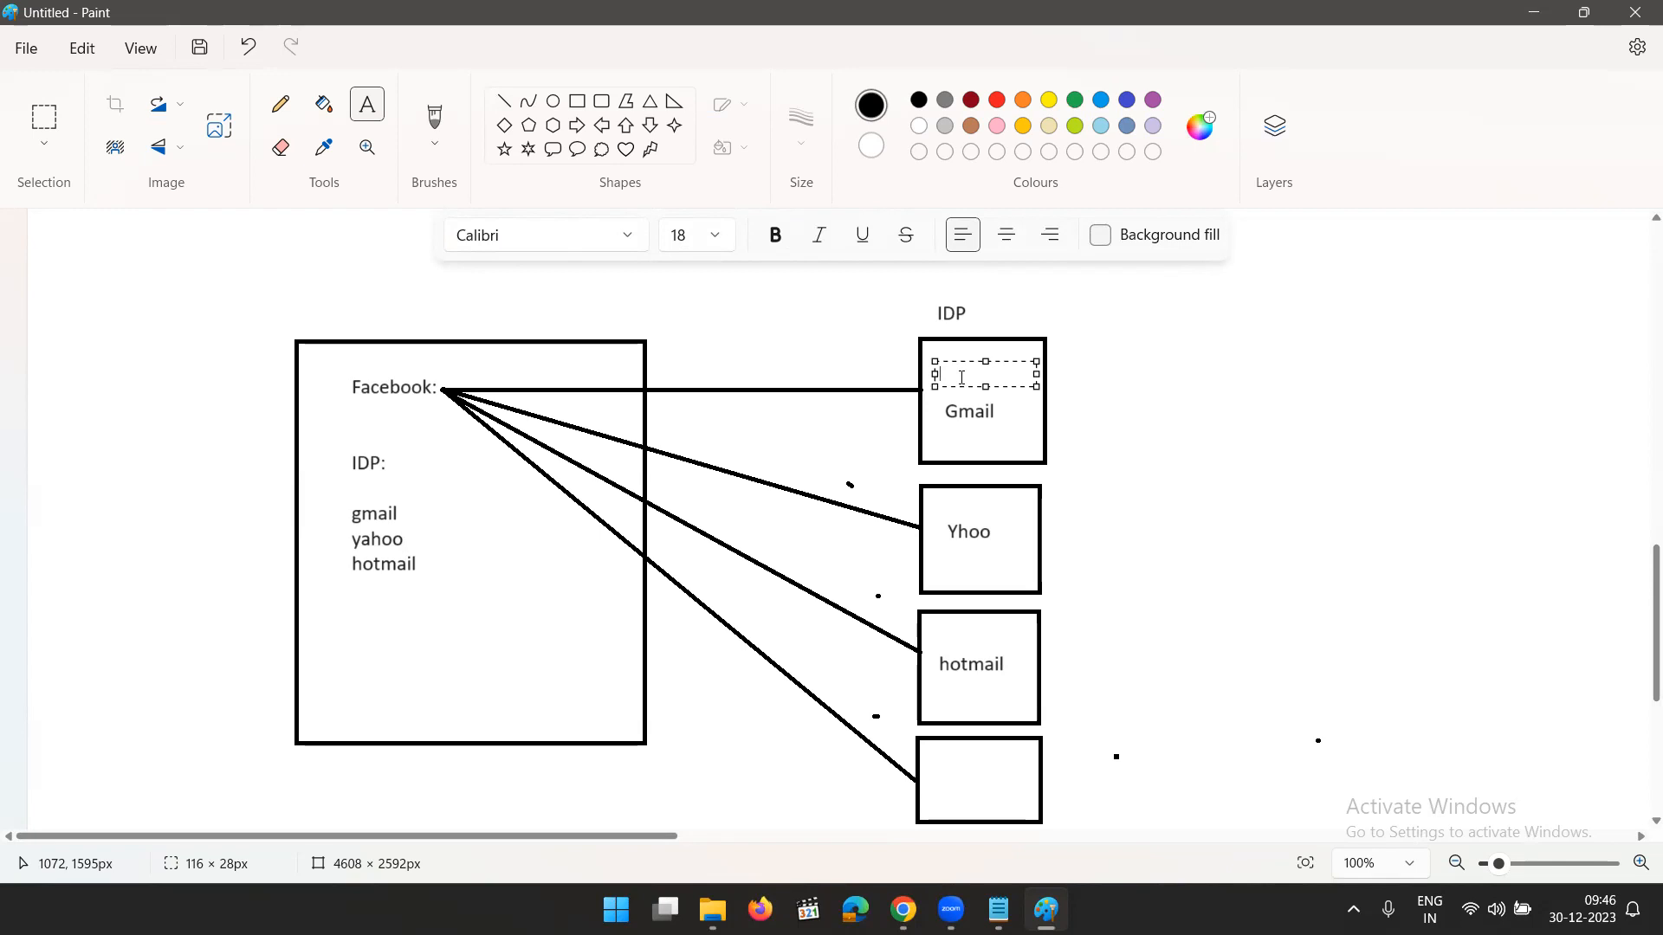
text(APP)
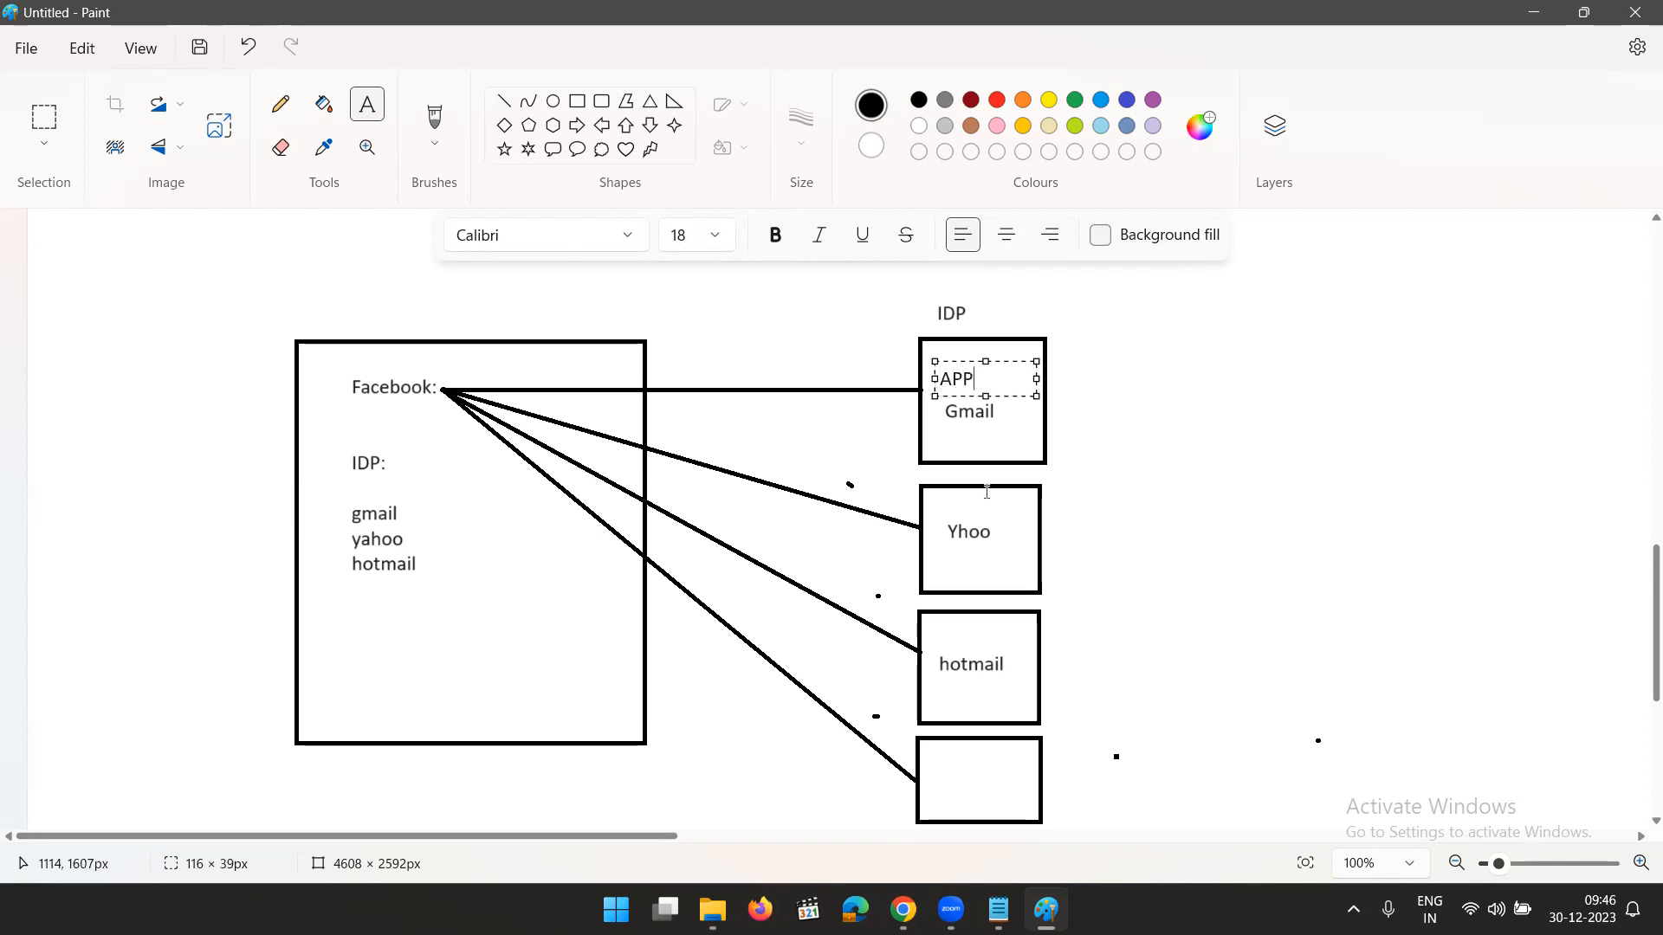
click(944, 496)
click(944, 499)
text(APP)
click(944, 625)
click(945, 625)
text(APP)
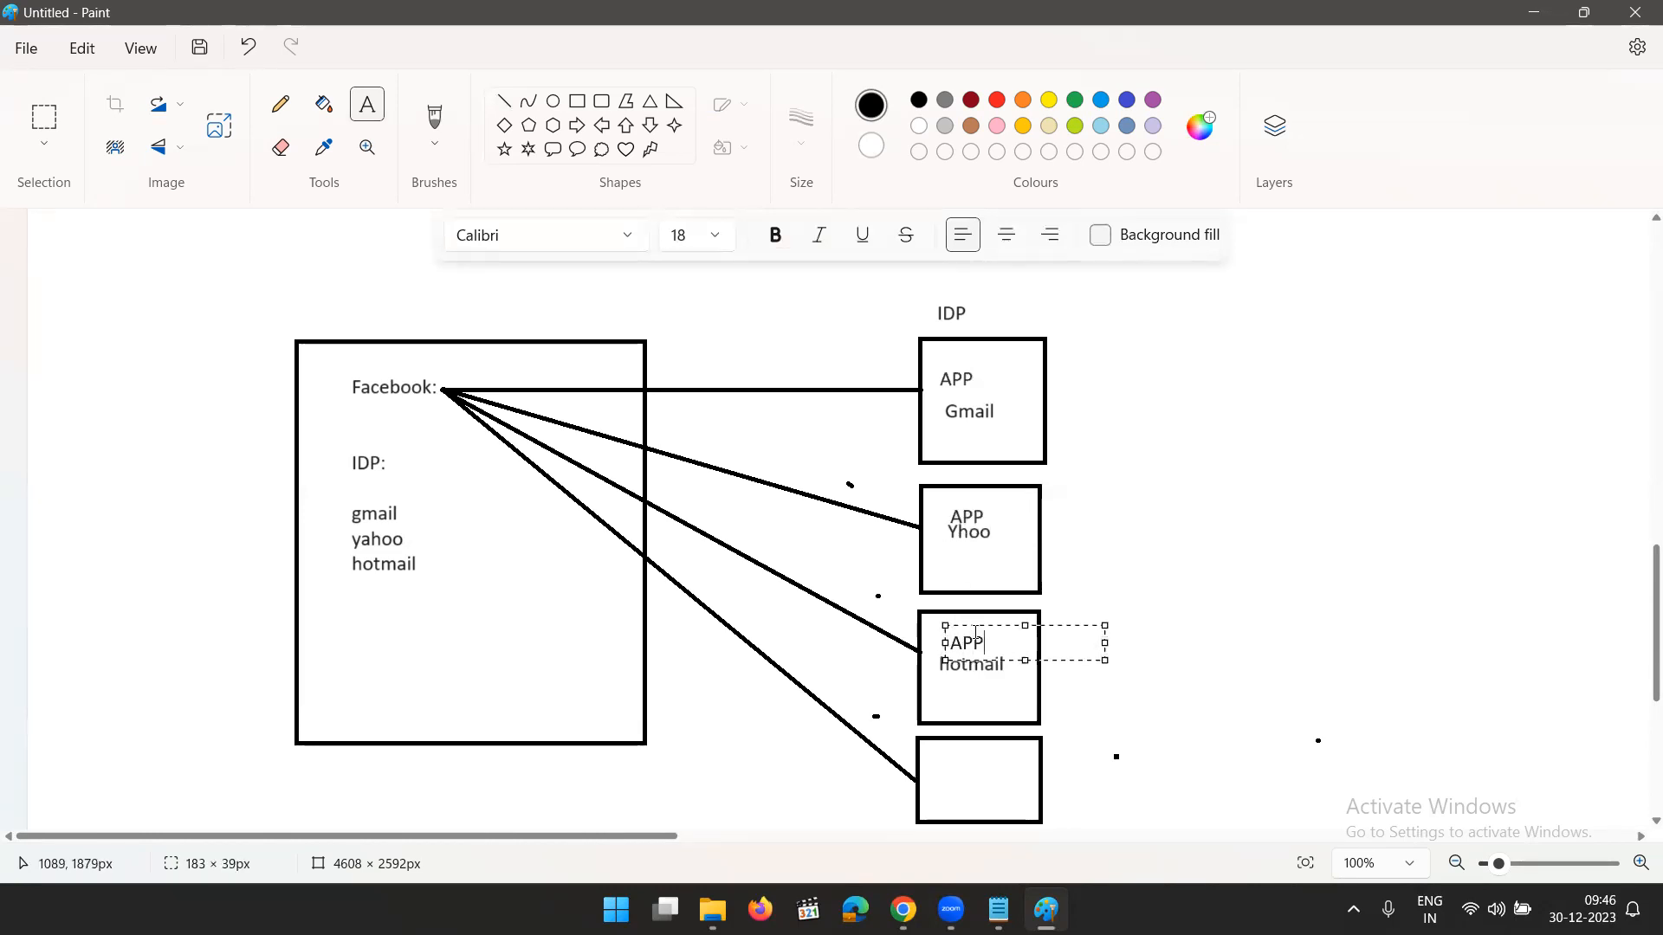
click(1370, 605)
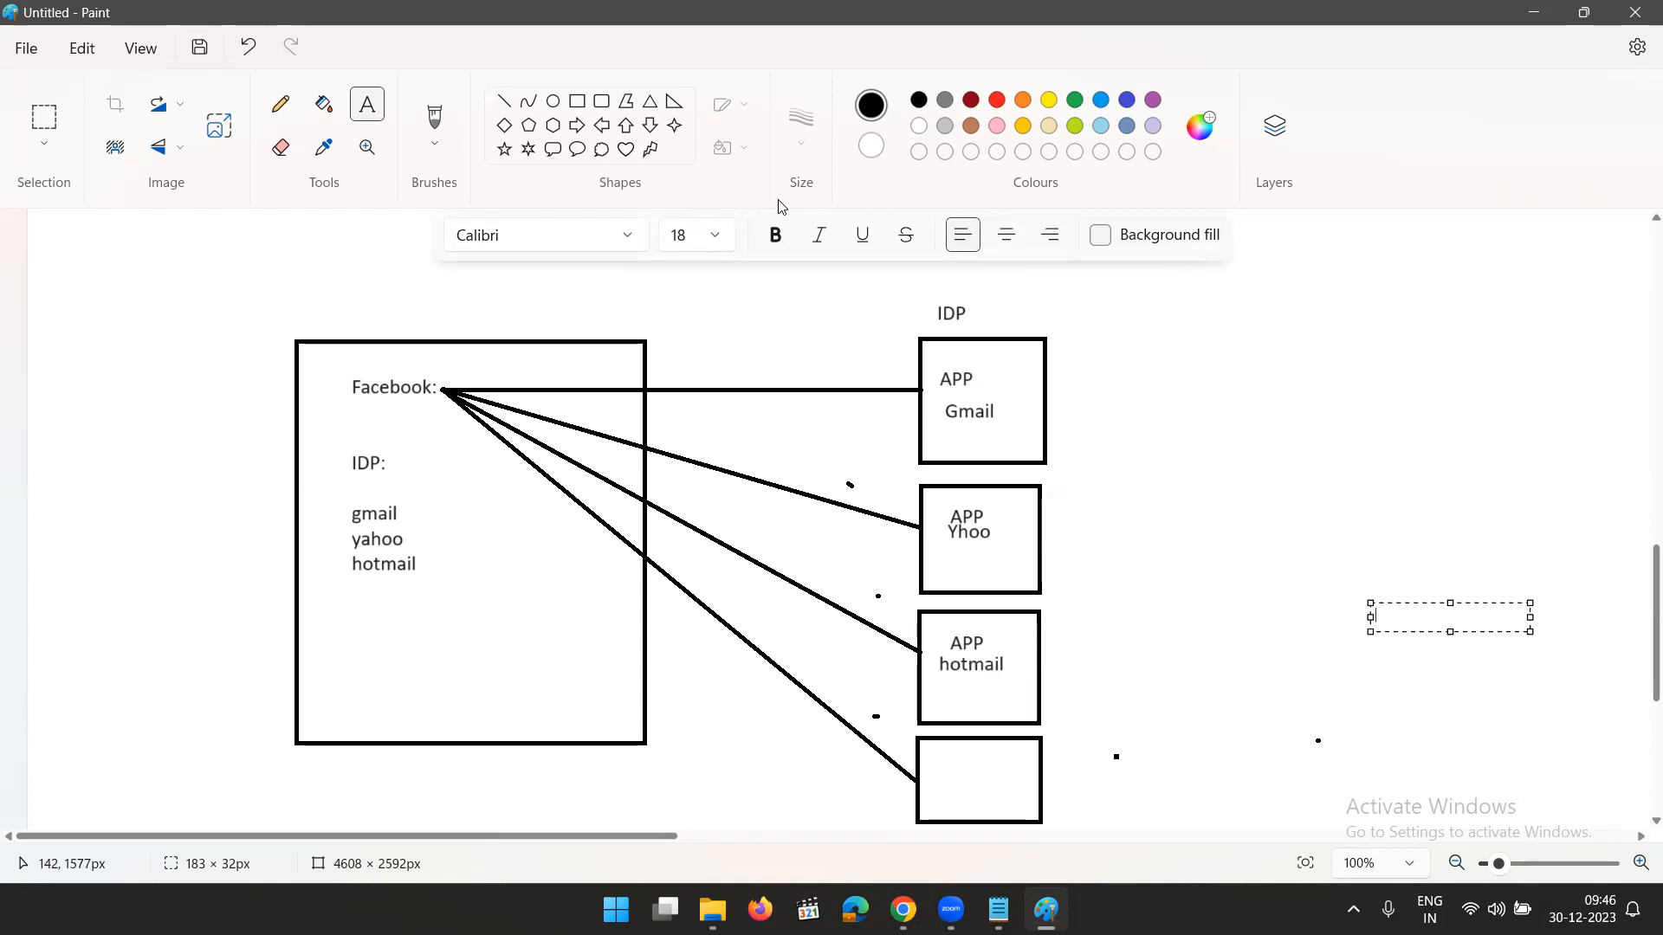
- Draw an ellipse outside the Facebook box near its lower-left corner and label it customers in 18-point text
click(553, 101)
drag(76, 722, 226, 817)
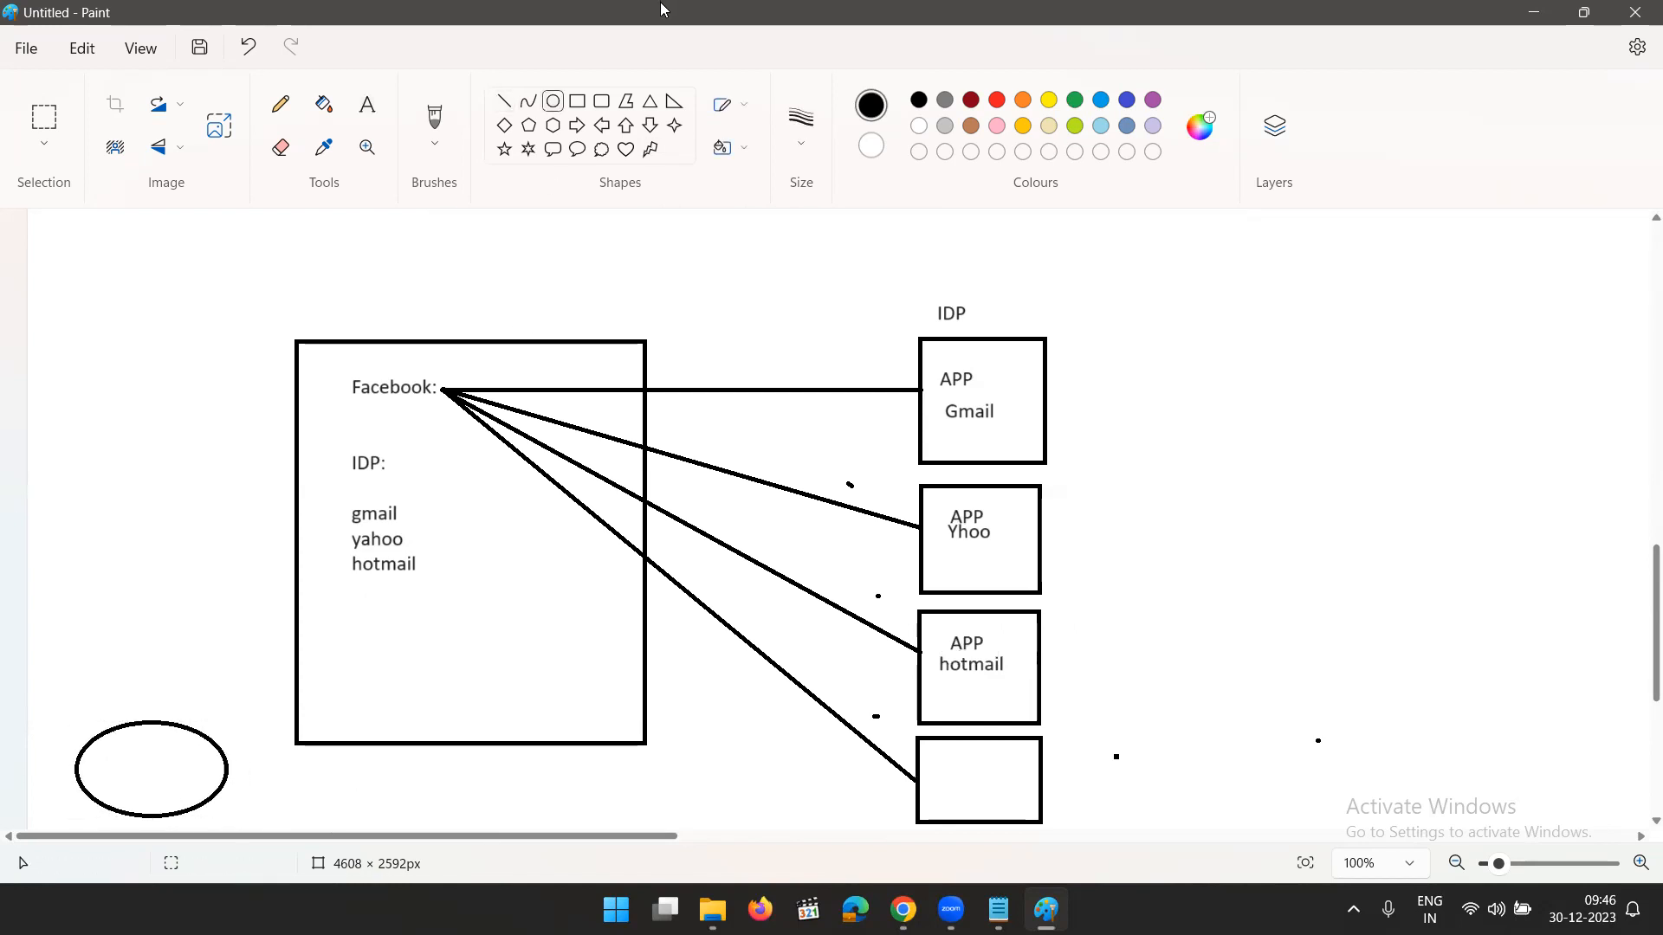
click(367, 104)
drag(107, 775, 211, 750)
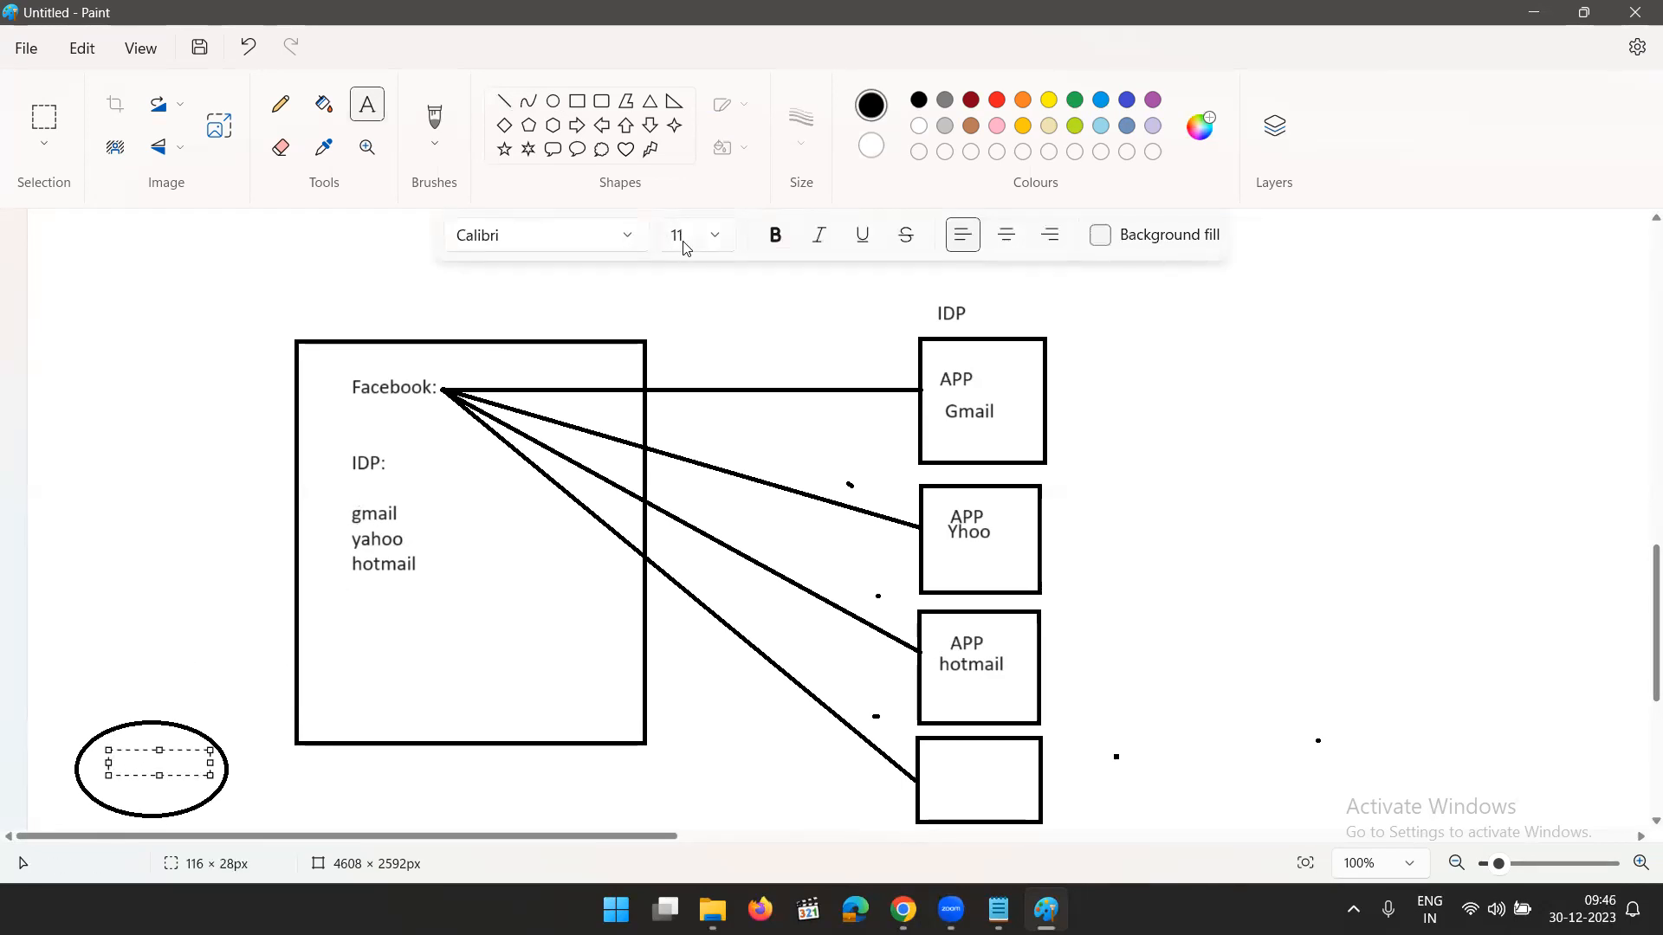
click(714, 235)
click(683, 558)
text(customers)
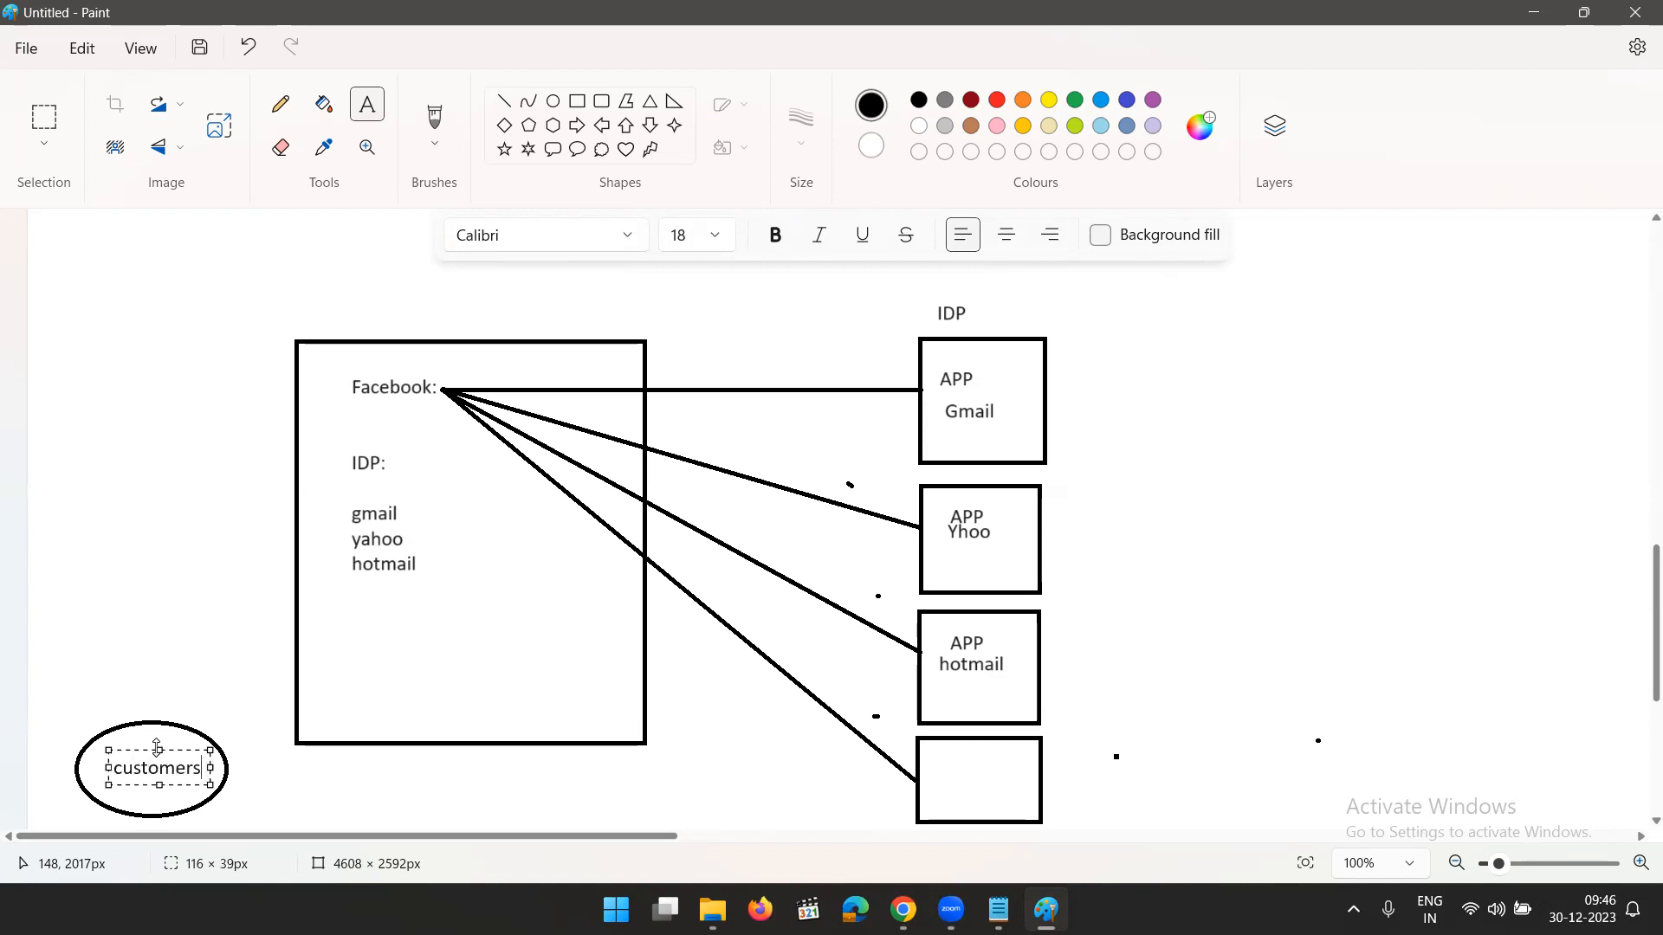
click(218, 774)
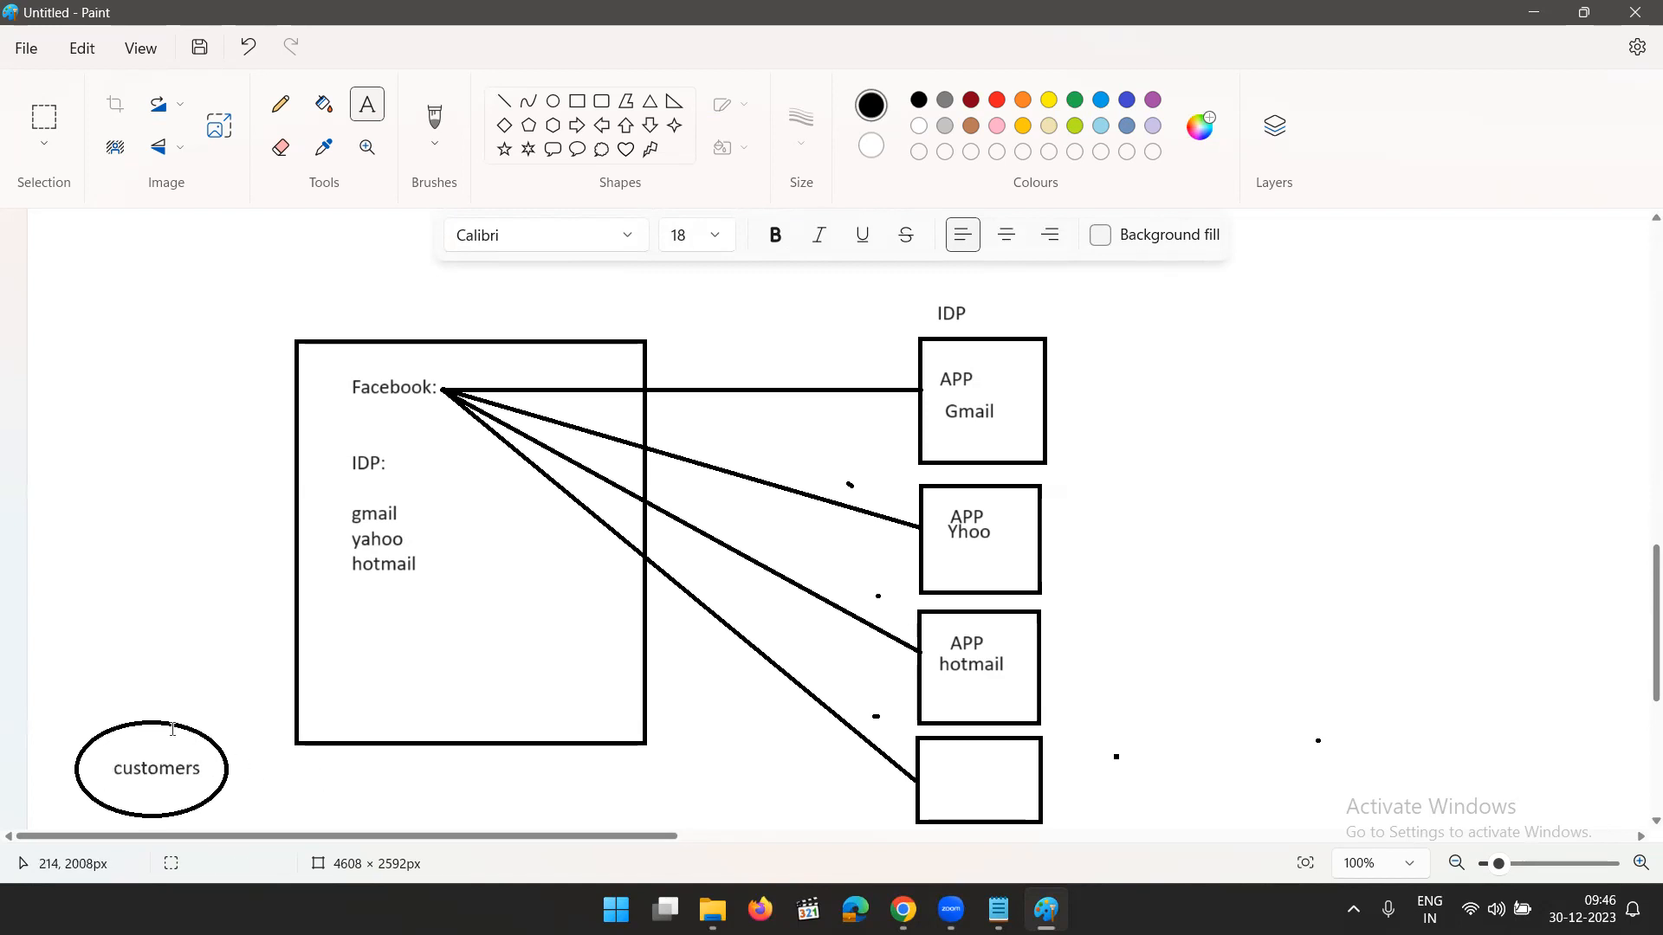
- Add the note "1. Gmail" beside the customers ellipse
click(249, 782)
text(1. Gmail)
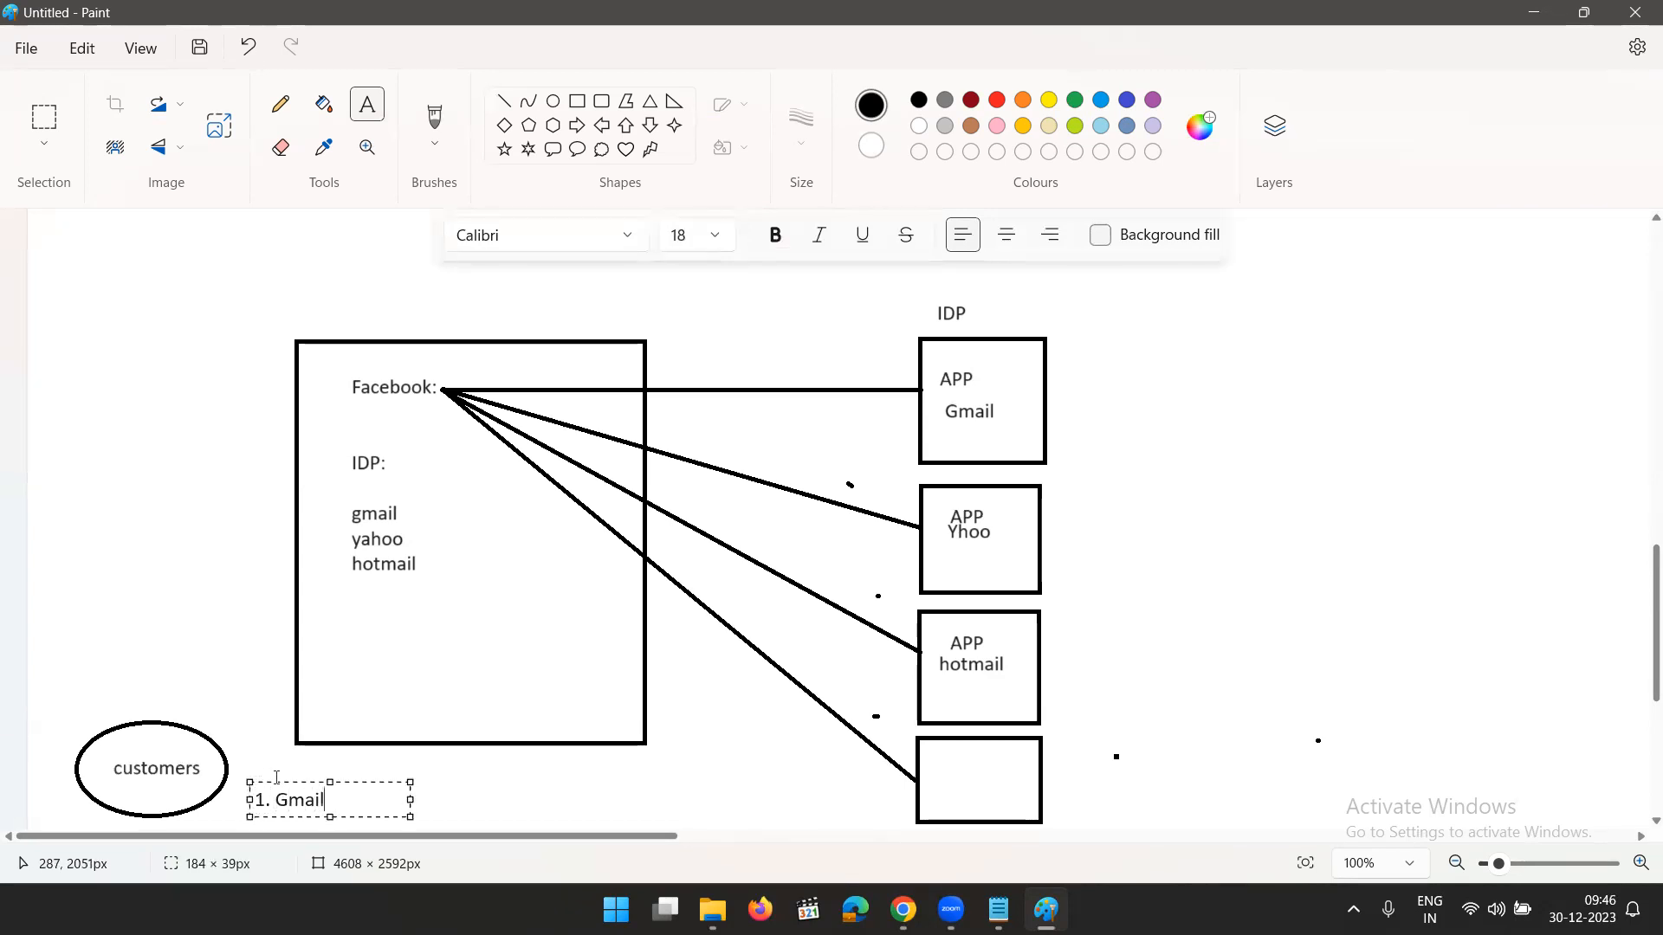
click(493, 800)
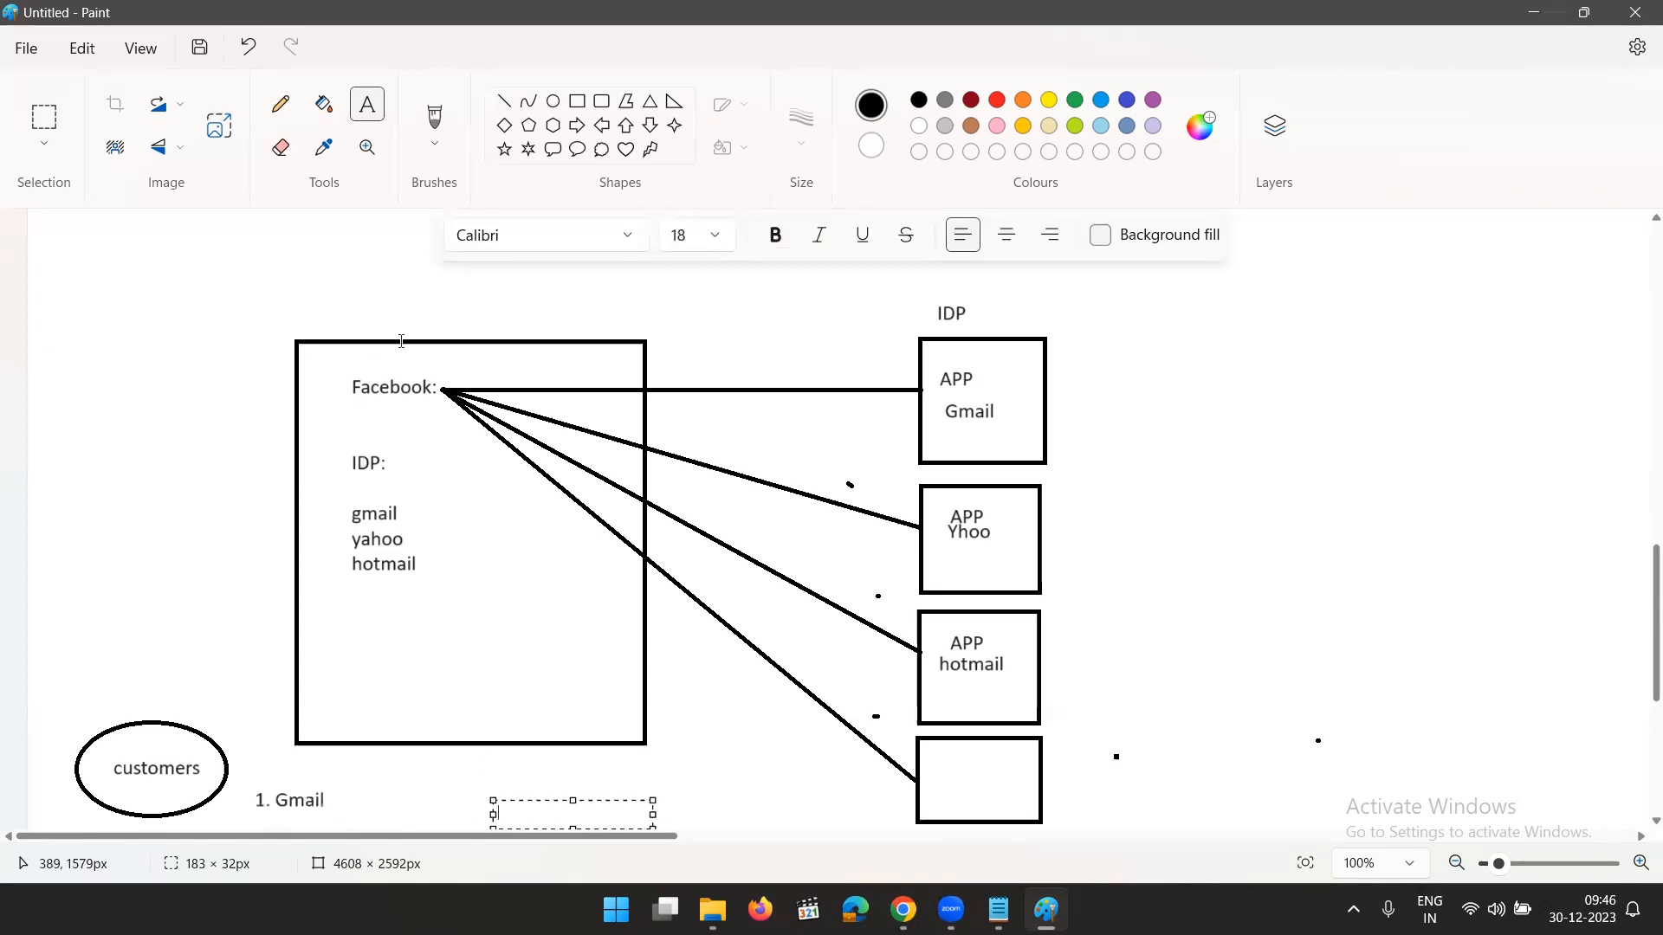
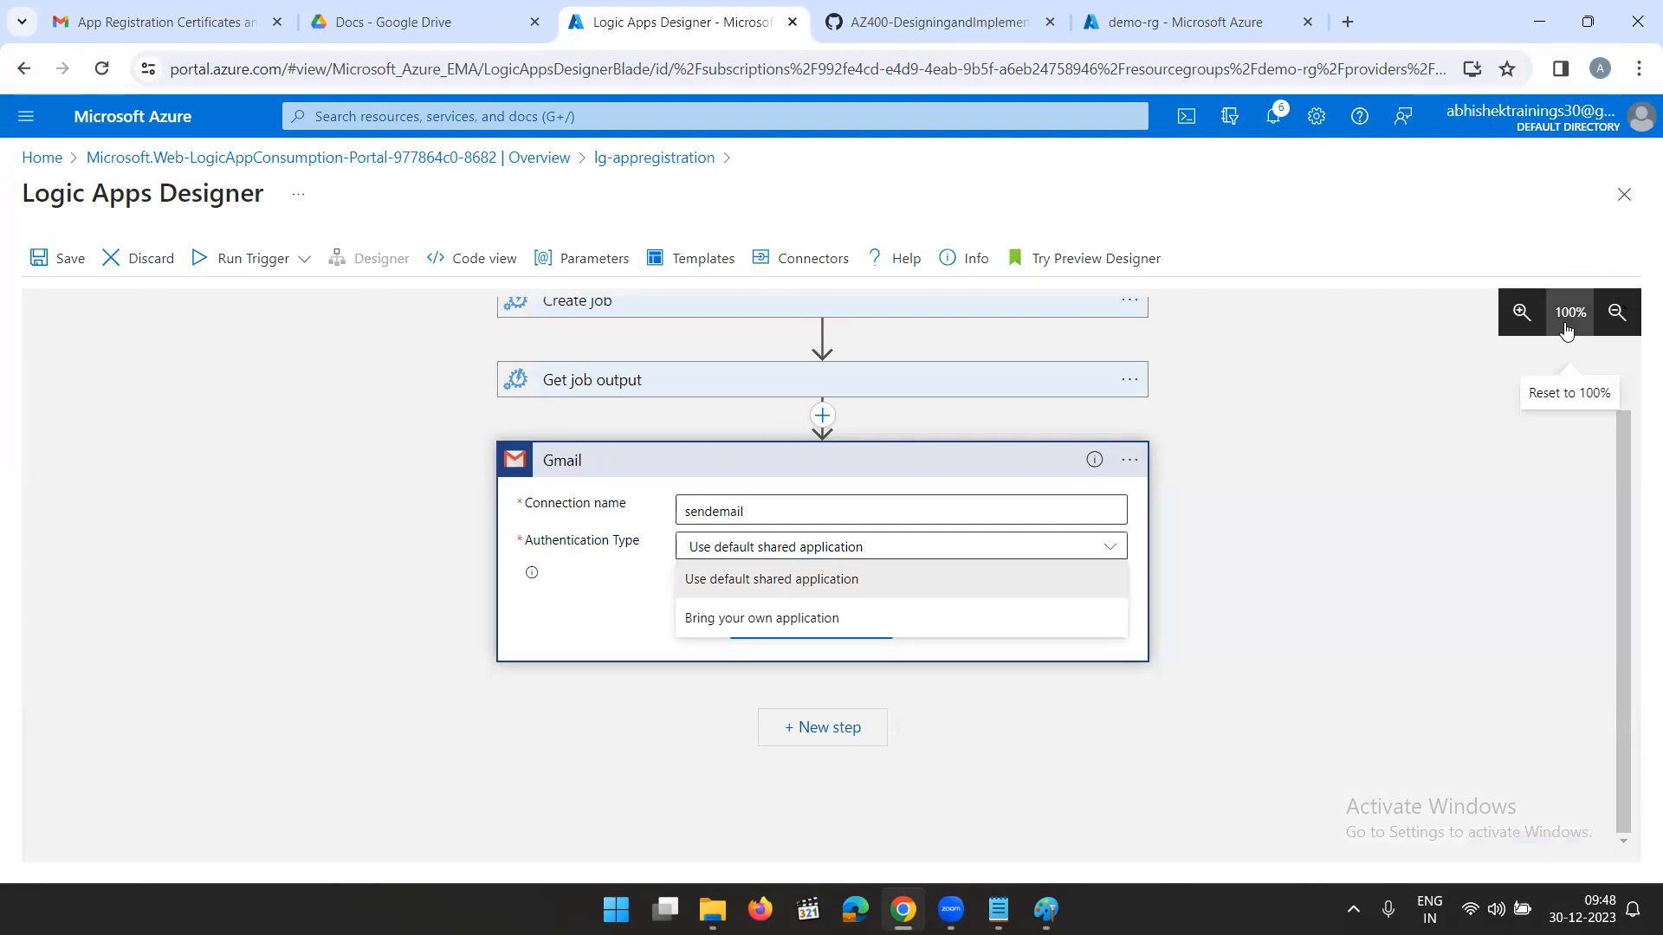
- In a new incognito window, search for "google console" and open the Google Cloud console result
click(1638, 68)
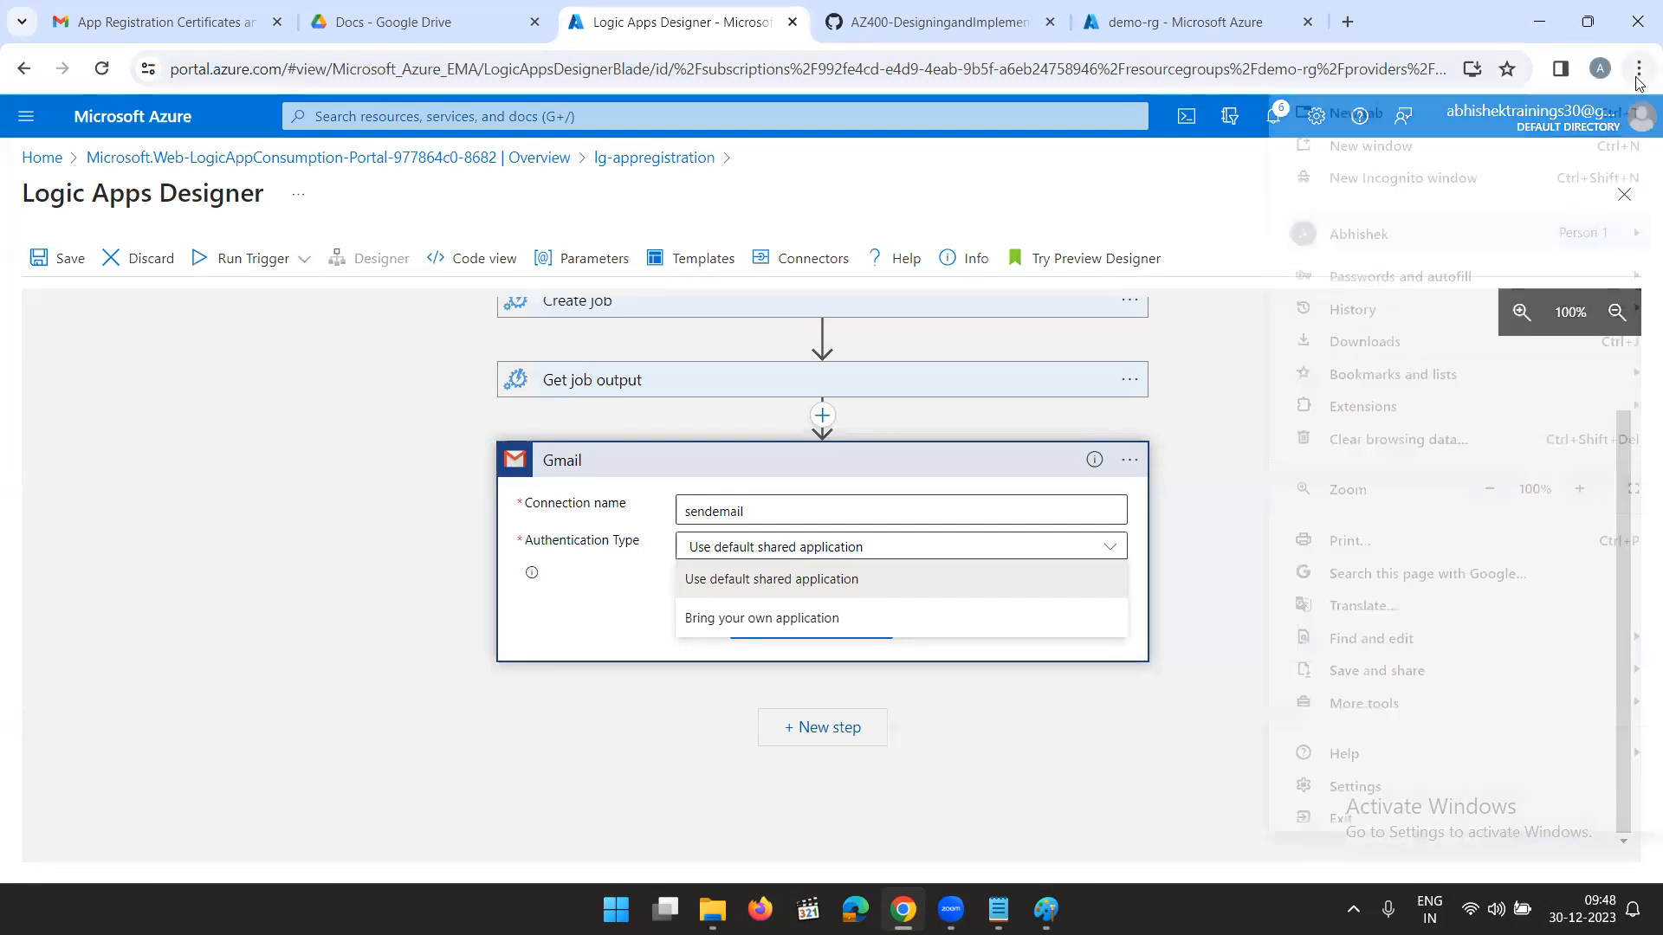
click(1403, 177)
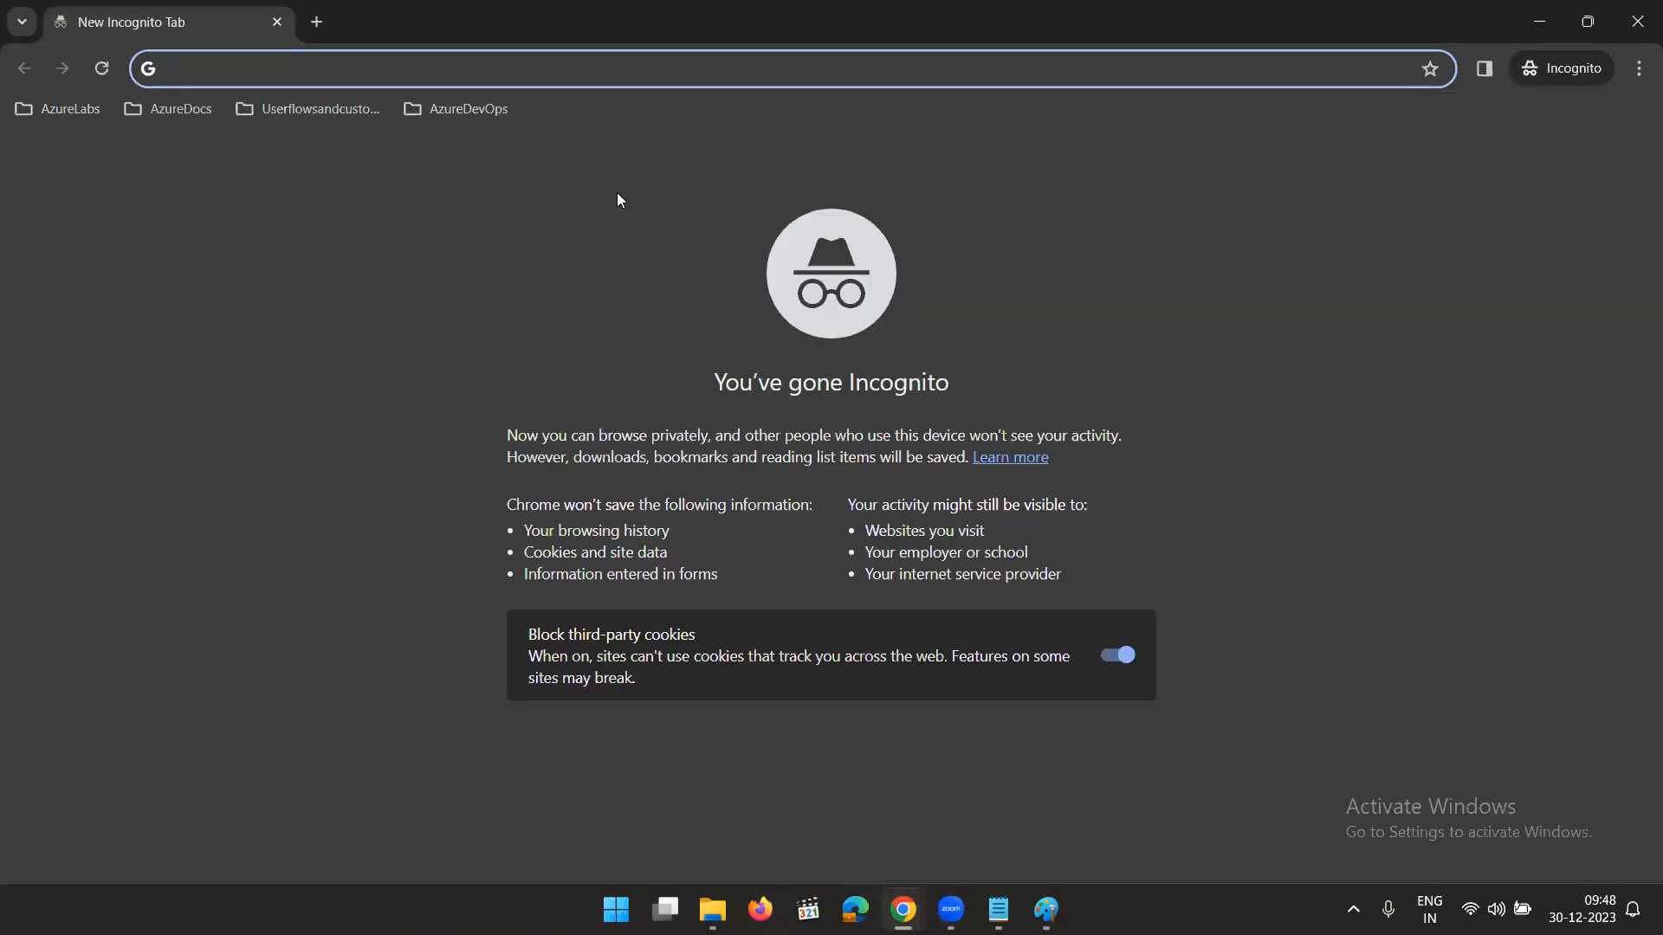
text(g)
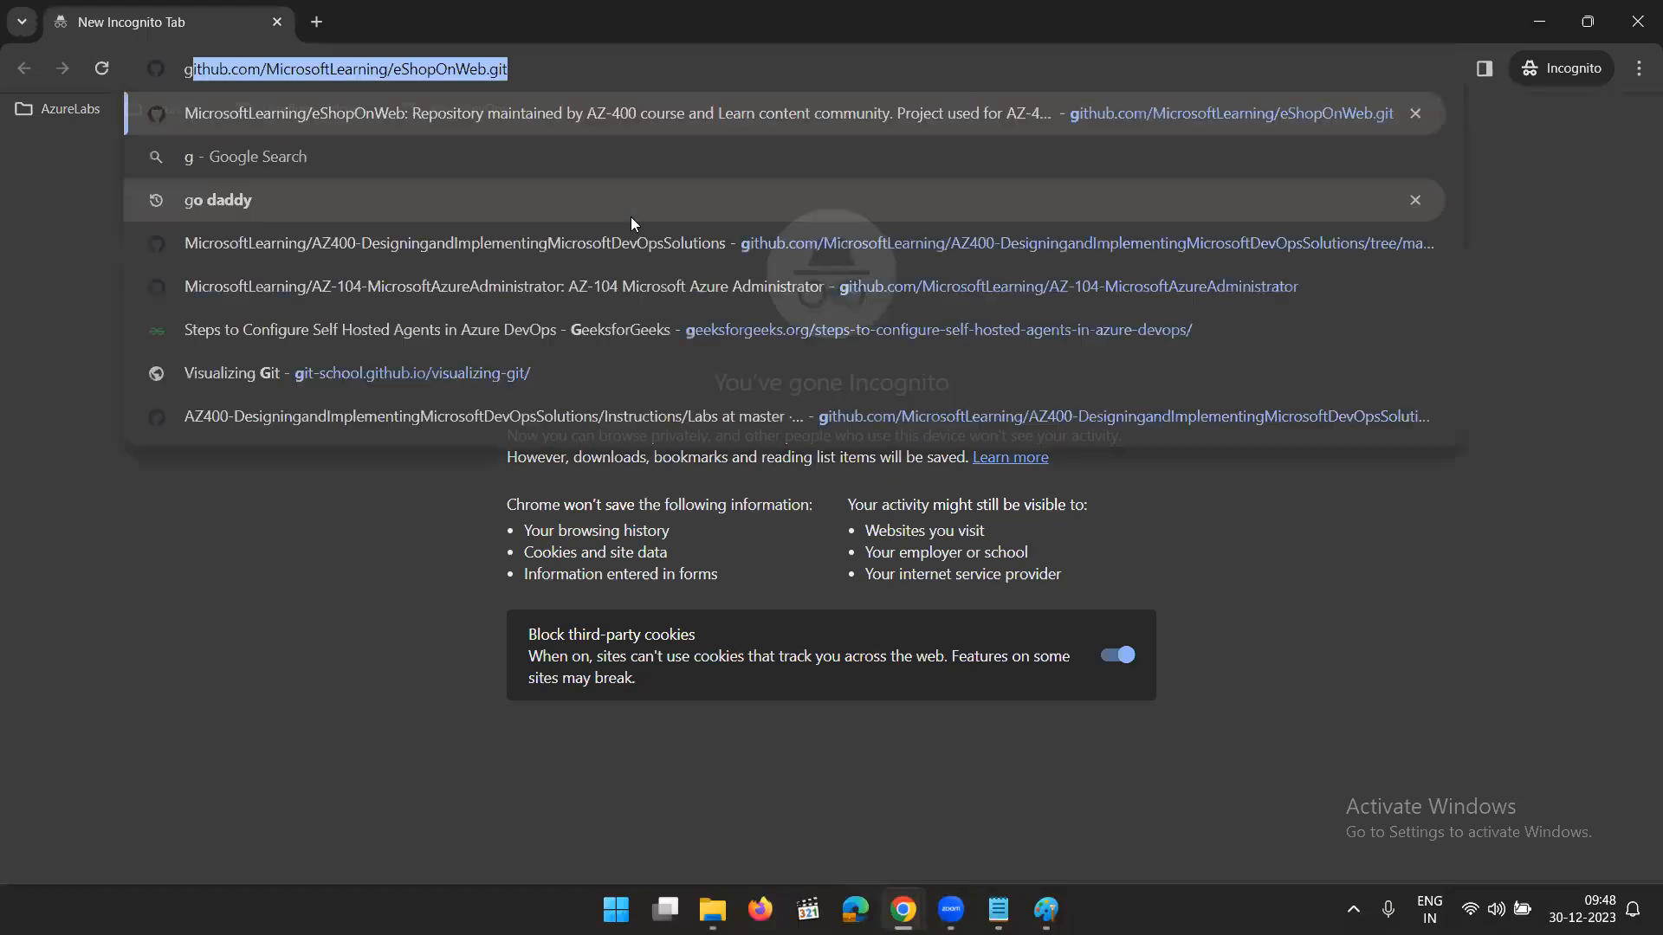
text(oogle co)
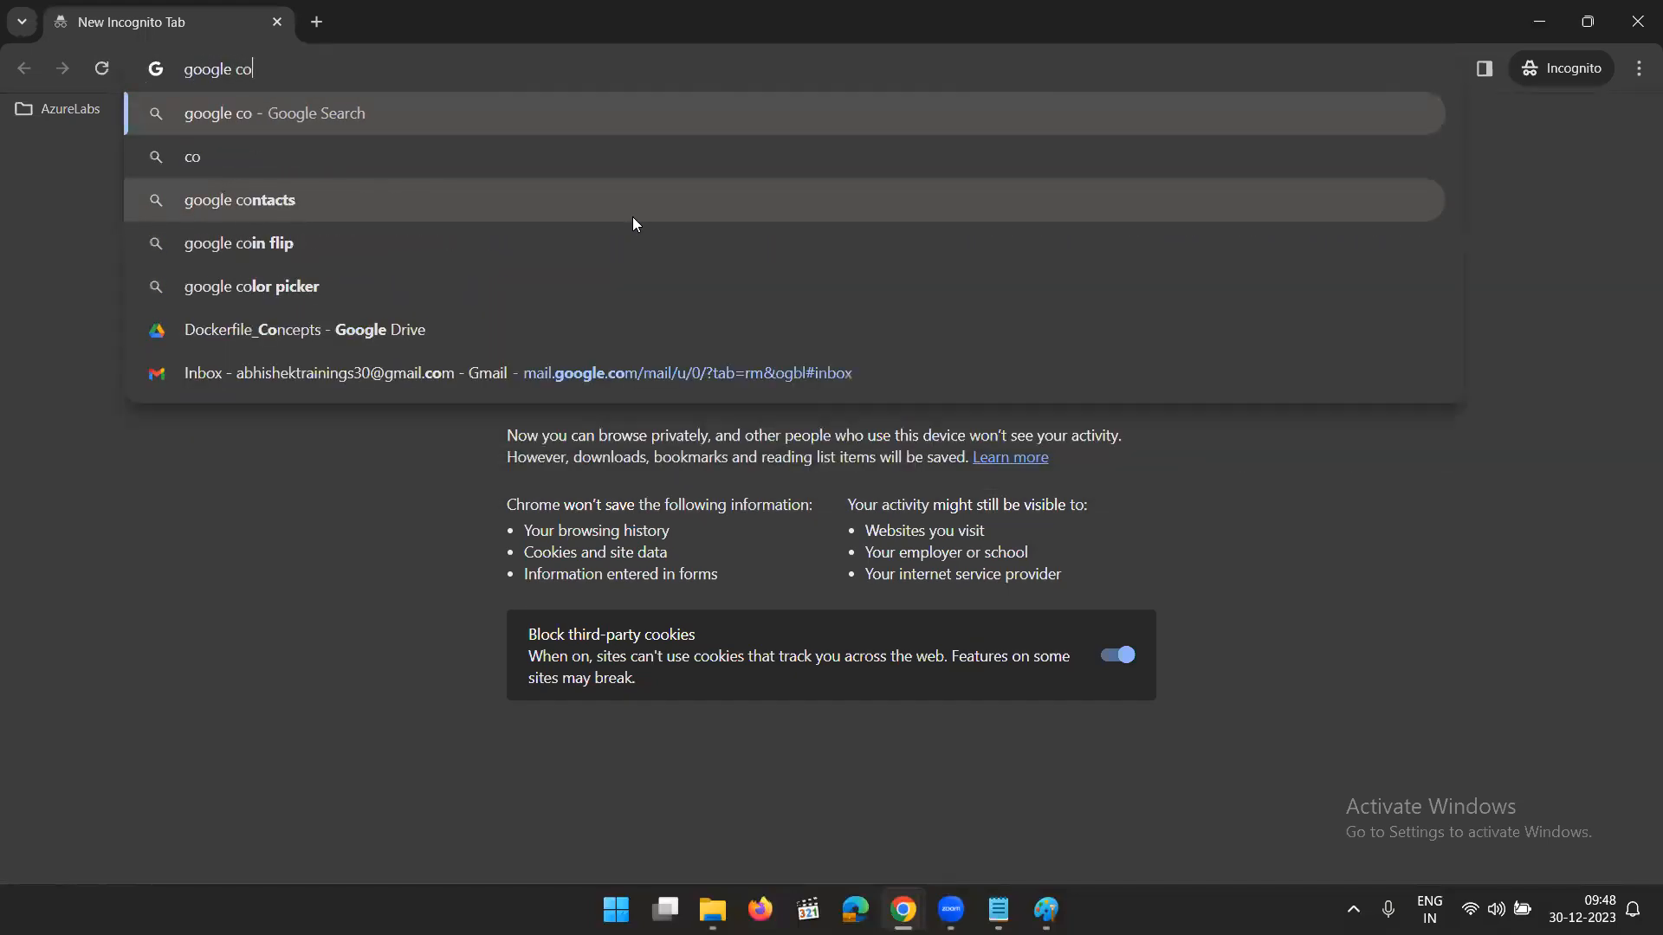
text(nsole)
key(Return)
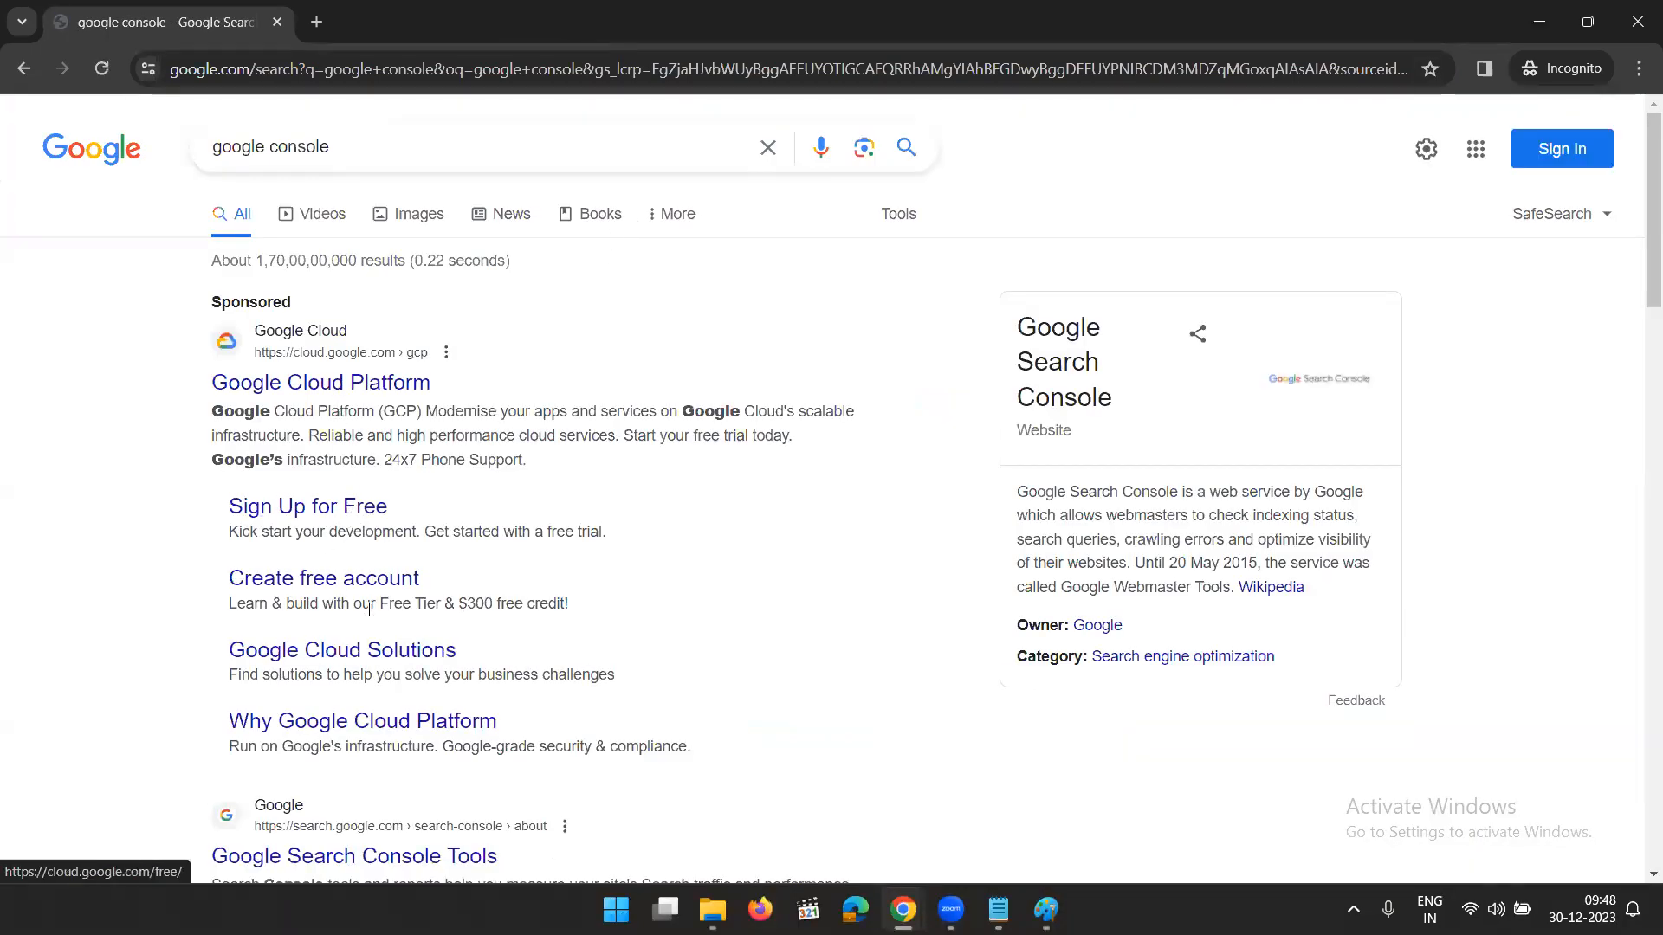
scroll(398, 604, down, 5)
click(344, 588)
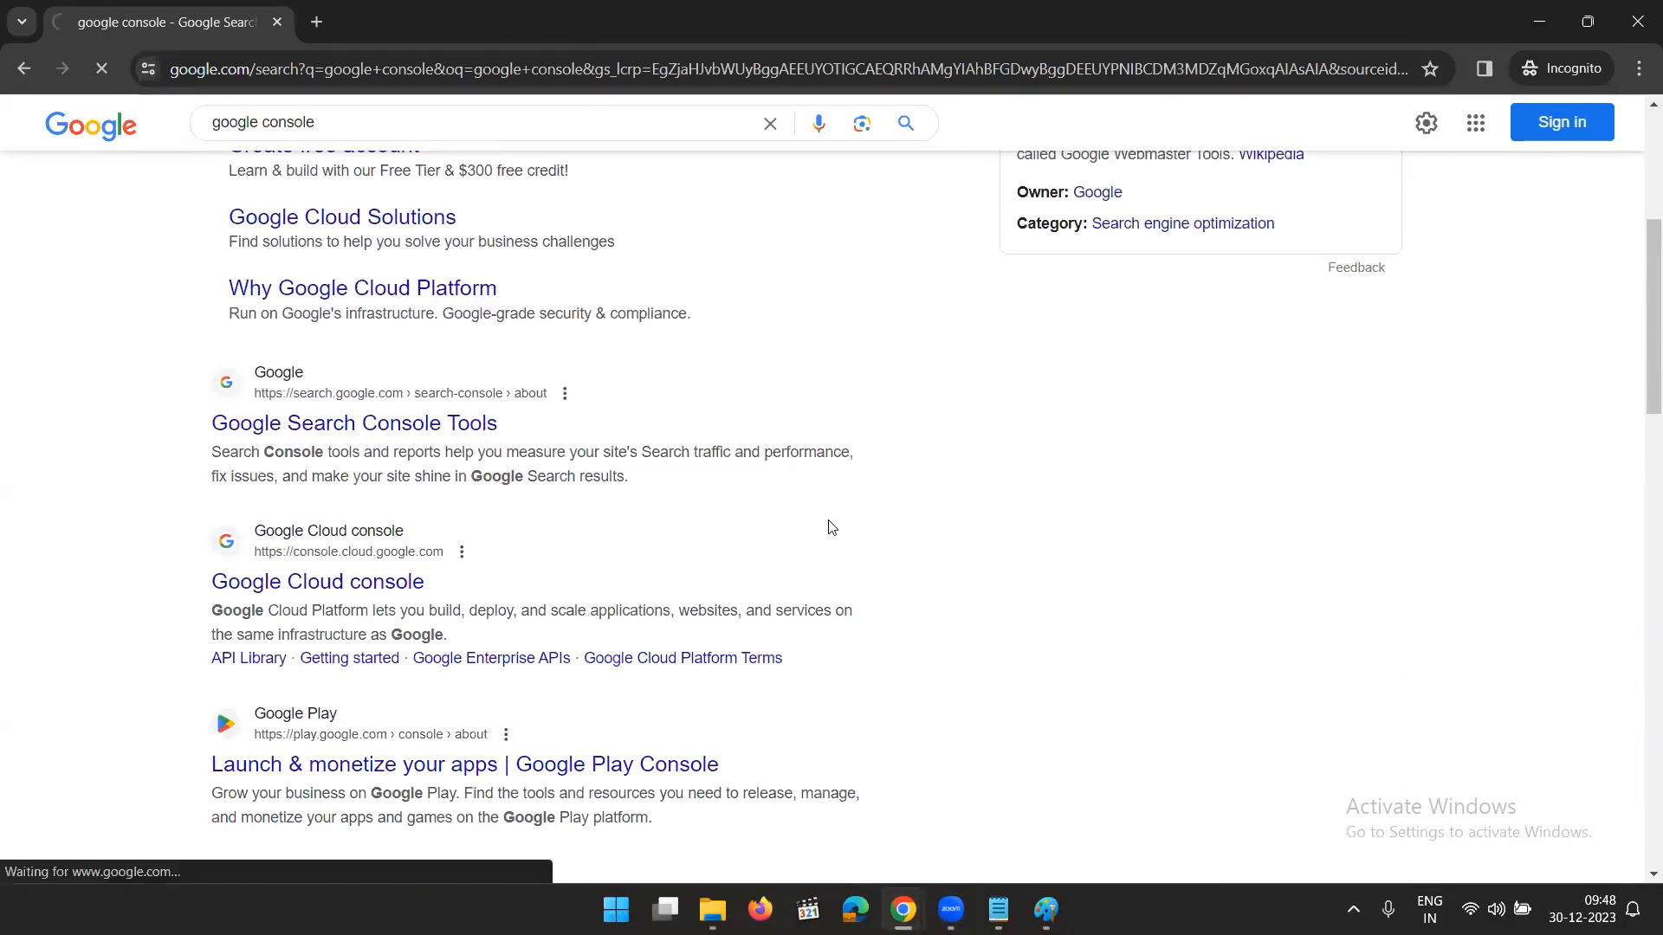
- Enter the training account's email on the Google Cloud Platform sign-in page and continue to the password page
click(829, 444)
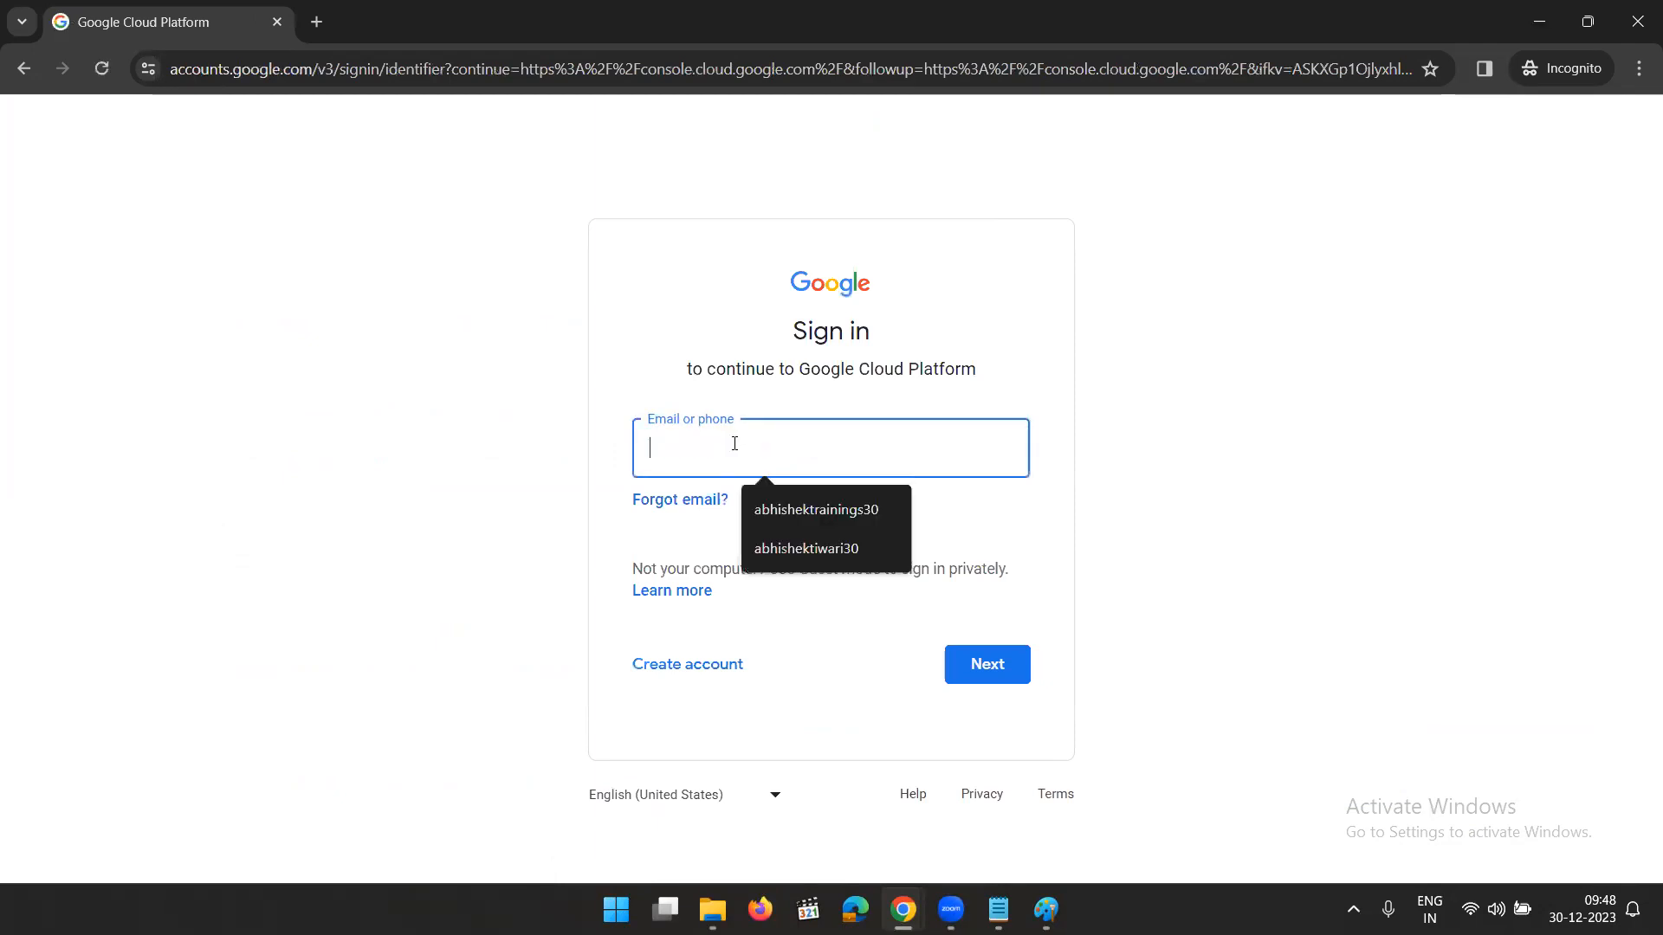
click(343, 391)
click(779, 450)
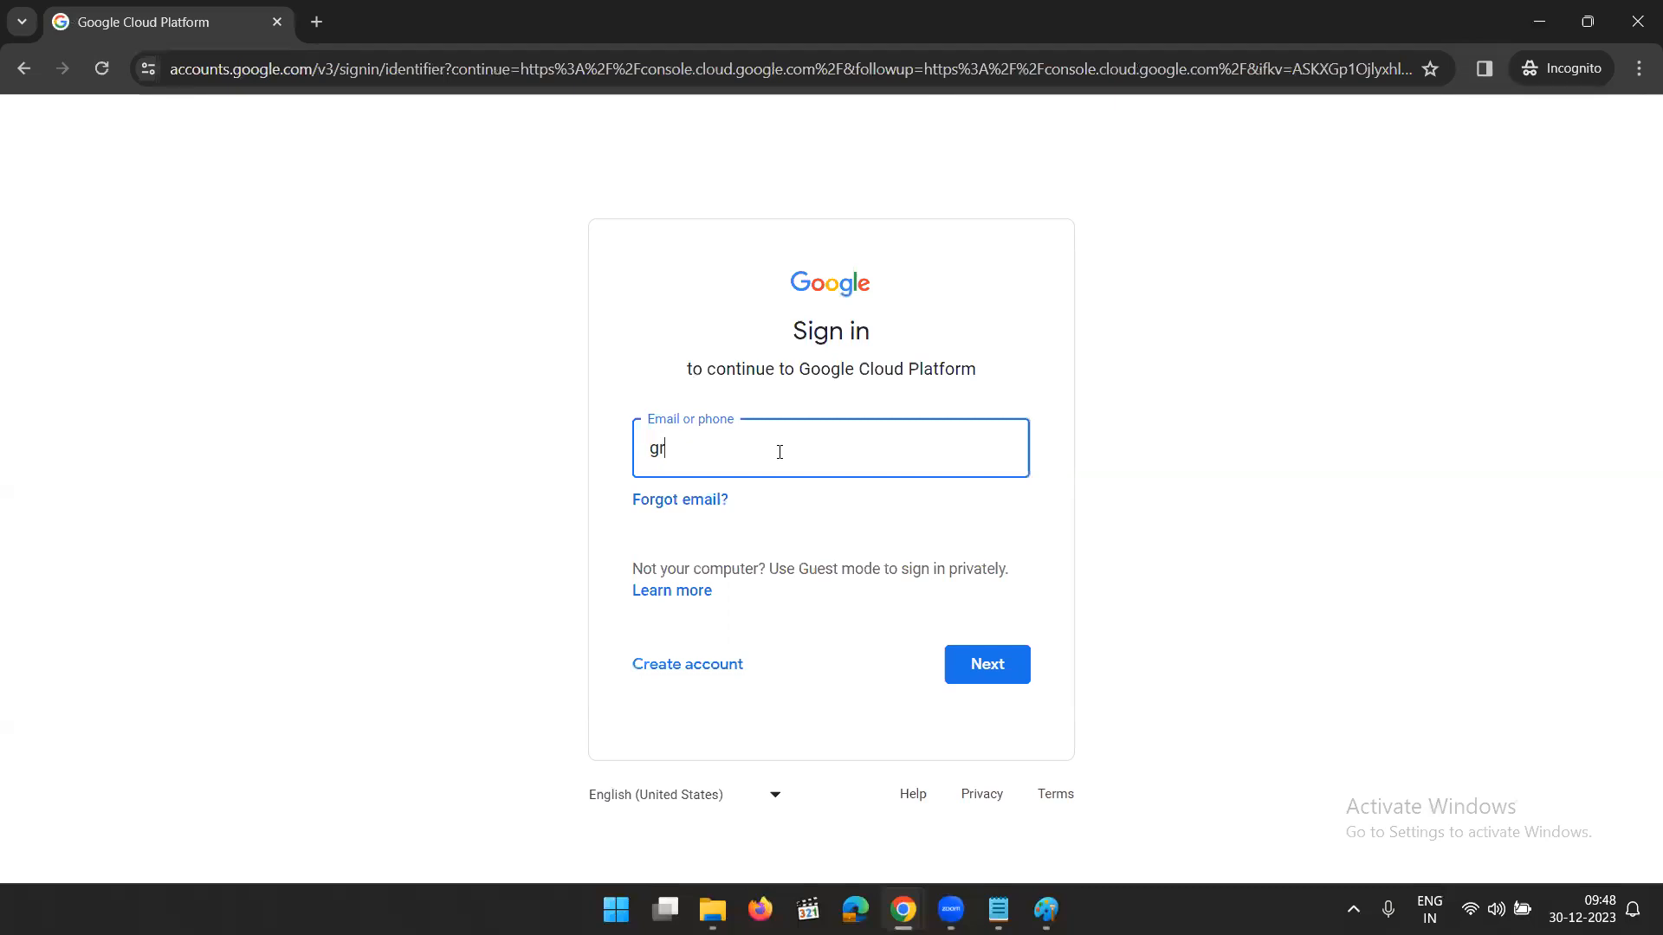
click(986, 665)
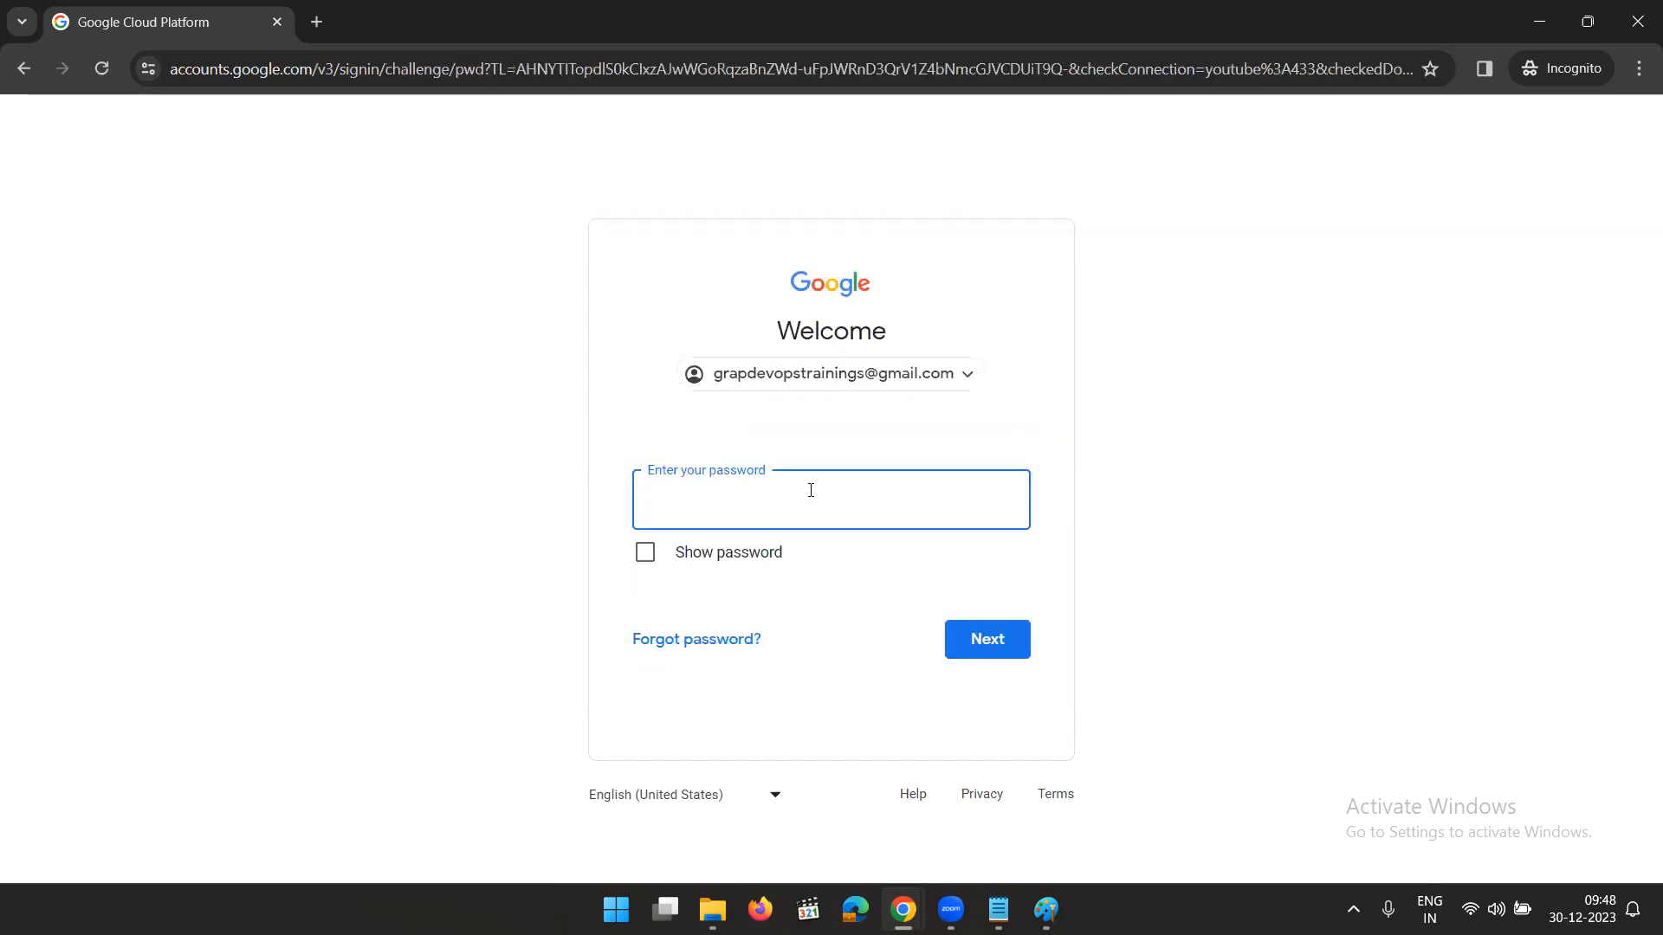
- Enter the account password and complete the Google Cloud sign-in
text(•)
key(BackSpace)
text(•••••)
click(1009, 656)
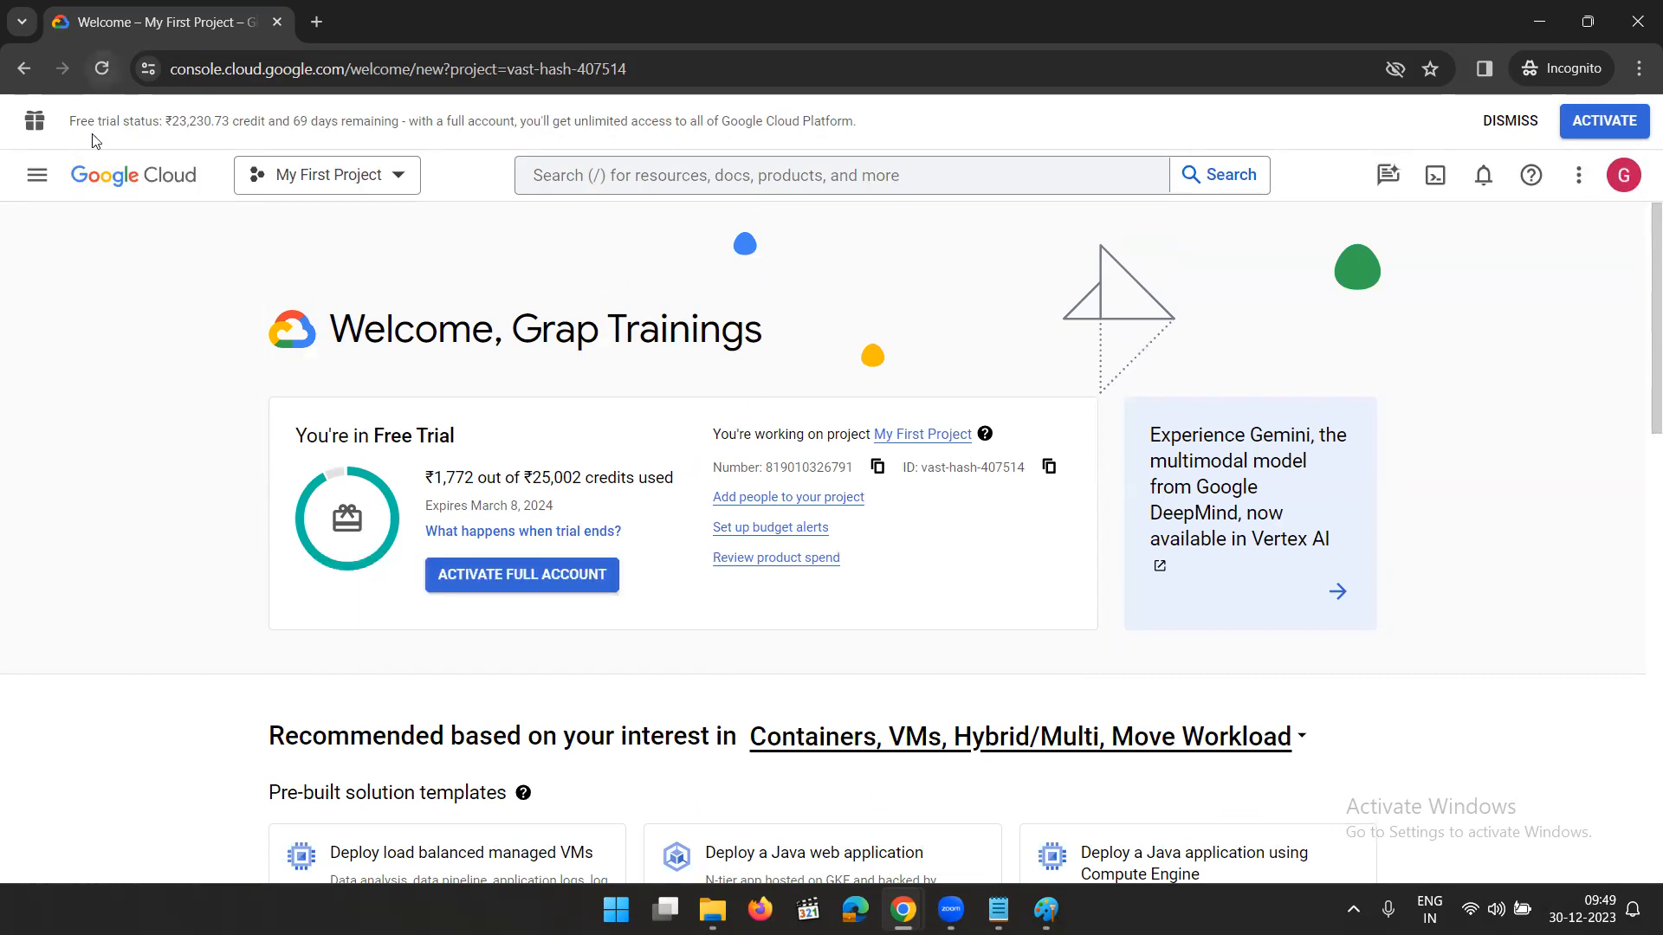
- Open the Credentials page of APIs & Services and bring up the form for creating an OAuth client ID
click(42, 179)
mouse_move(164, 490)
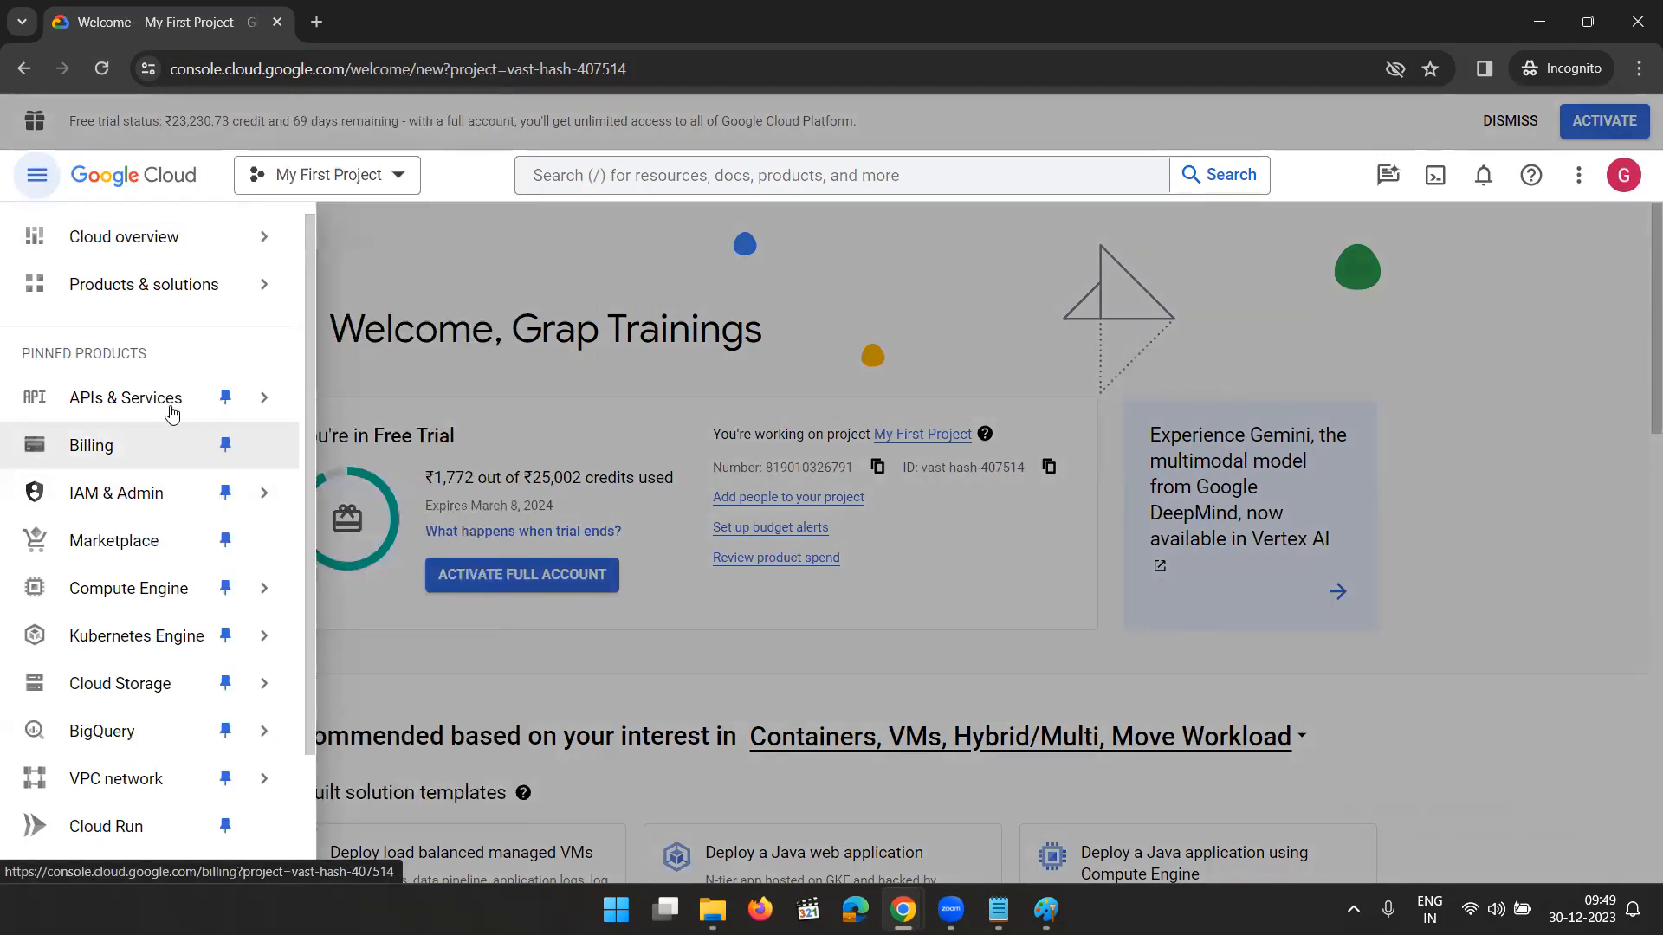
mouse_move(206, 406)
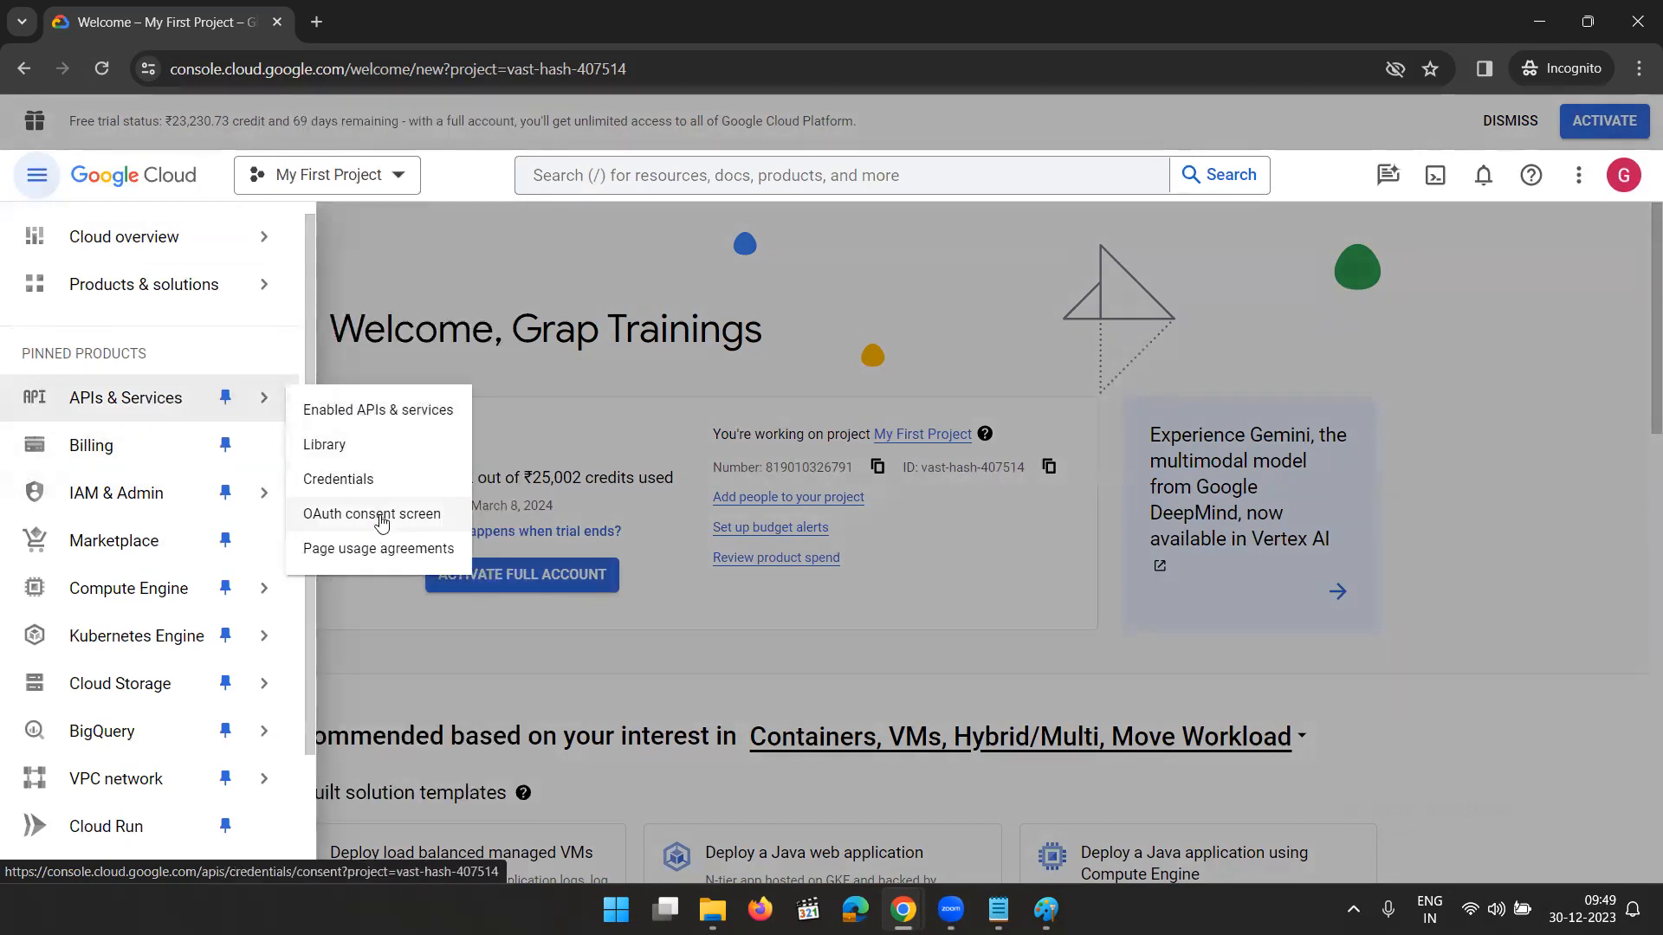
click(346, 481)
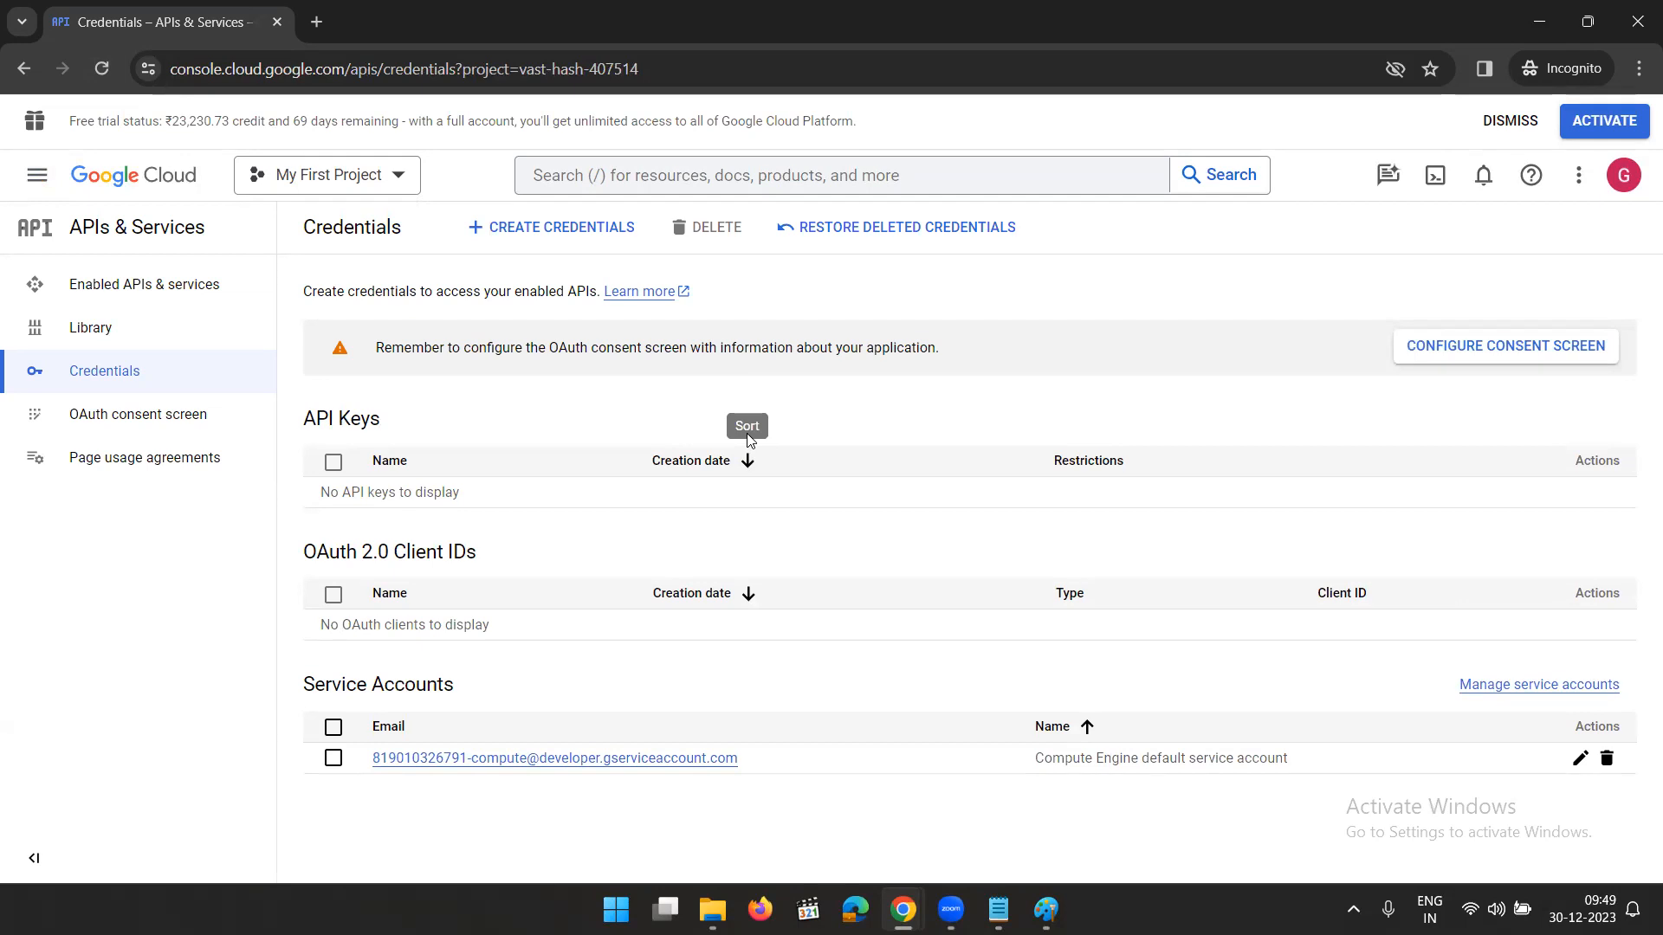
click(519, 226)
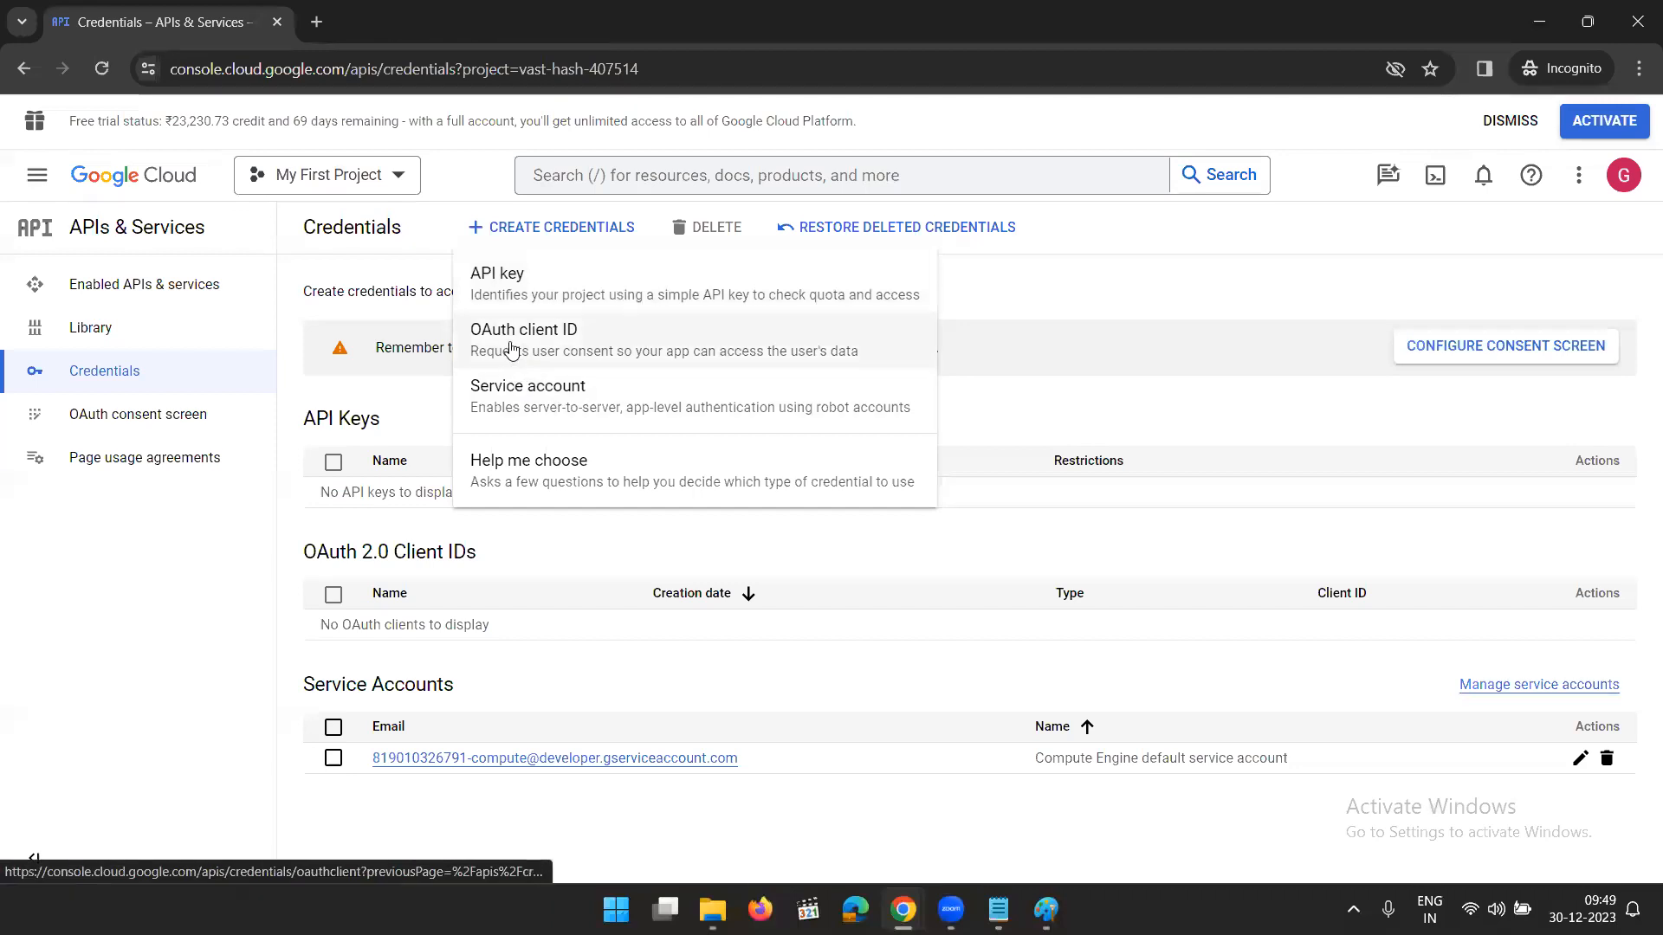
click(584, 349)
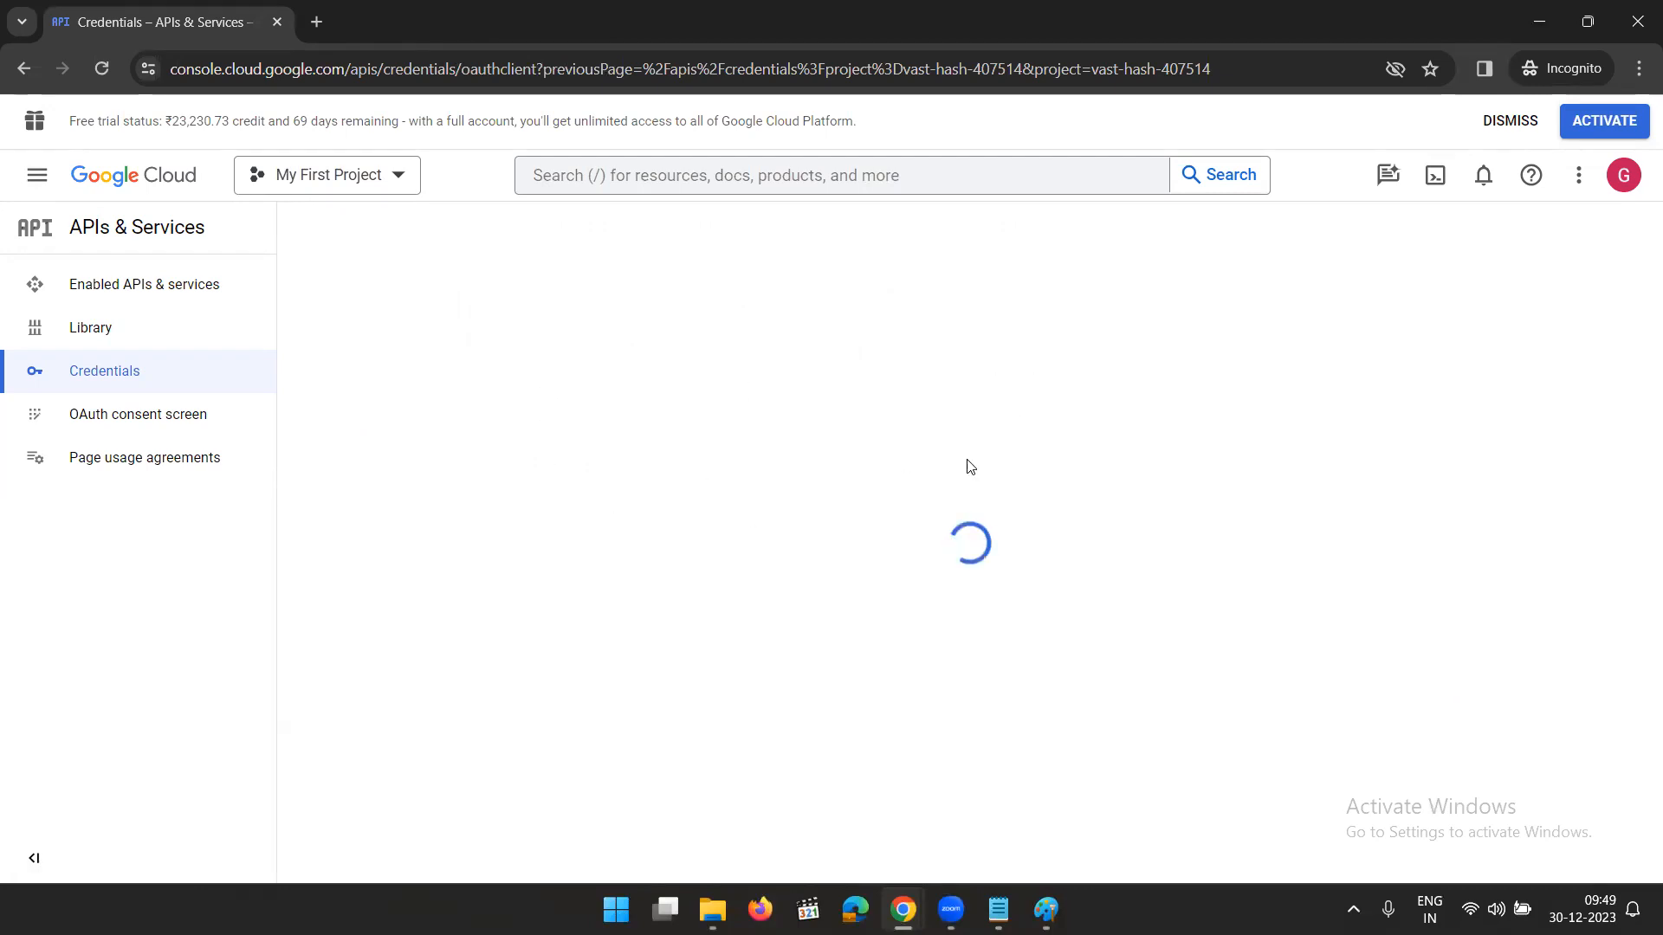
- Back in Logic Apps Designer, create the sendemail Gmail connection with the default shared application and allow it access to the training Google account
click(1541, 29)
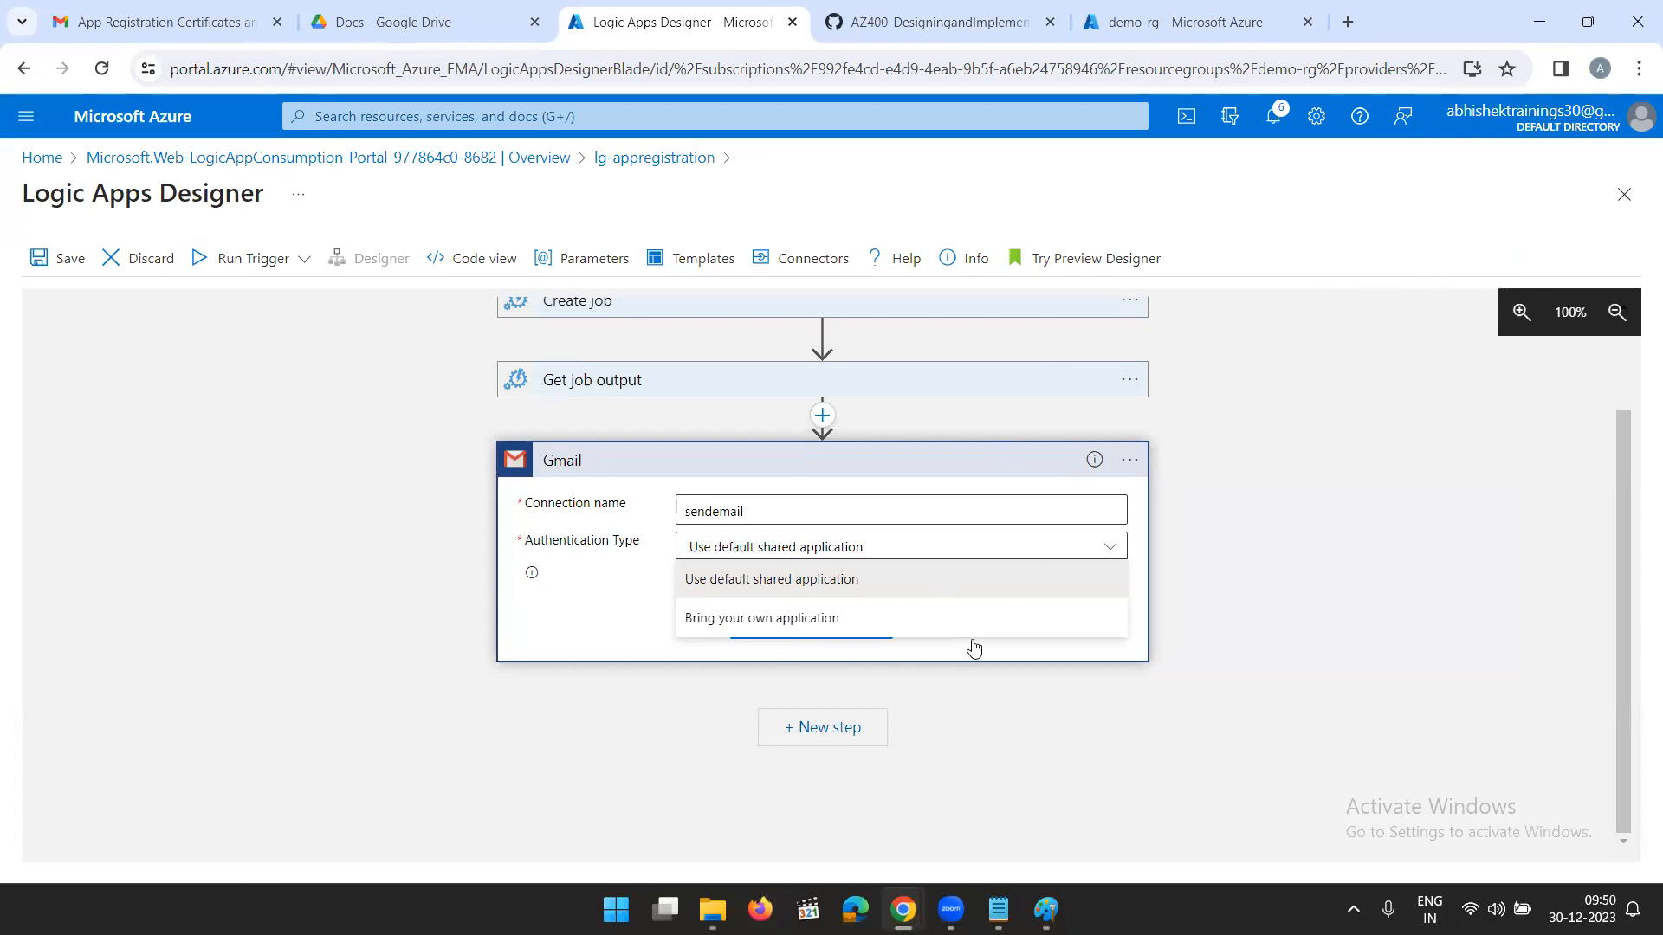
click(791, 587)
click(803, 620)
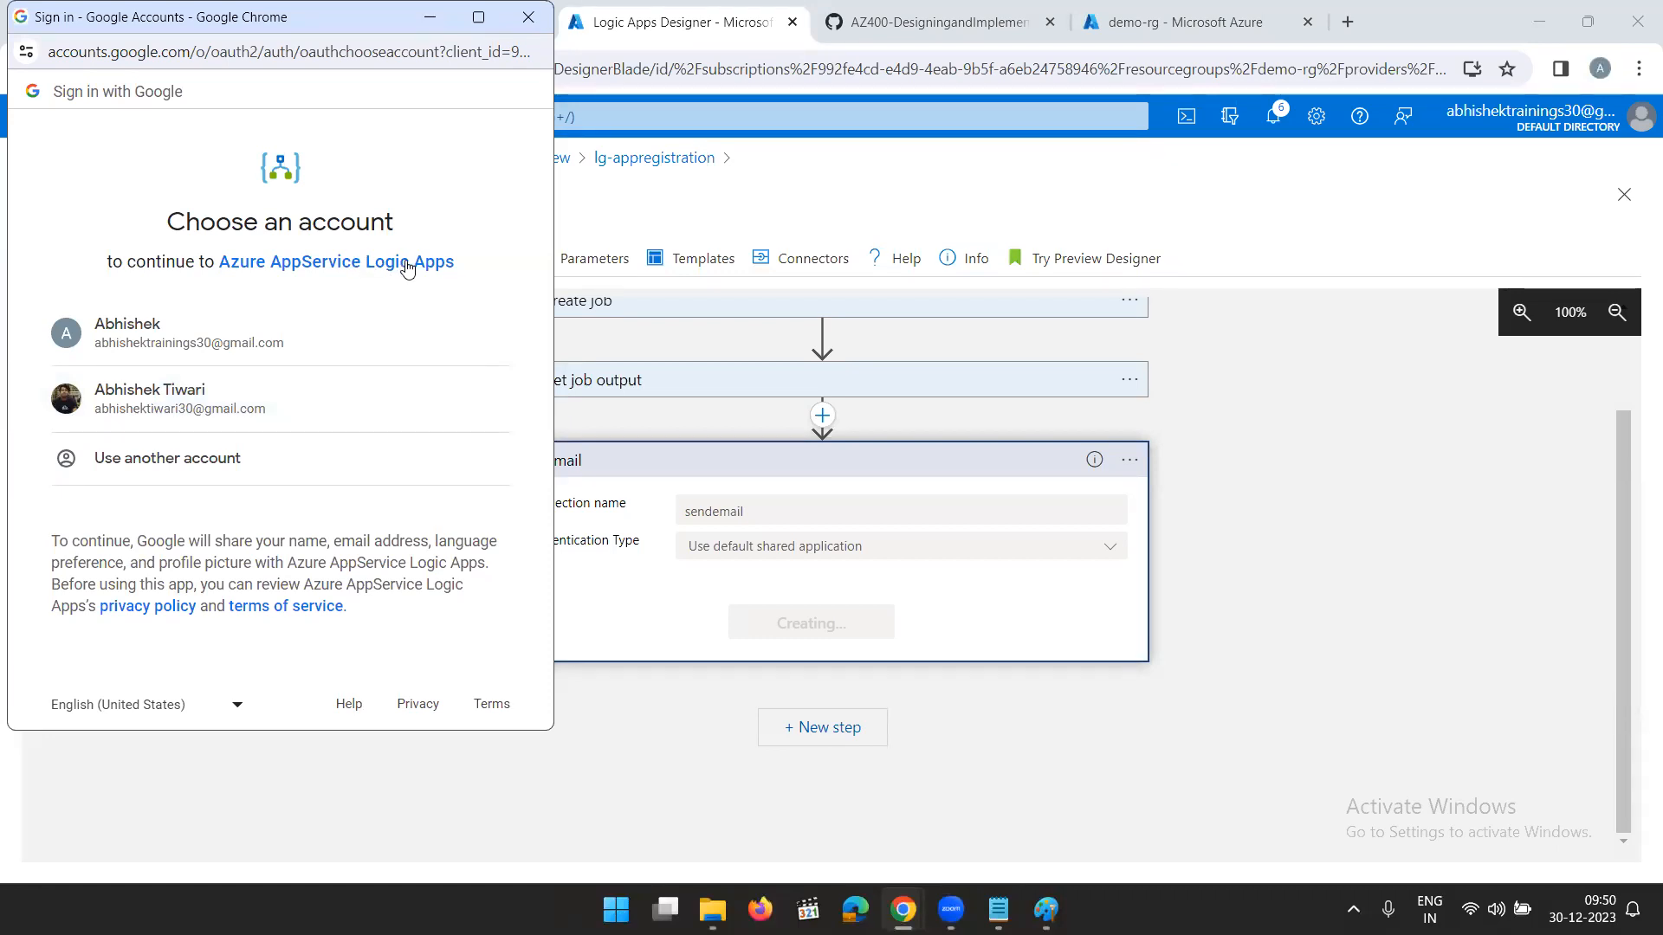
click(207, 348)
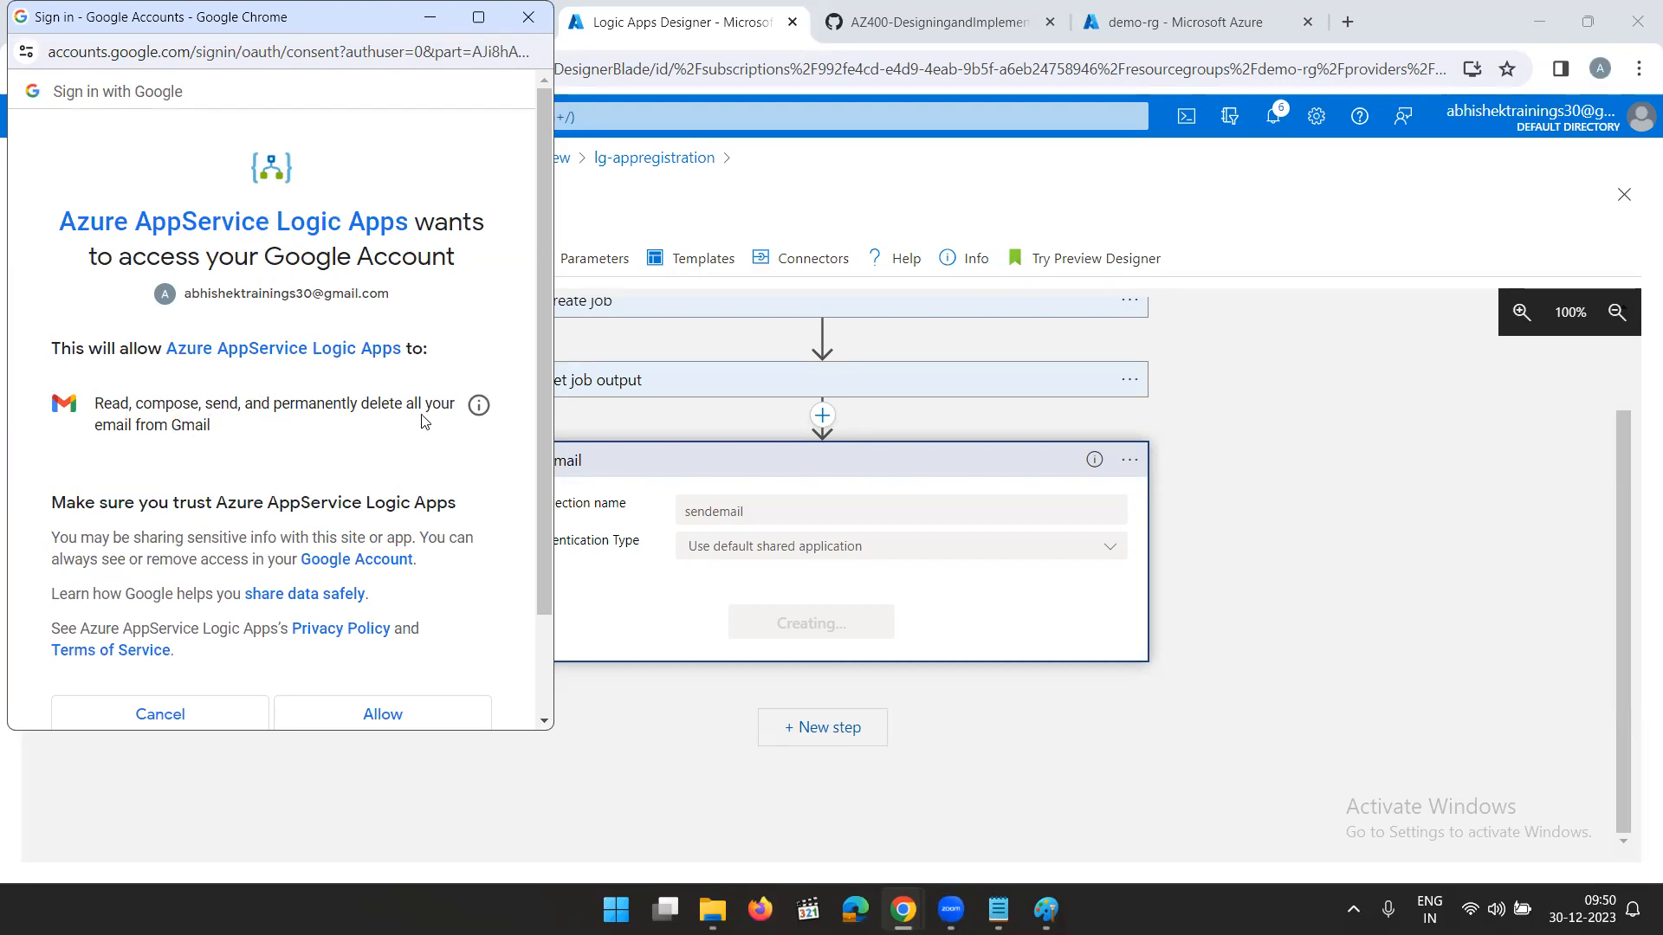
scroll(291, 441, down, 3)
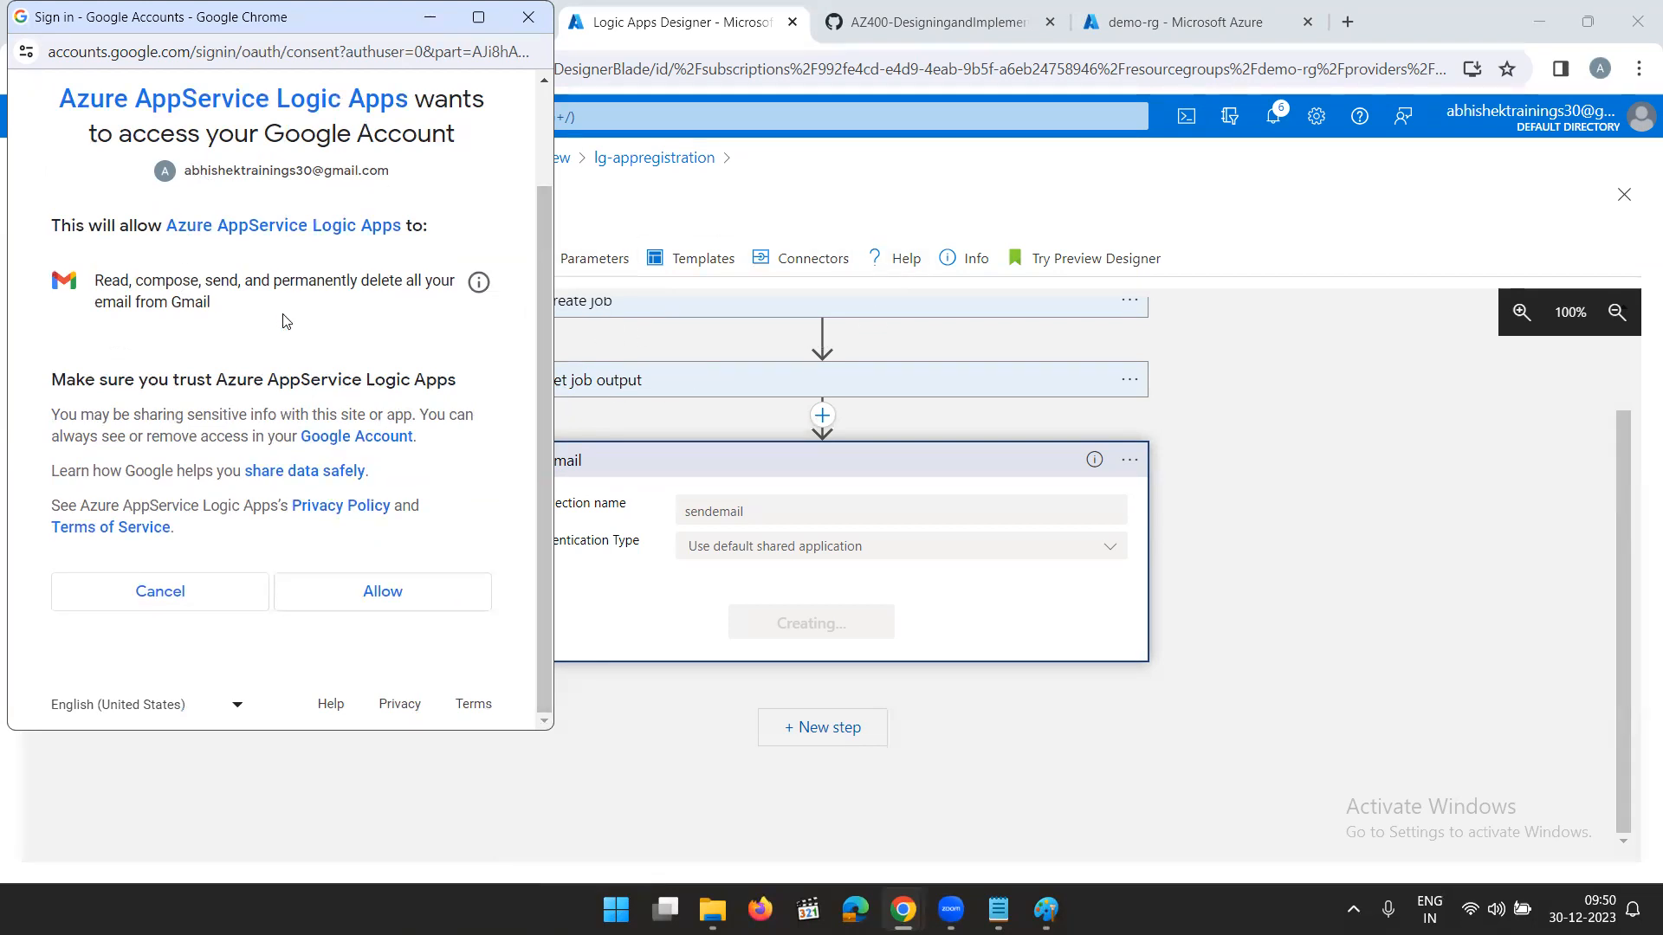
click(388, 601)
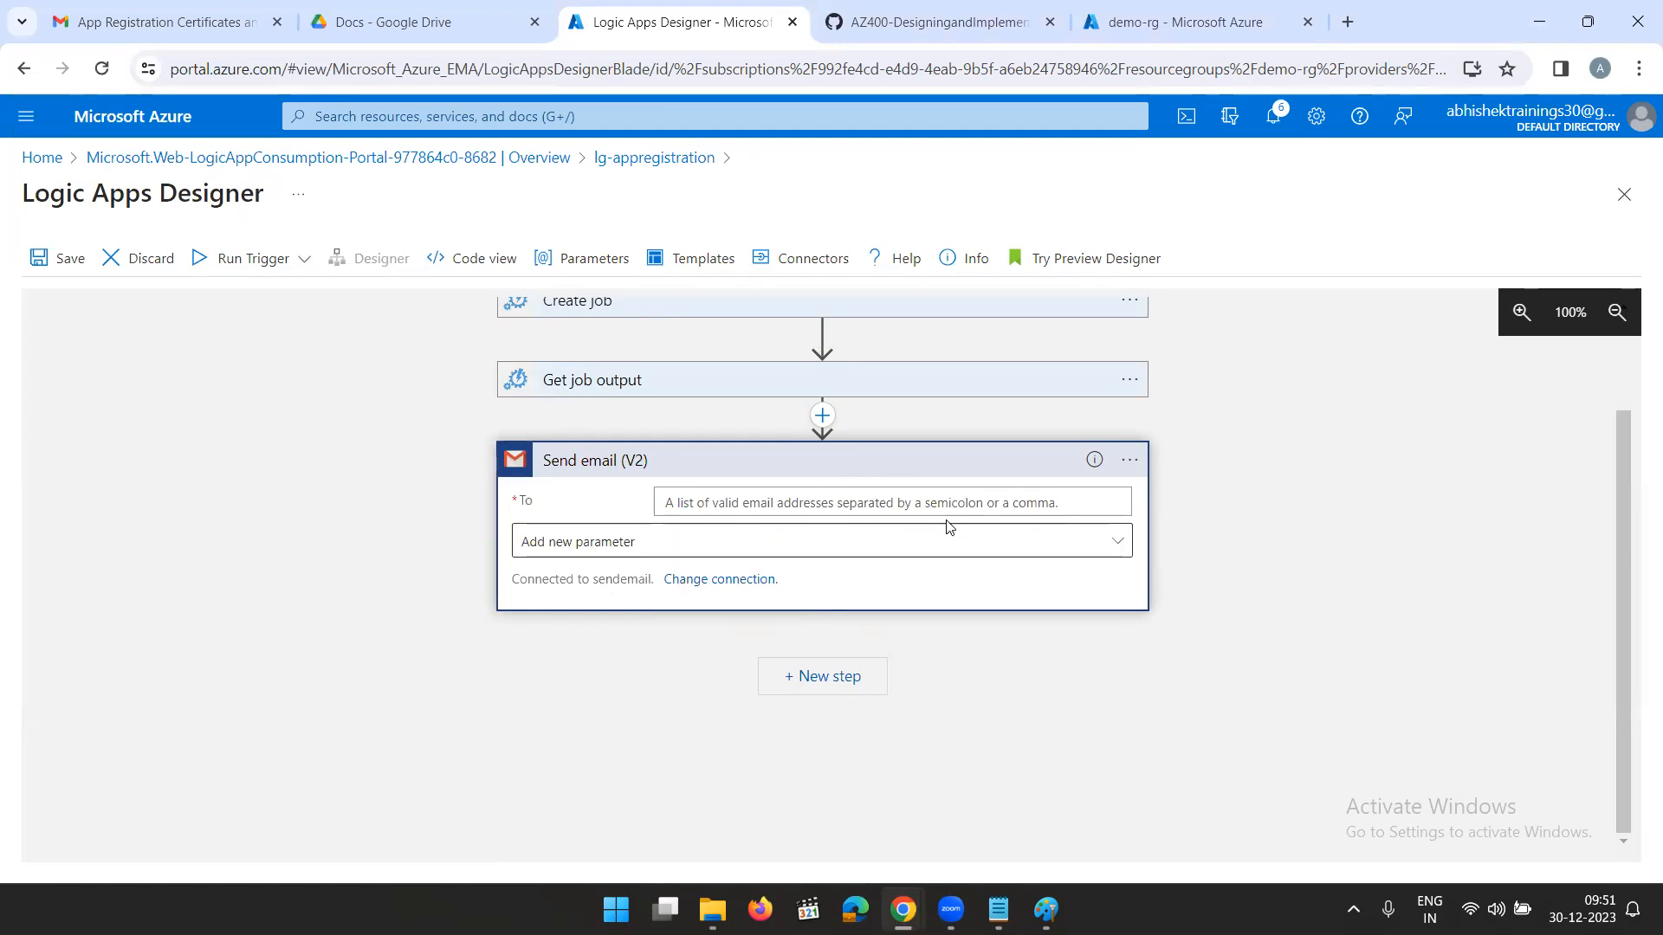
- Fill in the recipient's e-mail address for the Send email (V2) action
click(742, 501)
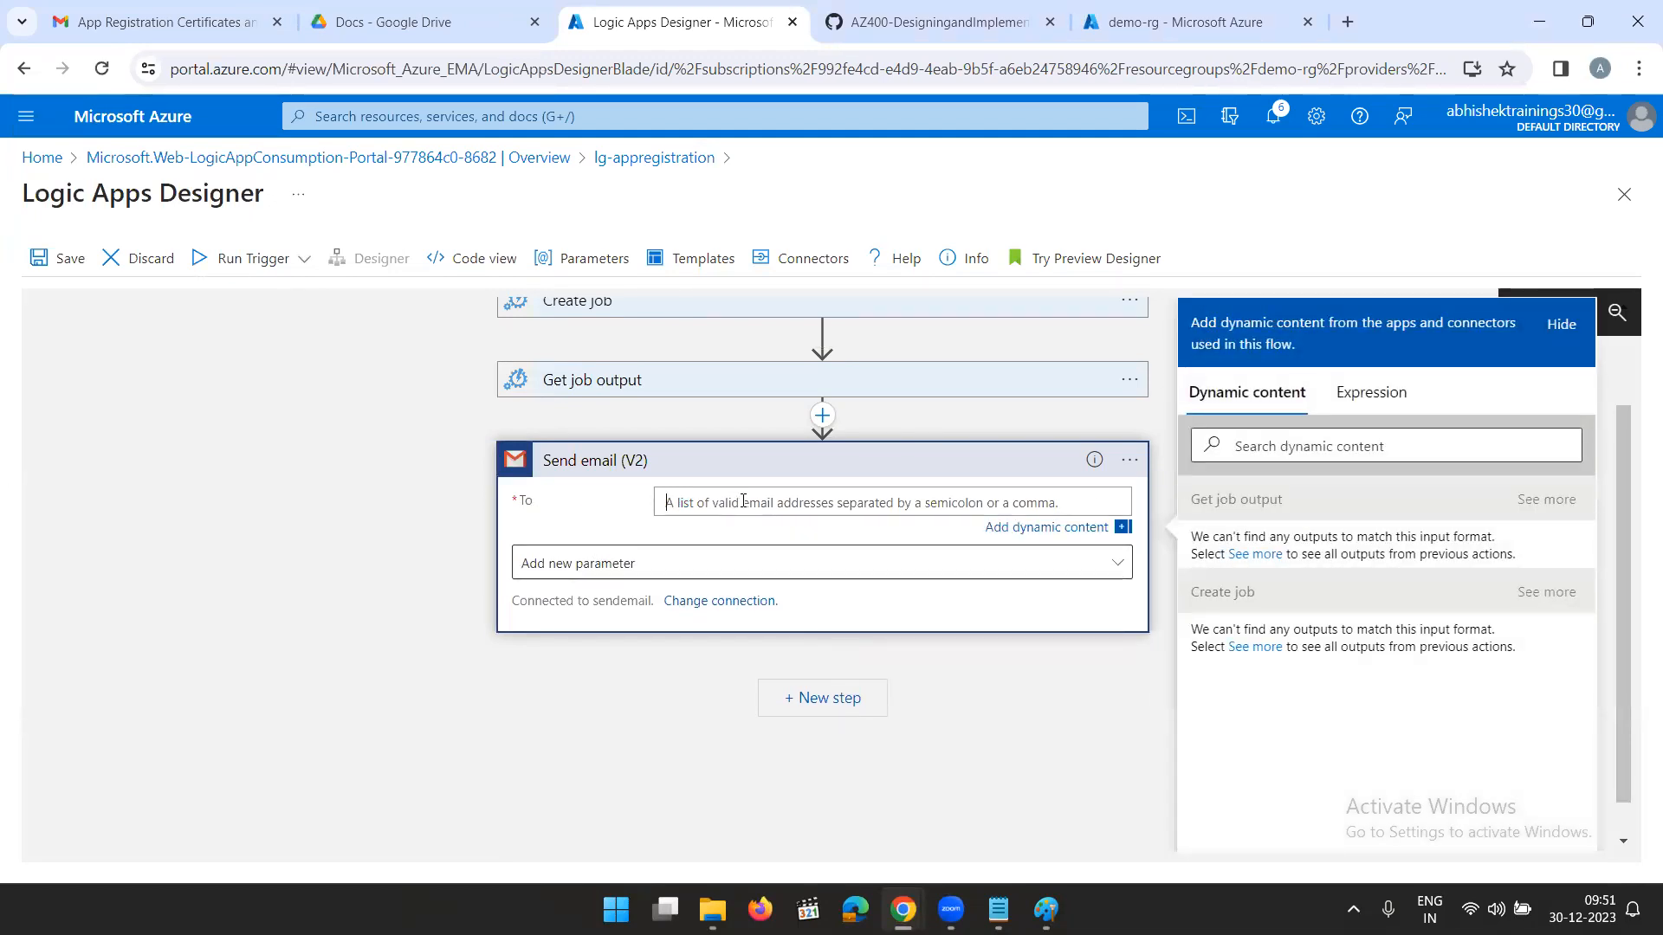
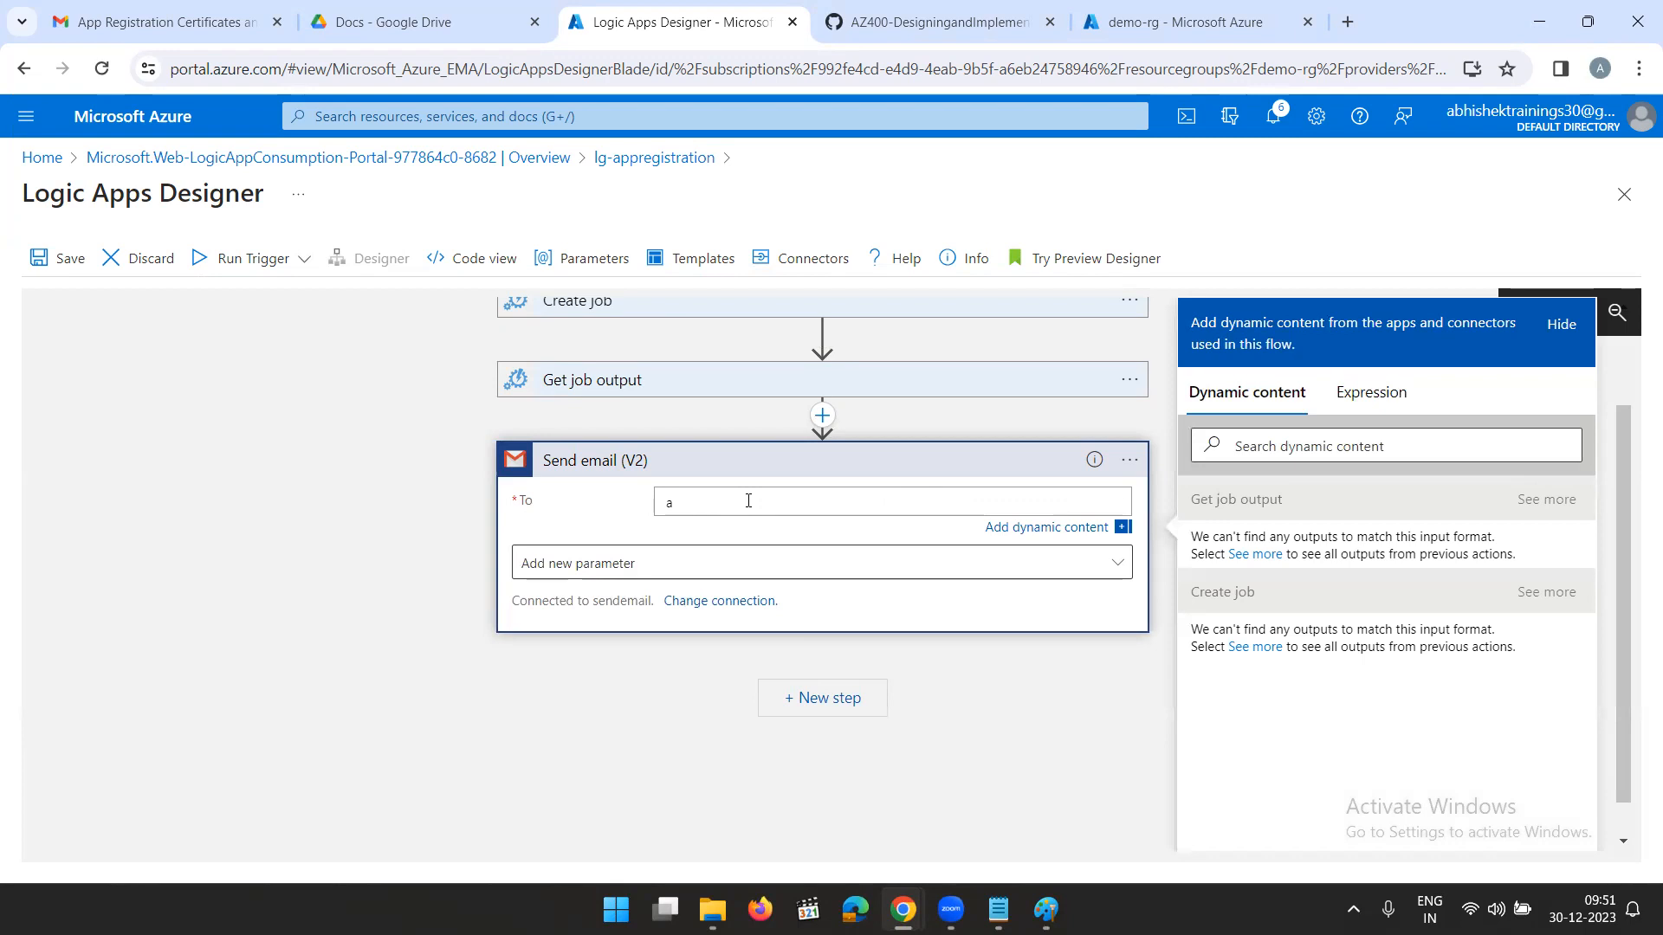
click(602, 530)
- Add the Subject, Body and Importance parameters to the Send email (V2) action
click(628, 546)
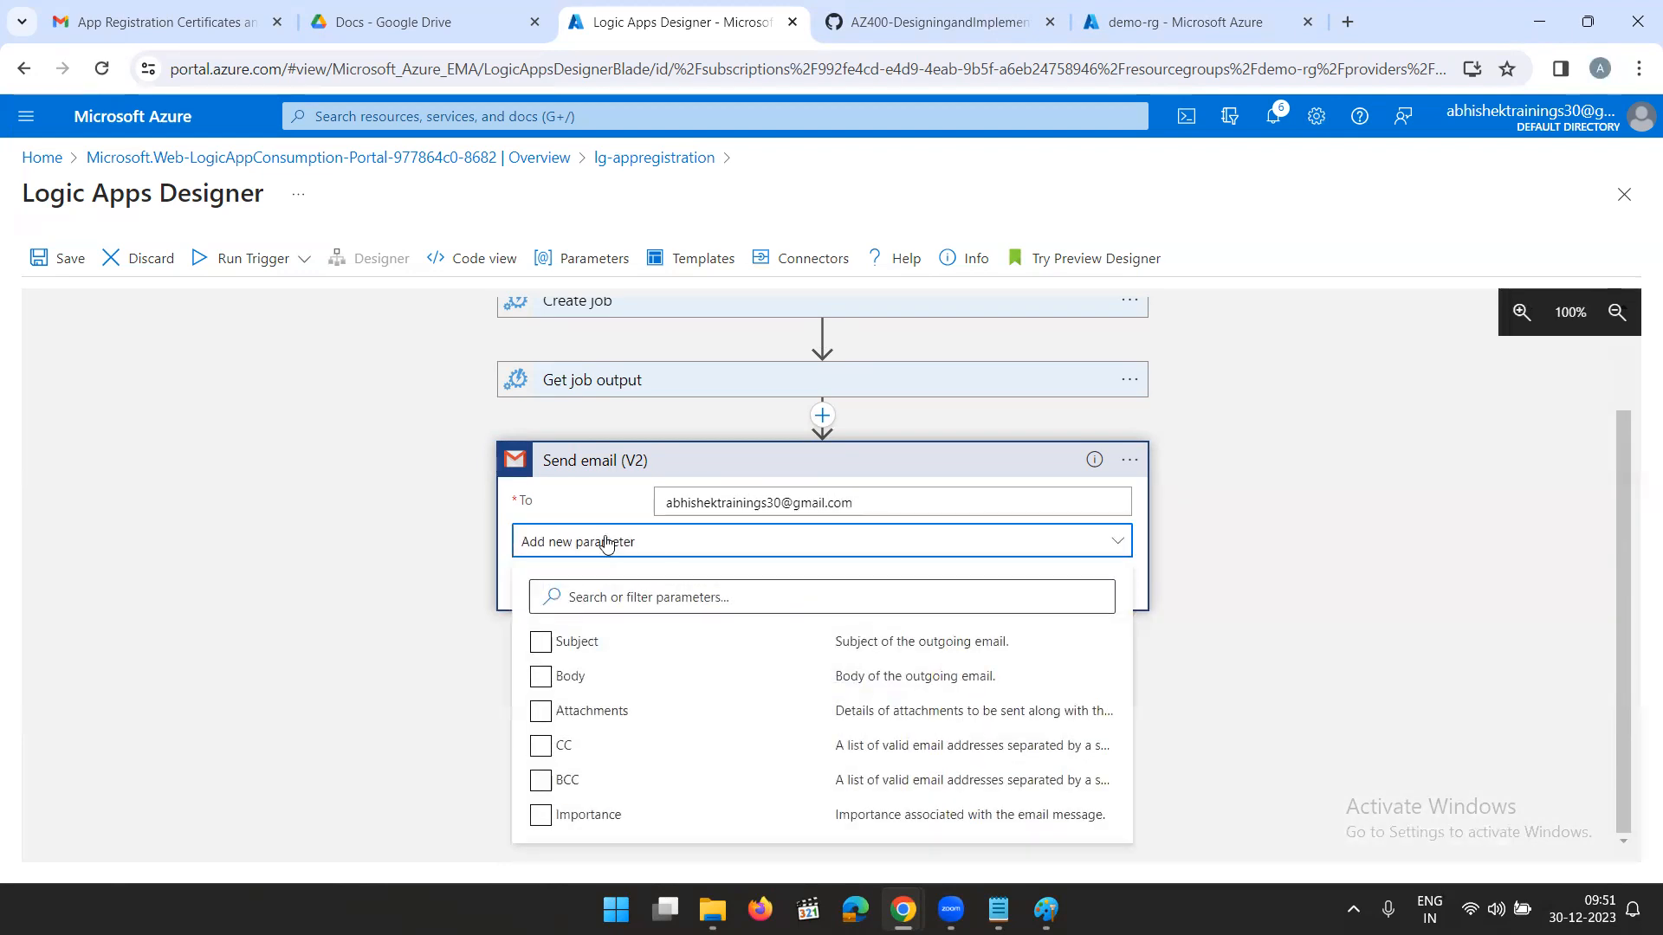
click(542, 643)
click(542, 679)
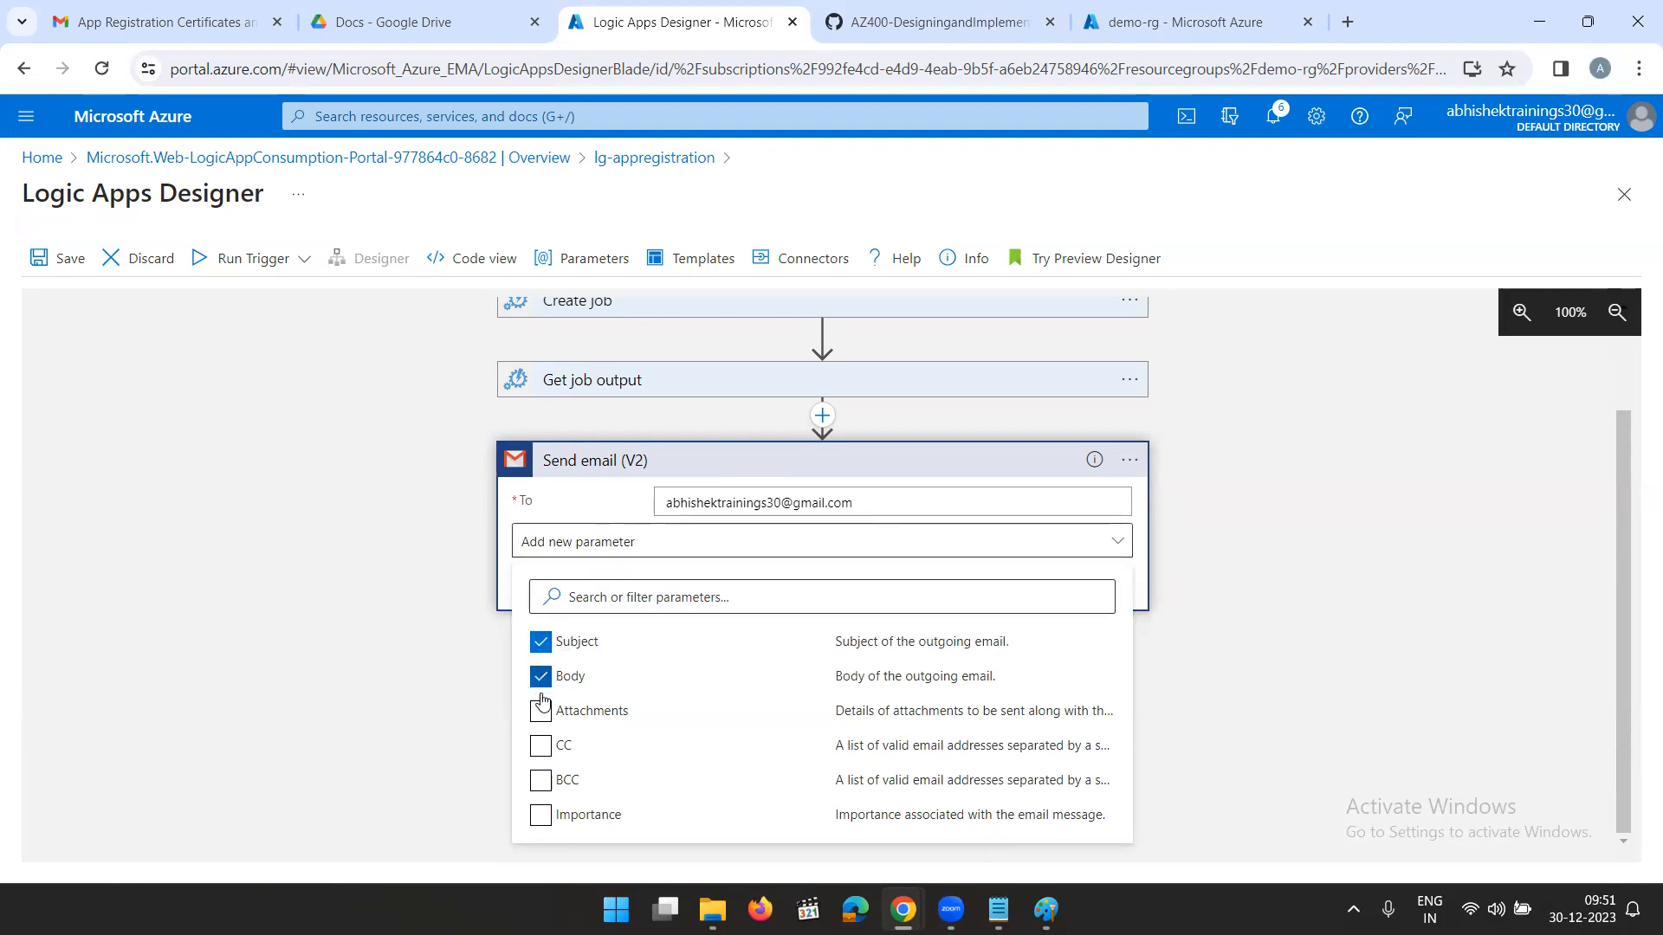
click(541, 815)
click(1314, 693)
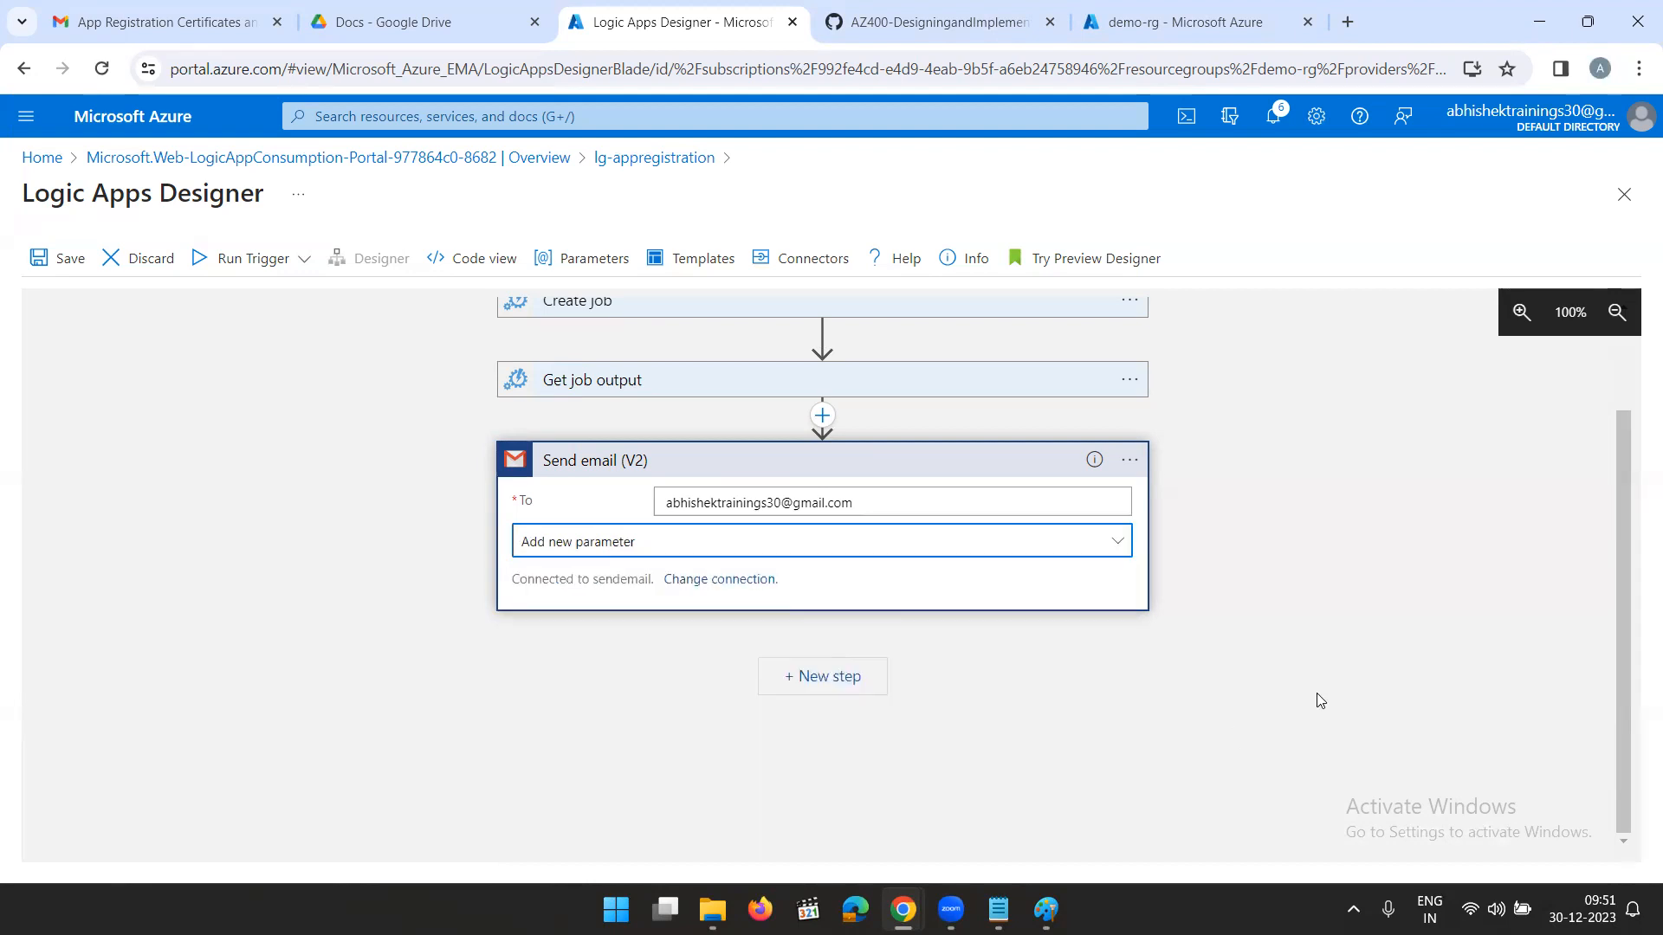
click(892, 620)
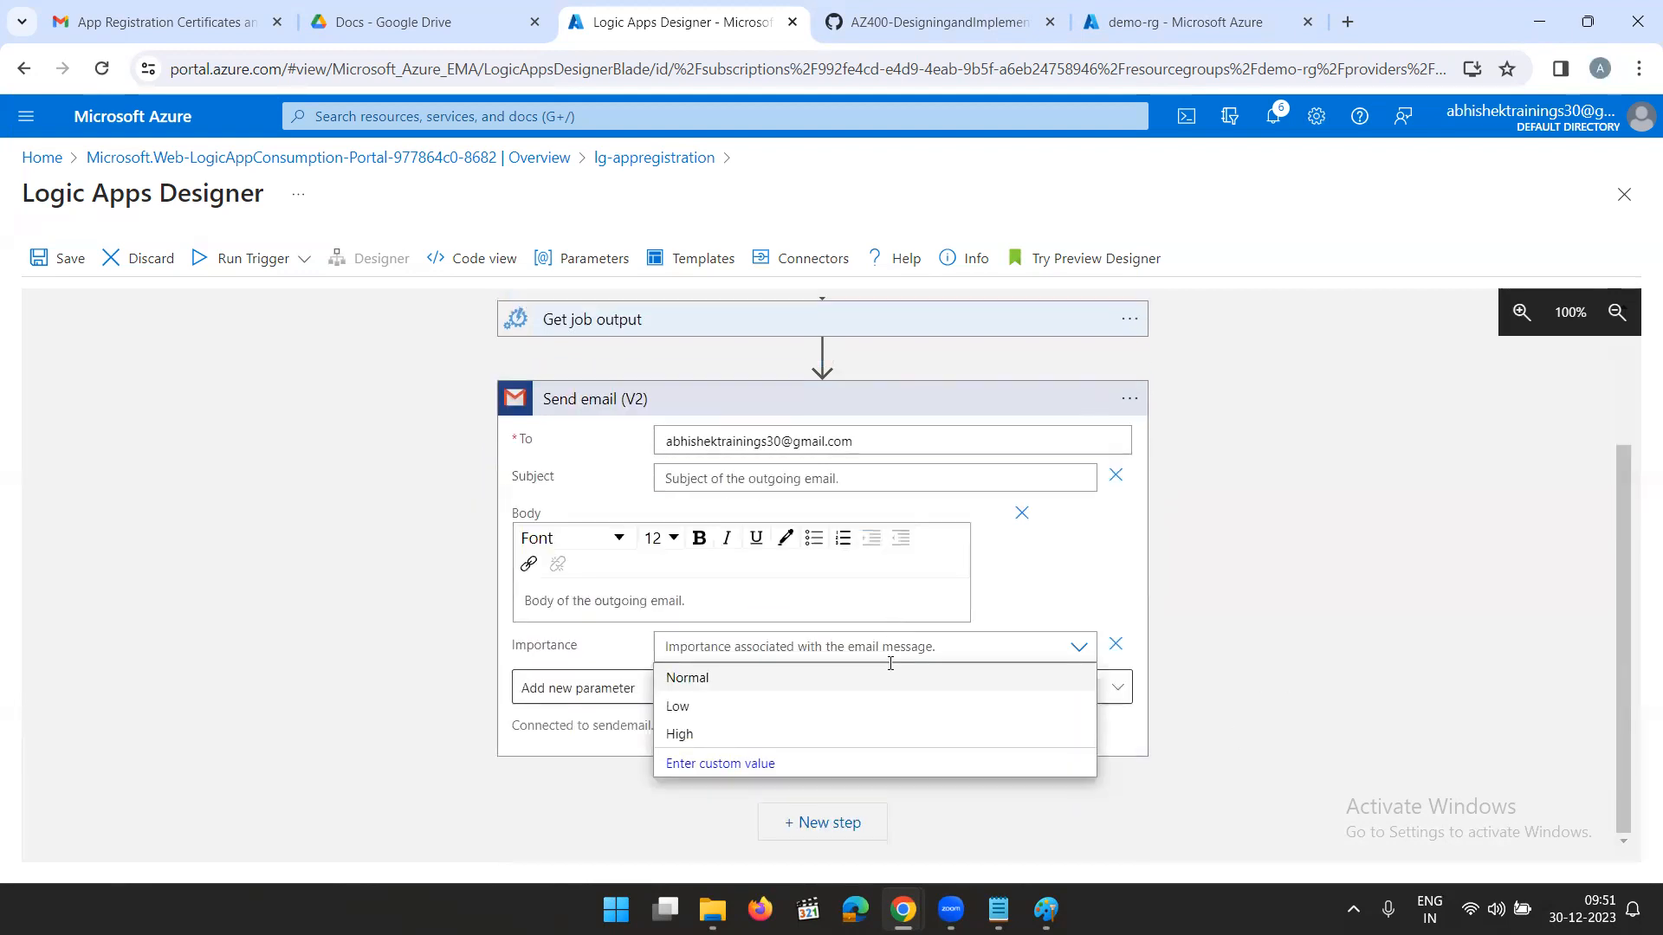
- Set the email's subject to AppRegSecretExpiry and begin editing its body
click(740, 478)
text(AppRegSecret)
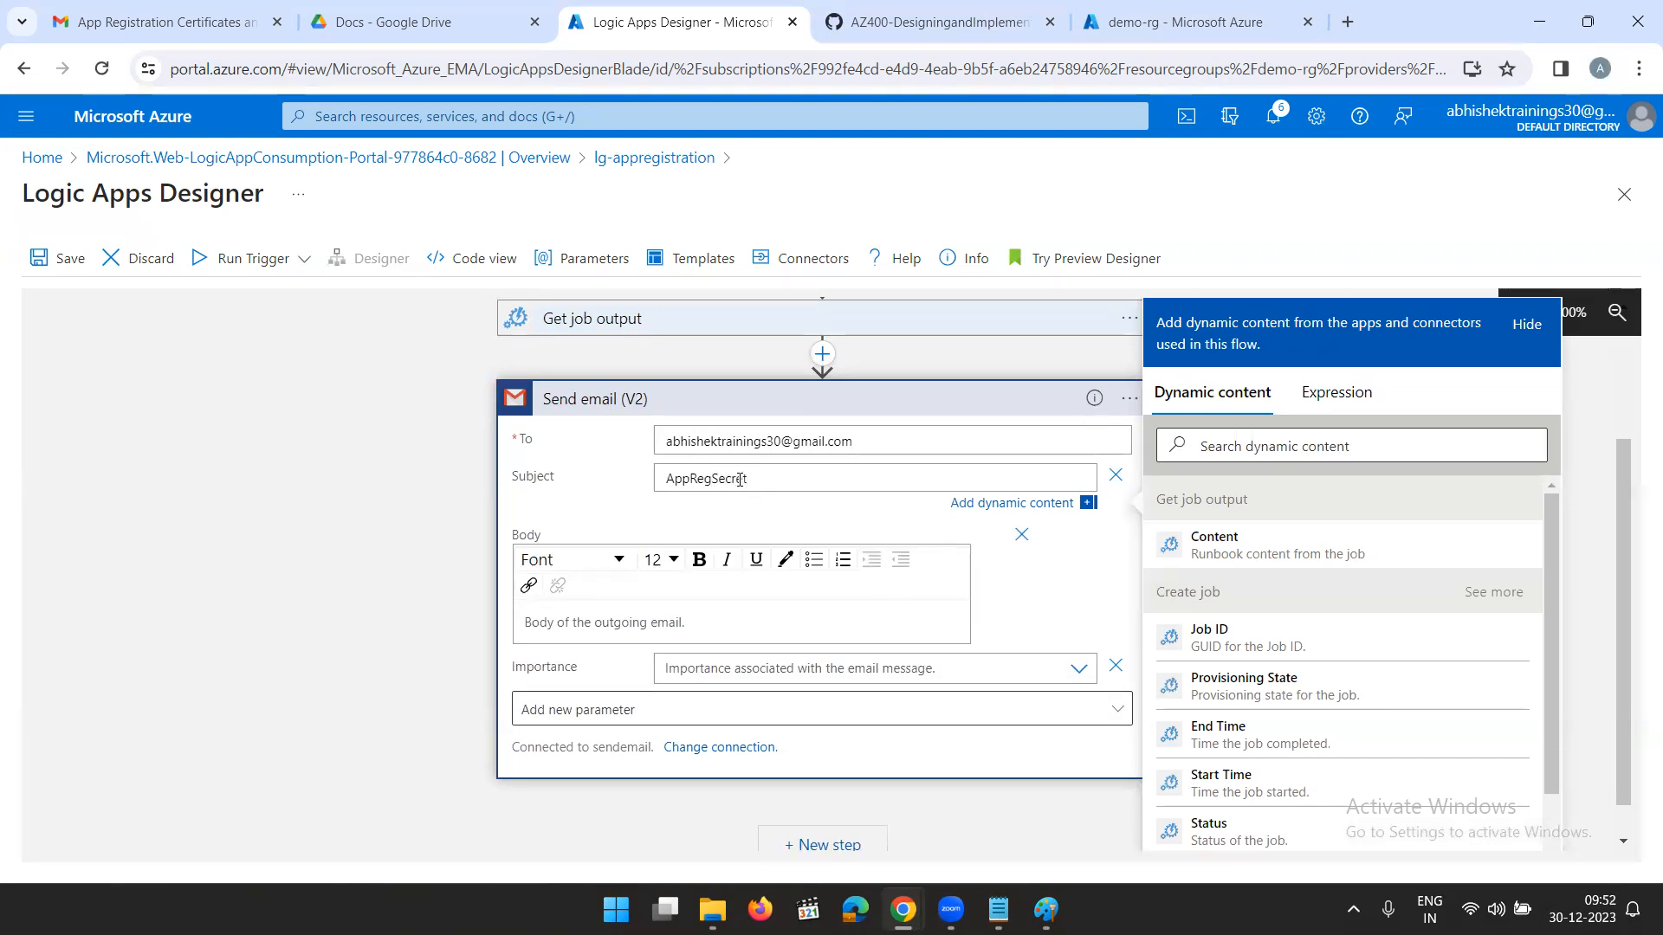
text(Expiry)
click(656, 620)
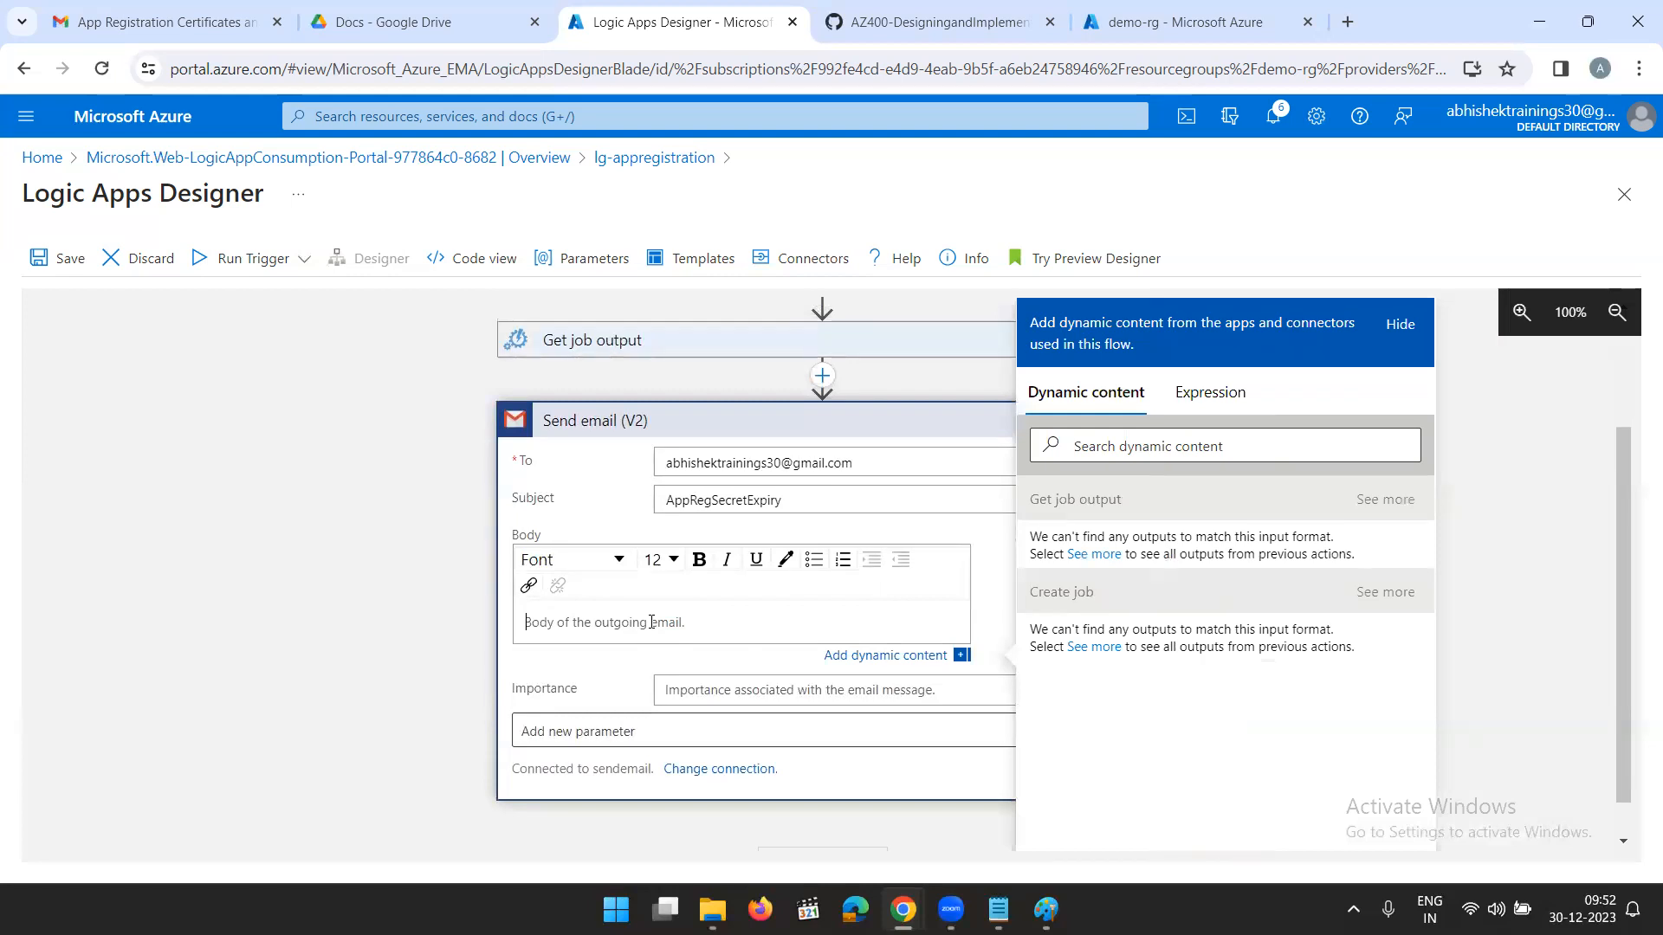
text(Below)
key(BackSpace)
key(BackSpace)
key(BackSpace)
key(BackSpace)
key(BackSpace)
text(Please fi)
text(n)
text(f)
key(BackSpace)
key(BackSpace)
key(BackSpace)
key(BackSpace)
key(BackSpace)
key(BackSpace)
key(BackSpace)
key(BackSpace)
key(BackSpace)
key(BackSpace)
key(BackSpace)
- Write the email body as "Hi Team," followed by the line "Please find the App Reg Secrets and Certificates Expiry" and a new line
text(Hi Team,)
key(Return)
text(Please find the )
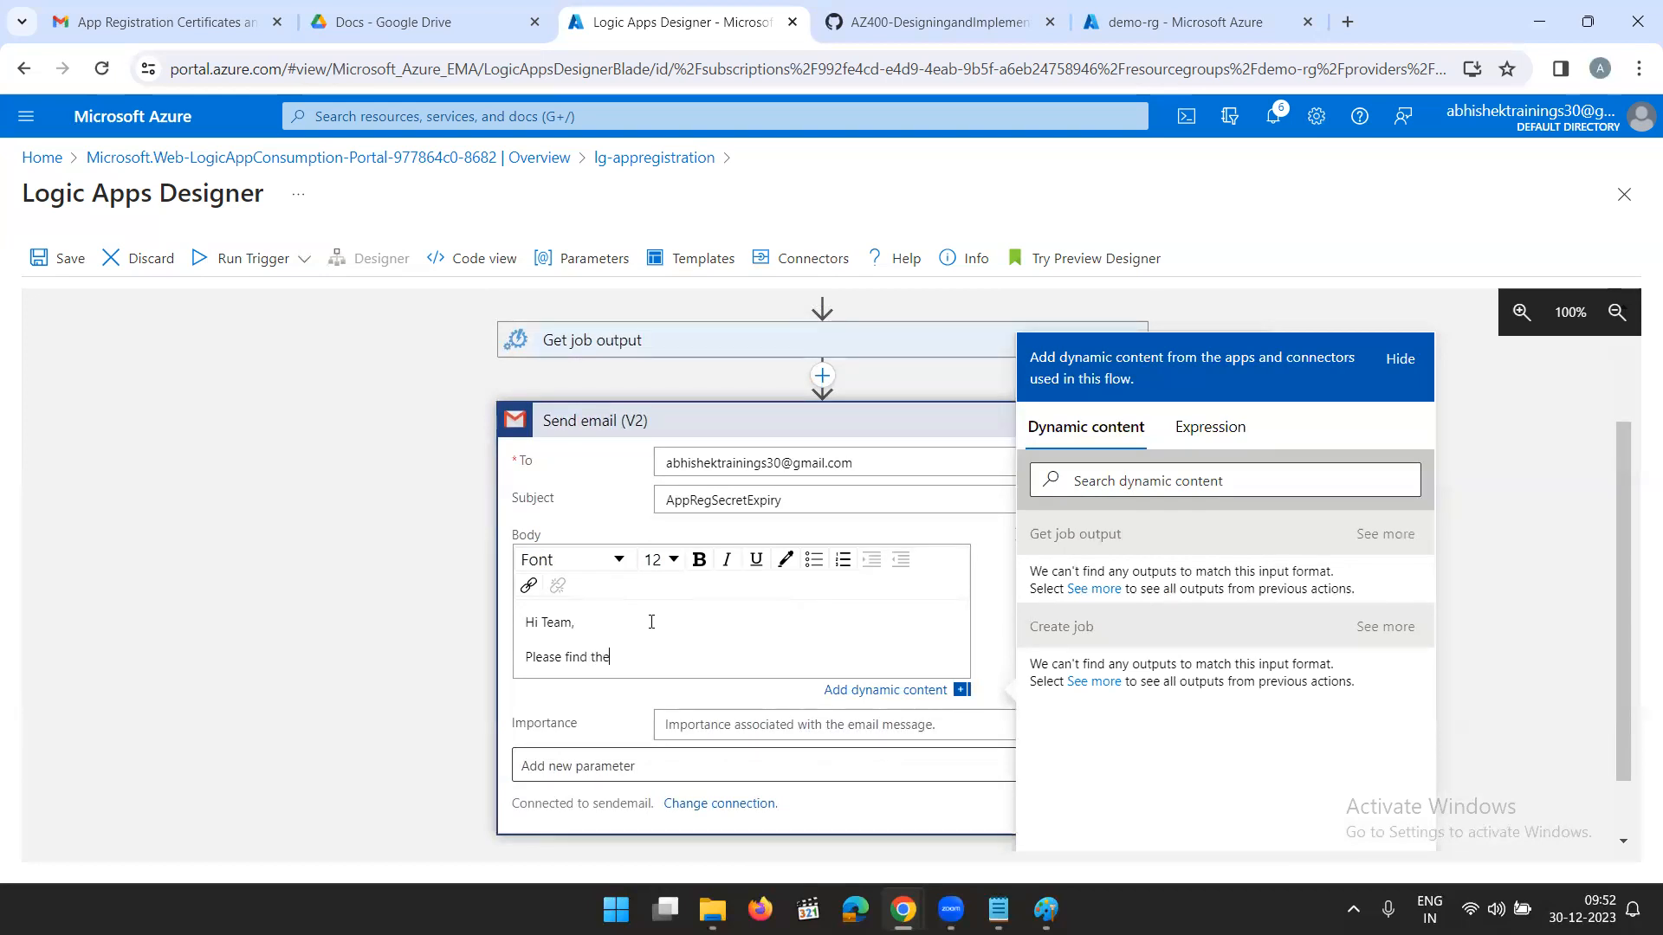
text(App Reg Secrets and )
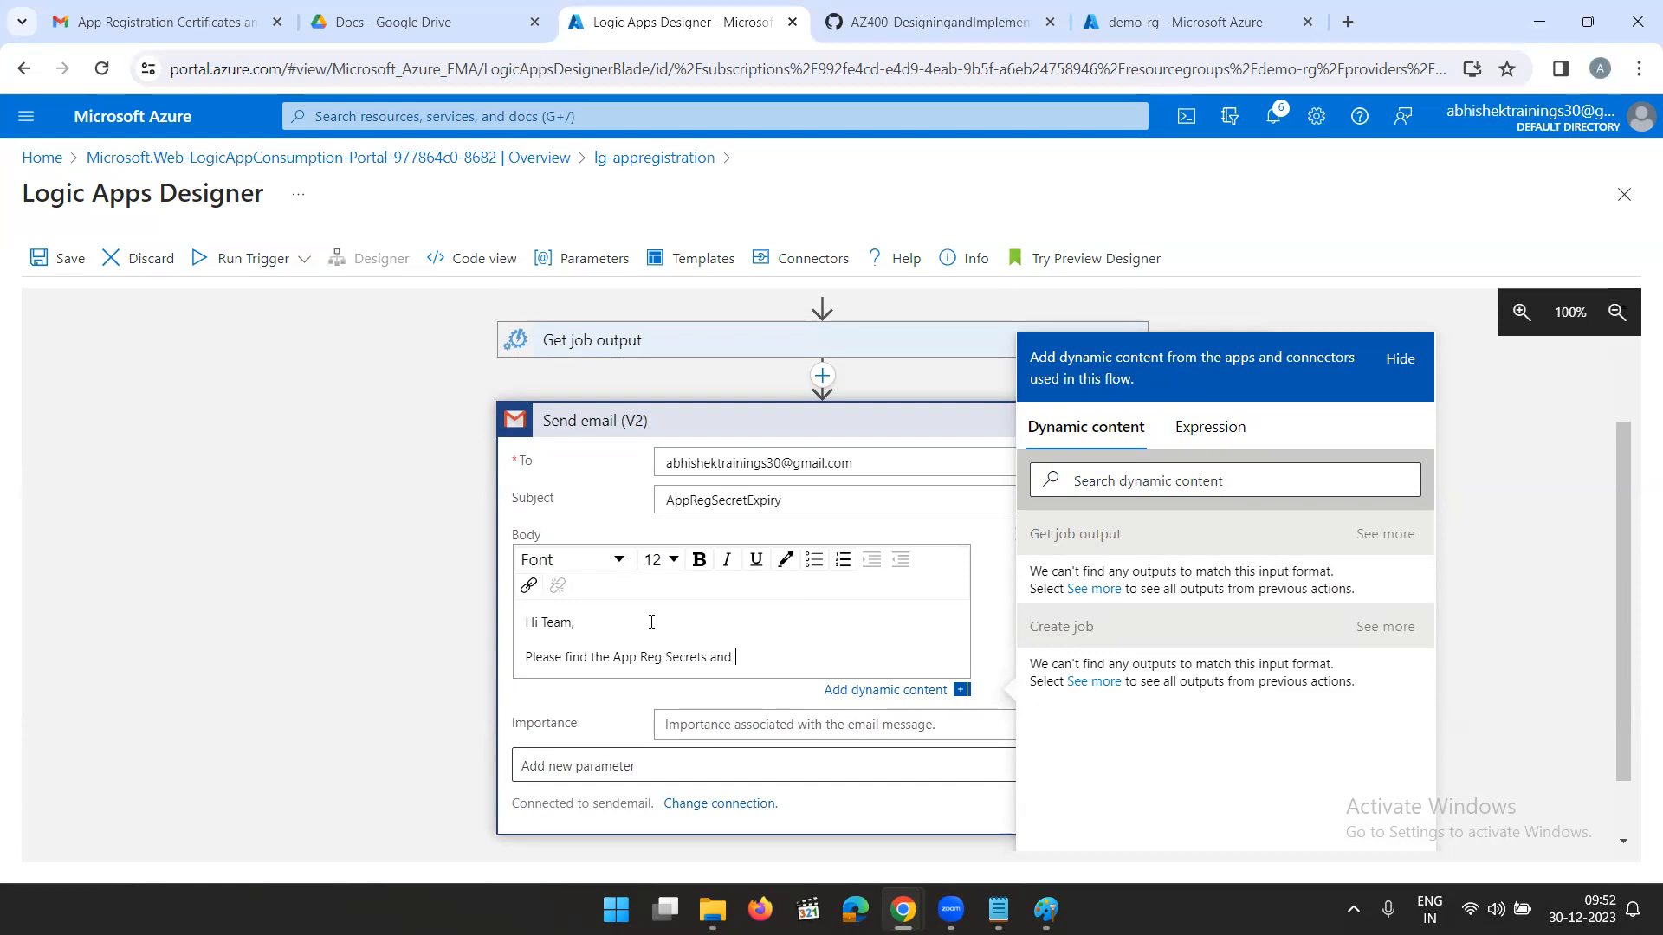
text(Certificates Expiry)
key(Return)
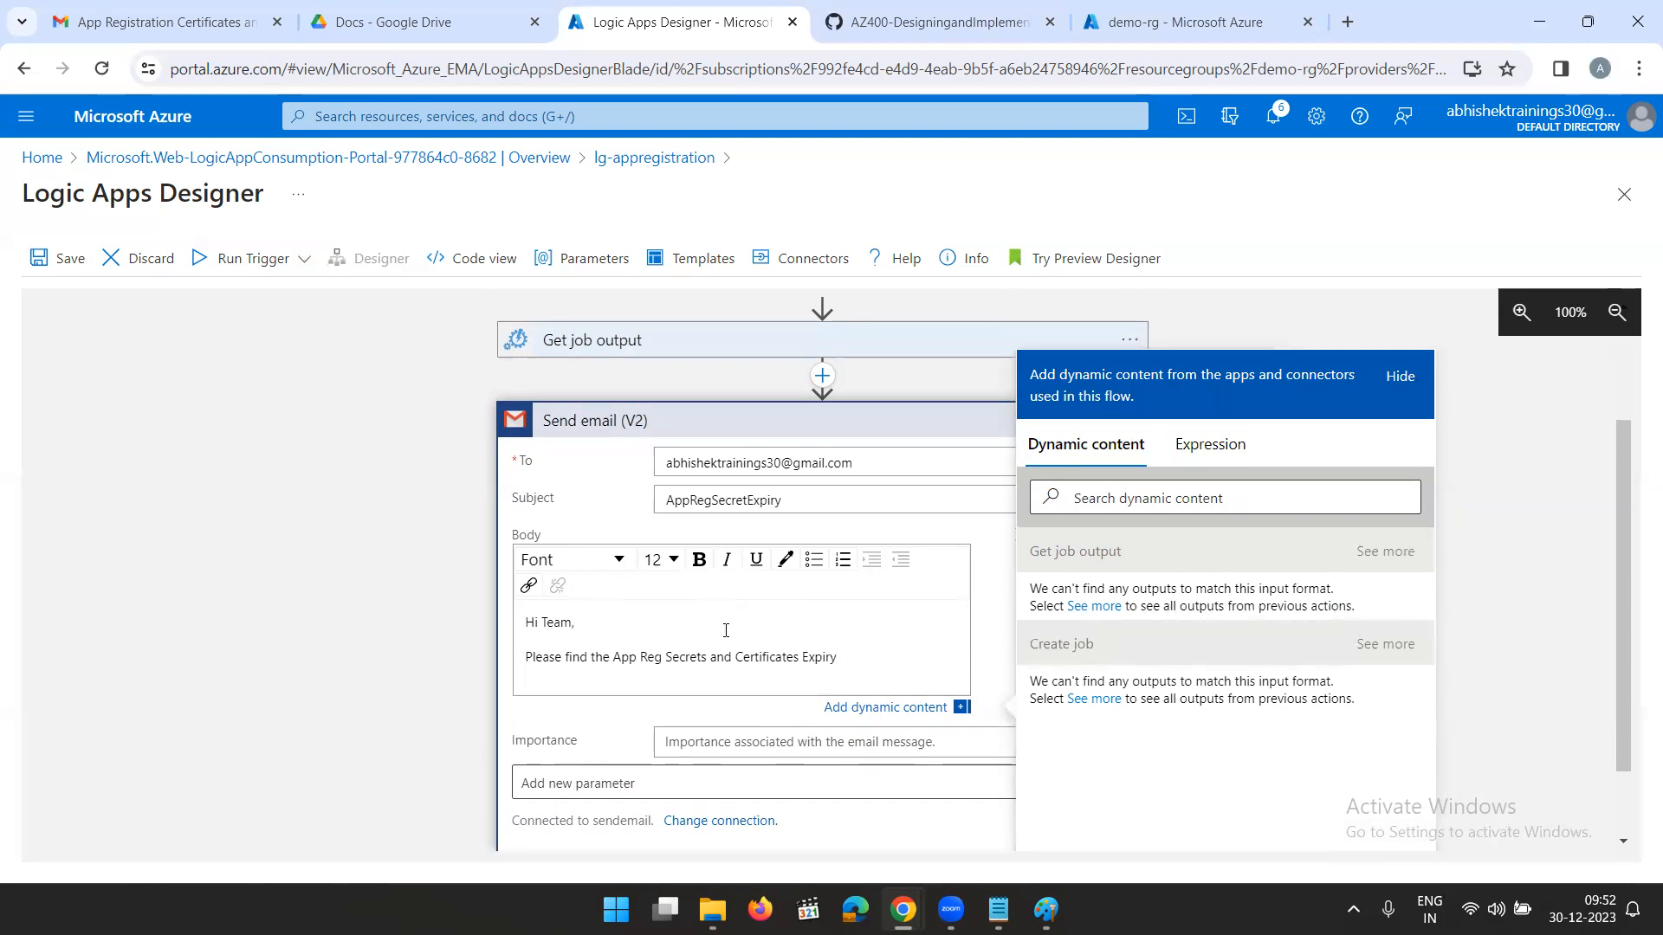
- Insert the Get job output action's Content as dynamic content below the text in the email body
click(886, 708)
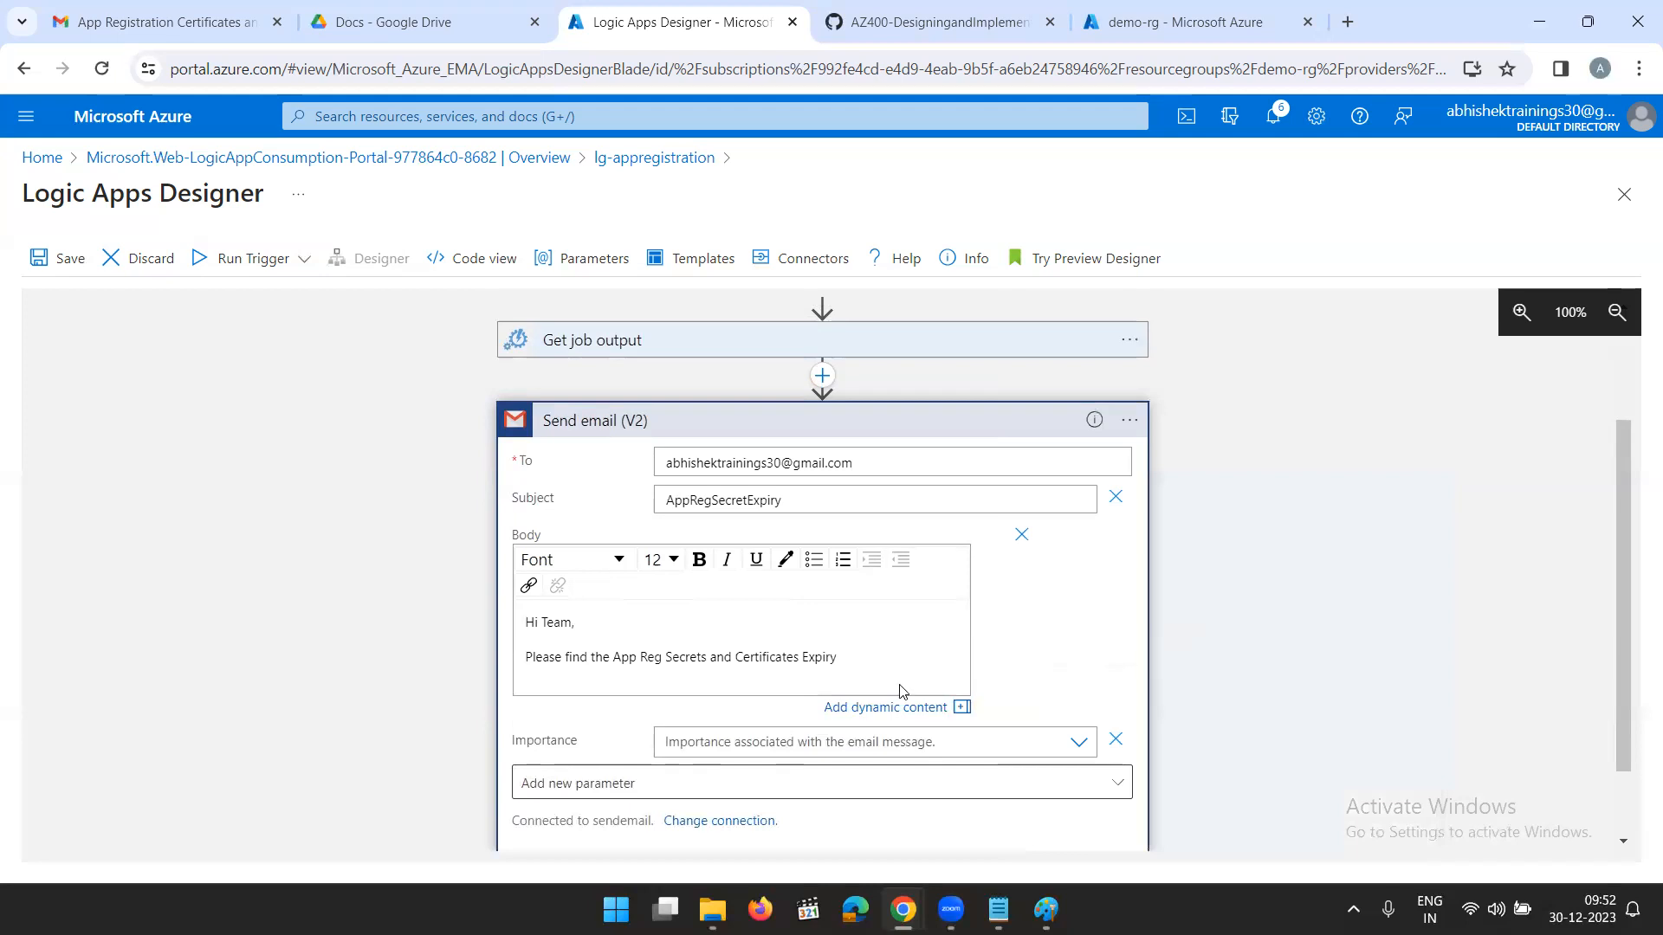
click(880, 709)
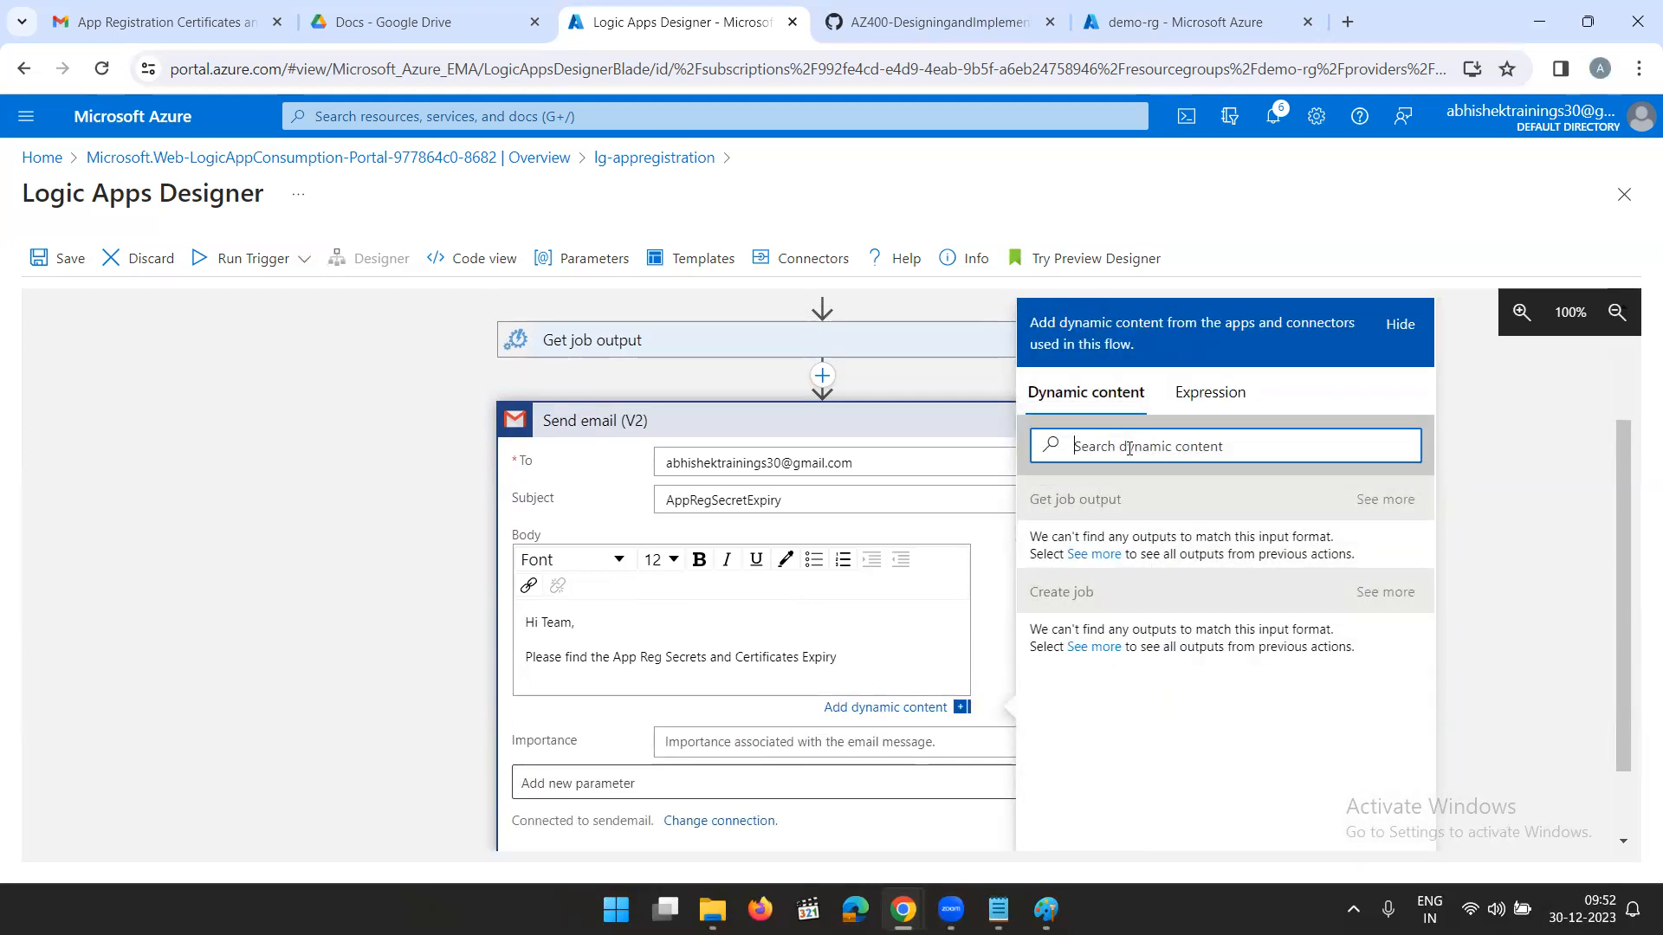
text(con)
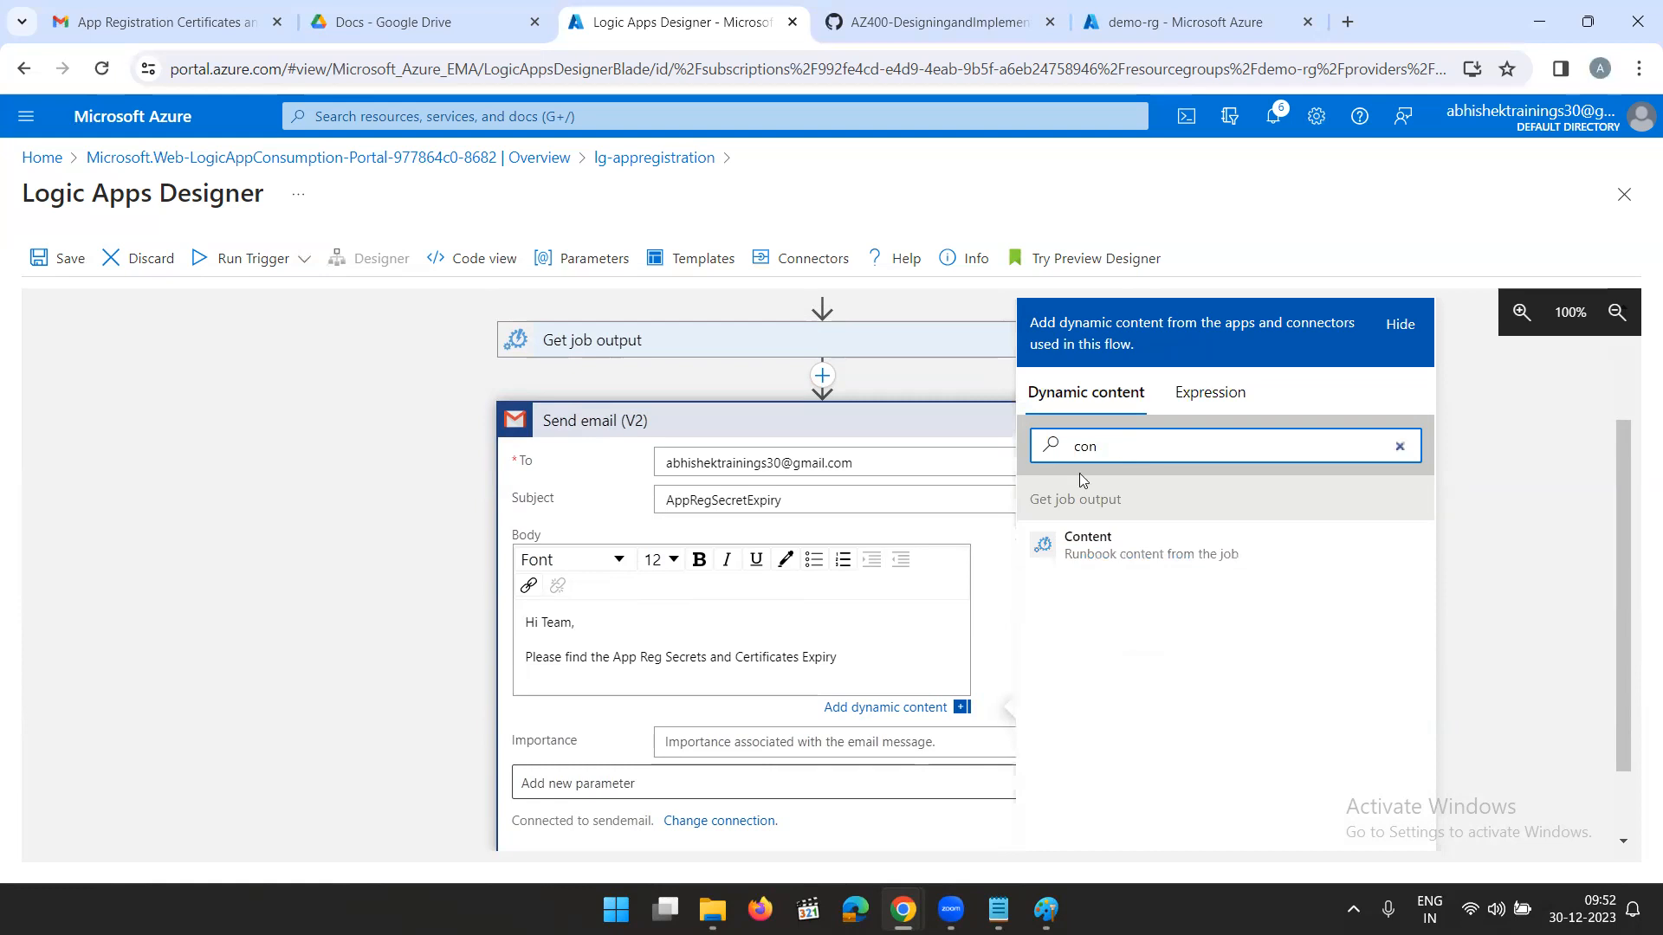
click(1093, 547)
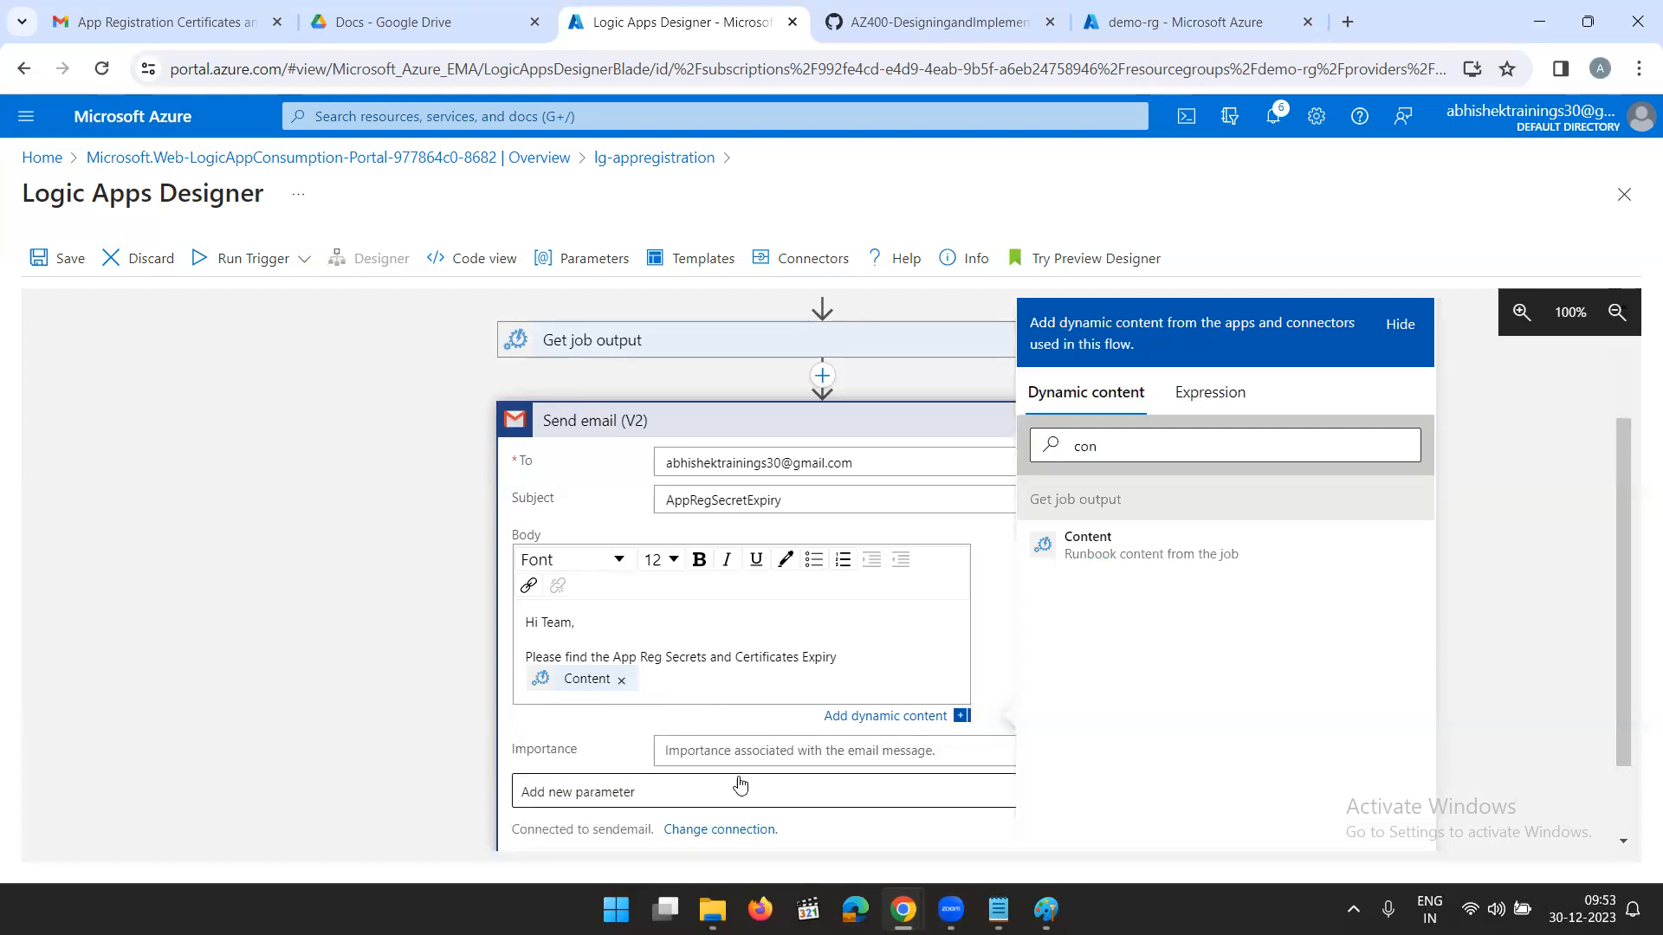
- Set the email's importance to High and save the Logic App workflow
click(714, 748)
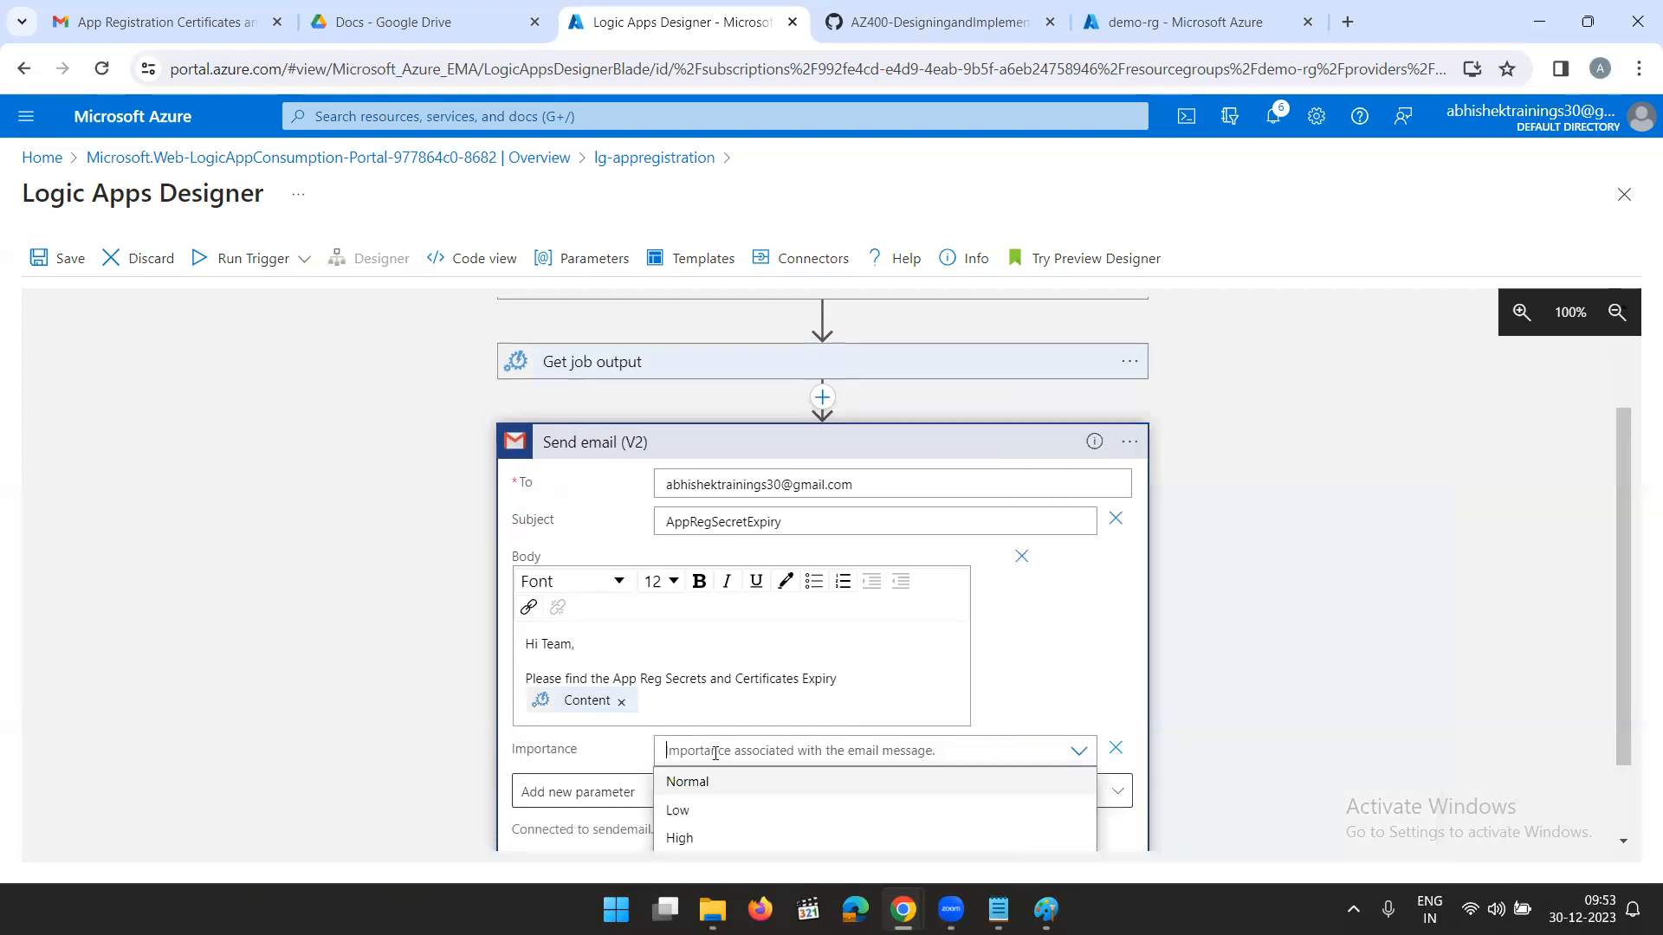
click(684, 839)
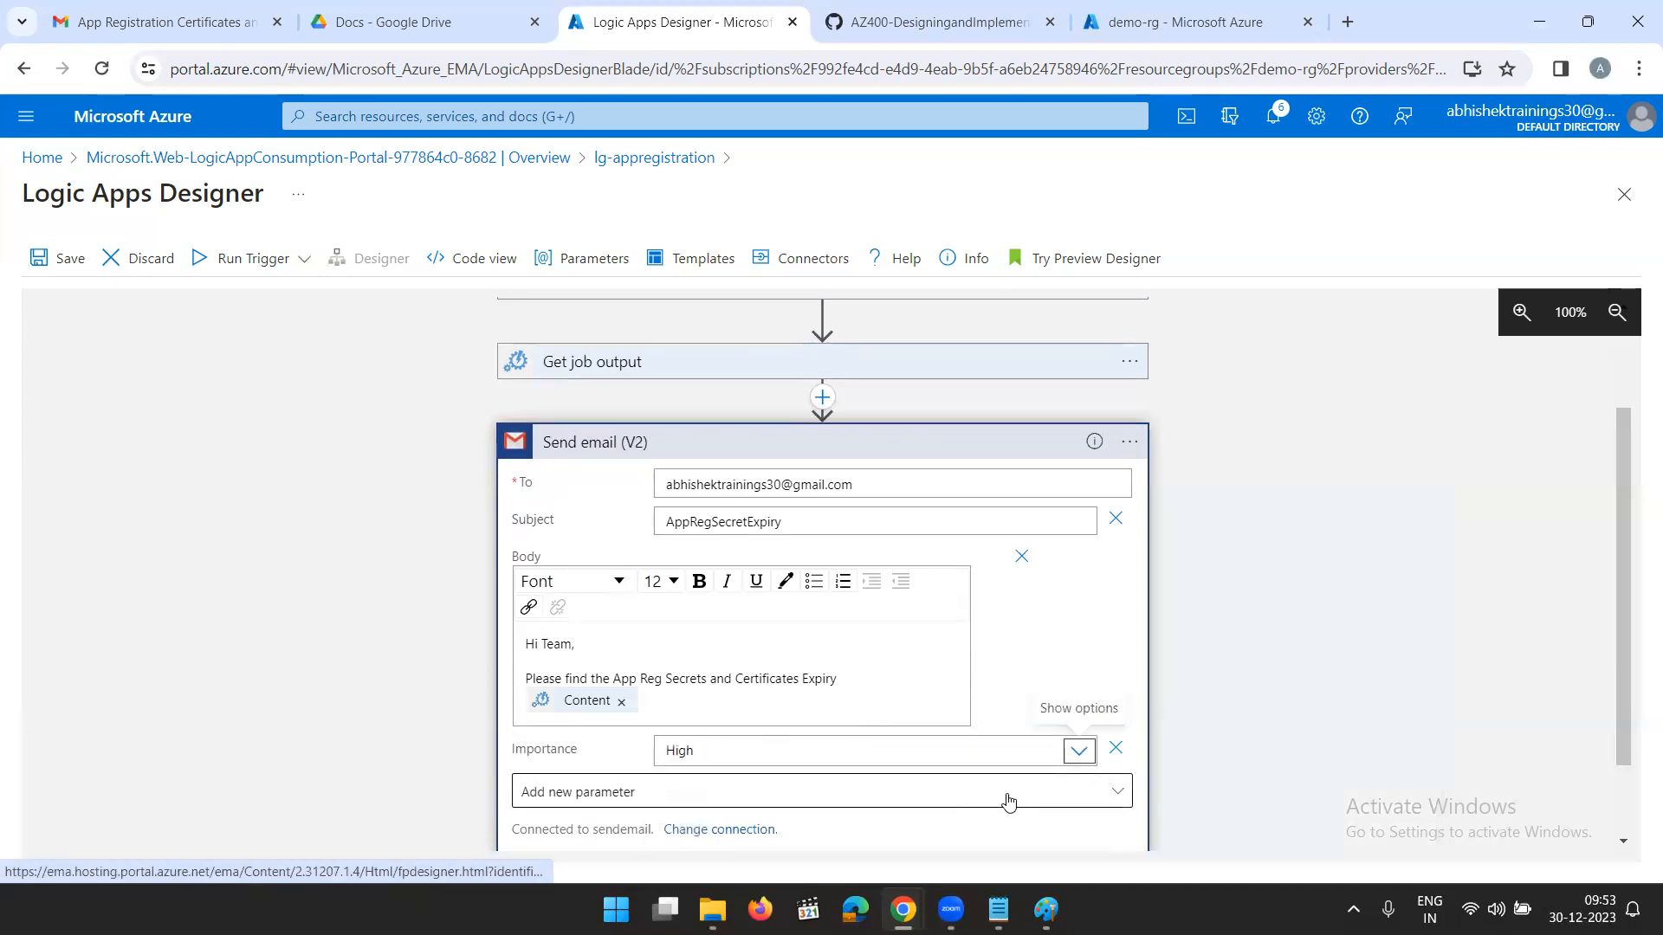
scroll(1140, 787, down, 1)
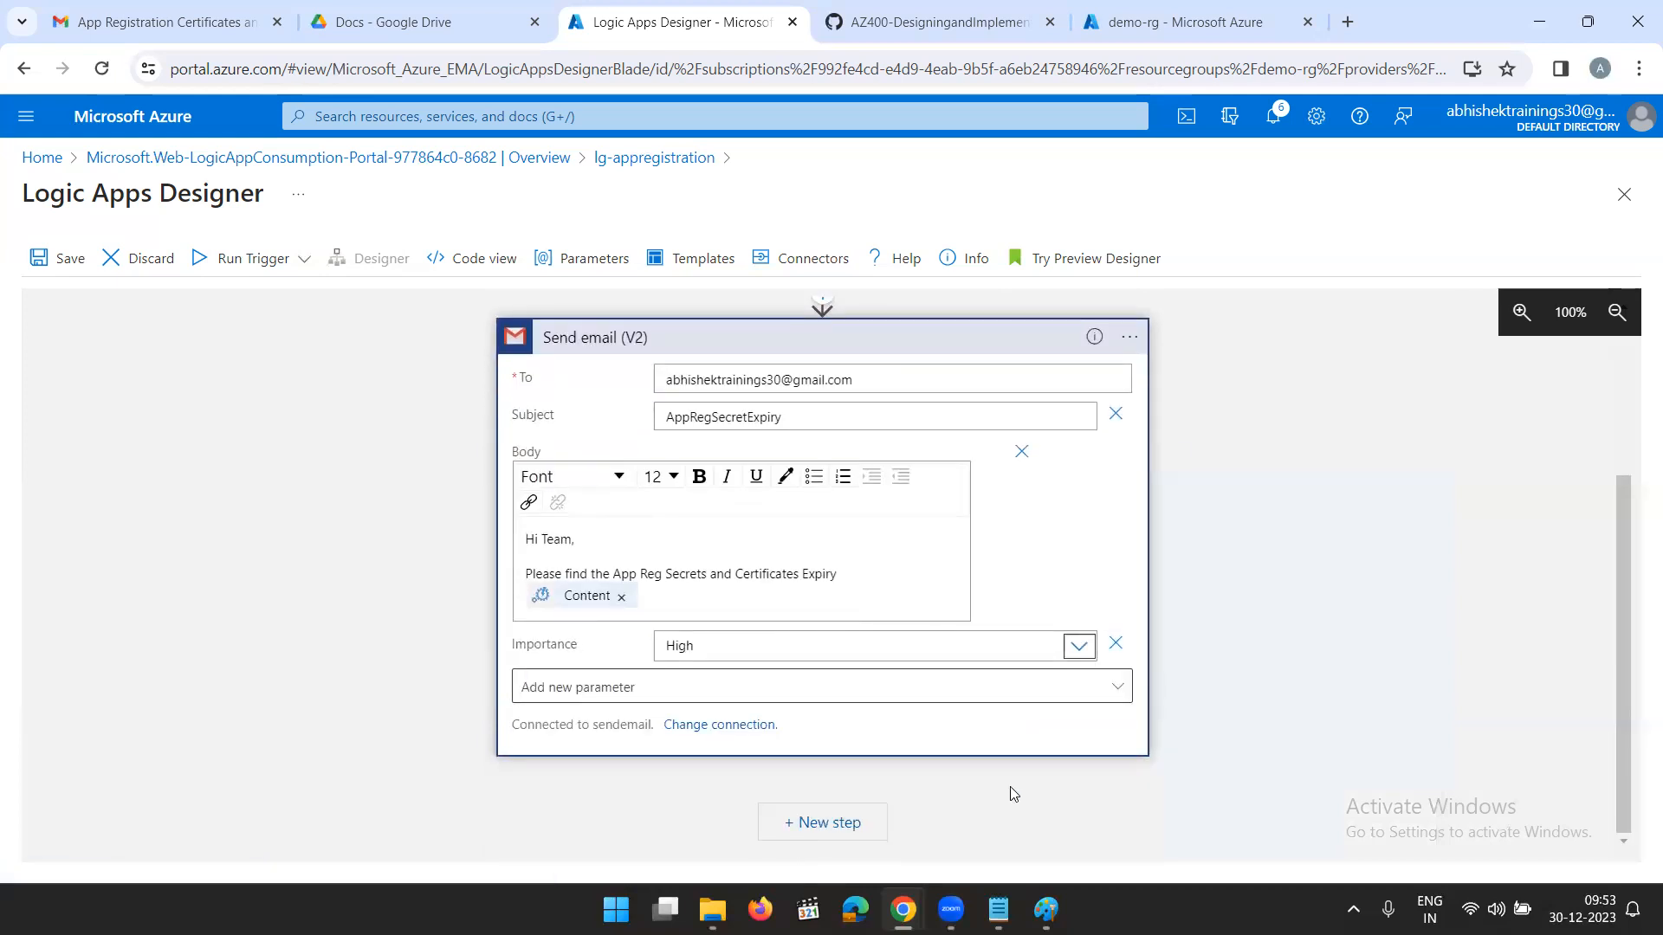
click(1122, 792)
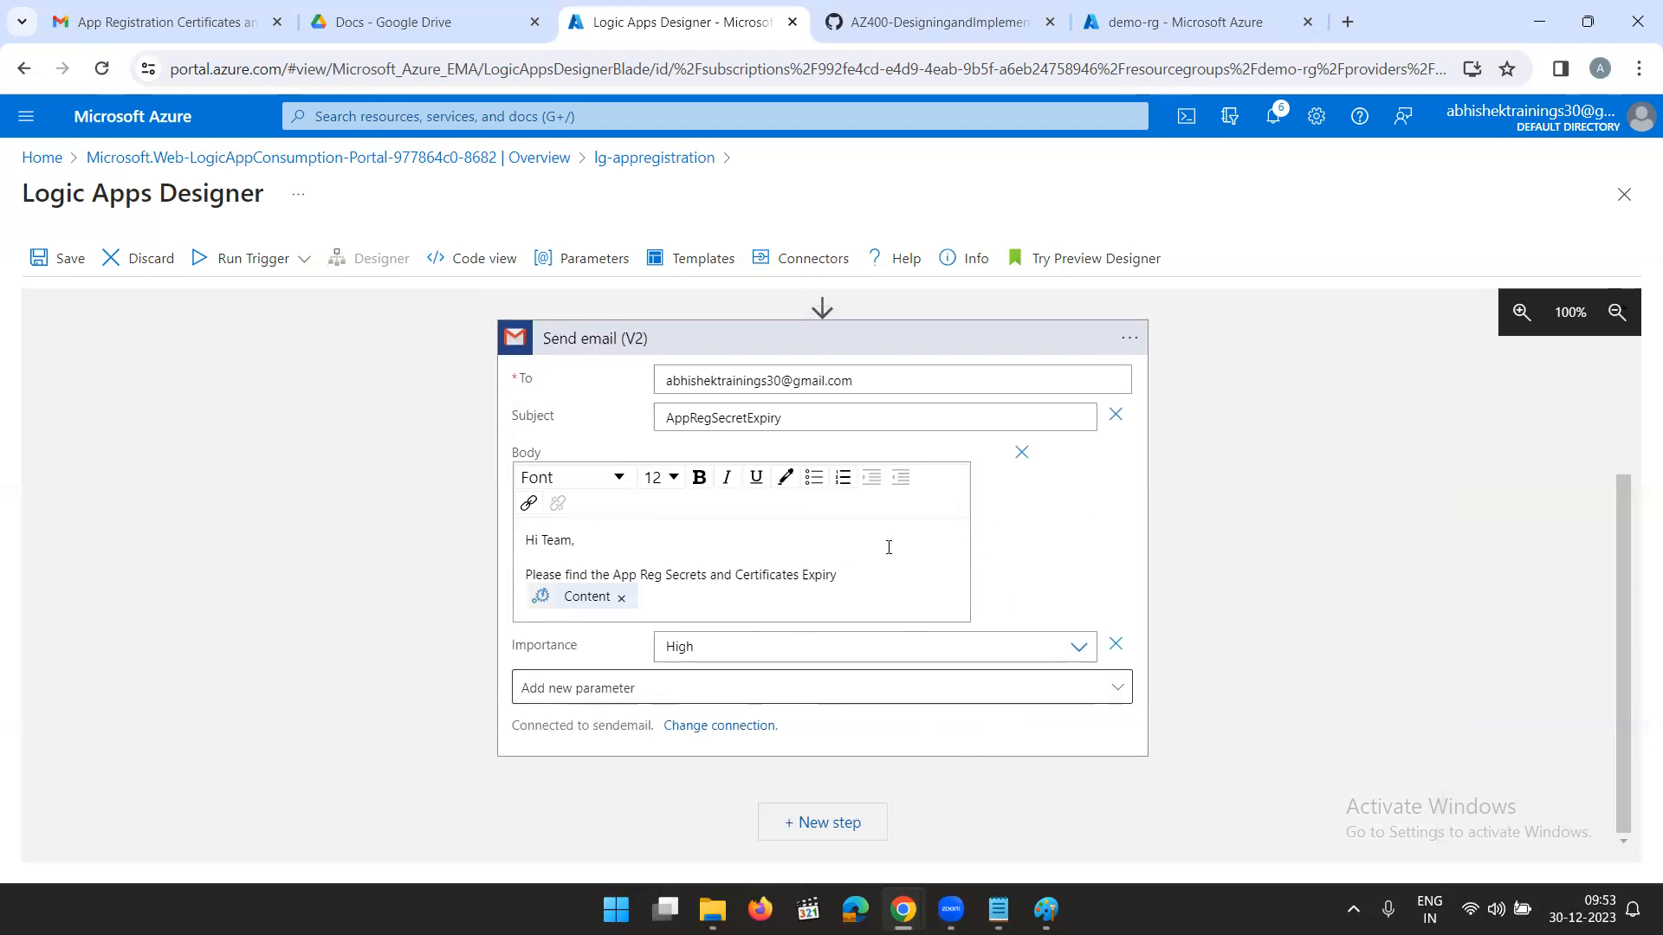
click(64, 262)
- Look at the Create OAuth client ID page in the Google Cloud window and return to the Logic App workflow's first actions
mouse_move(902, 910)
click(1001, 815)
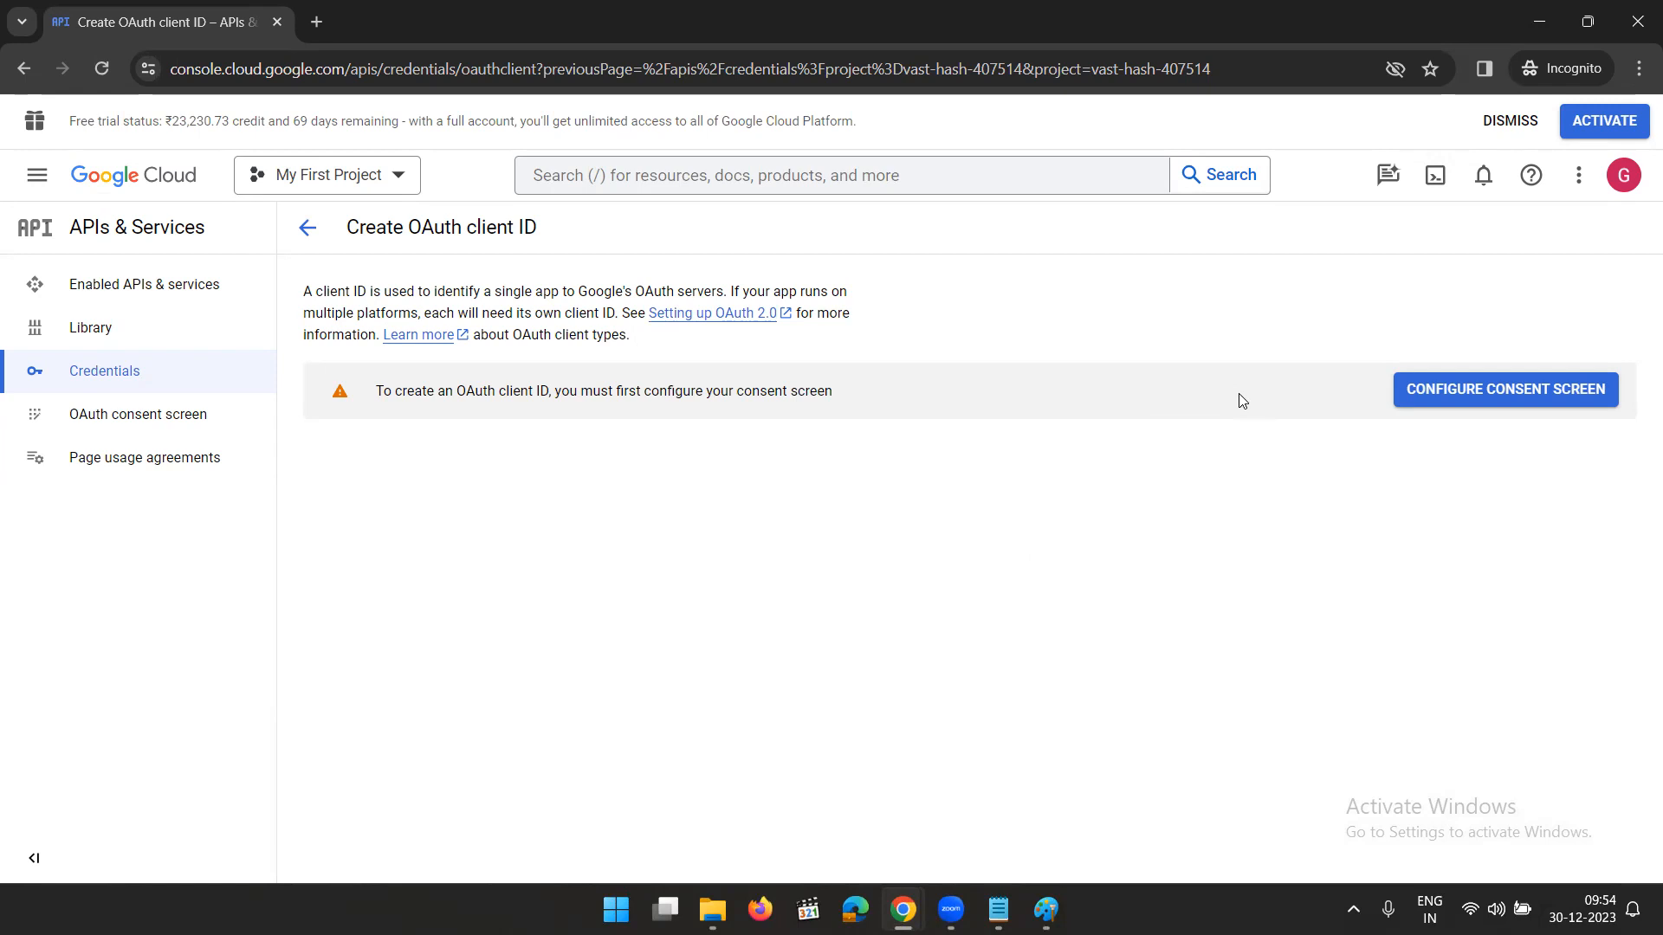
click(1524, 35)
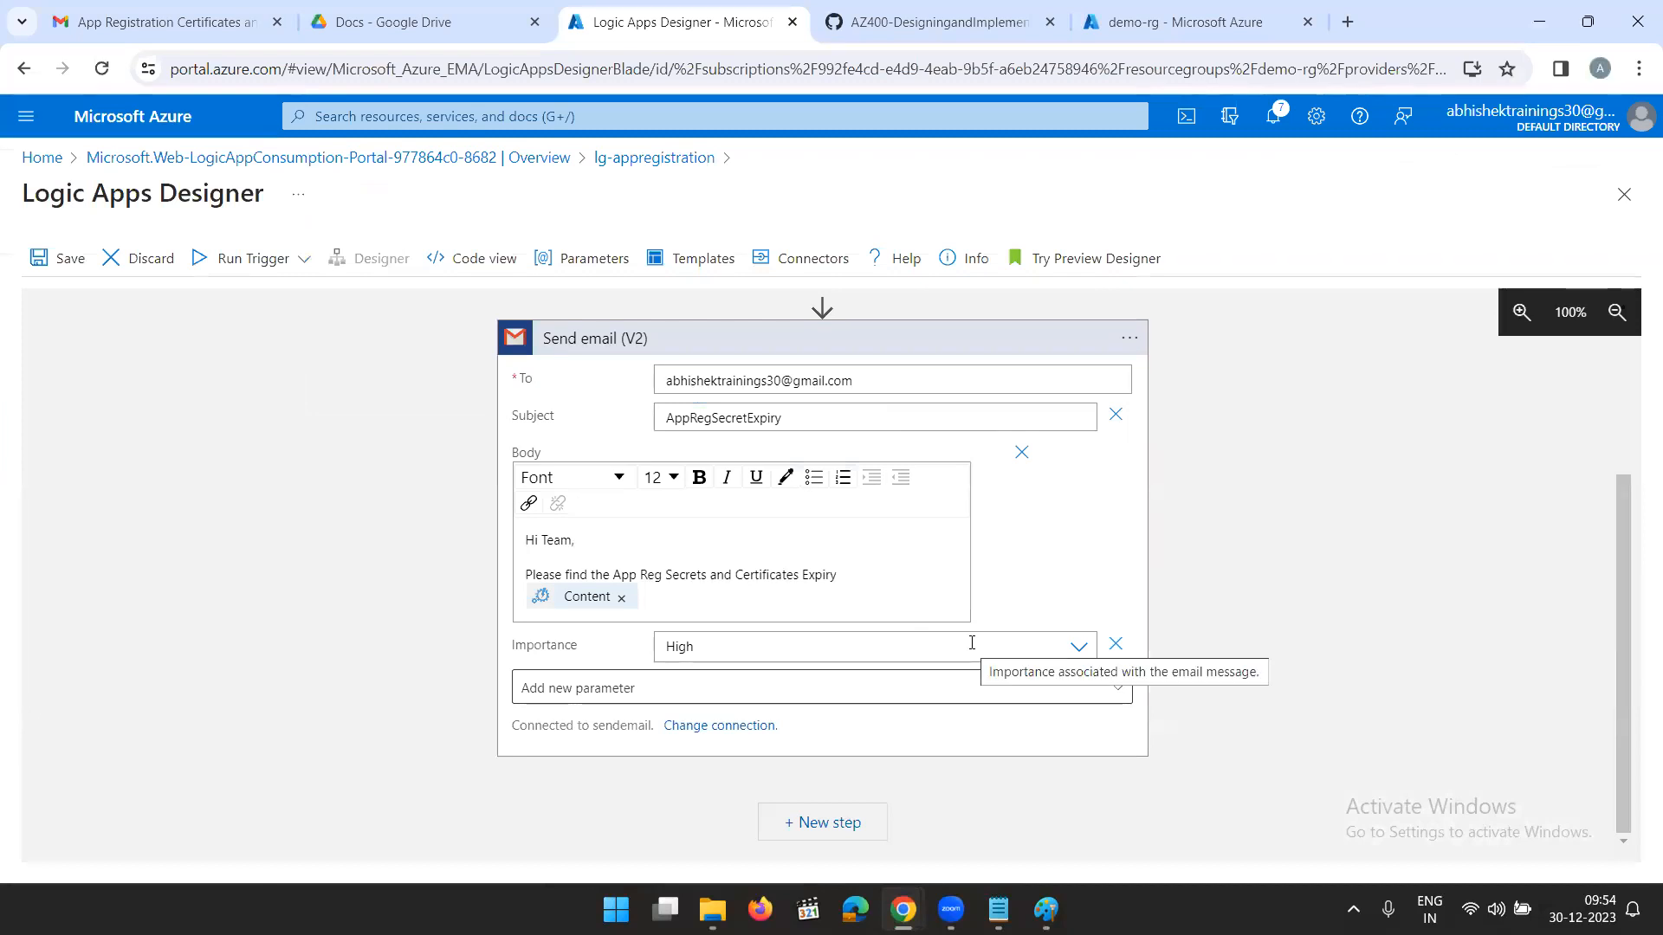
scroll(1002, 490, up, 3)
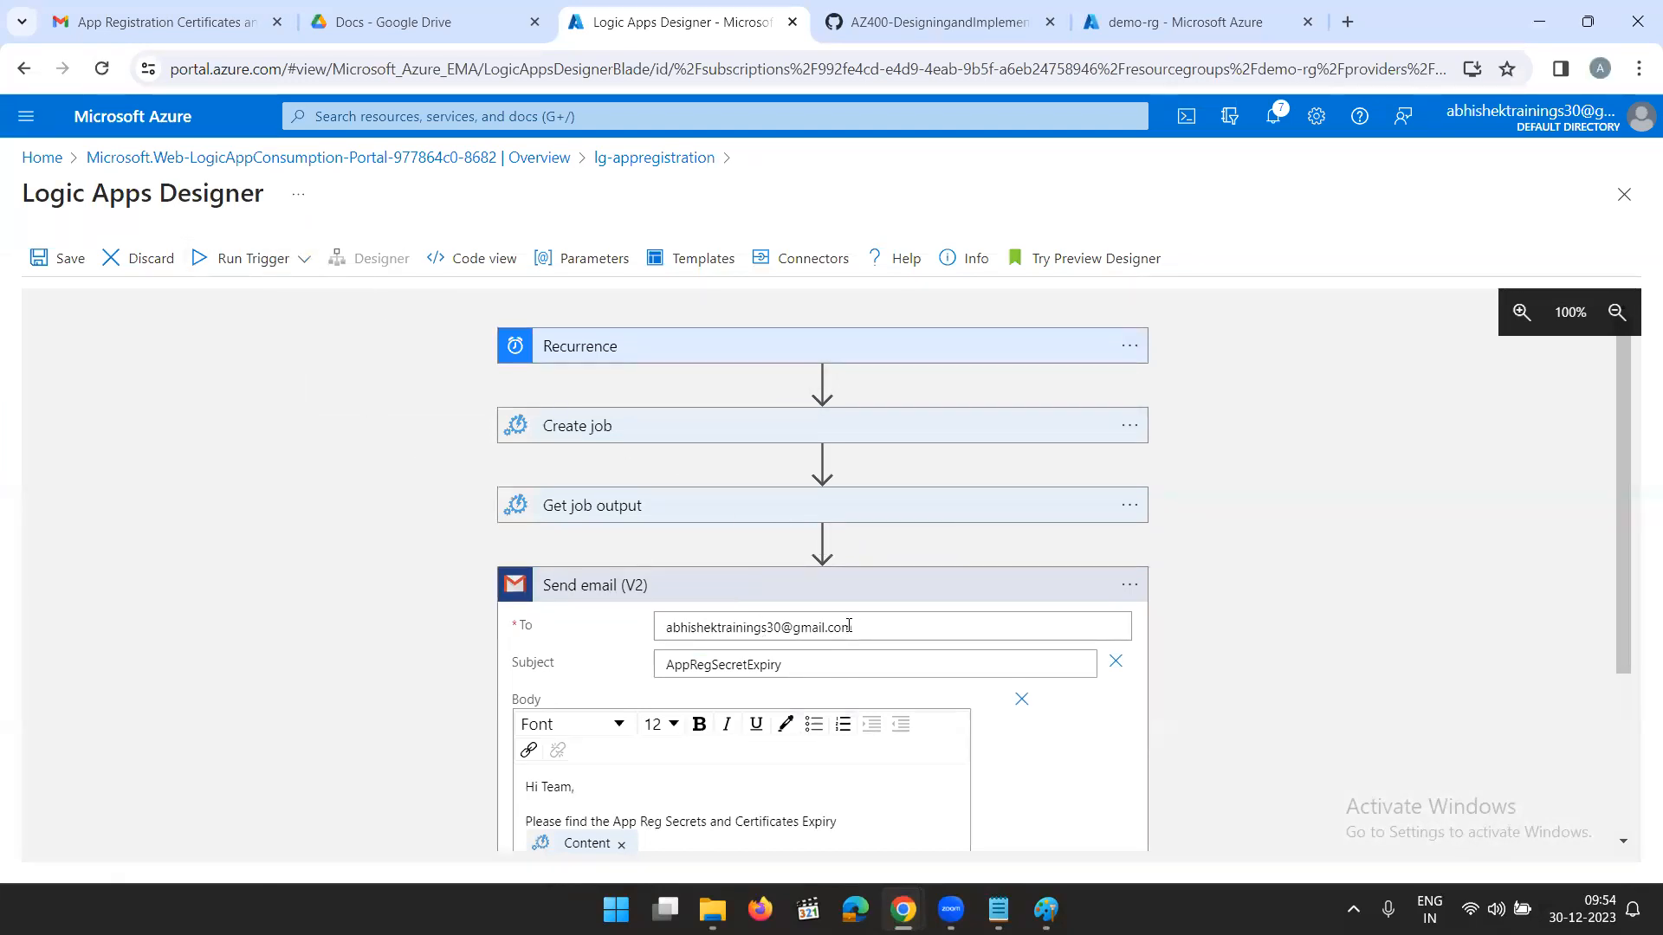
- Review the App Registration Certificates and Secrets Expiry email in Gmail, highlighting its application details and the whole status table
click(173, 23)
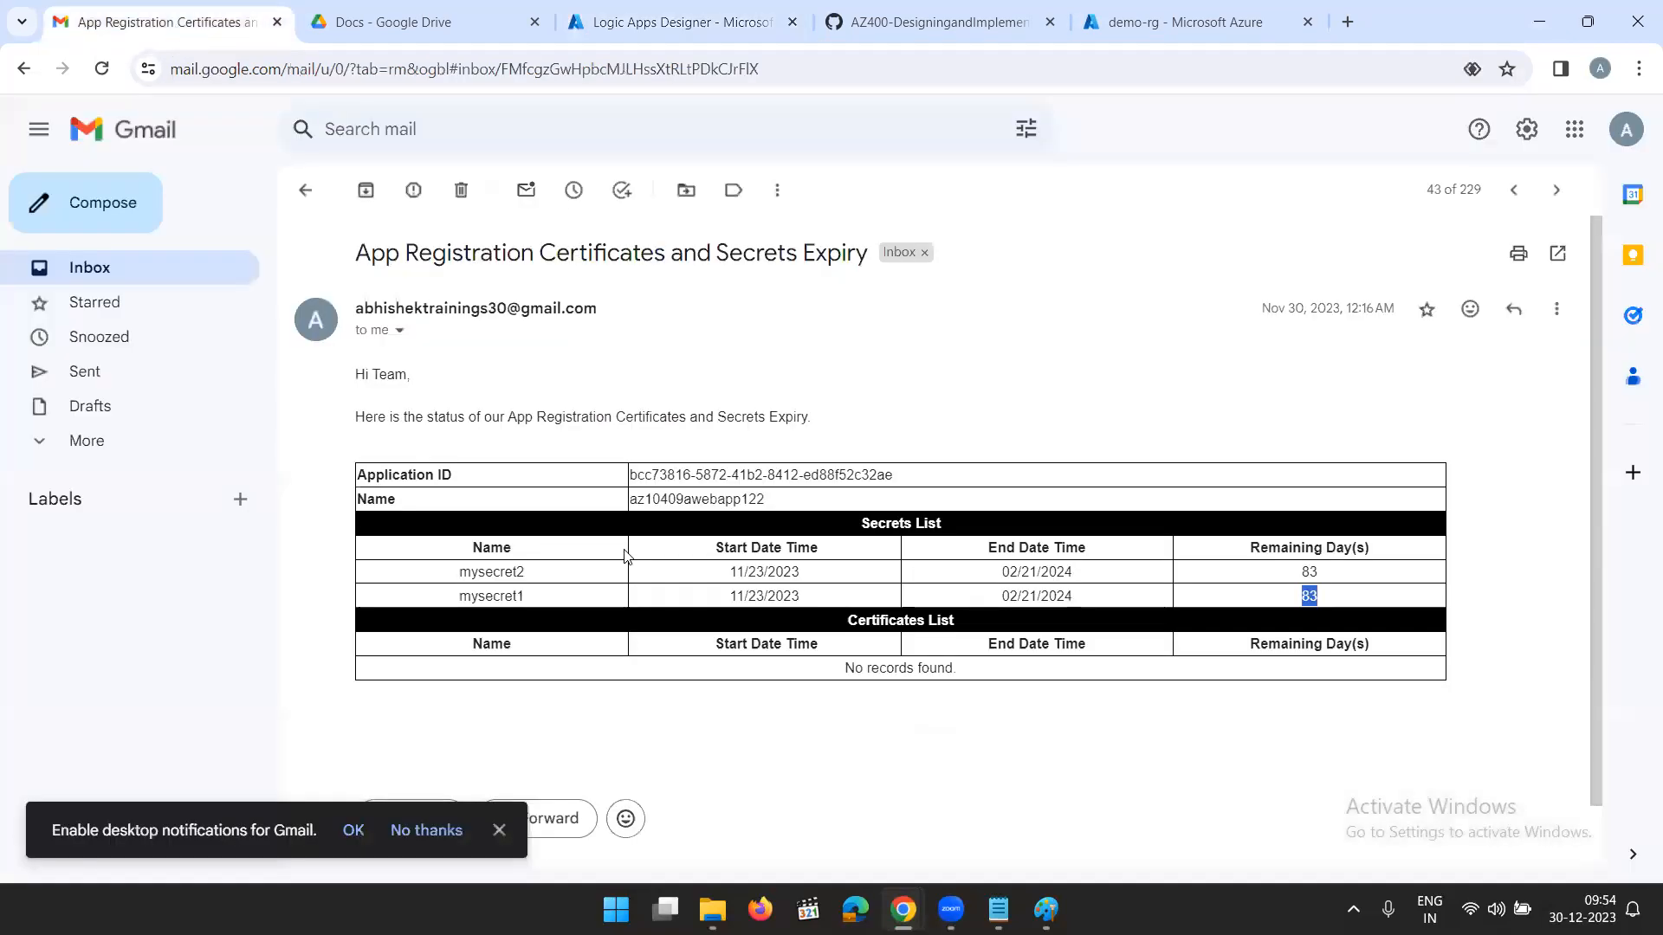
click(1197, 752)
drag(775, 500, 630, 476)
click(974, 407)
drag(1425, 691, 359, 404)
click(982, 373)
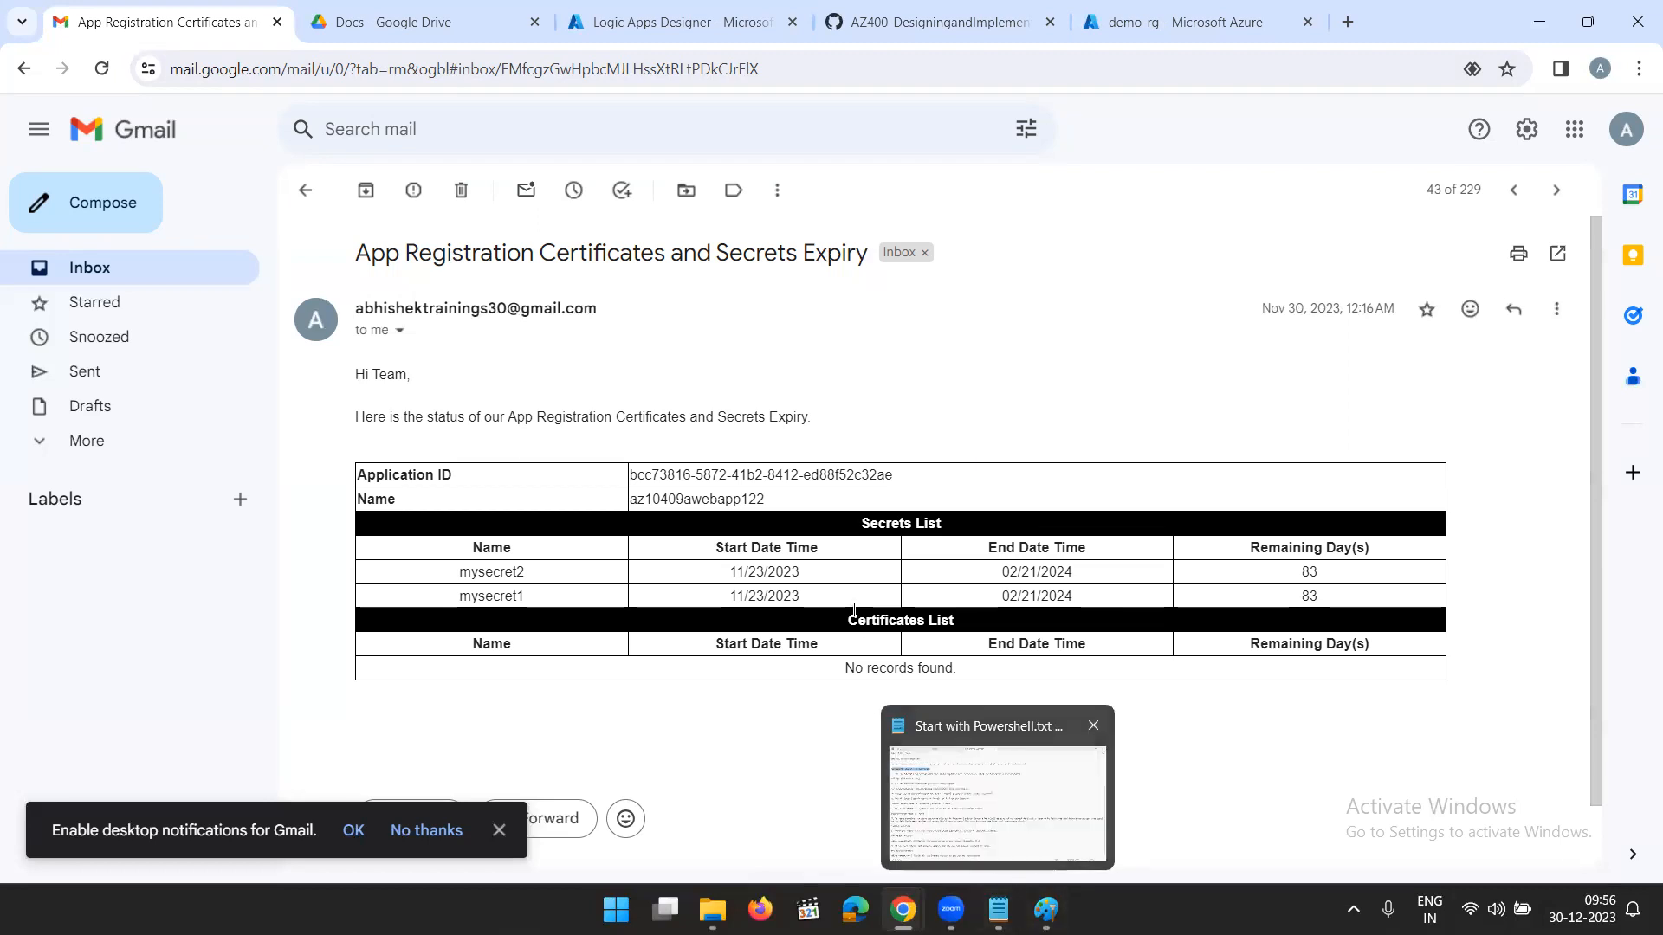
- Look over the identity provider diagram in Paint and return to the Logic Apps Designer in the browser
mouse_move(1046, 910)
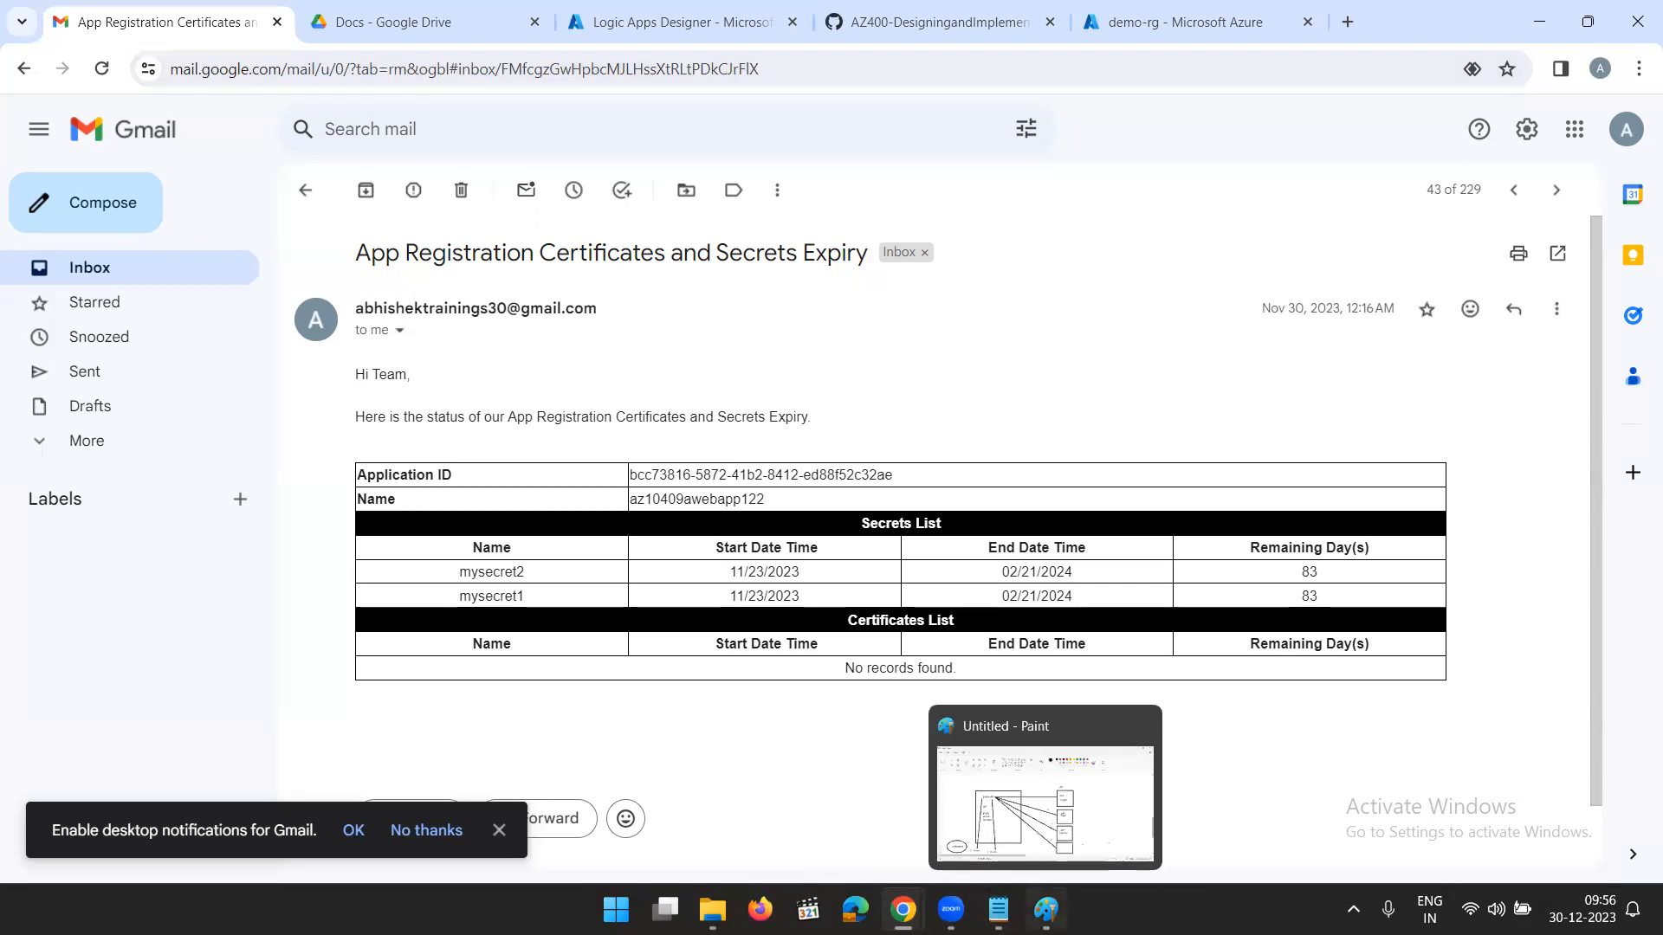
click(1039, 831)
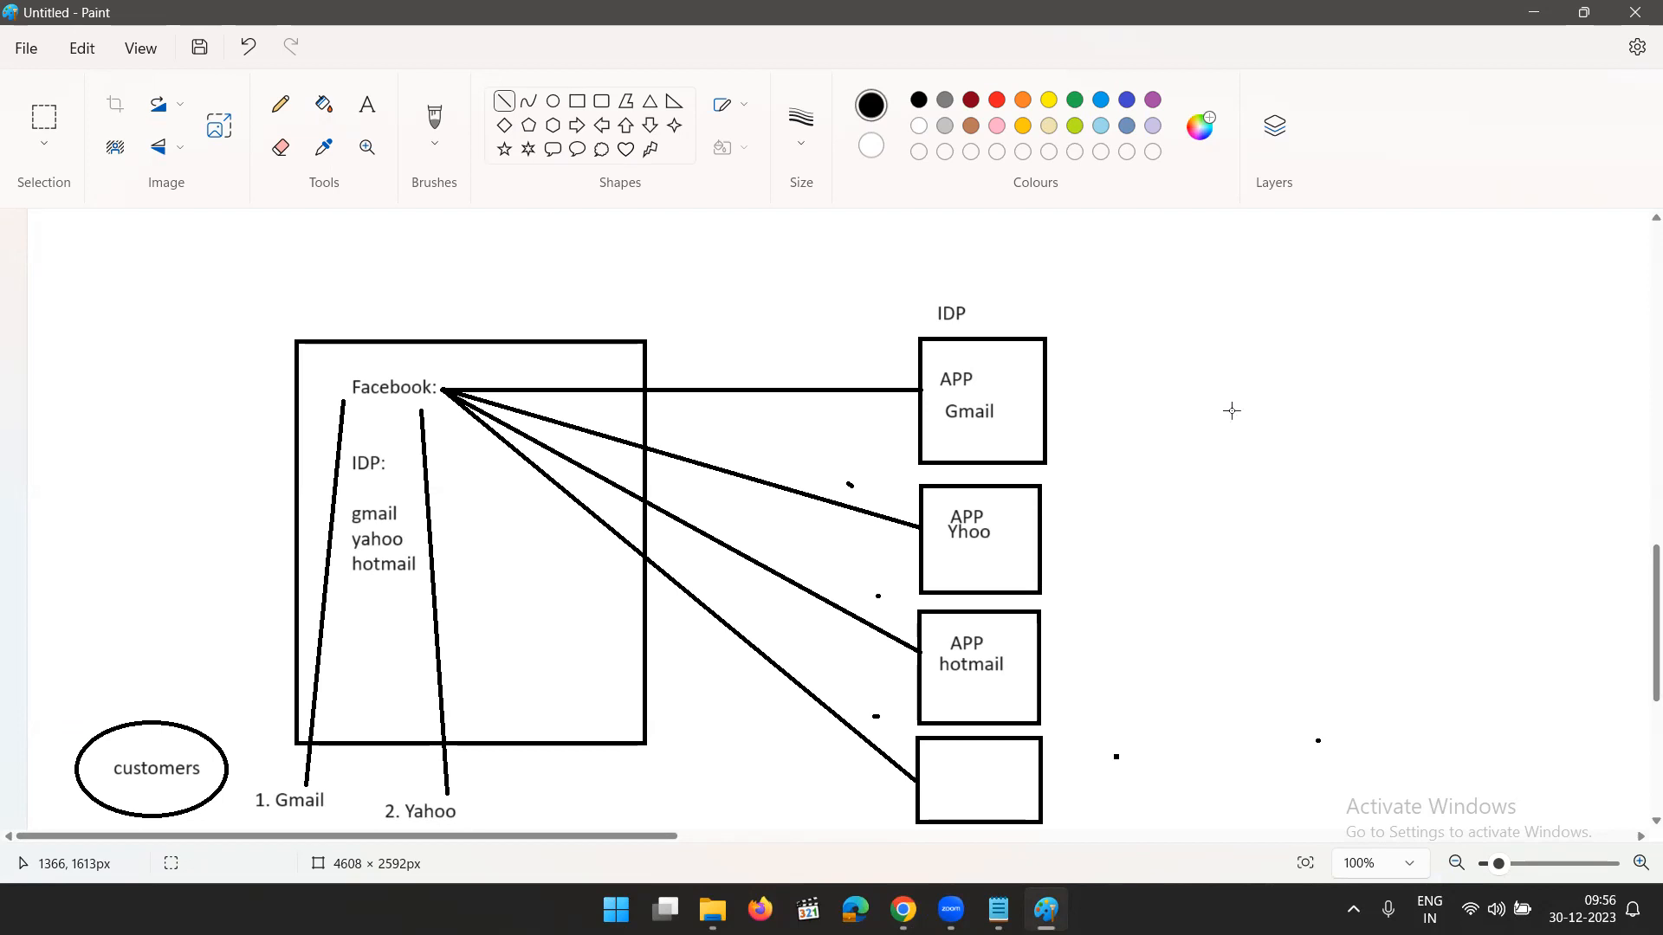
click(1531, 14)
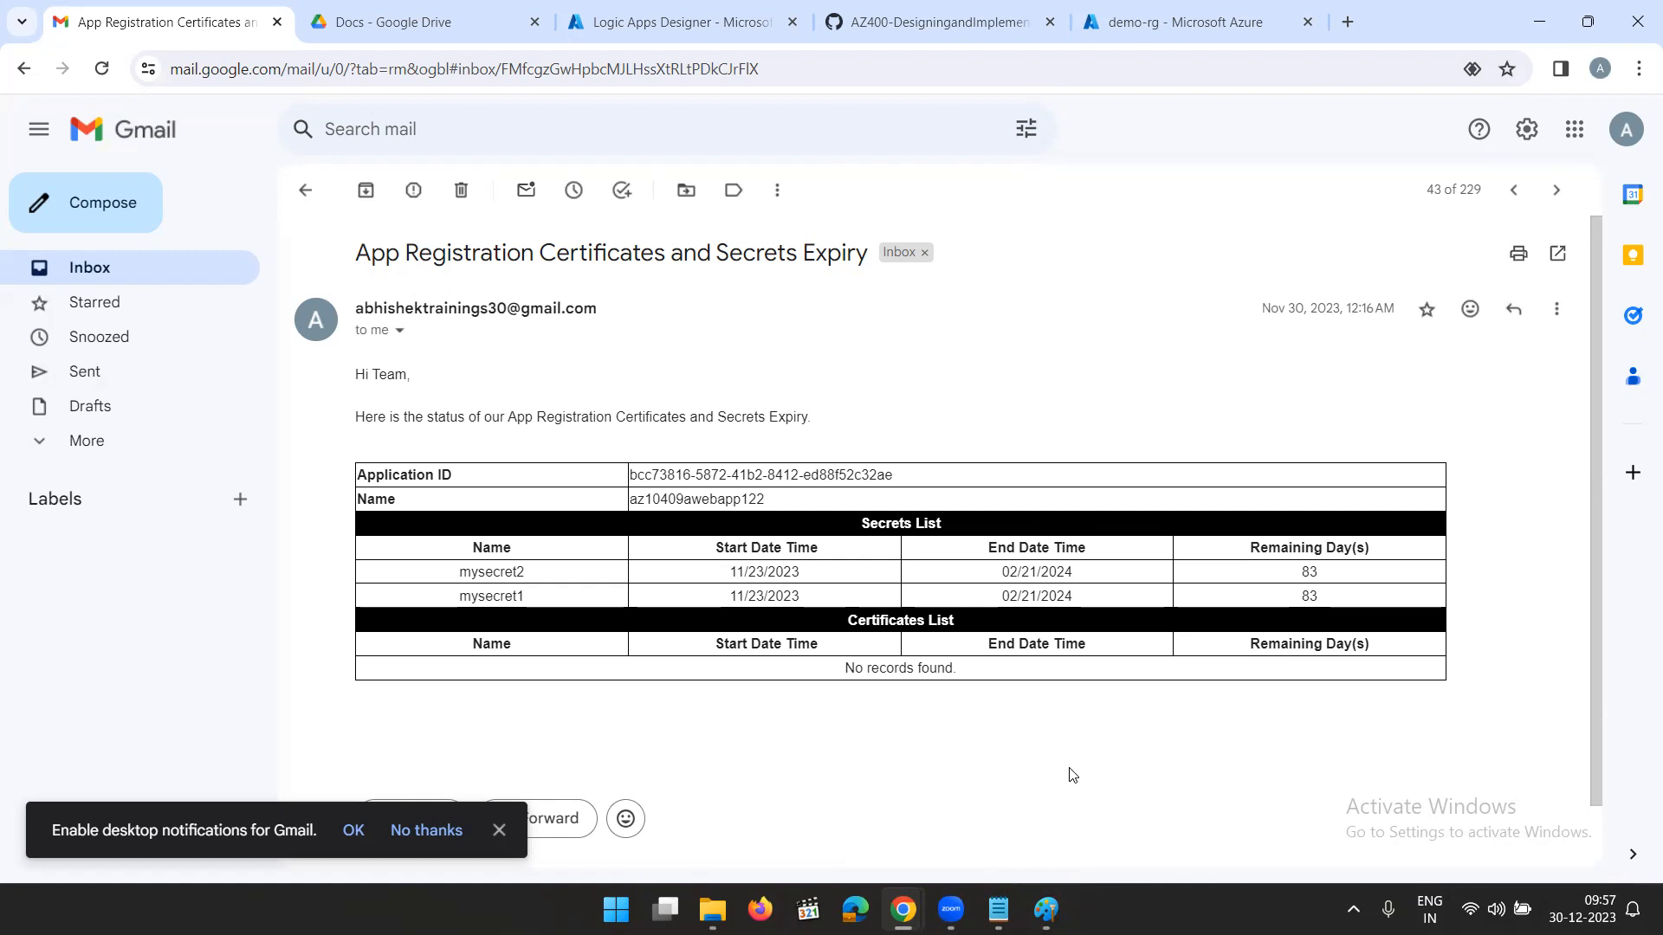
mouse_move(1039, 901)
click(660, 29)
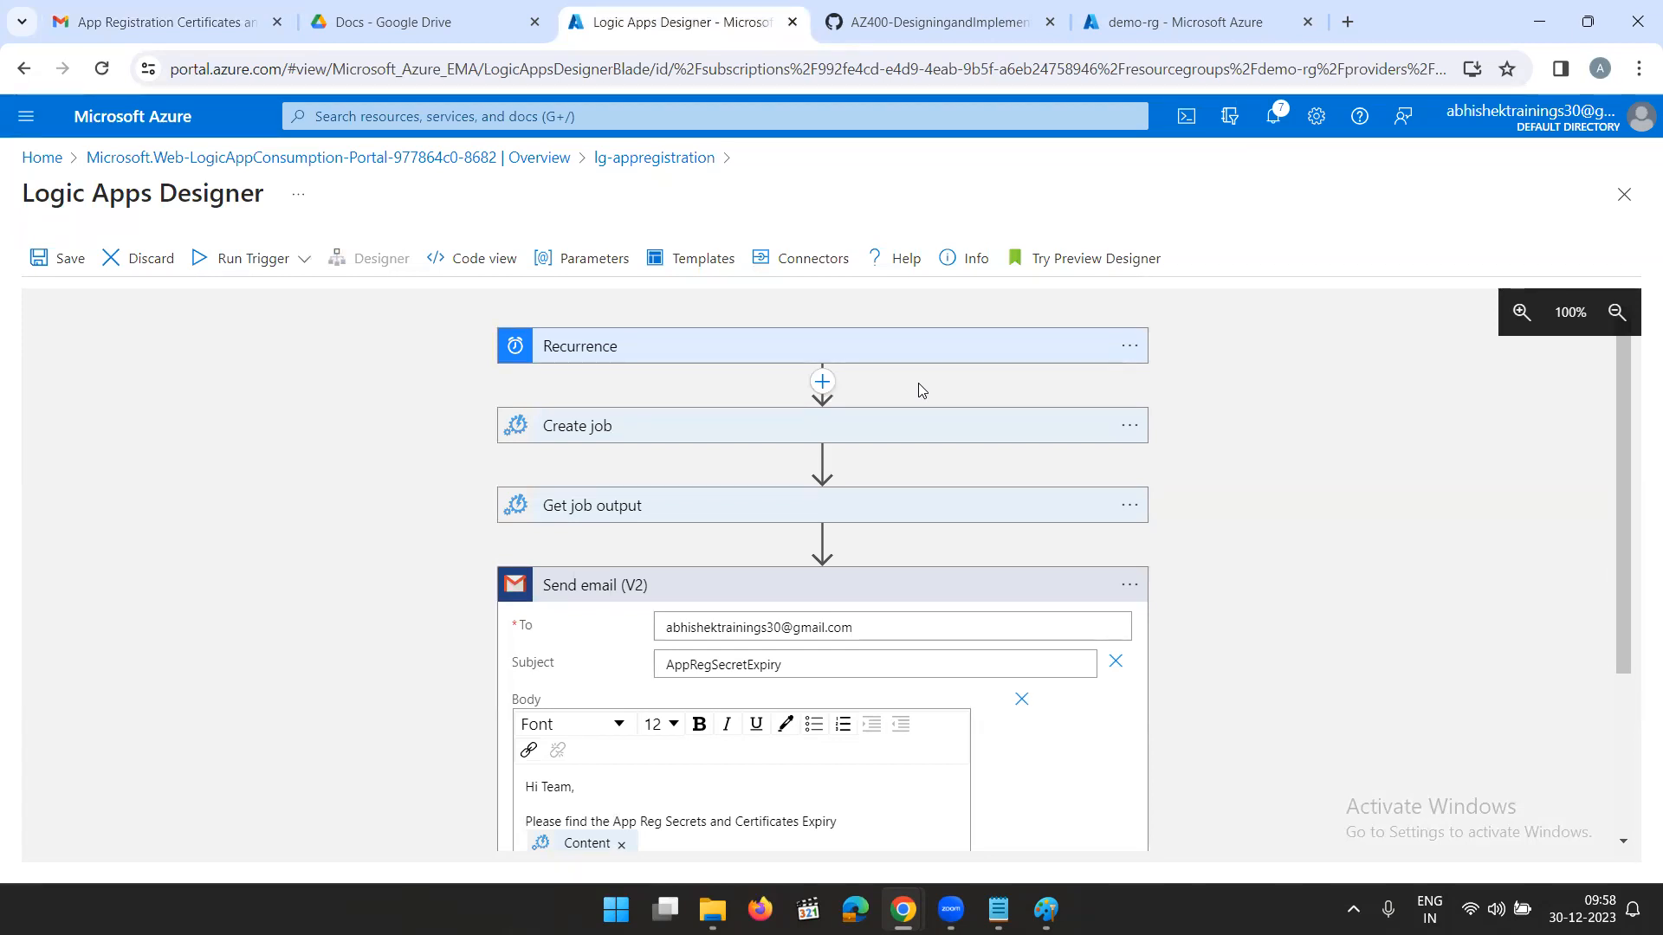
- Switch to Paint and add the heading "Web App" in 18-point text in the empty area below the 1. Gmail and 2. Yahoo labels
click(1044, 915)
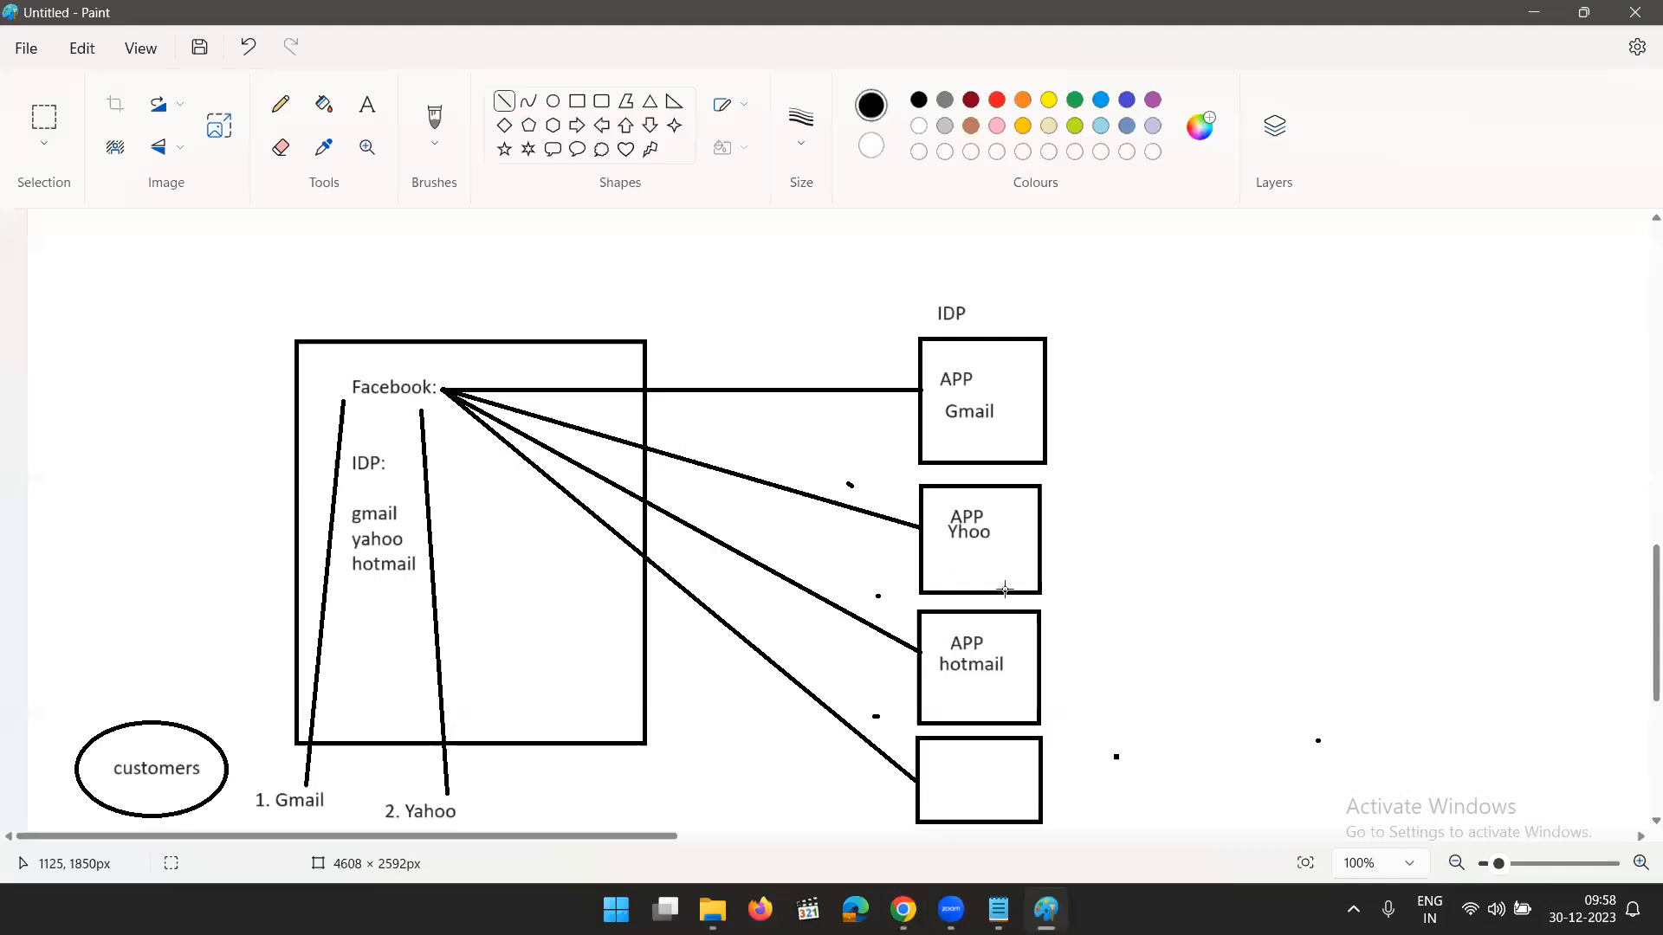
scroll(1217, 375, down, 2)
scroll(790, 597, down, 3)
click(368, 104)
drag(251, 504, 352, 528)
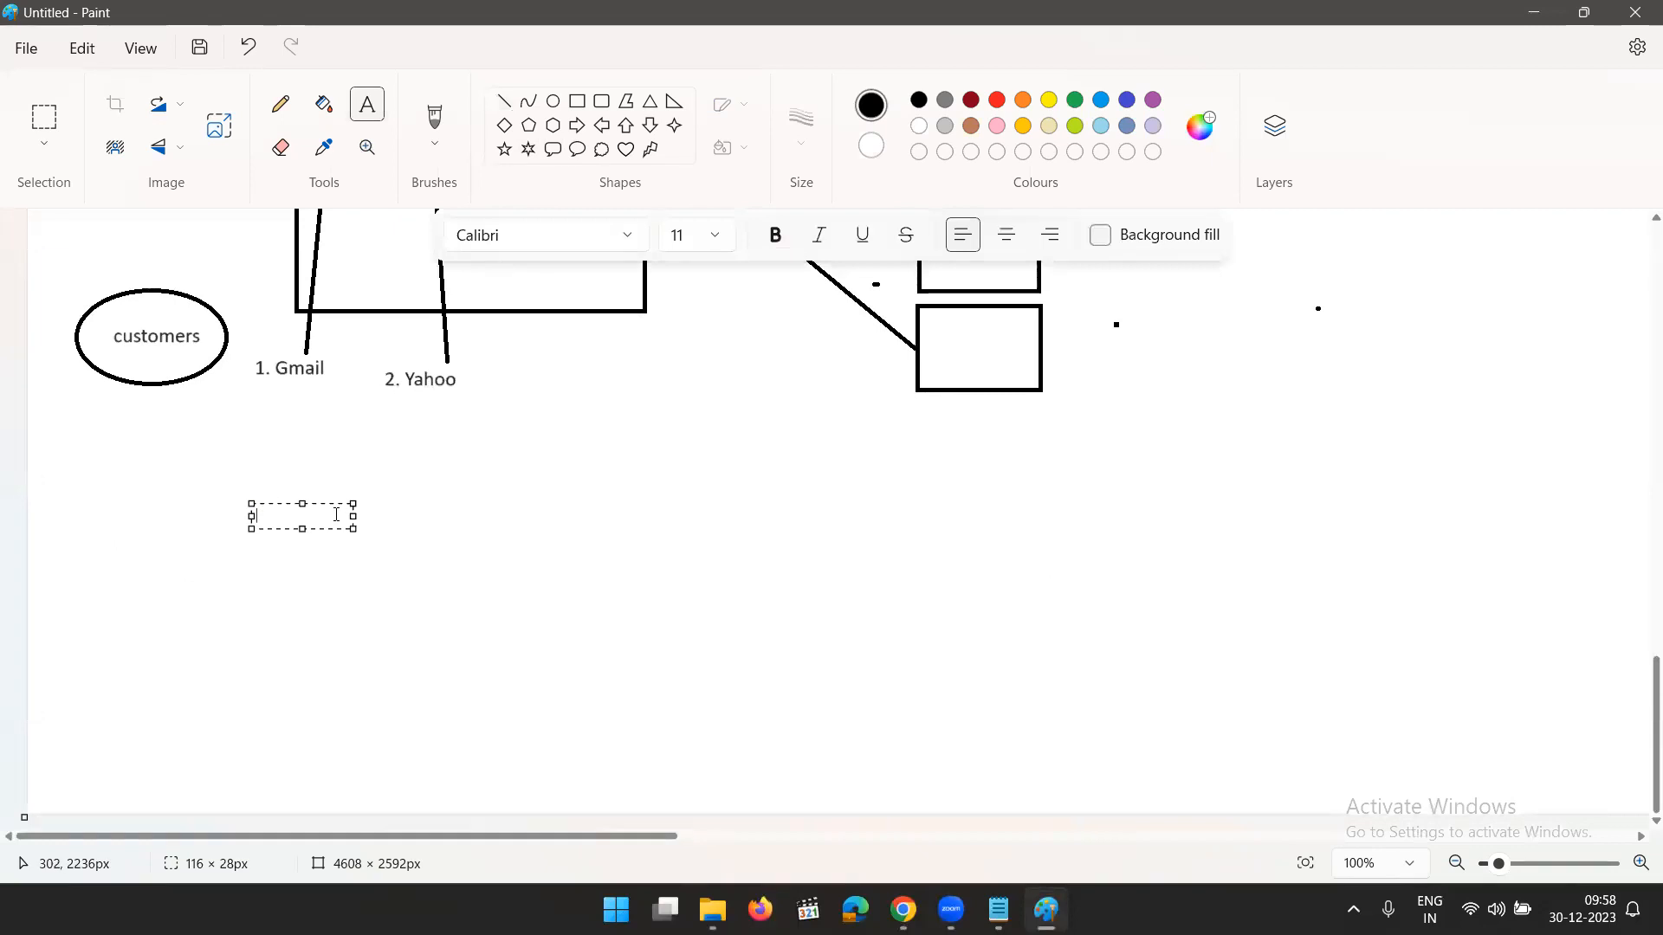
click(714, 235)
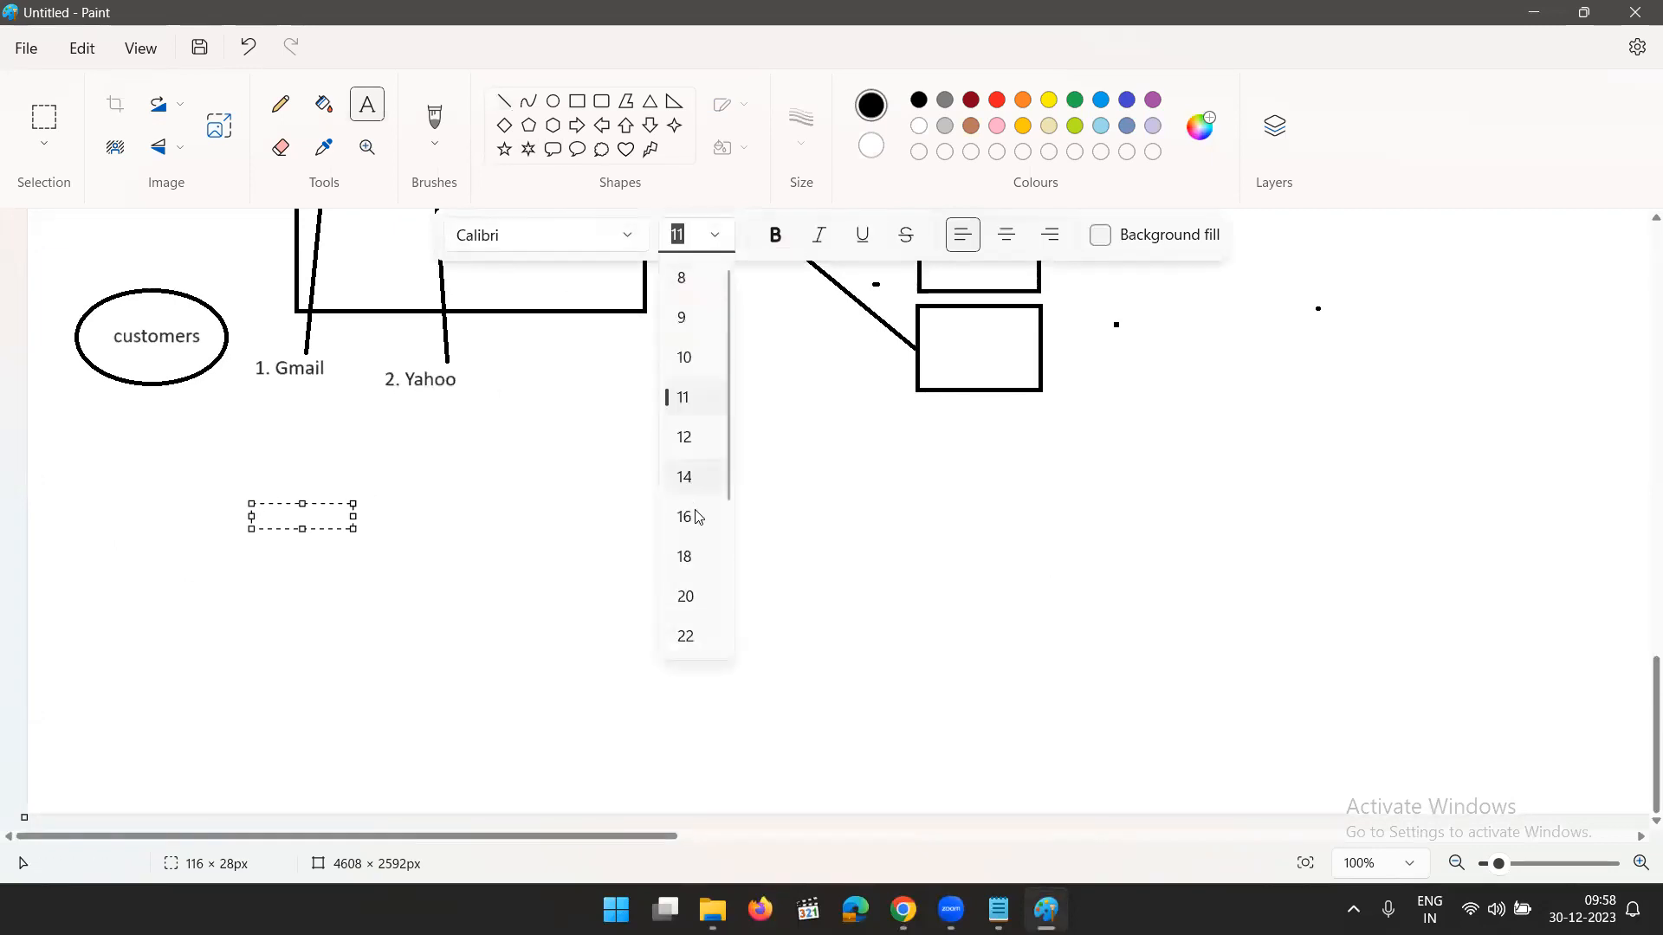
click(684, 557)
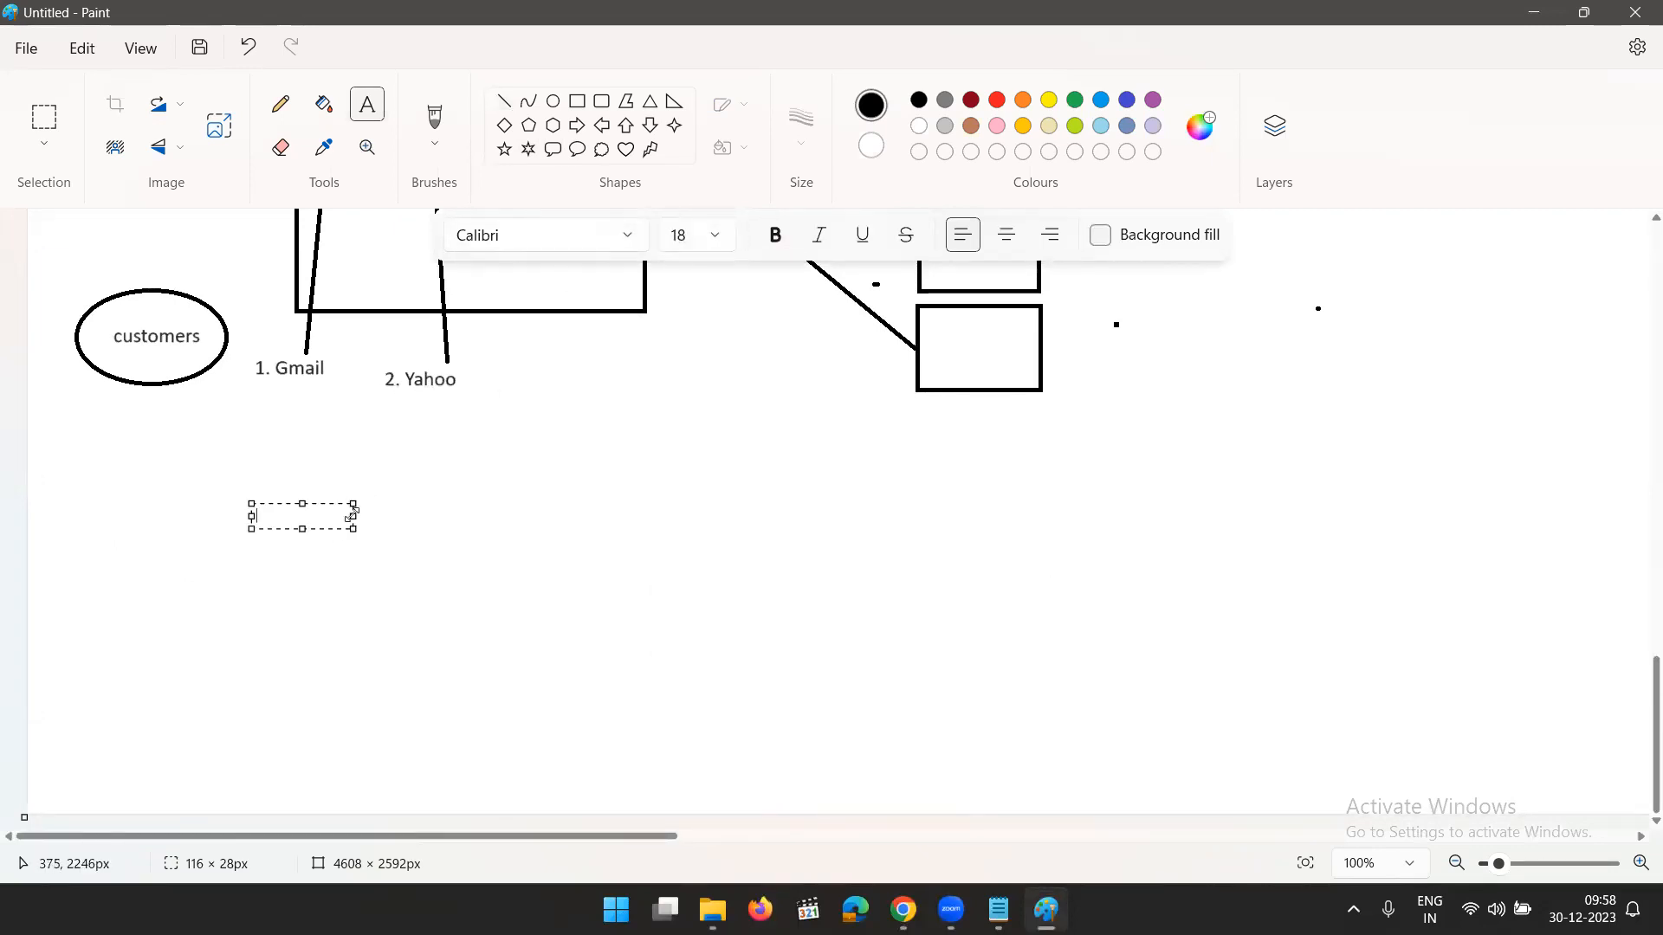
text(Web)
text(pp)
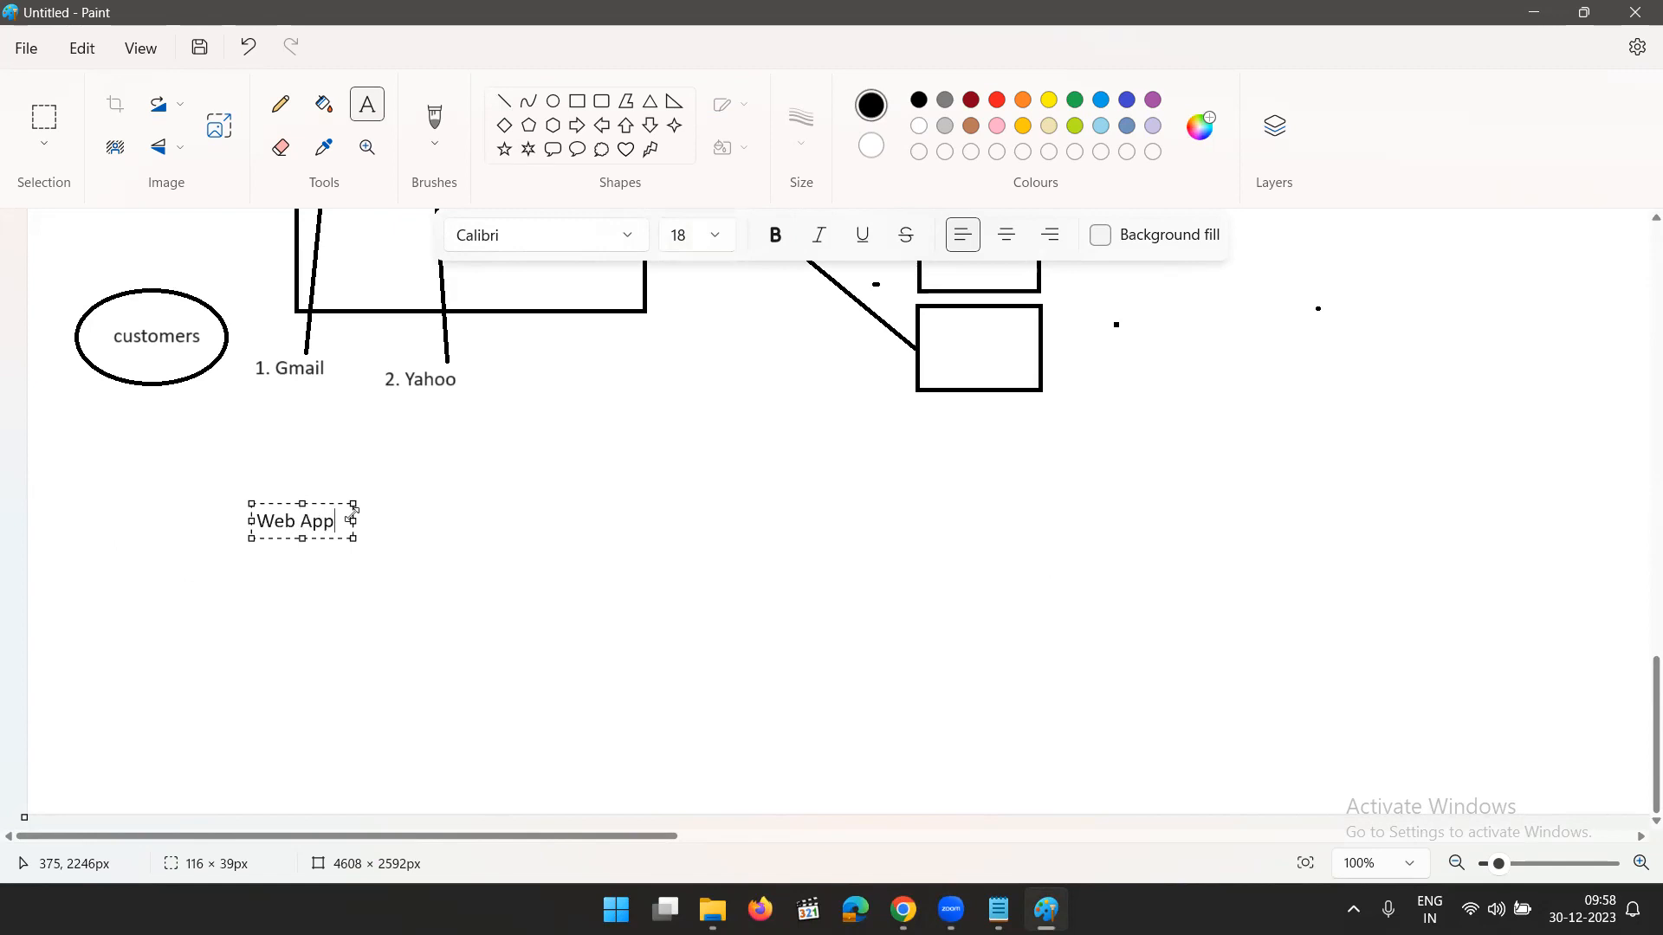
- Add the line "Deploy you Code" below the Web App heading, leaving a blank line between, and widen the text box to about 452 px
key(Return)
key(Return)
text(Deploy you Code)
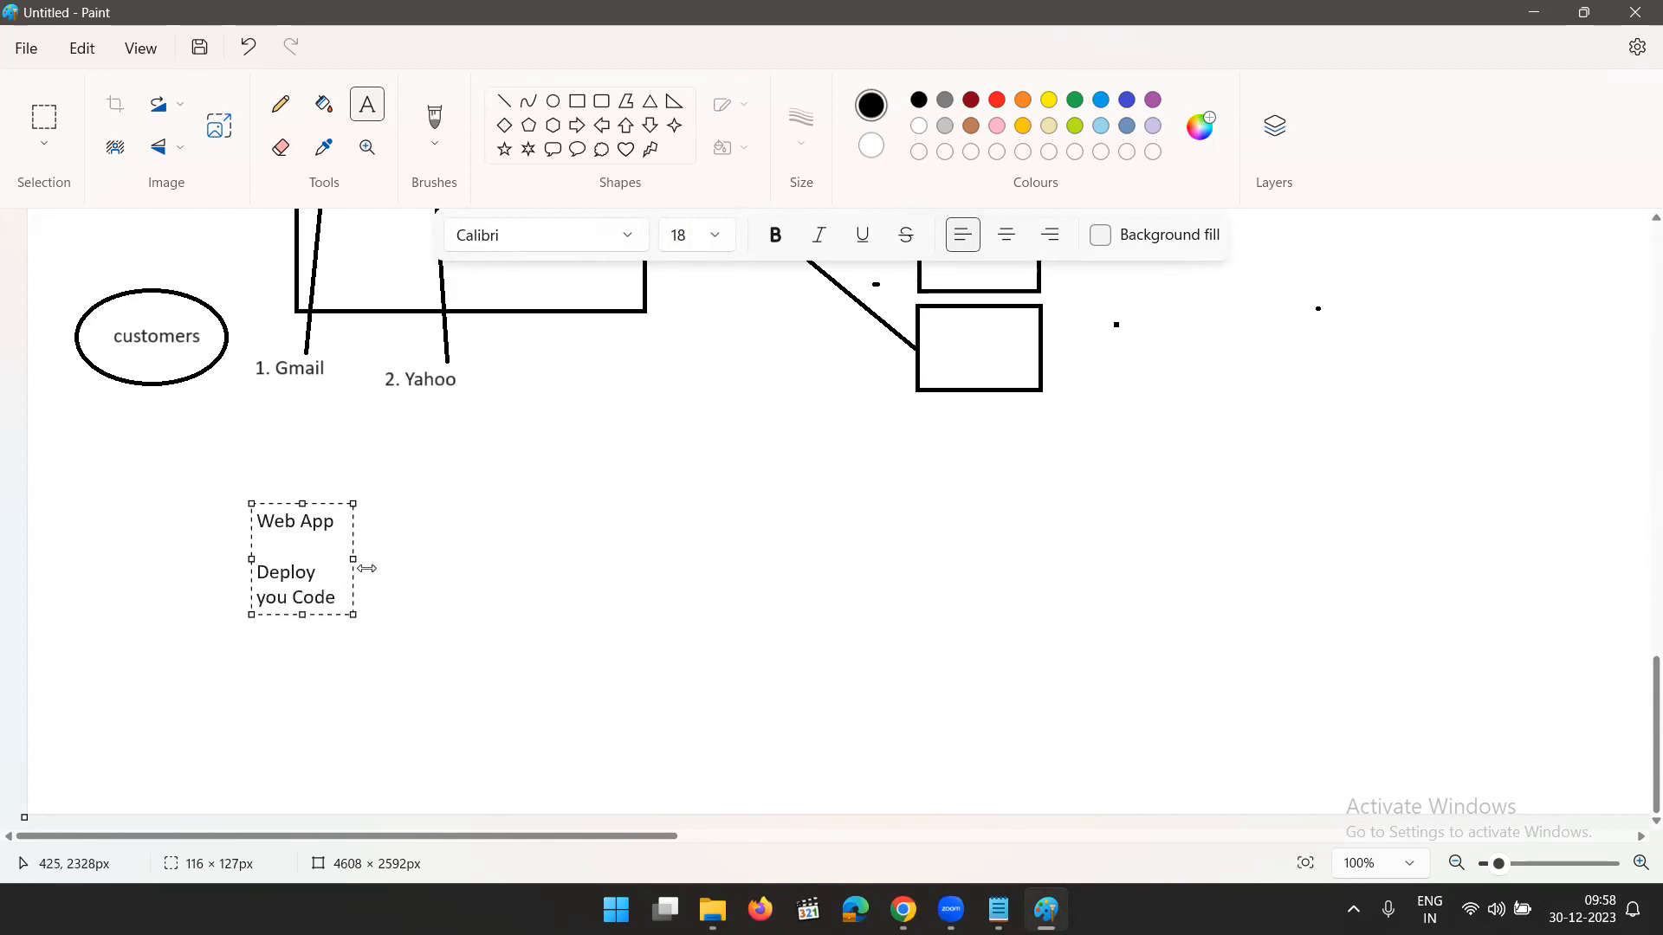
drag(353, 559, 645, 566)
- Add the line "eSHOPonWeb" below two blank lines in the same text box and finish the text
key(Return)
key(Return)
key(Return)
text(eSHOP)
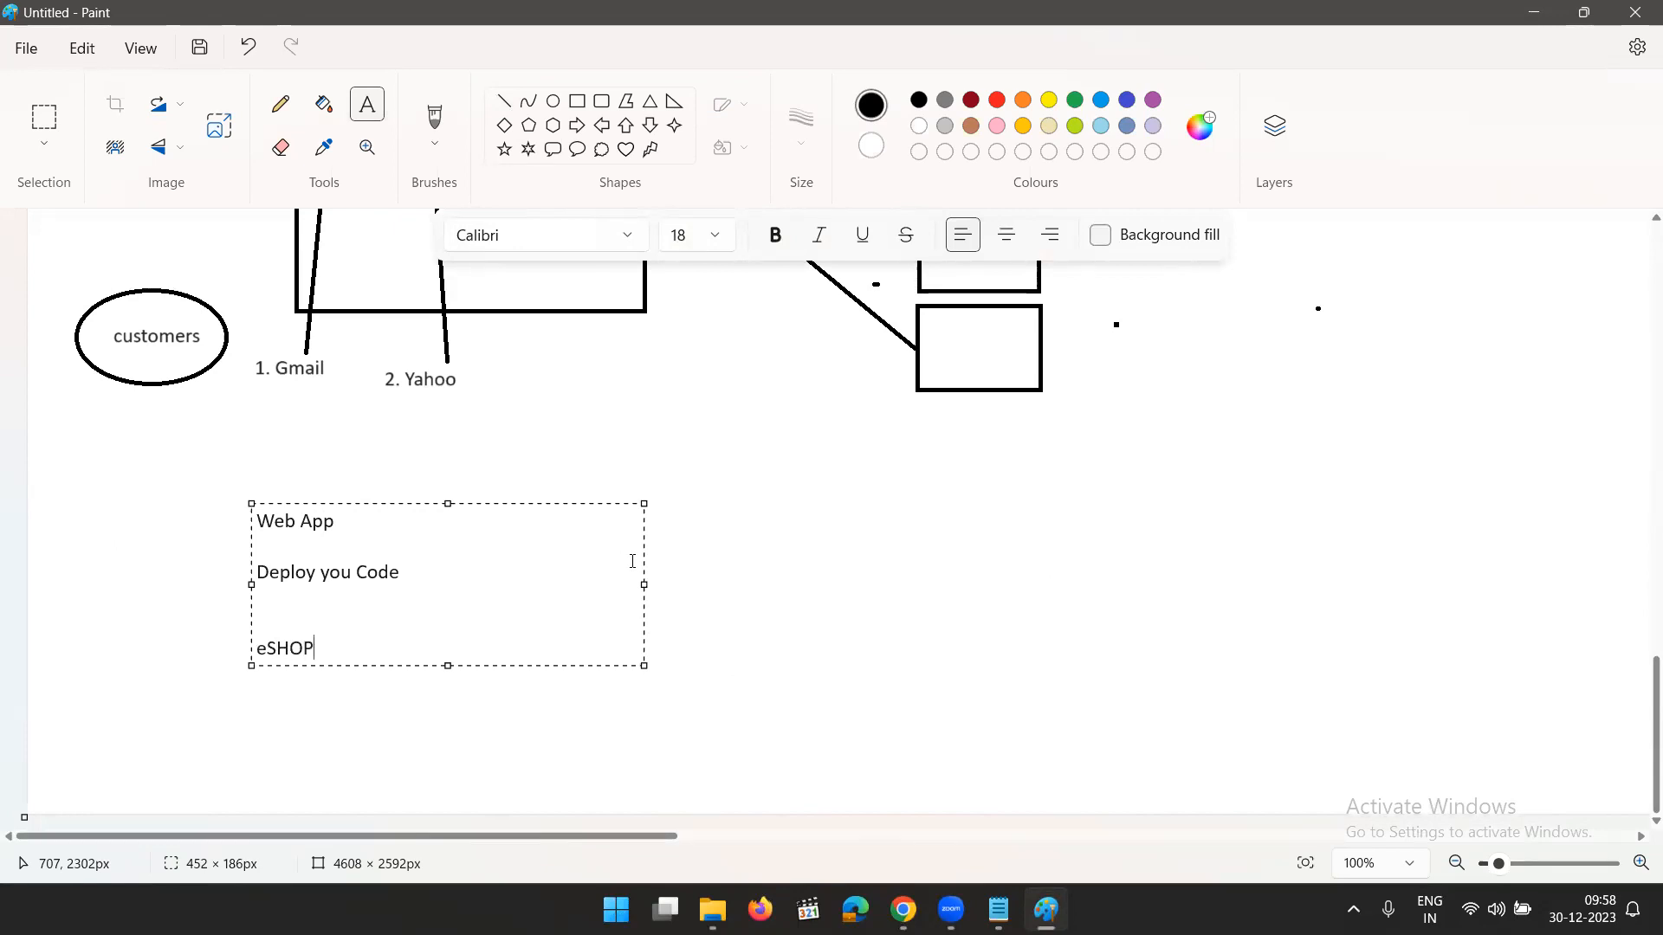
text(onWeb)
drag(343, 518, 206, 514)
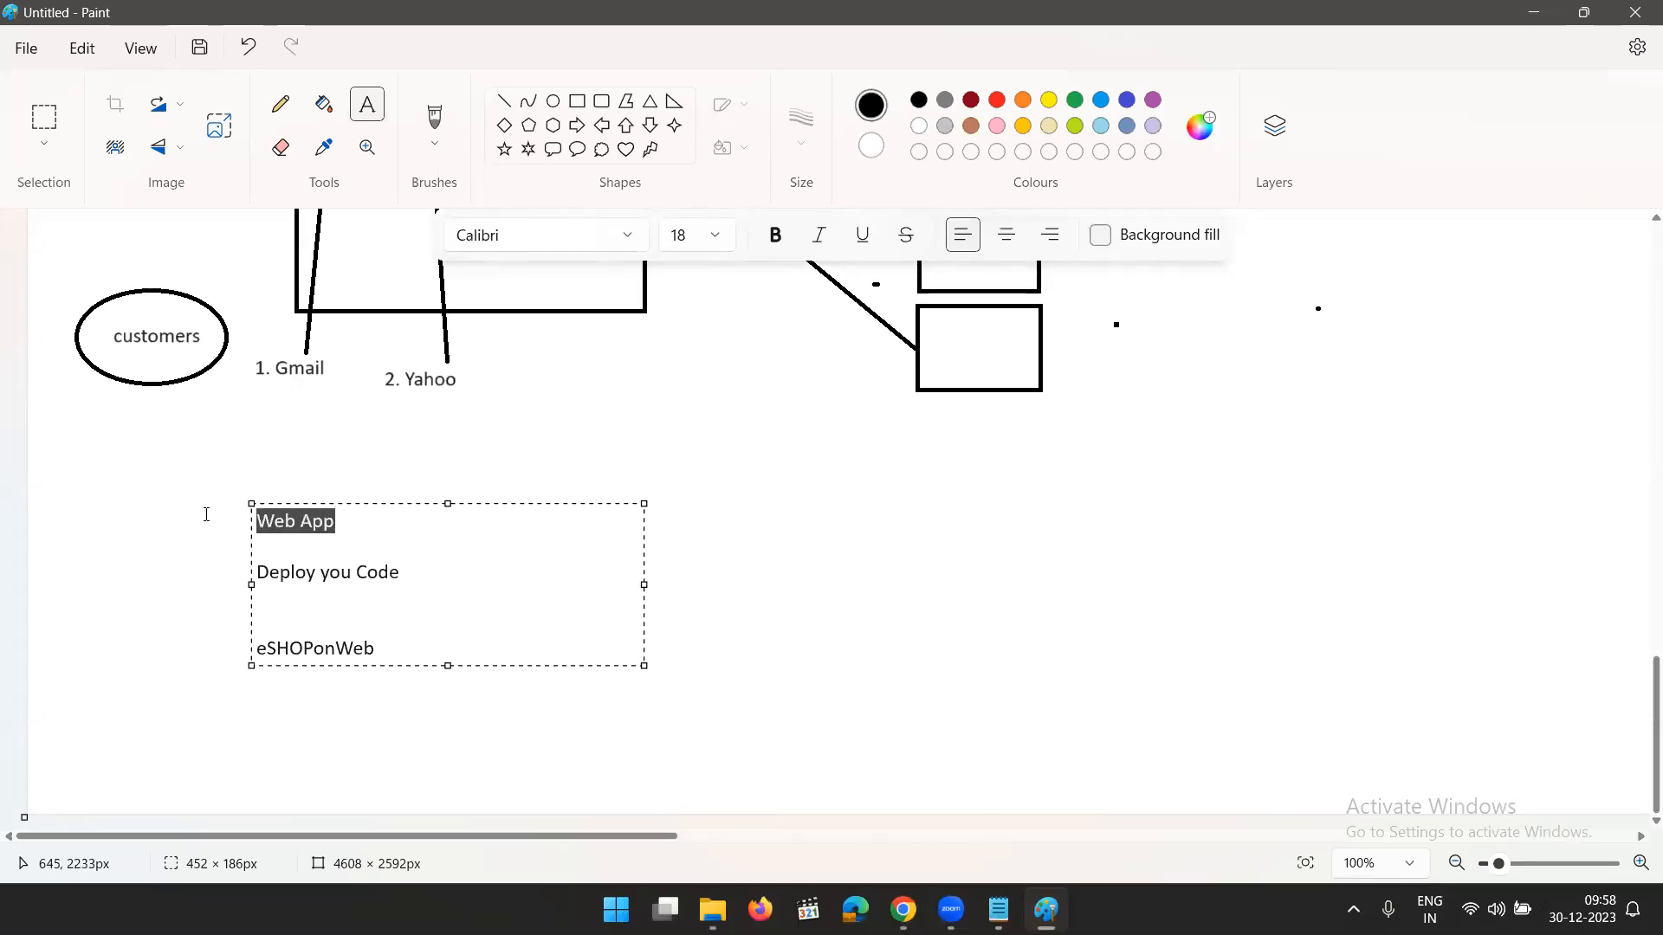
click(382, 482)
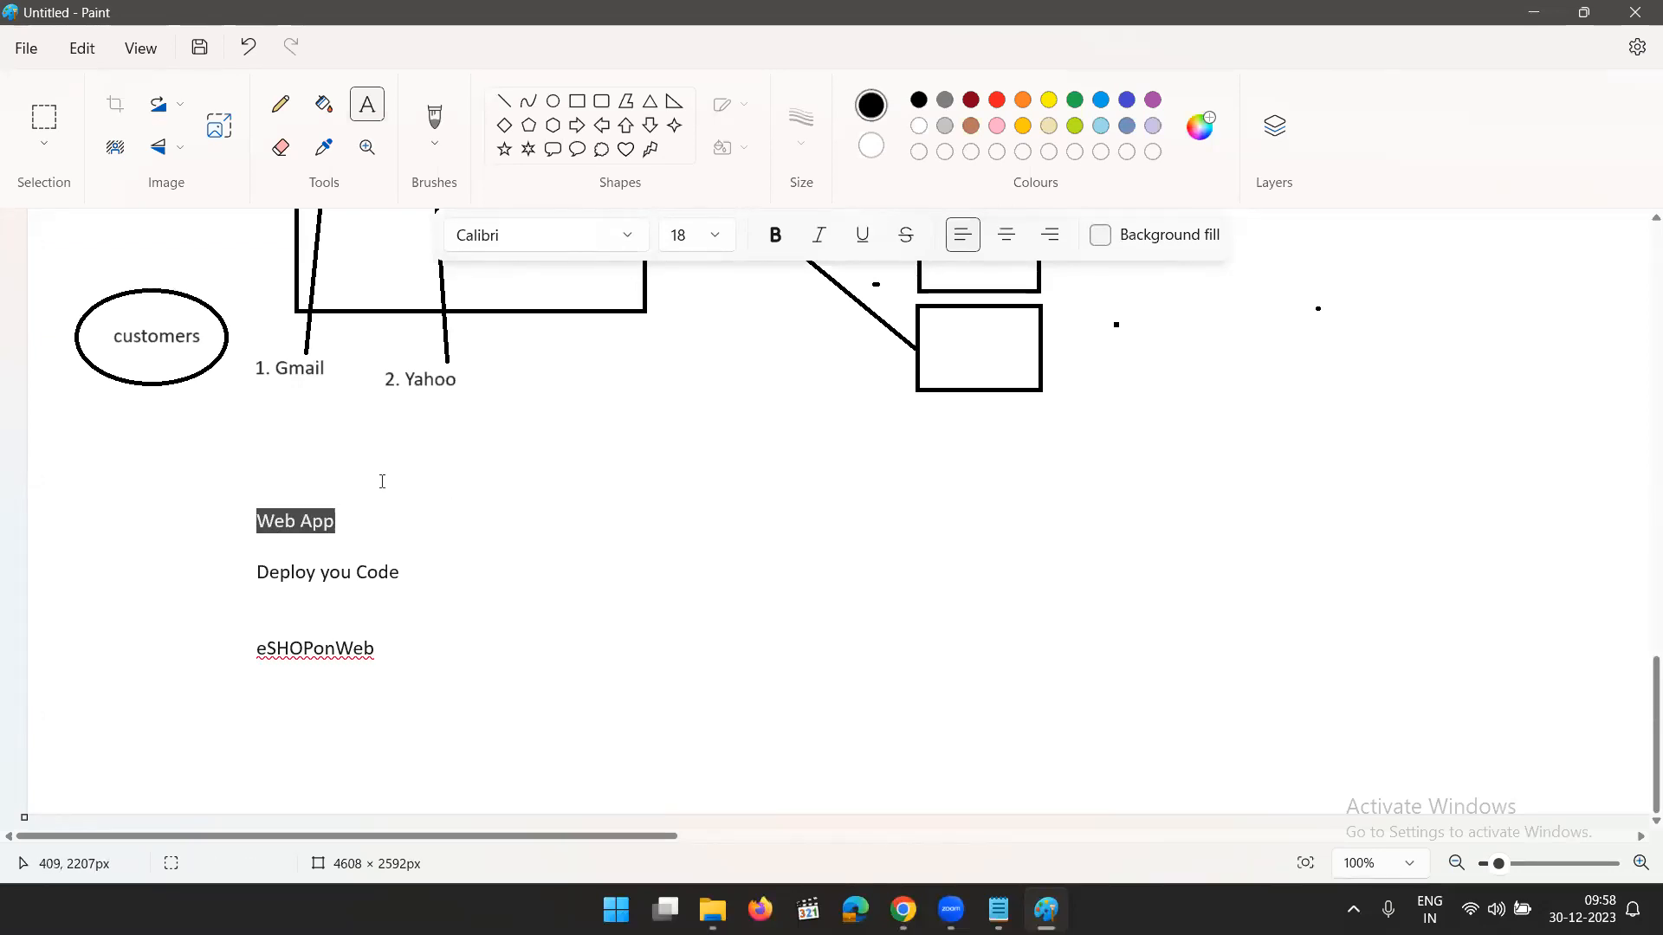
- Add the text "IIS" in the empty space to the lower right of the identity provider boxes
click(352, 523)
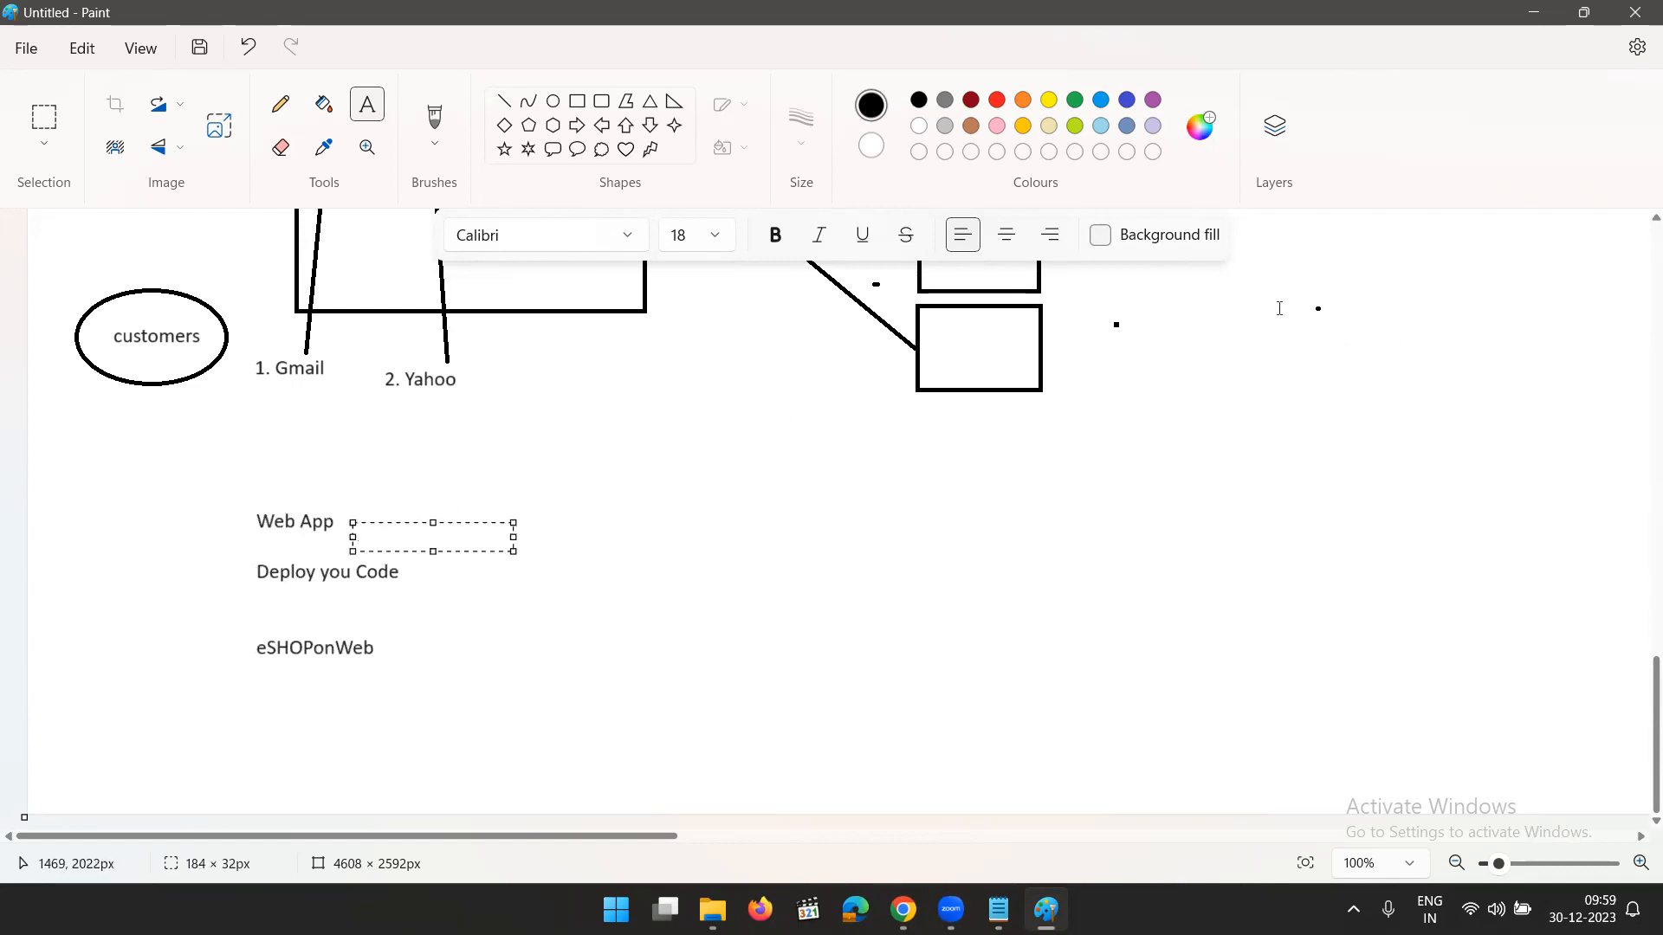
click(1236, 387)
click(1243, 394)
text(IIS)
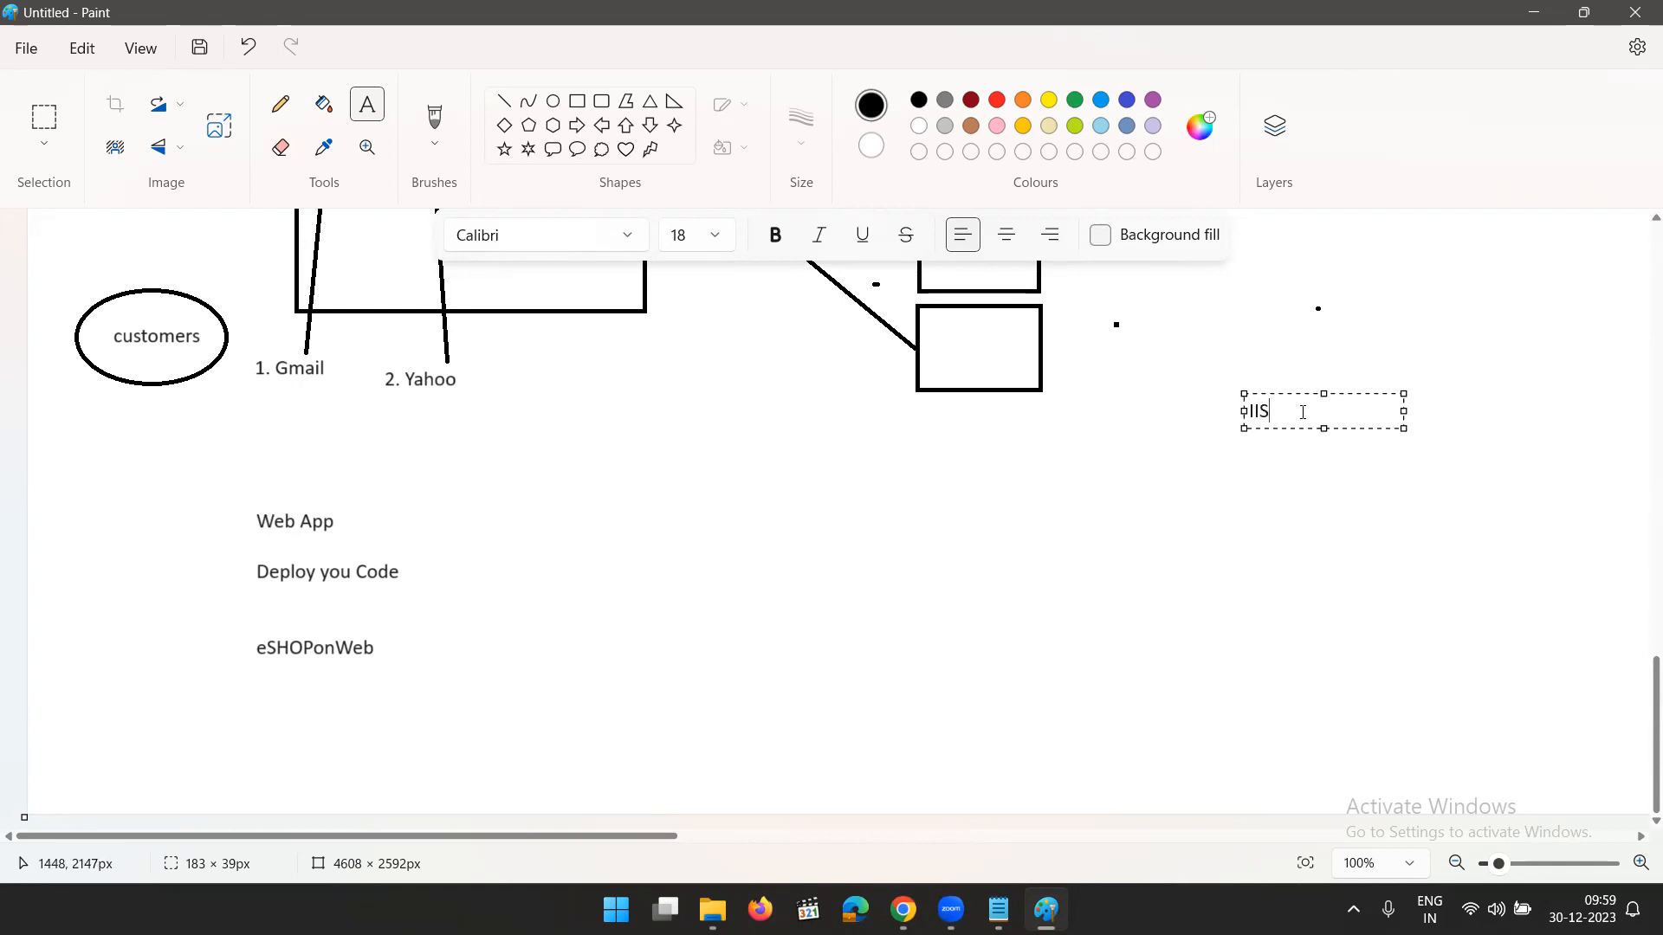
click(1244, 381)
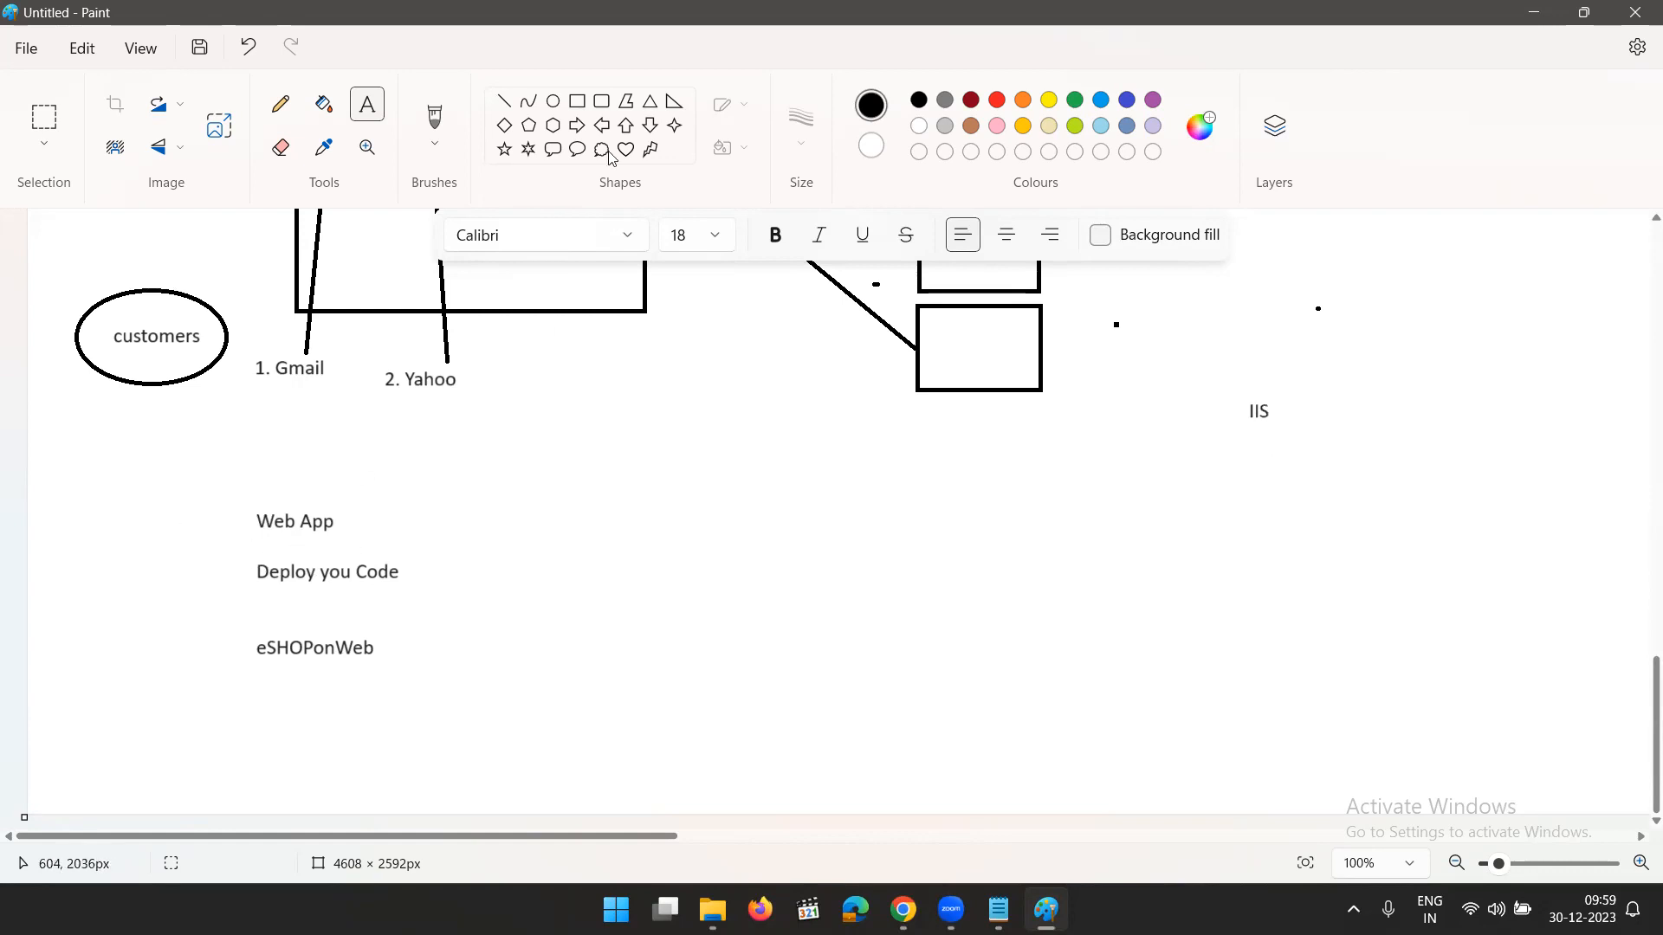
- Draw a line about 193 px long beneath the Web App heading
click(503, 100)
drag(239, 545, 406, 548)
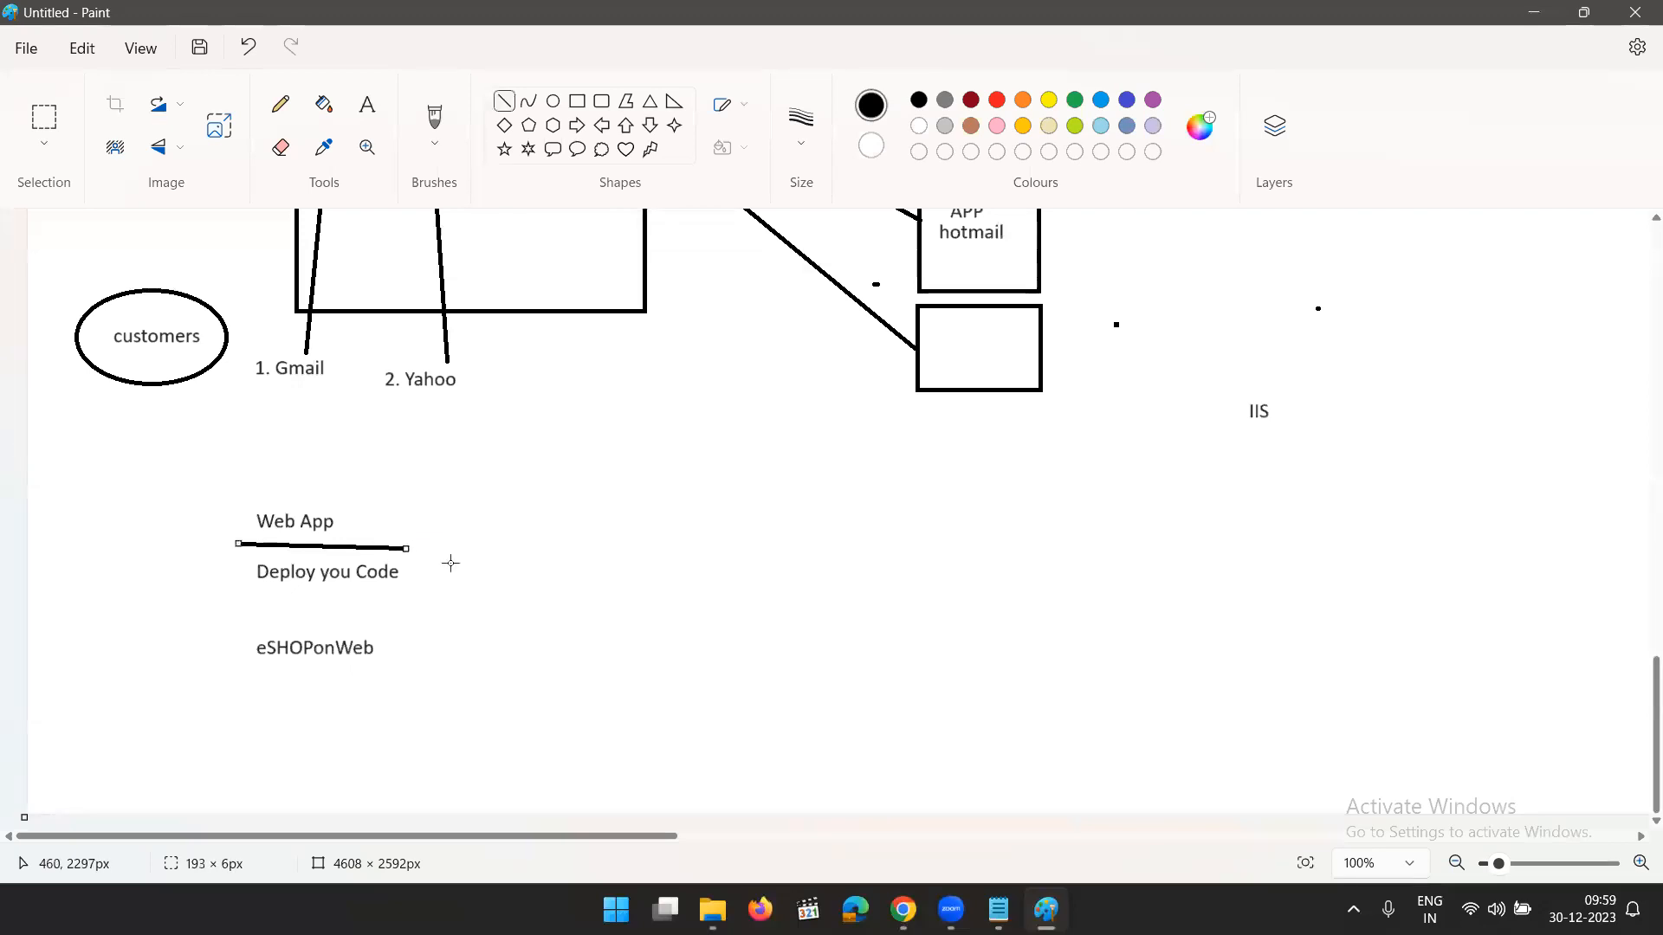
click(845, 660)
- Add the text "Logic APP" at font size 18 in the empty space beyond the Web App notes
click(367, 104)
click(838, 475)
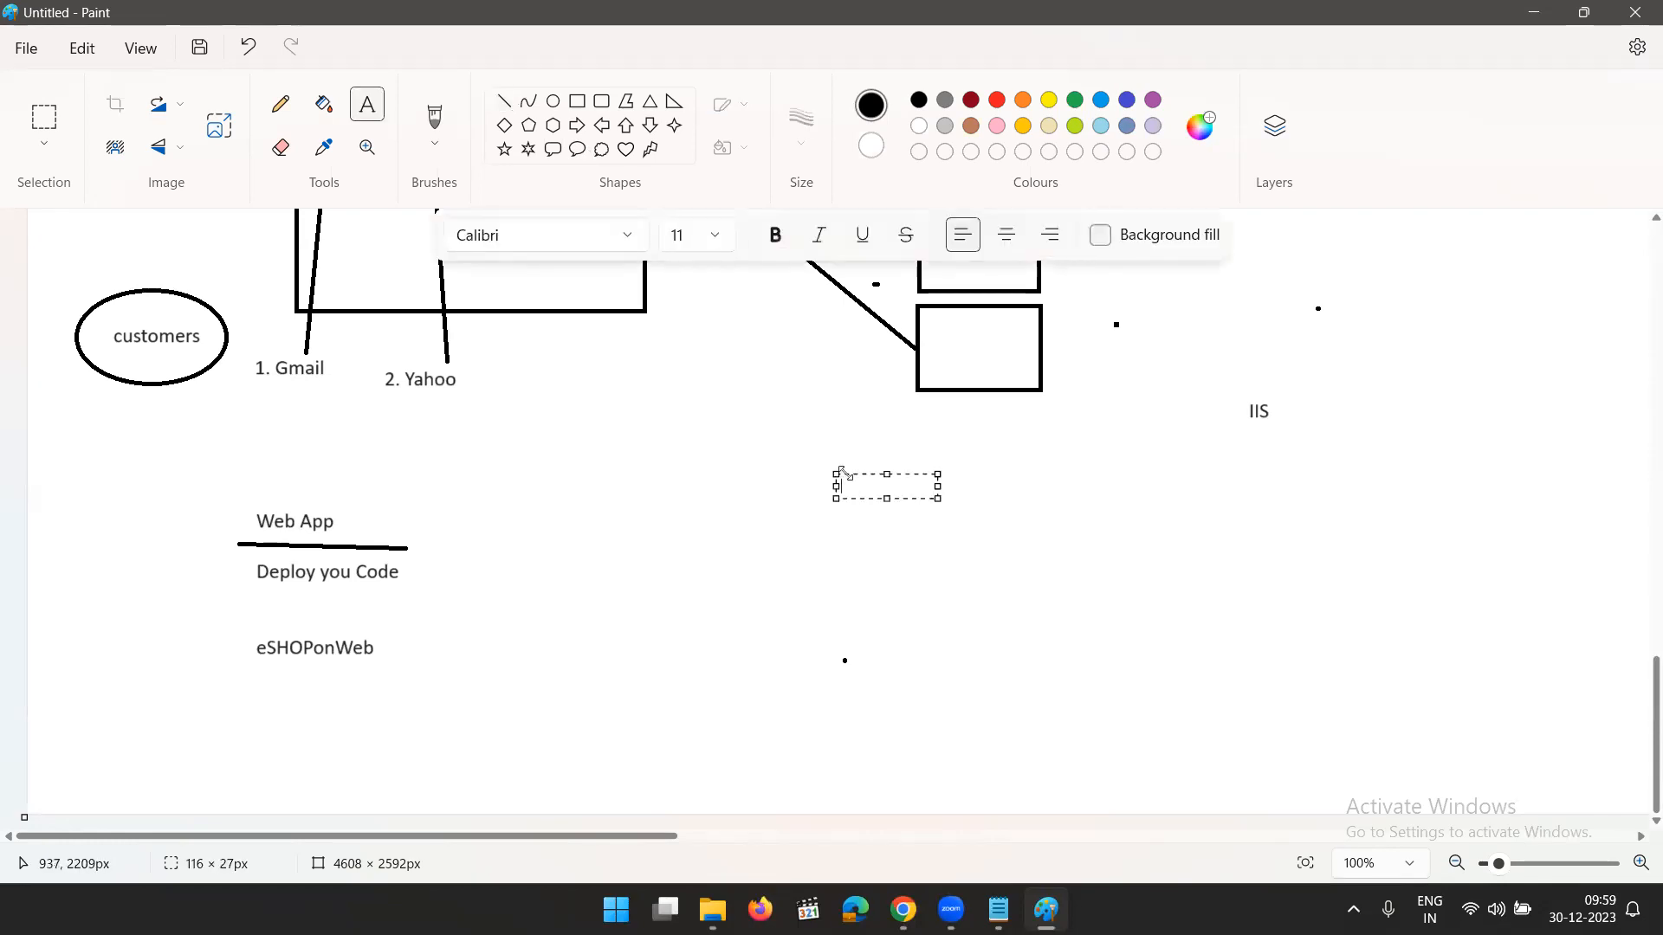
click(716, 234)
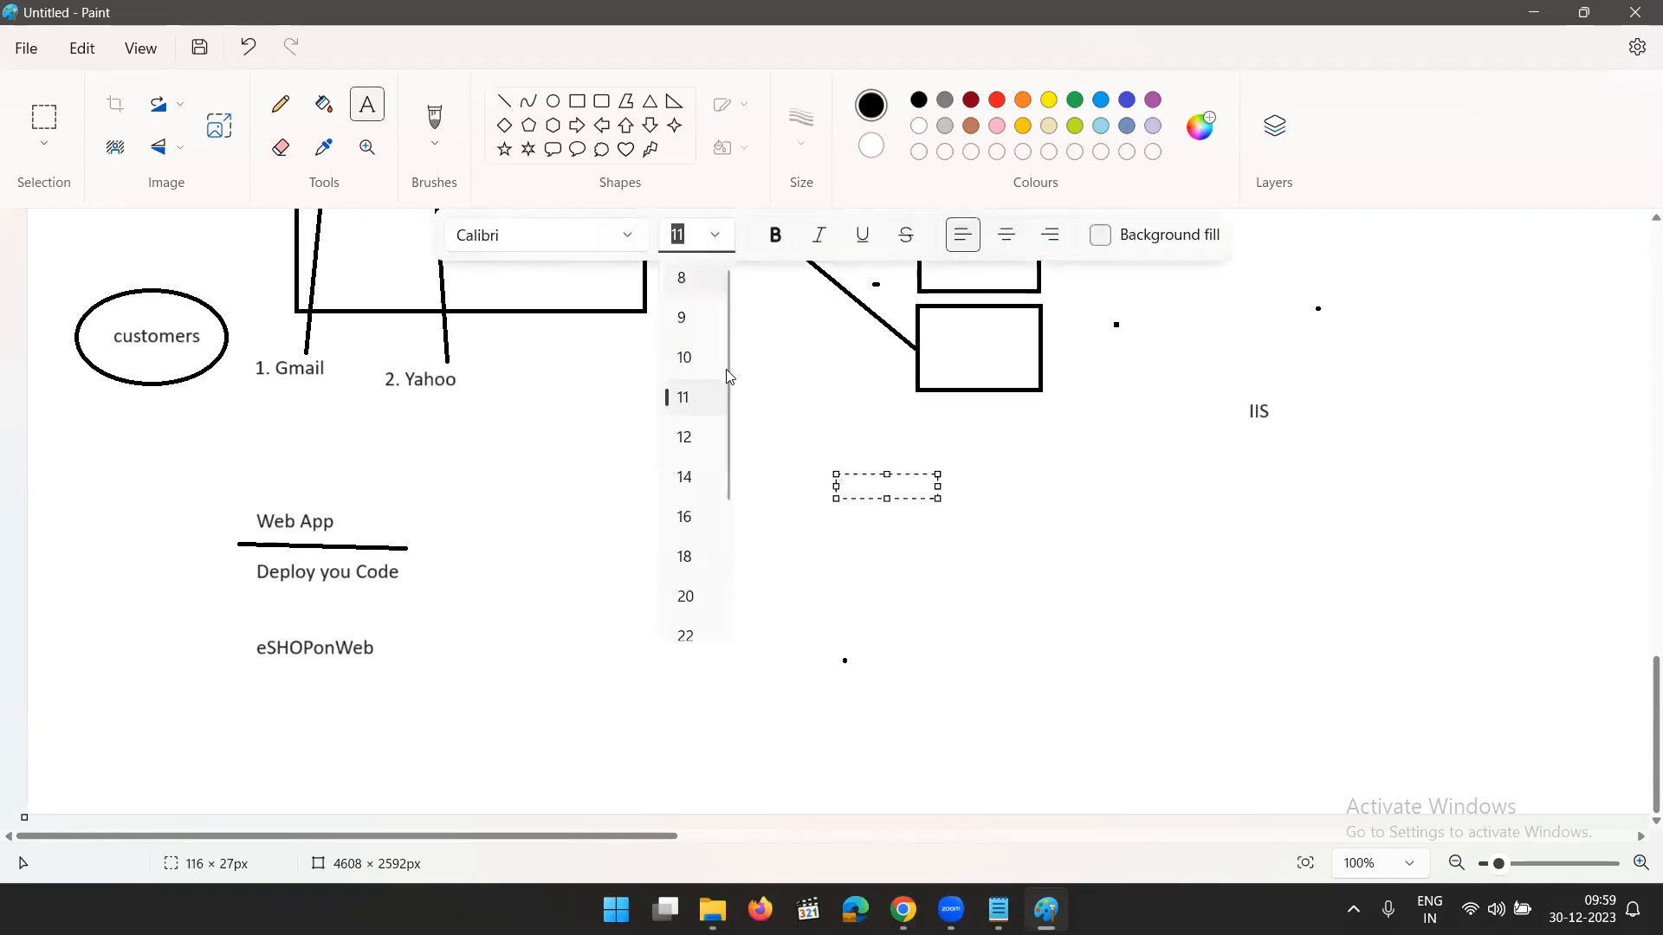
click(683, 553)
click(872, 487)
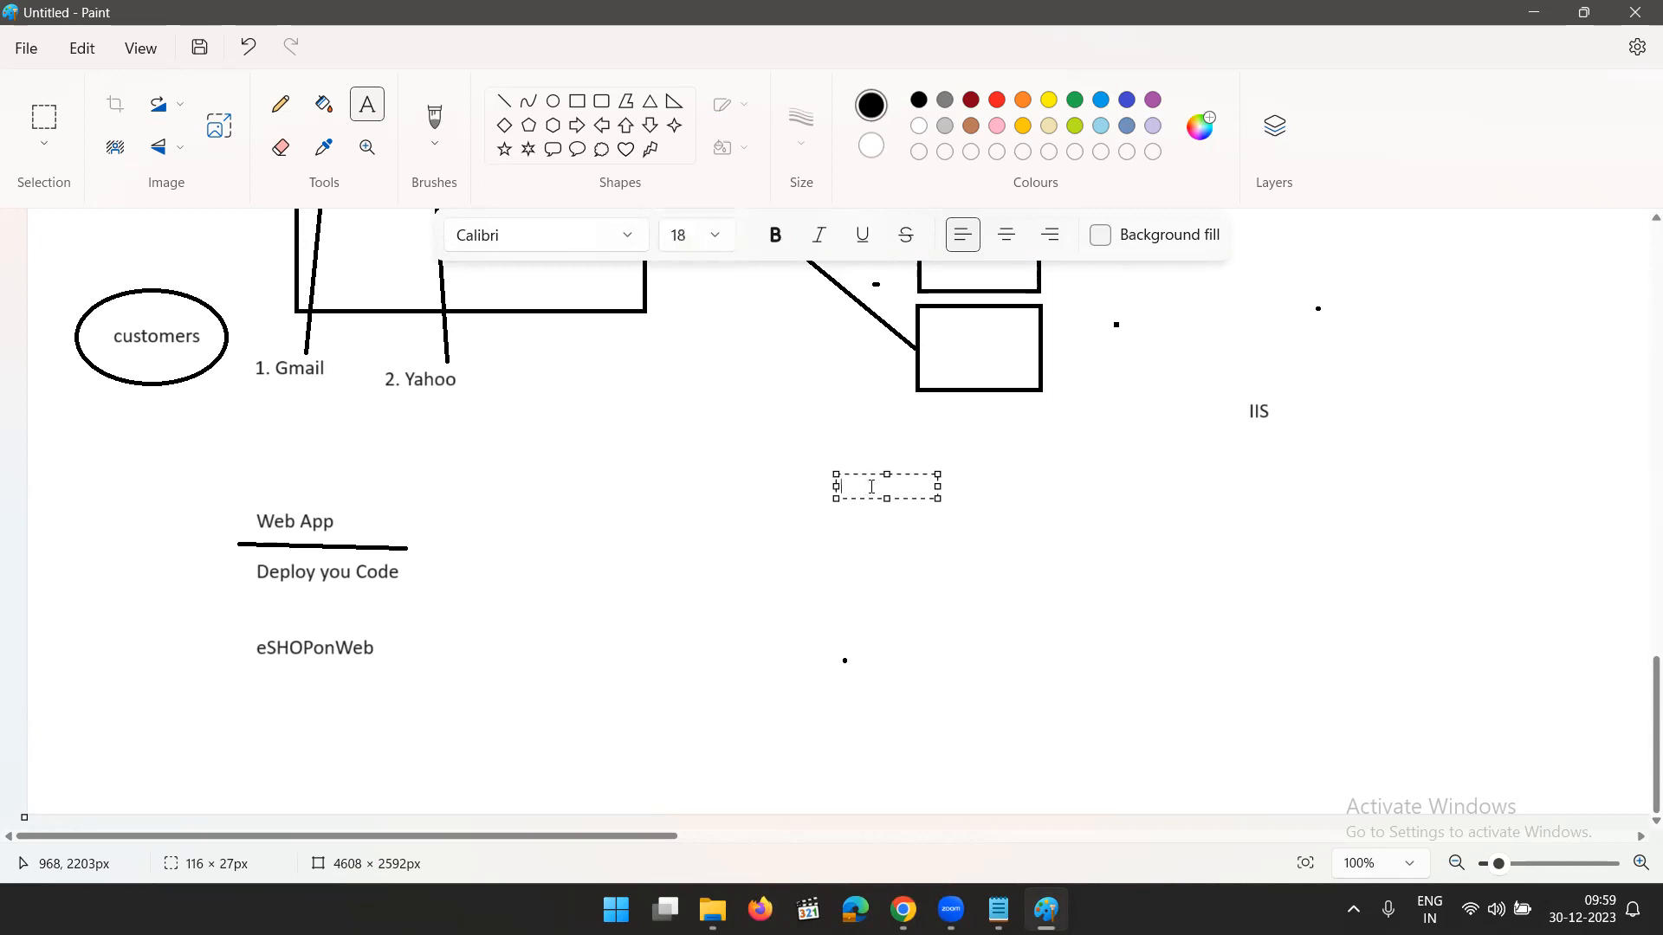
text(Logic APP)
click(917, 587)
- Add the lines "Event" and "Notification" below the Logic APP heading, with a blank line between them
click(832, 552)
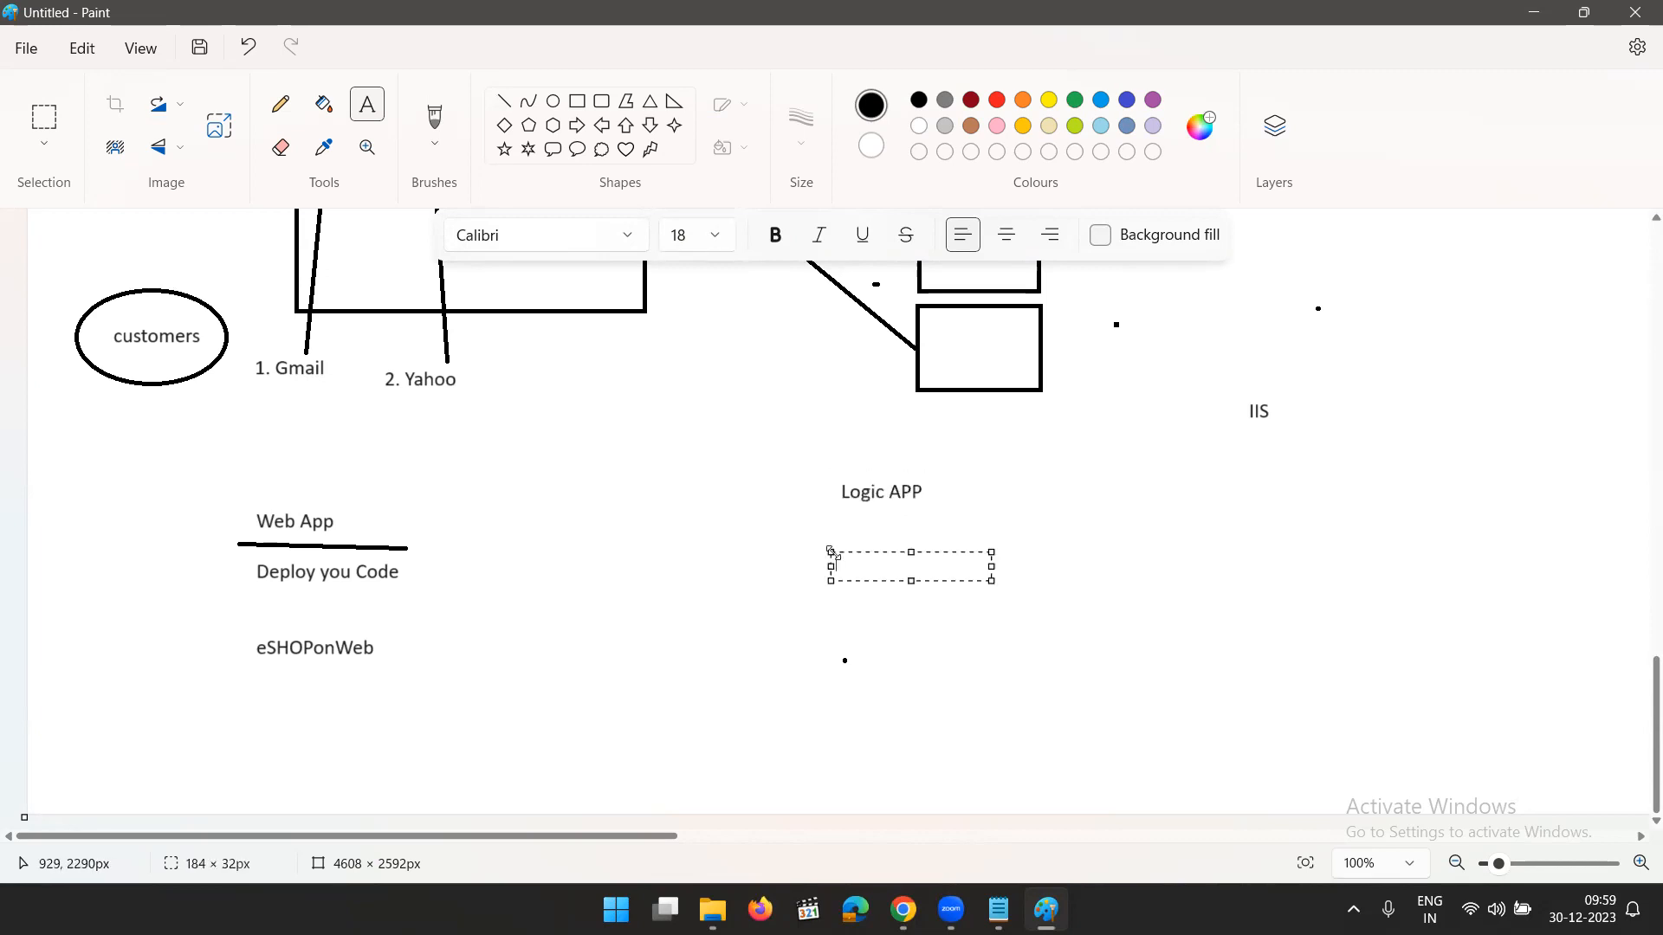
text(Event)
key(Return)
key(Return)
text(Notification)
click(1181, 539)
click(1181, 538)
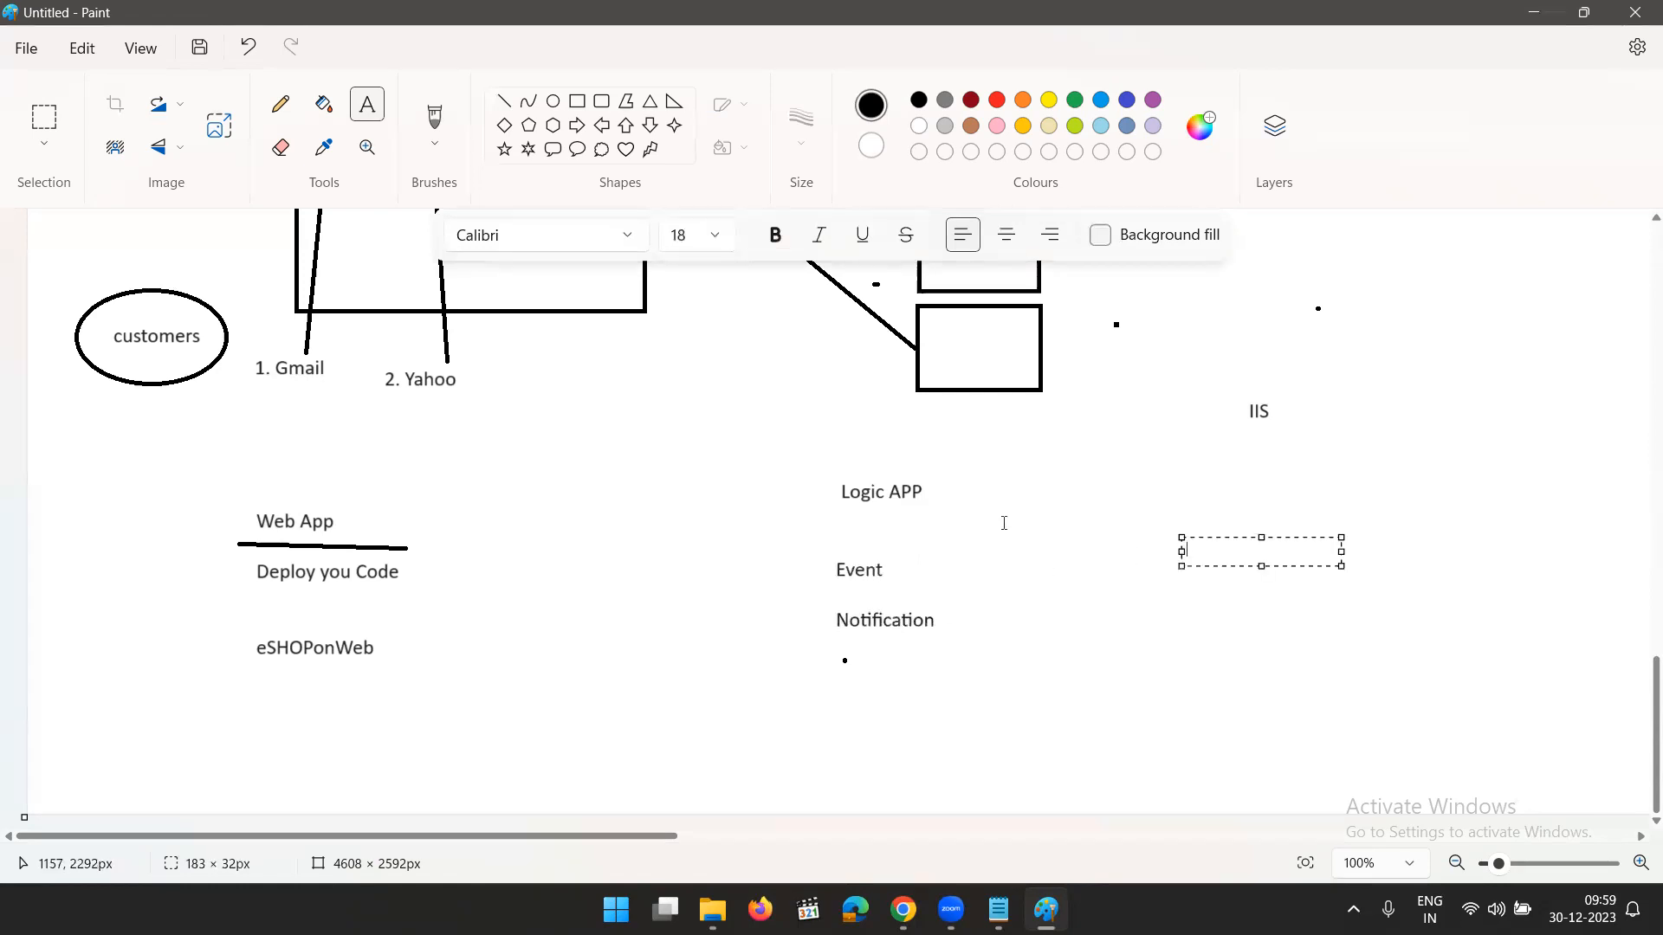
- Add the text "WhatsApp" beside the Logic APP heading and start a new line beneath it
click(1044, 495)
click(1043, 494)
text(Wh)
key(BackSpace)
key(BackSpace)
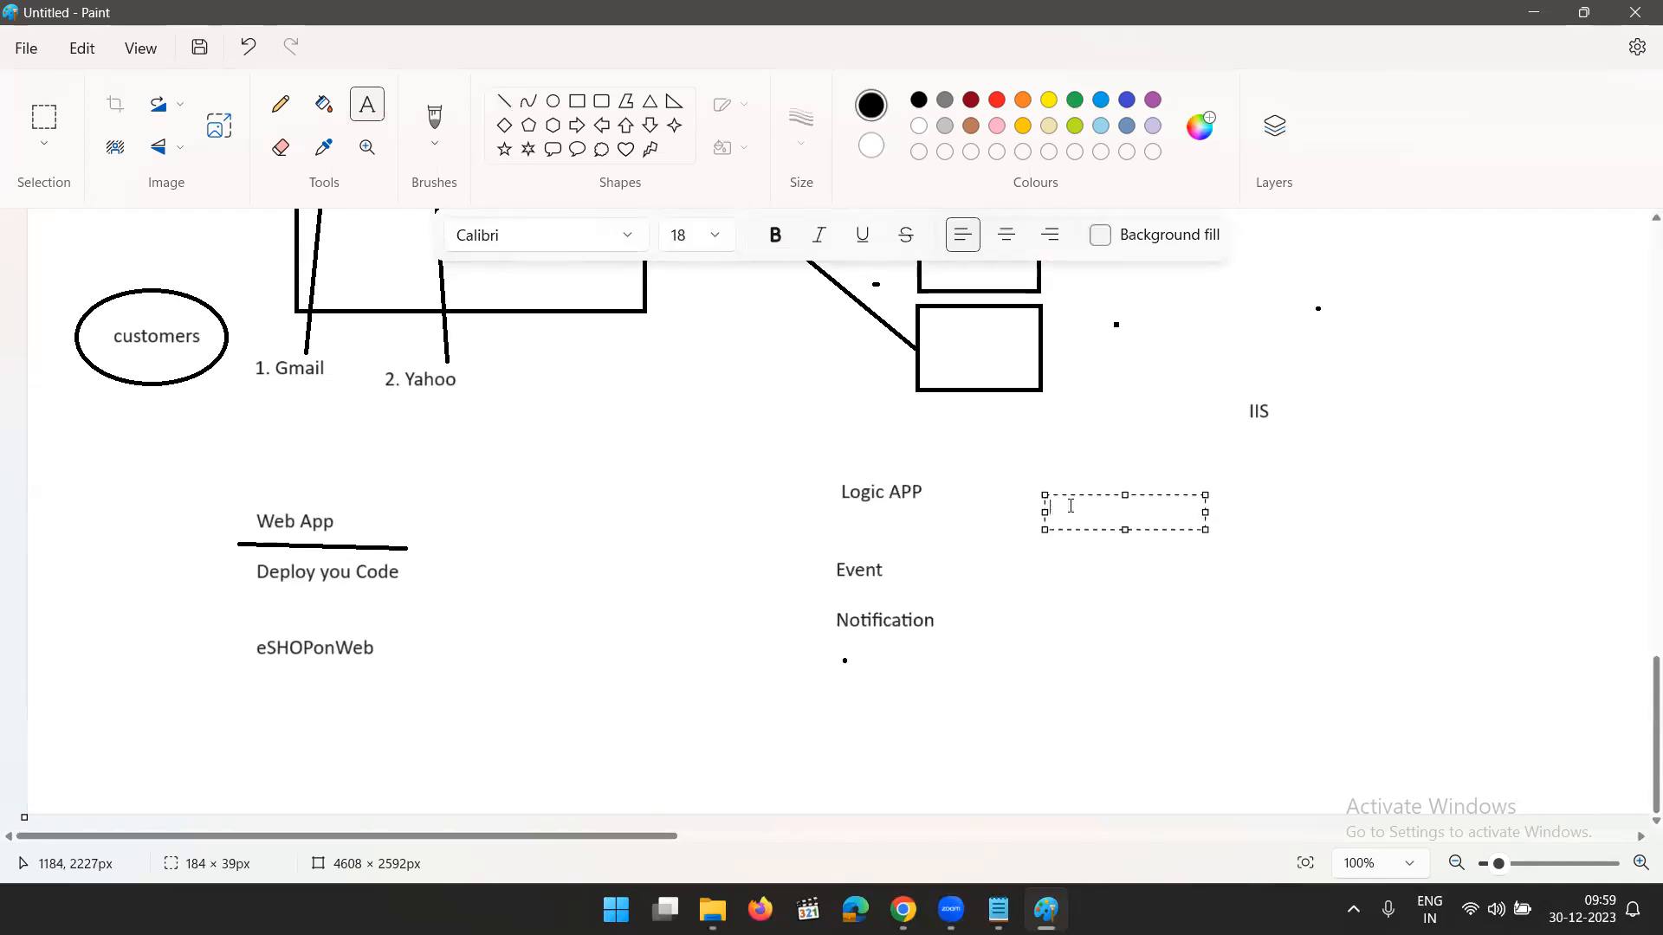
text(Whatsapp)
key(Return)
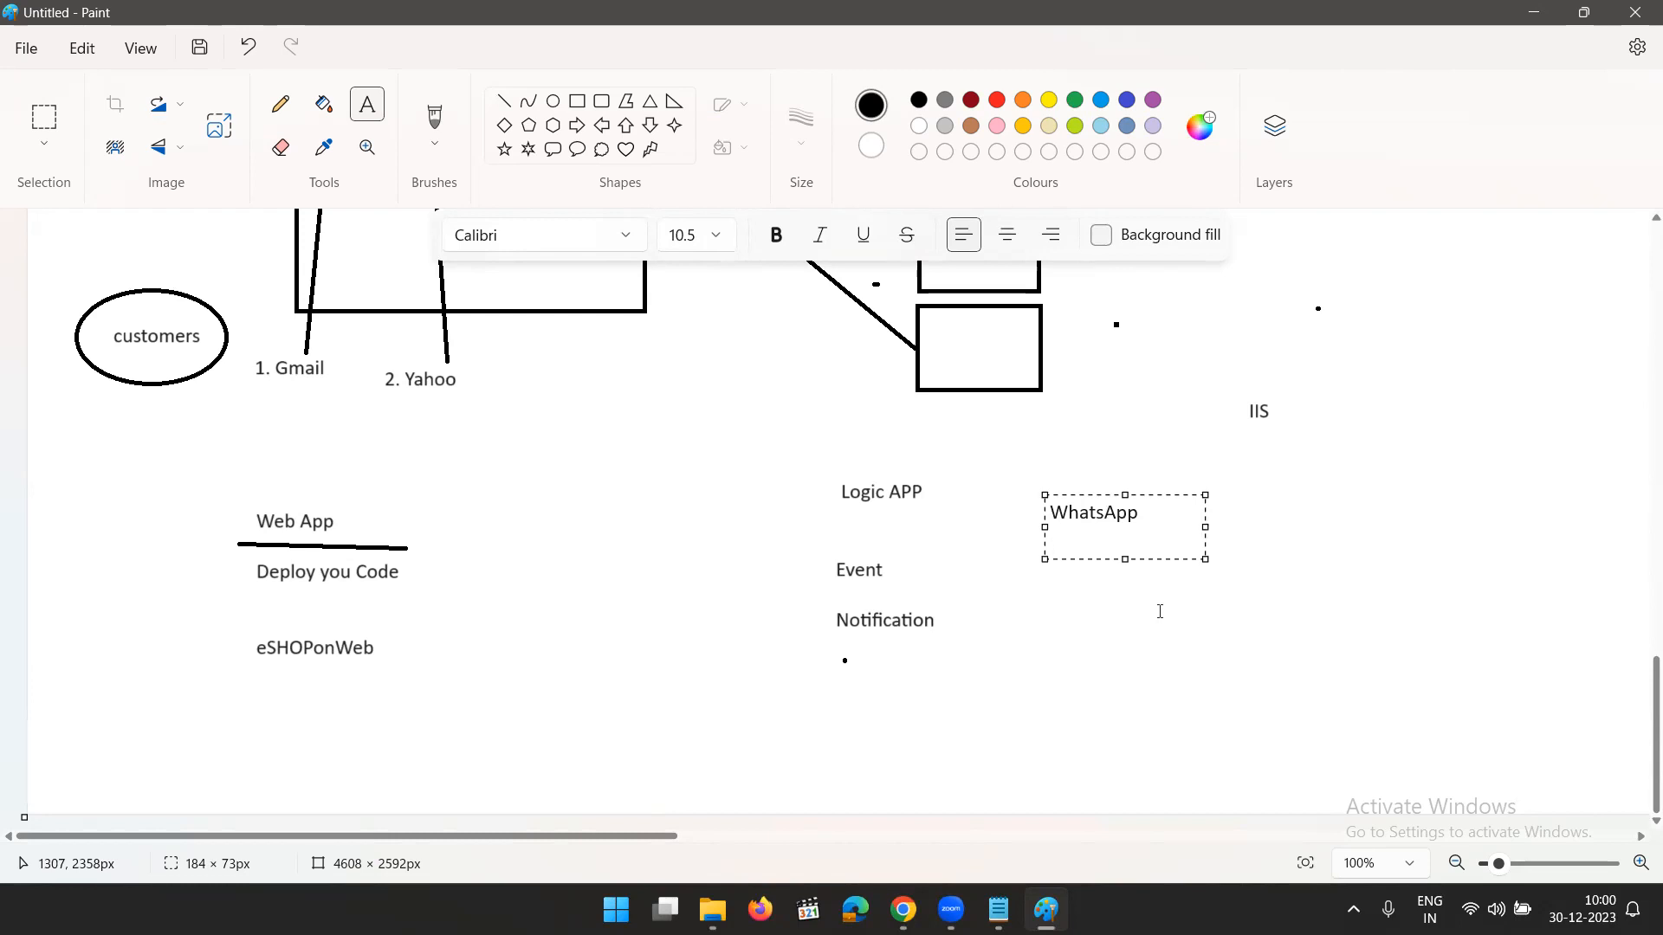
- Set the font size to 18 on the new line and leave a blank line below "WhatsApp"
text(5)
key(BackSpace)
click(716, 234)
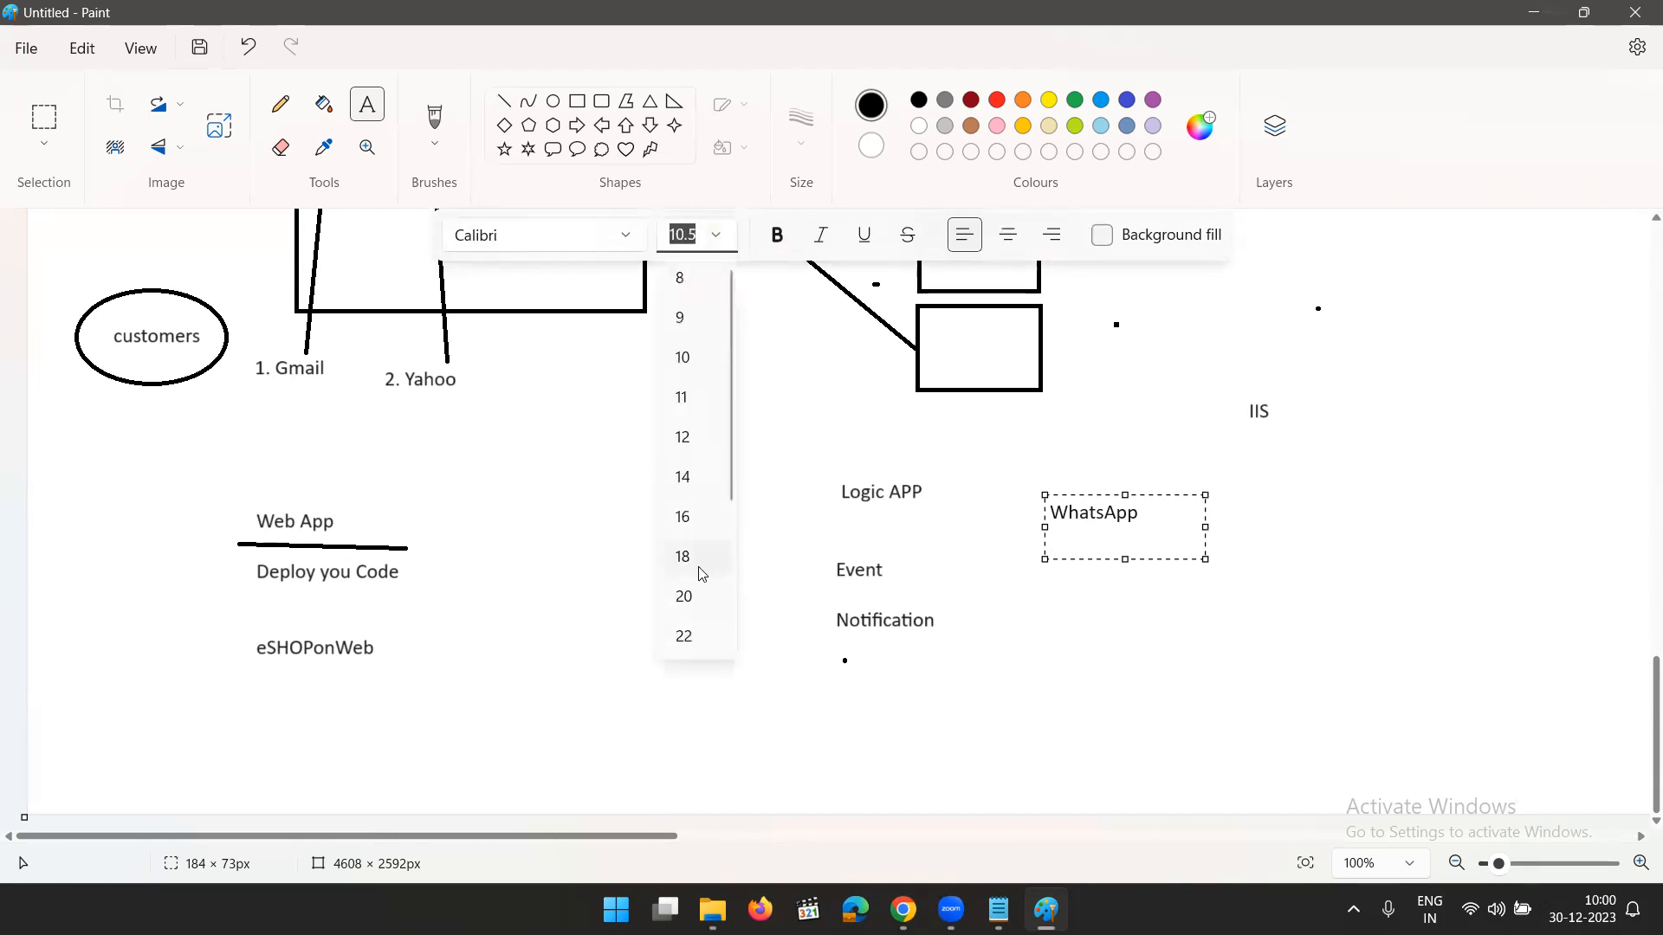
click(693, 559)
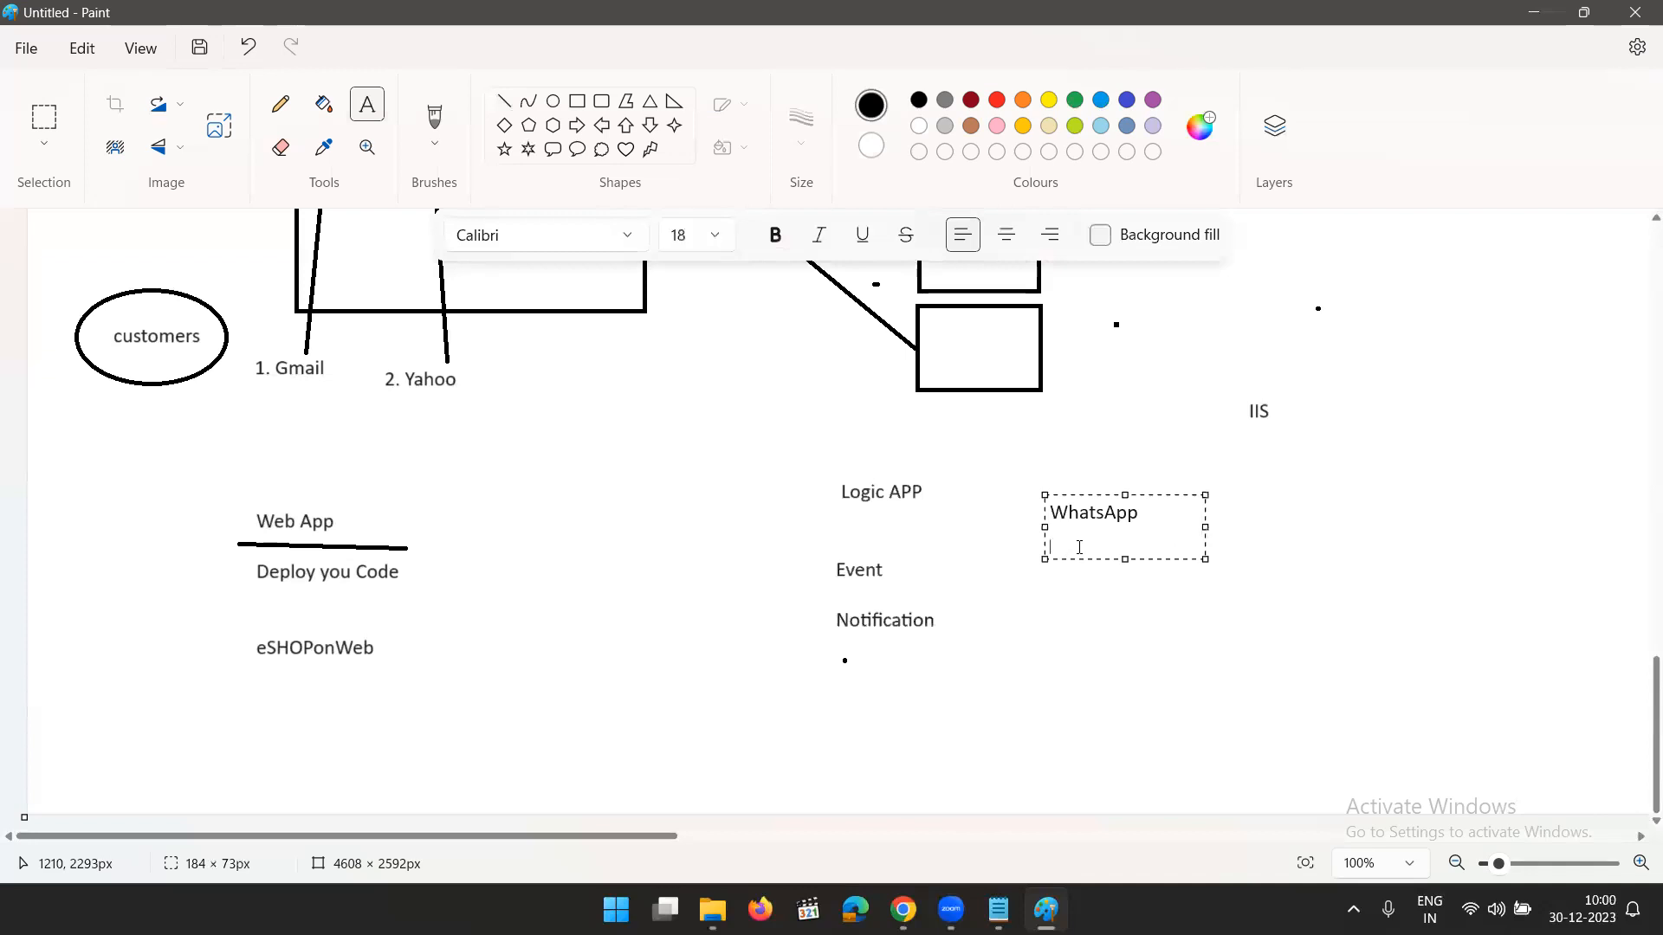
text(%)
key(BackSpace)
key(Return)
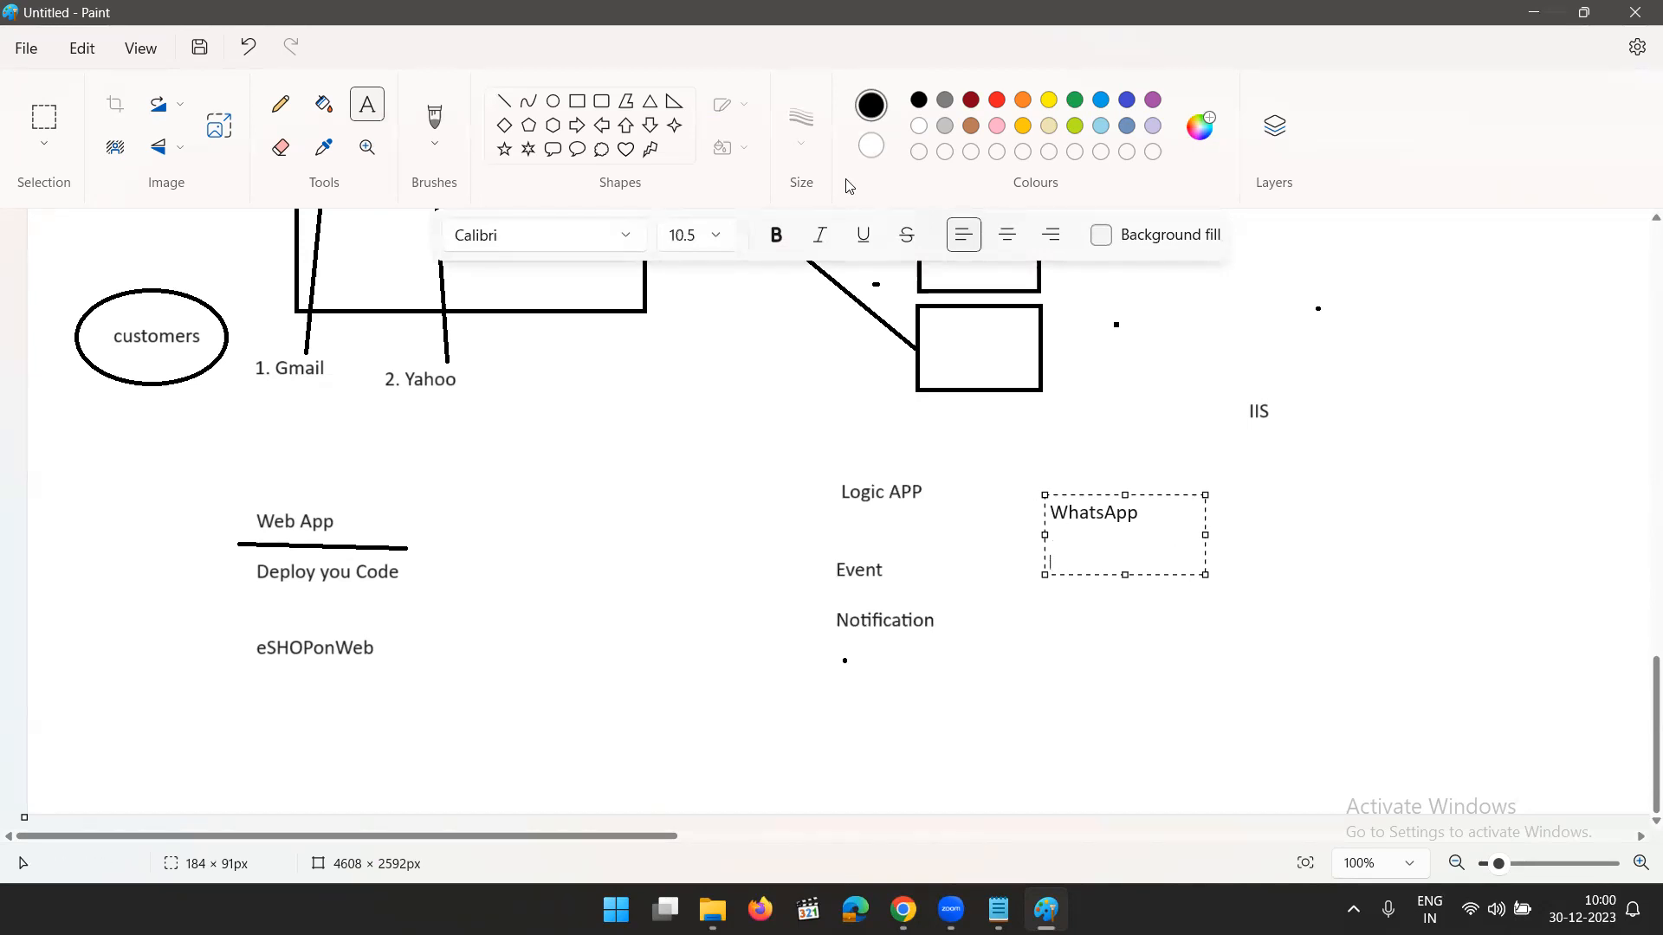
- Add "5 MB Picture/video" at font size 18 below the WhatsApp heading and finish the text
click(715, 234)
click(689, 553)
click(1067, 559)
text(5 MB Picture/vid)
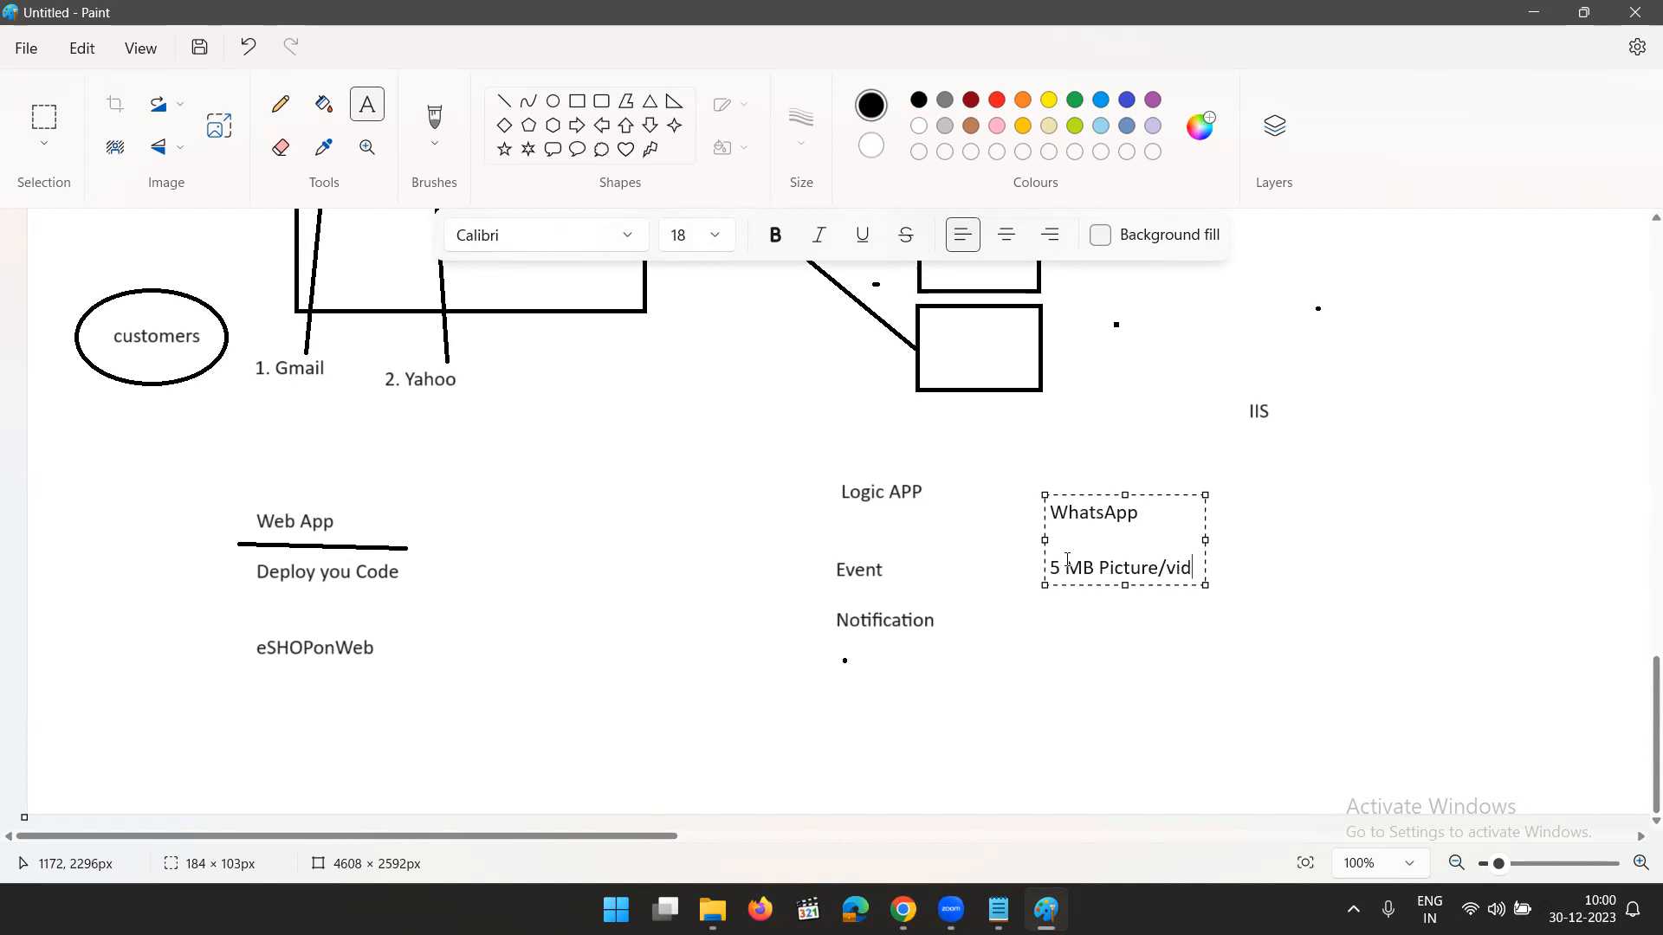
text(eo)
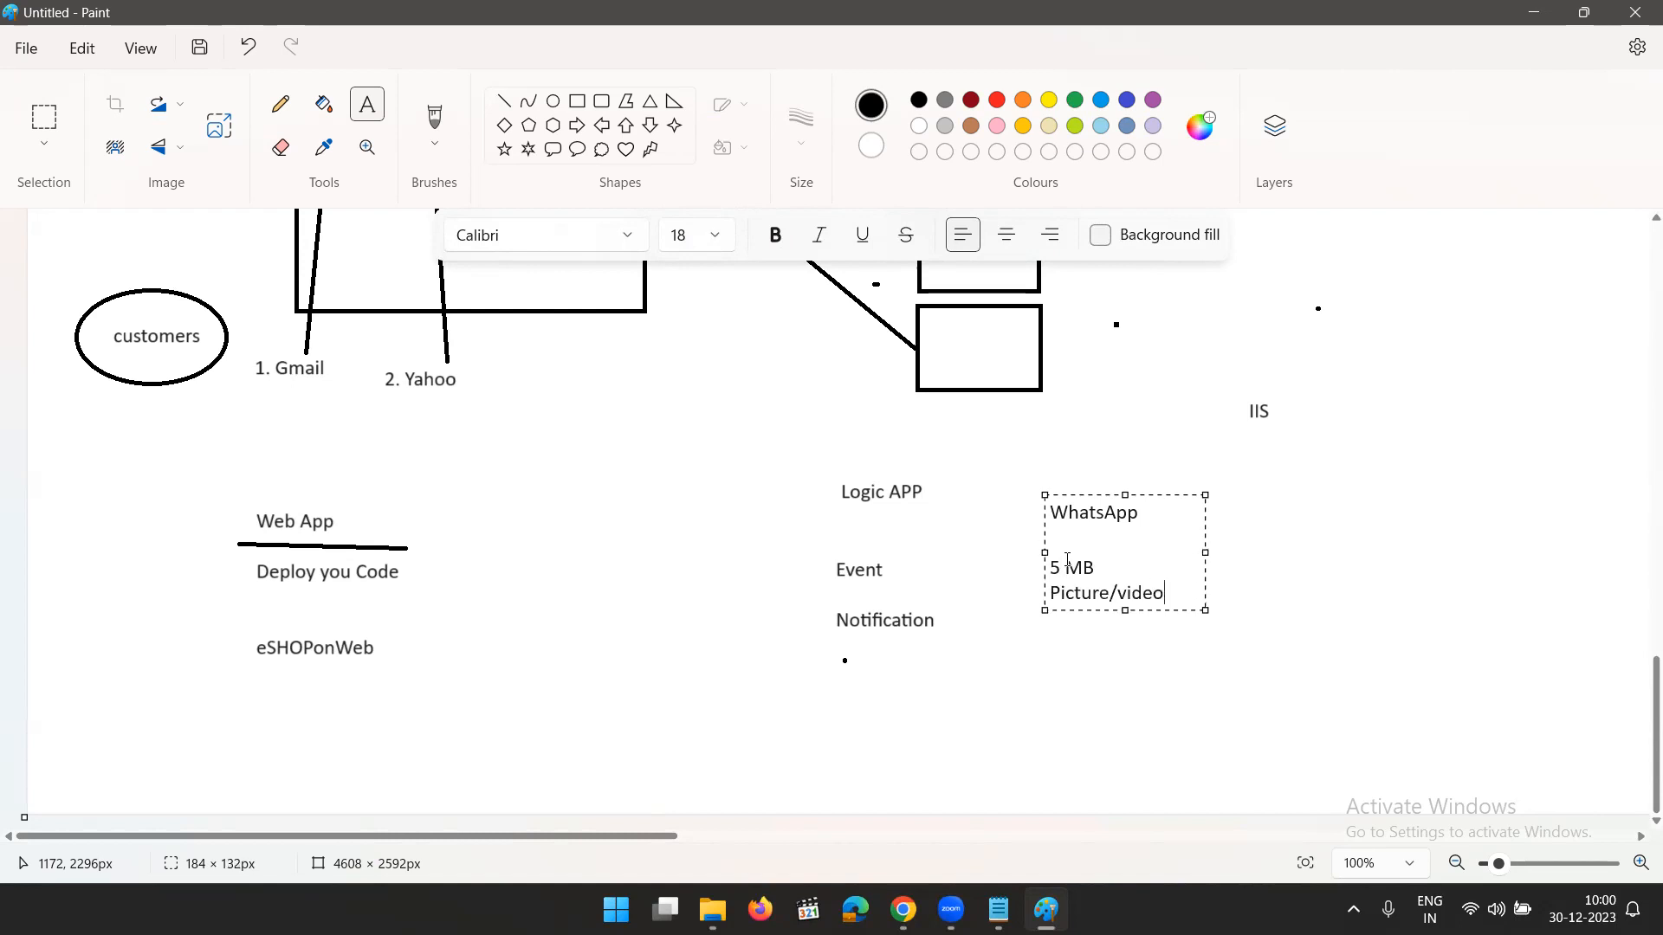
click(1304, 515)
click(1263, 501)
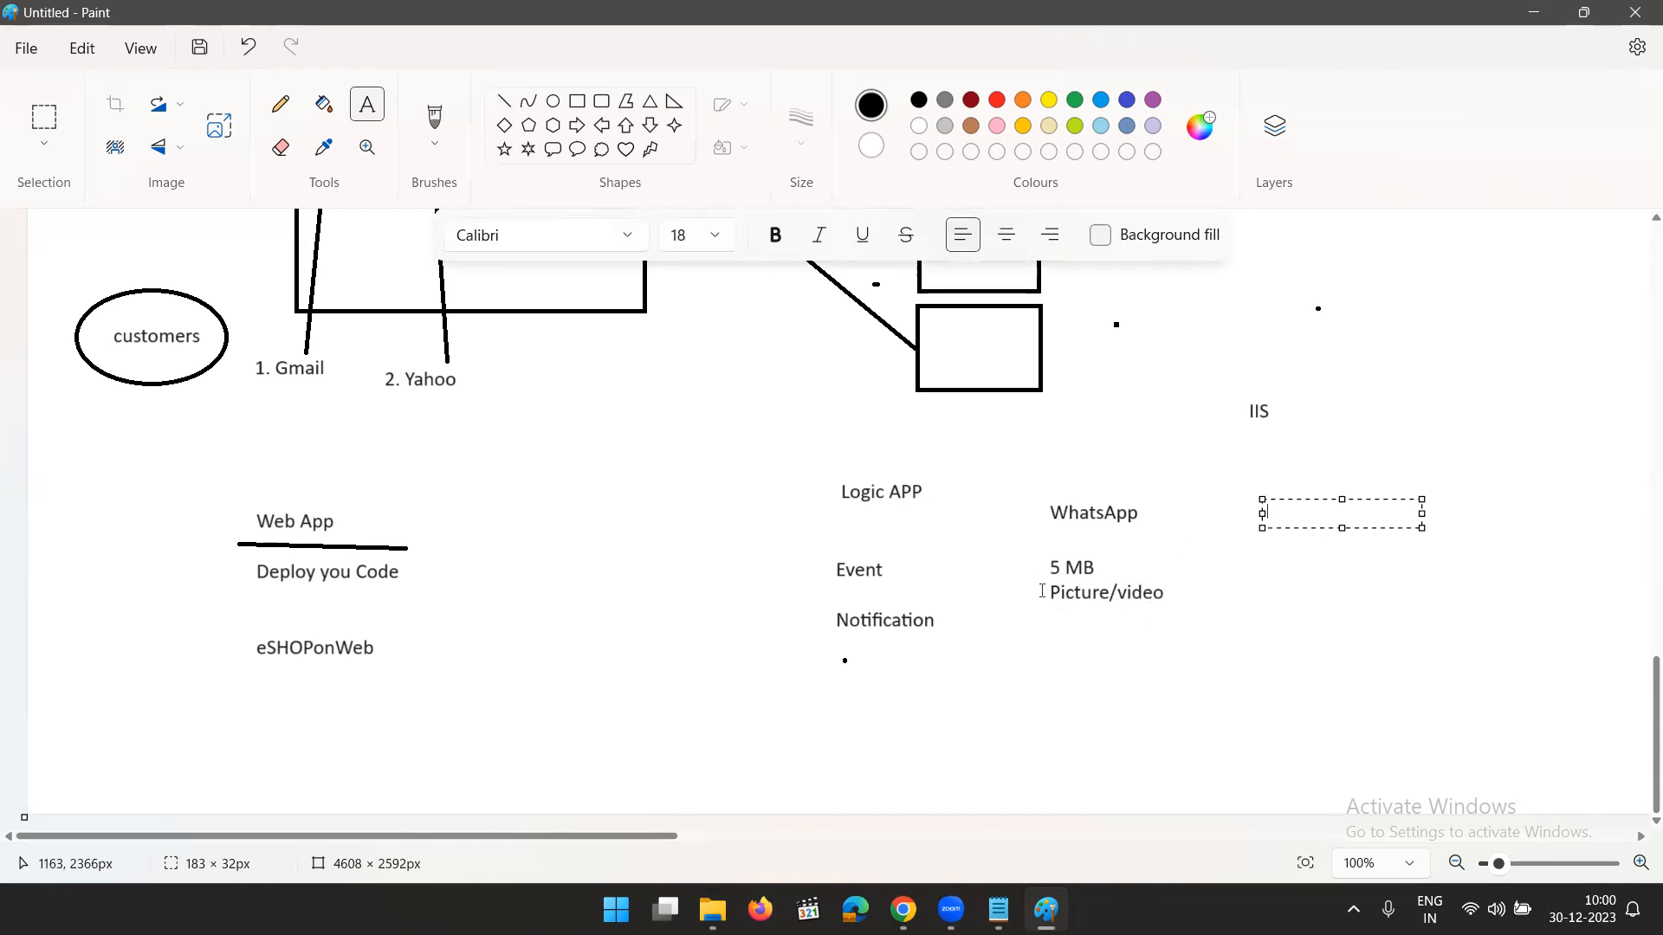
- Draw a rectangle about 241 × 334 px around the Logic APP, Event and Notification texts
click(577, 100)
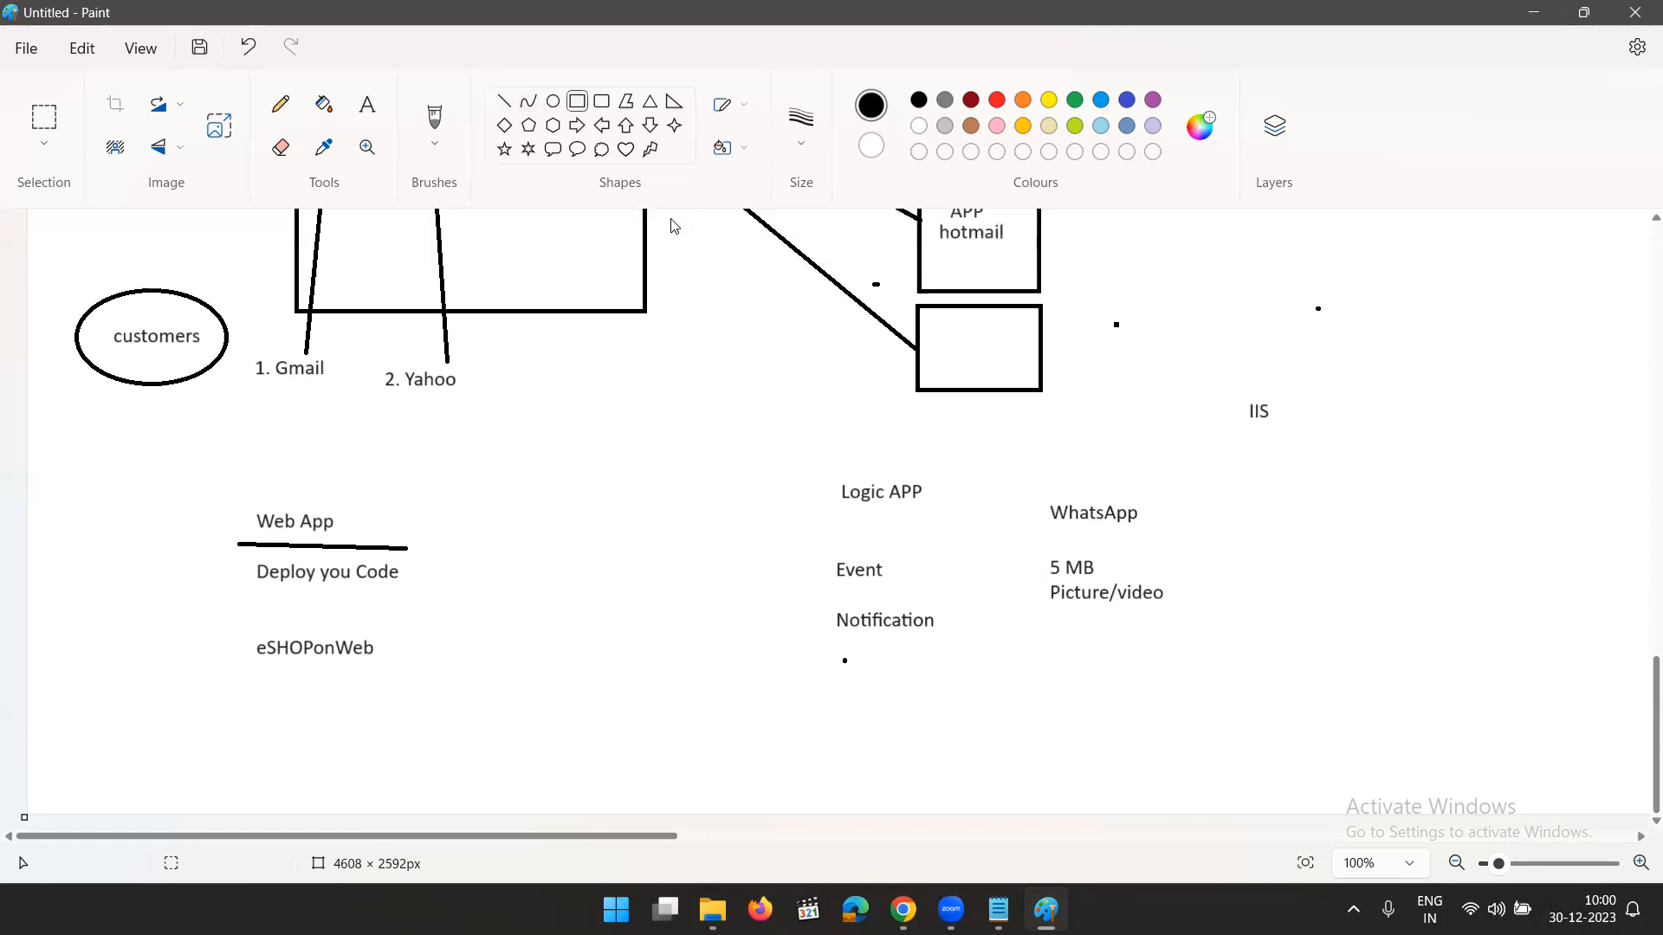
drag(768, 445, 798, 494)
drag(848, 572, 978, 734)
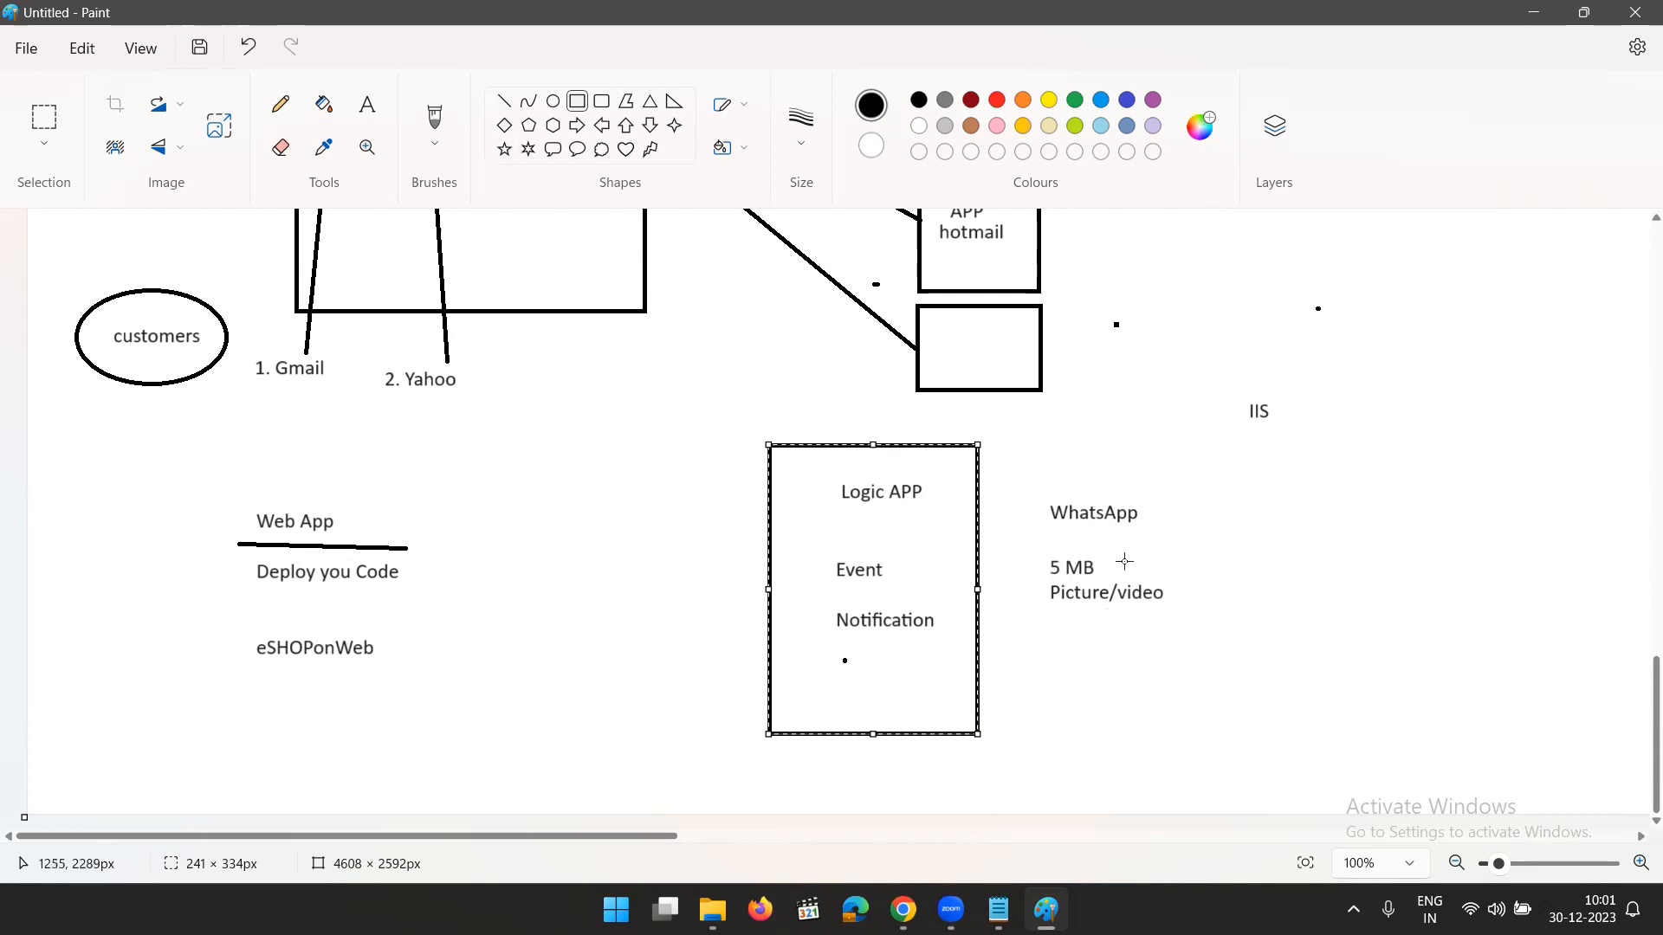
- Start a list below the IIS text at font size 18 with the line "1. Chceking"
click(367, 105)
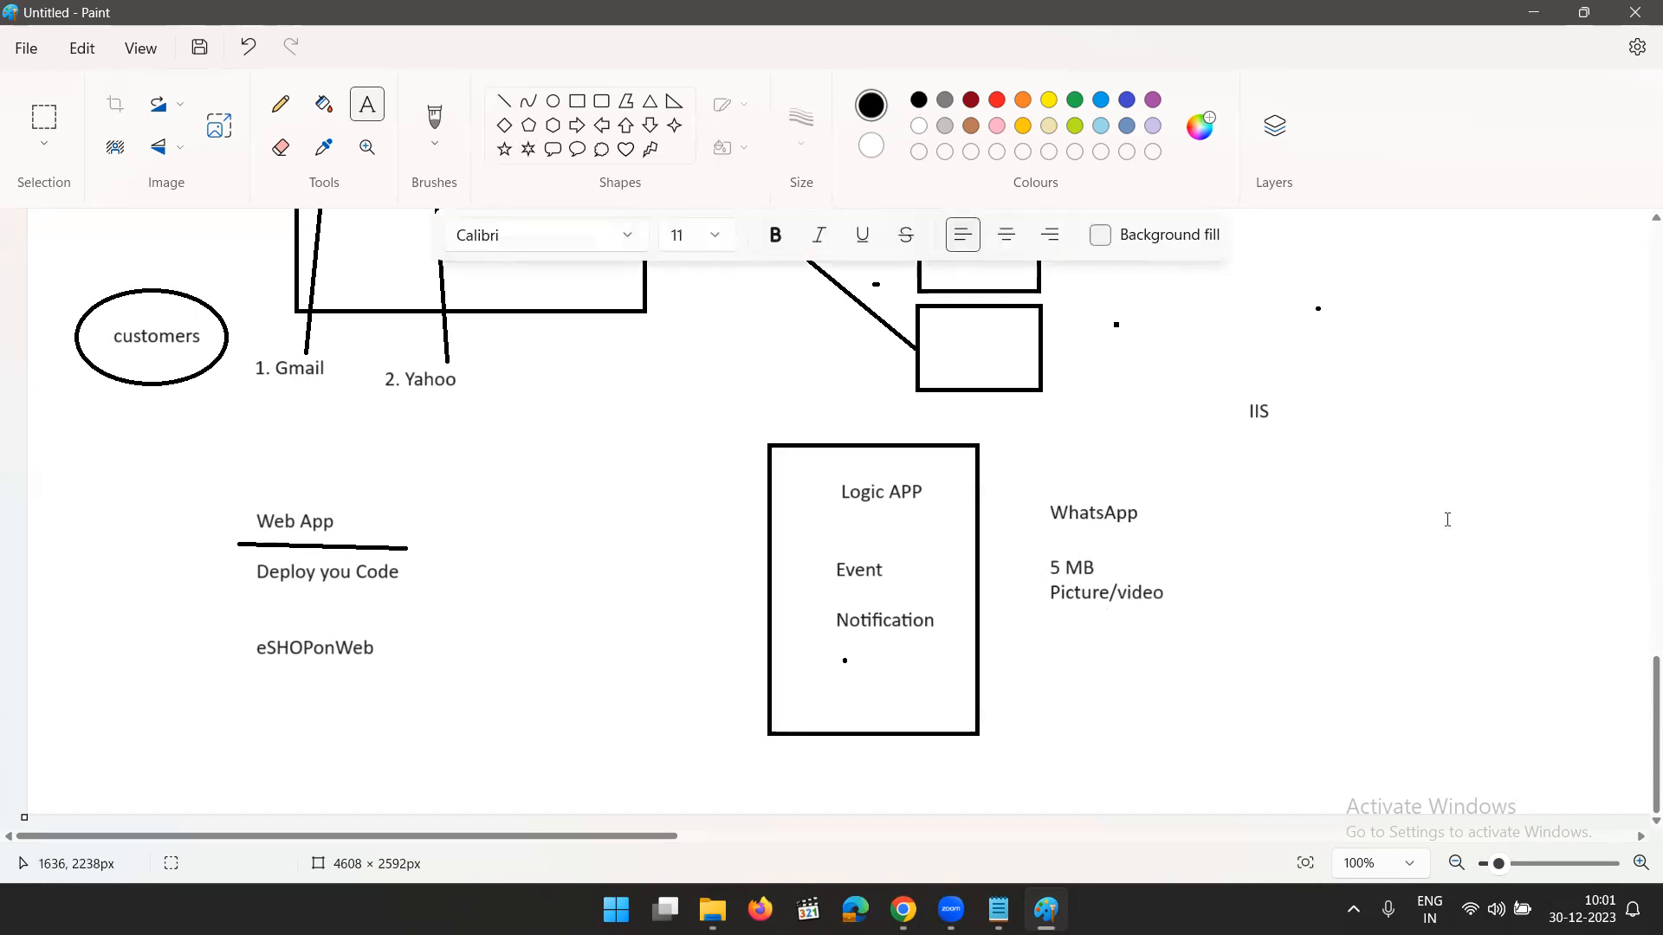
click(712, 236)
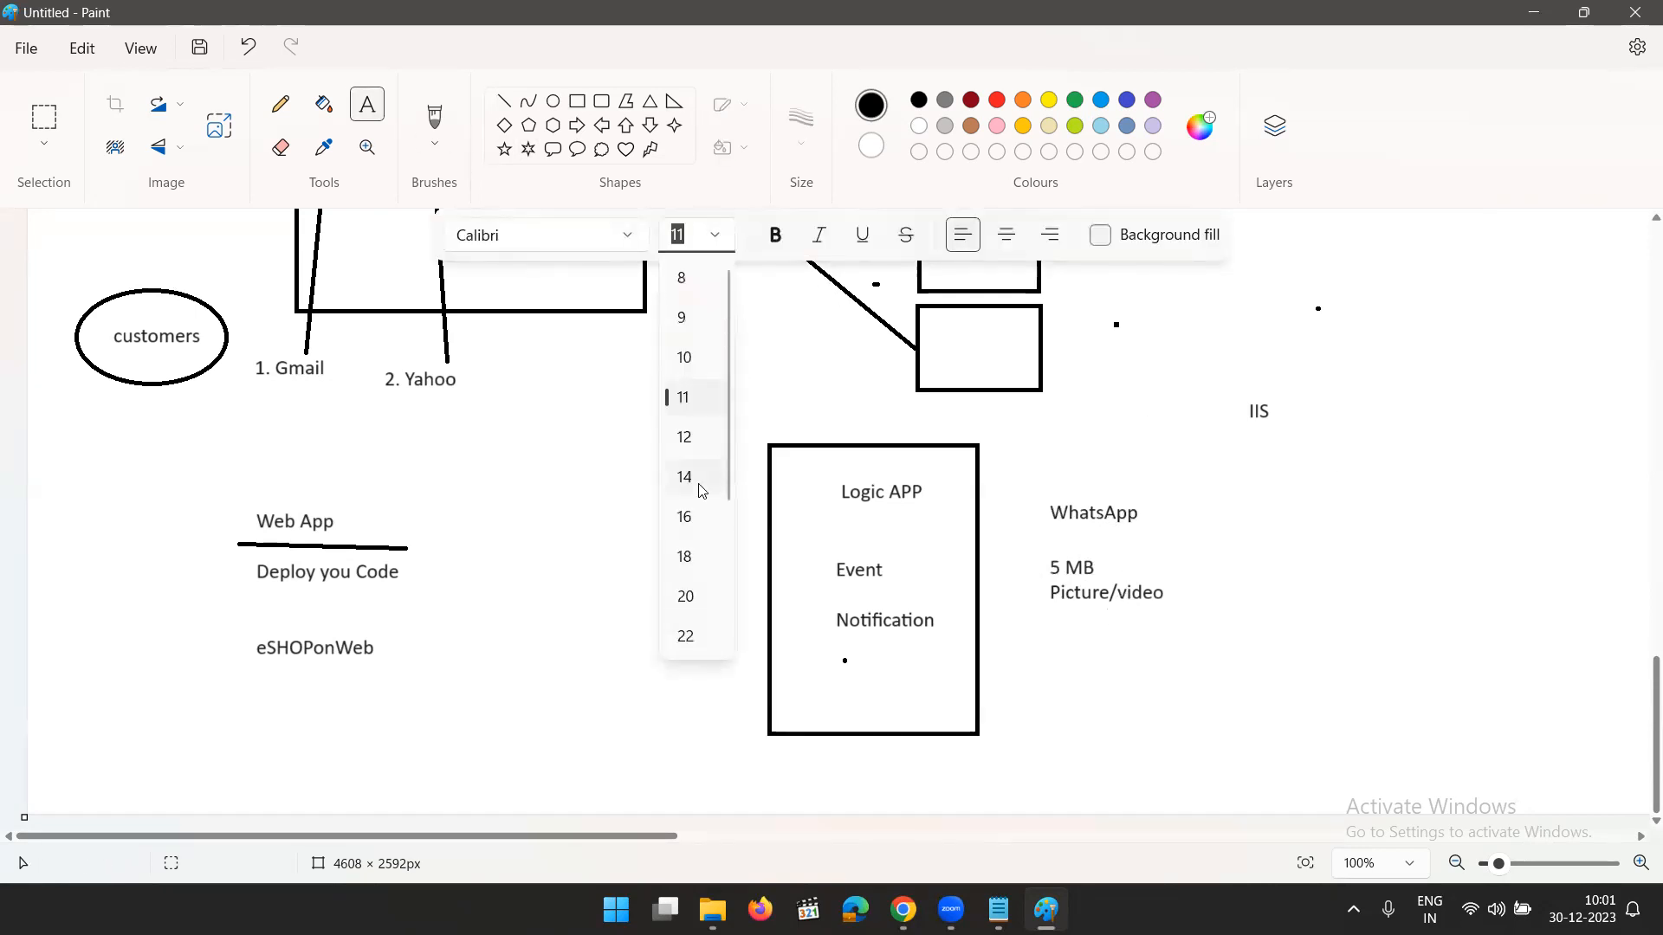
click(687, 557)
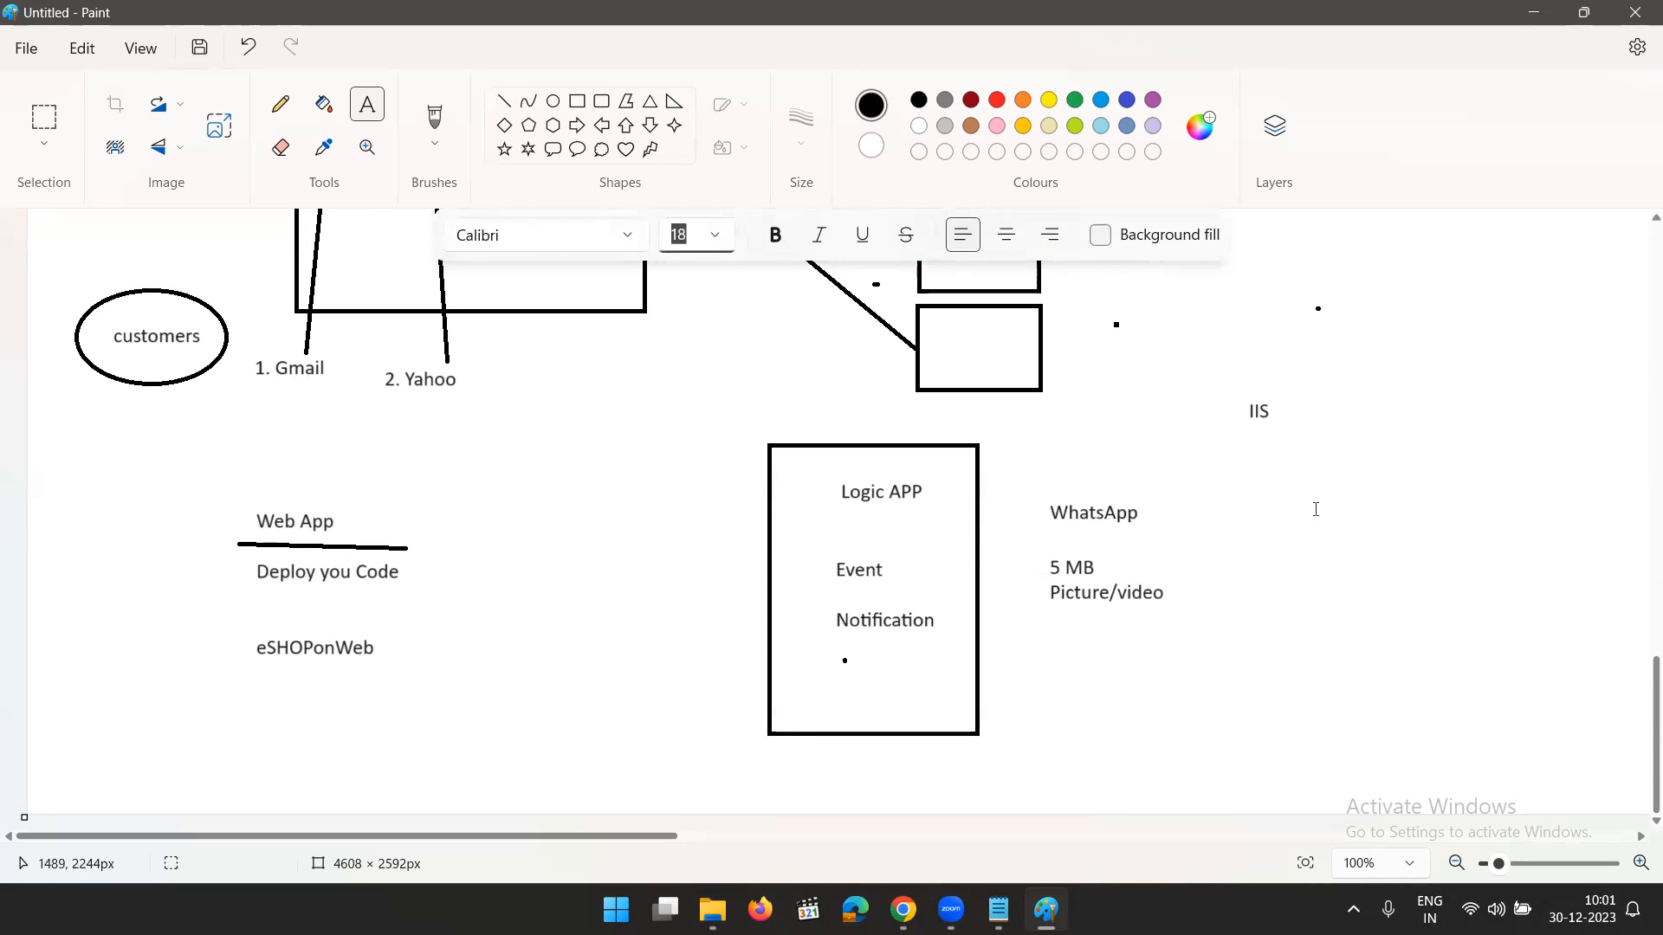
click(1250, 488)
text(1.)
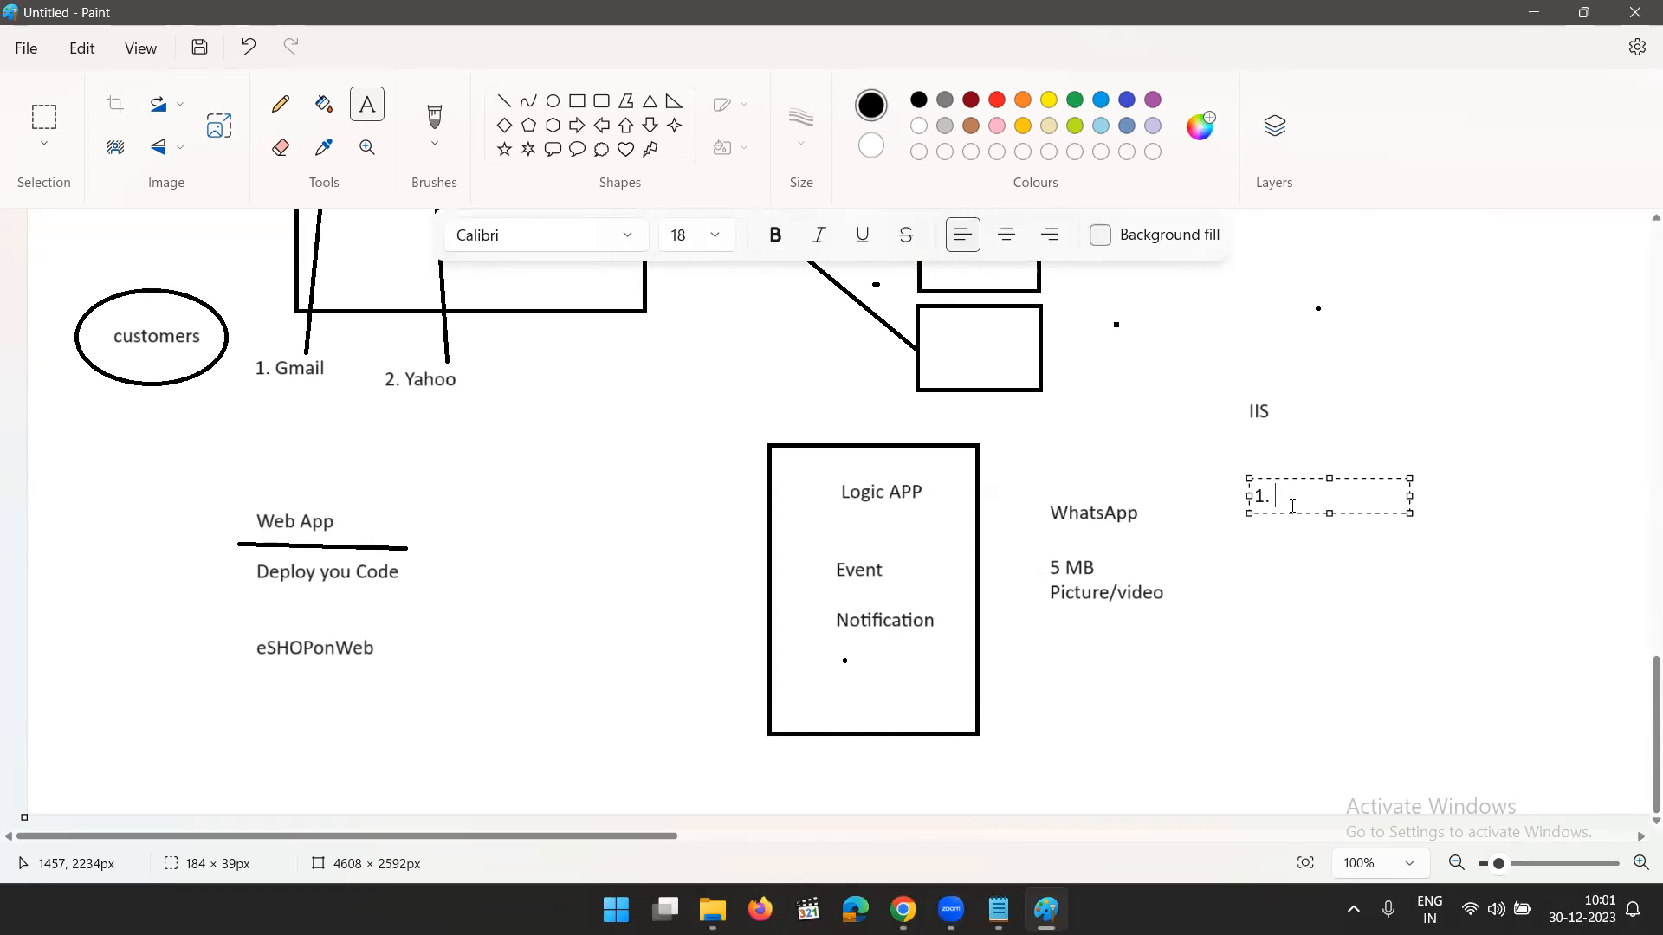
text(Chceking)
- Add "2. Invoke a fuction" to the list below a blank line and widen the text box to about 387 px
key(Return)
key(Return)
text(2.)
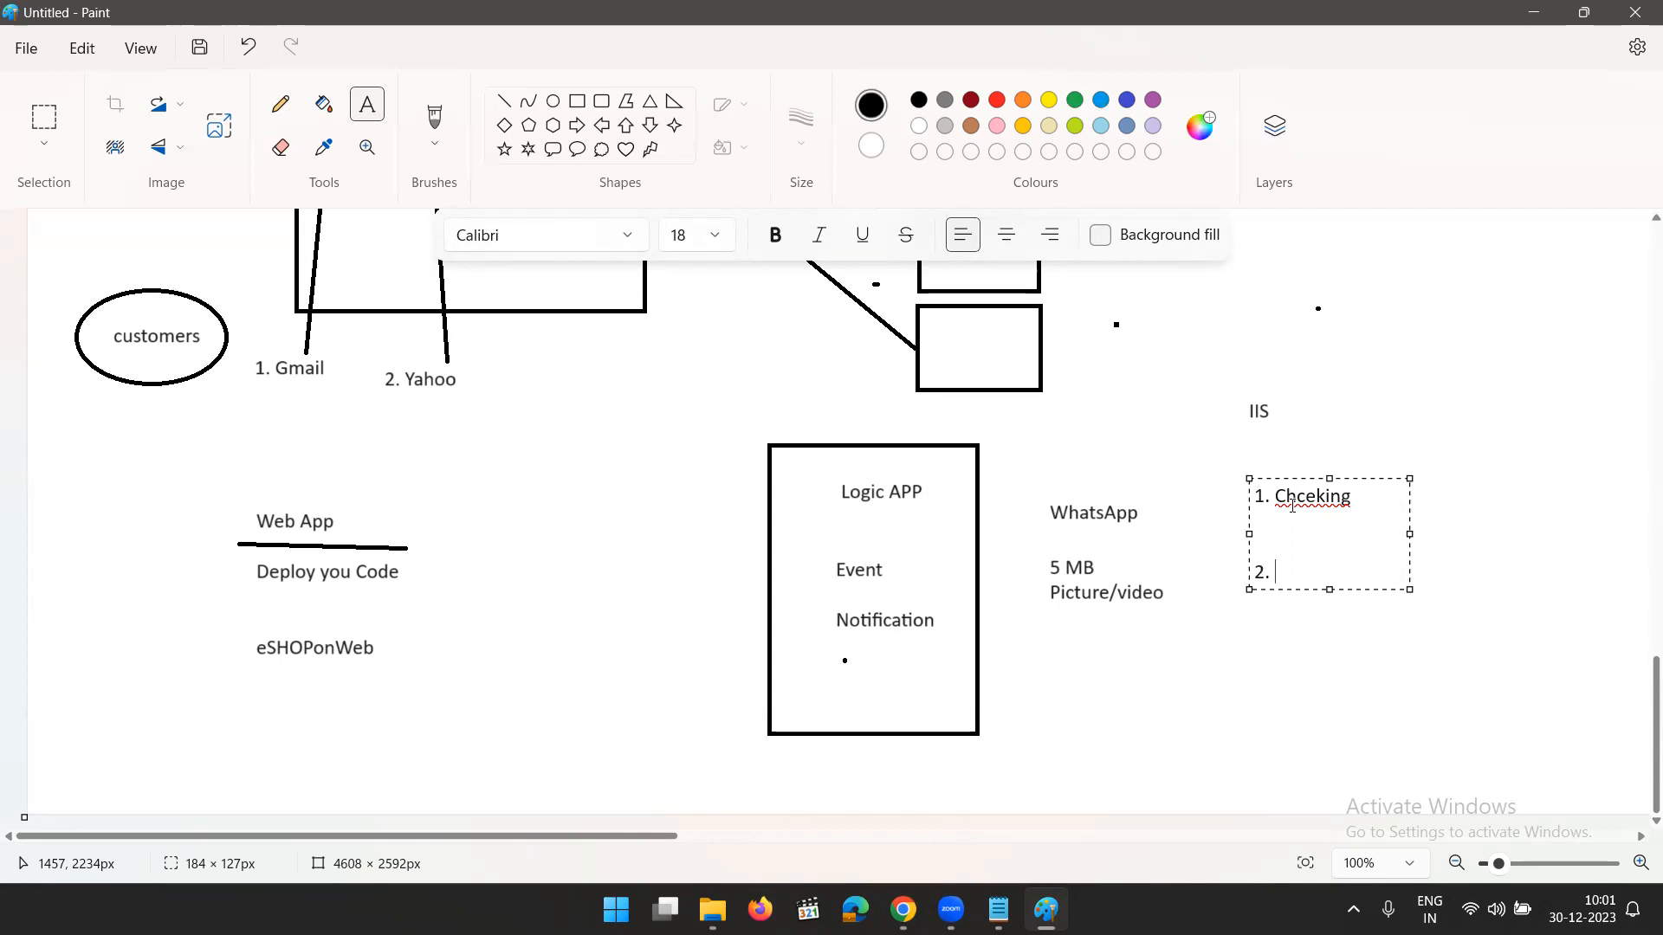
text(Invoke a fuction)
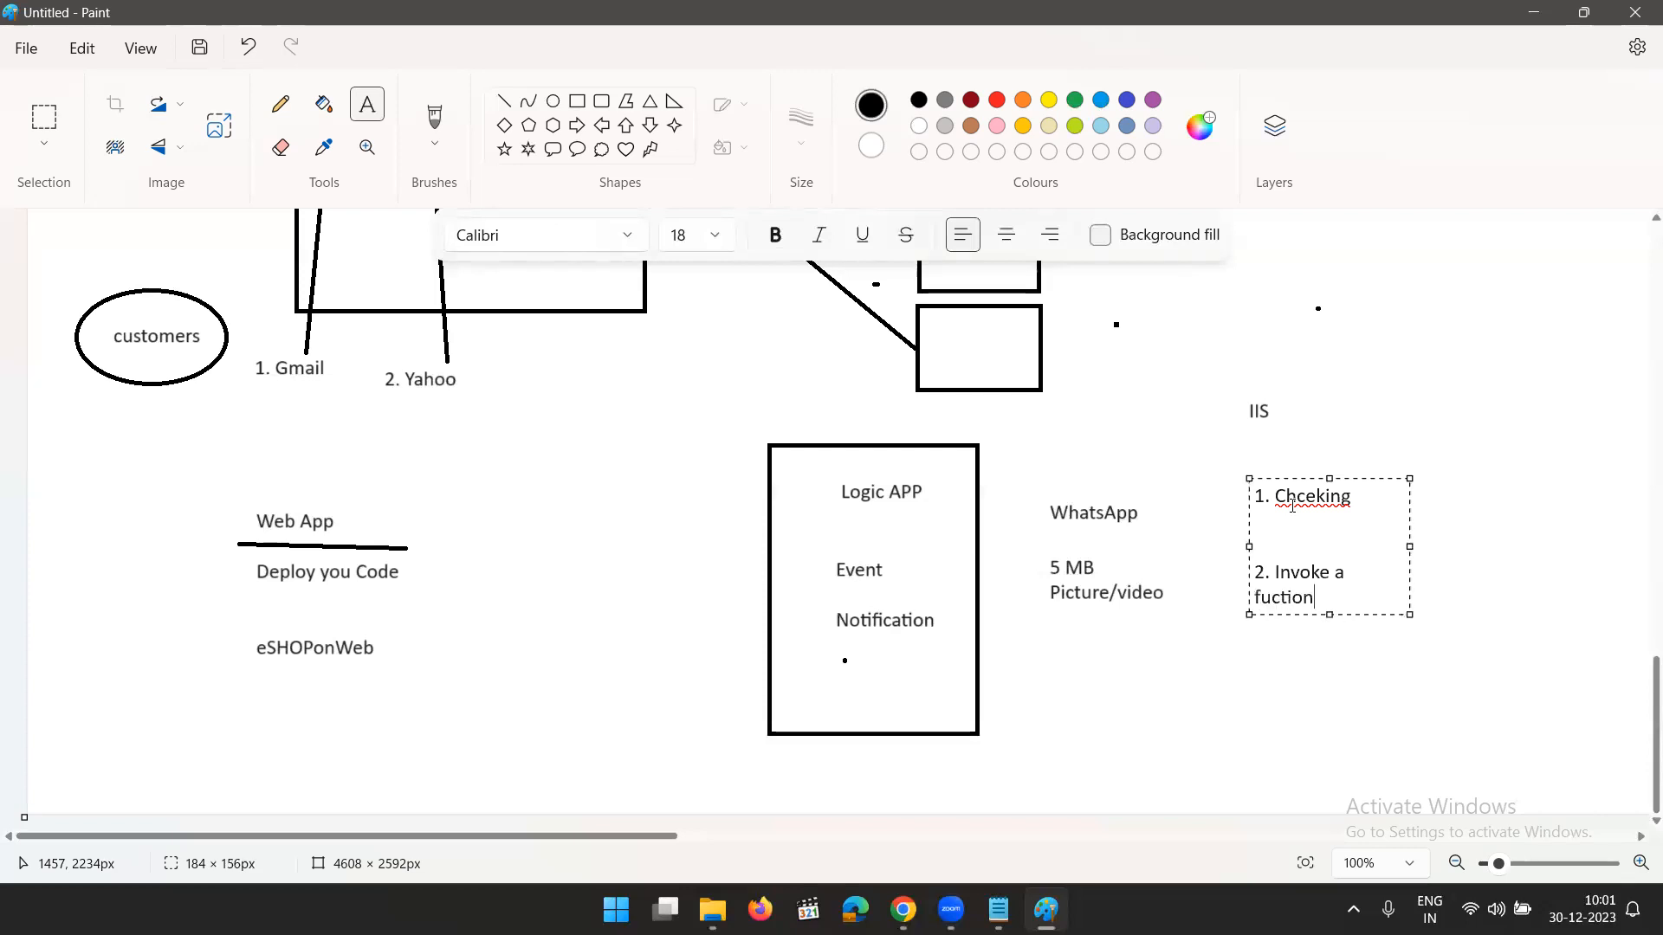
drag(1418, 553, 1584, 558)
- Add the line "PowerShell" below the second list item
key(Return)
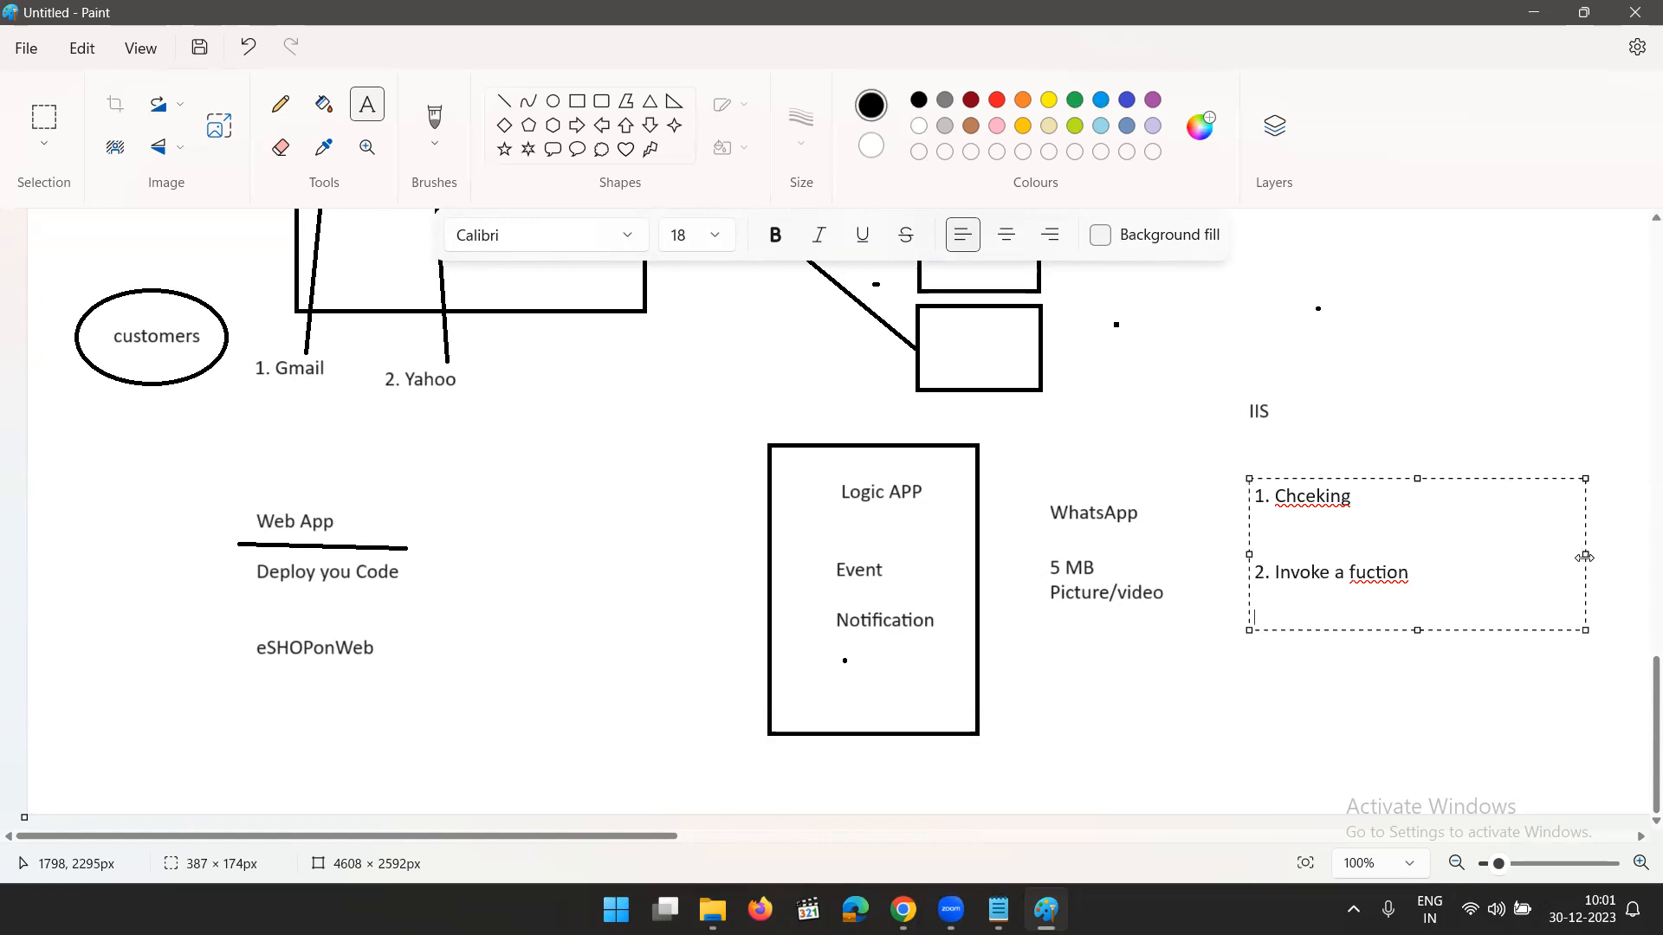
text(Powershell)
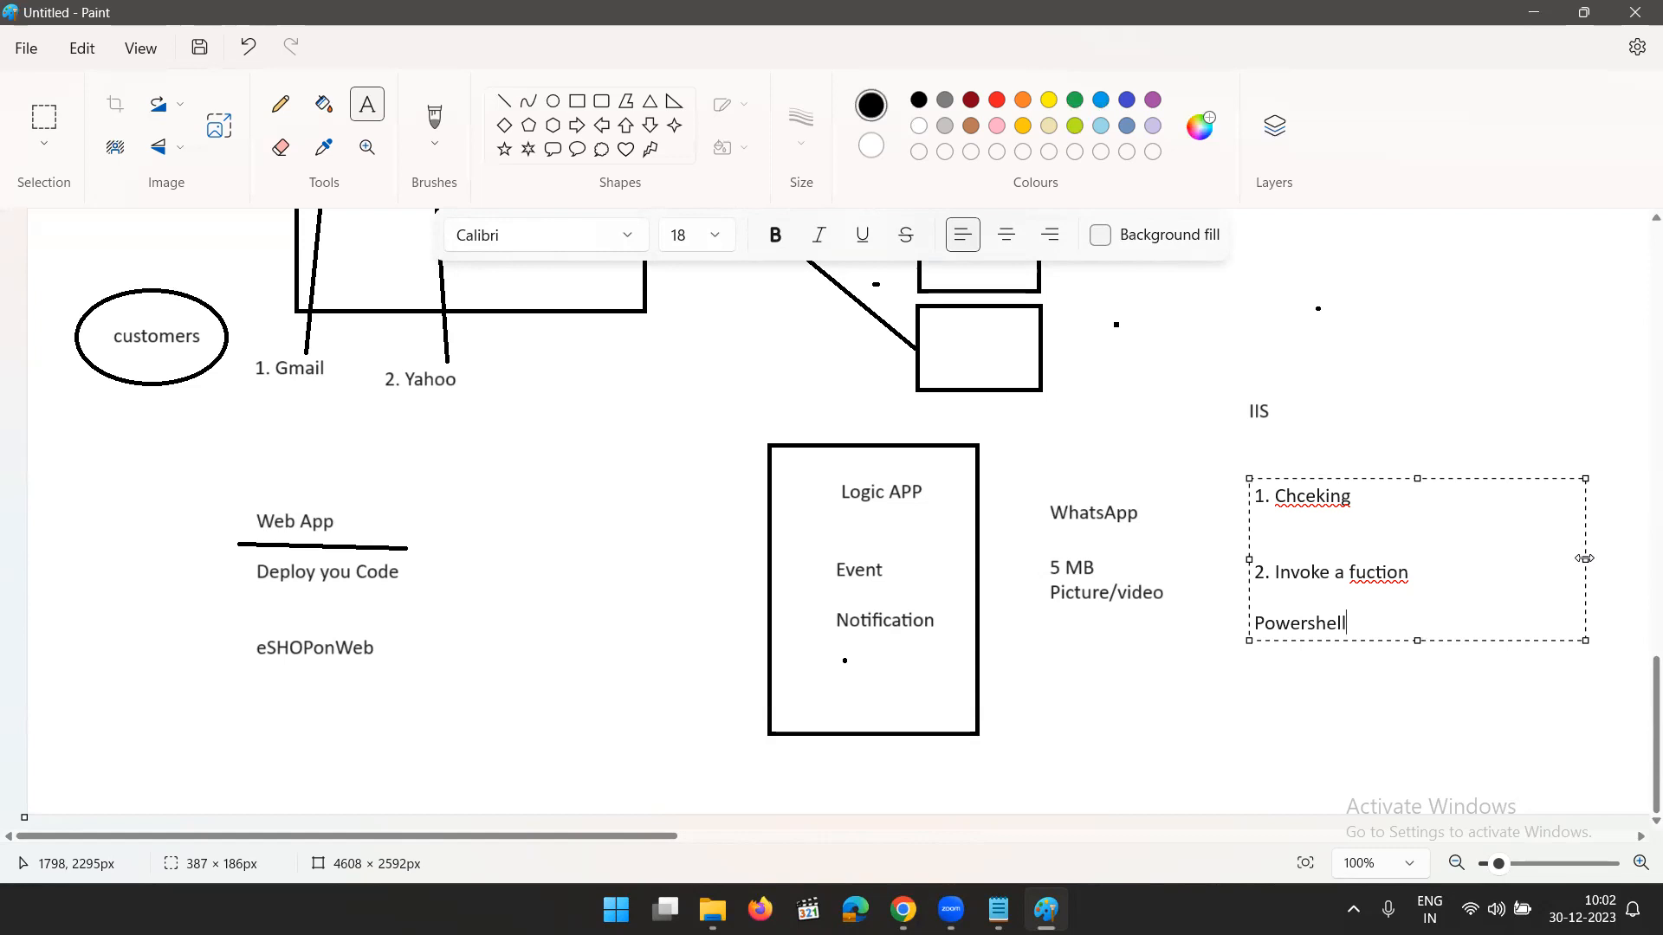
- Add the line "Compress the picture" at font size 18 directly below "PowerShell"
key(Return)
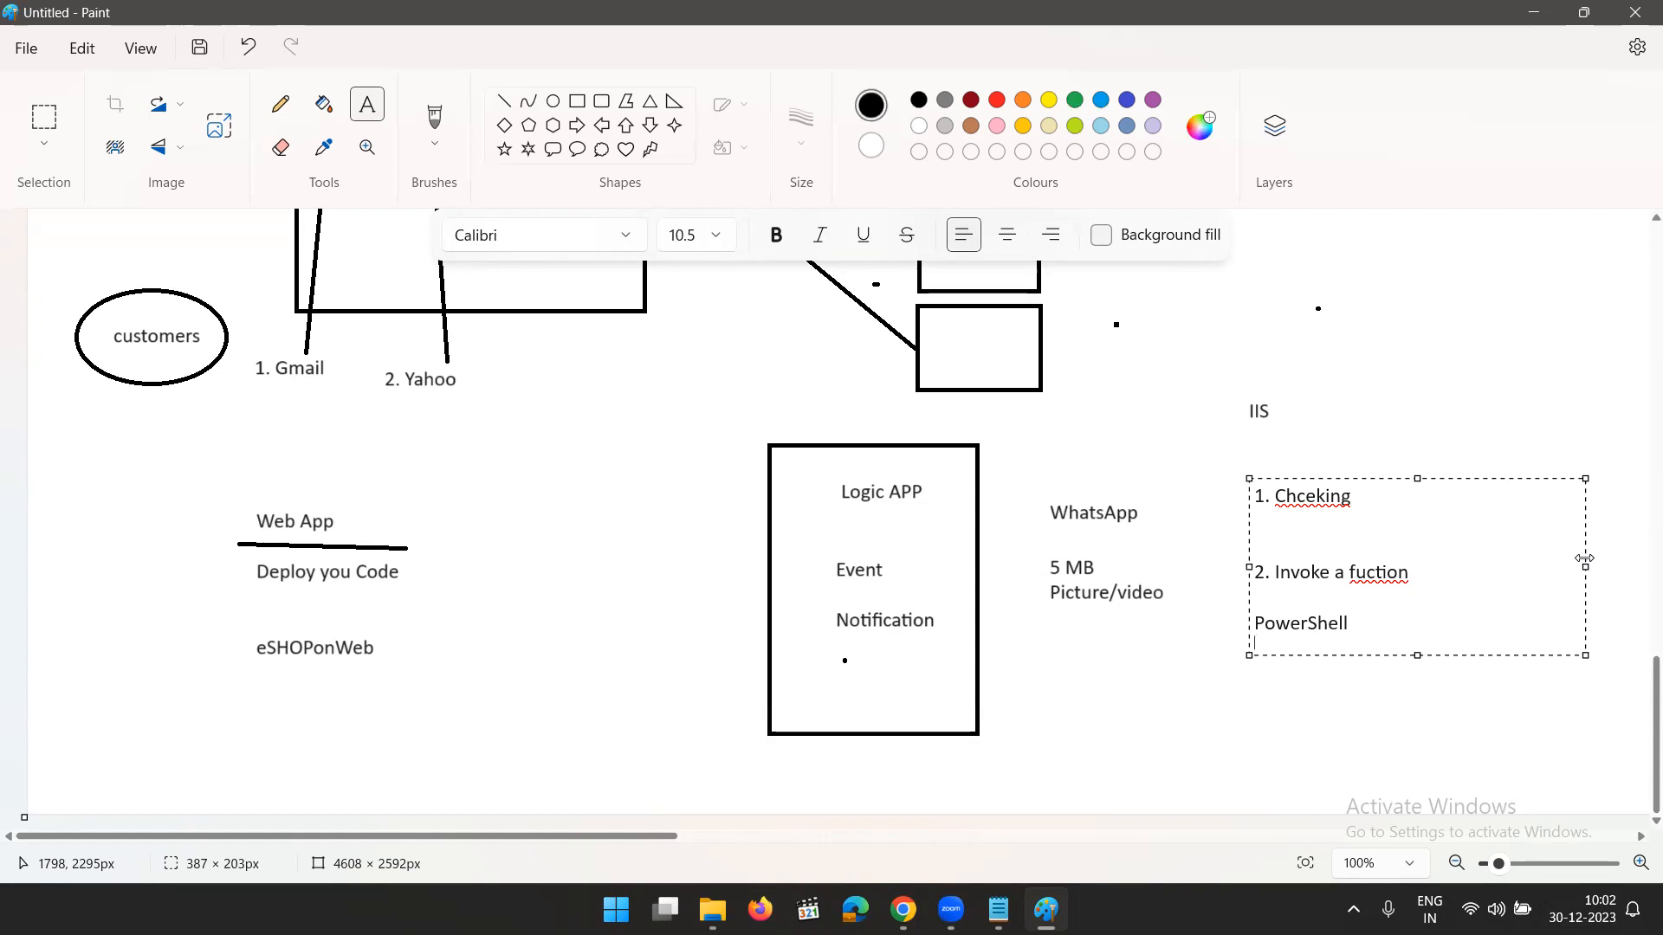
text(Compree)
key(BackSpace)
key(BackSpace)
key(BackSpace)
key(BackSpace)
key(BackSpace)
key(BackSpace)
key(BackSpace)
click(715, 235)
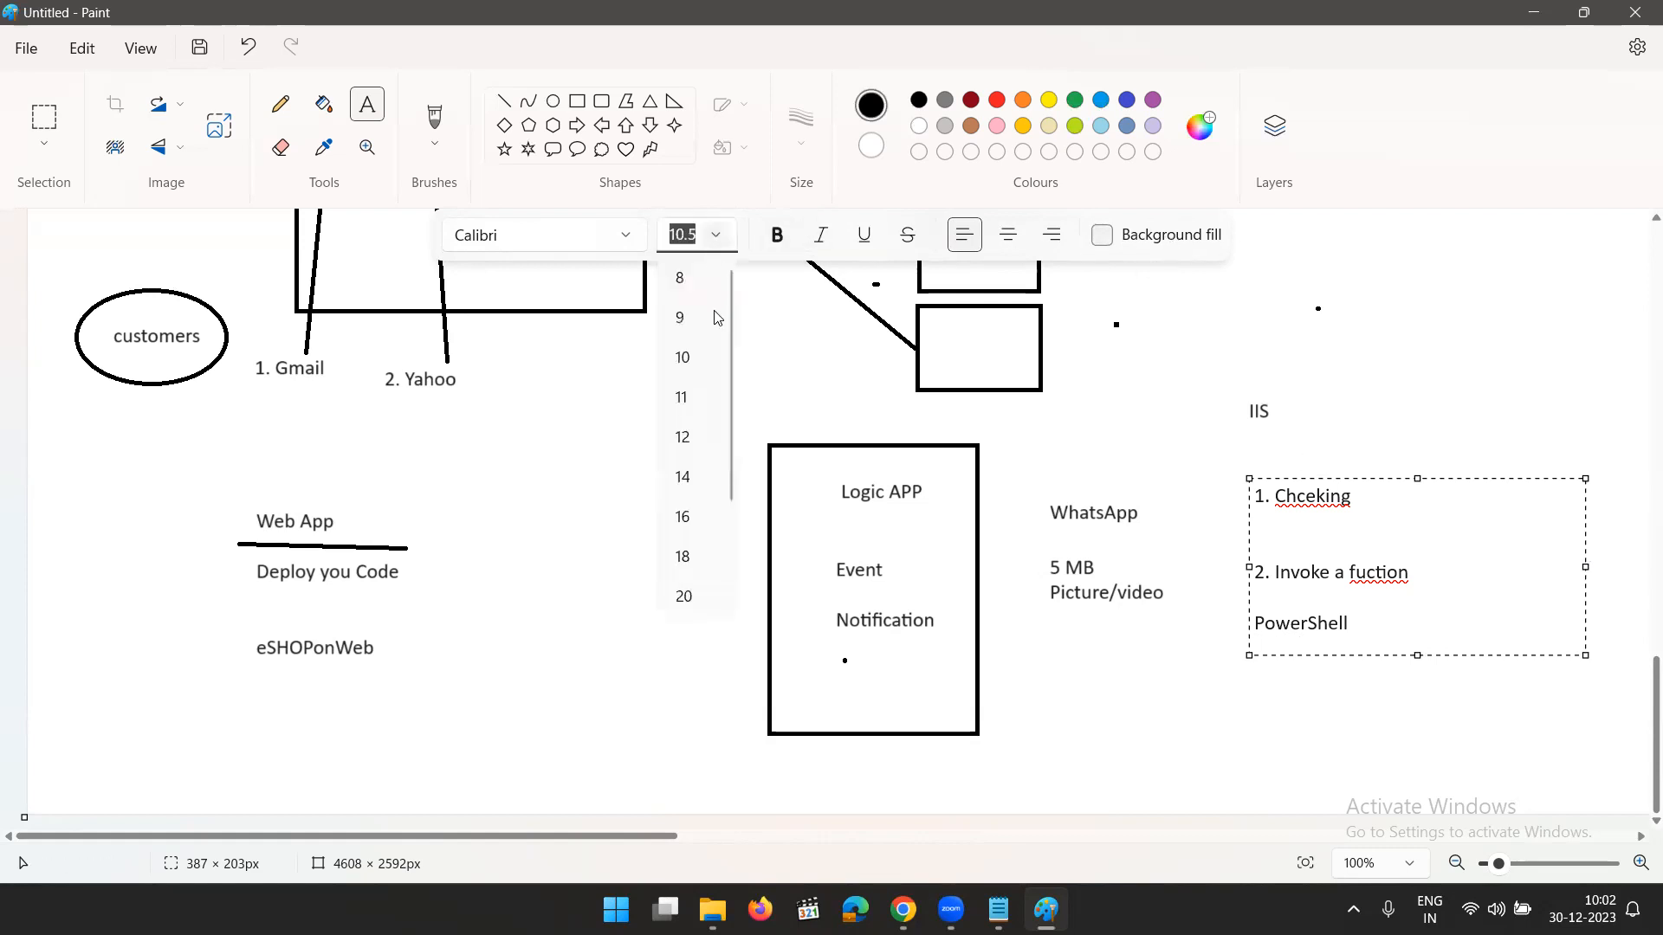
click(684, 556)
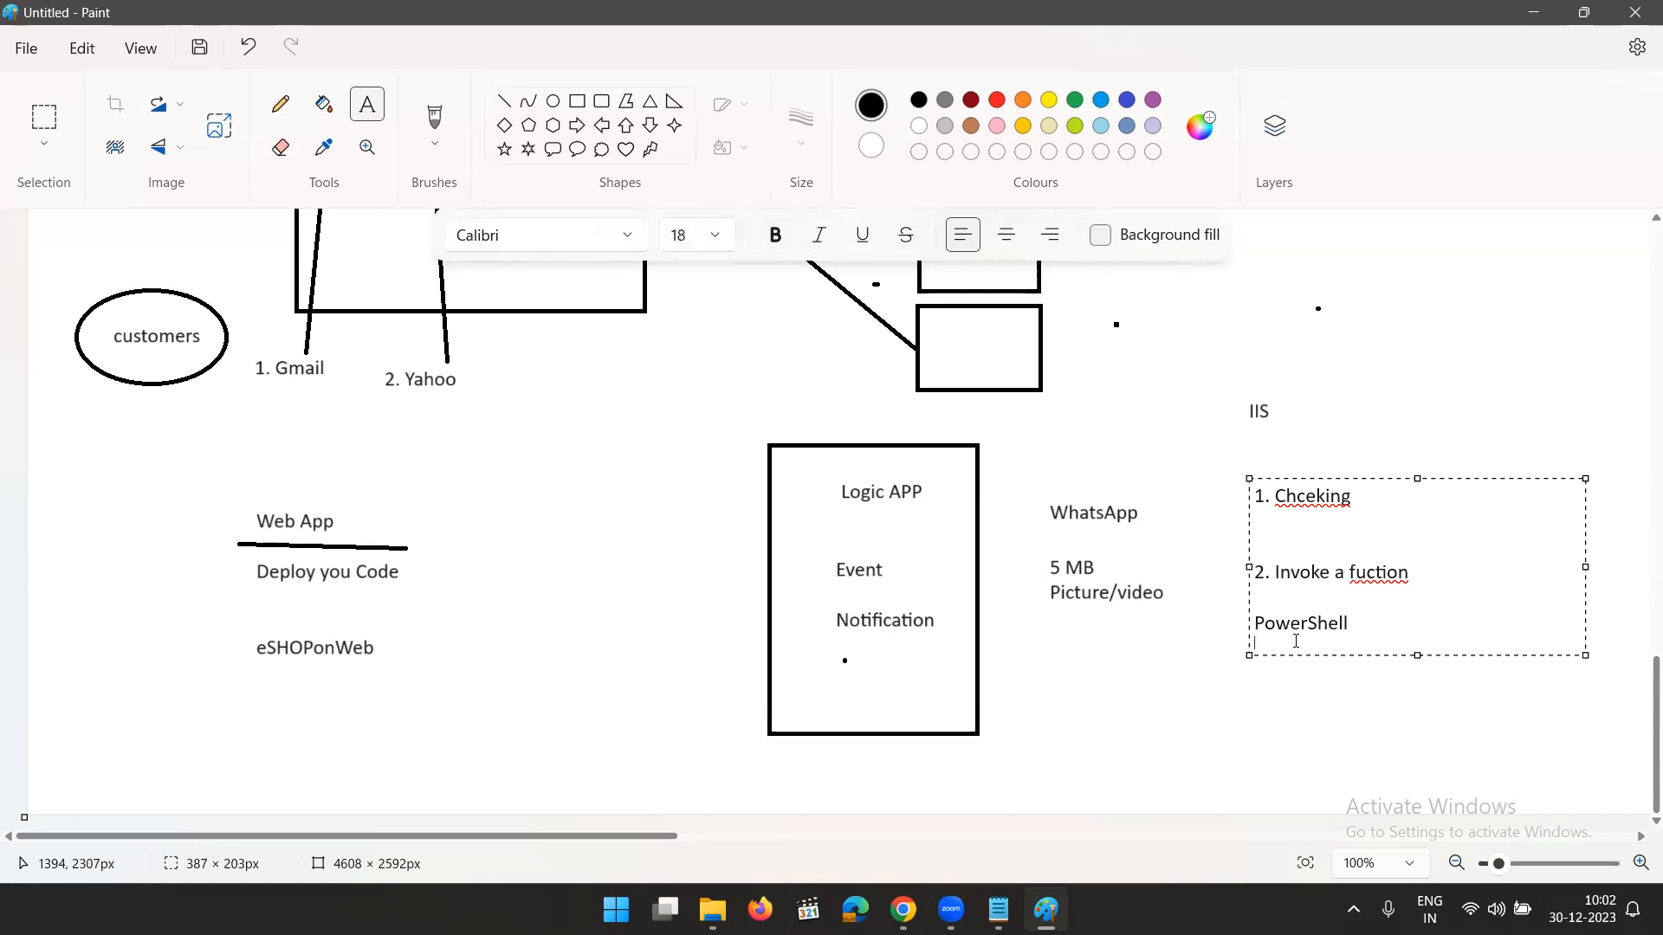
text(Compress the )
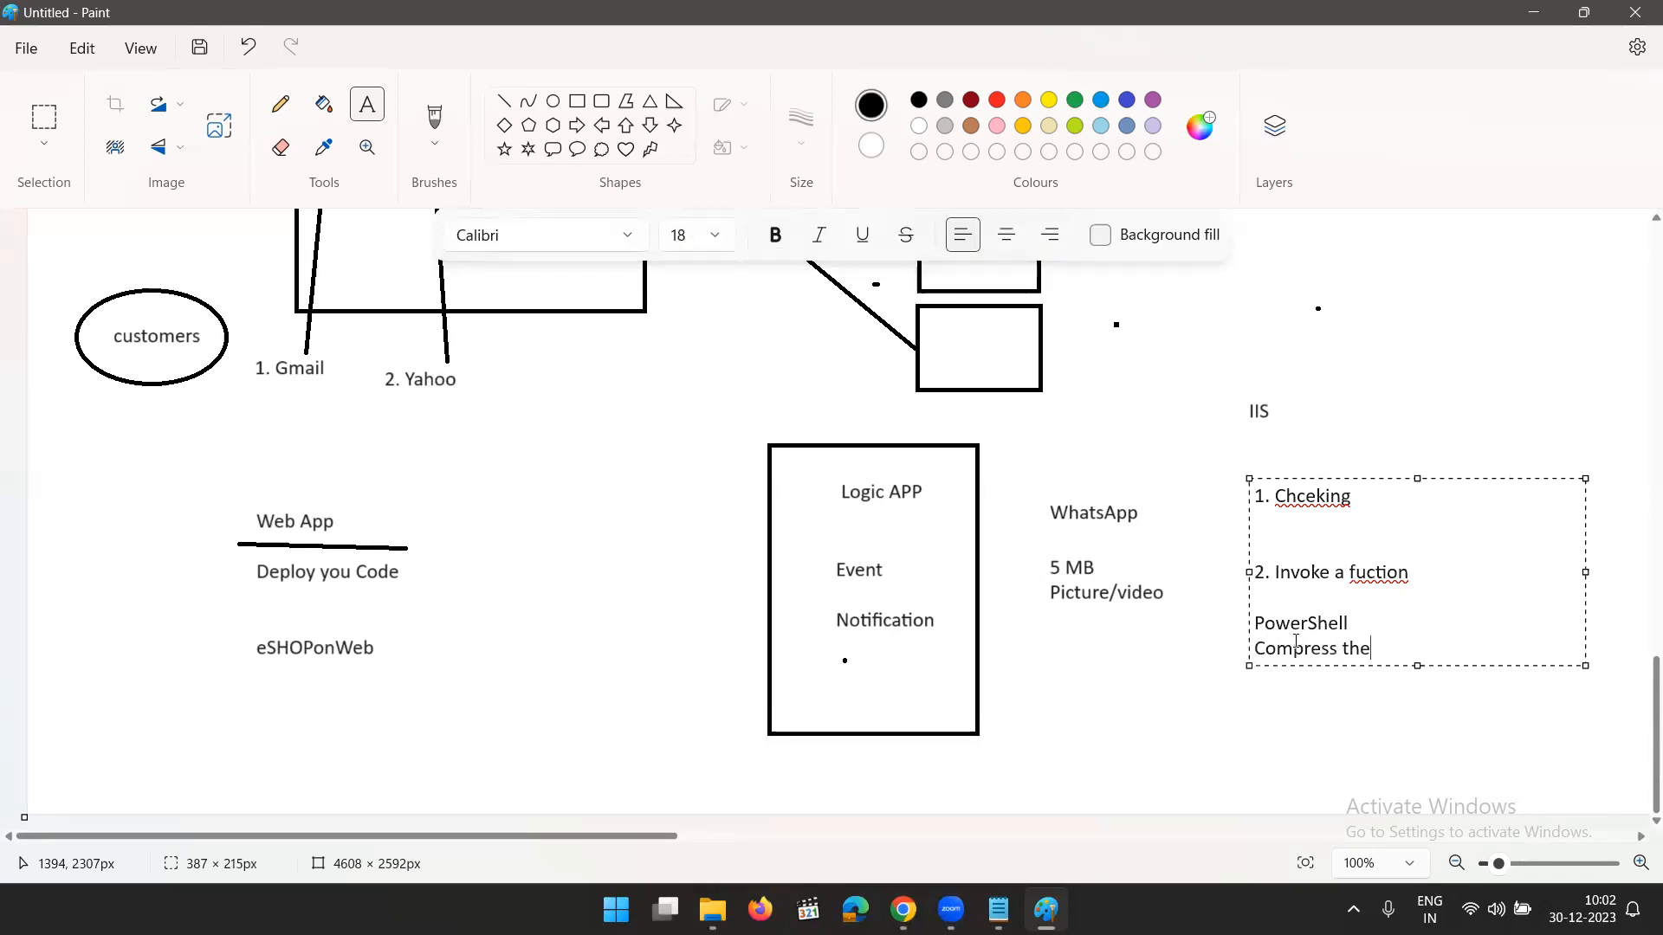
text(picture)
- Correct the spelling in the first list item to "Checking"
click(1307, 497)
key(BackSpace)
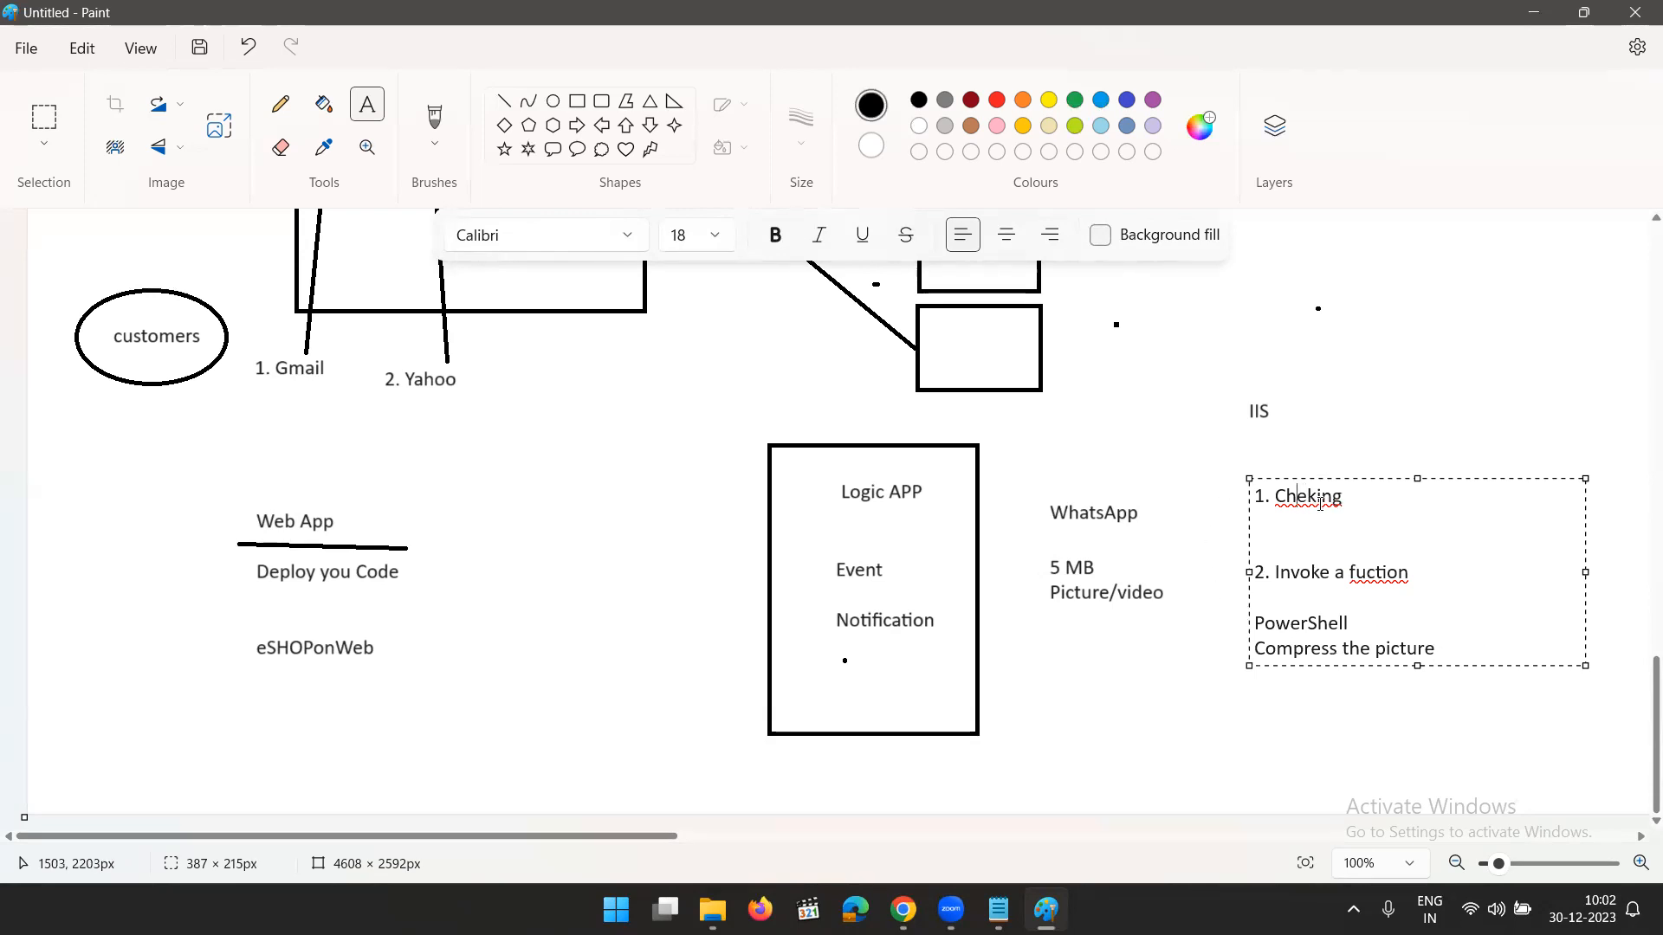
click(1307, 496)
text(c)
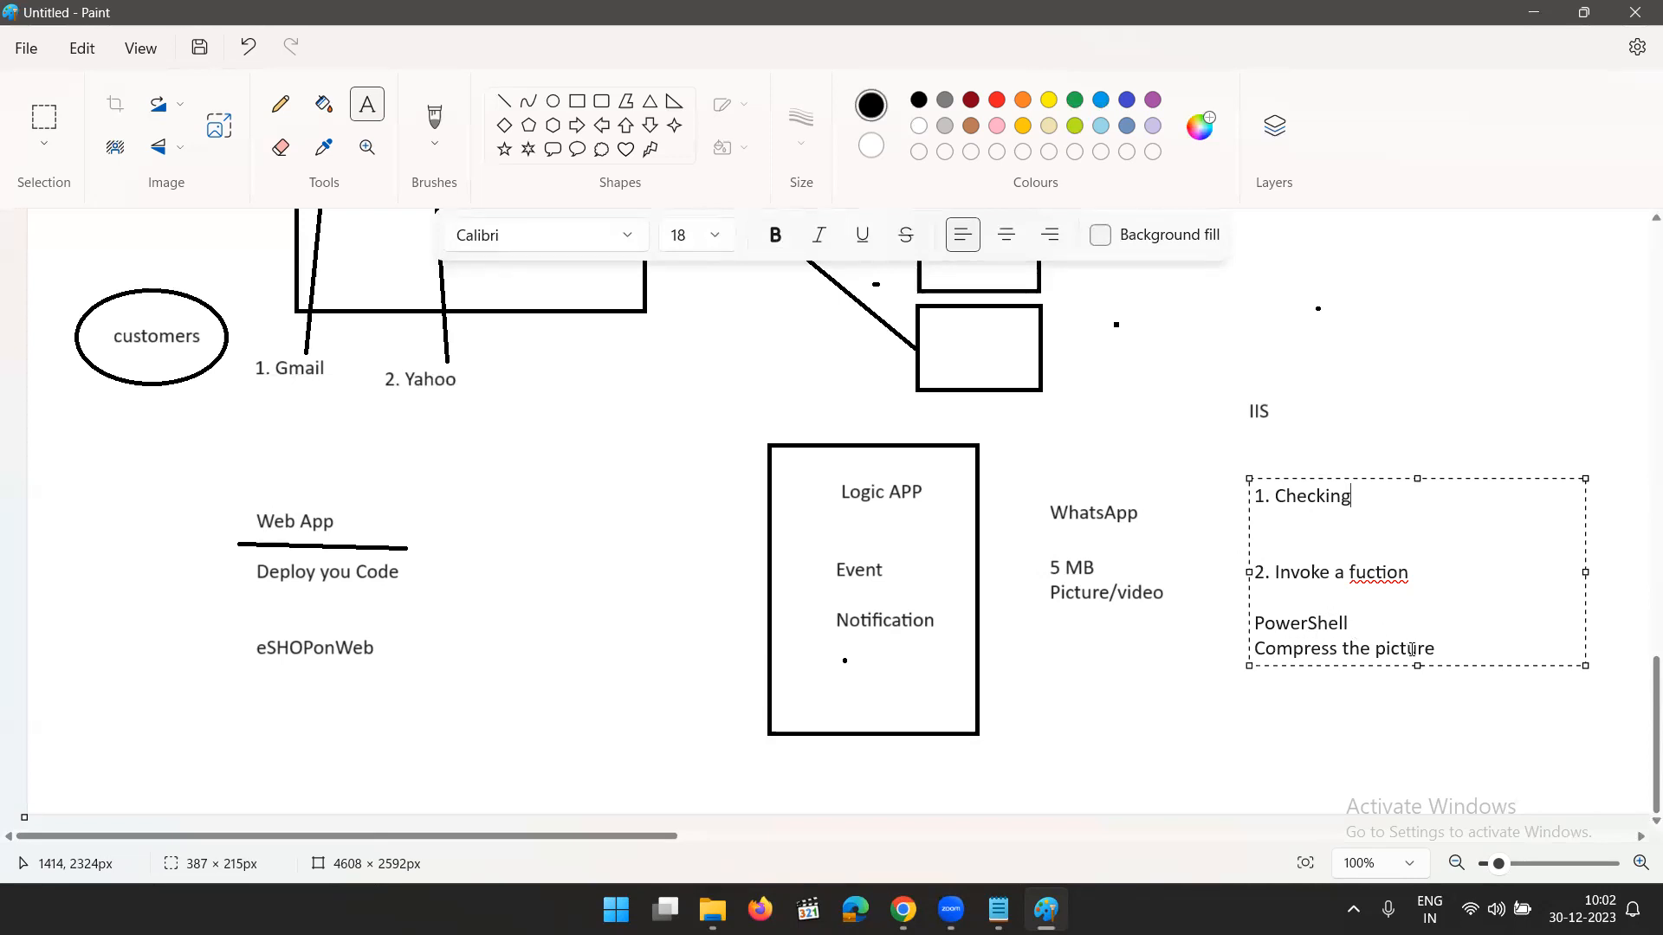
- Add "3 Get the output" to the list, leaving a blank line below "Compress the picture"
click(1458, 649)
key(Return)
key(Return)
text(3)
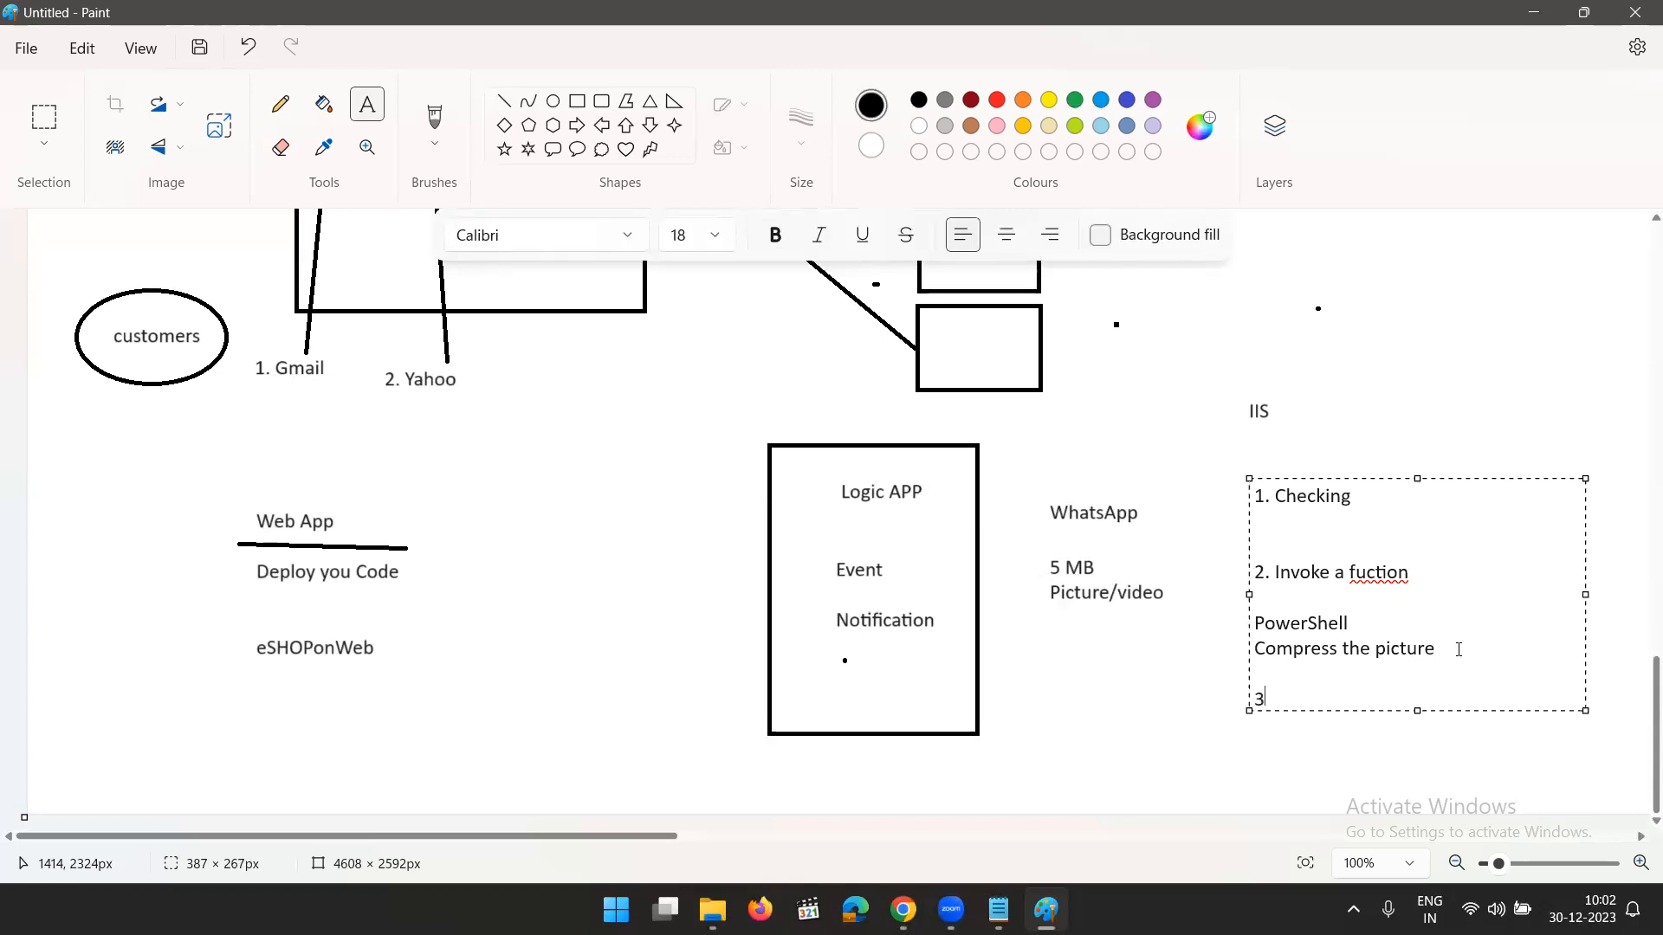
text( Get the o)
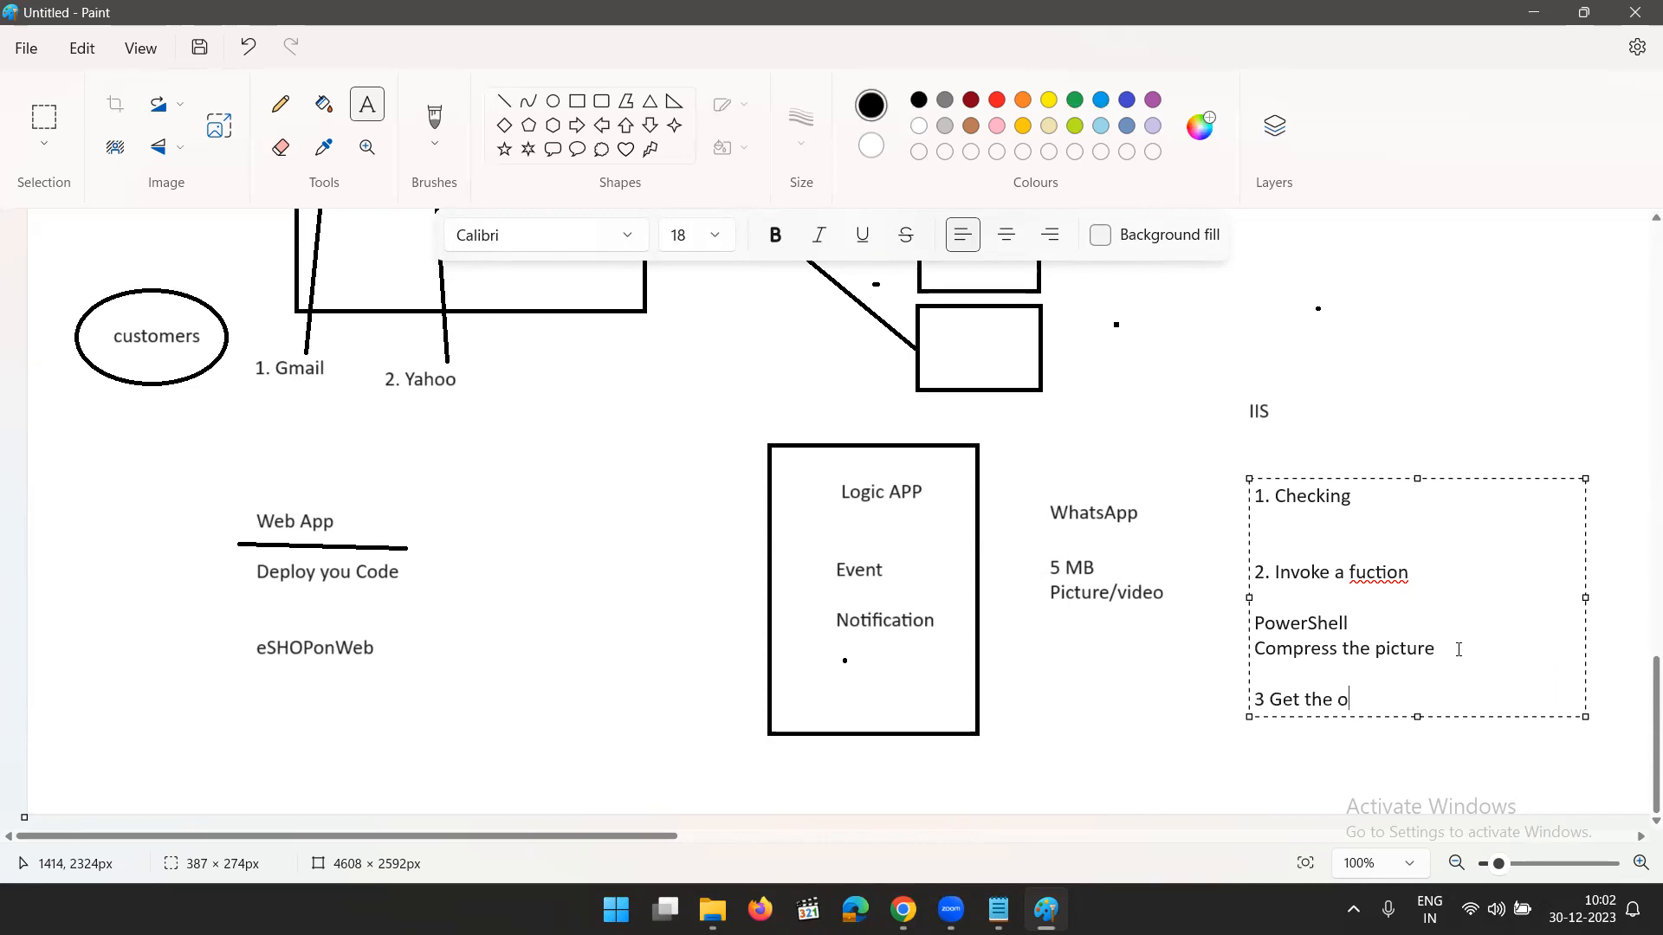
text(utput)
- Finish the list with the line "4. Uploaded" and switch back to the Logic Apps Designer in the browser
key(Return)
text(4.)
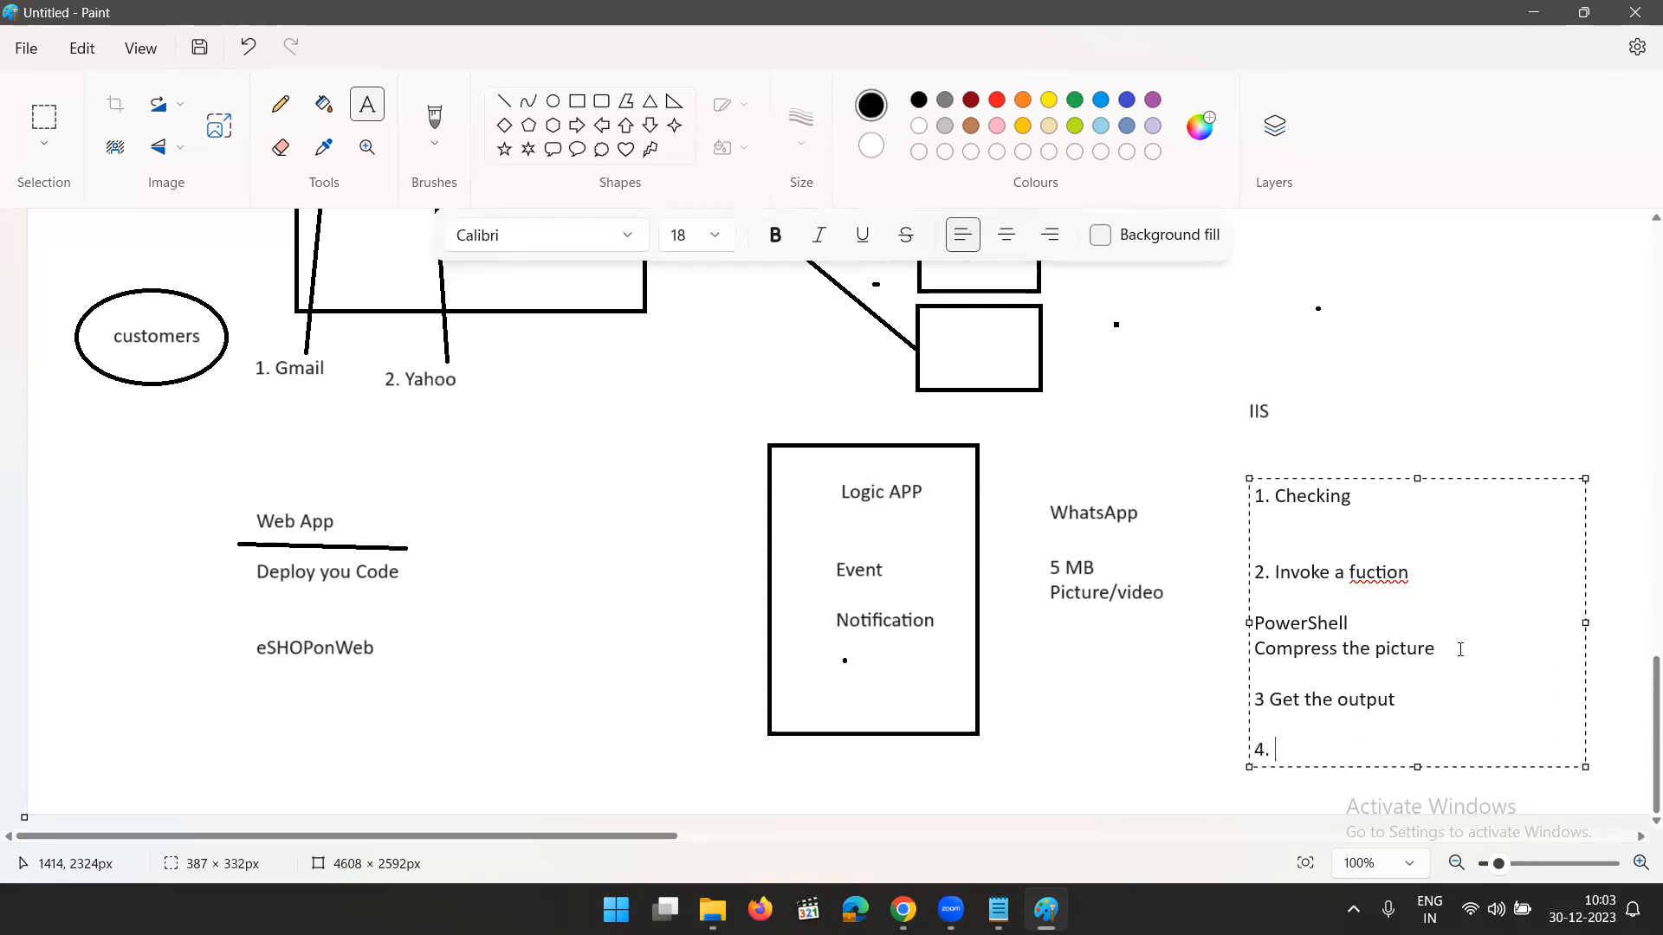
text( Uploaded)
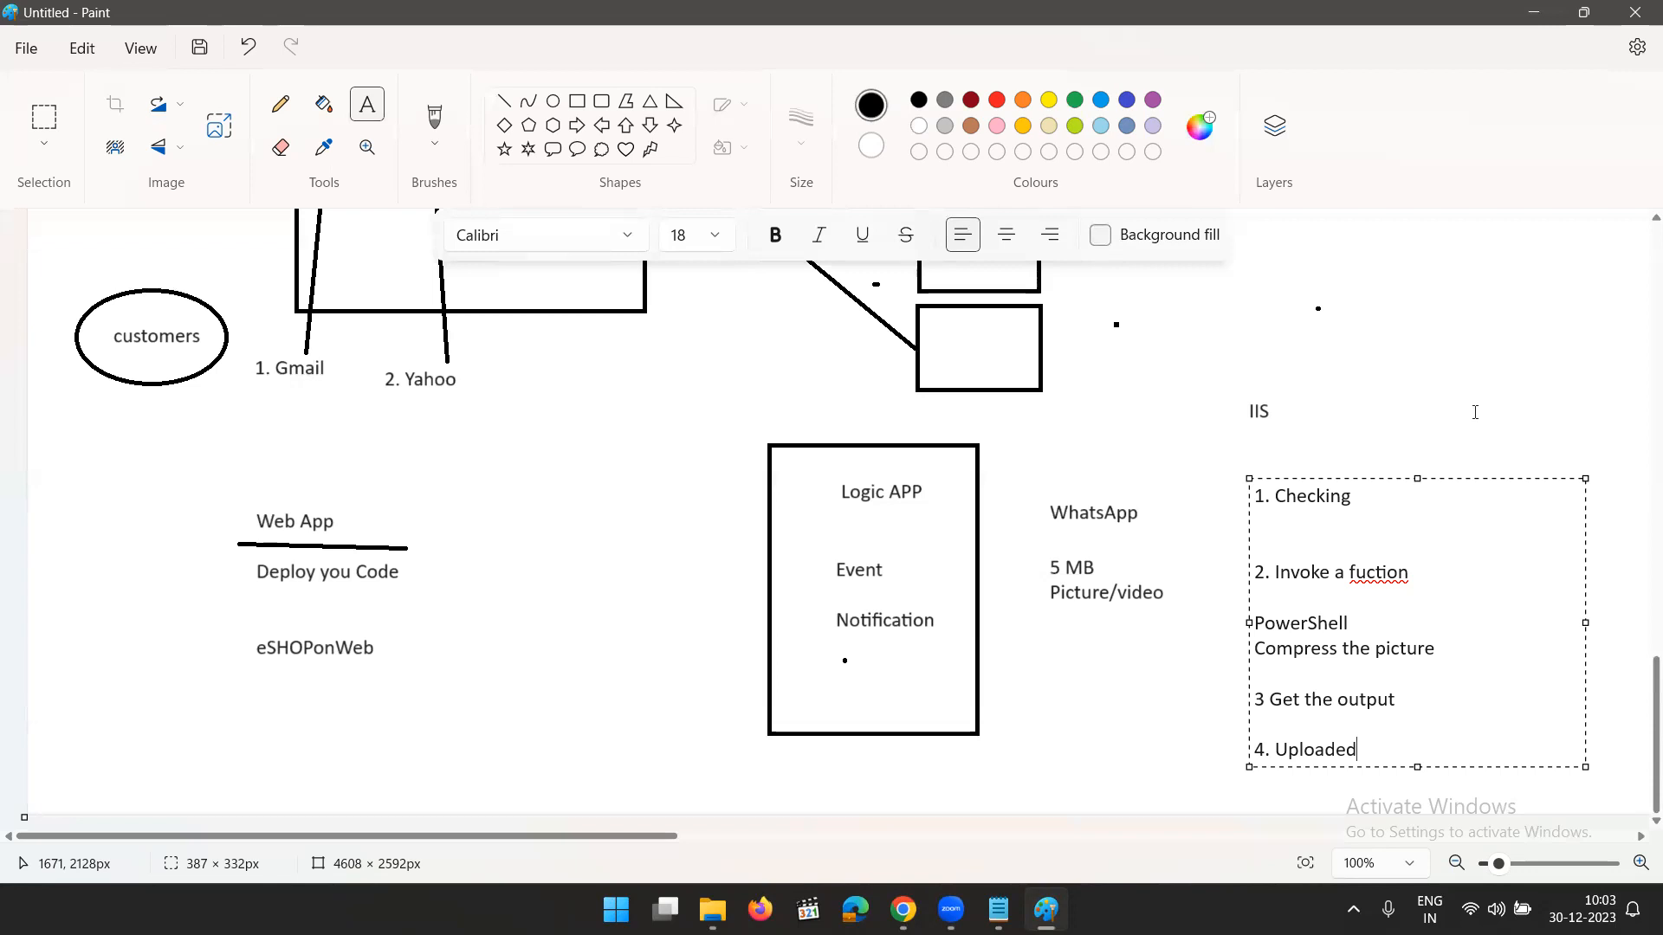
click(1472, 362)
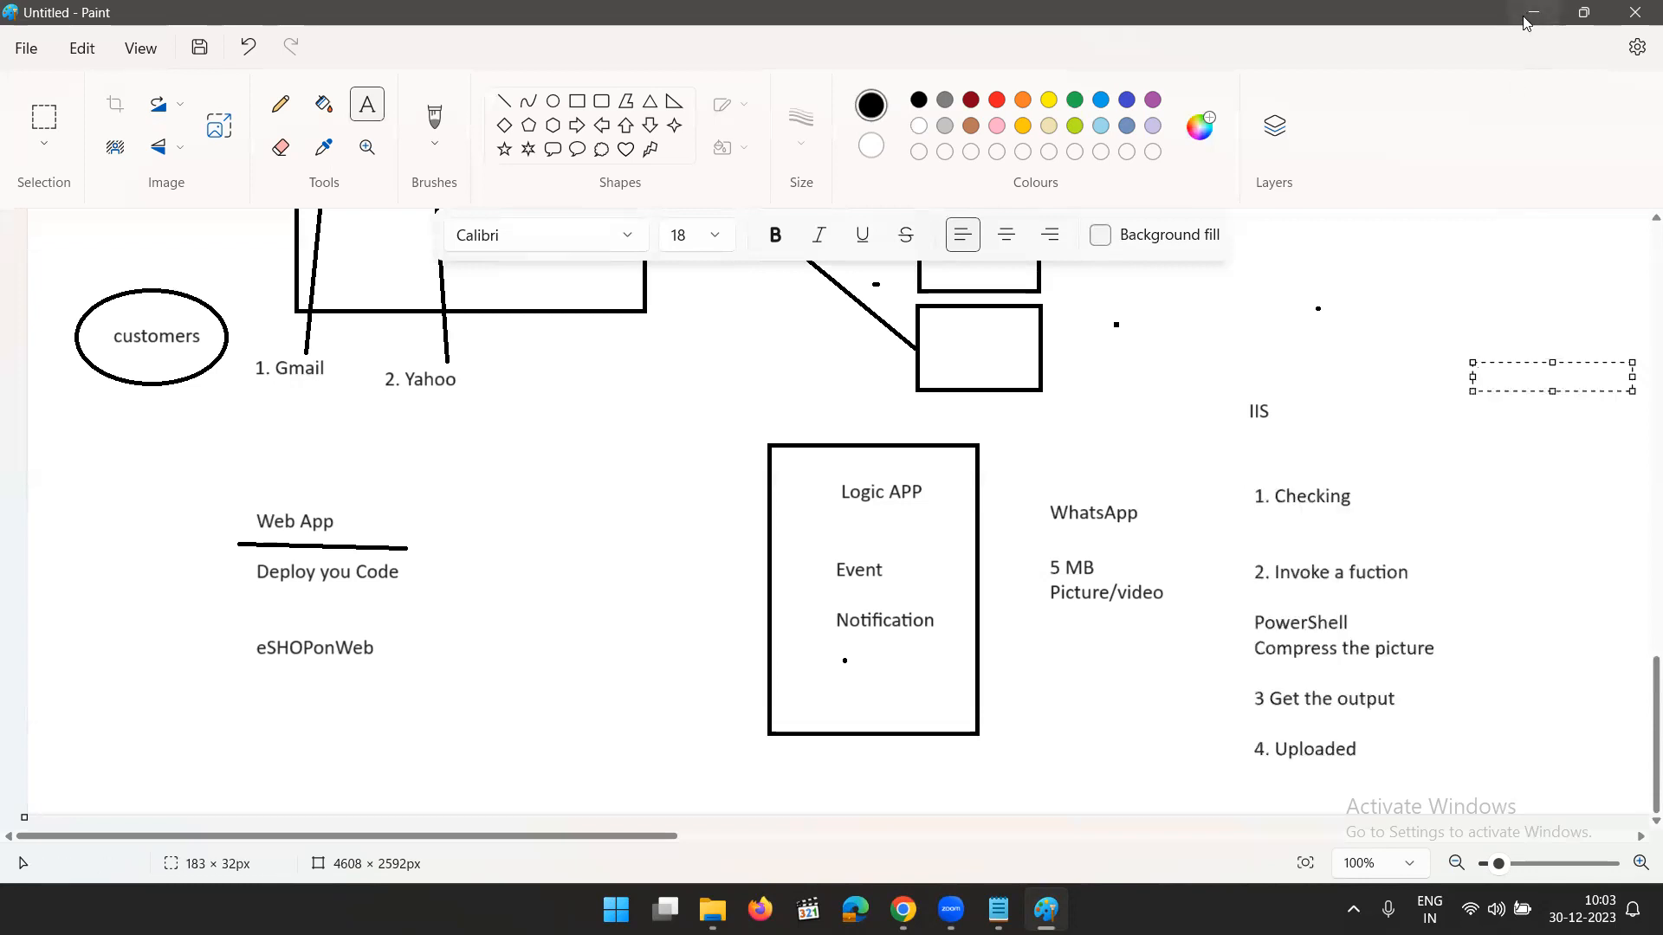
click(1533, 12)
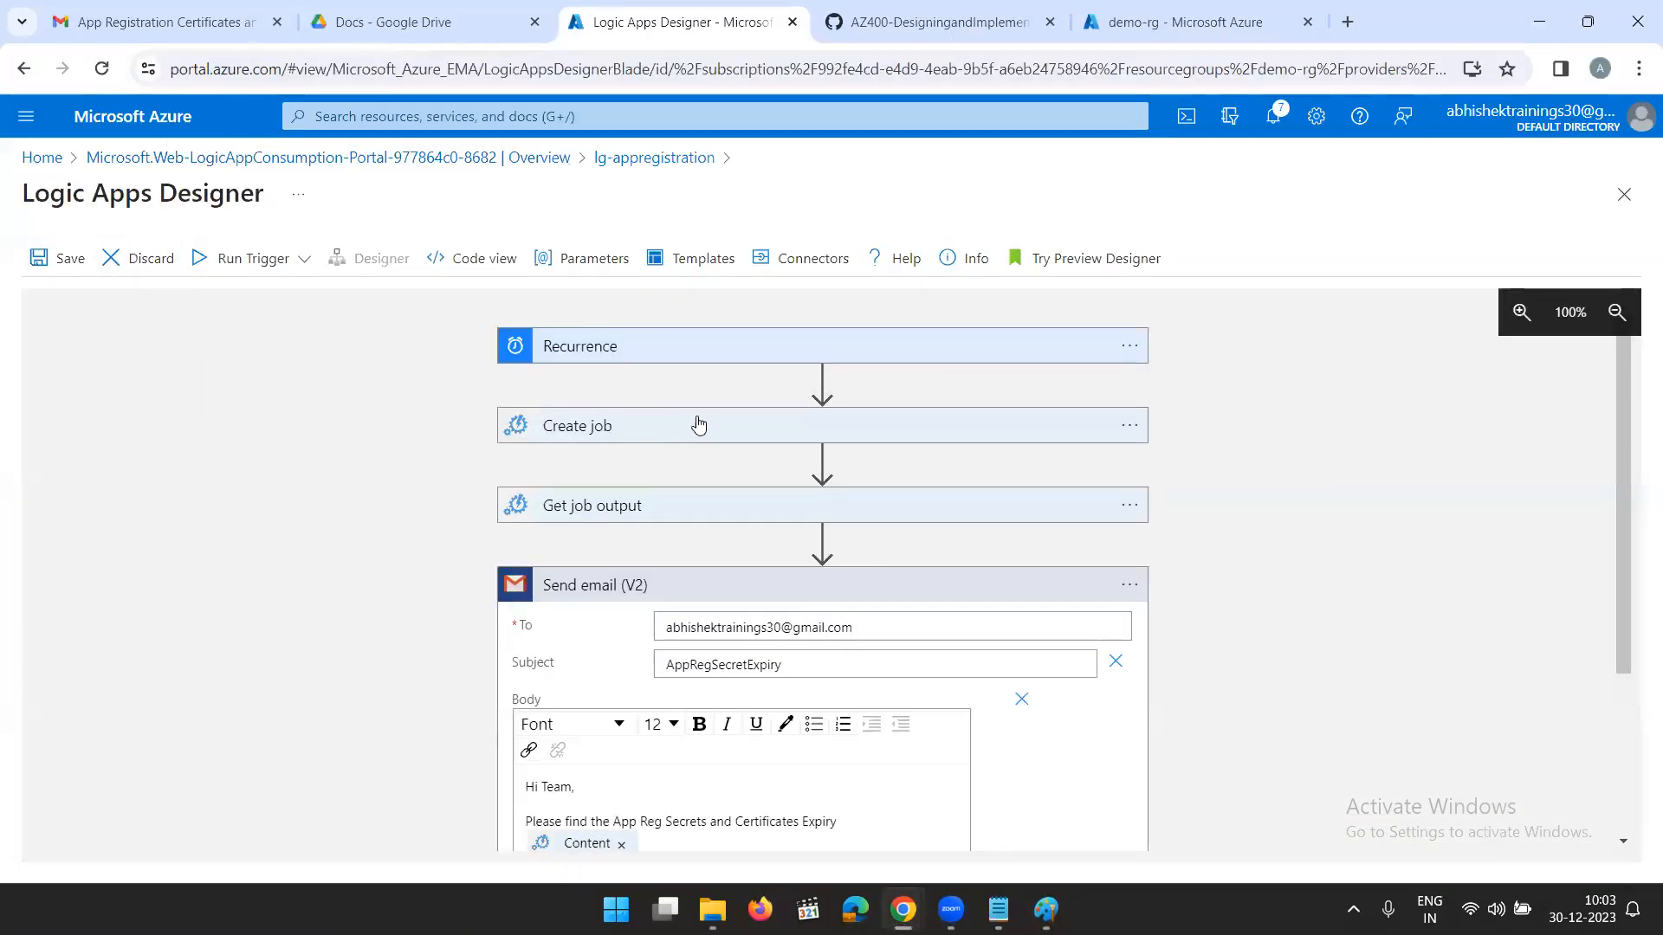
- Leave the Logic Apps Designer discarding its unsaved edits, and start creating a new Function App
click(42, 158)
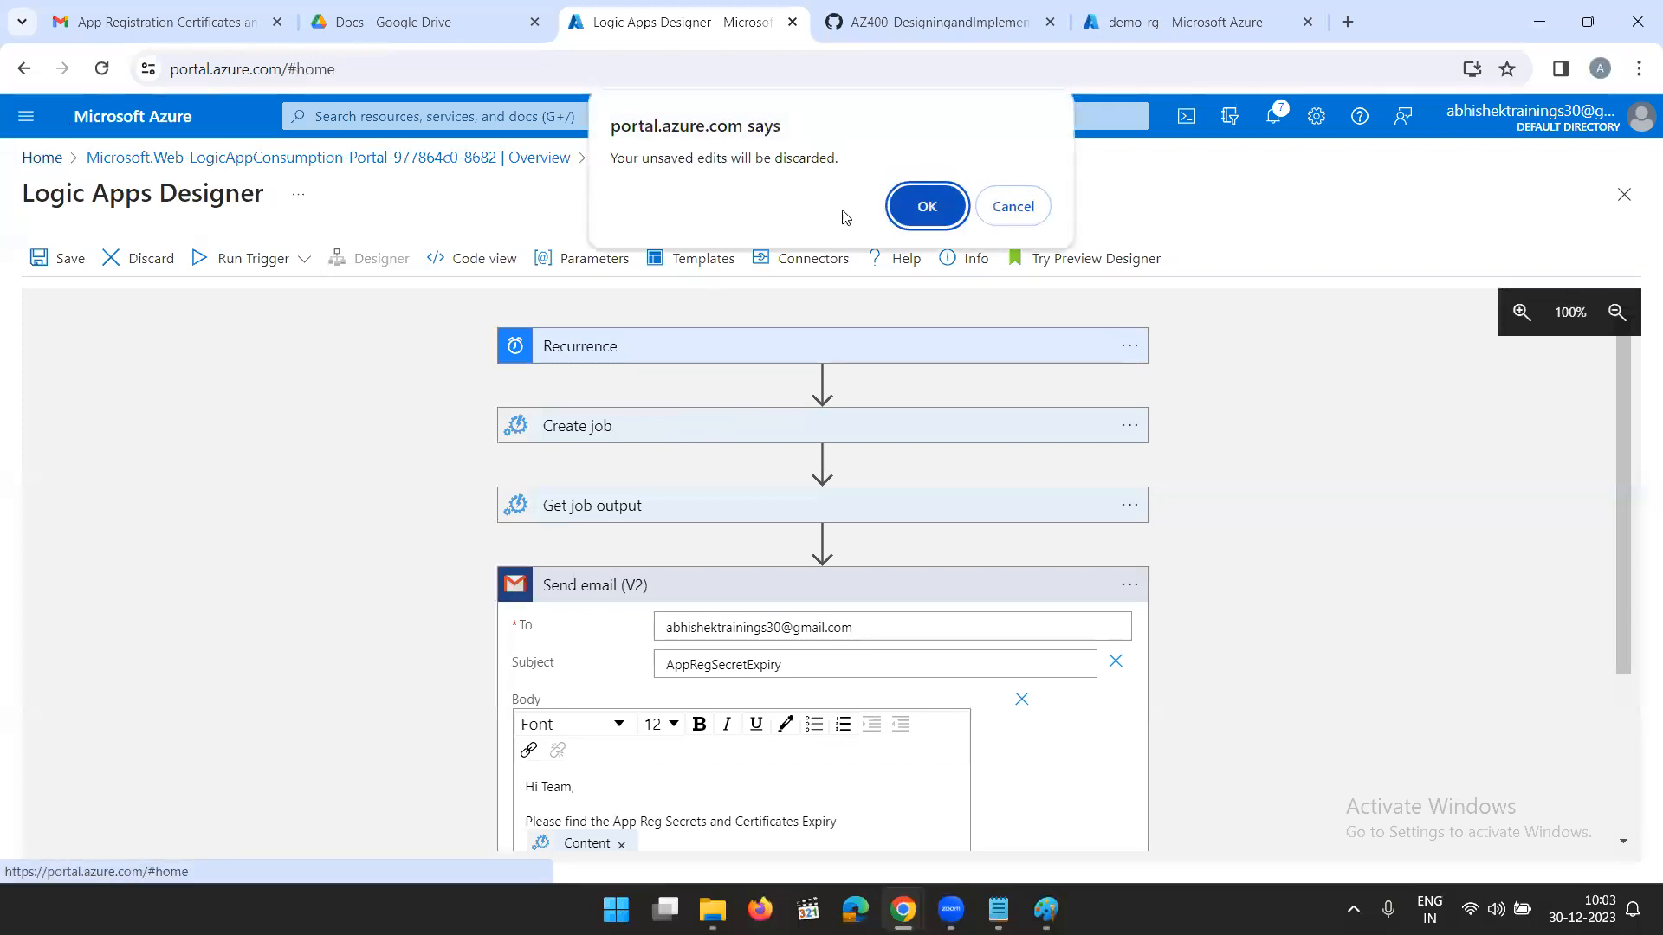
click(924, 215)
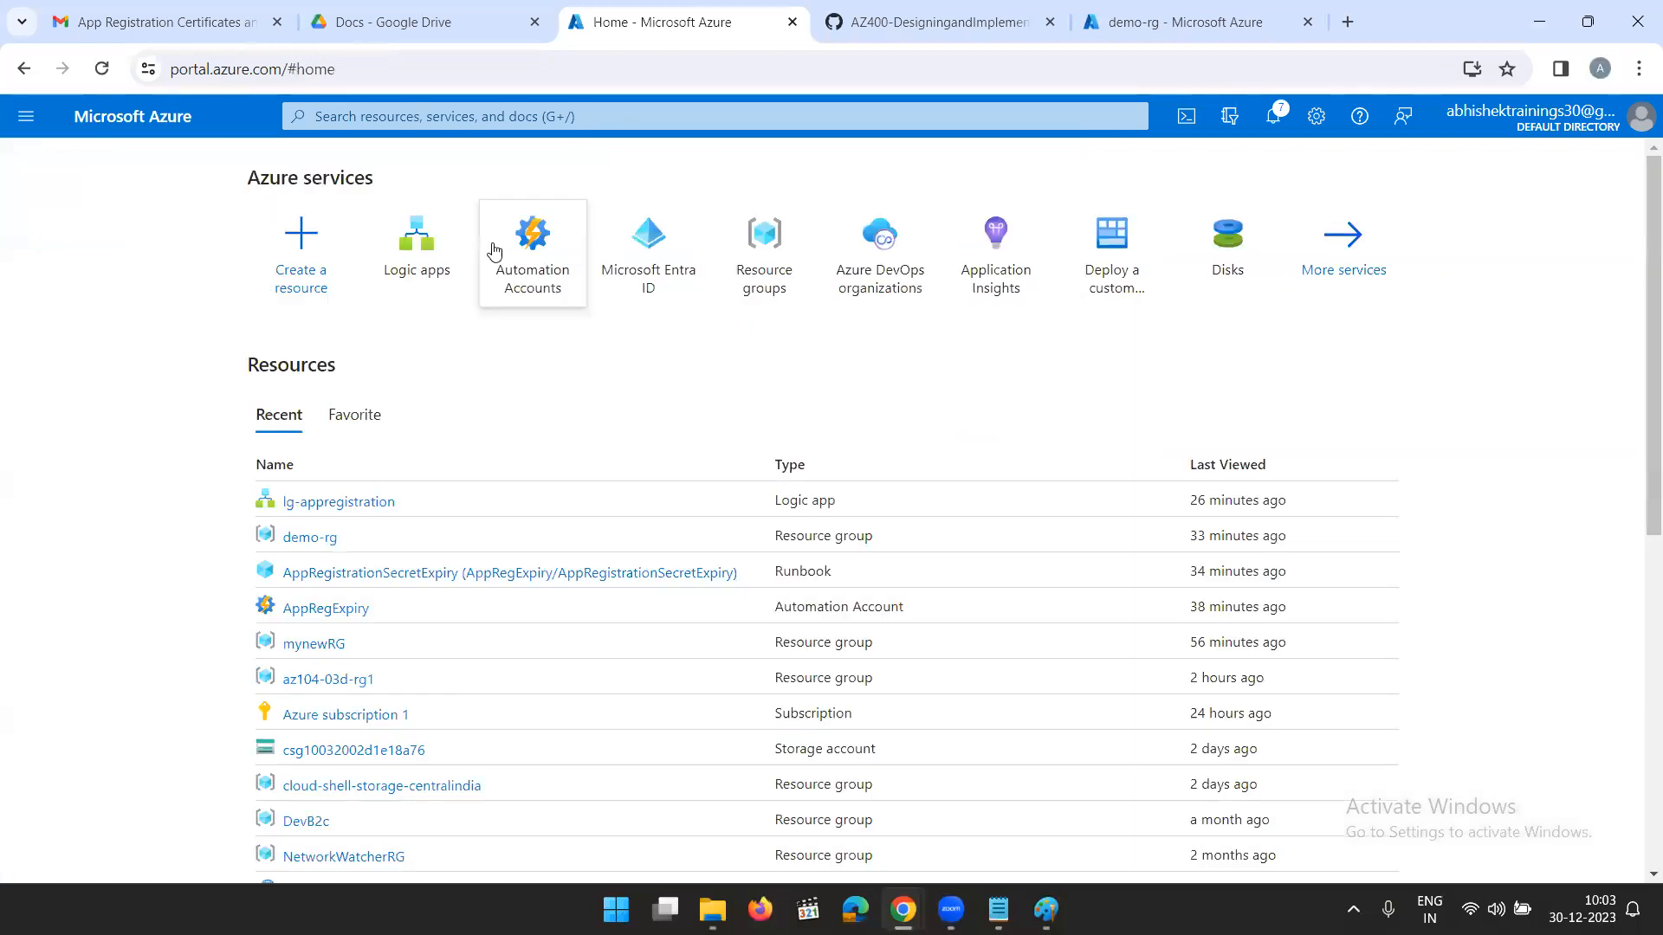
click(449, 134)
text(fu)
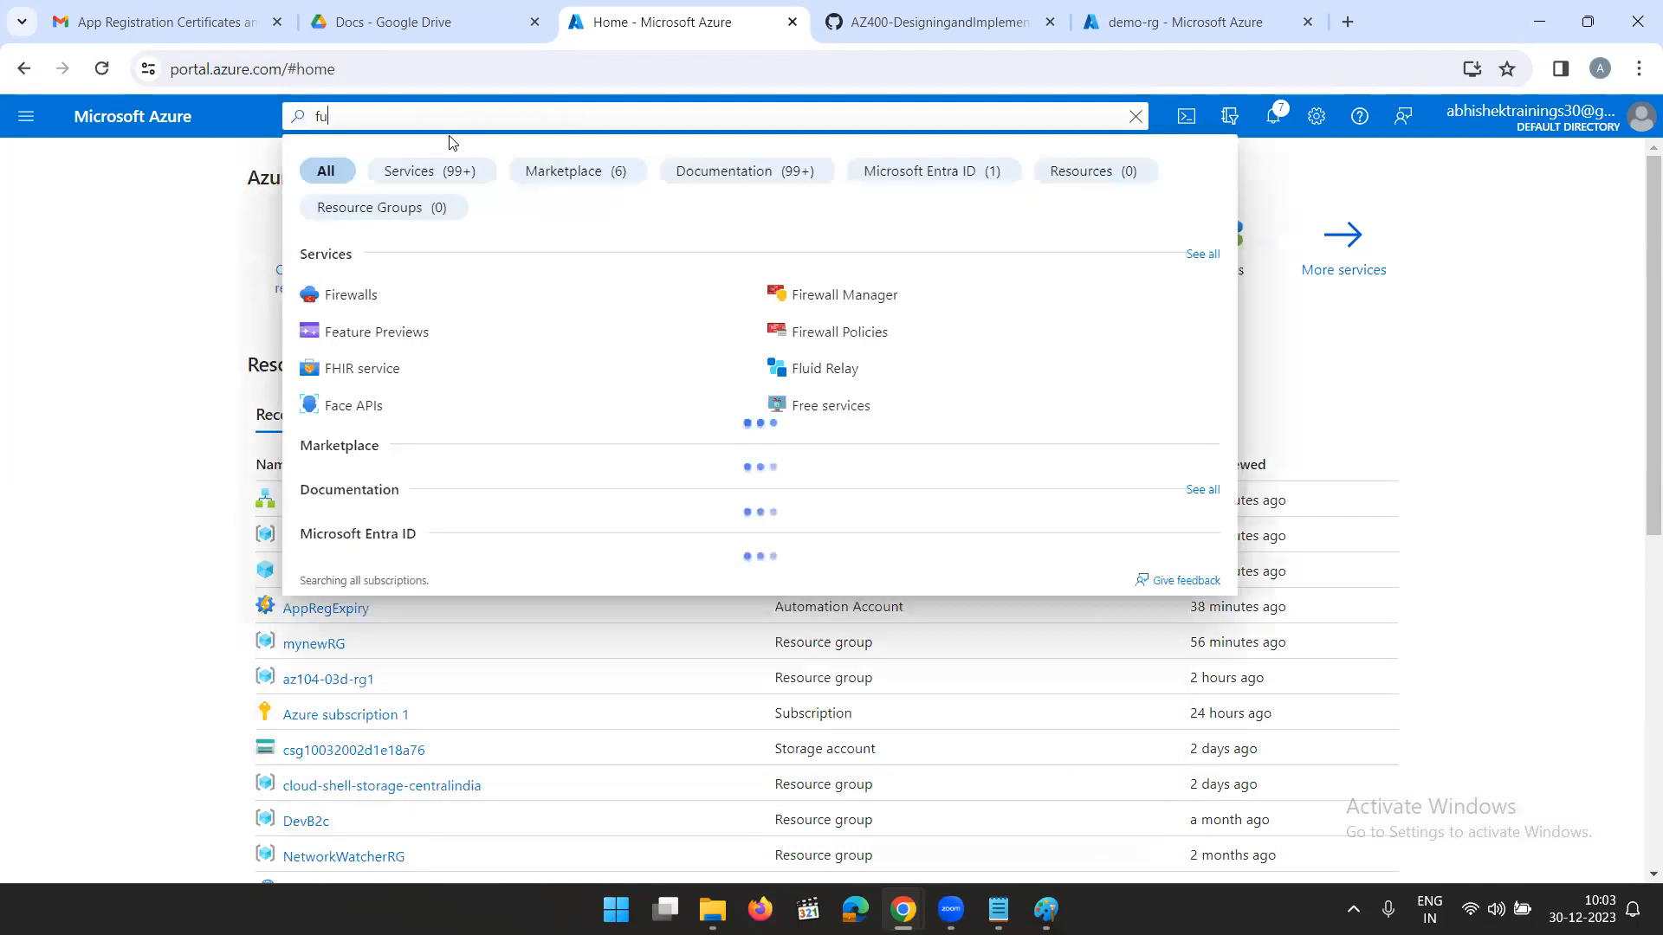
text(nction)
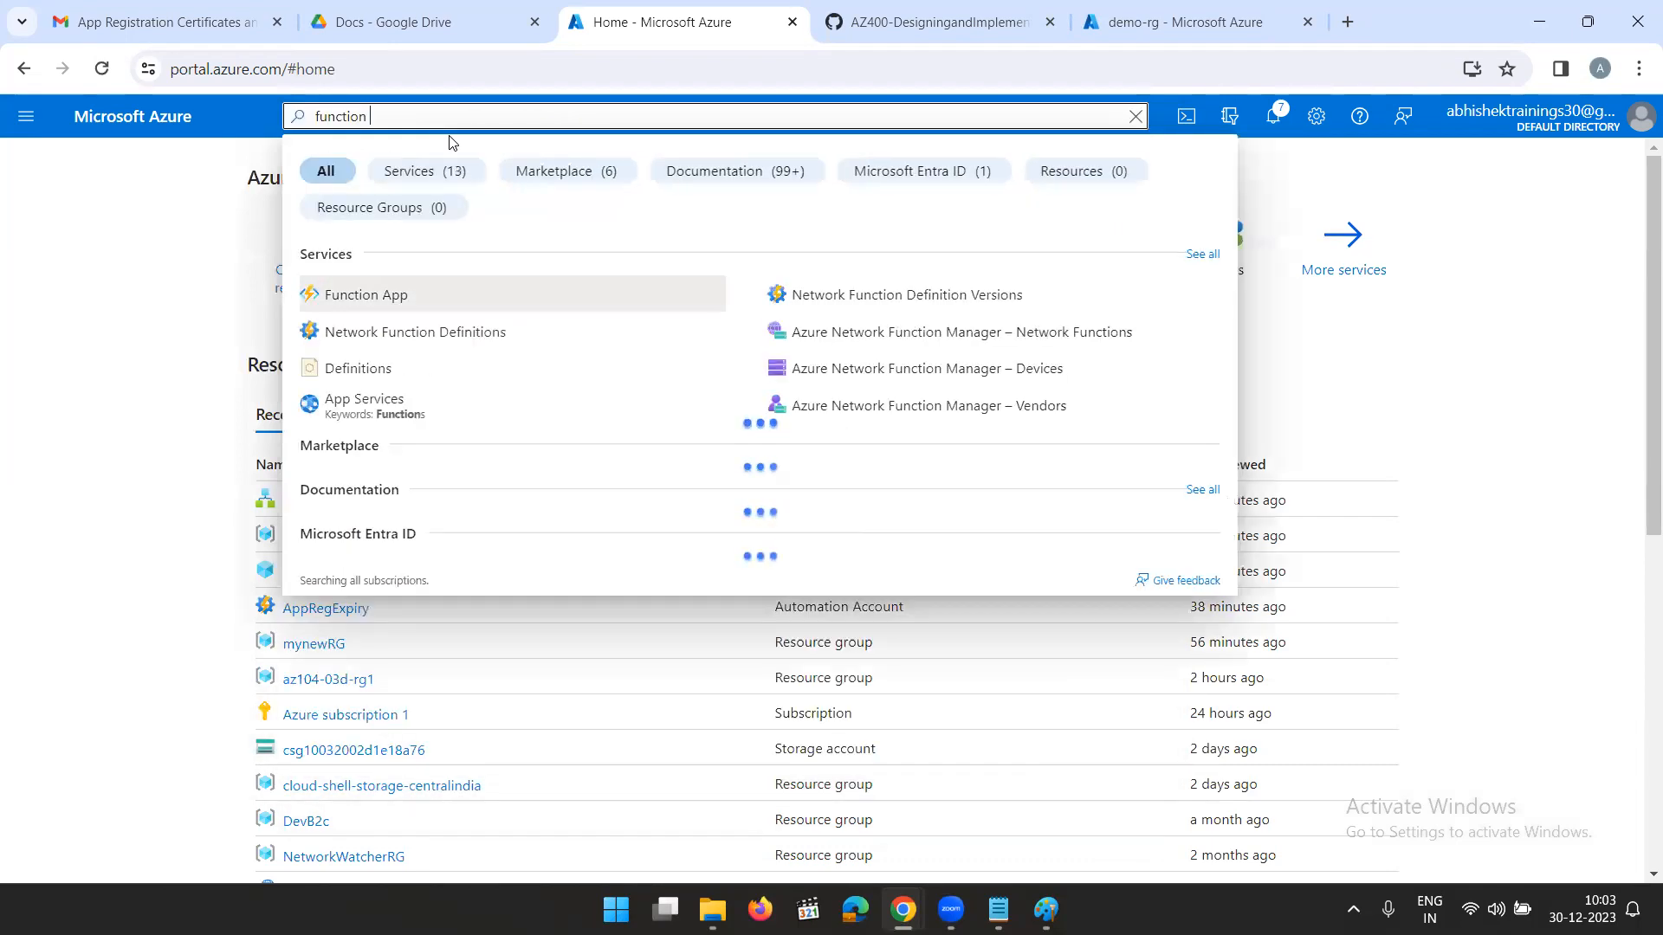
click(402, 298)
click(73, 261)
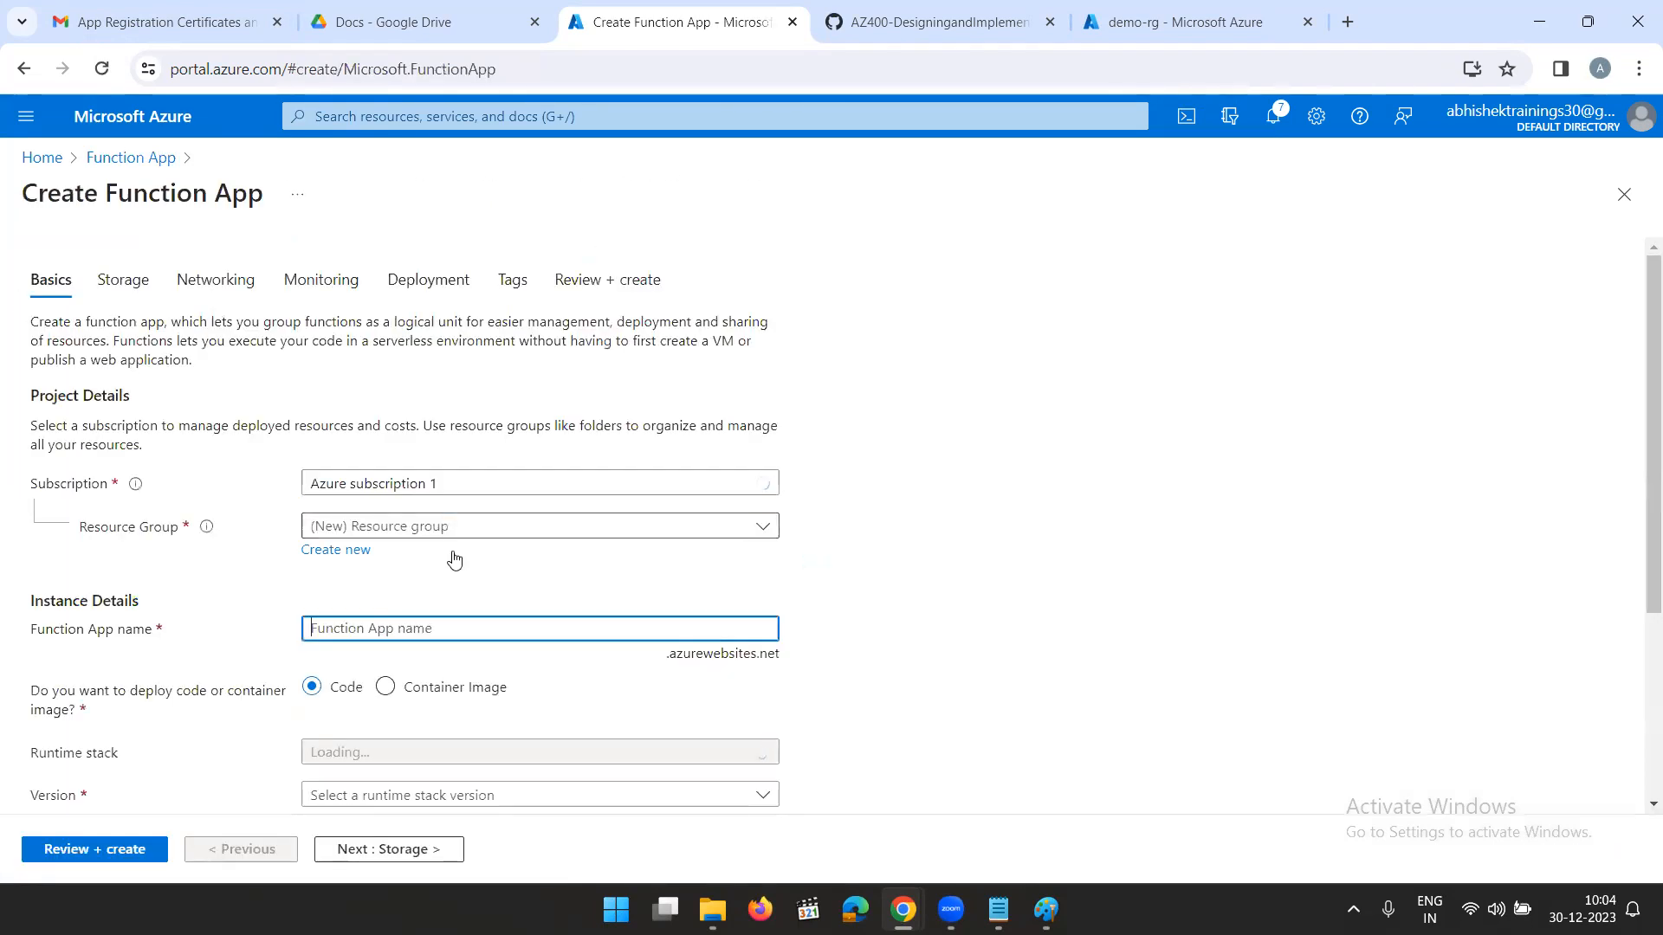
- Assign the new Function App to the existing demo-rg resource group
click(362, 553)
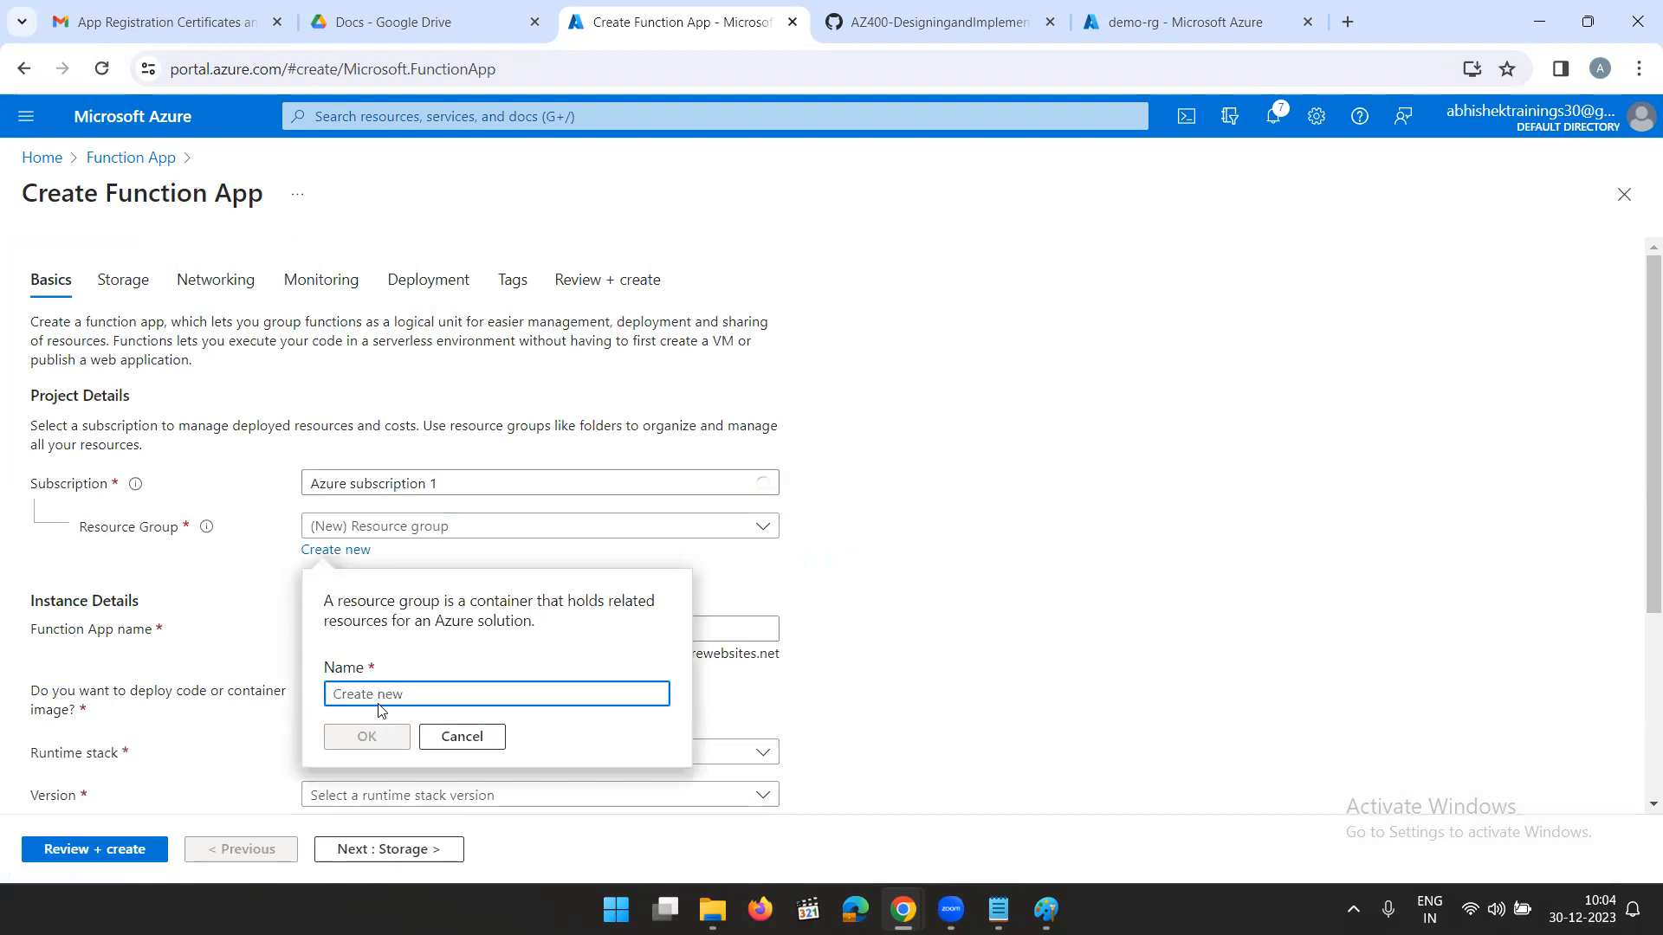
click(586, 540)
click(584, 540)
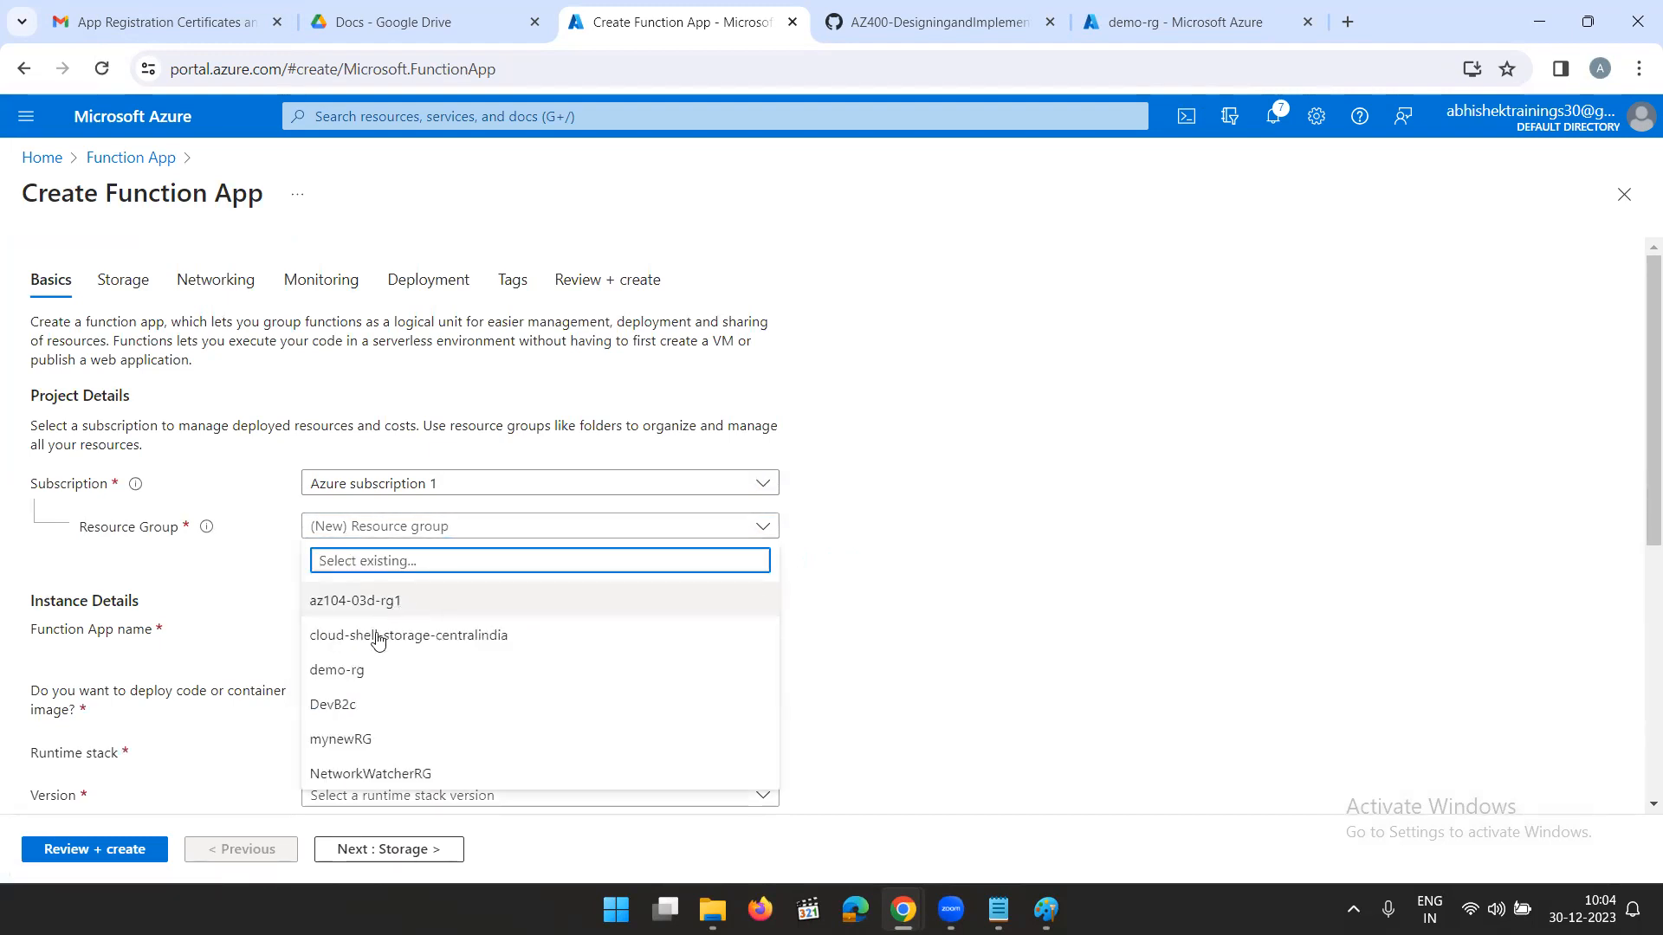
click(356, 672)
- Name the new Function App "compressspictures"
click(399, 631)
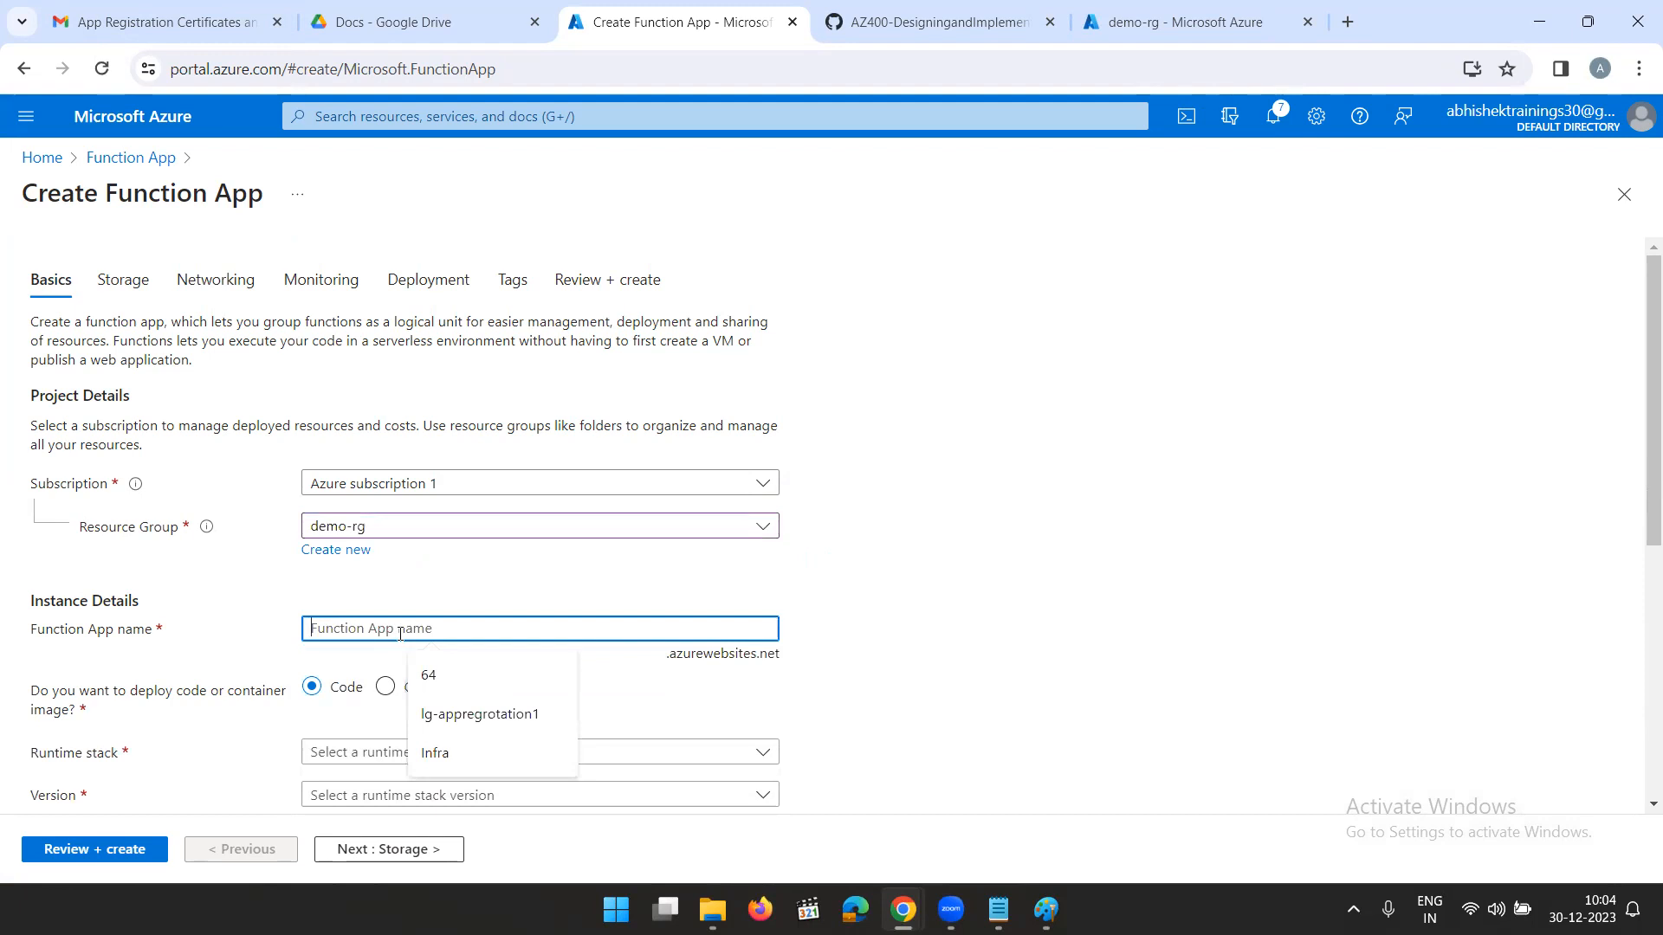
text(comp)
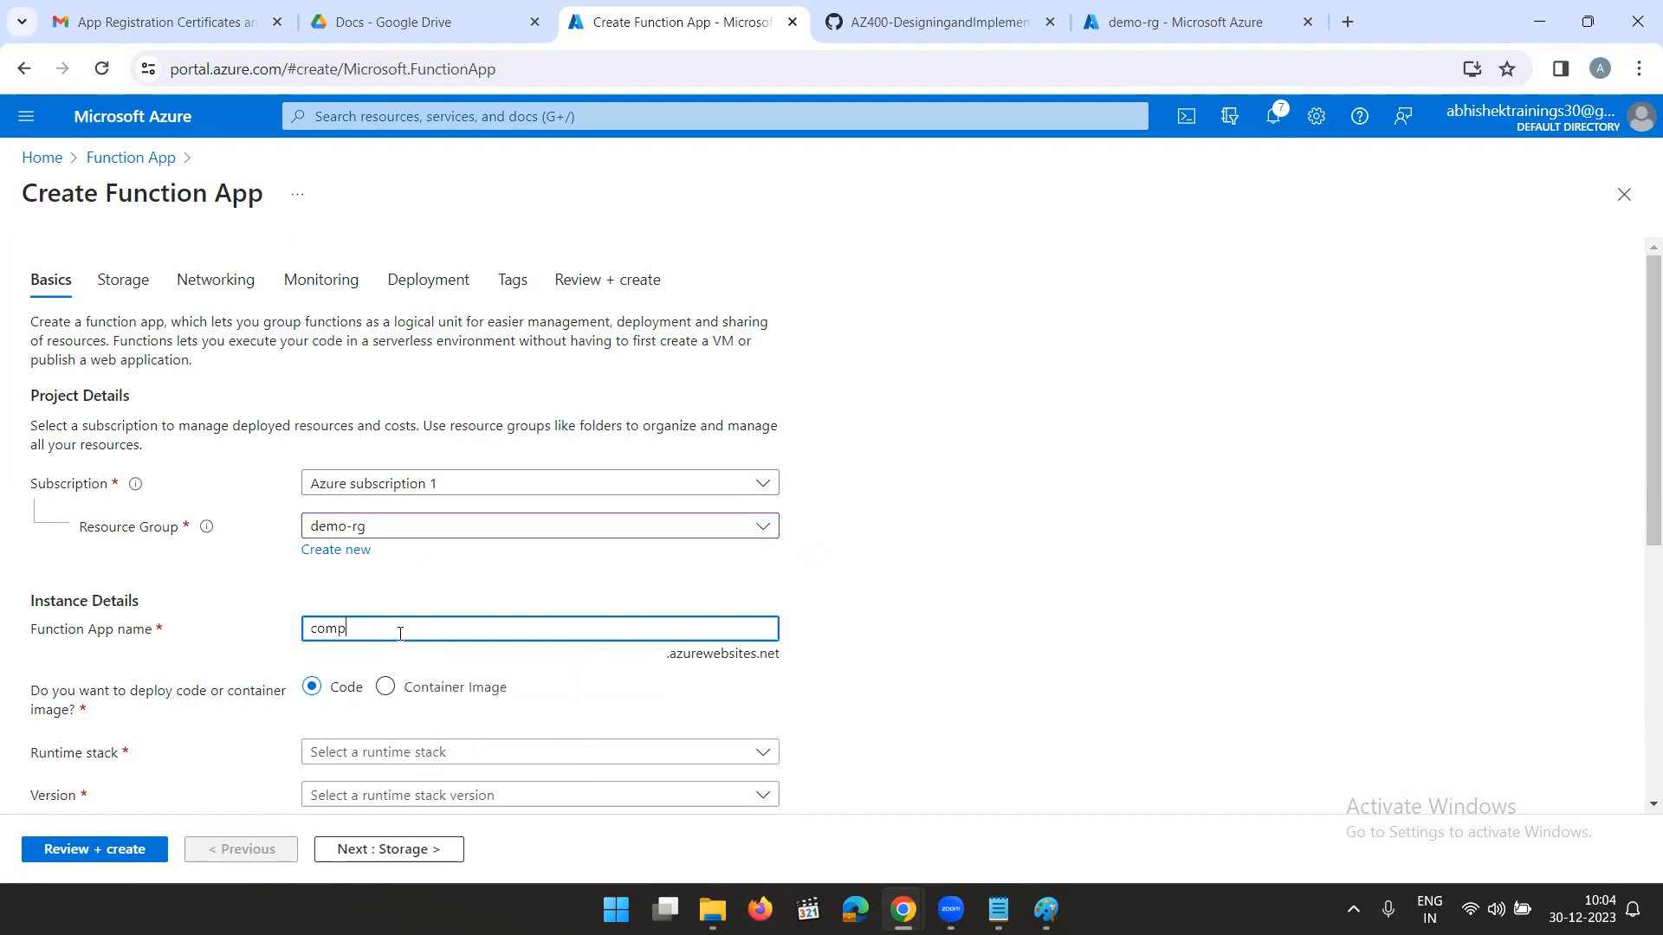
text(ressspictures)
click(1005, 517)
scroll(1041, 588, down, 2)
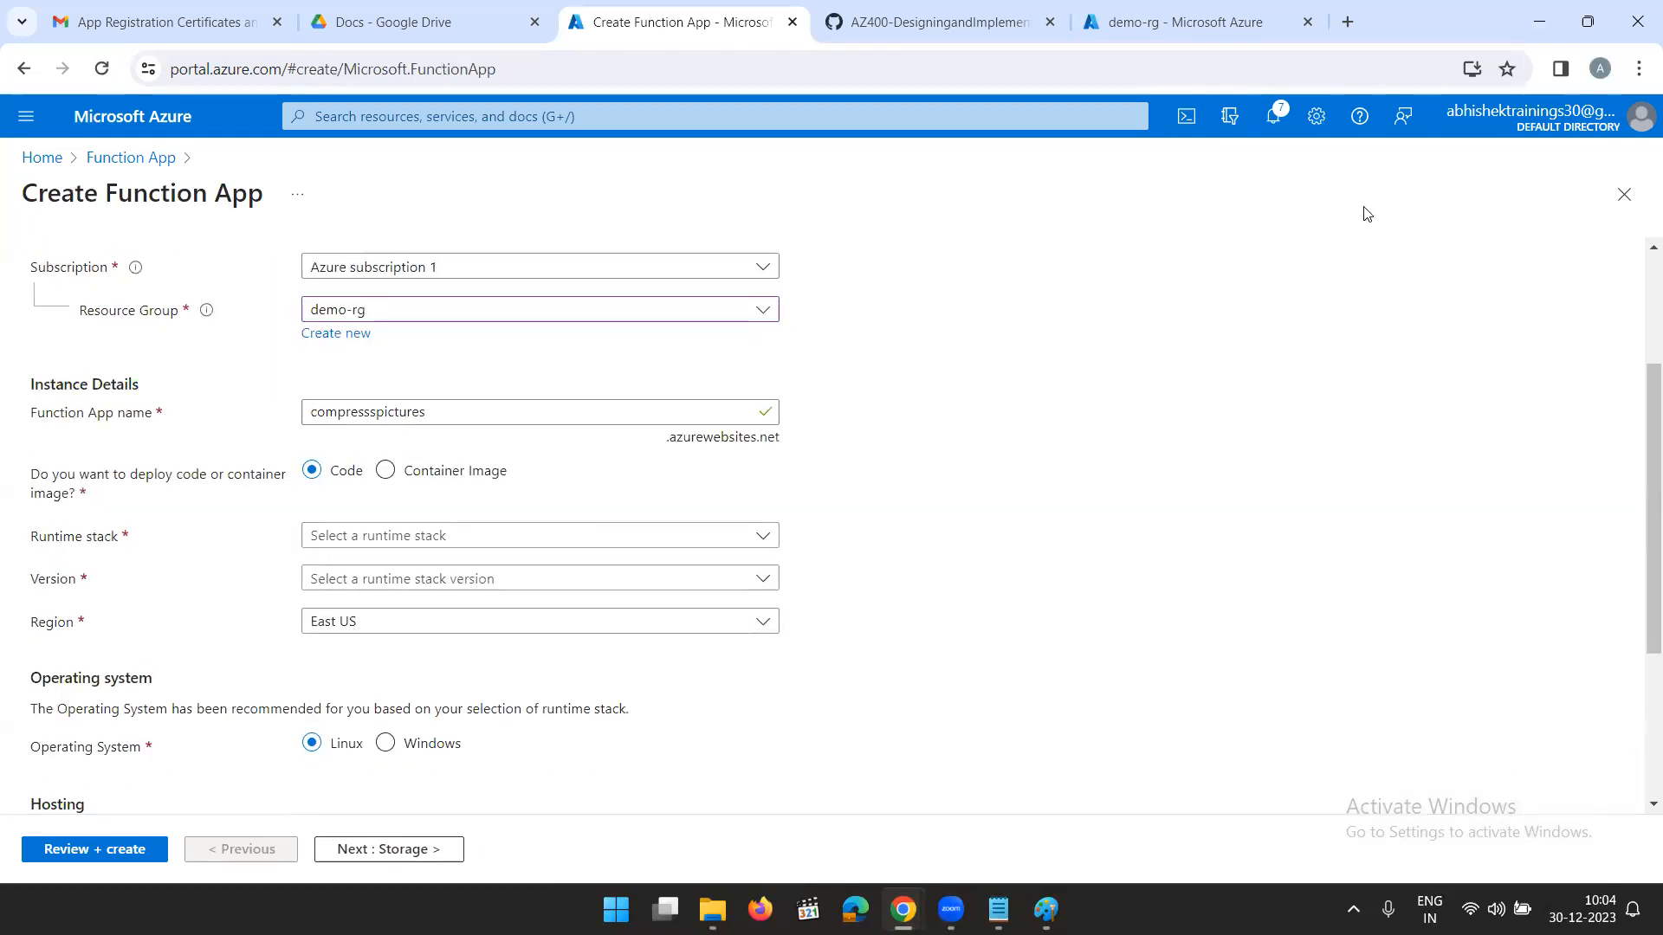
click(1126, 26)
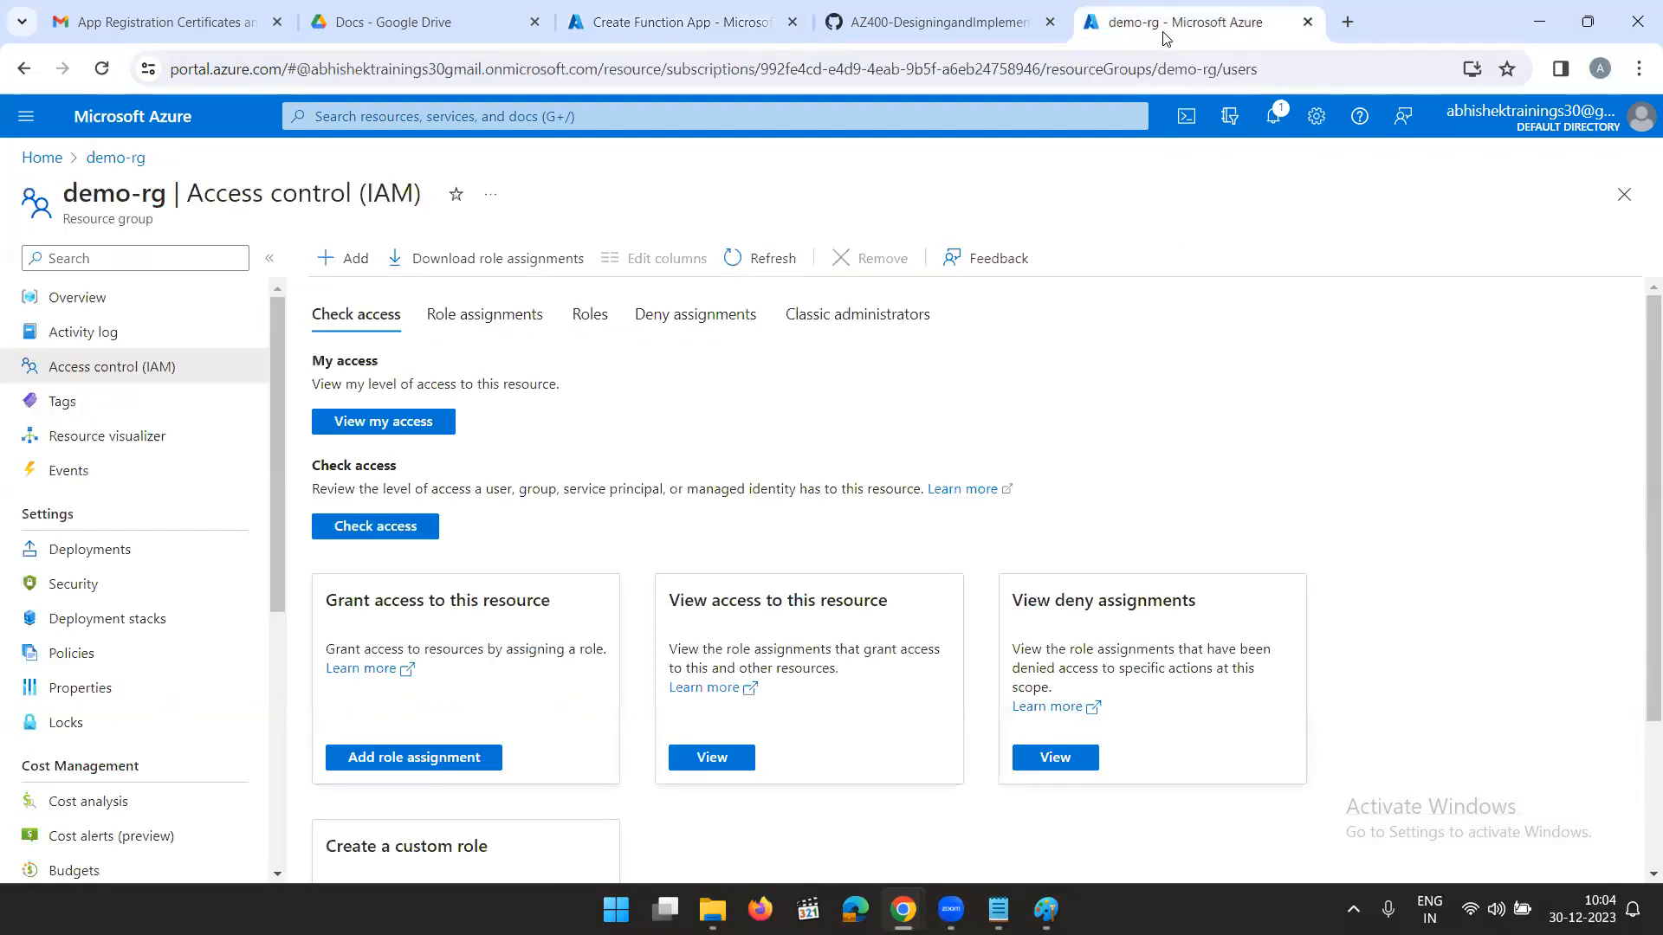
click(1046, 909)
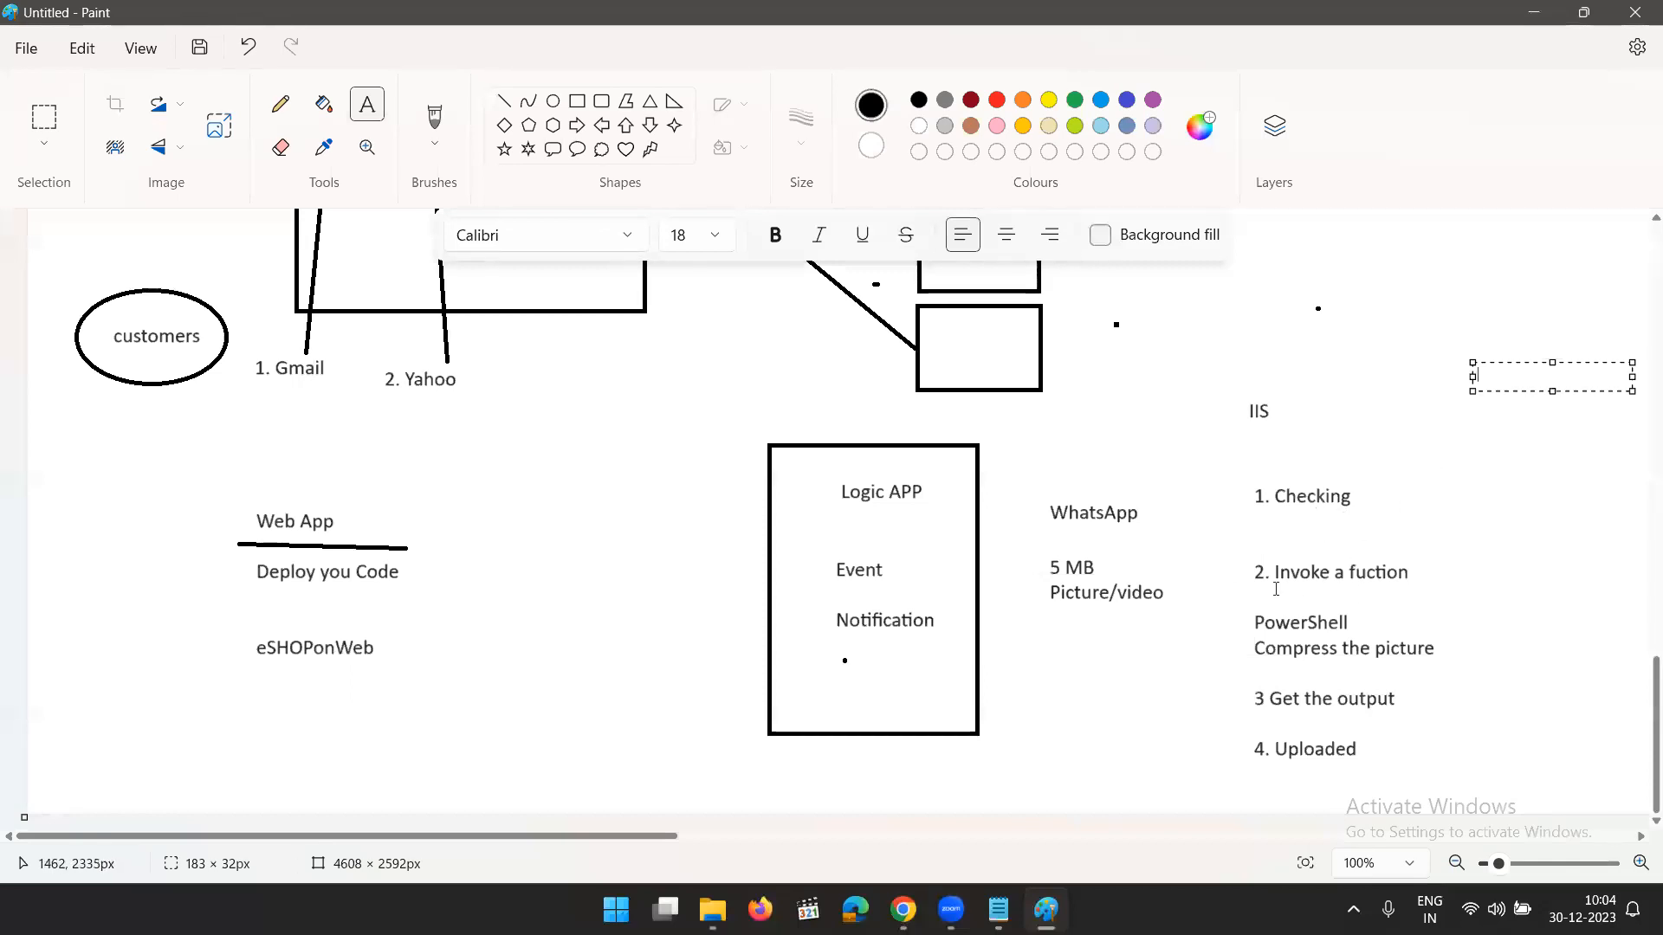
click(1533, 12)
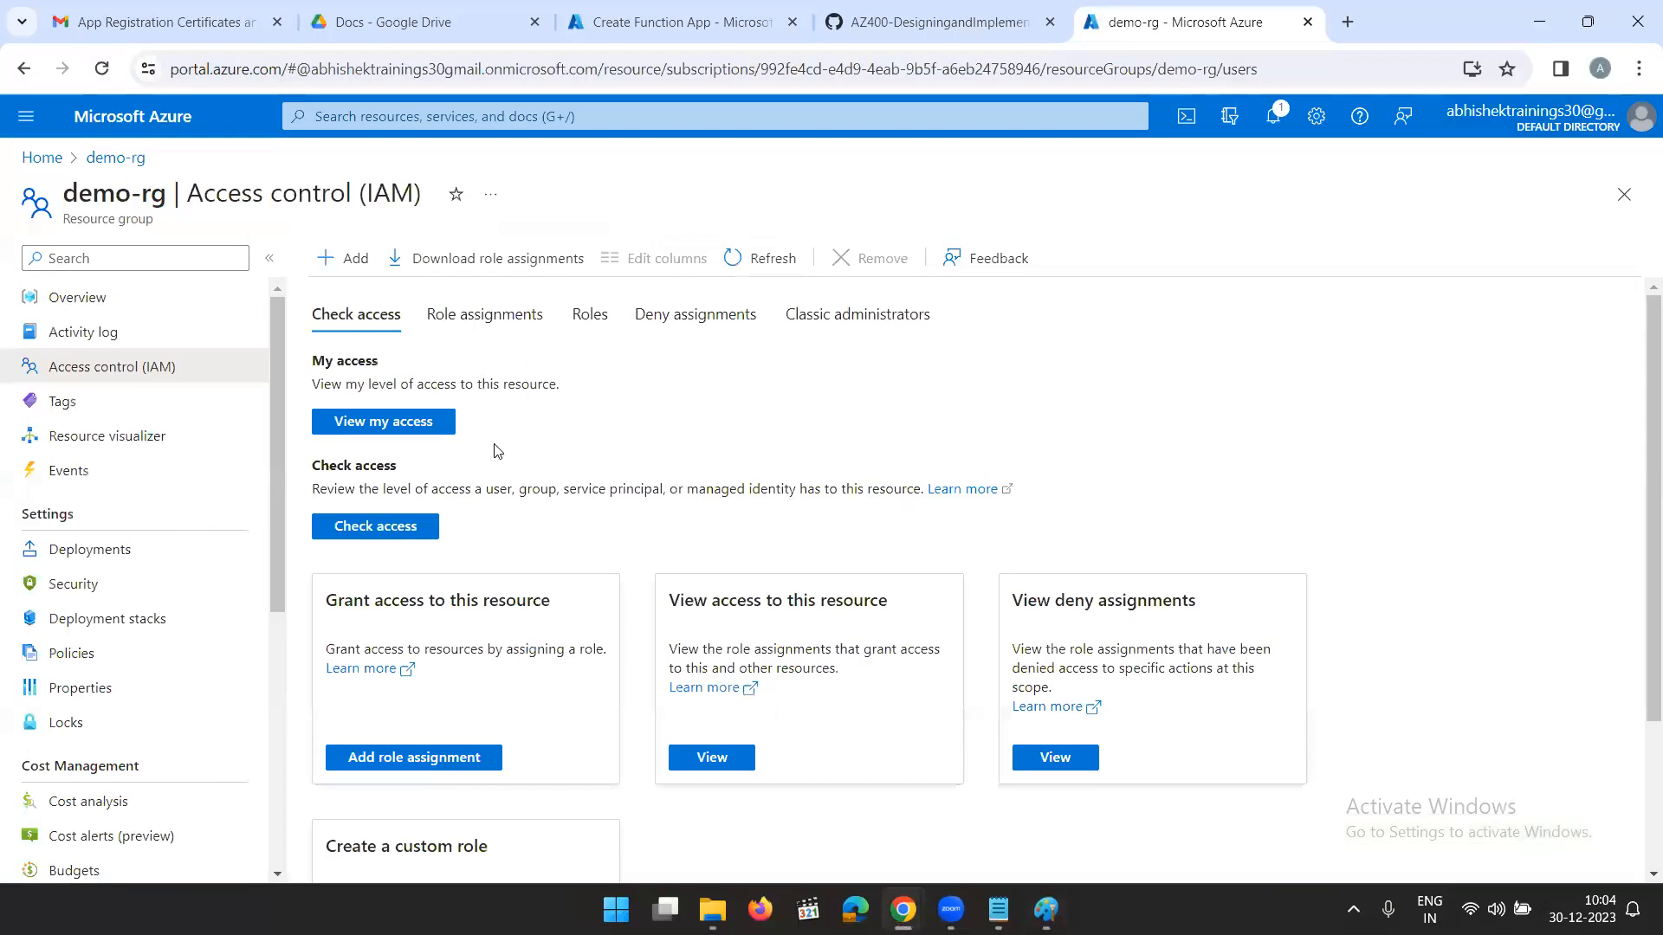
click(682, 24)
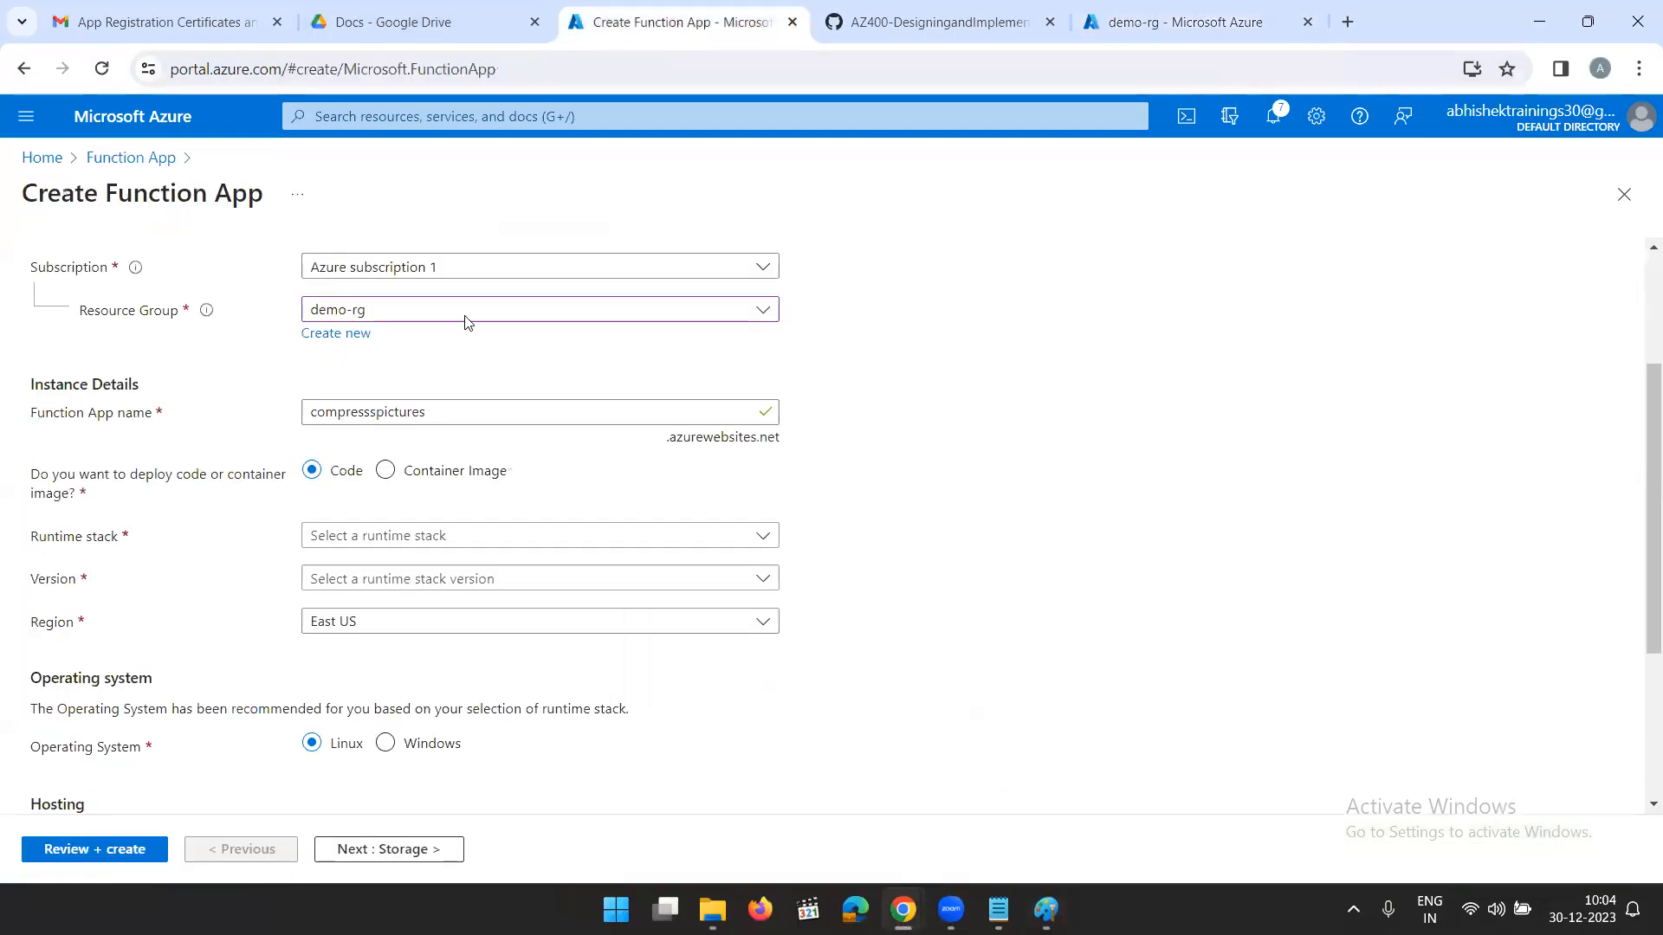
click(1159, 24)
- Switch to Paint and add a text box beside "eSHOPonWeb" with the line "Check for an event"
click(1045, 909)
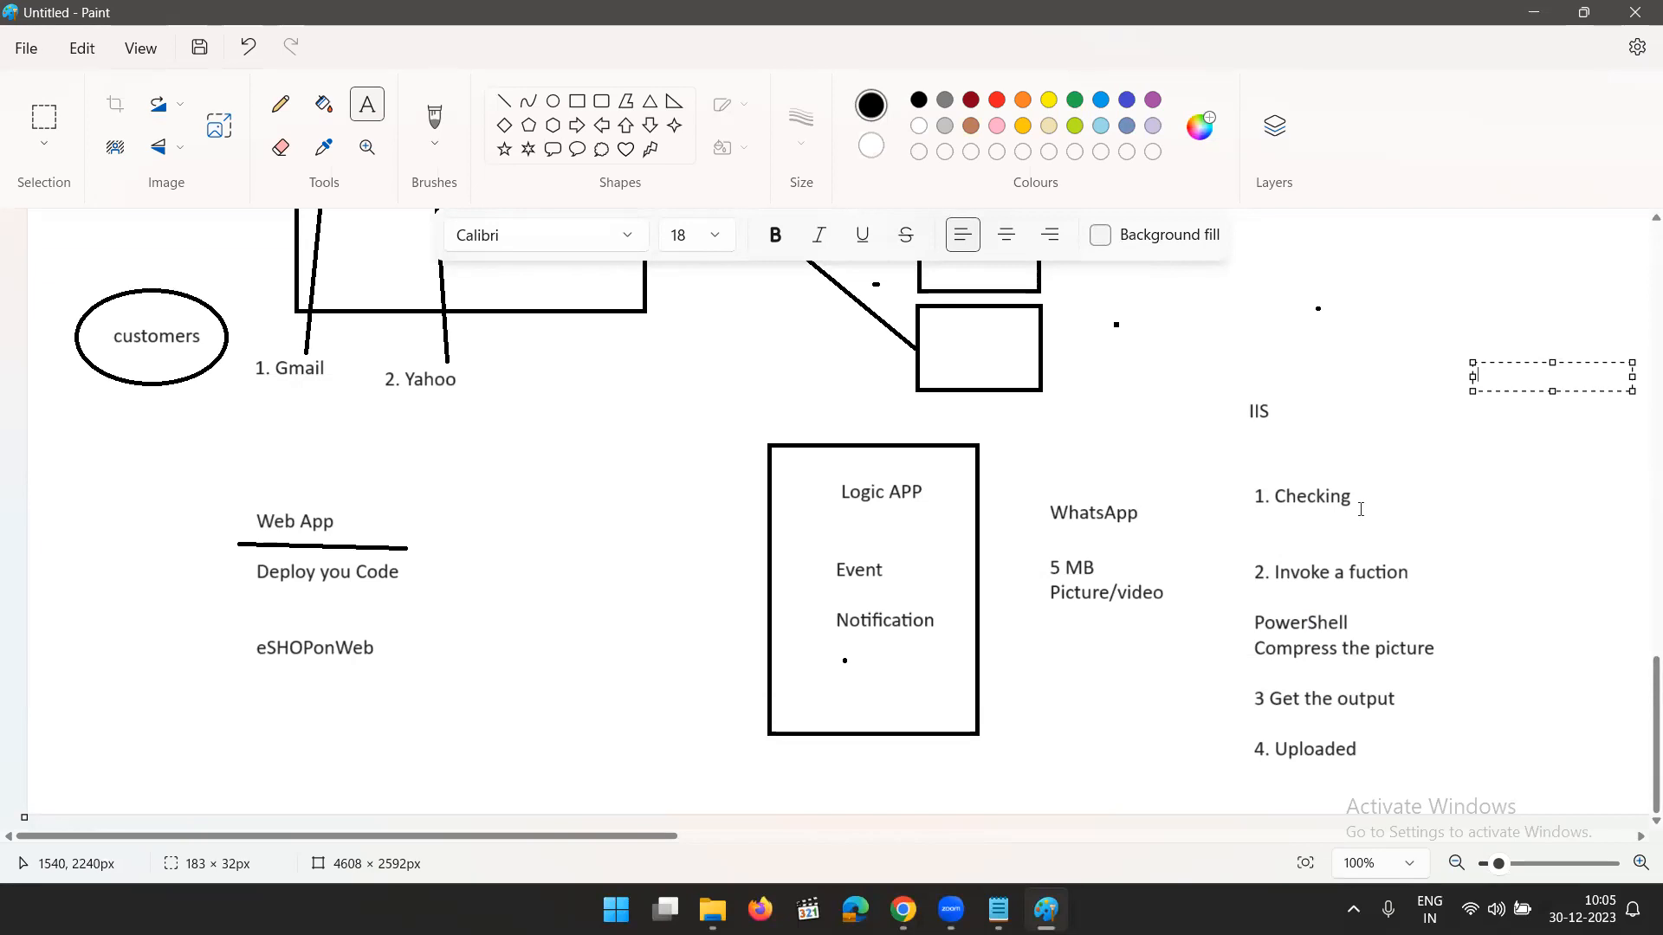
click(460, 621)
click(469, 624)
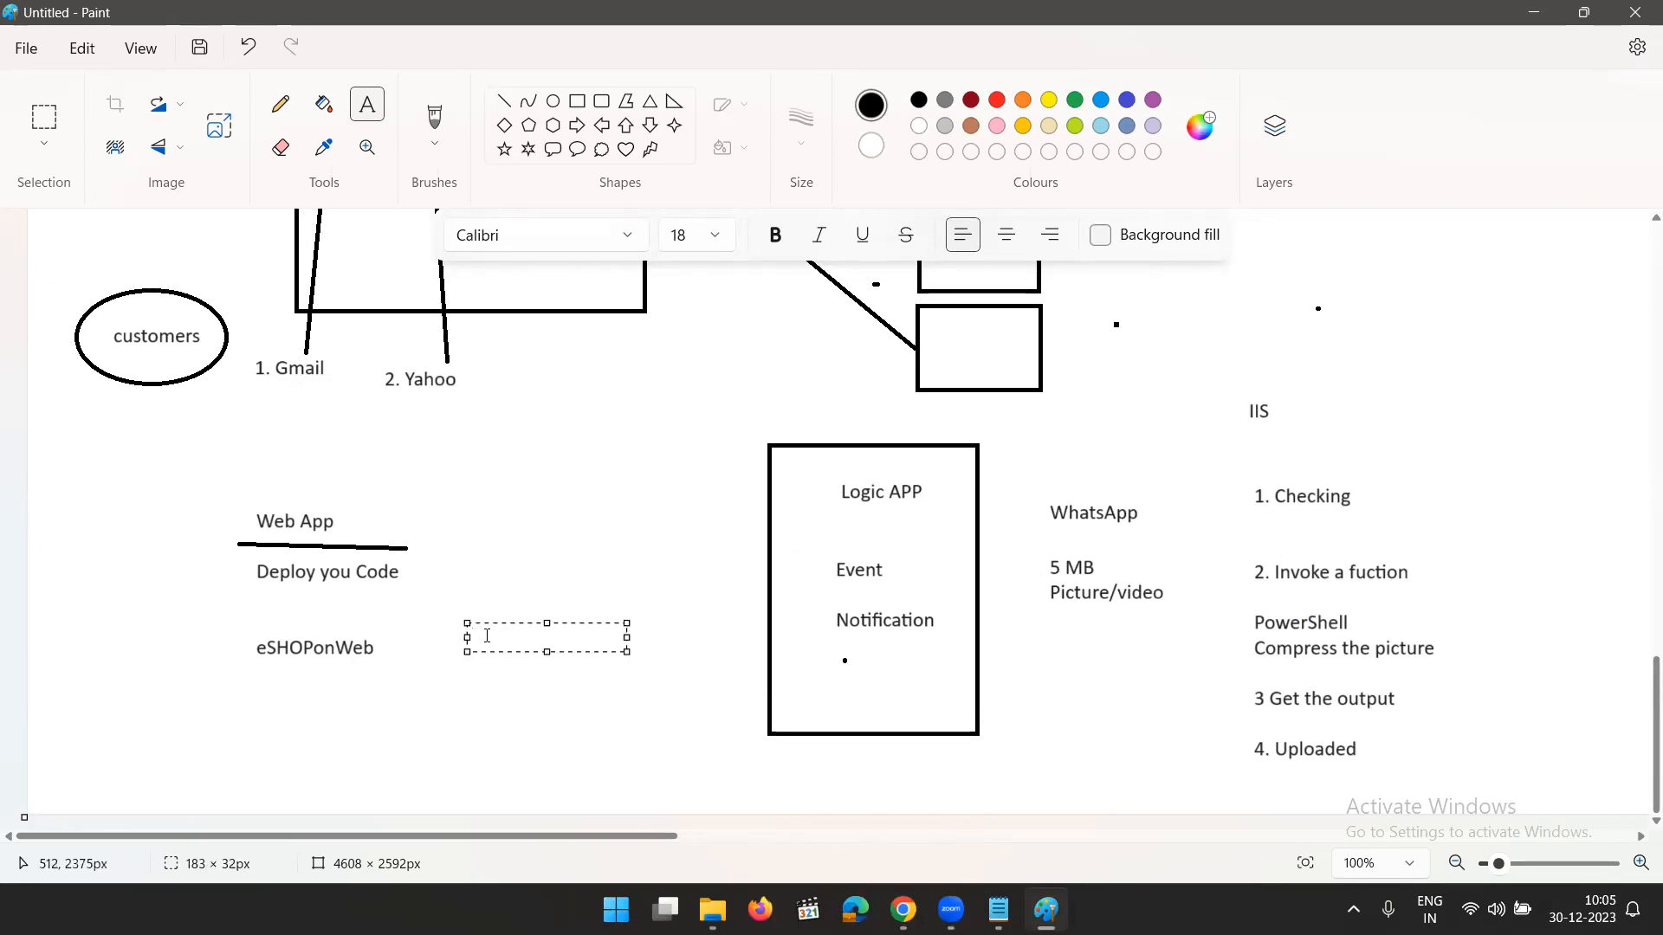
text(Check for an event)
key(Return)
- Add the lines "Call for Action" and "Get the Output" below "Check for an event"
text(Call for A)
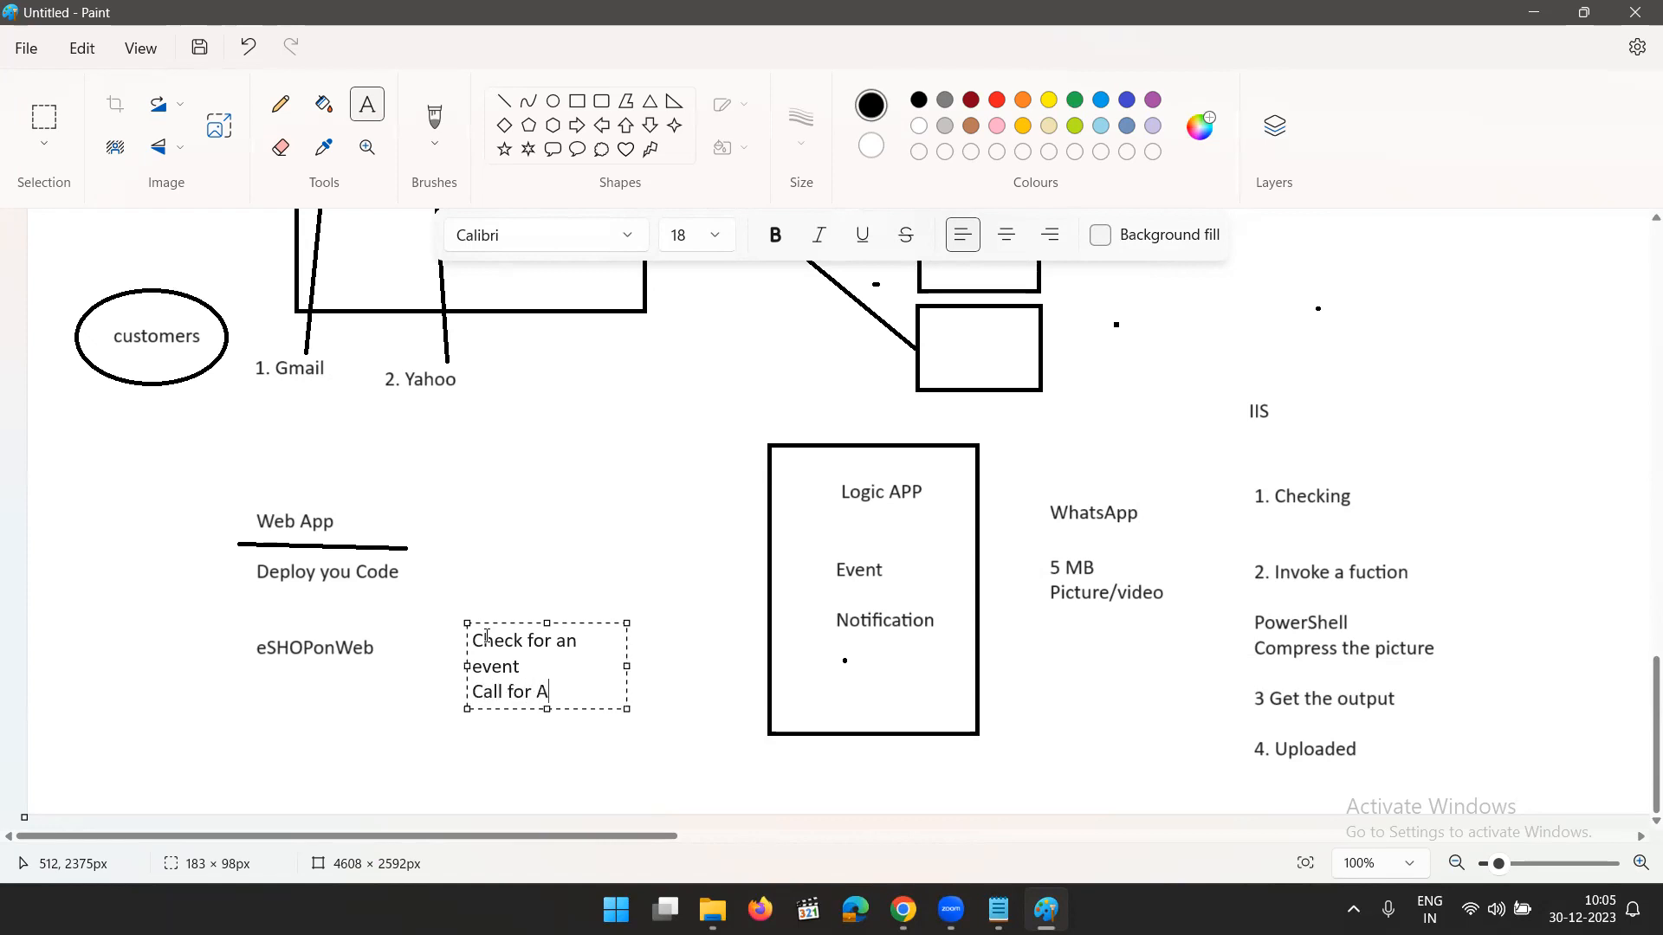
text(ction)
key(Return)
text(G)
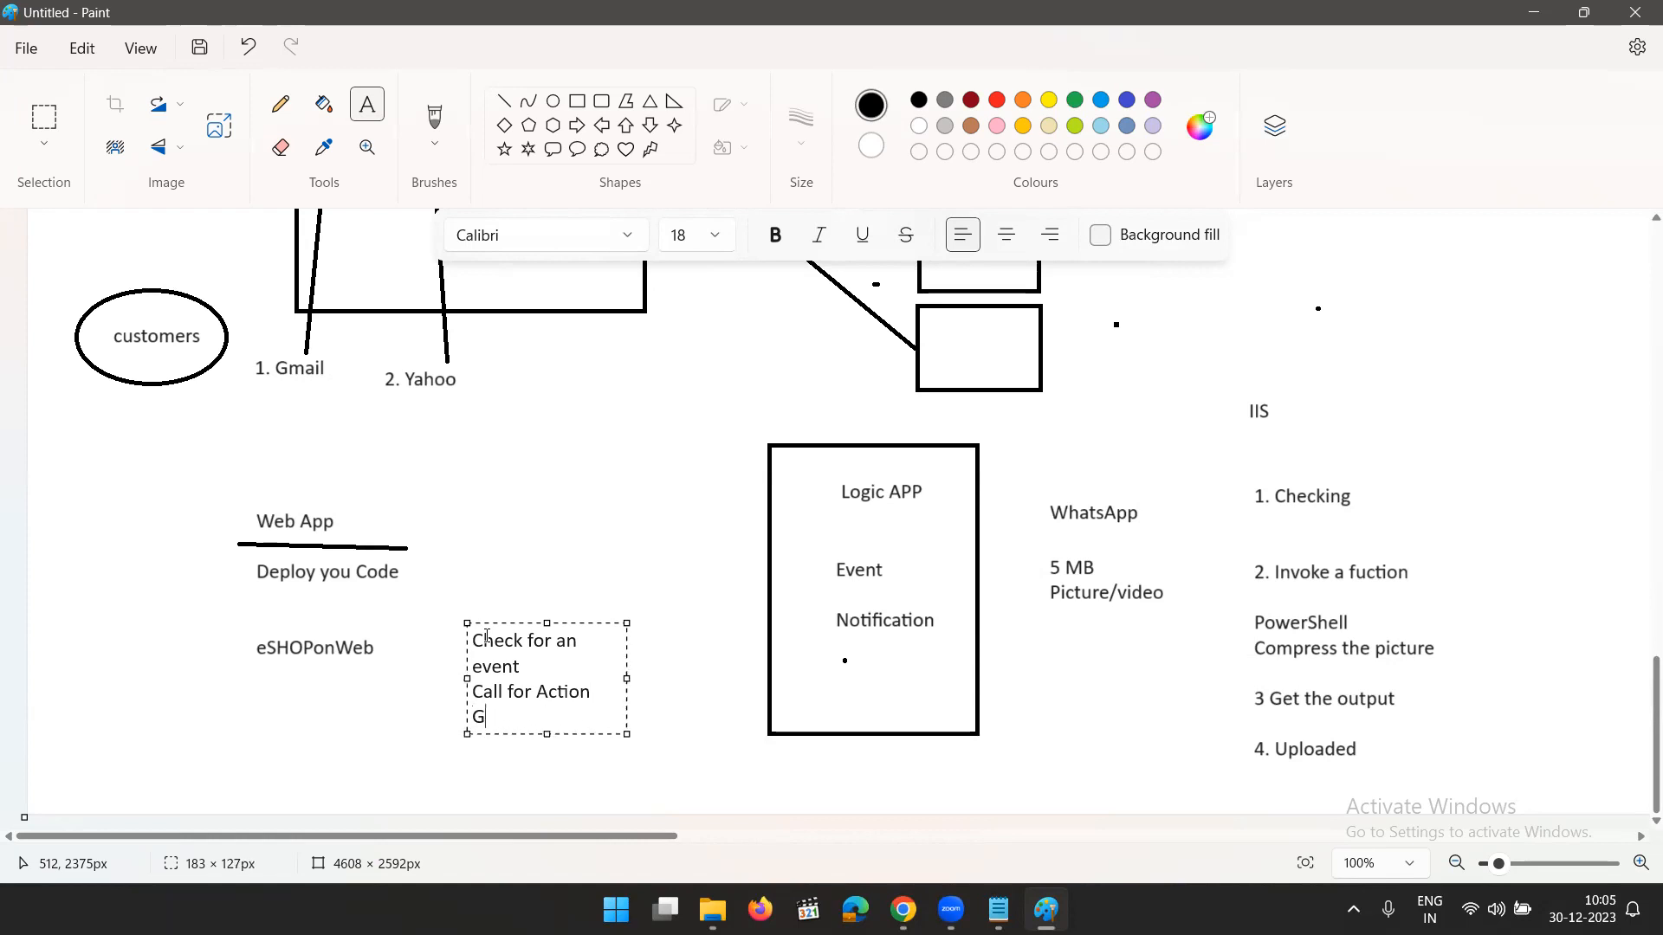
text(et the Output)
key(Return)
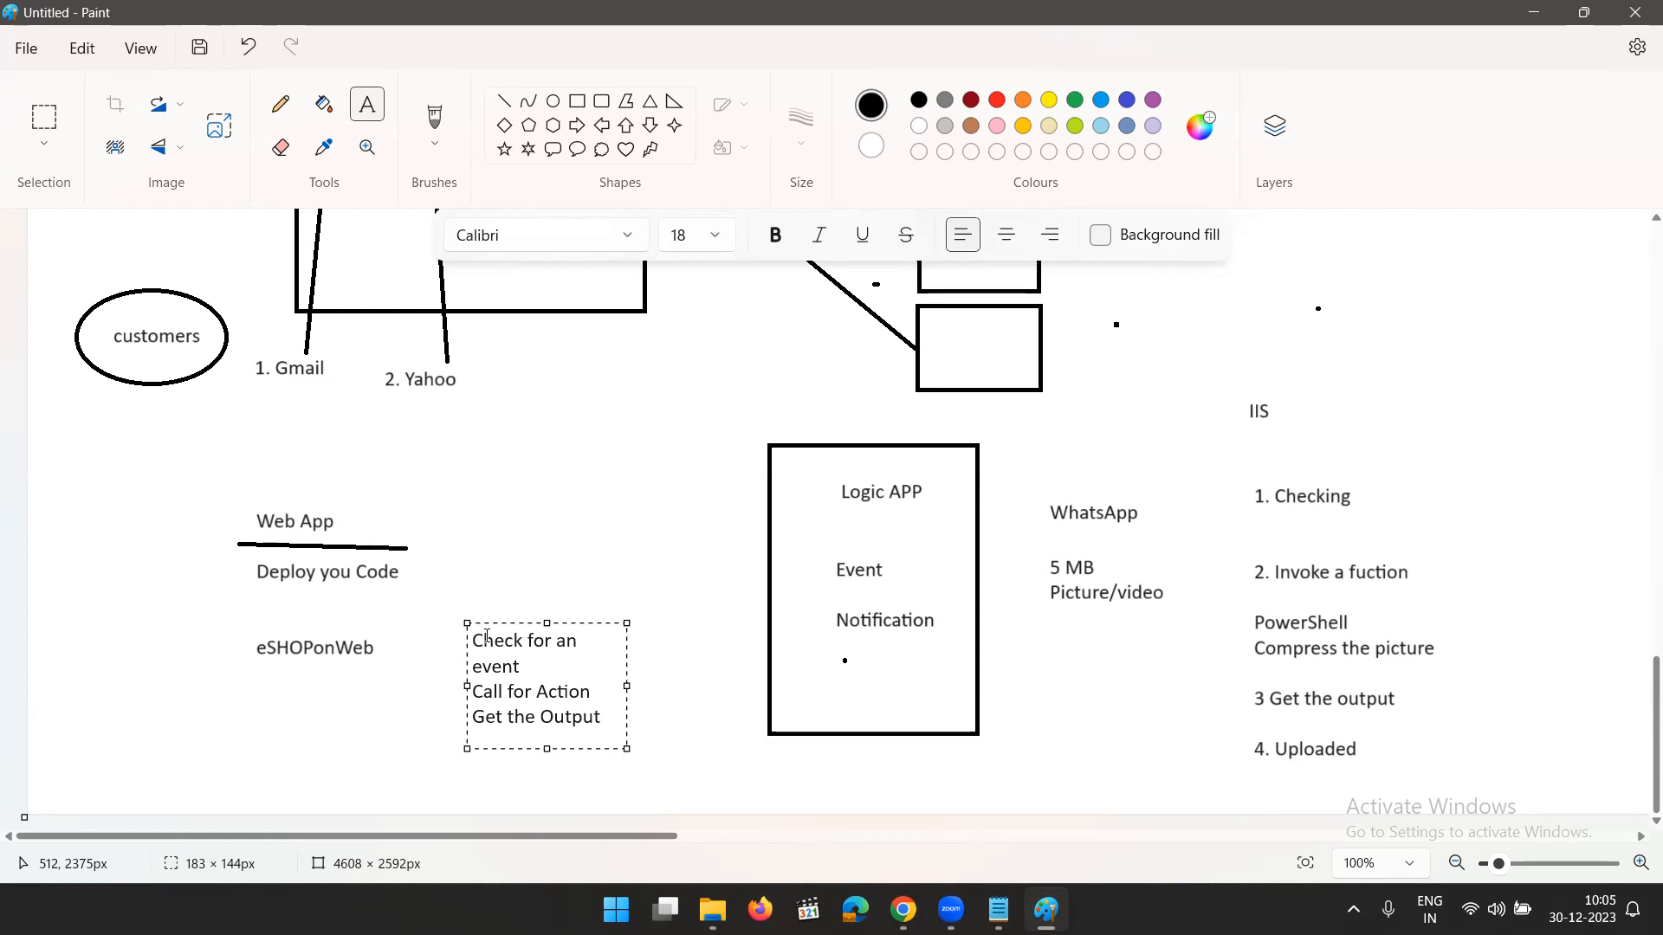
- Add the line "Perform the desired step" and enlarge the text box to about 294 × 217 px
text(Perfo)
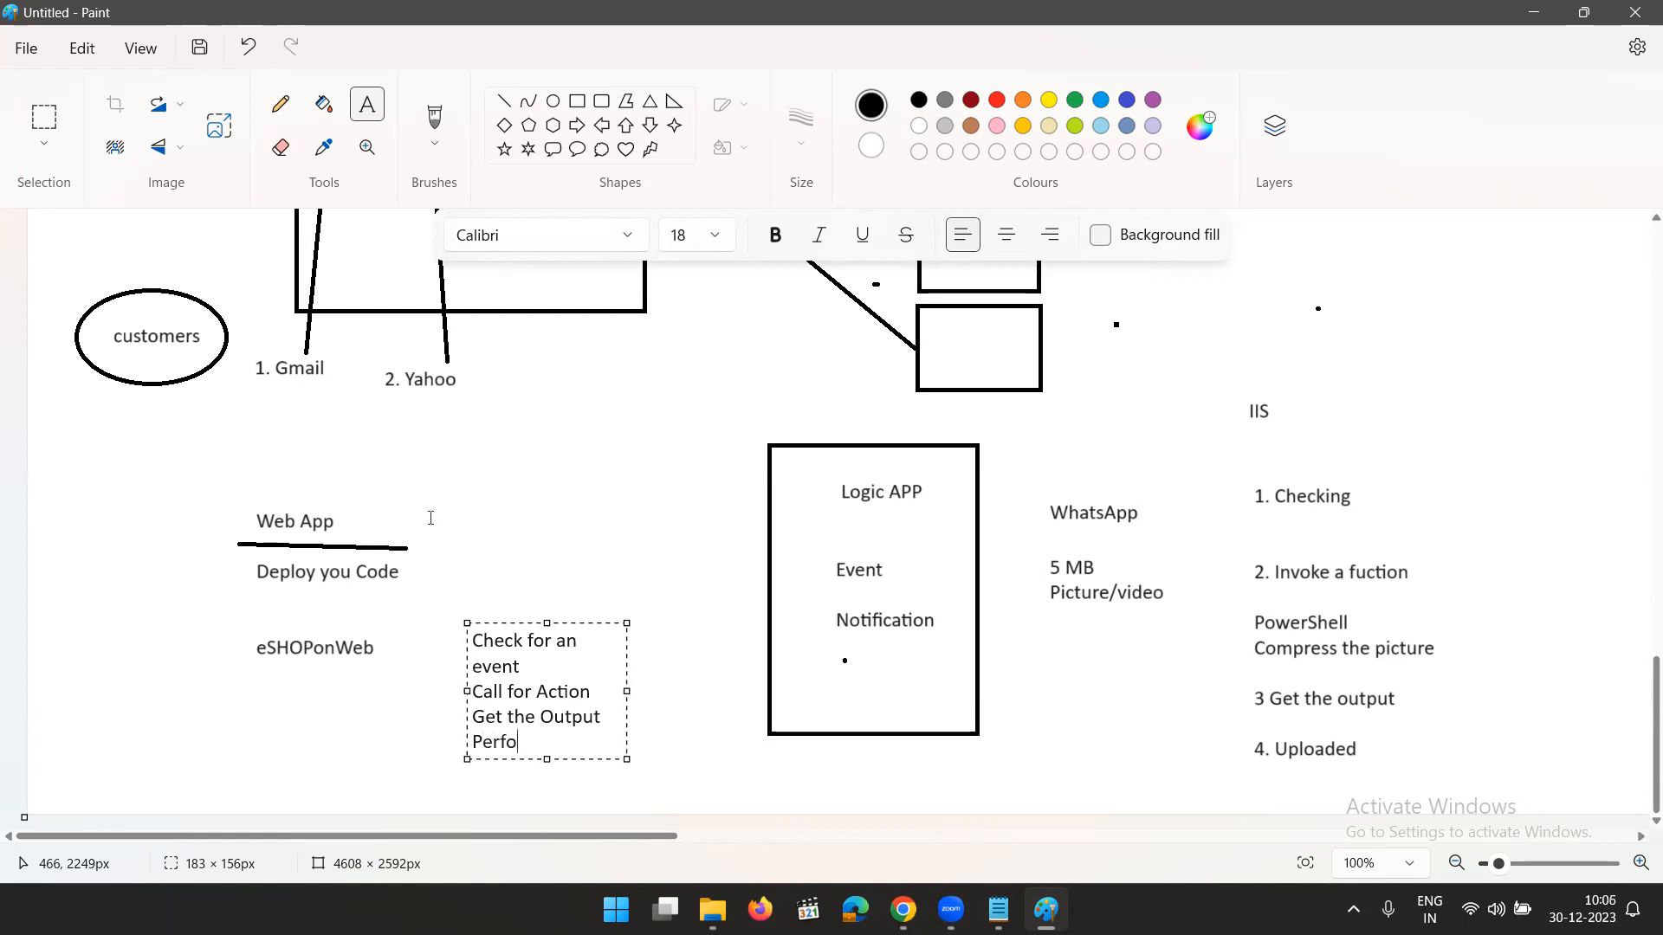
text(rm the desired)
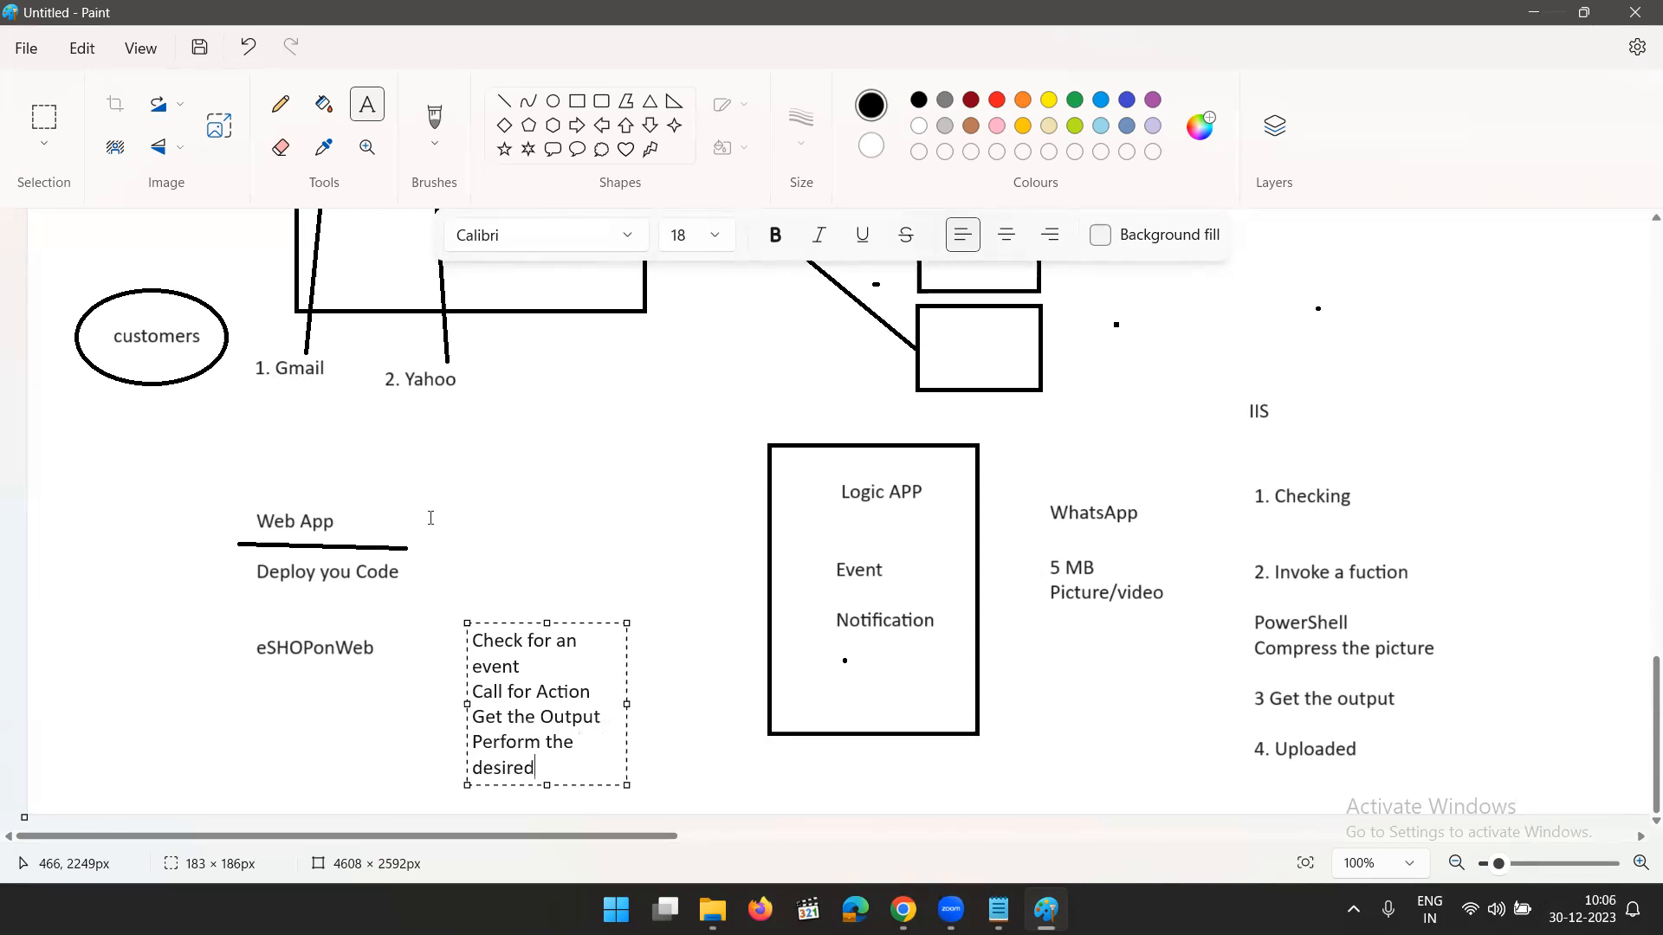
text( step)
drag(627, 704, 724, 704)
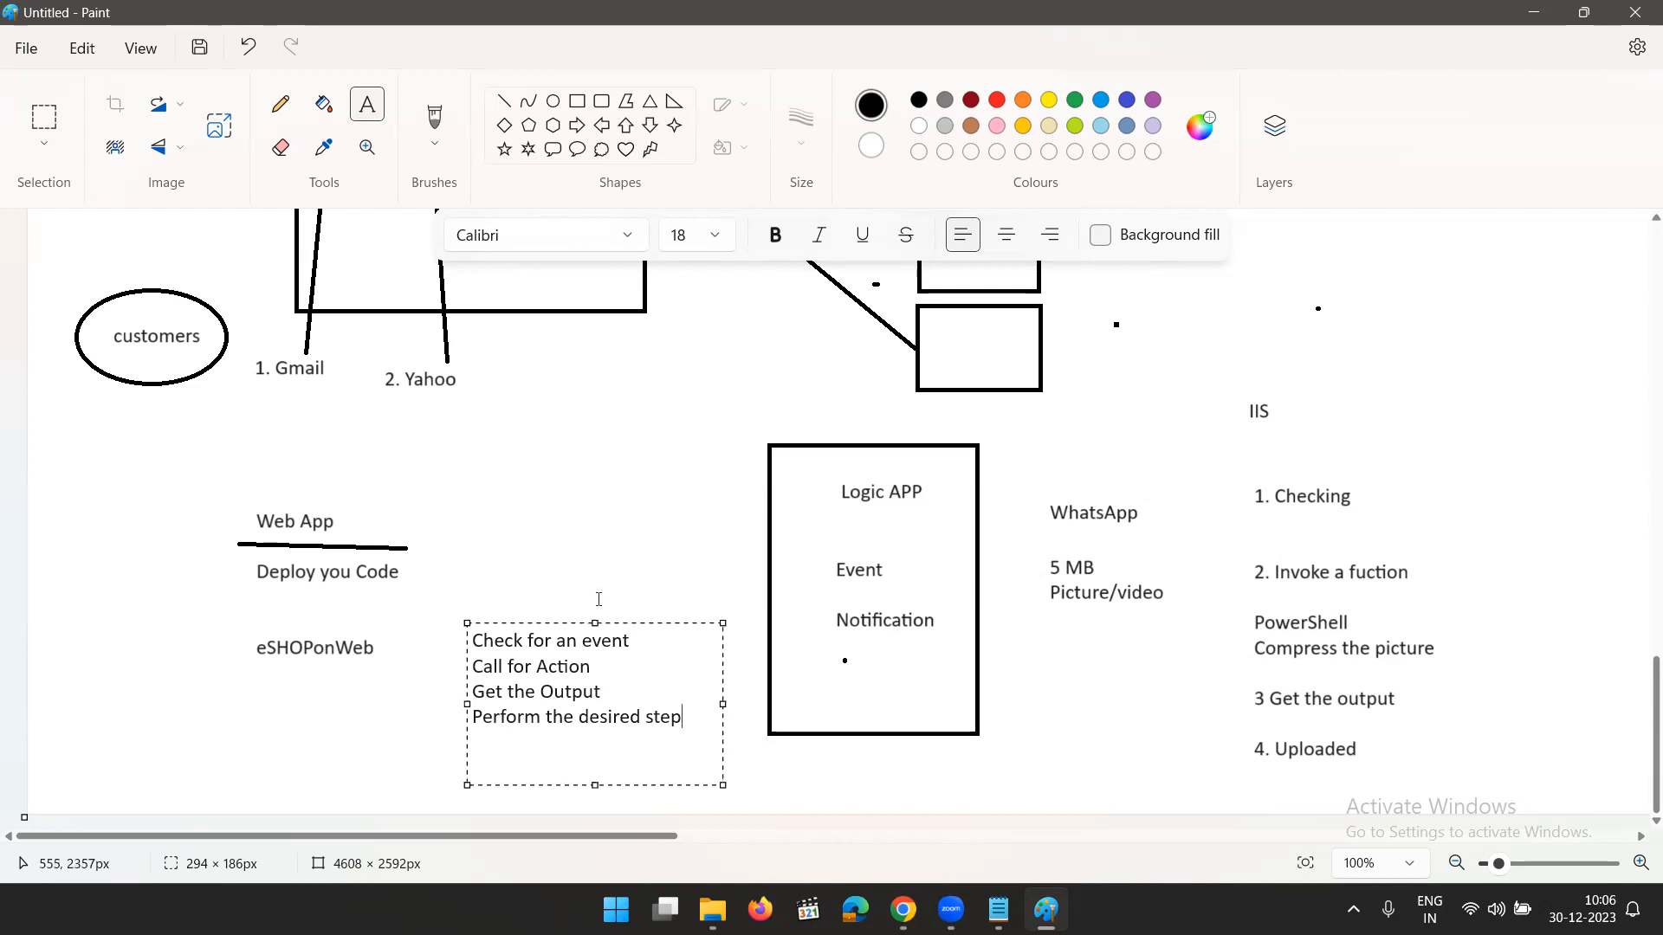
drag(595, 623, 595, 596)
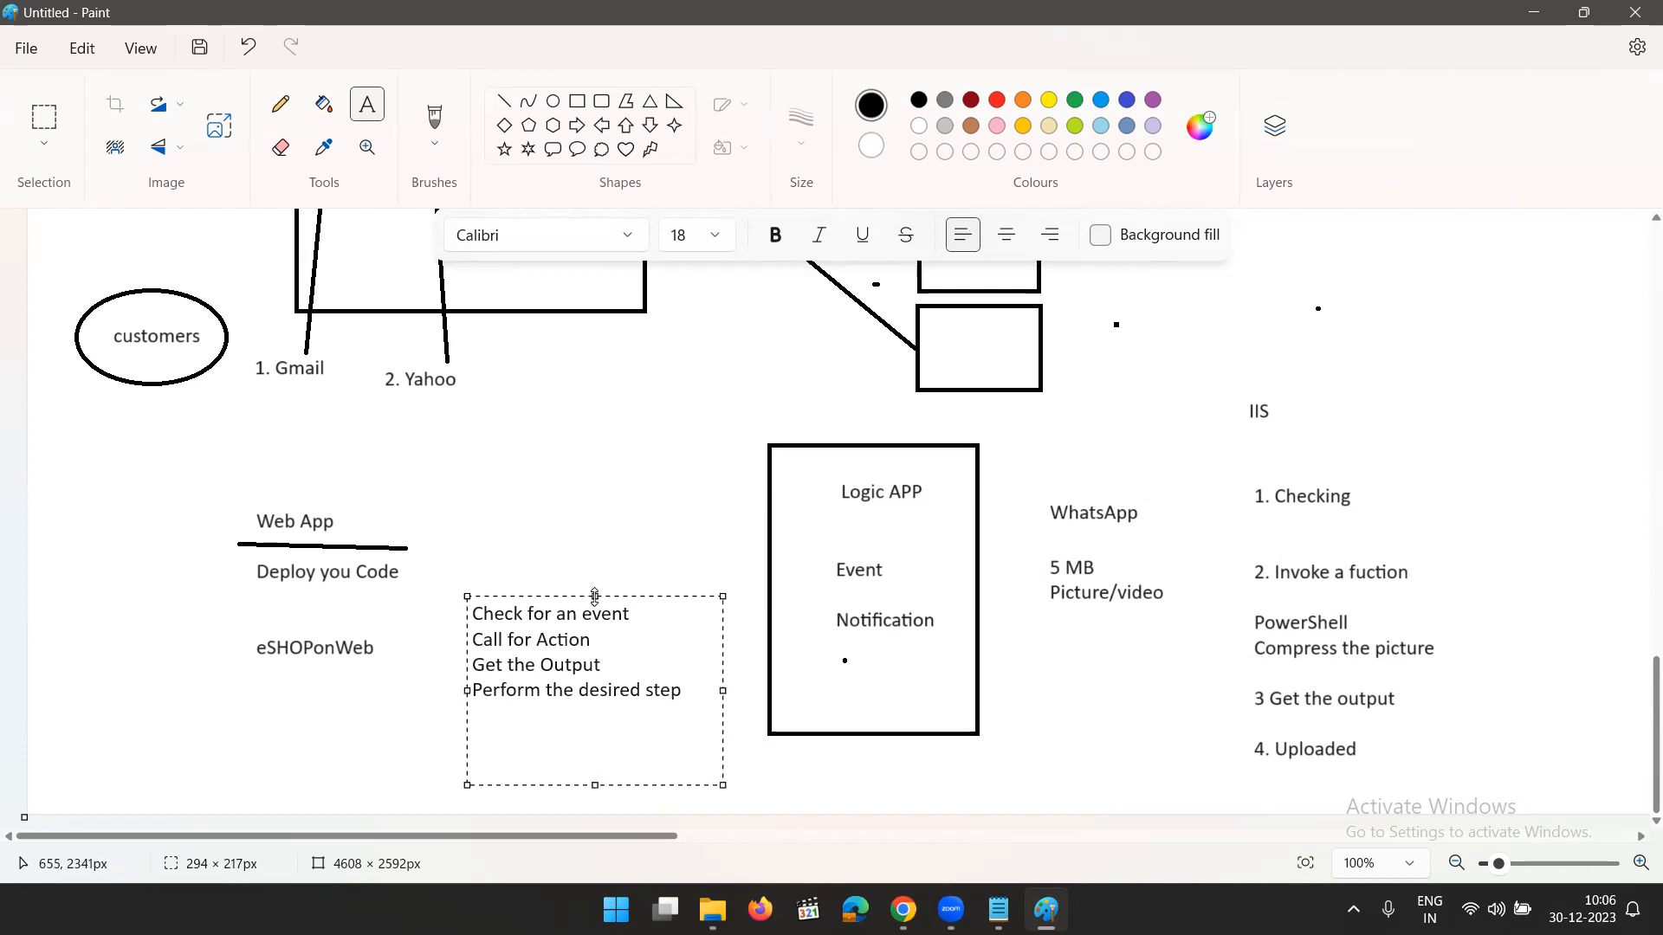
- Insert the heading "Logic App Flow:" above "Check for an event", separated by a blank line
click(477, 615)
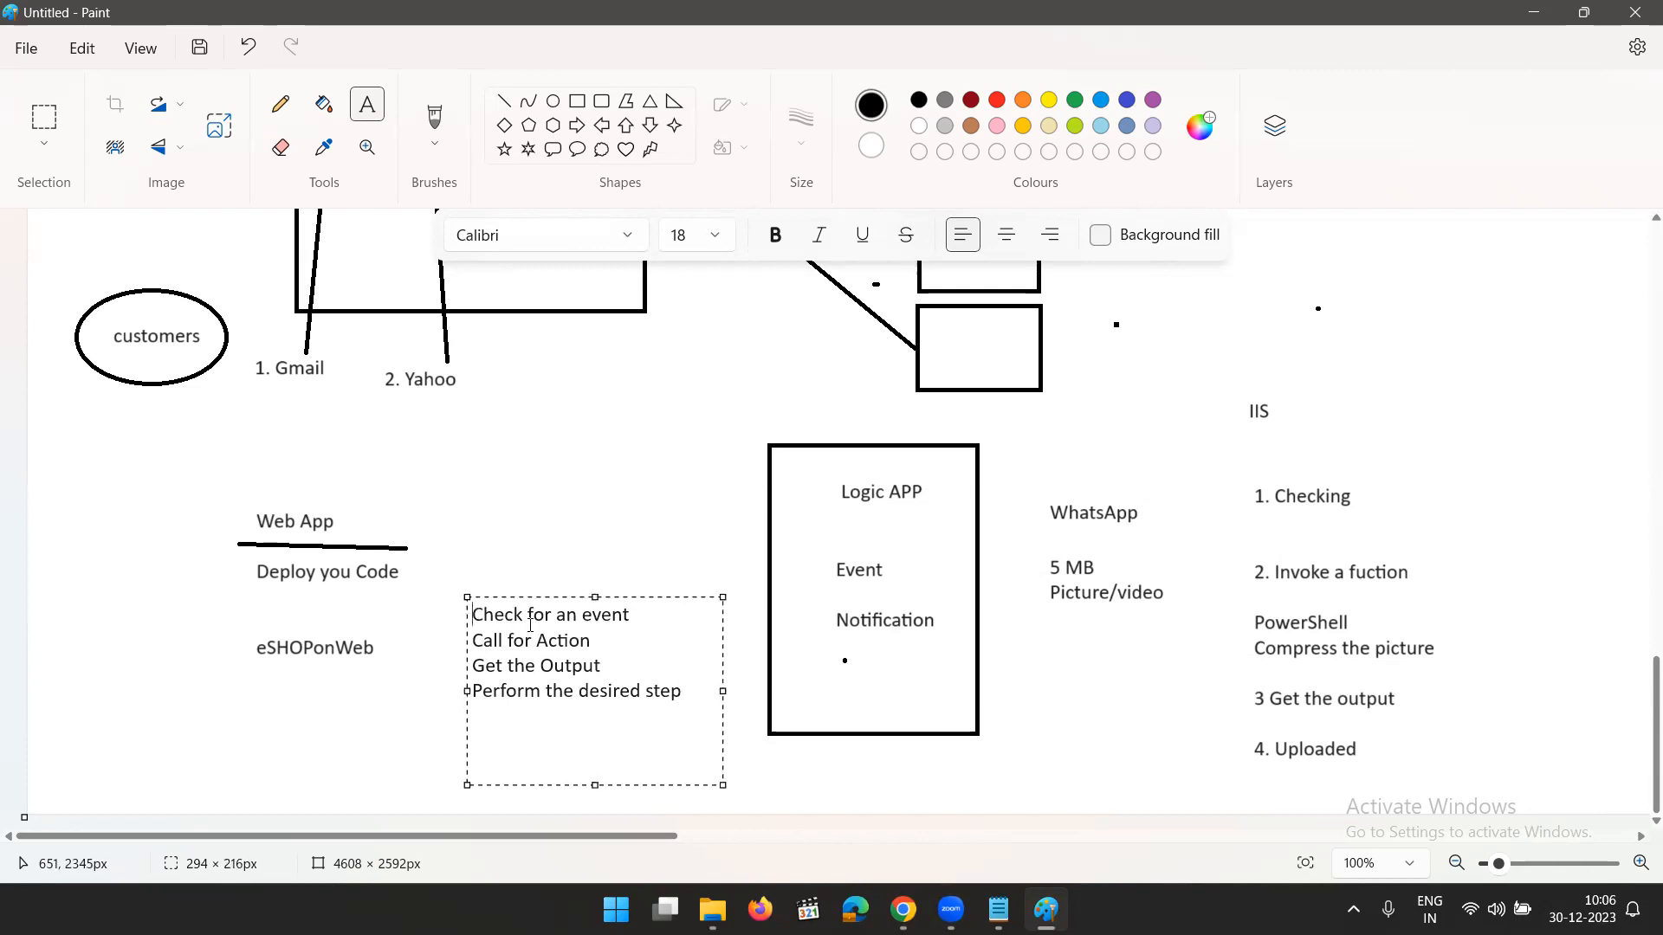
key(Return)
key(Return)
key(Up)
text(L)
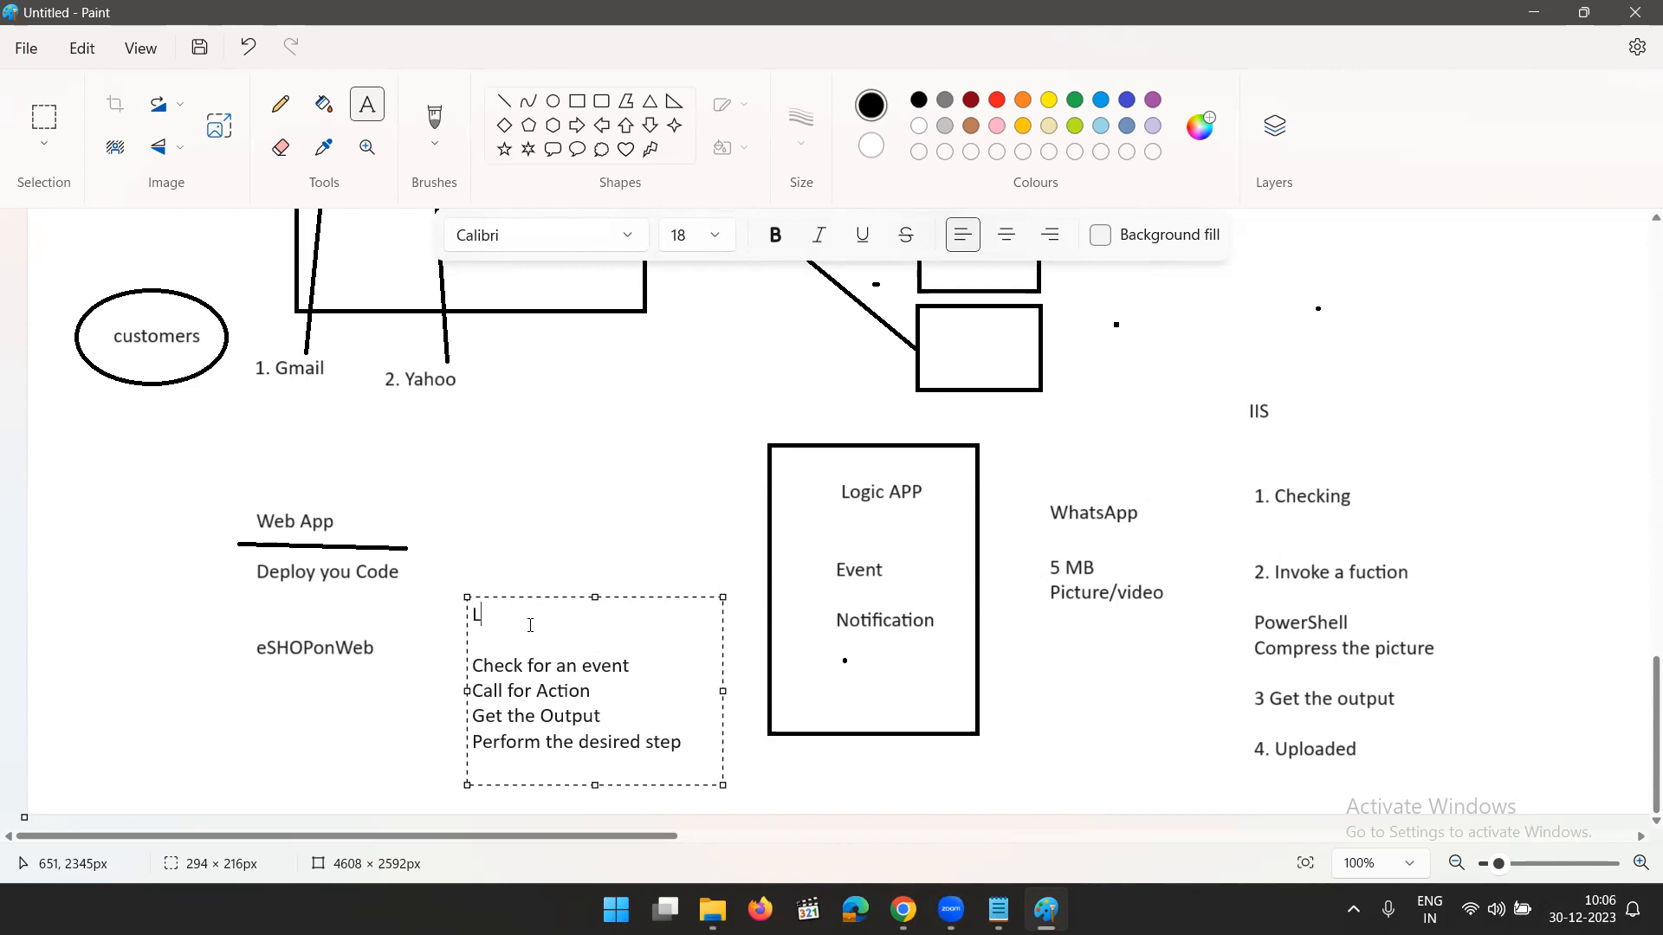
text(ogic App Flow:)
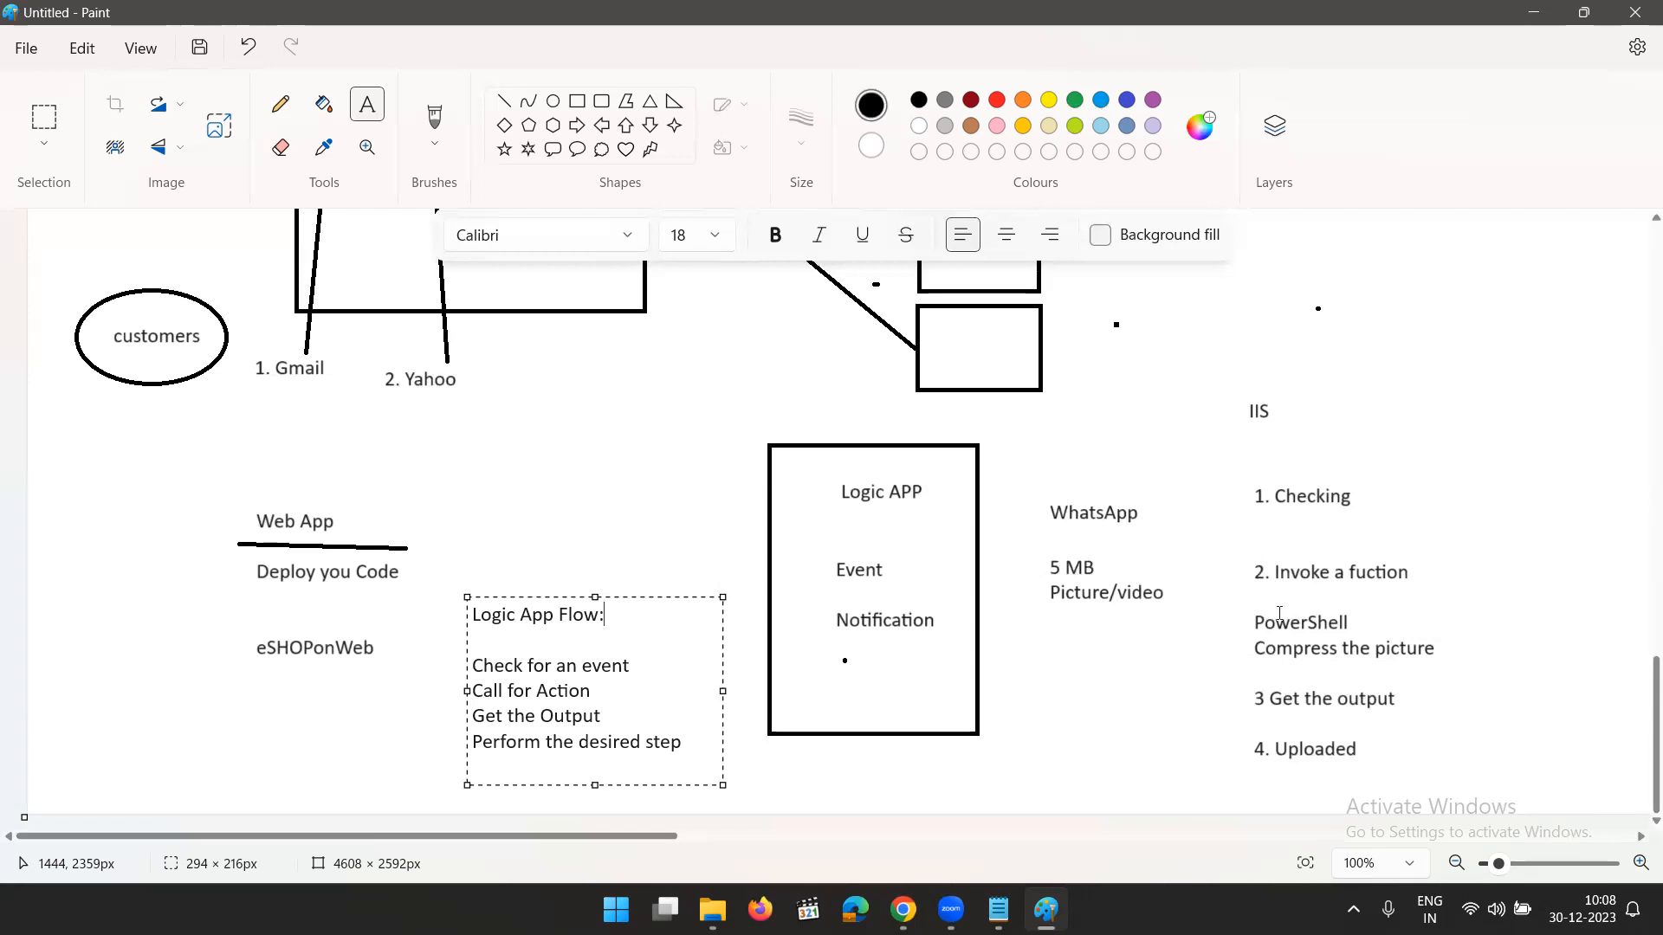
- Return to the Azure portal in the browser, abandon the Function App form, and open the lg-appregistration logic app
click(1540, 14)
click(667, 22)
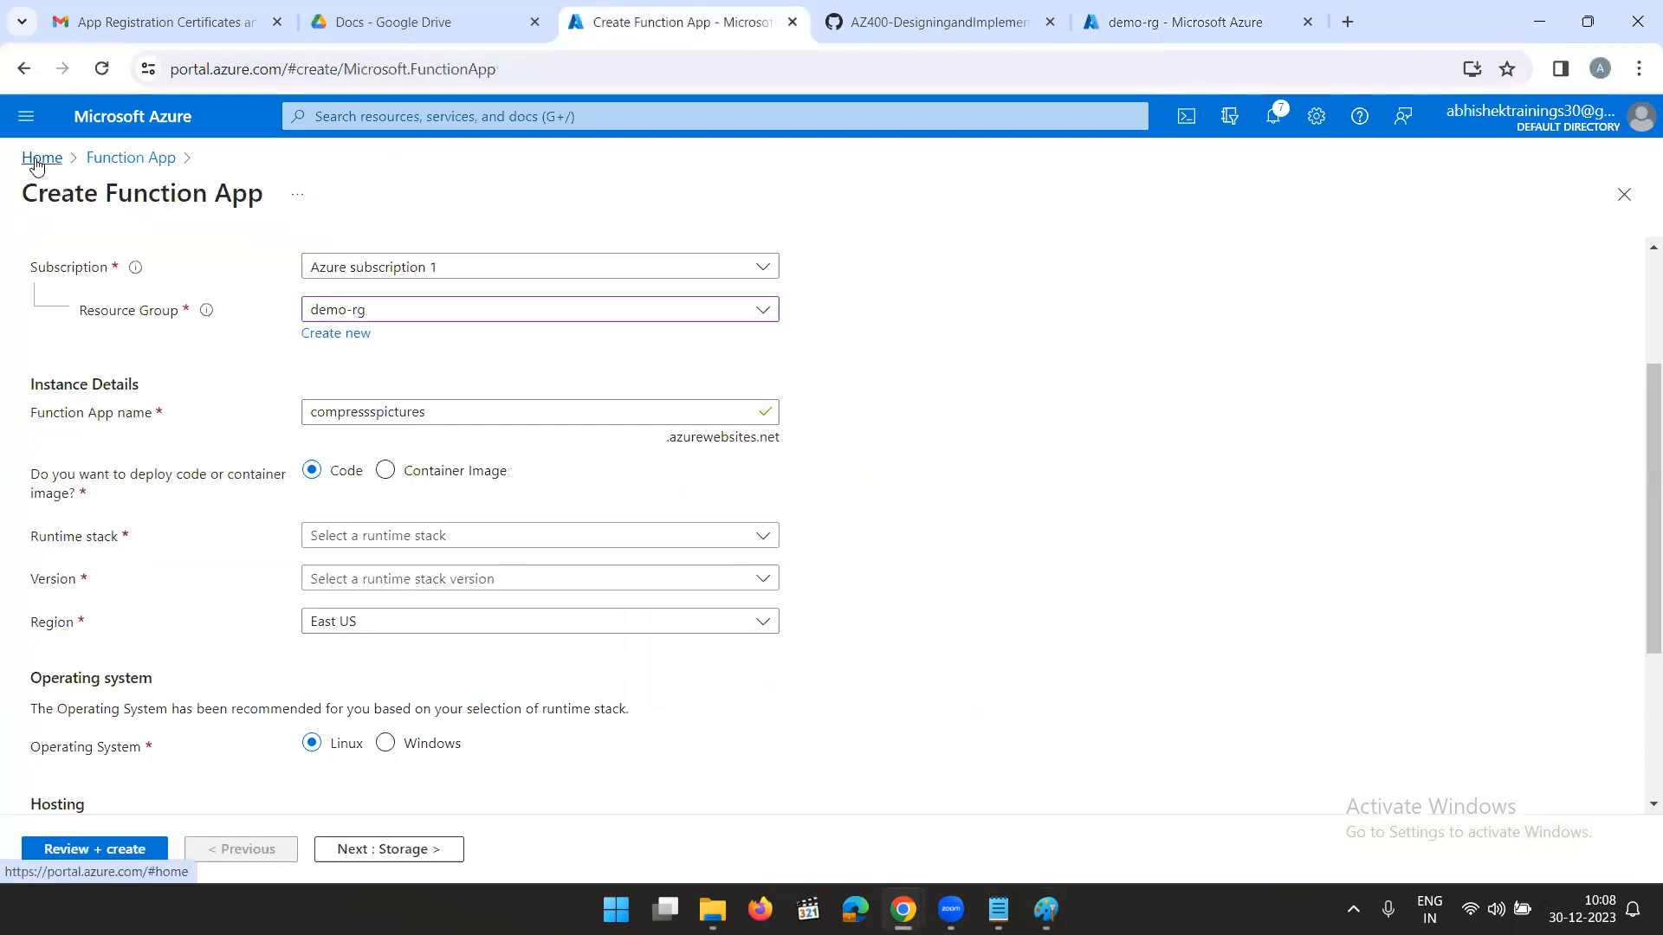
click(35, 163)
click(924, 206)
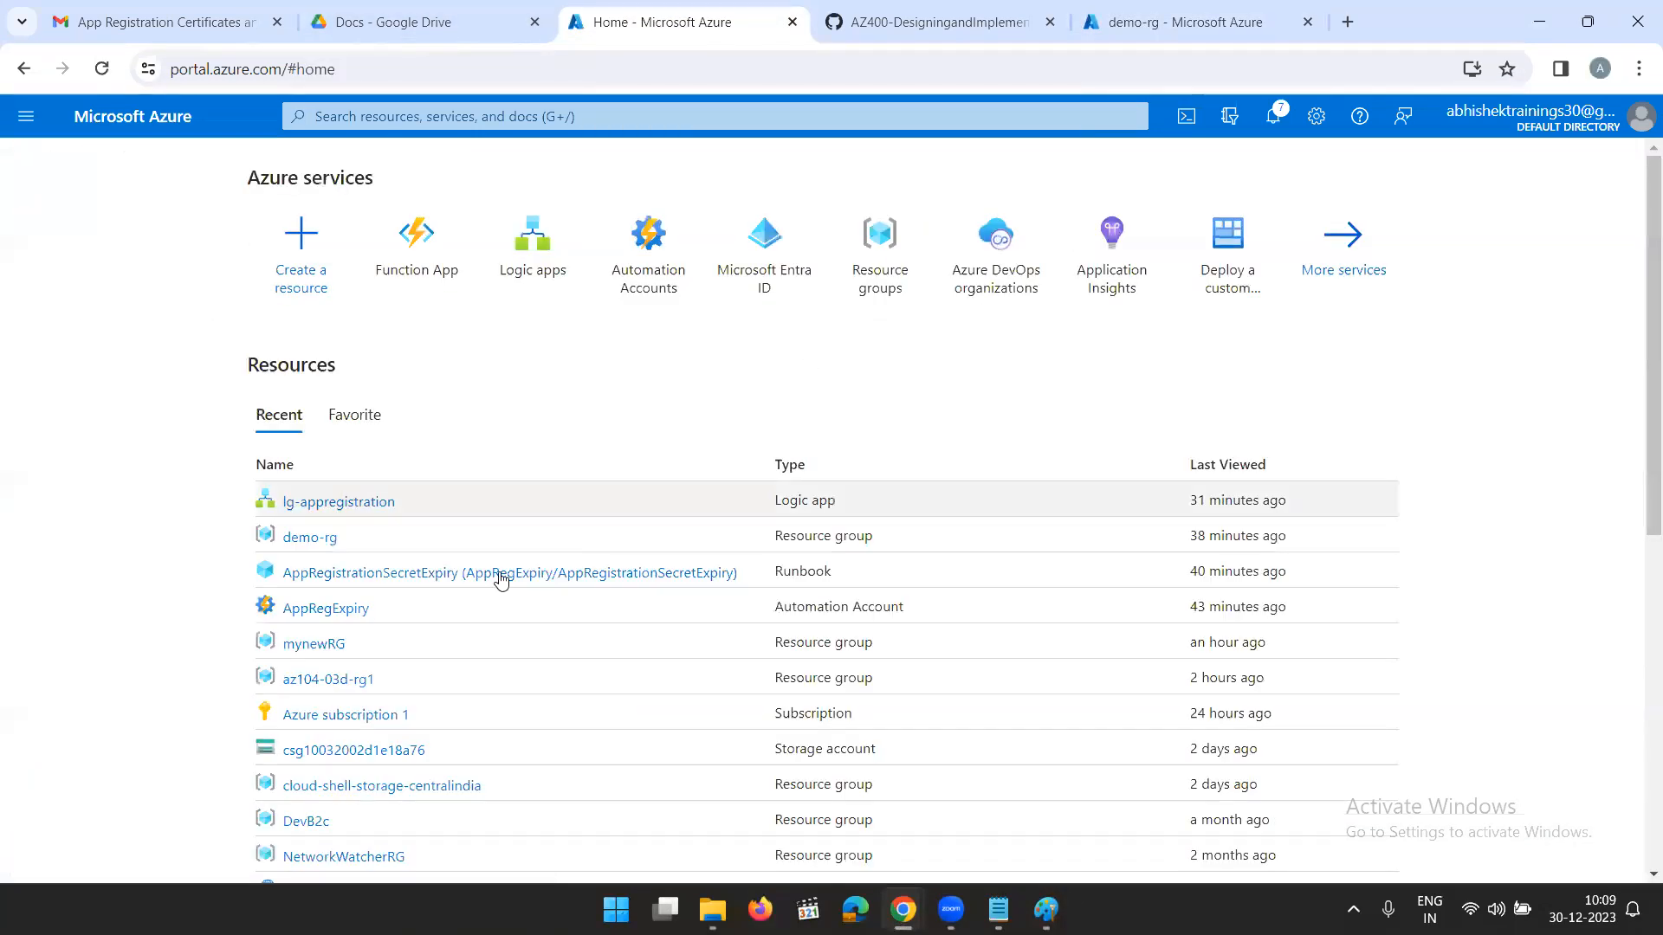
click(334, 503)
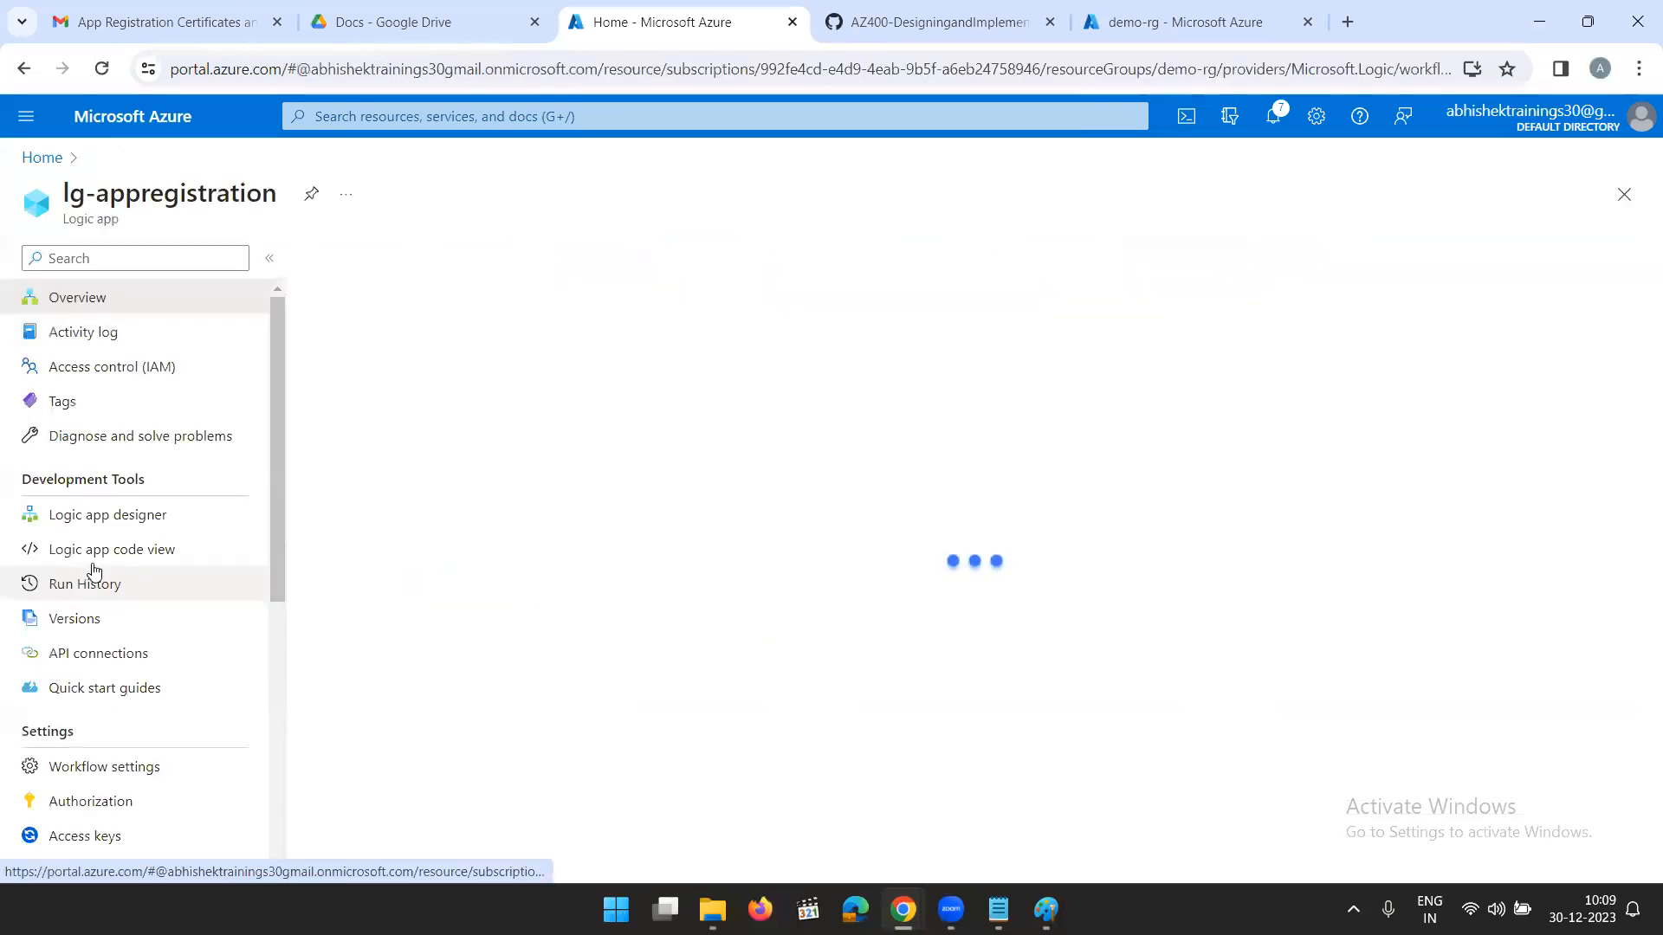
- Examine the monitoring options of lg-appregistration, including its Diagnostics charts and the Logs introduction
scroll(104, 580, down, 4)
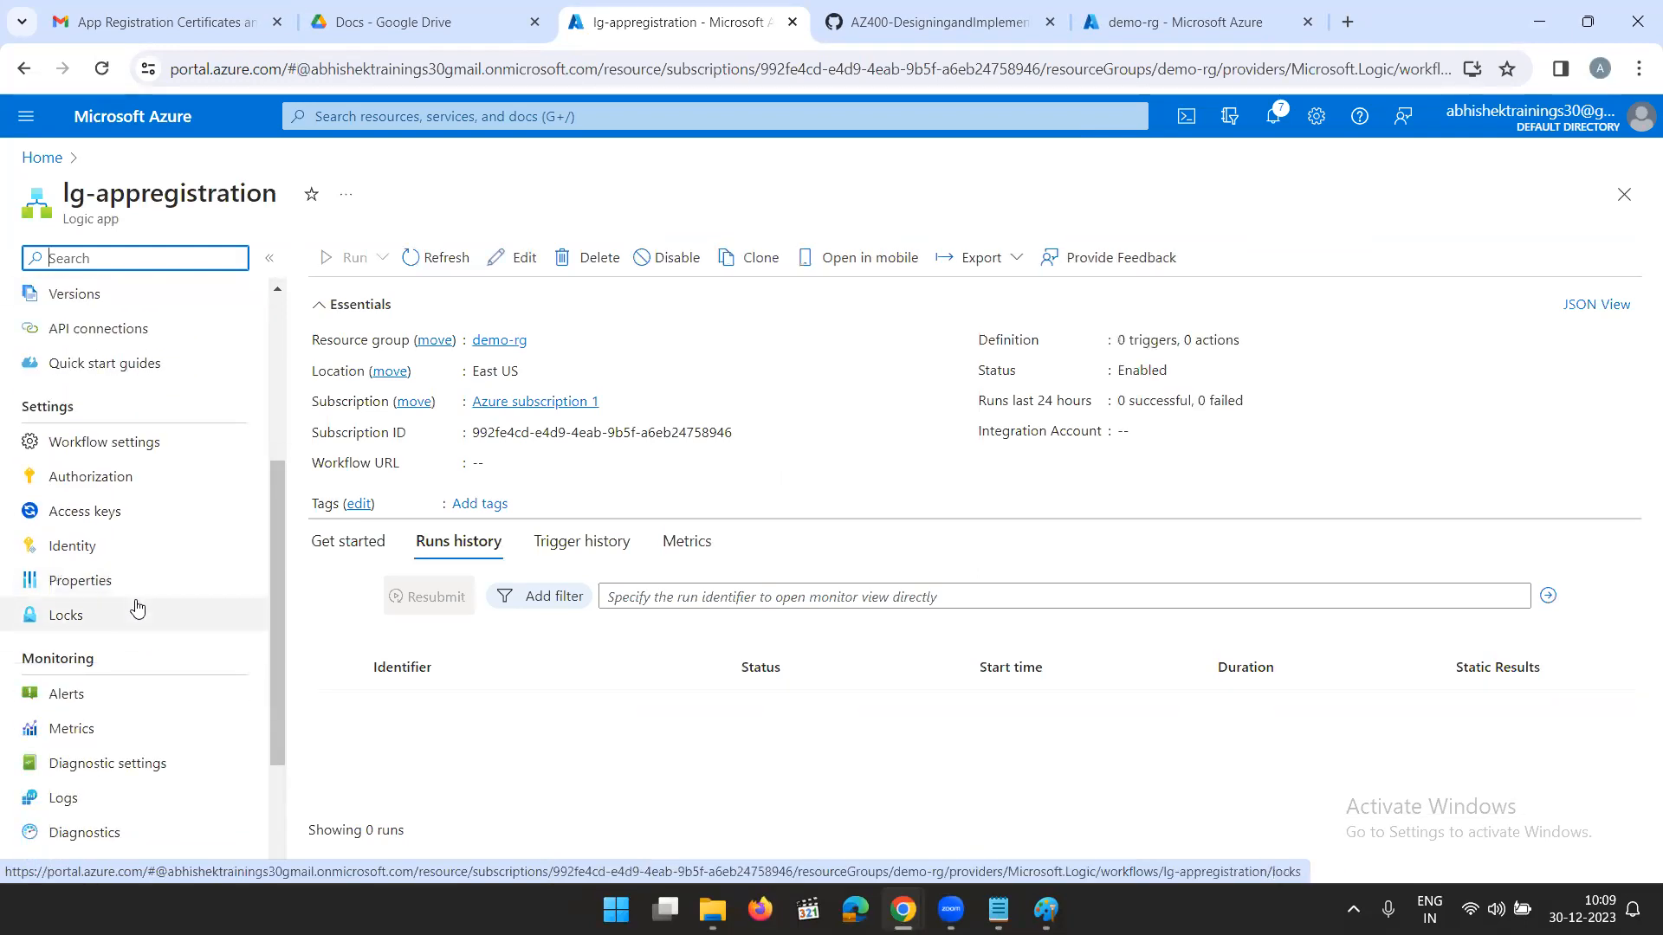
scroll(136, 609, down, 2)
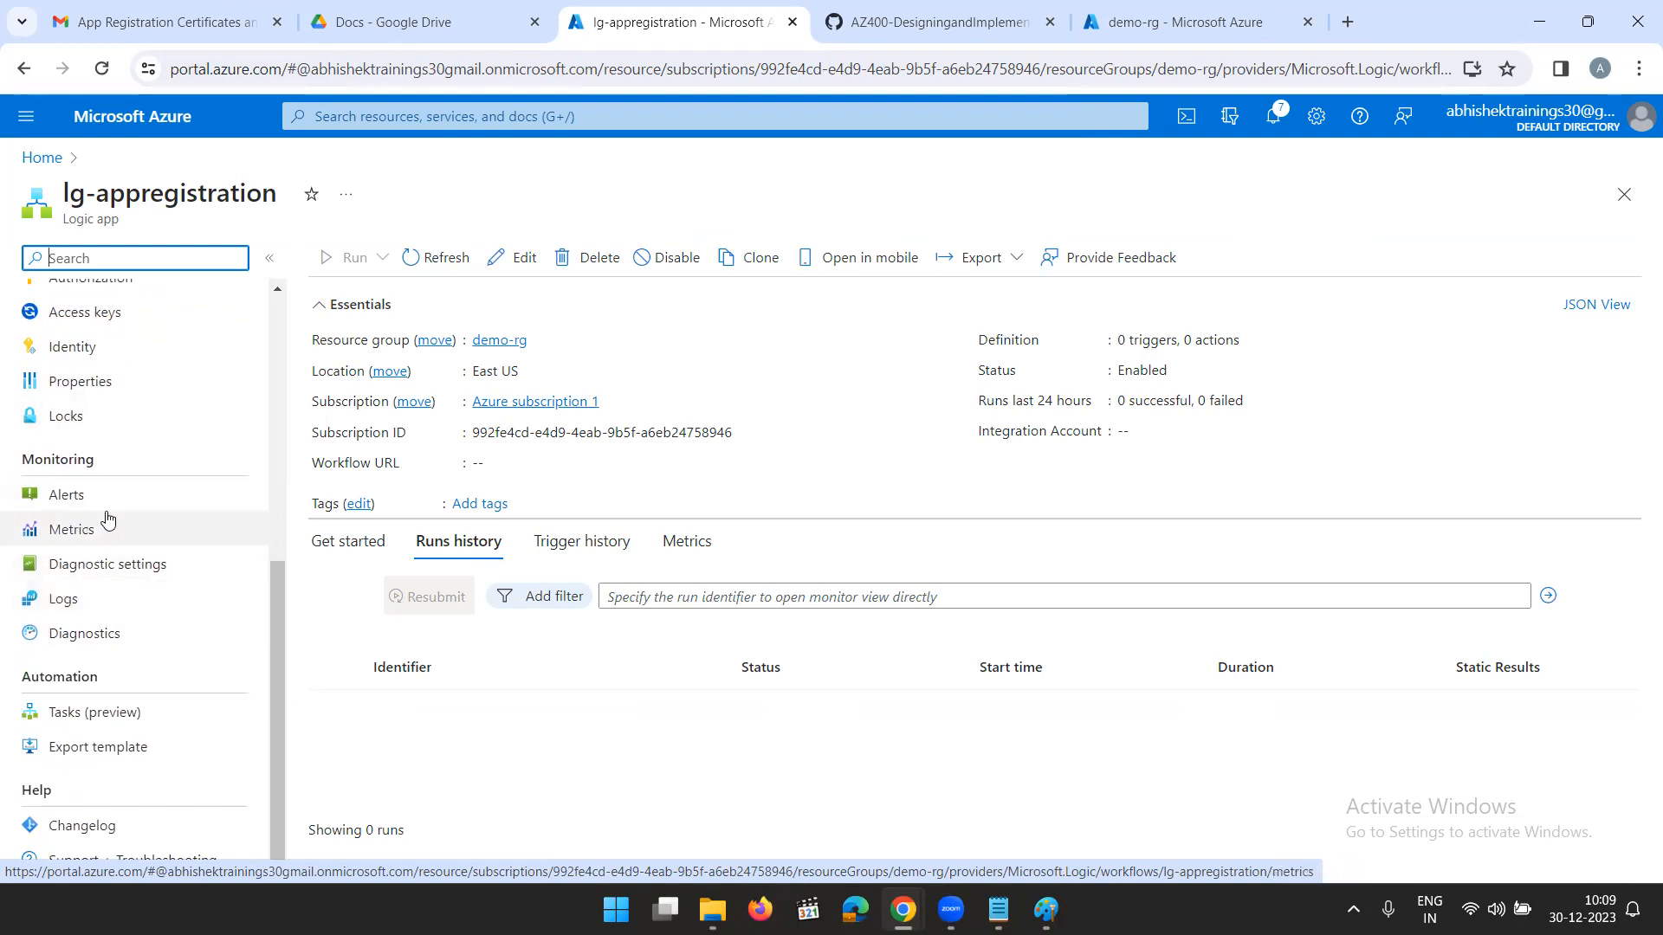
click(123, 639)
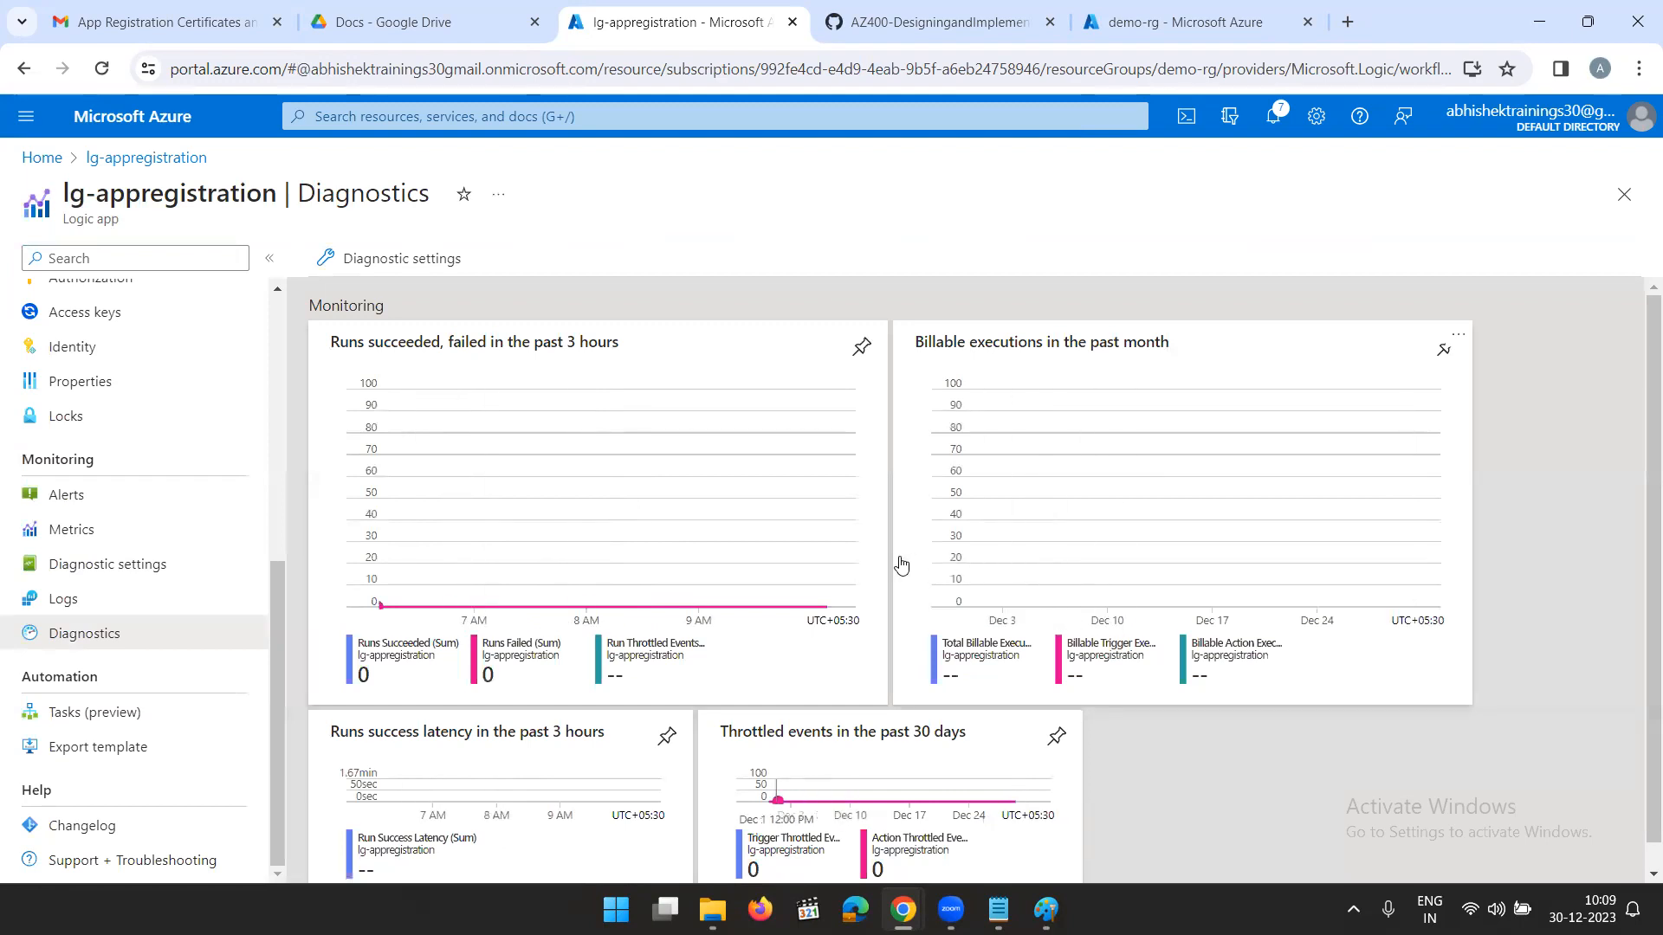
scroll(331, 440, down, 1)
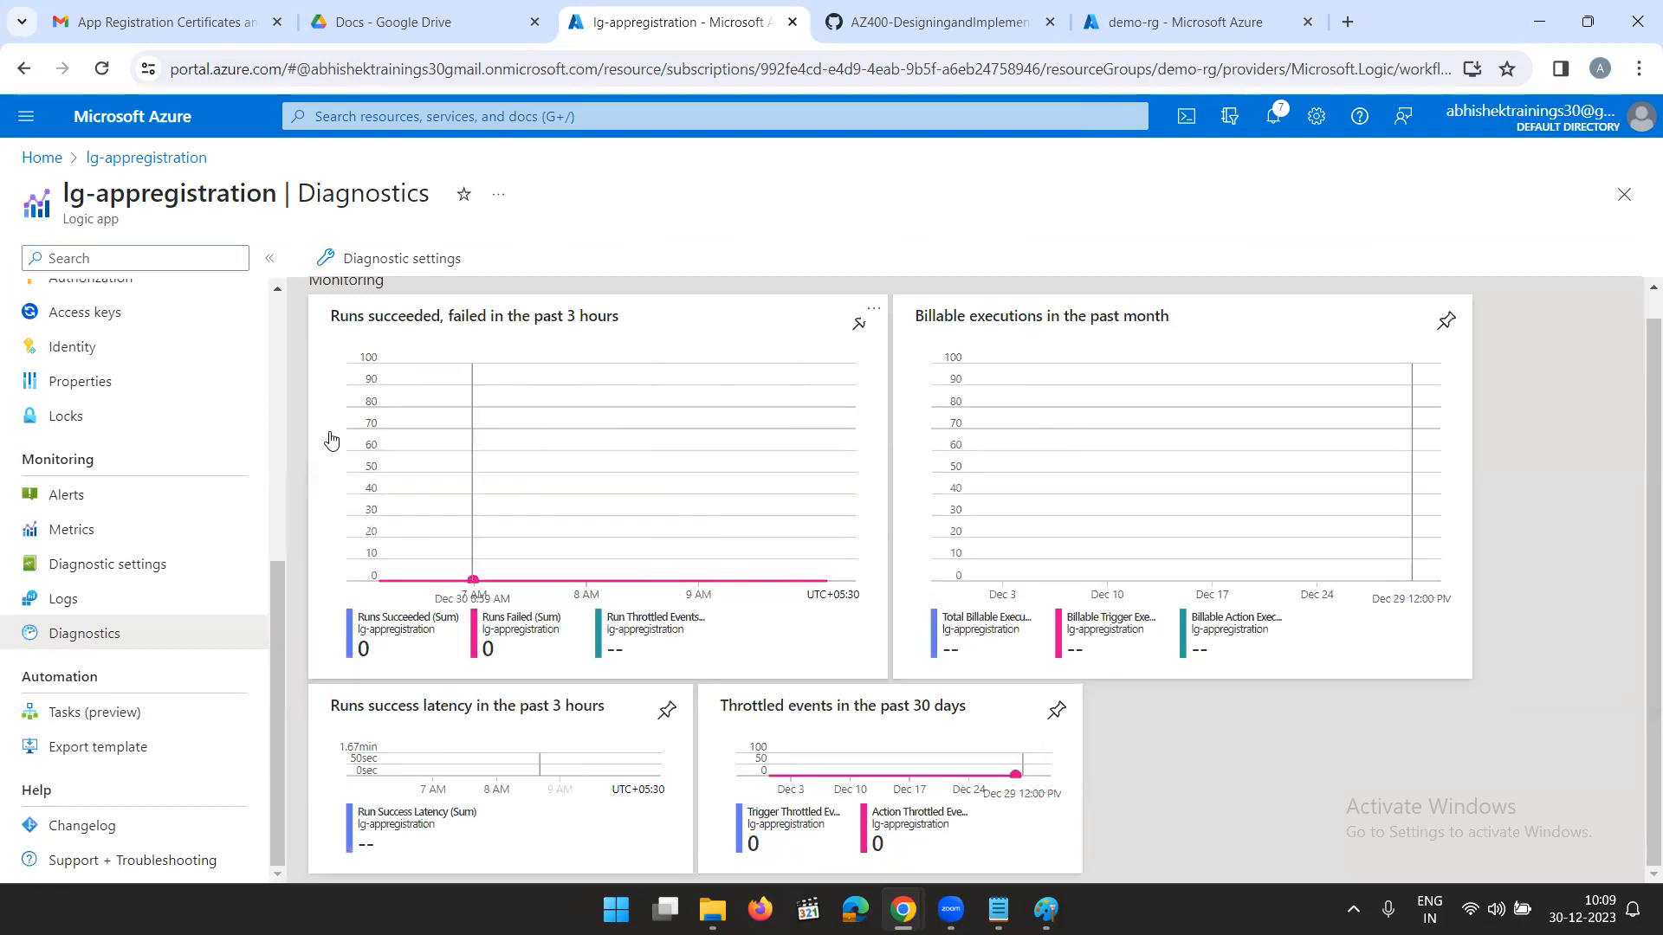
click(102, 598)
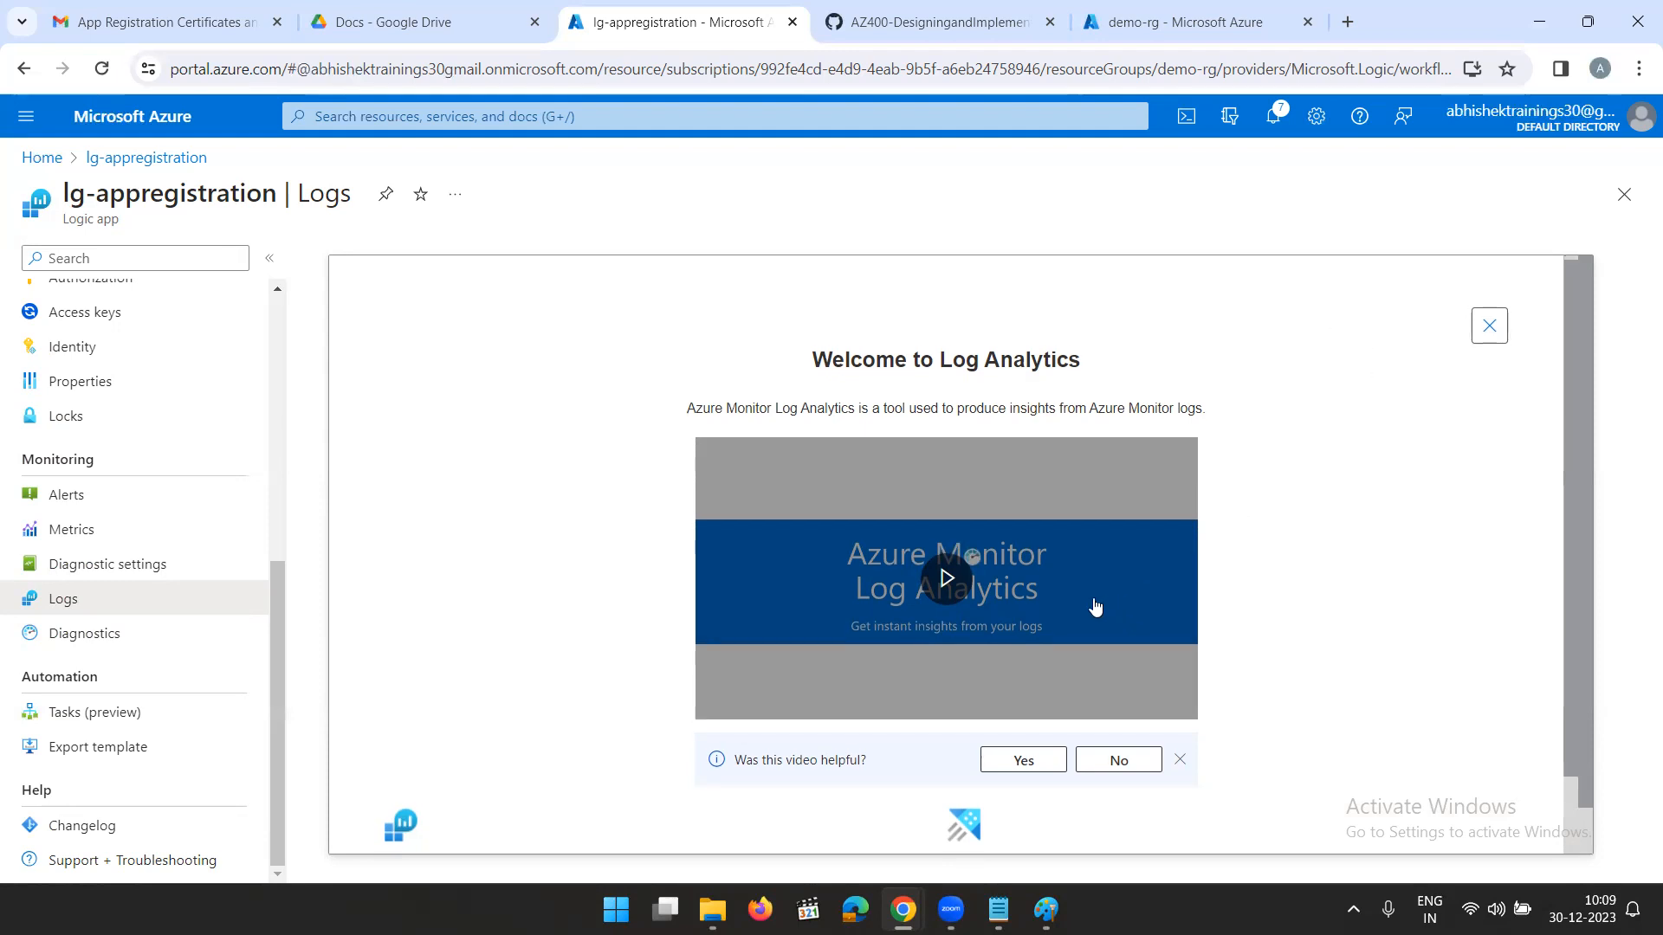
scroll(1099, 611, down, 2)
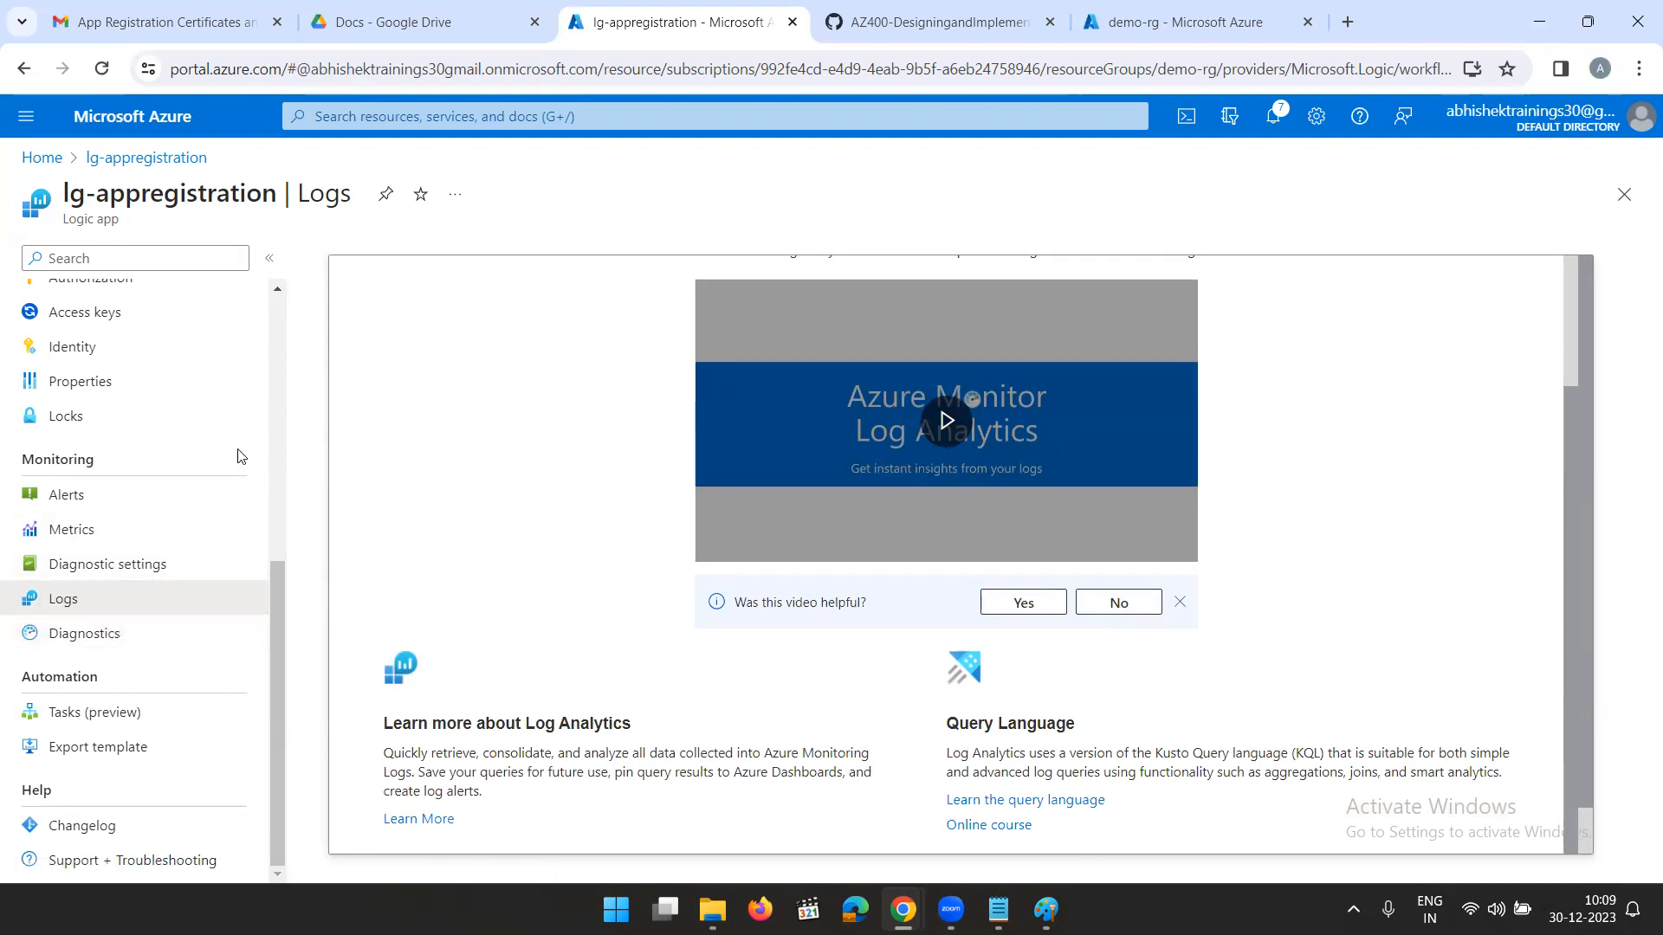
- Reopen the lg-appregistration logic app from the portal home page and review its Diagnostics charts and Logs page
scroll(177, 374, up, 5)
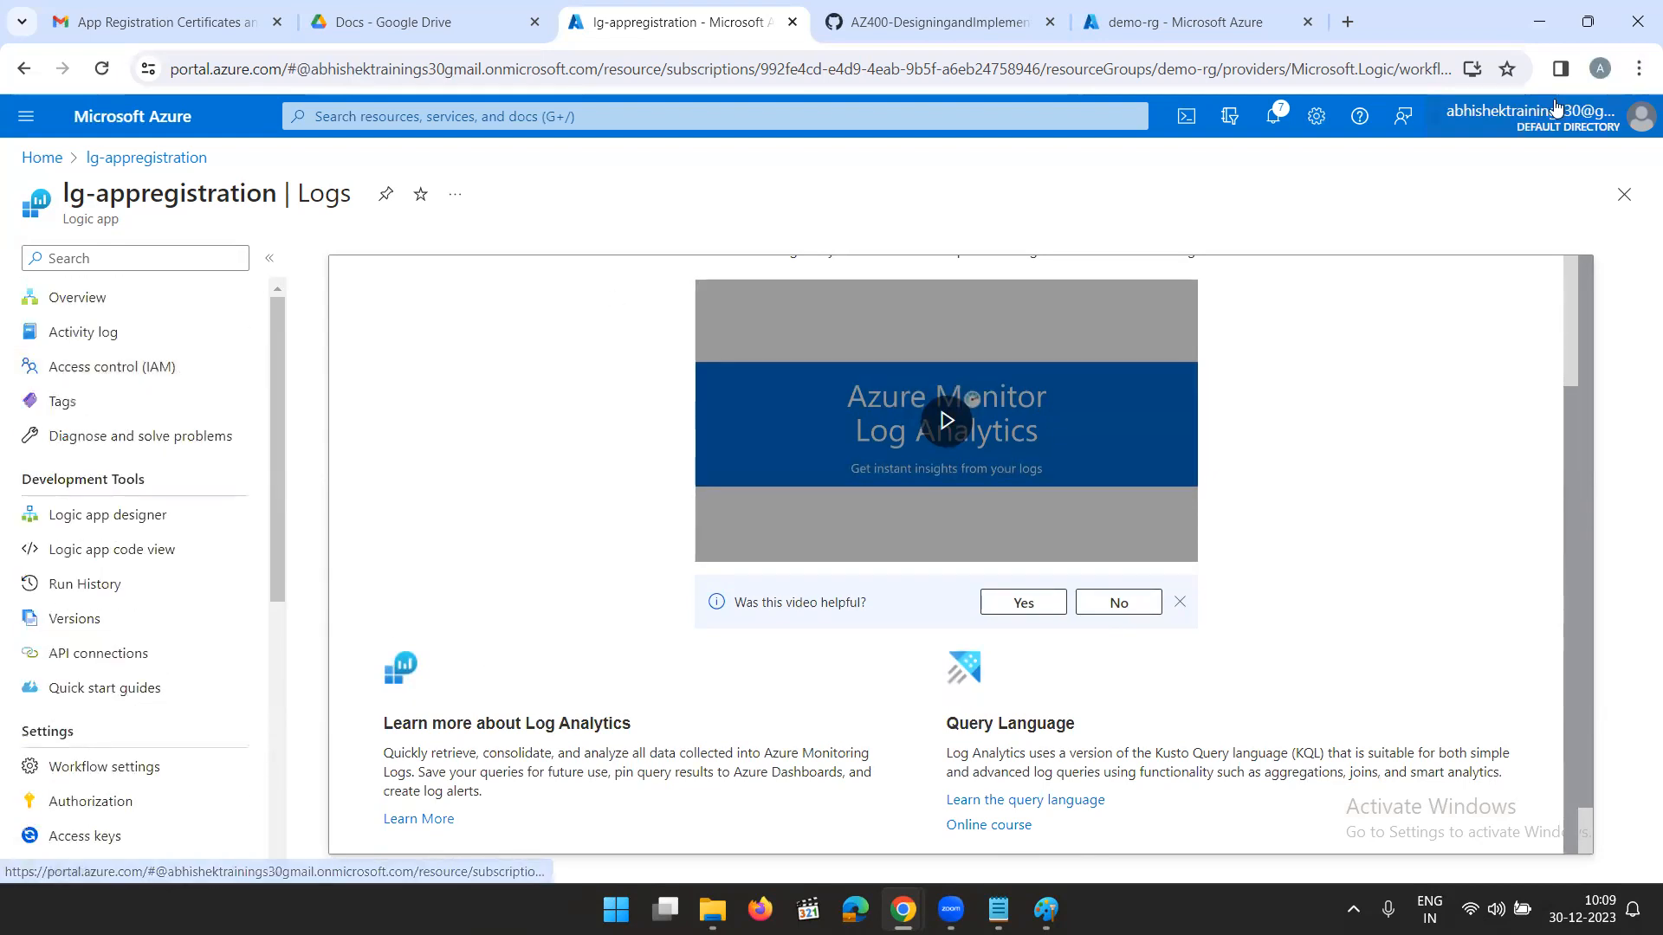
click(1624, 194)
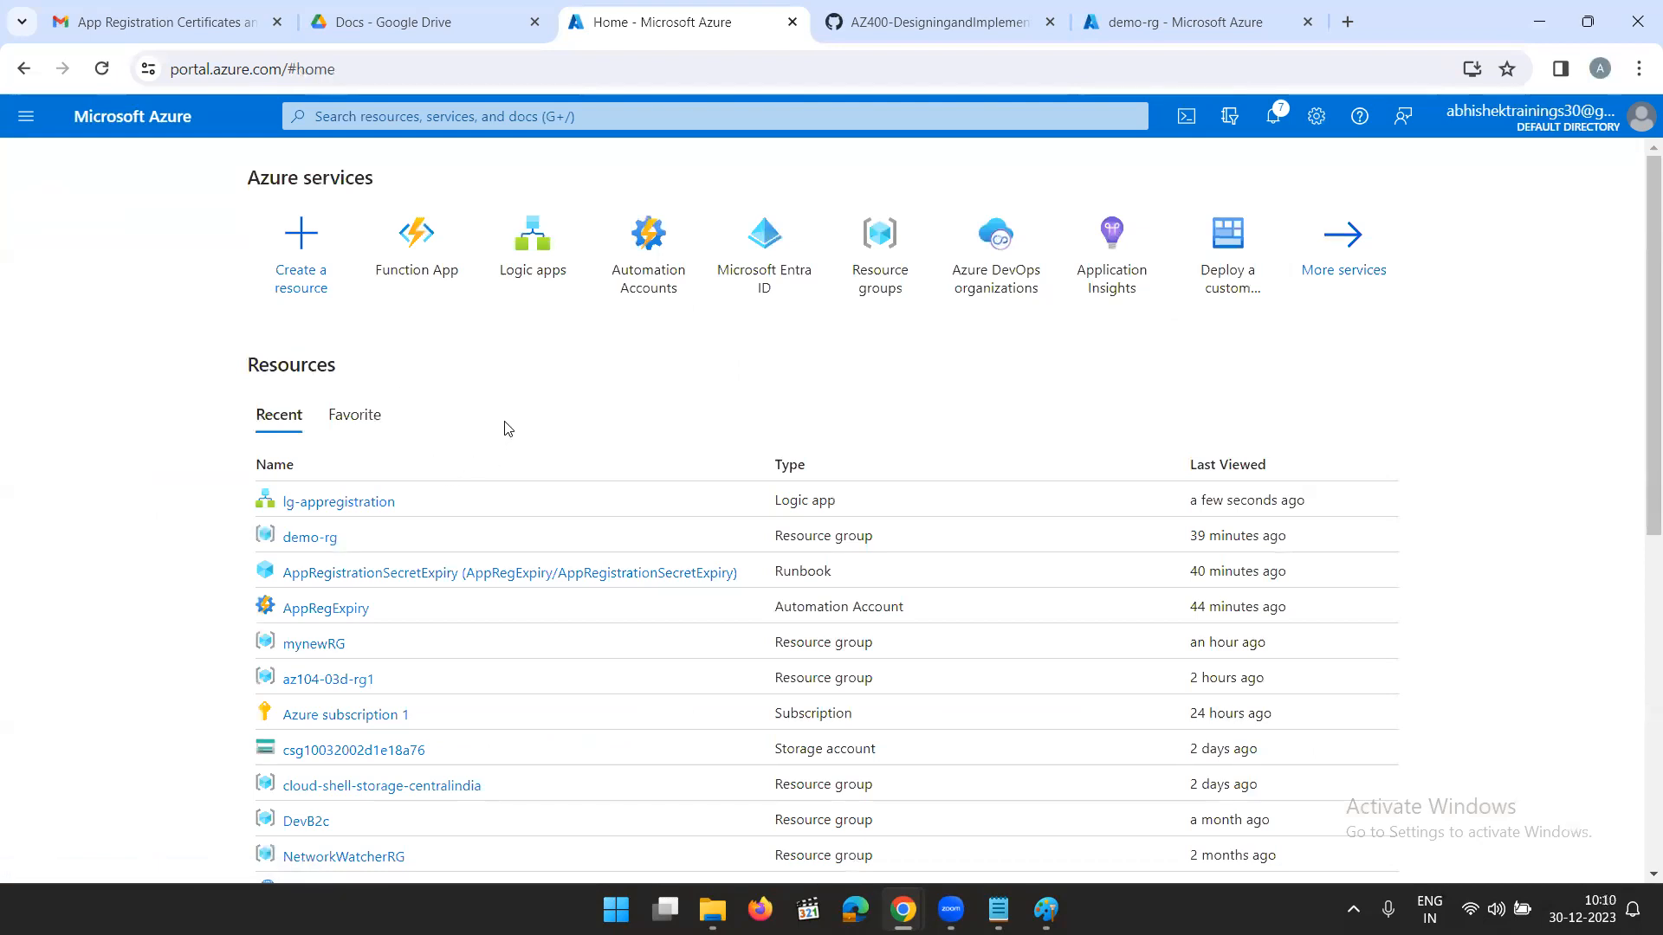
click(332, 509)
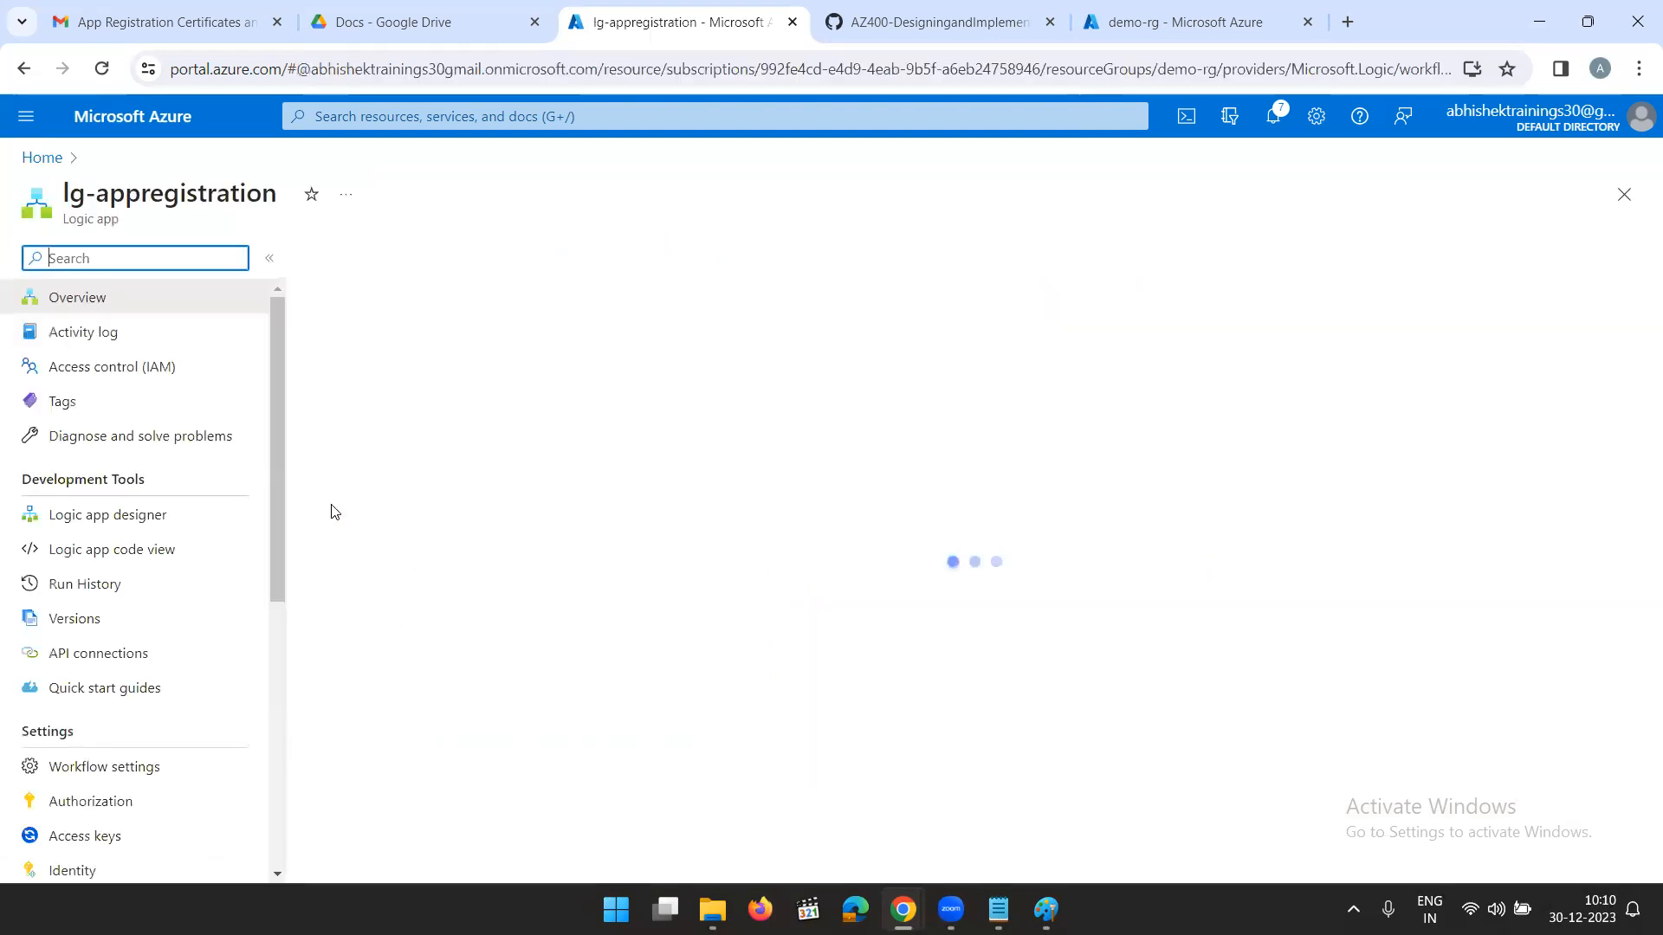
scroll(86, 641, down, 6)
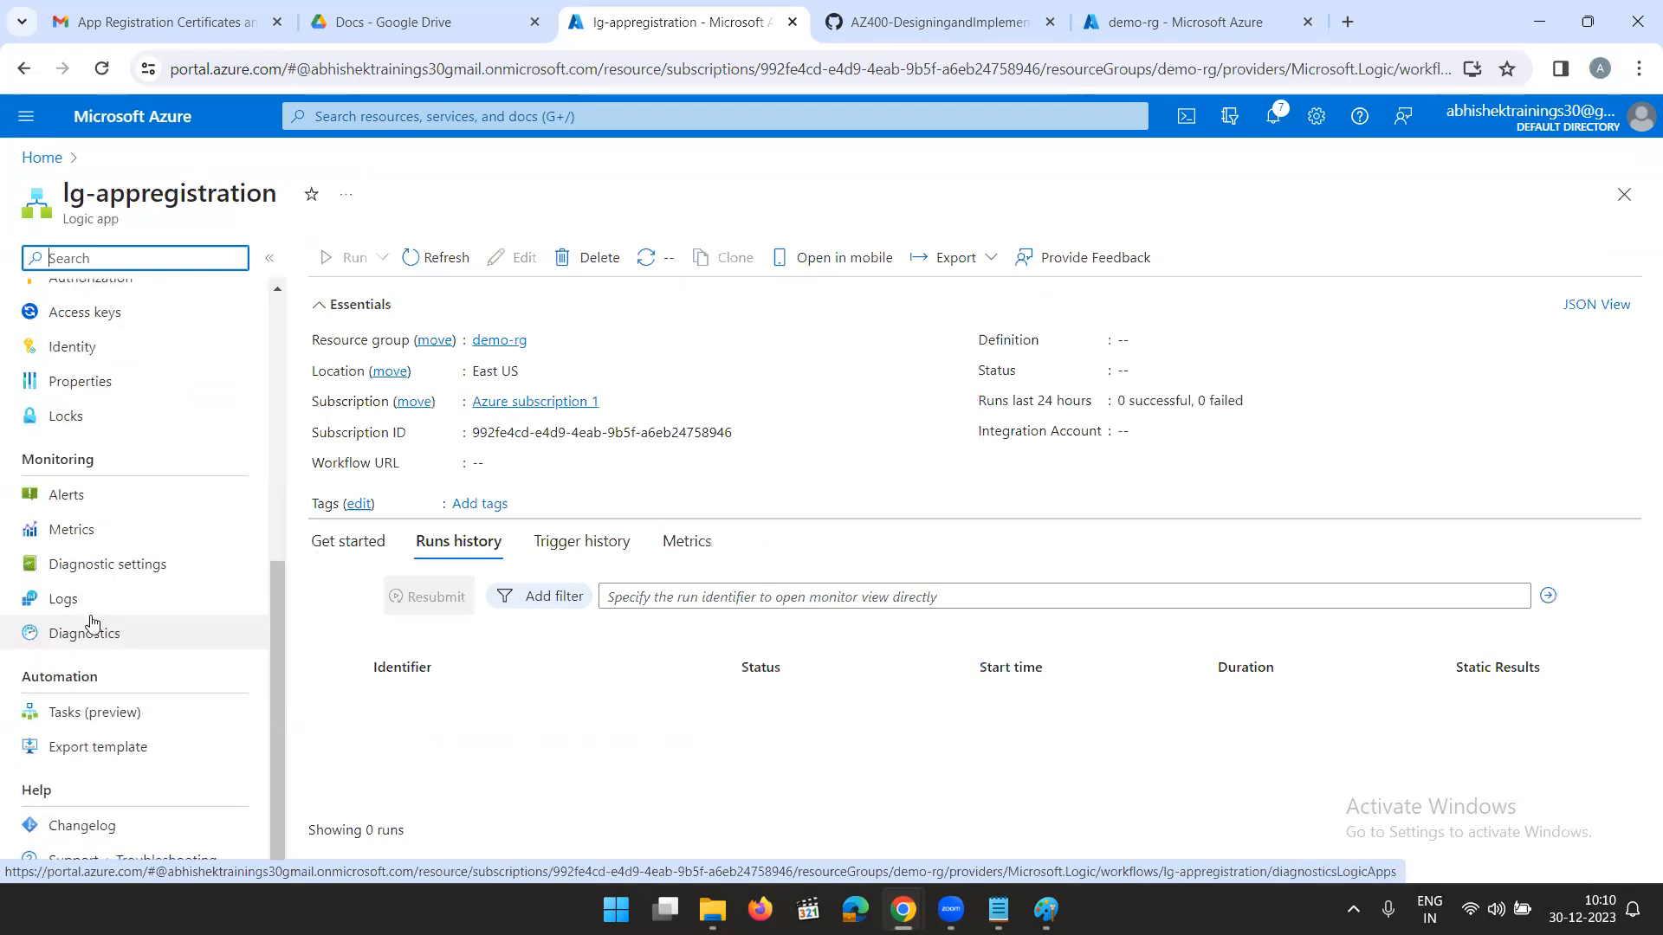
click(93, 639)
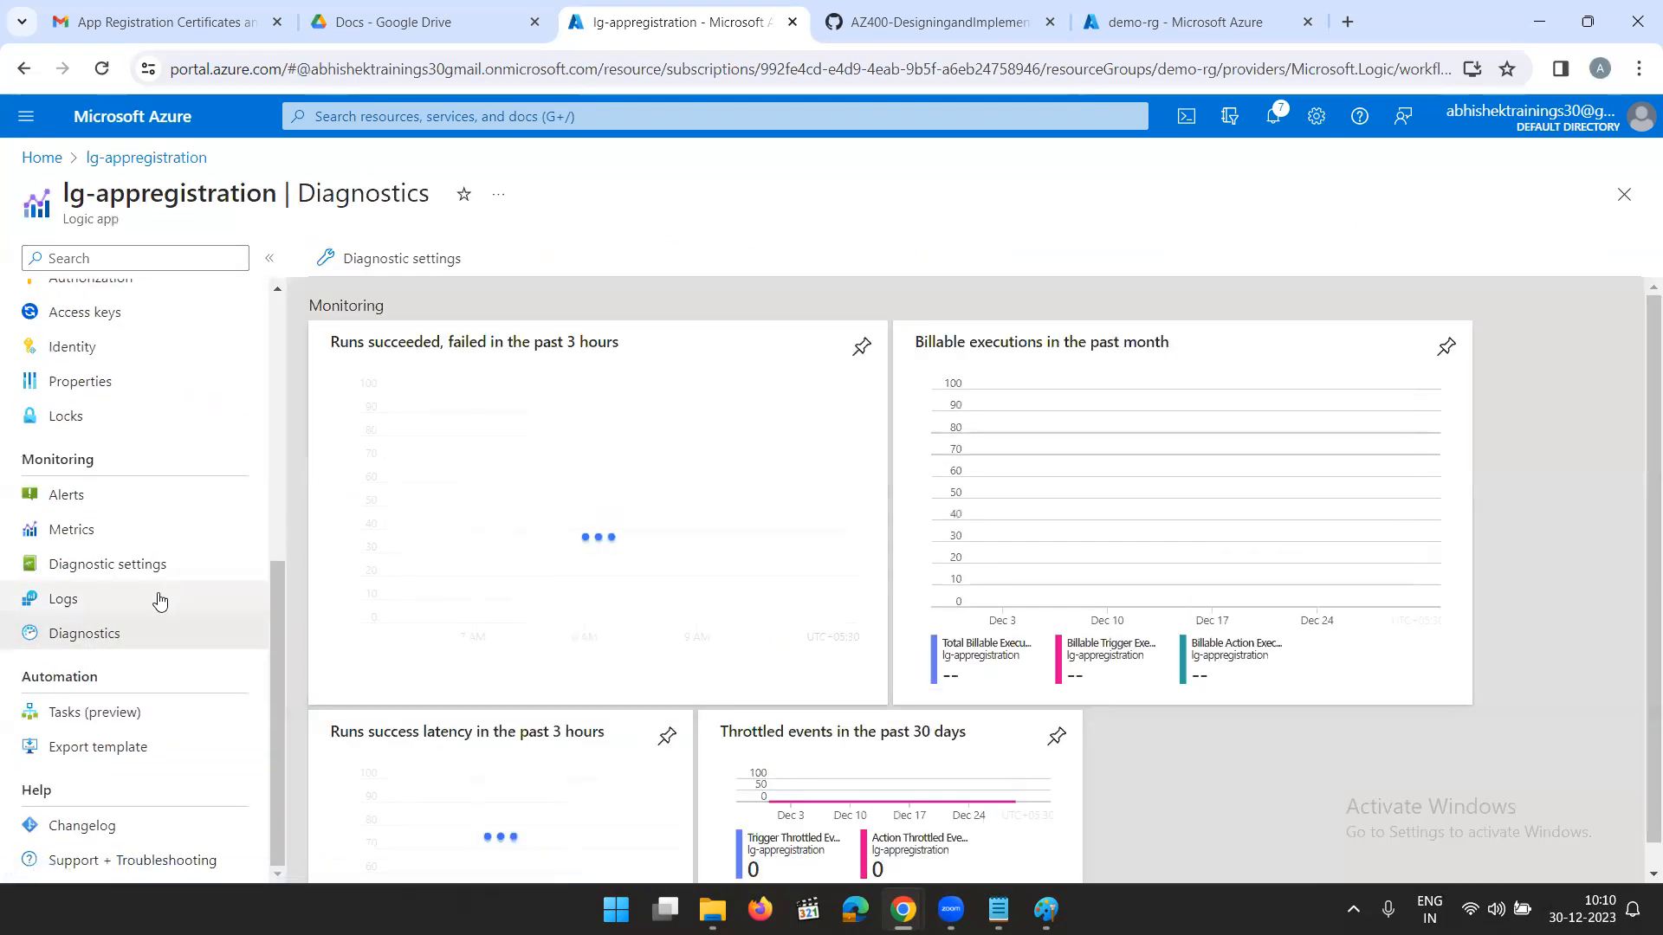
click(99, 601)
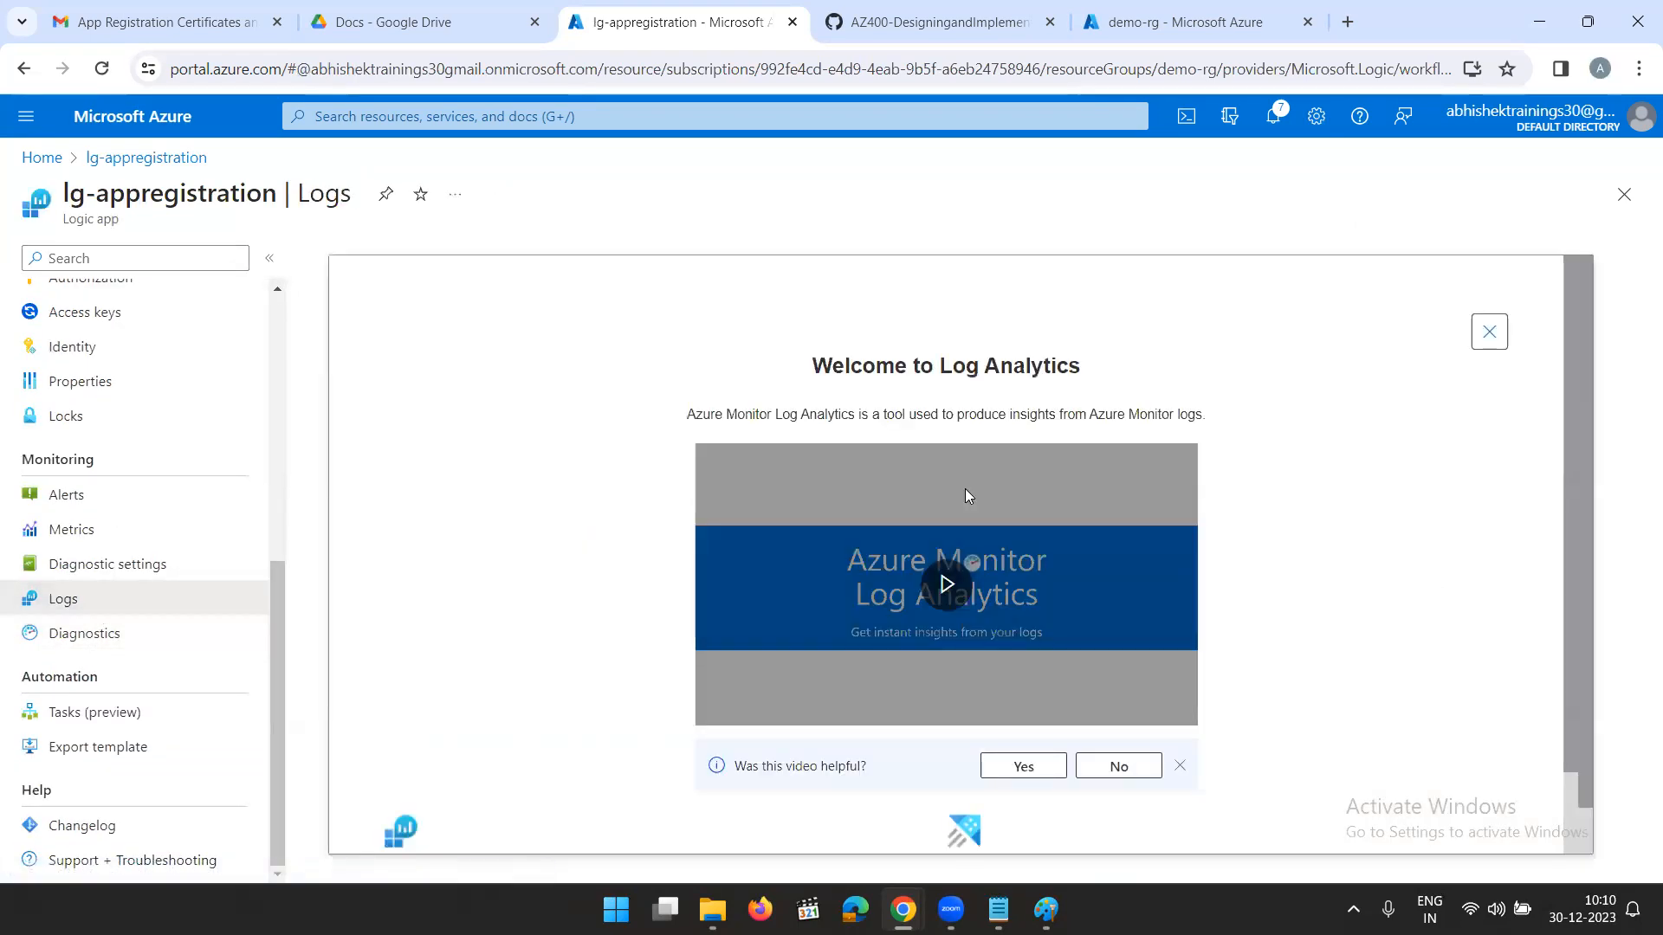
- Examine the log, metric and destination options for a new diagnostic setting on lg-appregistration, and leave the form without saving
click(106, 570)
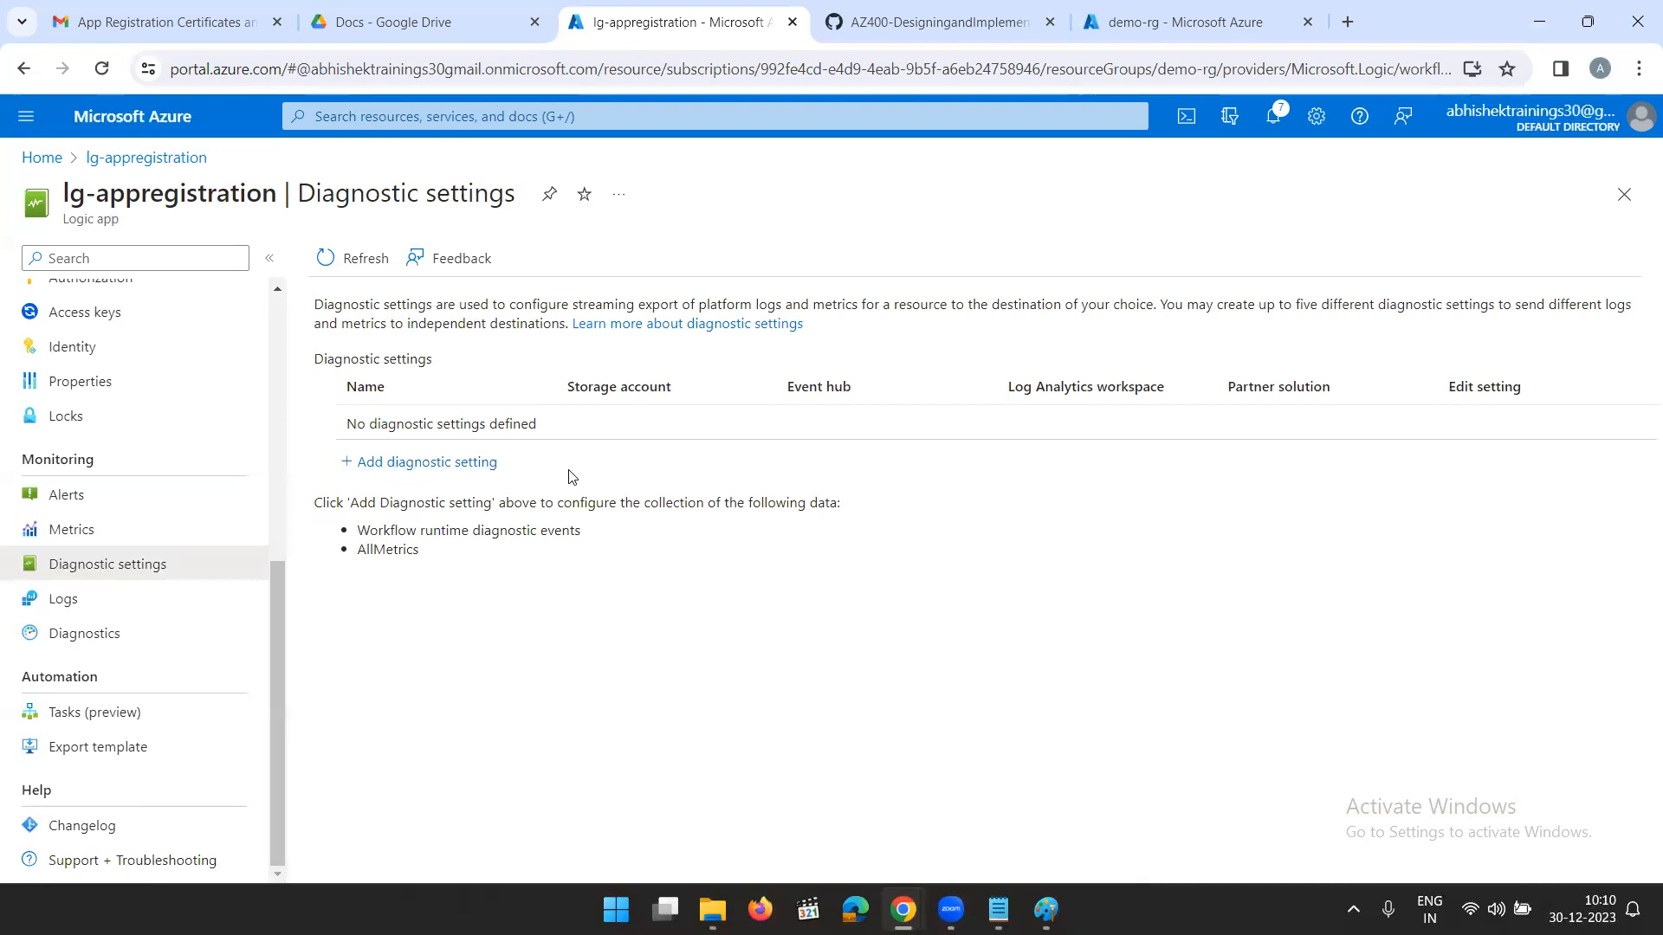
click(413, 464)
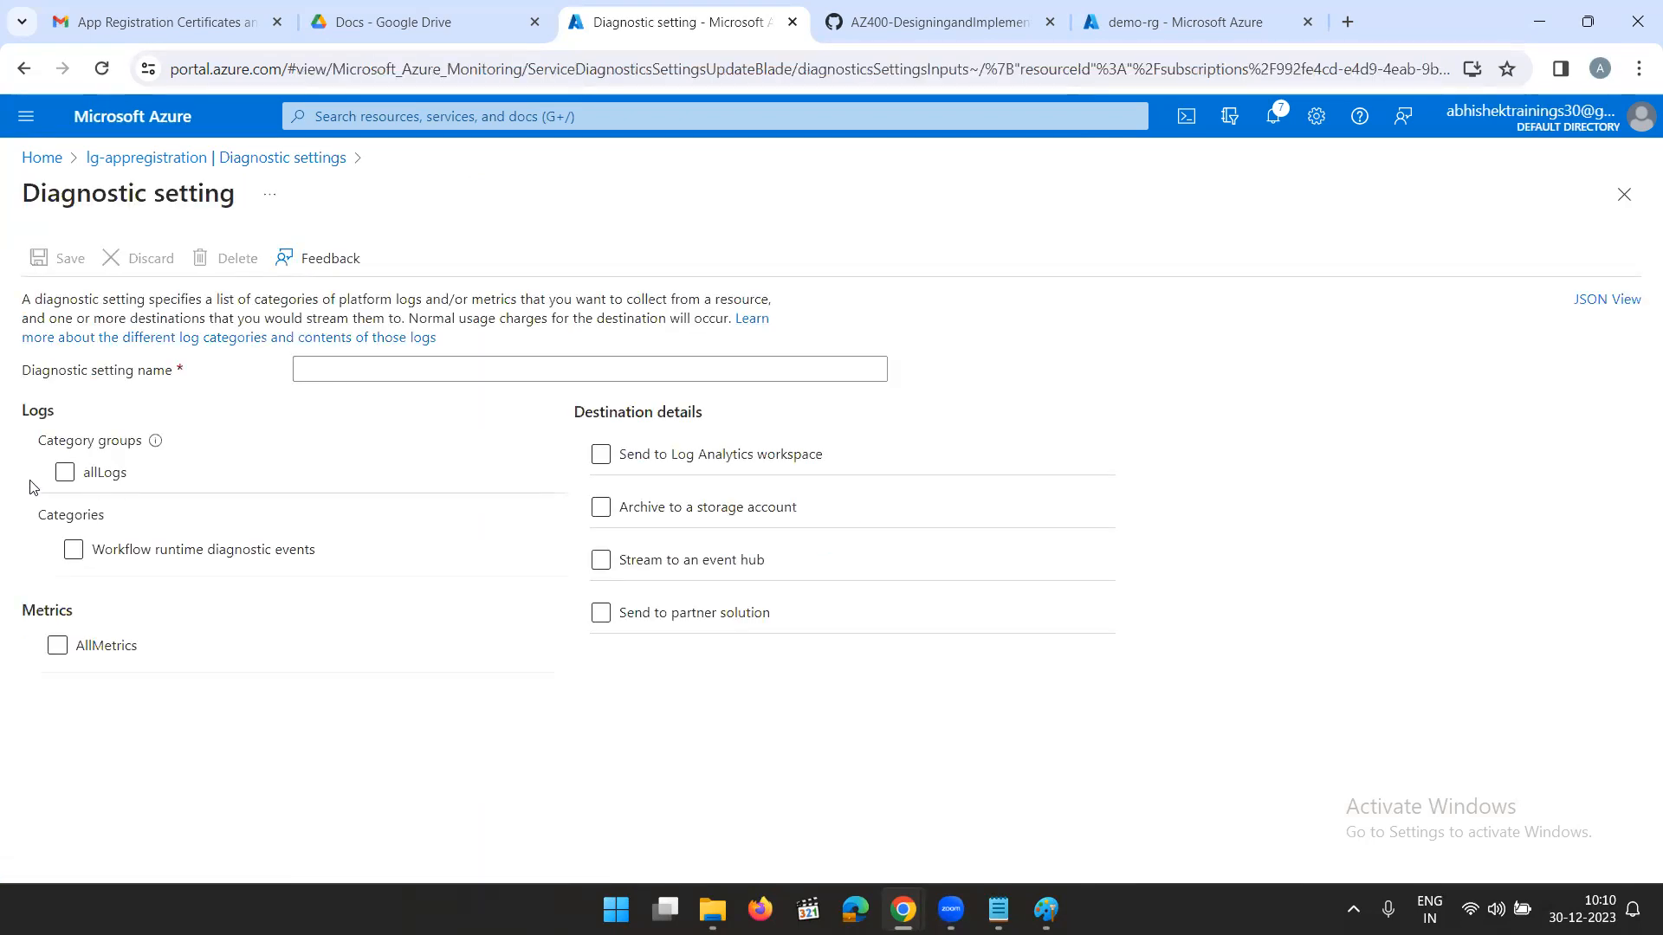
click(100, 530)
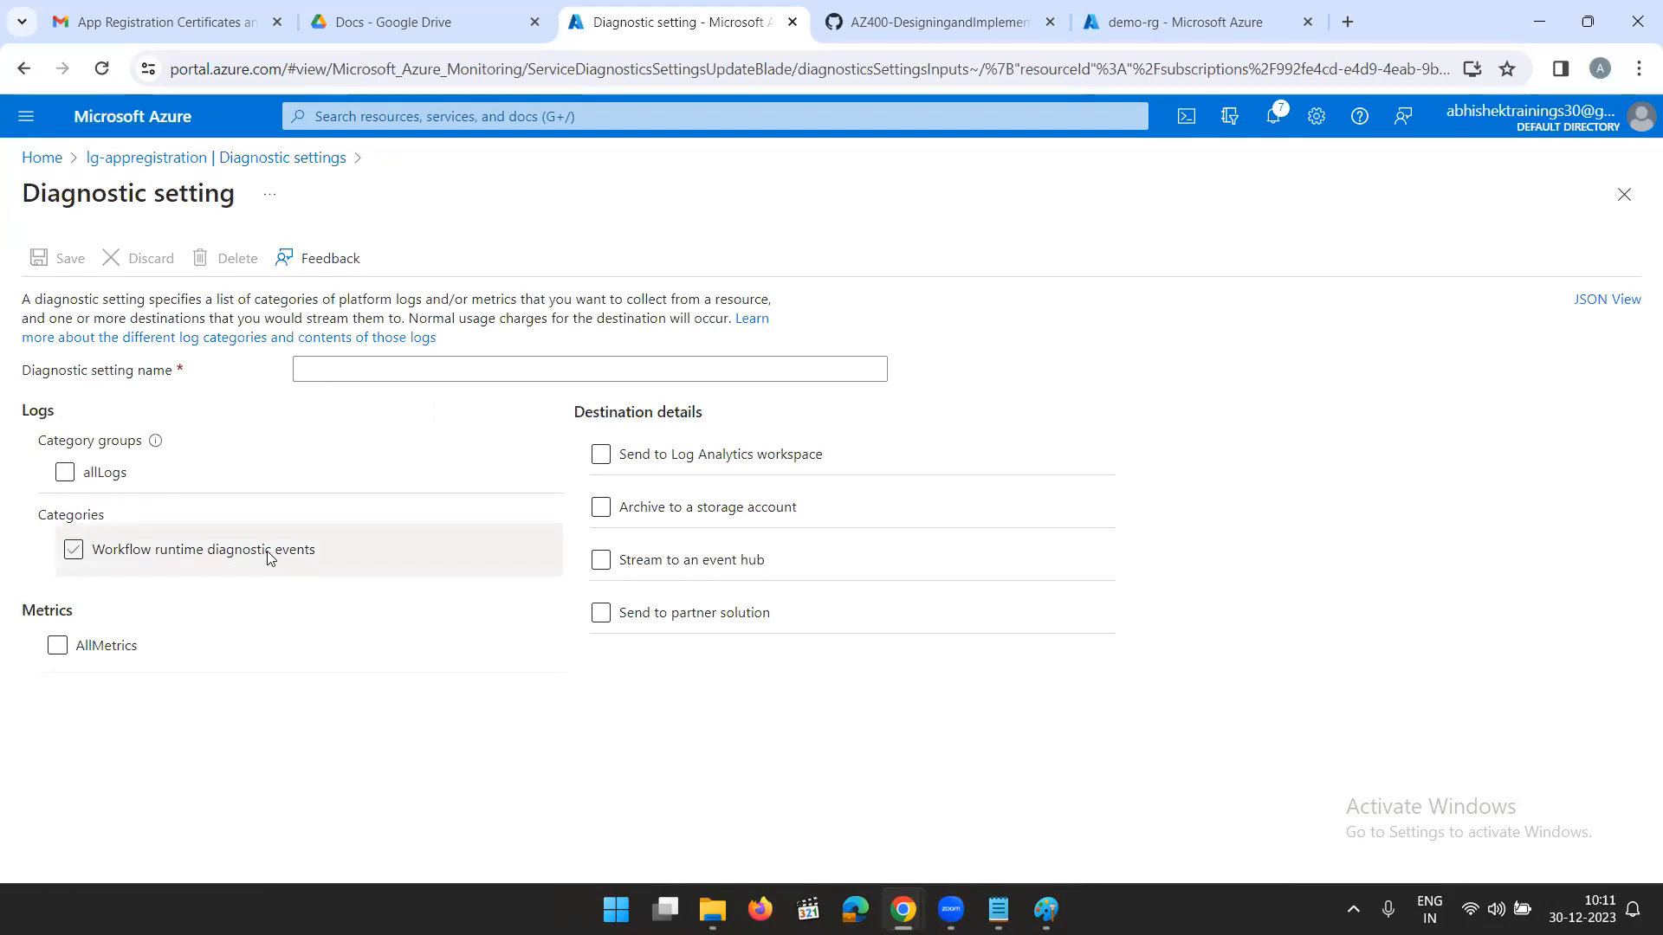
click(167, 550)
click(124, 643)
click(124, 645)
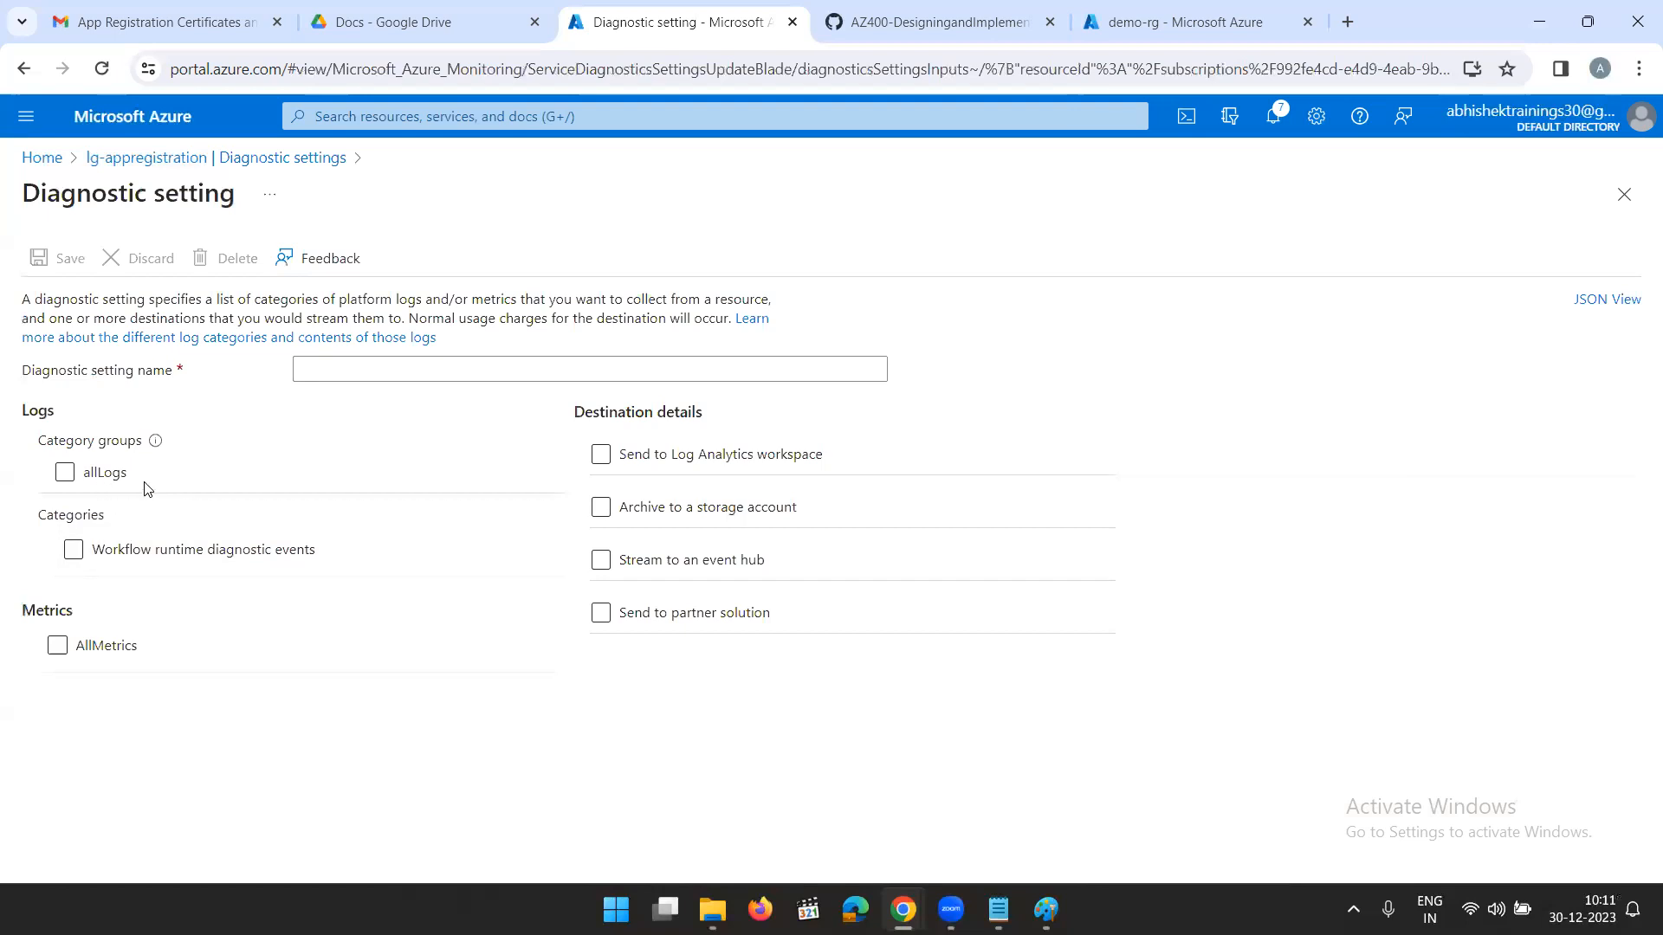
click(633, 519)
click(632, 456)
click(367, 369)
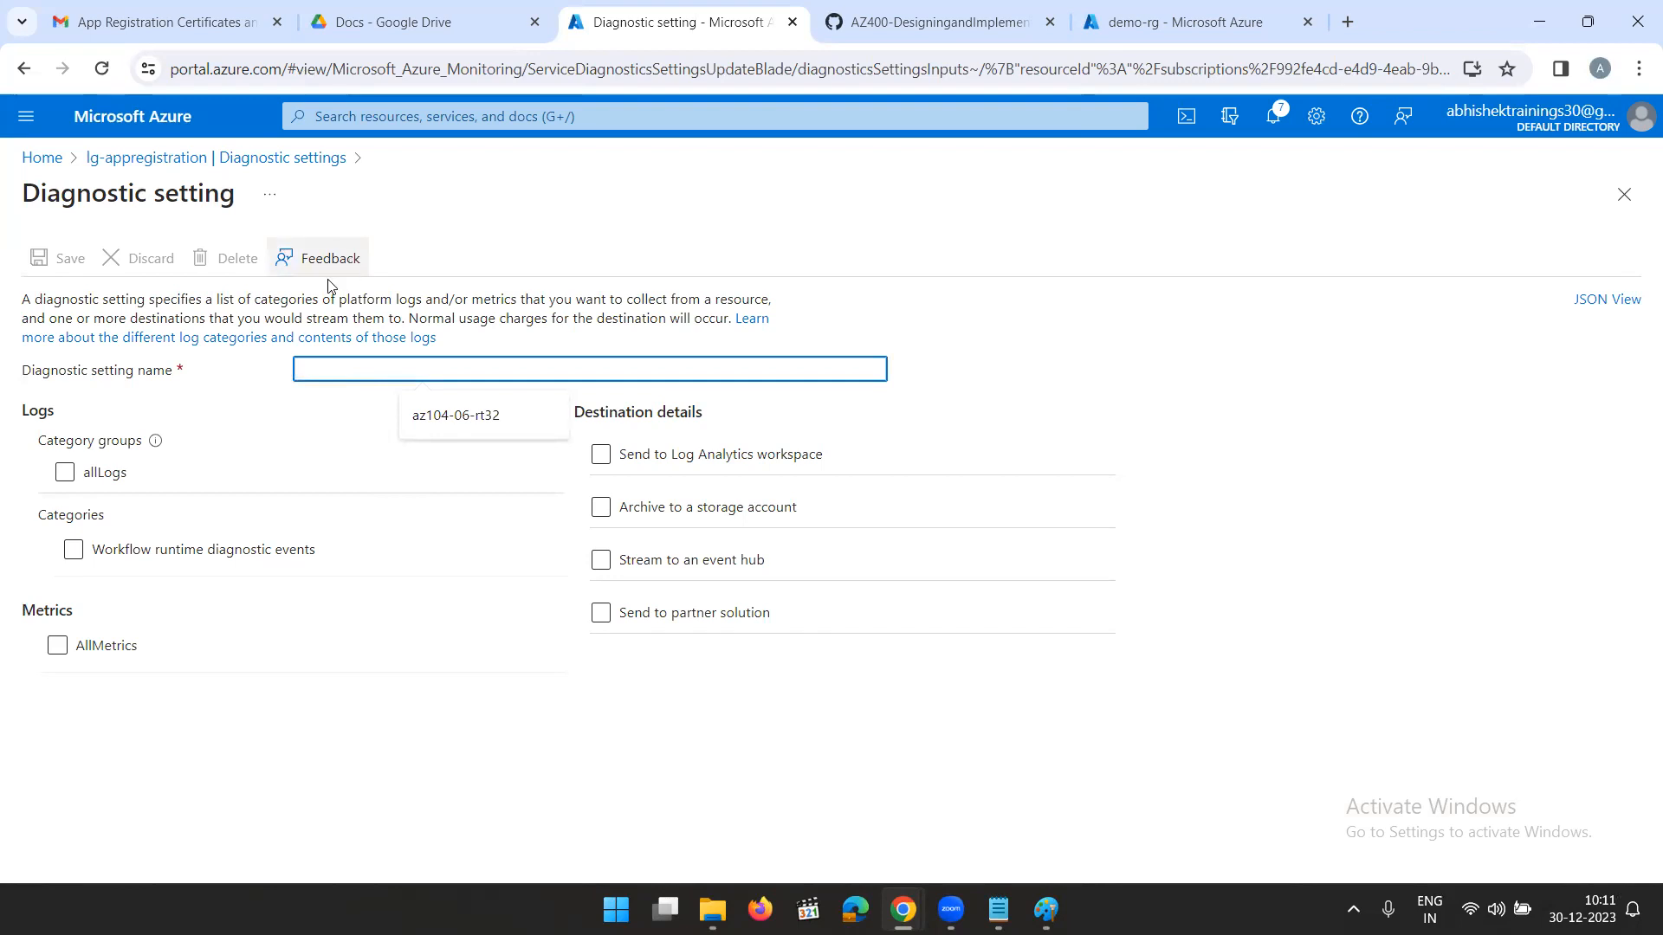
click(125, 157)
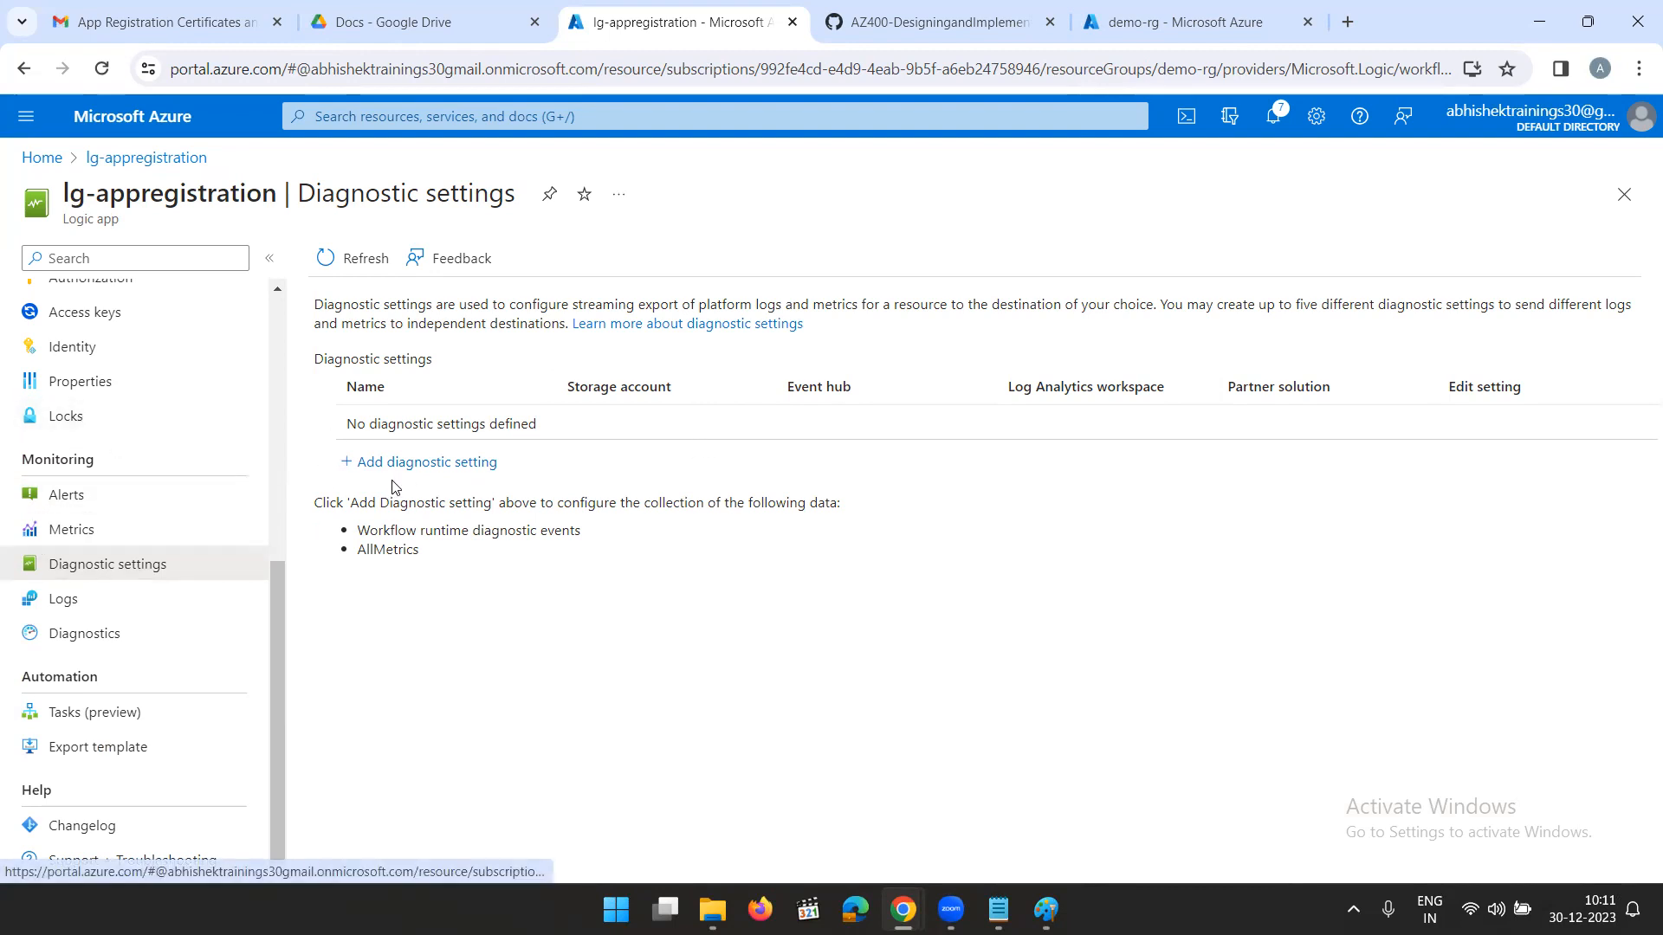
- Return to the portal home page and open the csg10032002d1e18a76 storage account from the recent resources
scroll(78, 507, up, 6)
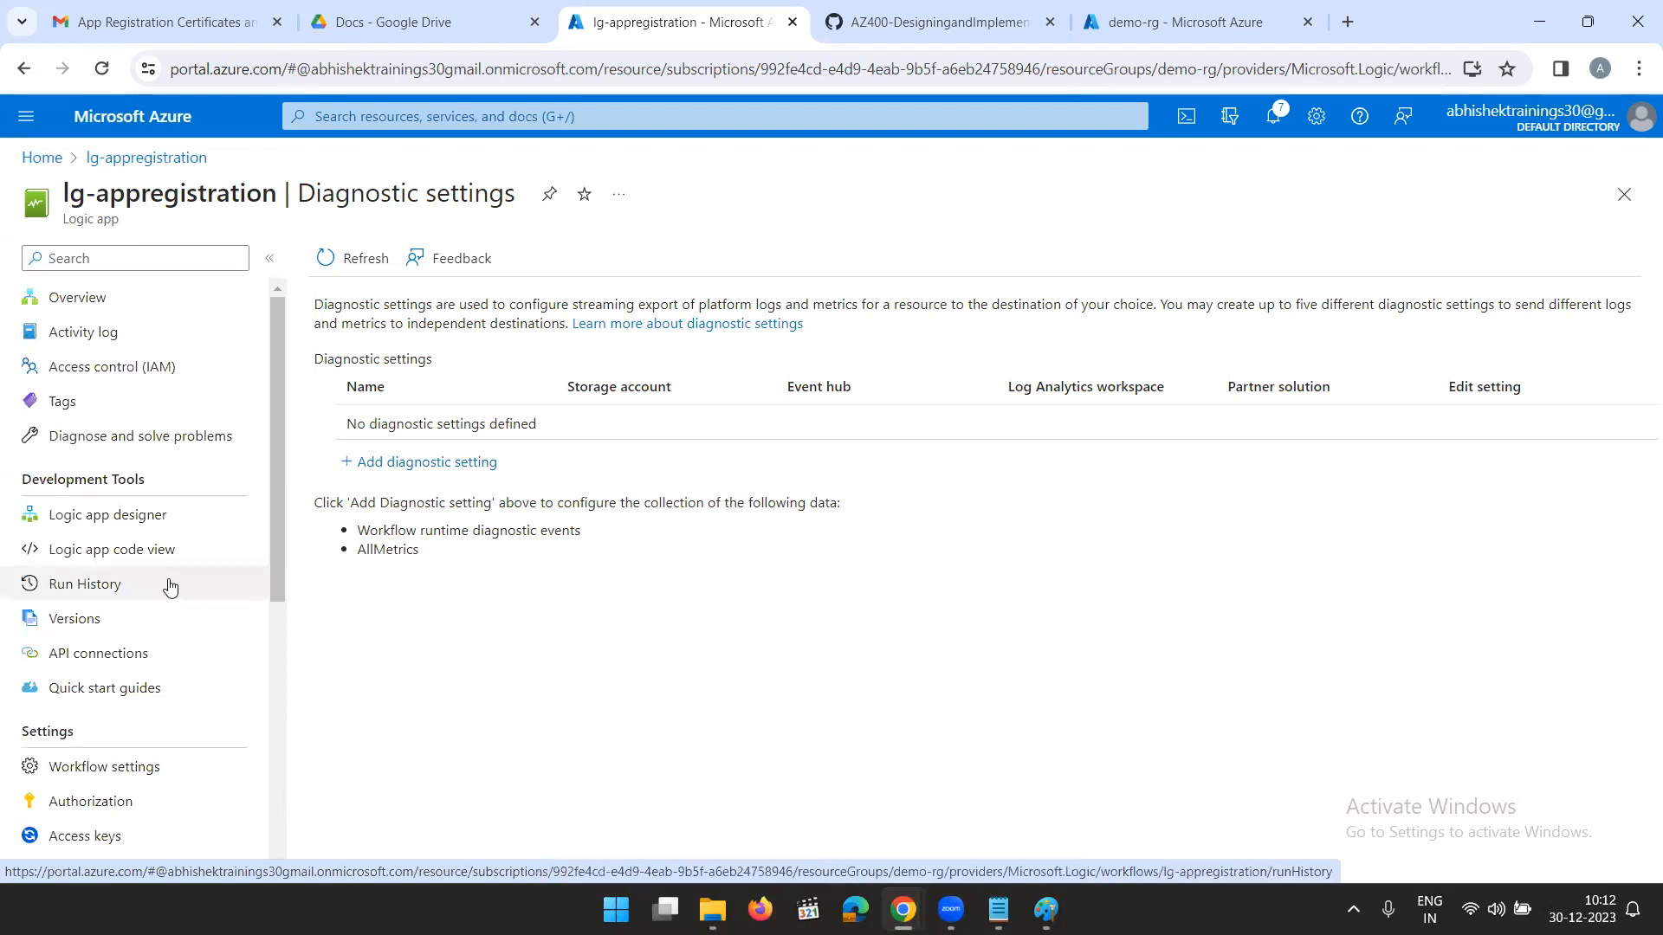
scroll(169, 589, down, 3)
scroll(170, 586, down, 4)
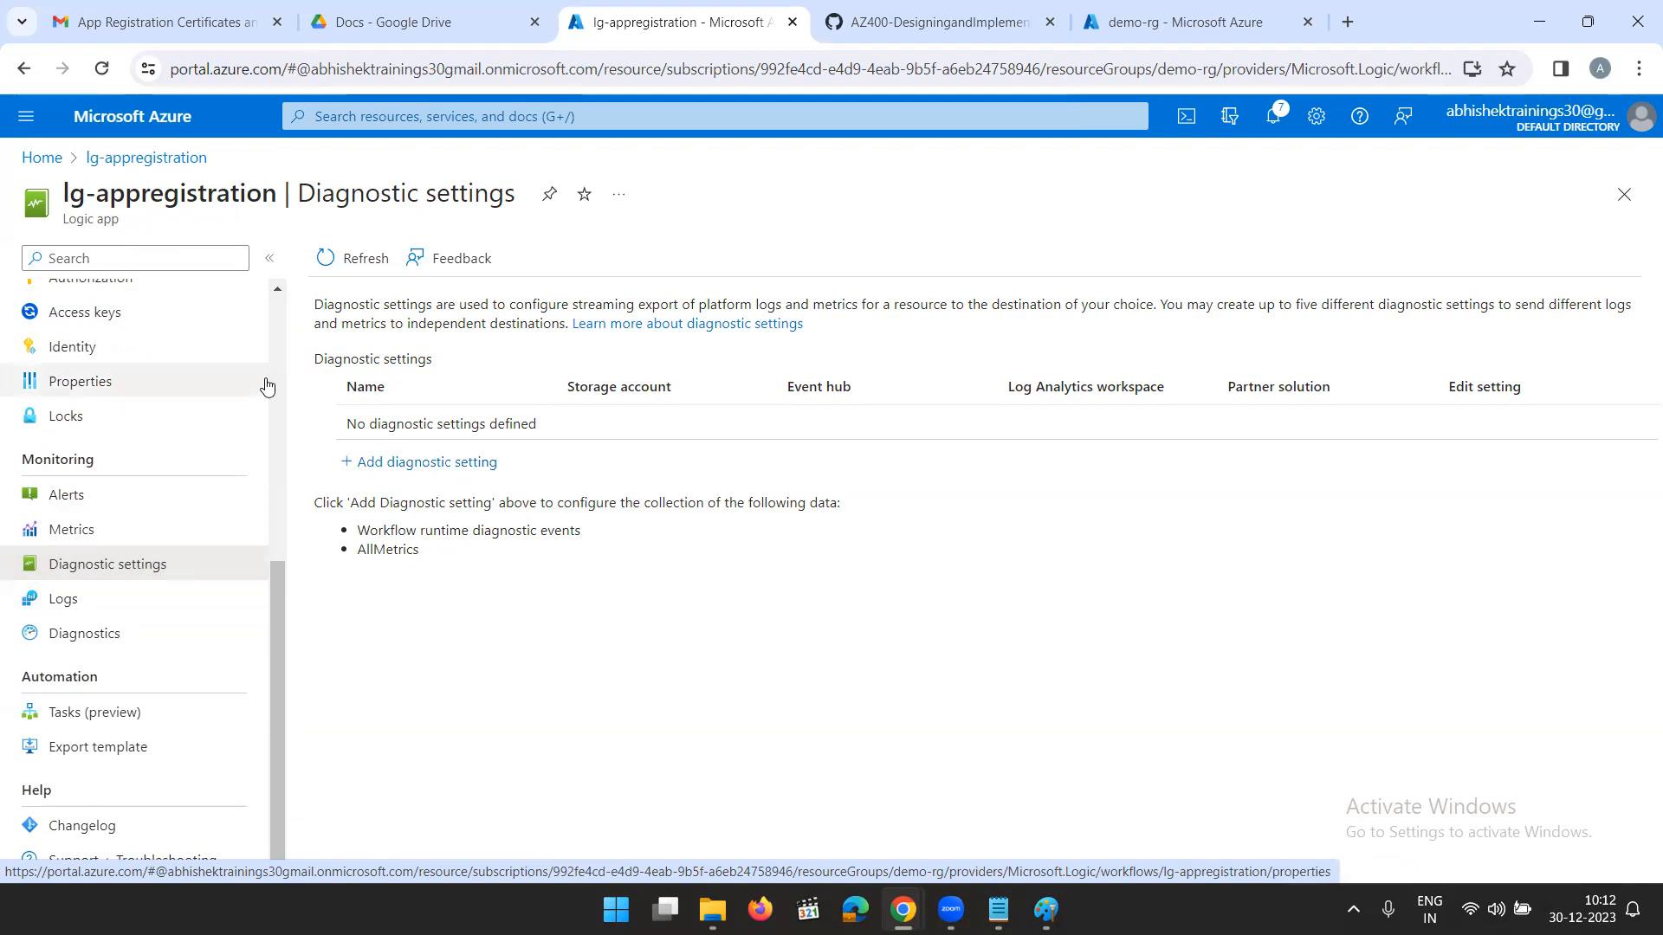
click(40, 157)
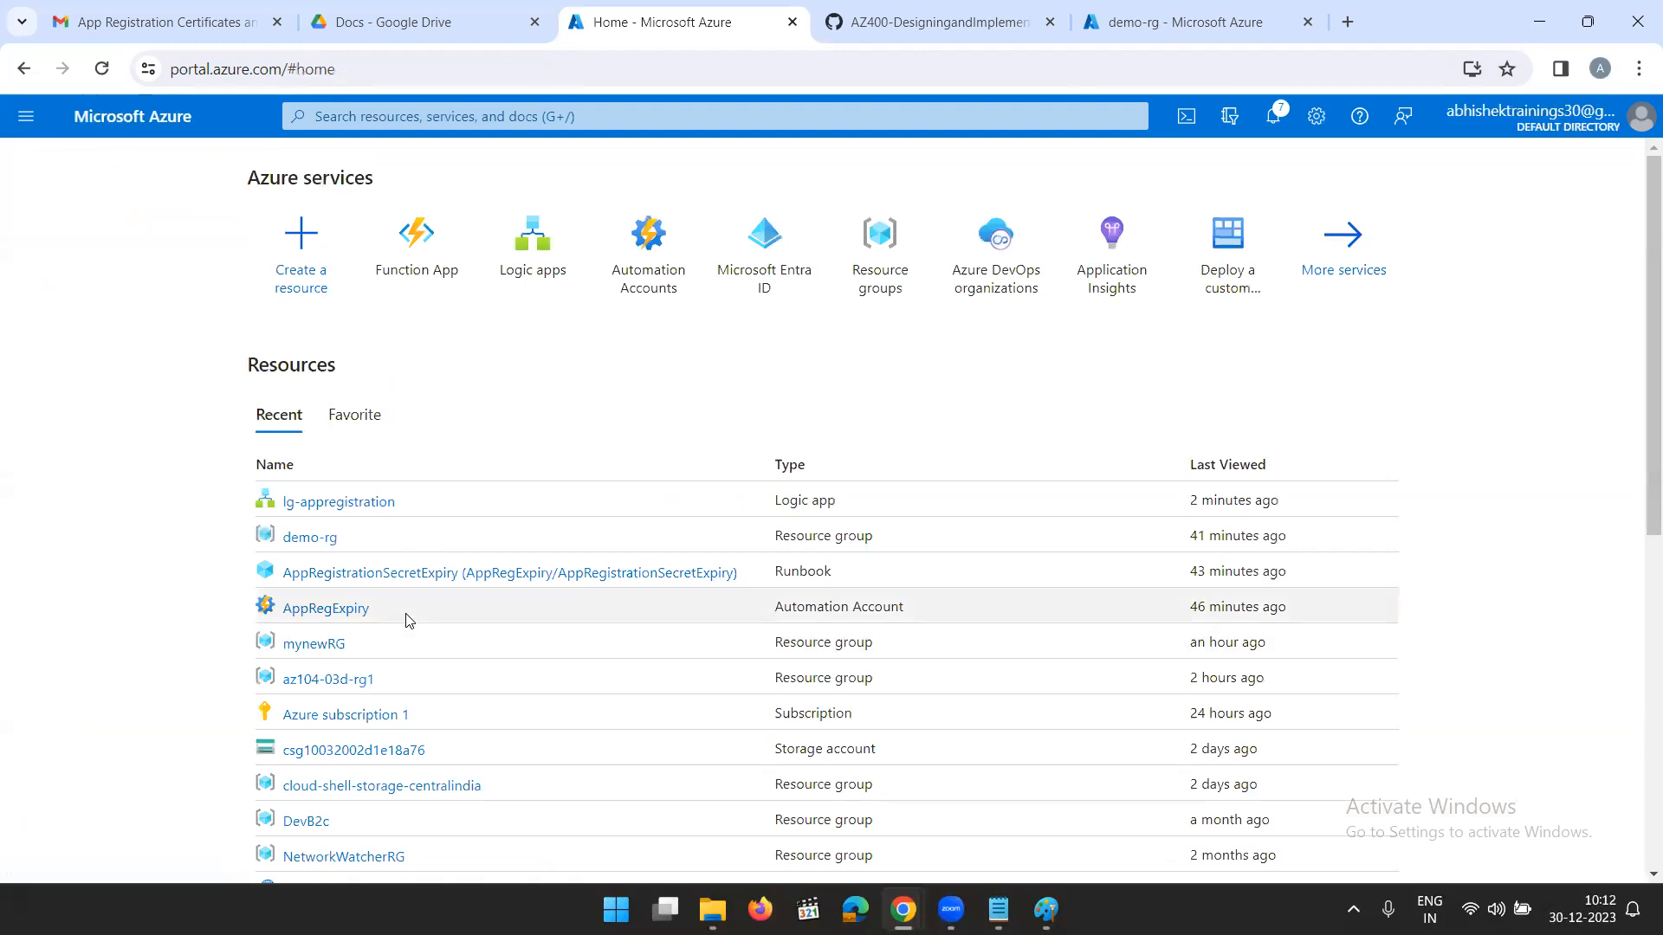
scroll(408, 619, down, 1)
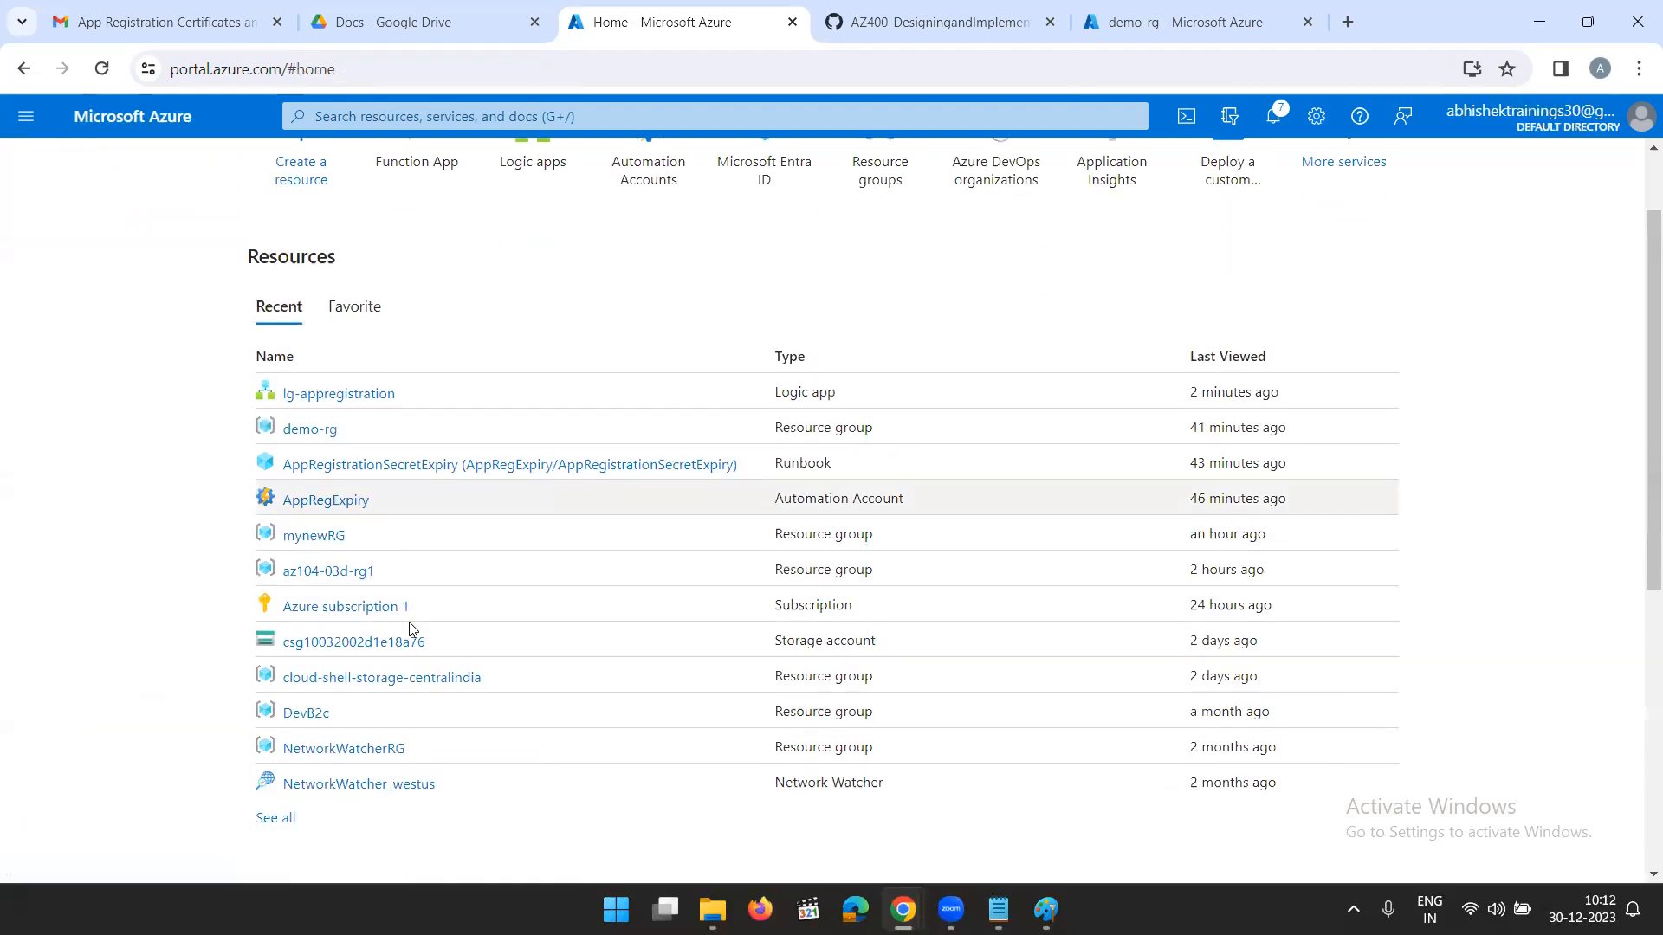
click(347, 642)
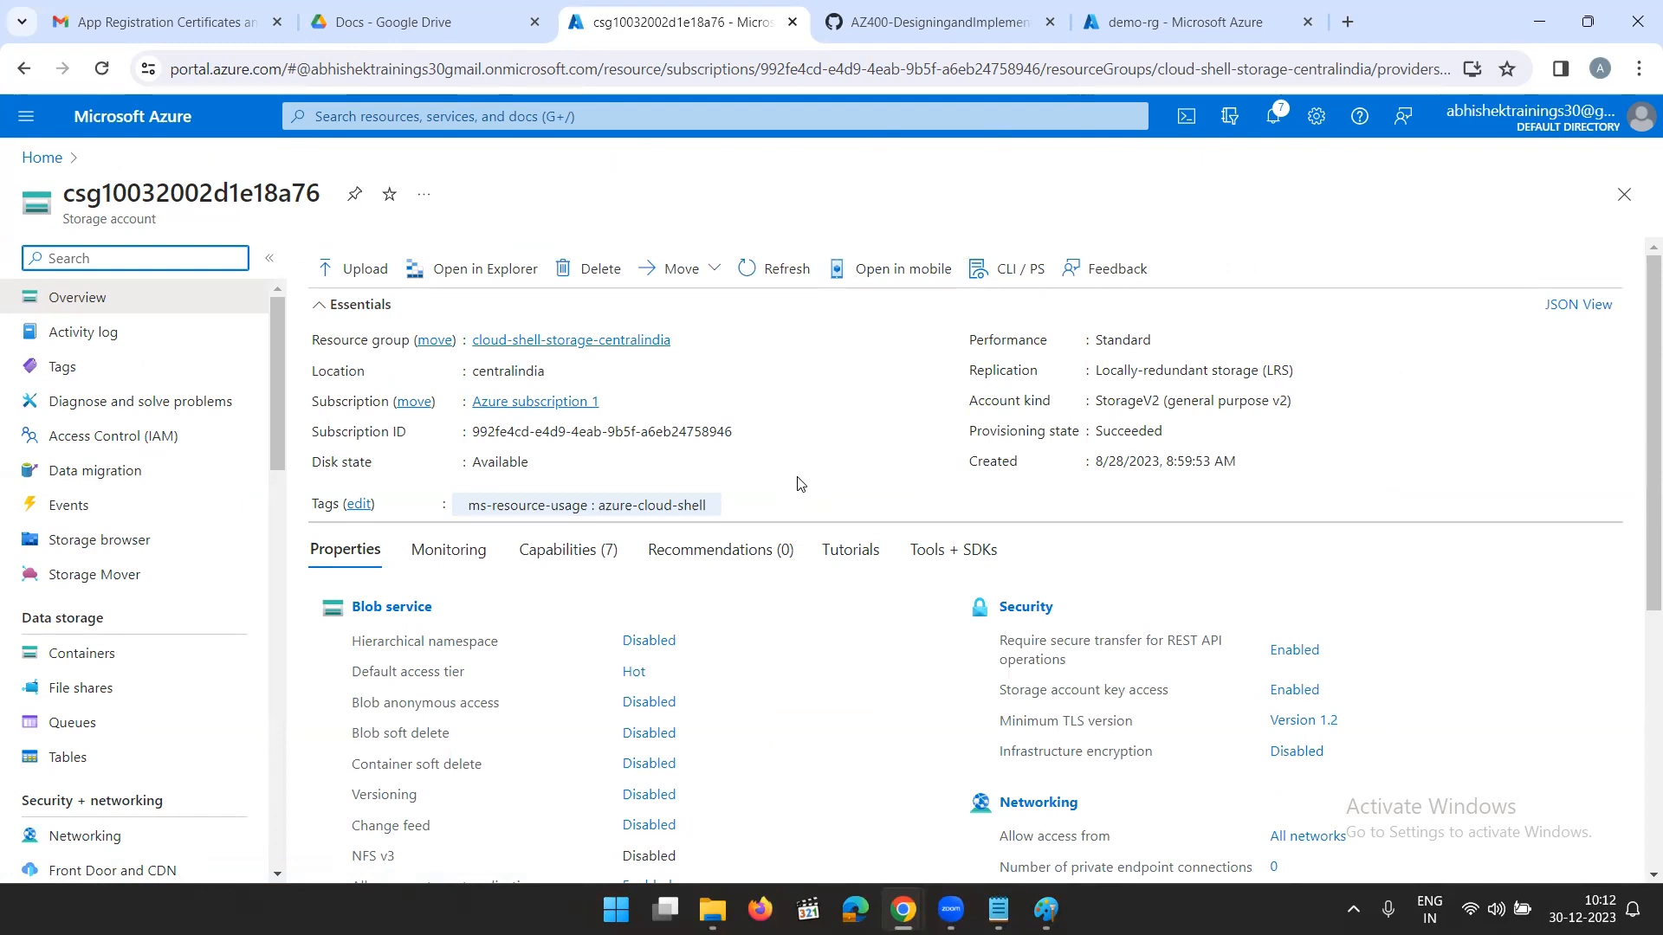
- Check the storage account's containers, including deleted ones, and return to the portal home page
scroll(101, 624, down, 3)
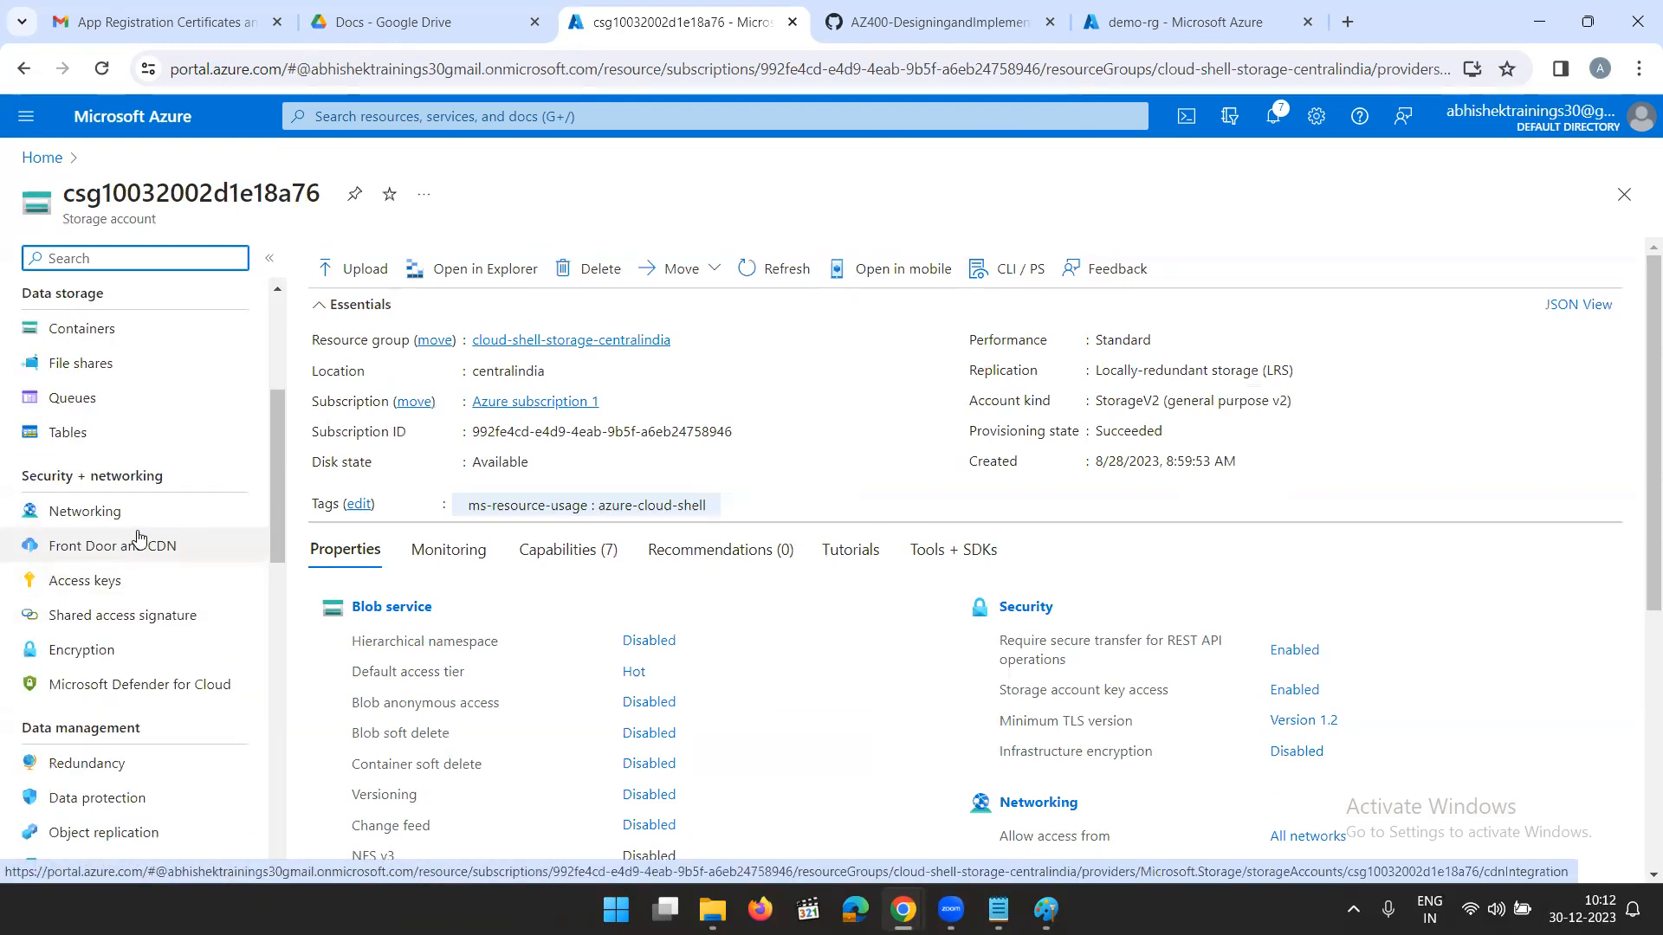
scroll(95, 544, up, 2)
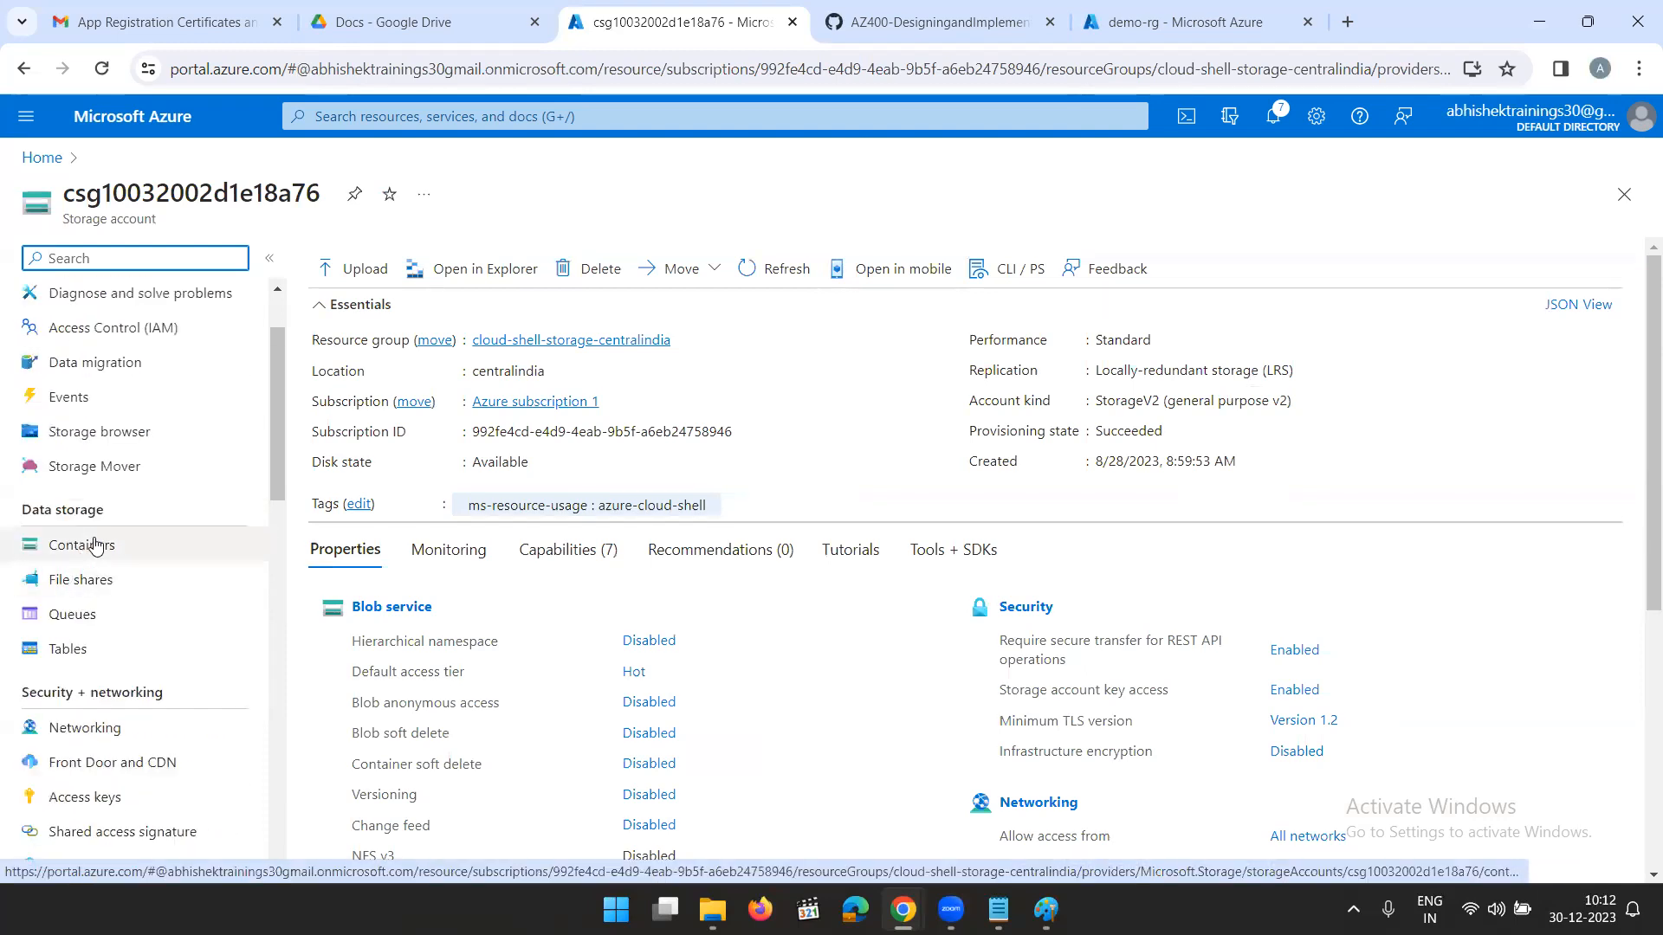
click(96, 551)
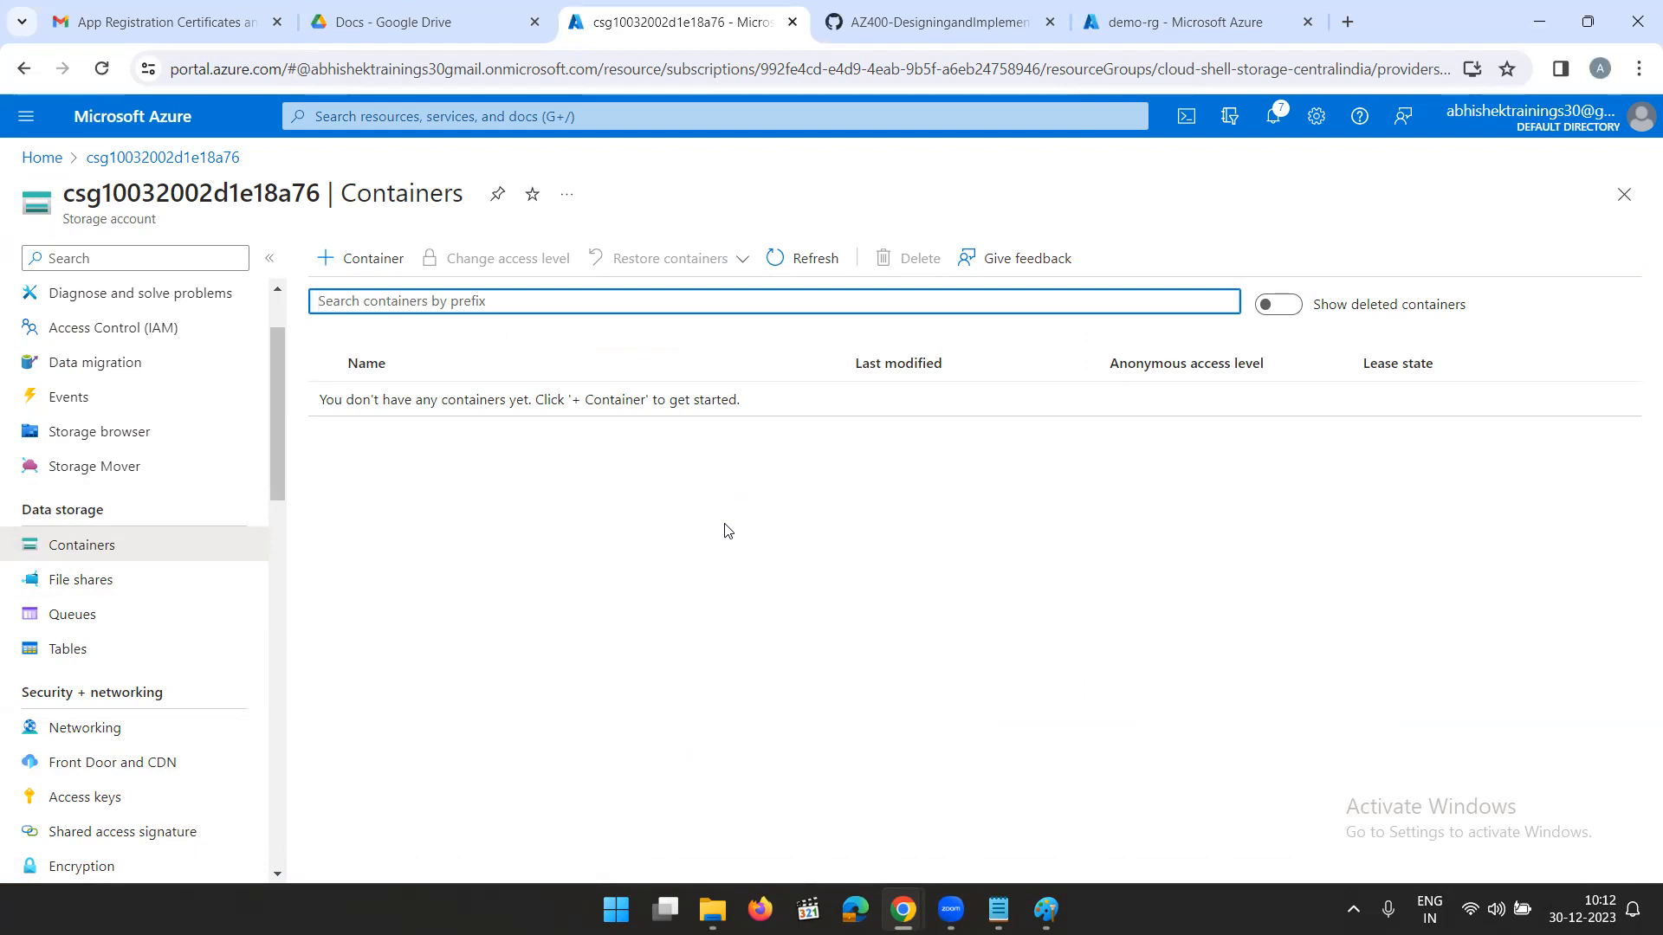
click(1280, 307)
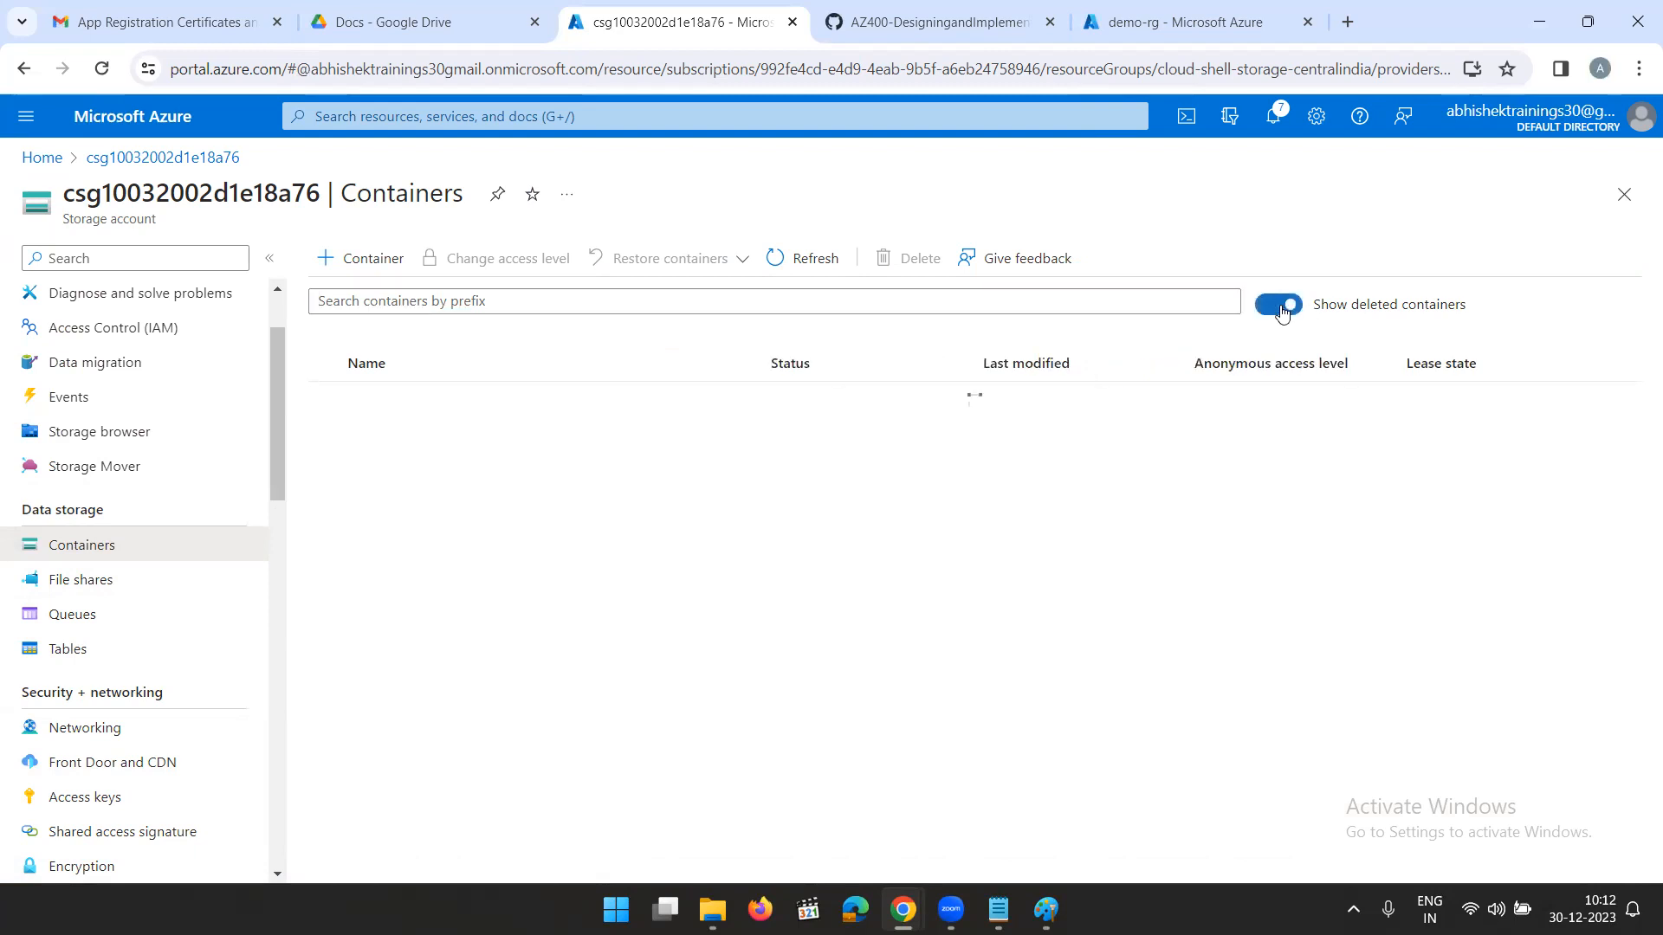
click(1282, 307)
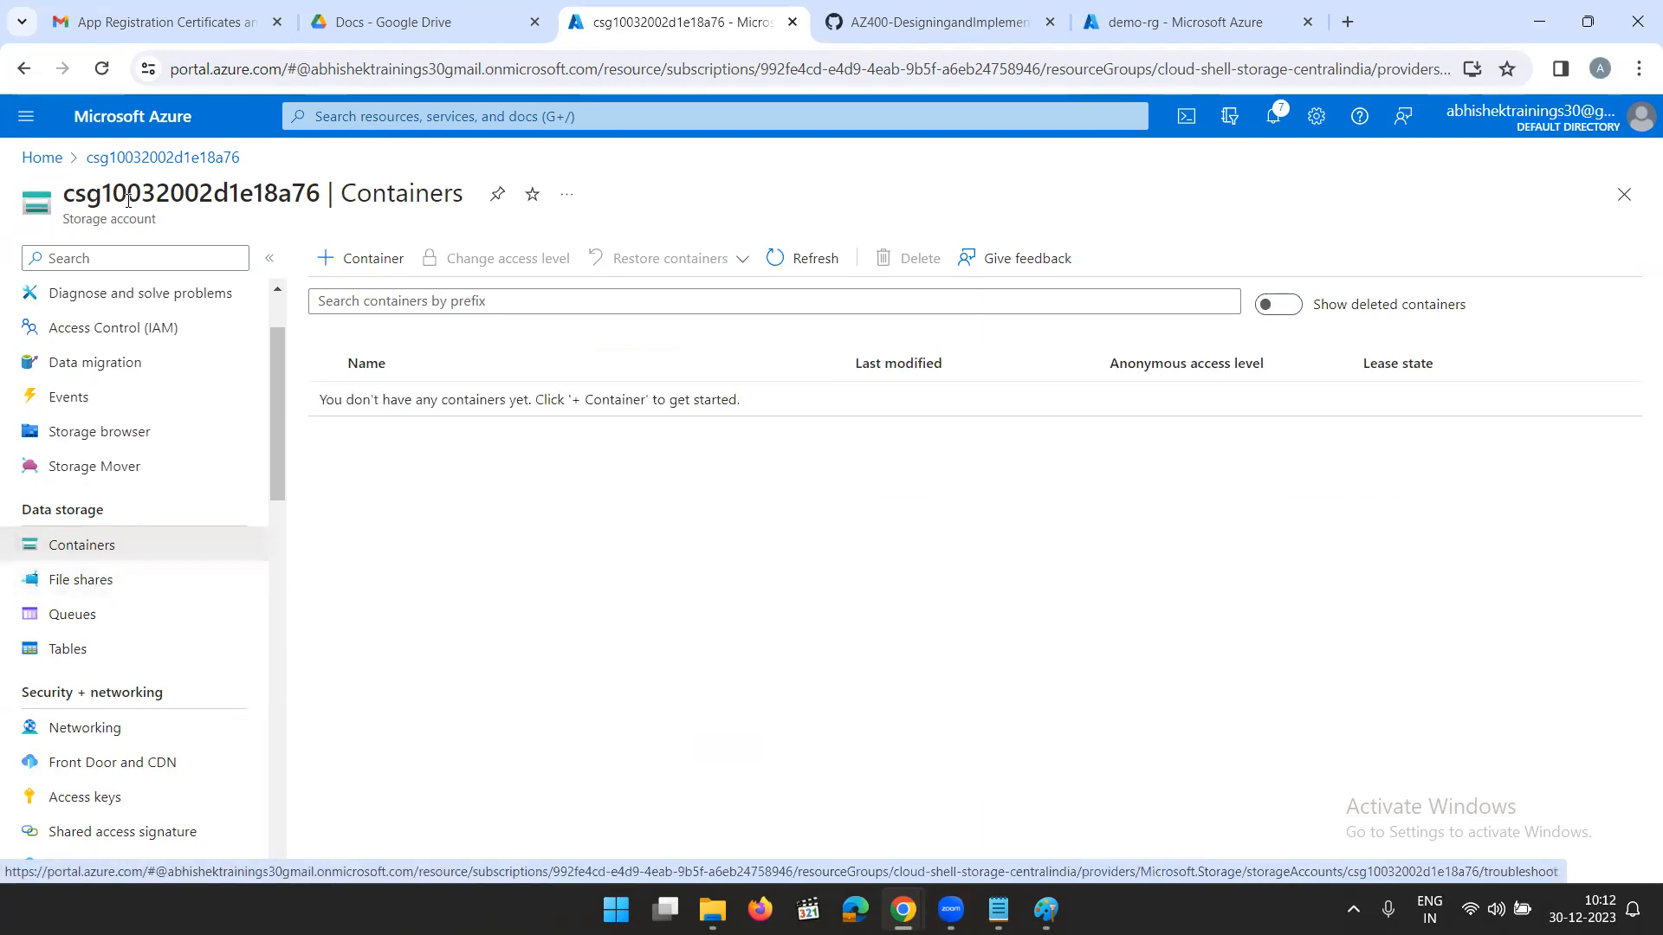
click(39, 158)
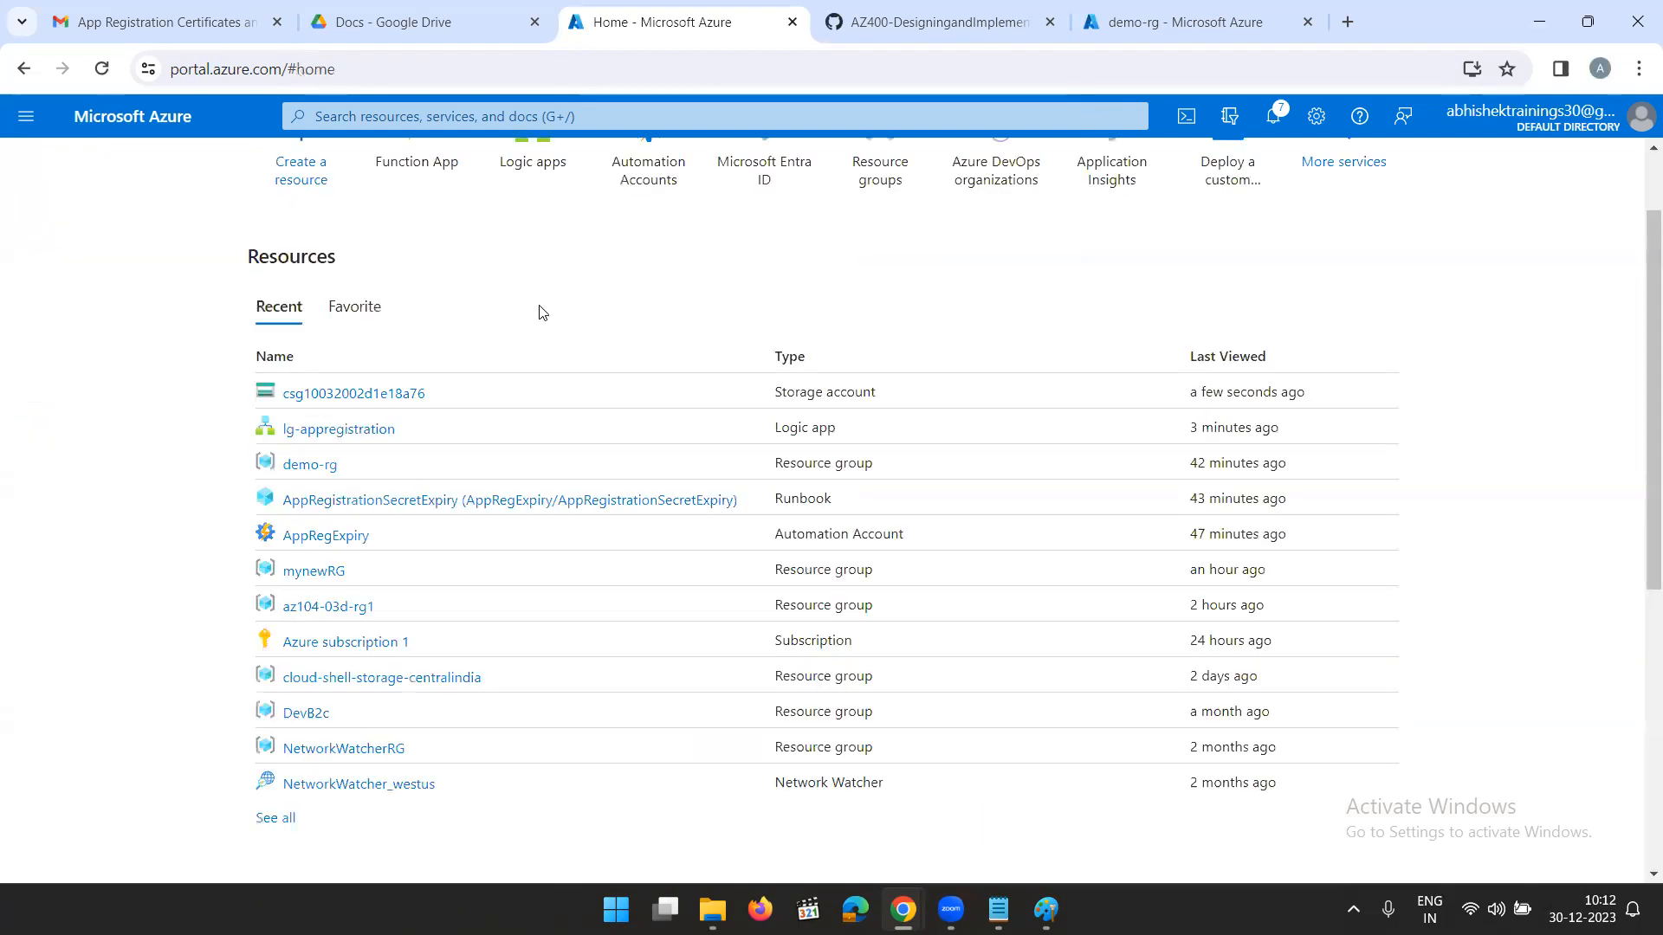
scroll(538, 312, up, 1)
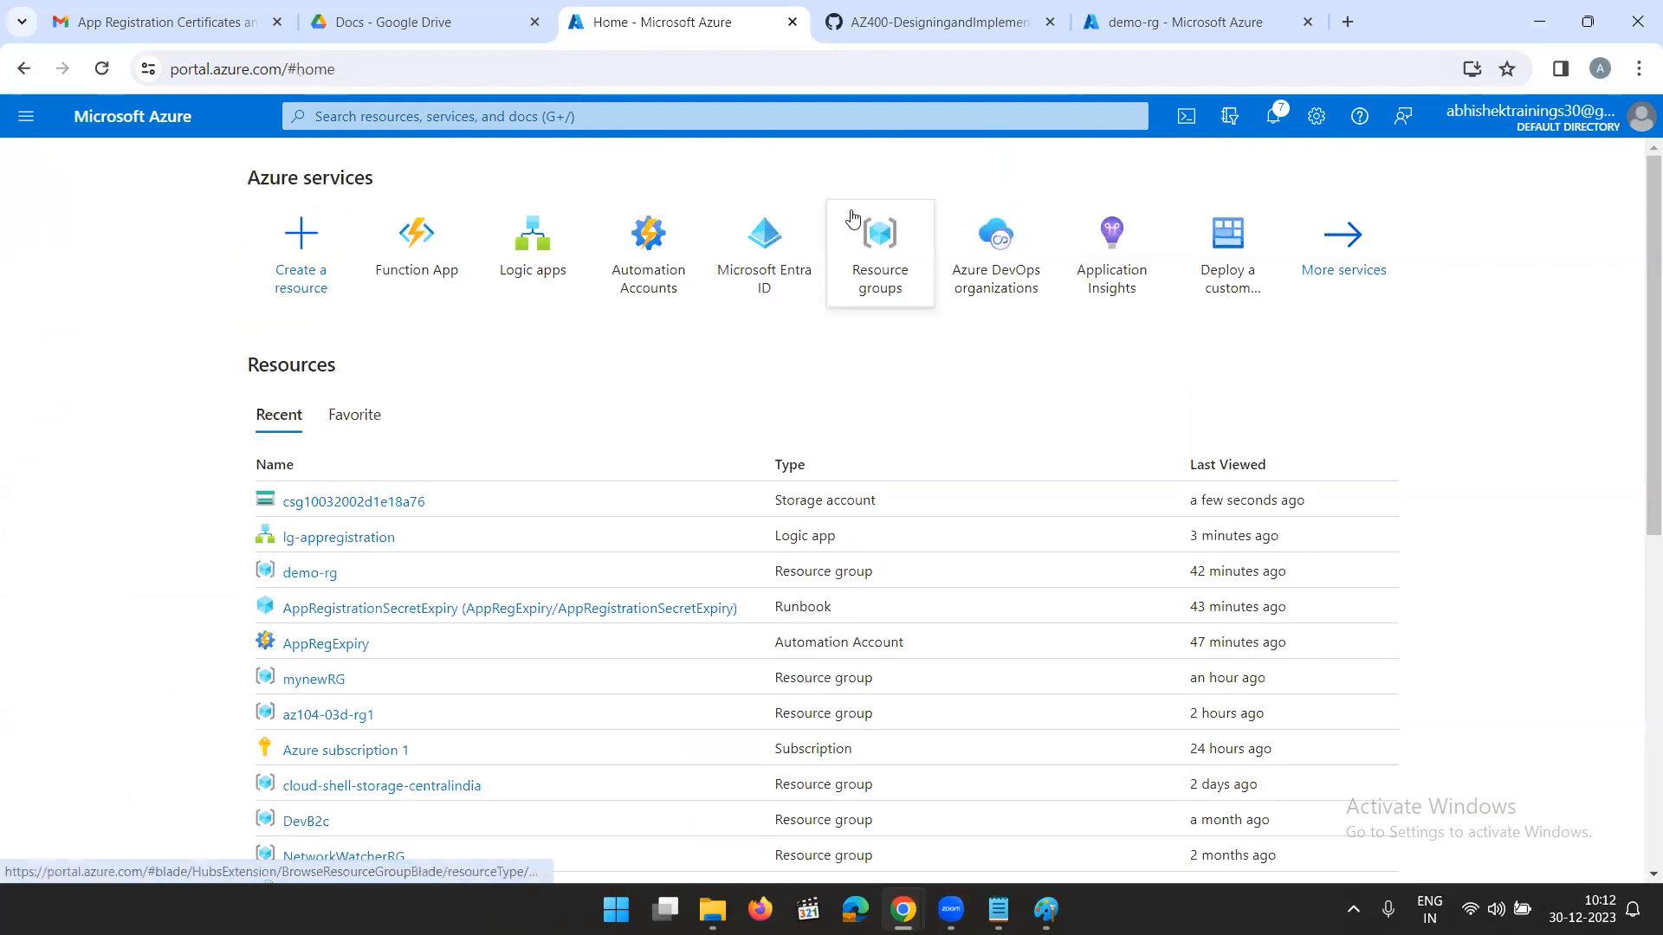
- Switch to Paint and commit the "Logic App Flow:" text block to the canvas
click(1152, 29)
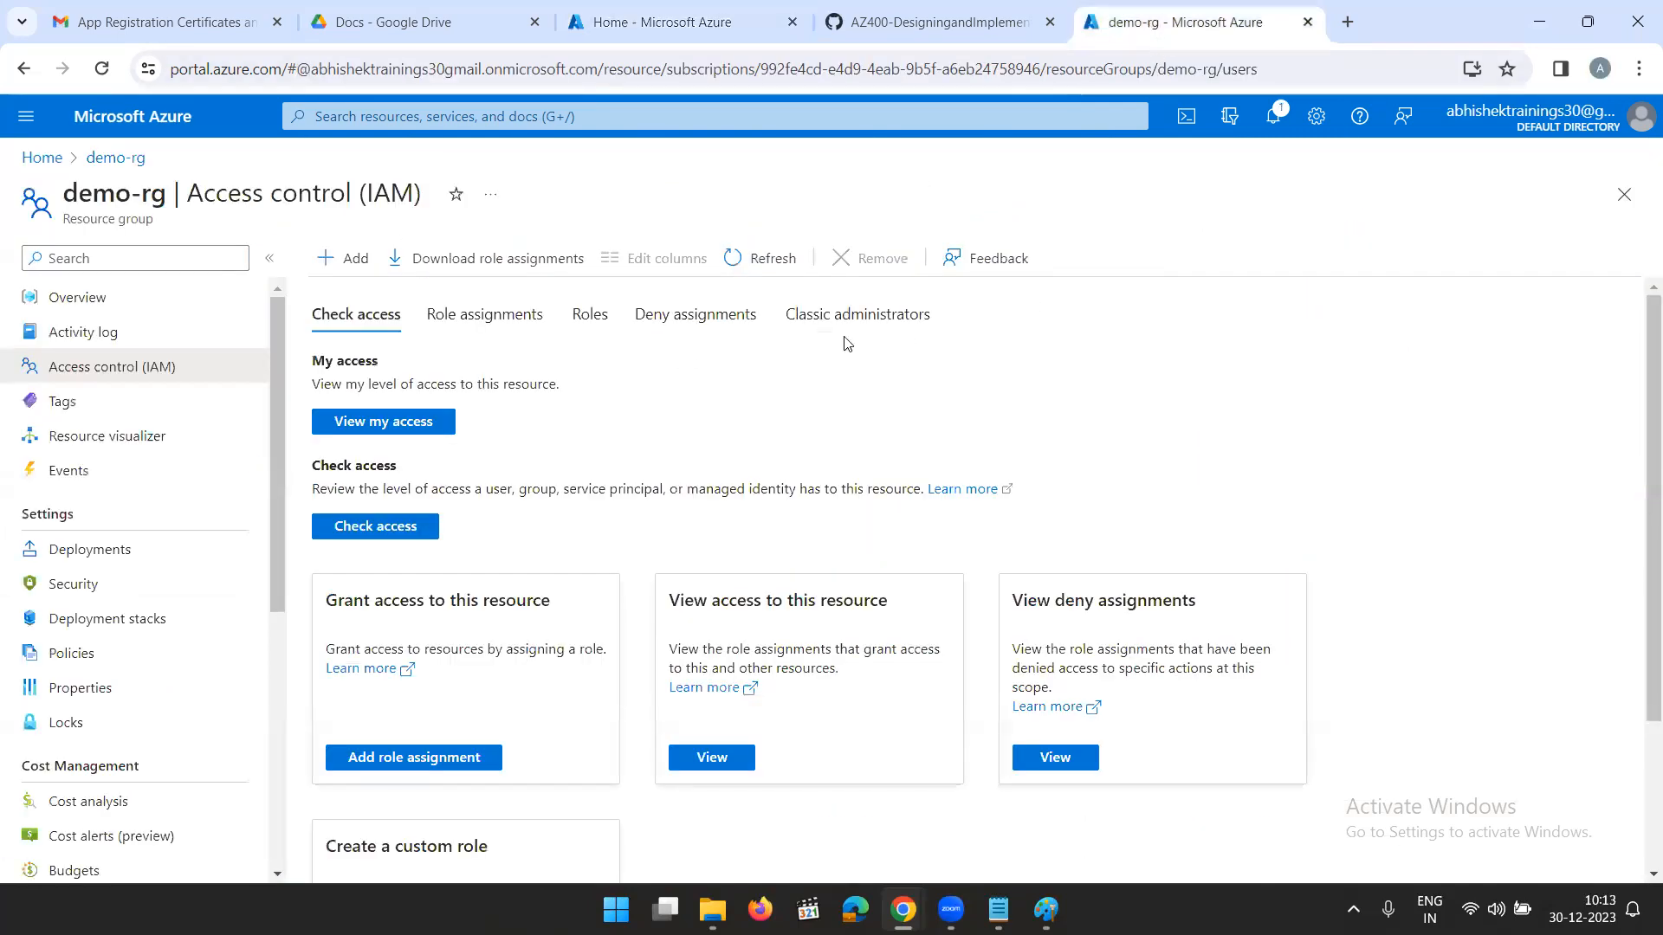
click(1045, 909)
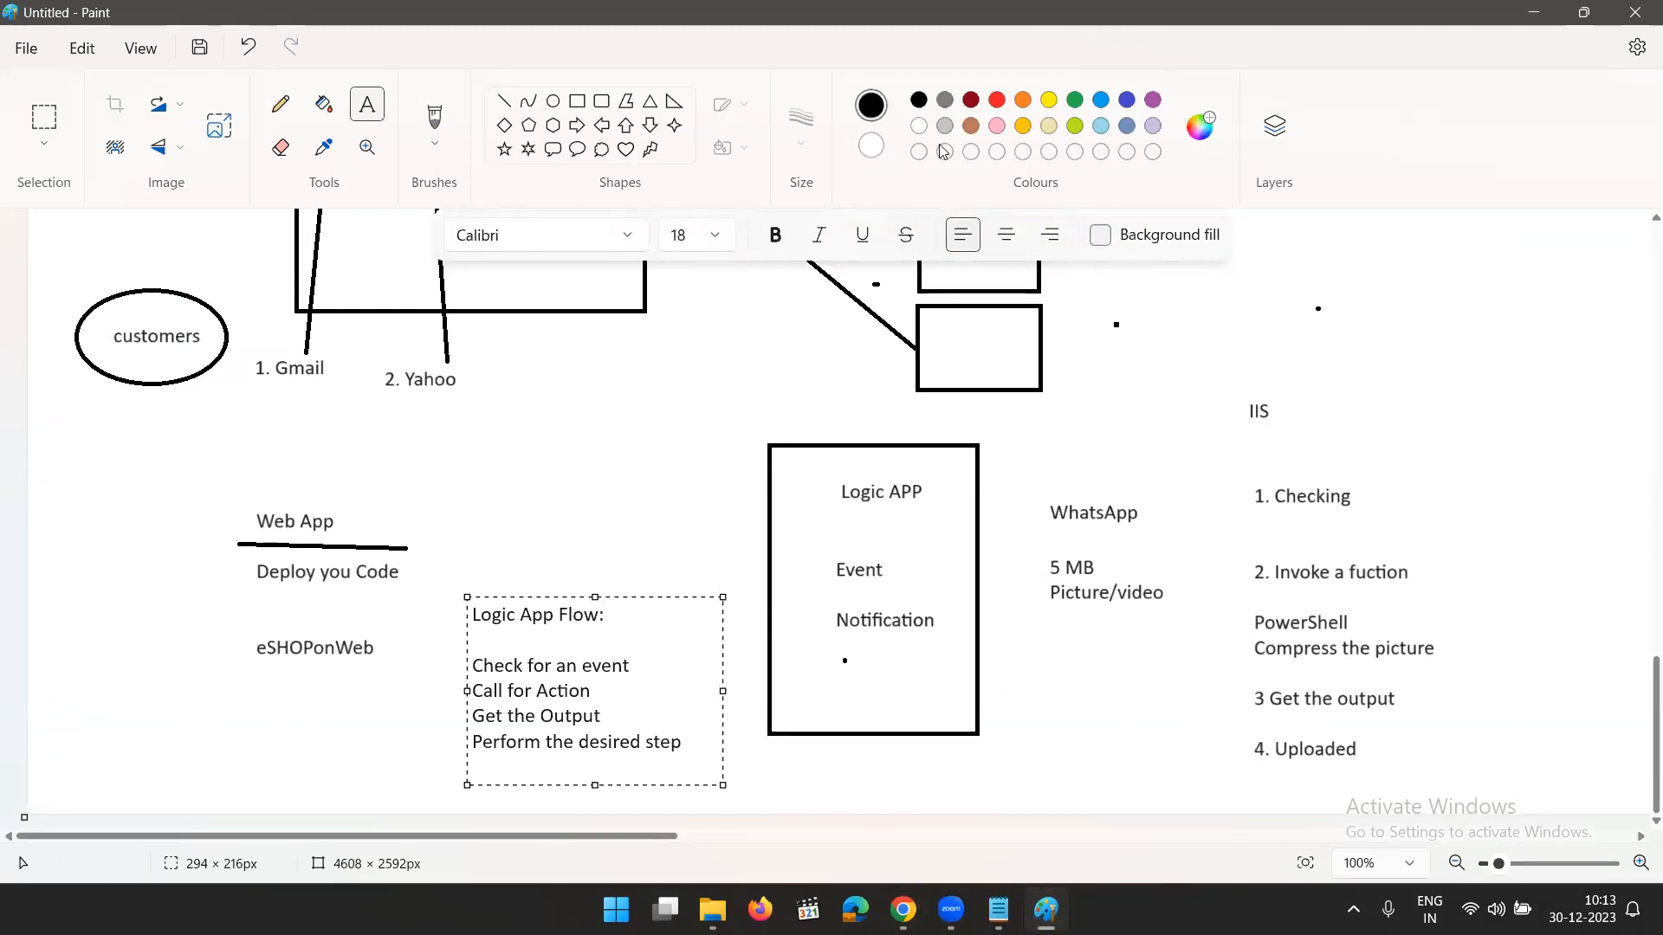
click(958, 381)
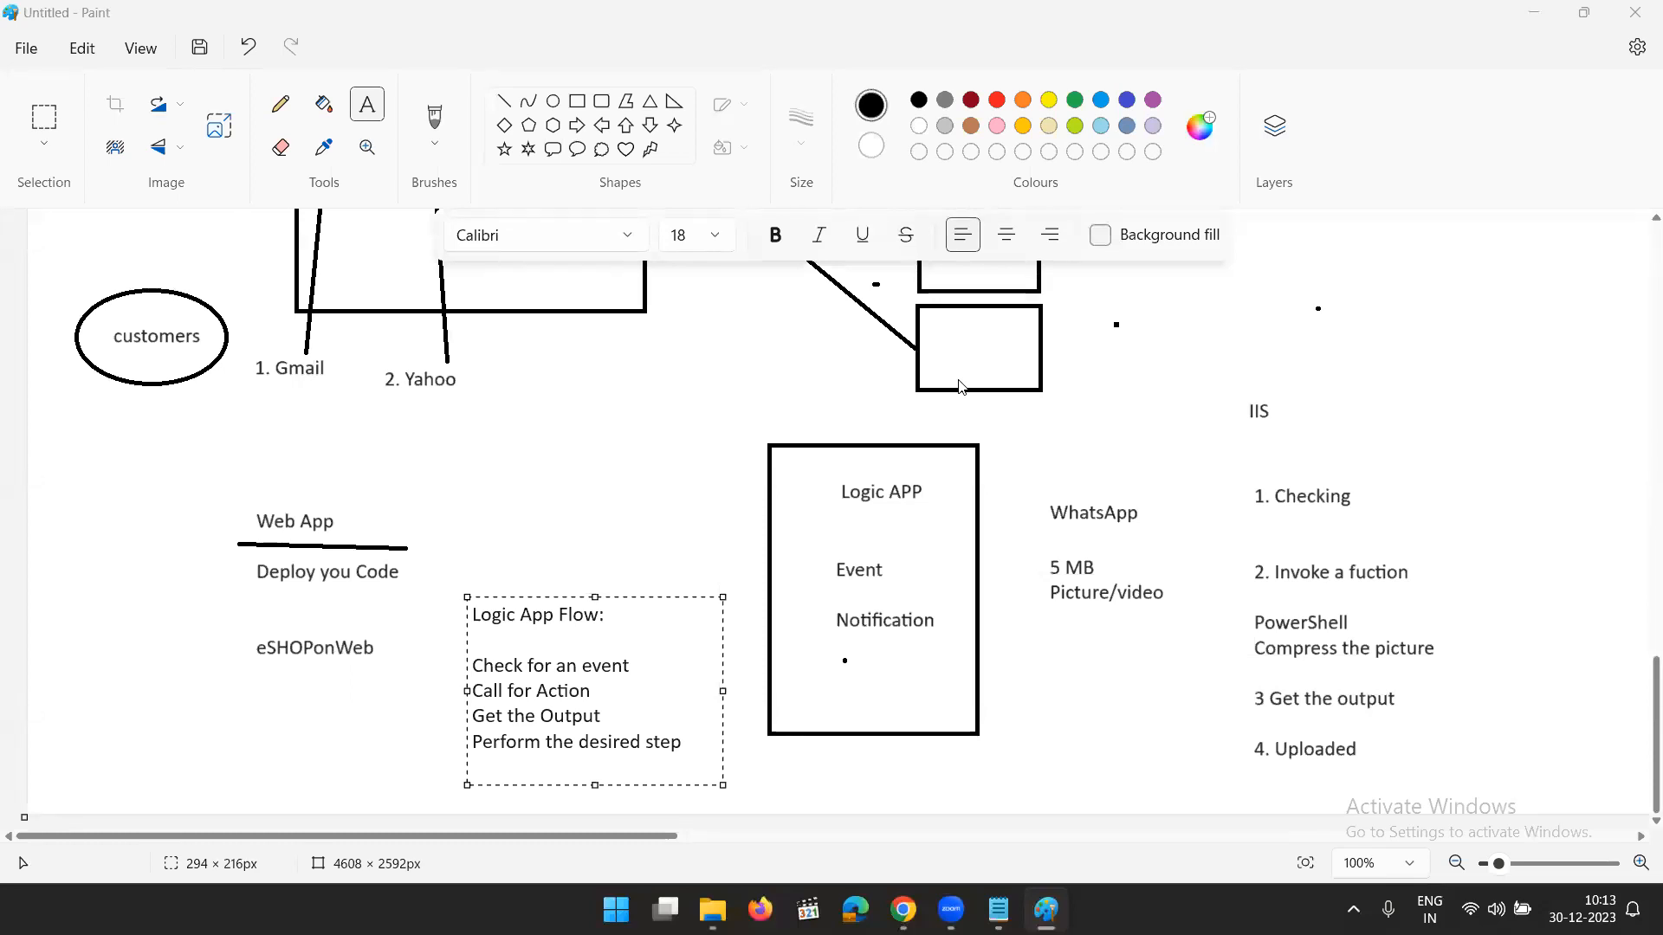
click(505, 476)
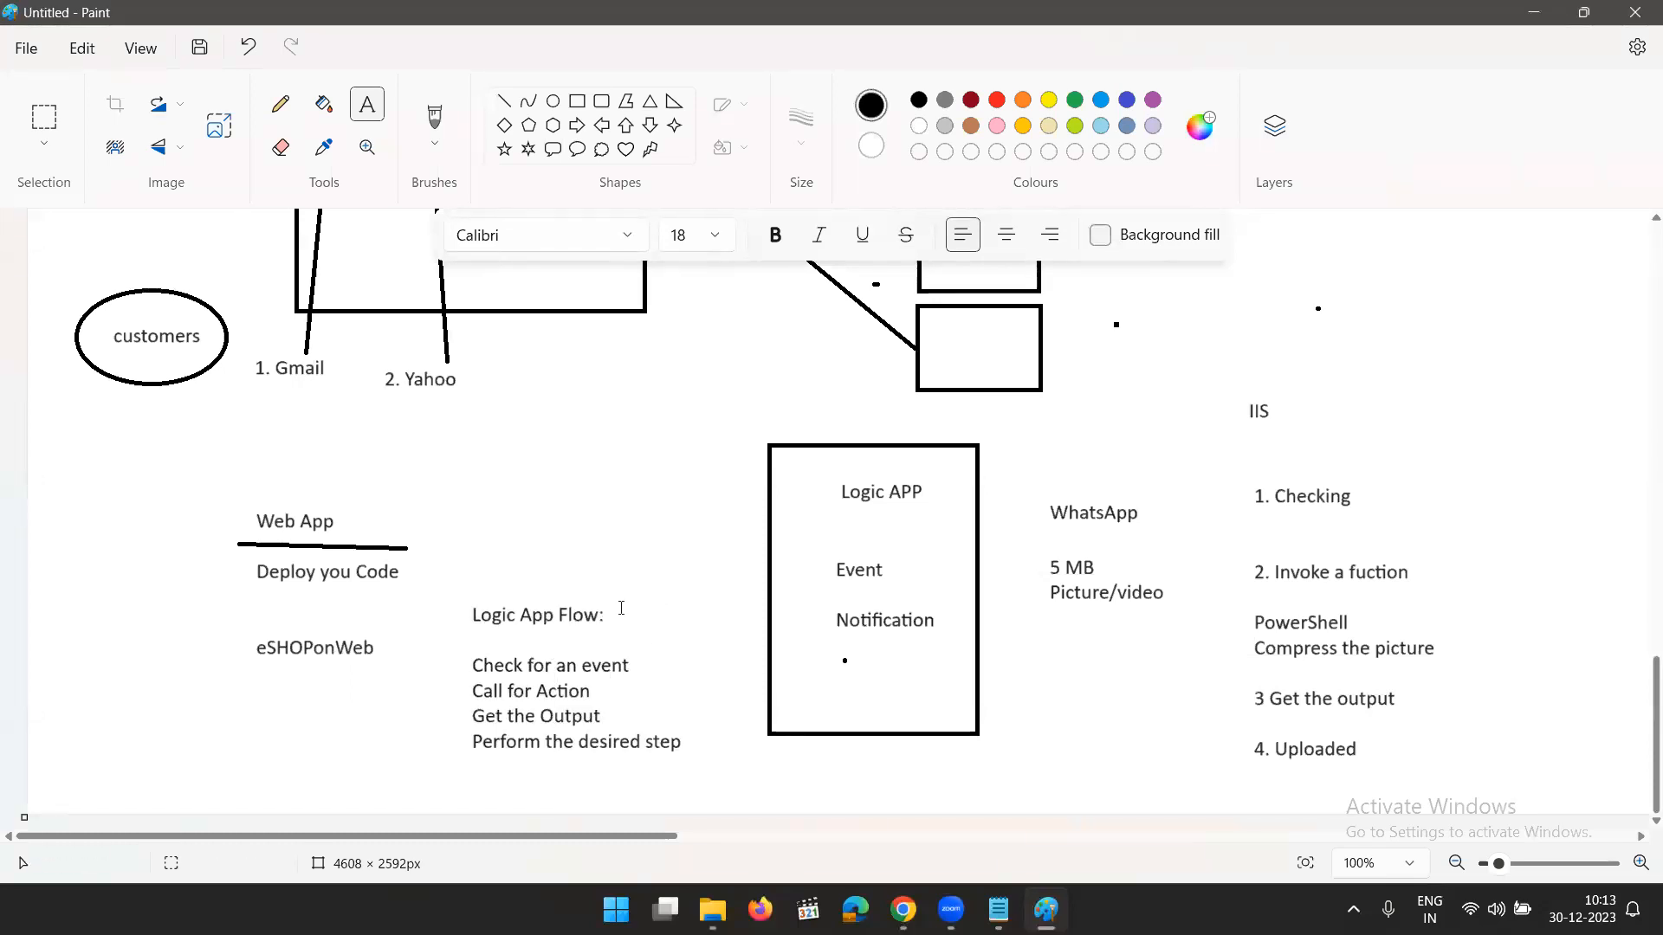